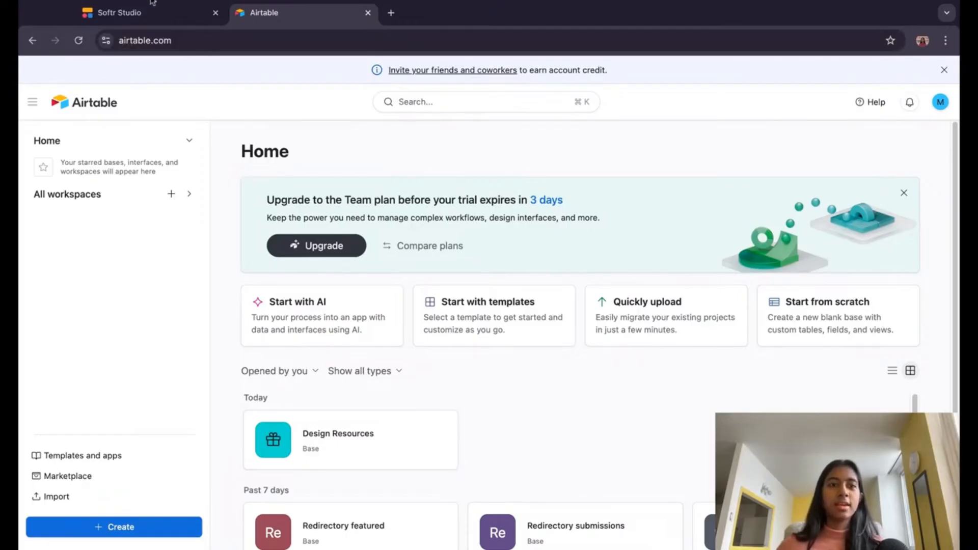
Step: Switch to Softr Studio, start a new app from a template and filter the templates to Directories
click(134, 13)
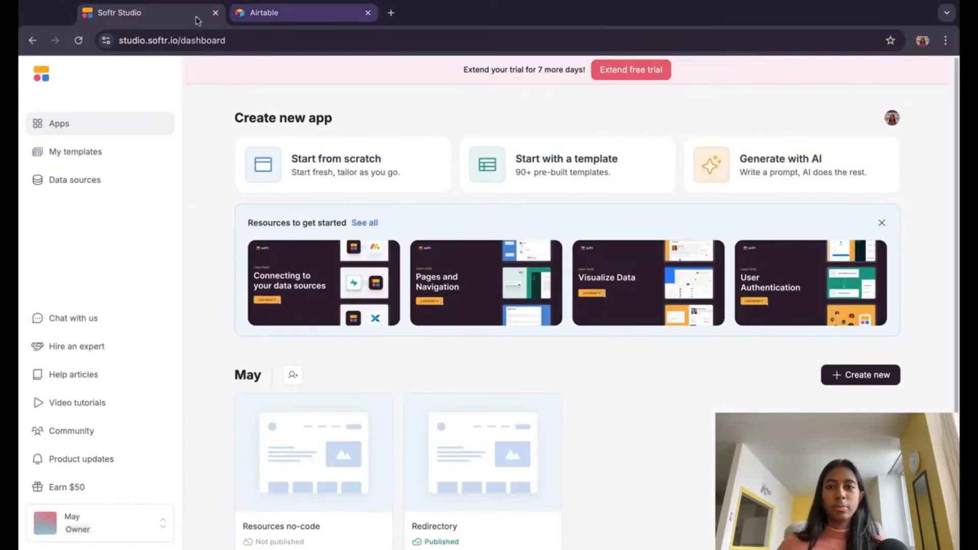
click(258, 13)
click(144, 12)
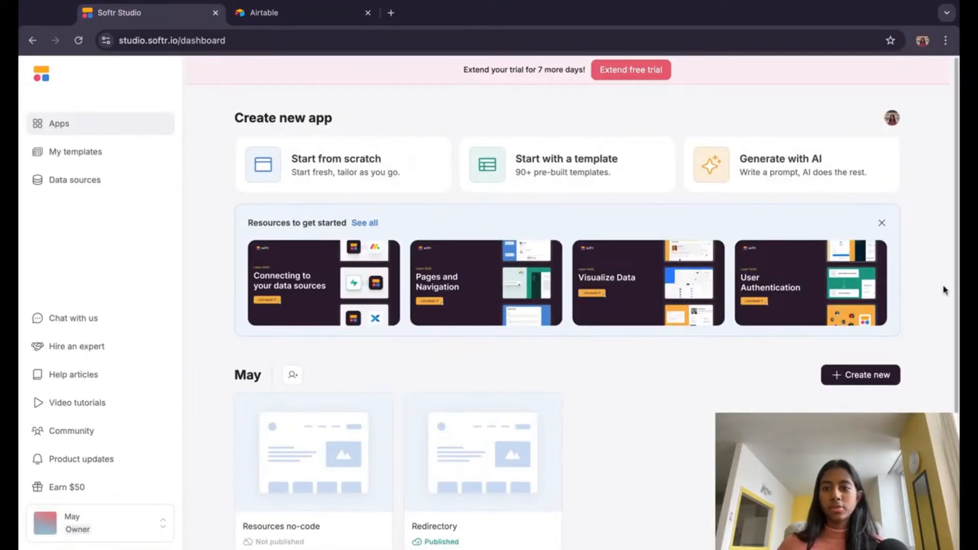
scroll(946, 342, down, 1)
scroll(596, 304, up, 1)
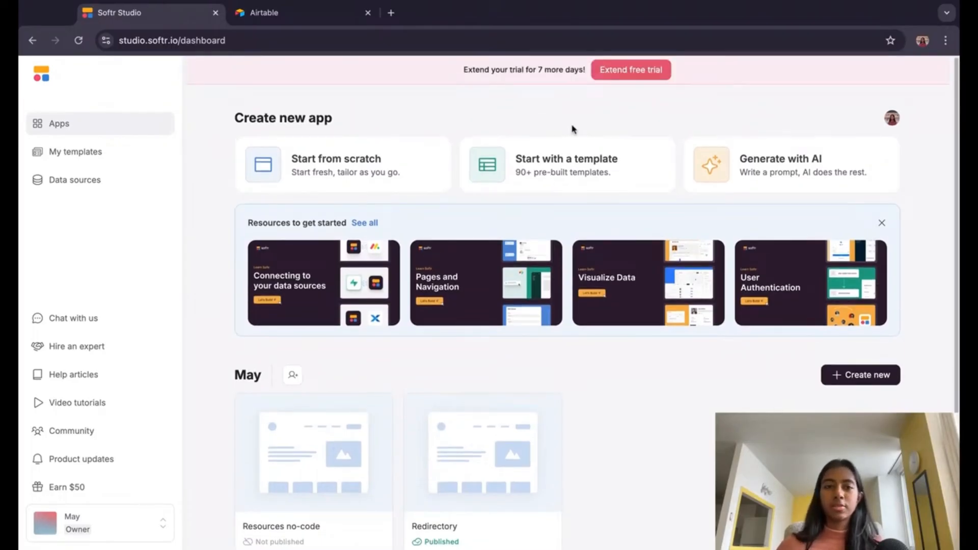
click(570, 164)
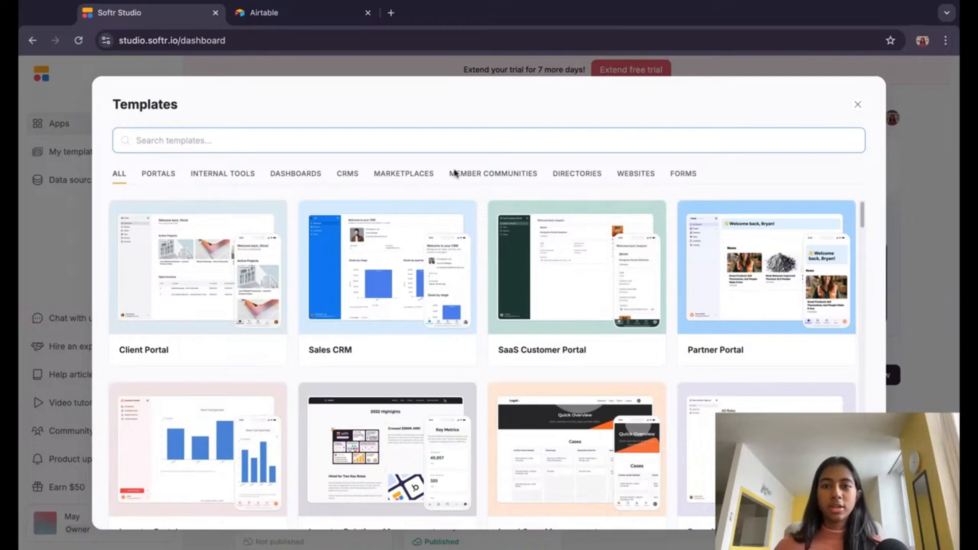
click(577, 175)
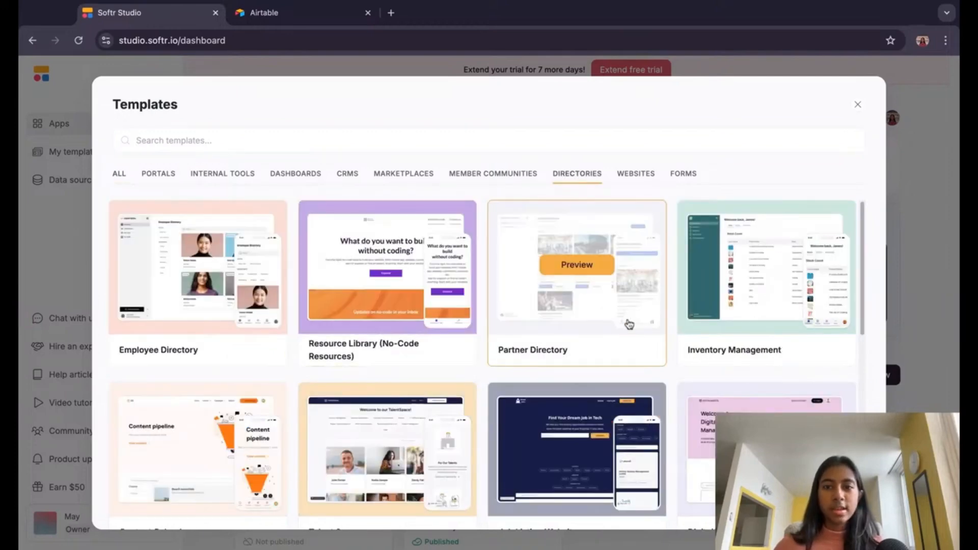
Step: Browse the directory templates and open the preview of Resource Library (No-Code Resources)
scroll(258, 360, down, 1)
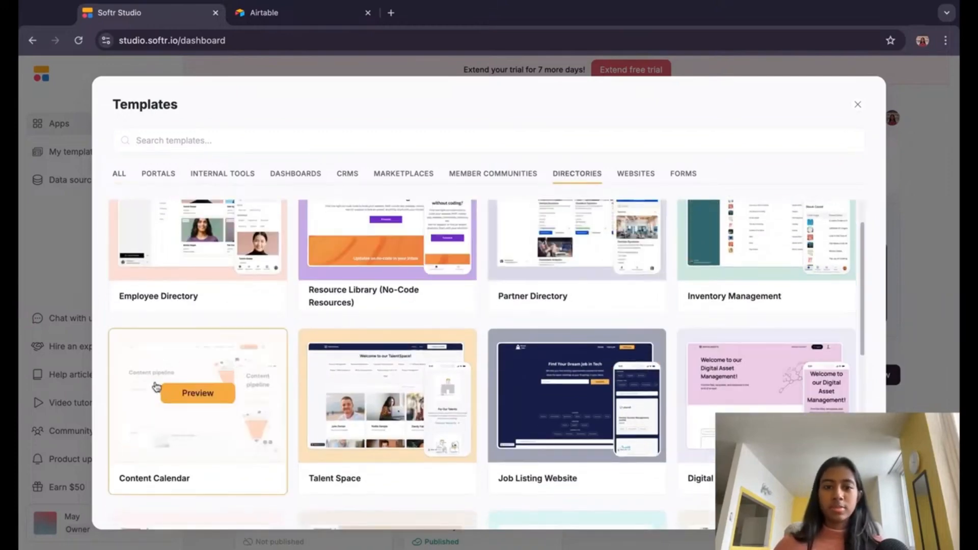
scroll(204, 382, down, 3)
scroll(252, 377, down, 1)
scroll(296, 330, down, 2)
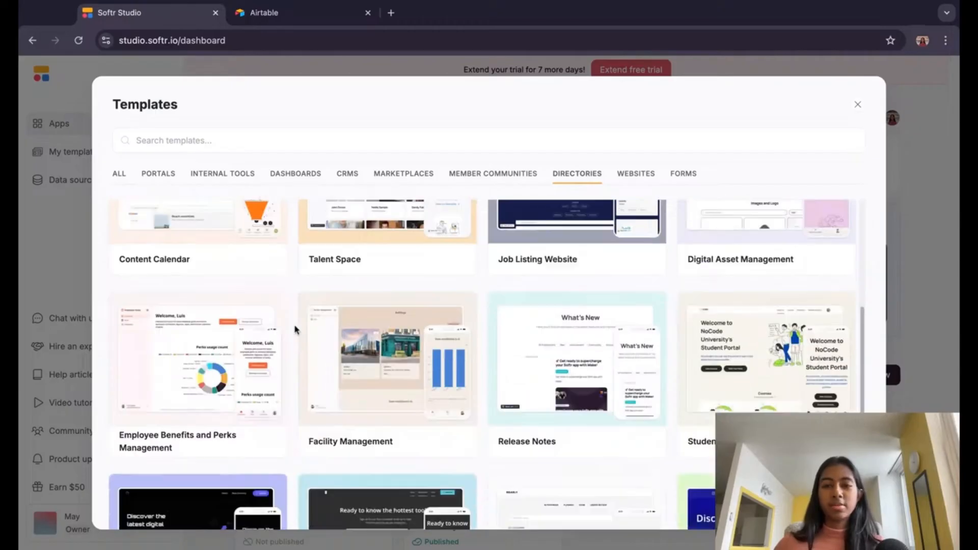
scroll(715, 407, up, 7)
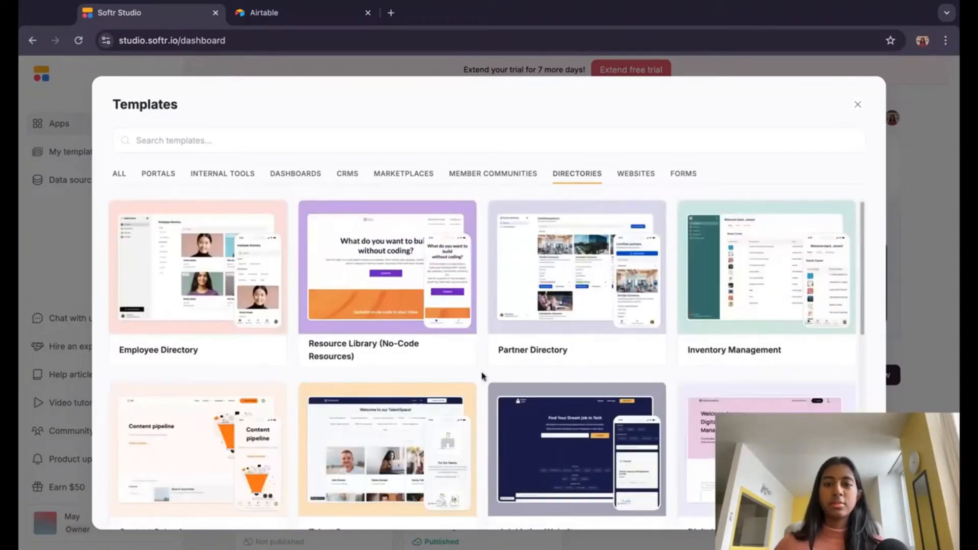
mouse_move(408, 272)
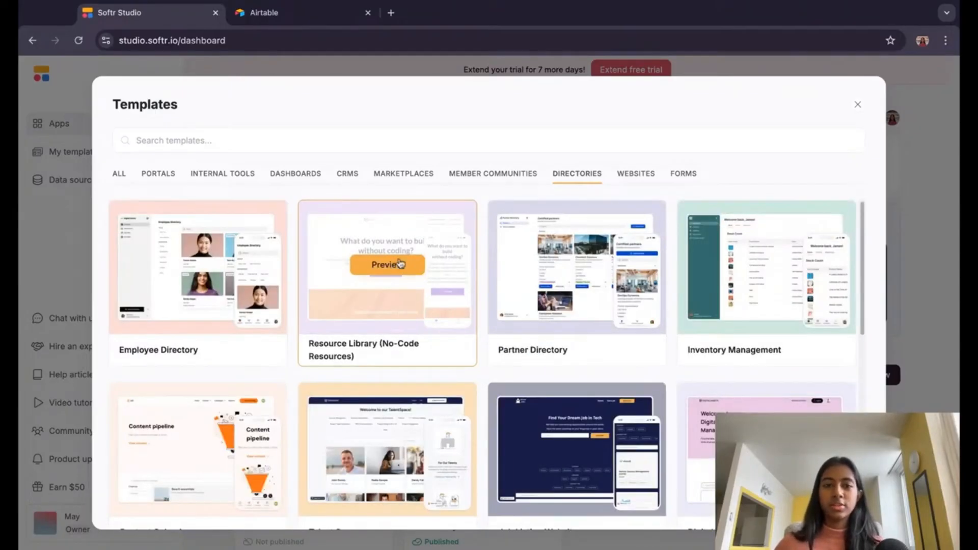
click(407, 270)
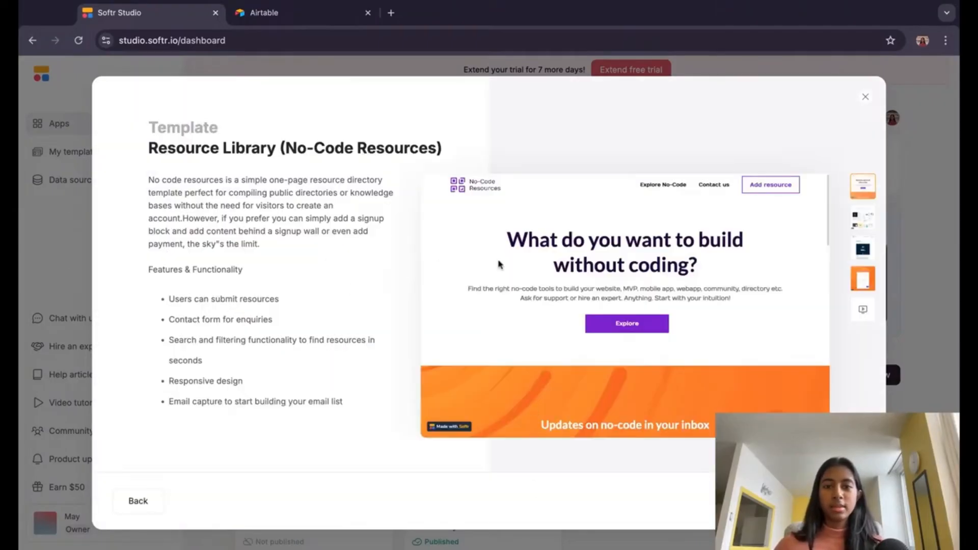
Step: Look through the preview images of the Resource Library template
click(862, 219)
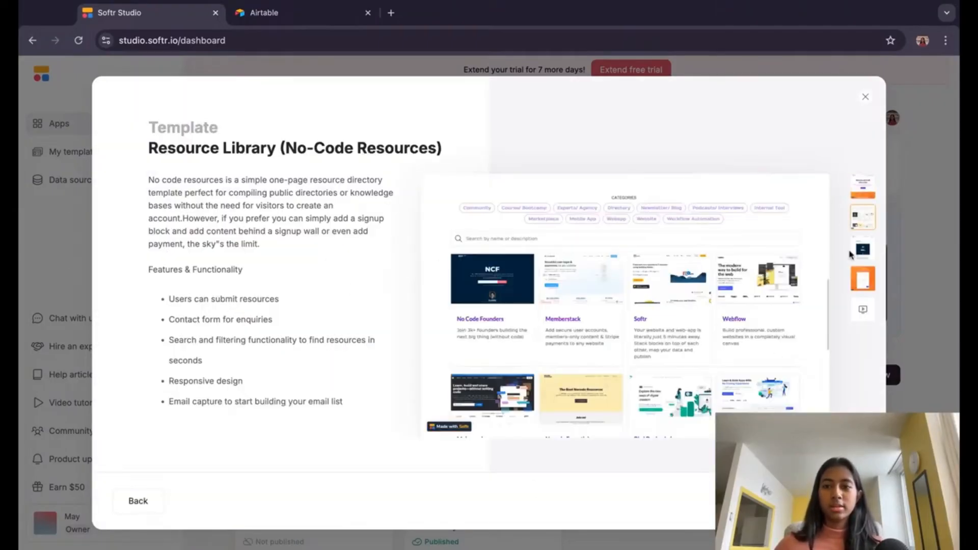
click(869, 284)
click(862, 186)
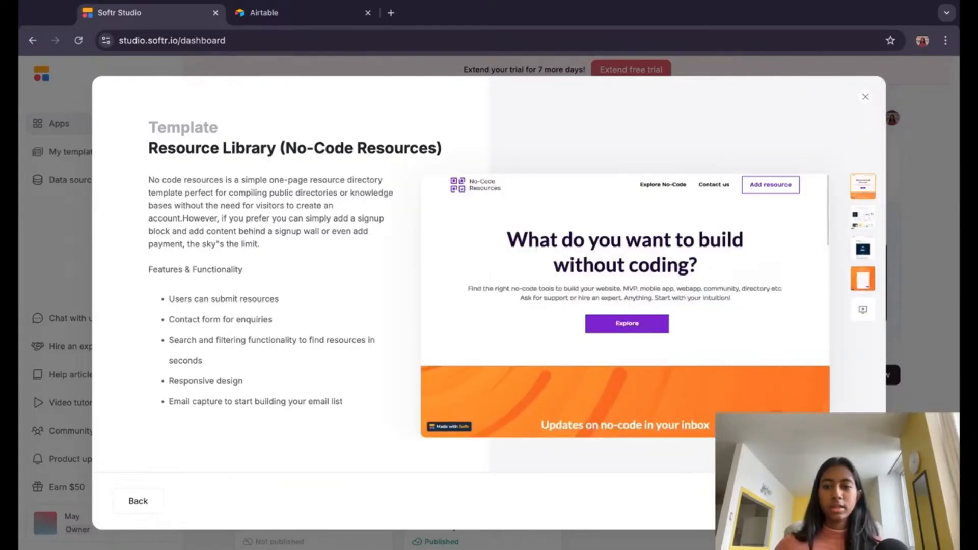
Step: Create the app from the Resource Library template with the connected Airtable account as its data source
click(826, 501)
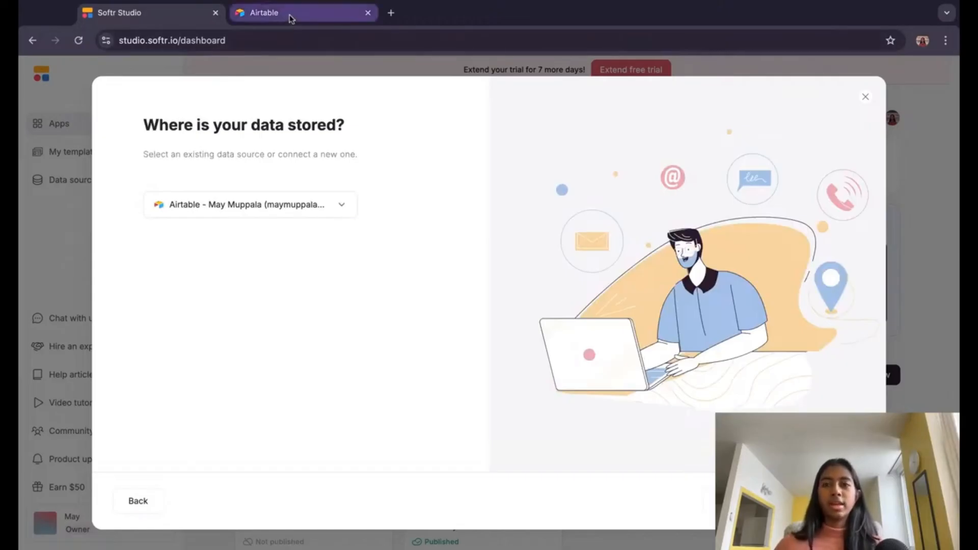
click(343, 208)
click(345, 209)
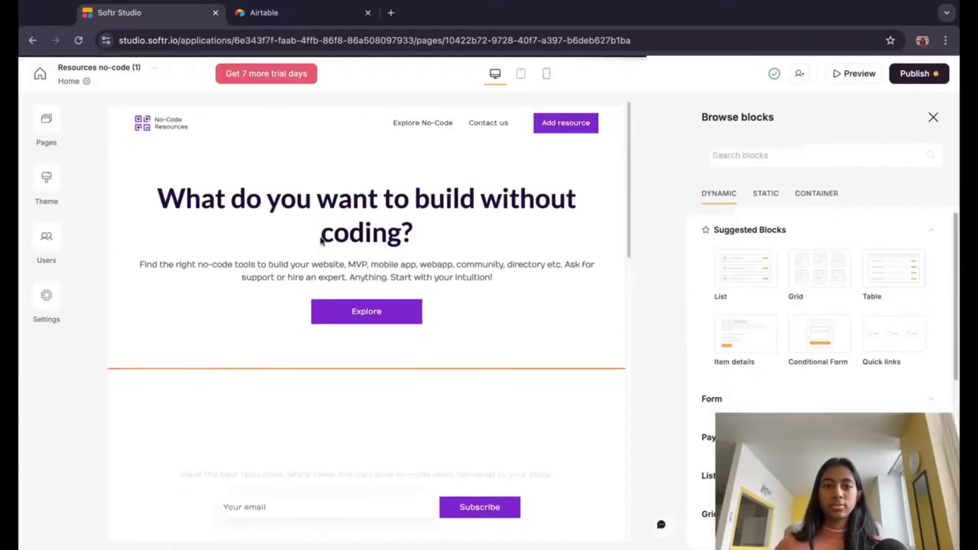
Step: Close the block browser and examine the Home page's hero, newsletter signup, category filters, resource grid and footer
click(933, 117)
scroll(835, 270, down, 5)
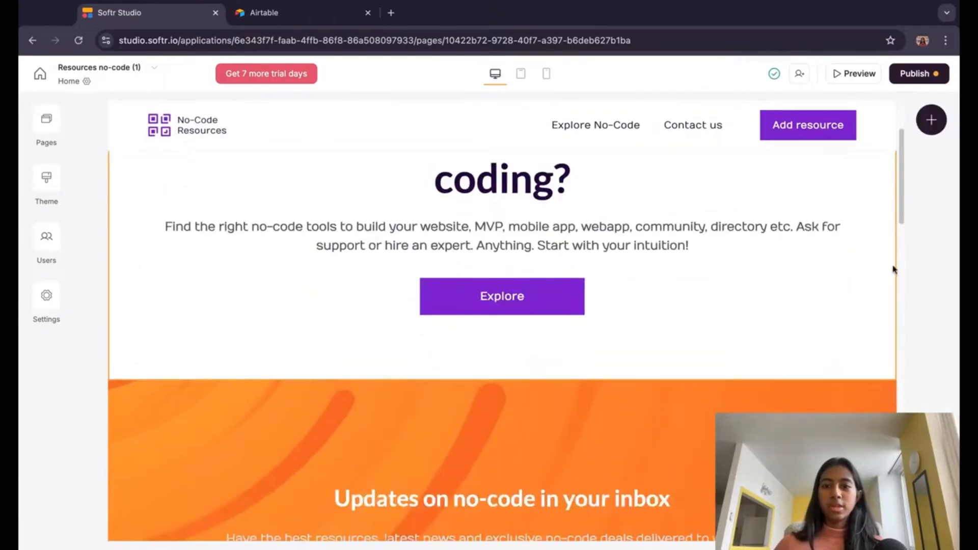
scroll(793, 327, down, 6)
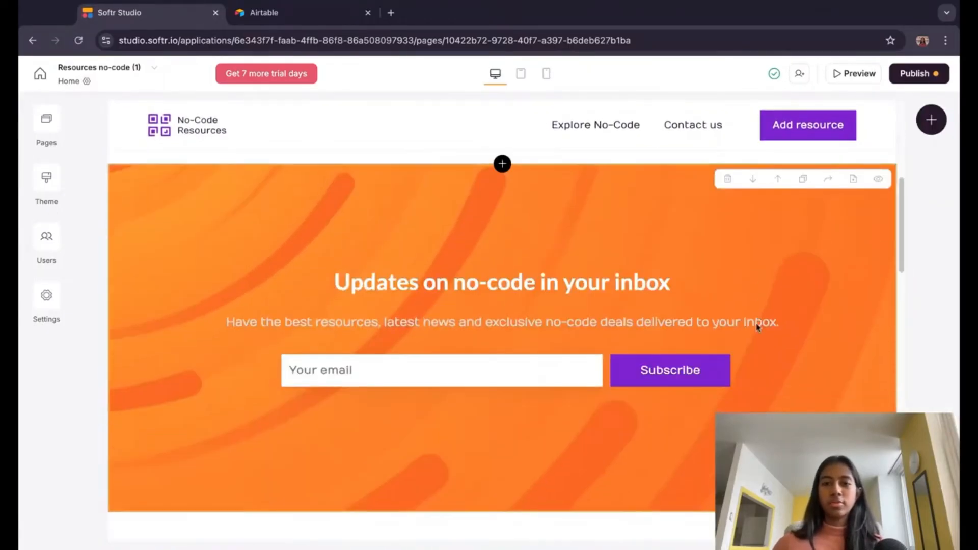
scroll(756, 323, down, 7)
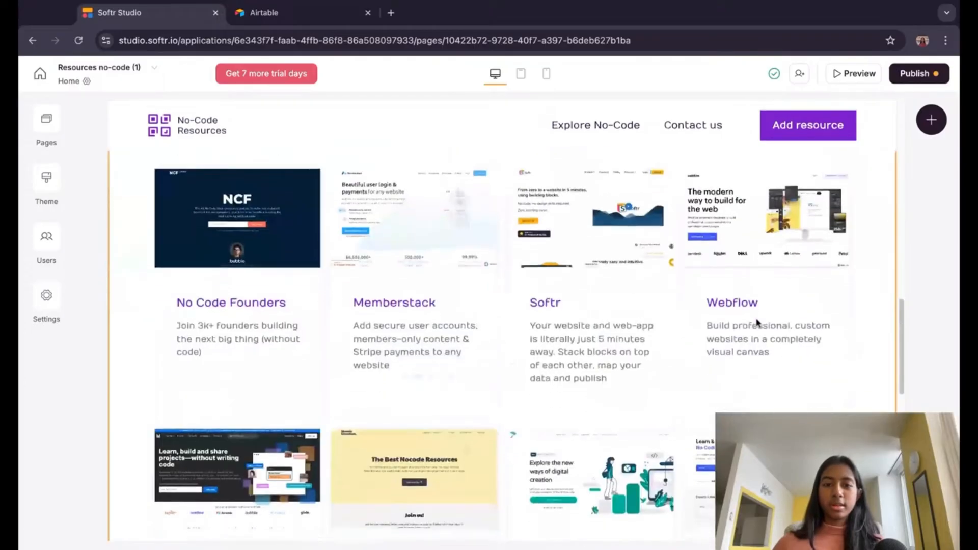
scroll(598, 267, up, 8)
scroll(441, 360, down, 4)
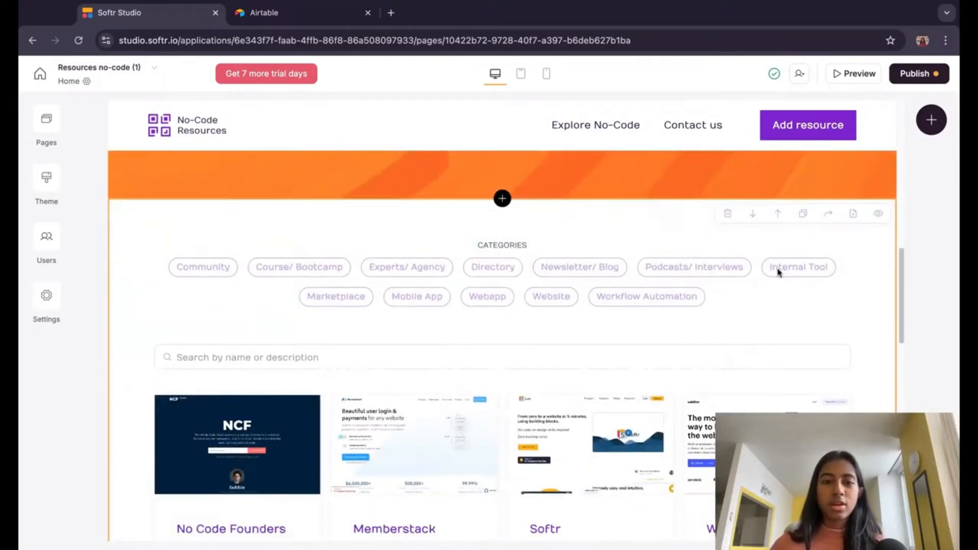
scroll(787, 271, down, 3)
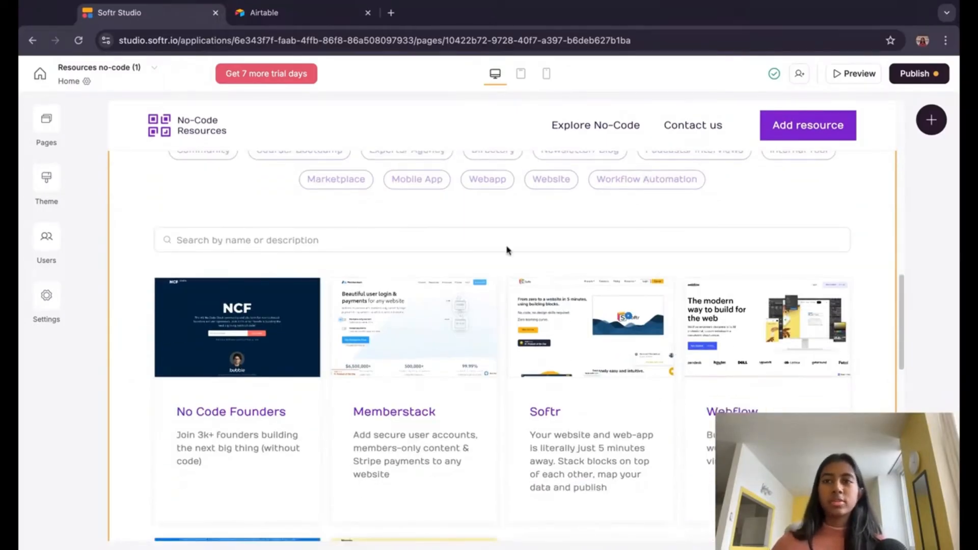
scroll(578, 356, down, 5)
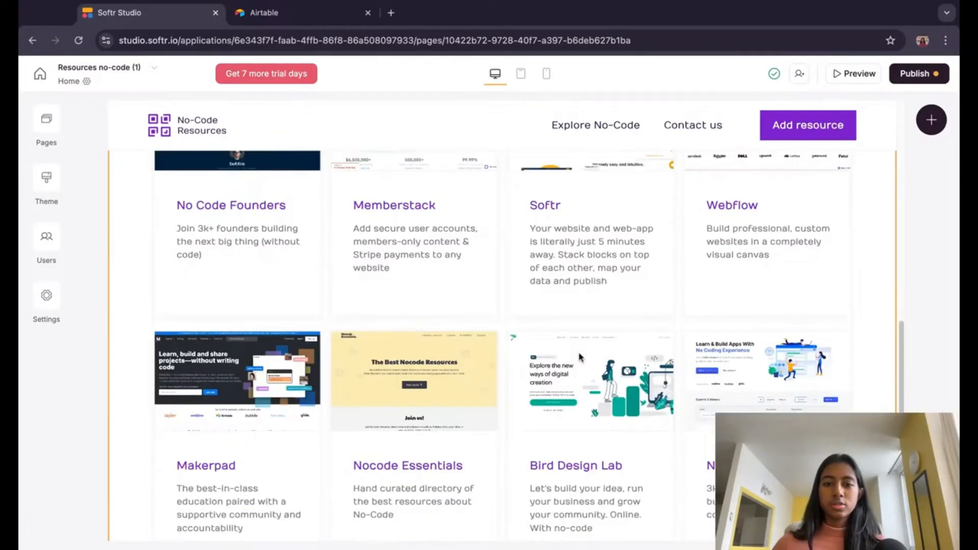
scroll(662, 359, down, 3)
scroll(683, 342, down, 4)
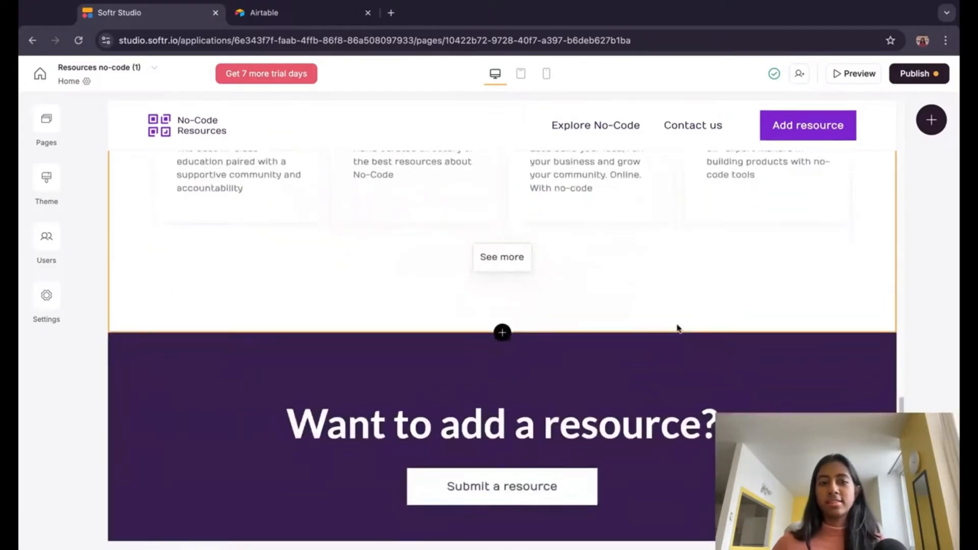
scroll(582, 380, down, 4)
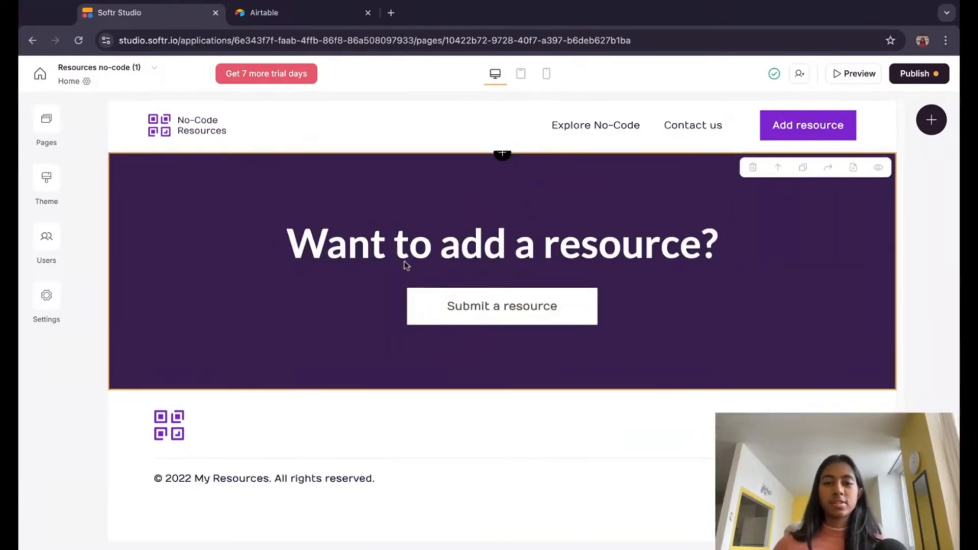
Step: Review the Home page's resource submission section and resource cards again, ending at the hero section
scroll(711, 220, up, 5)
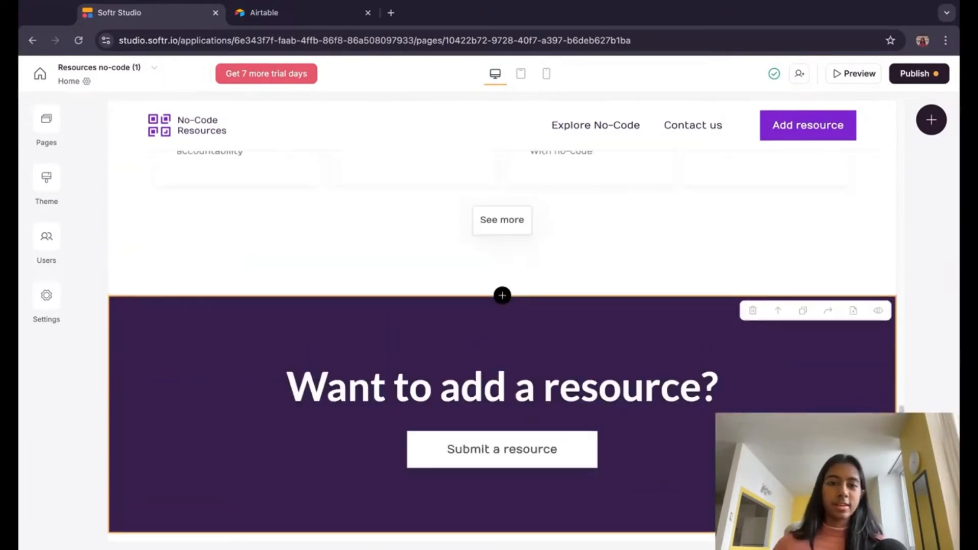
scroll(711, 220, down, 2)
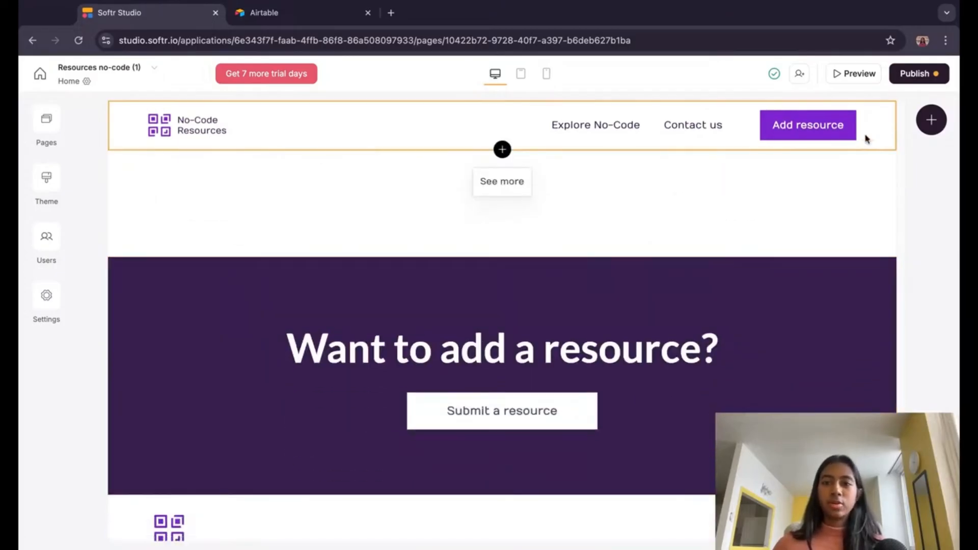
scroll(787, 246, up, 5)
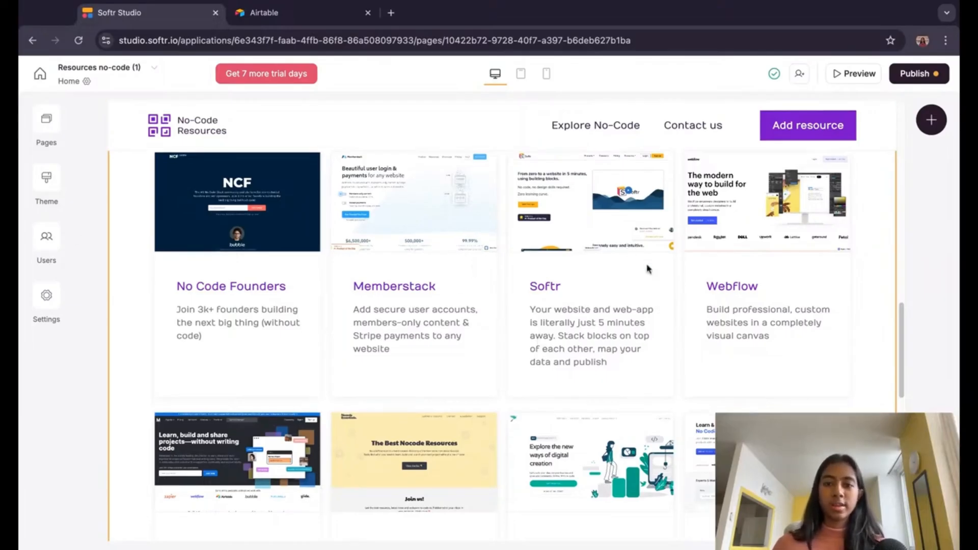
scroll(648, 267, down, 3)
scroll(648, 267, down, 8)
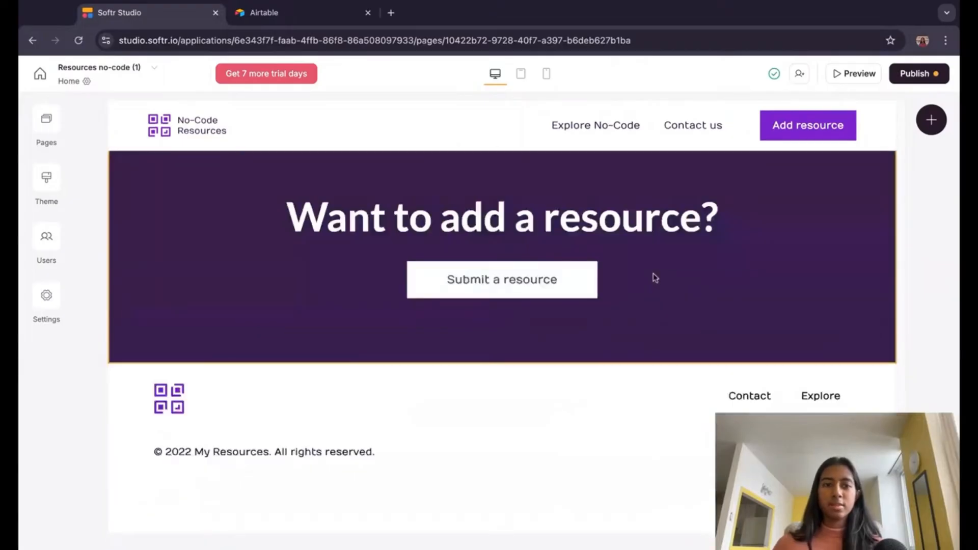
scroll(650, 277, up, 15)
scroll(539, 301, up, 2)
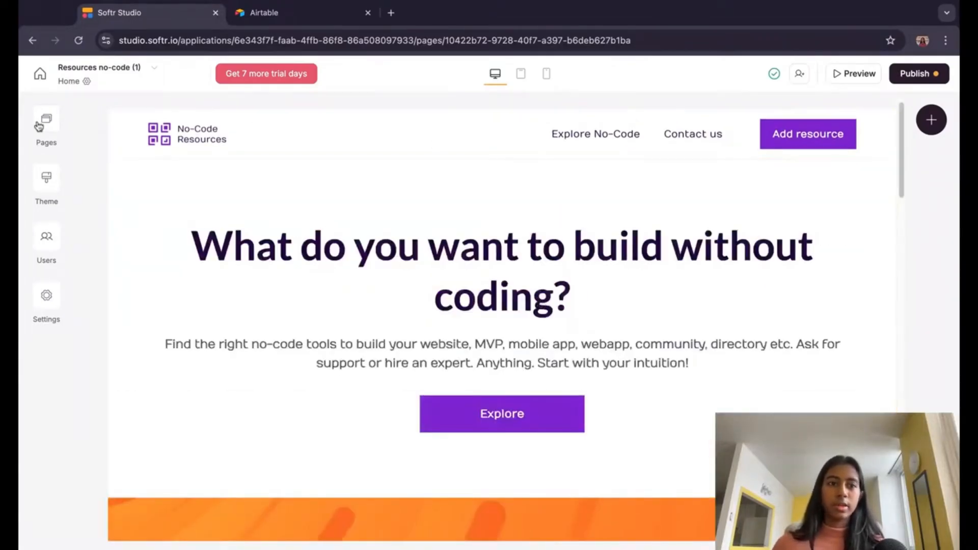
scroll(676, 381, down, 1)
scroll(676, 380, down, 8)
scroll(675, 377, up, 15)
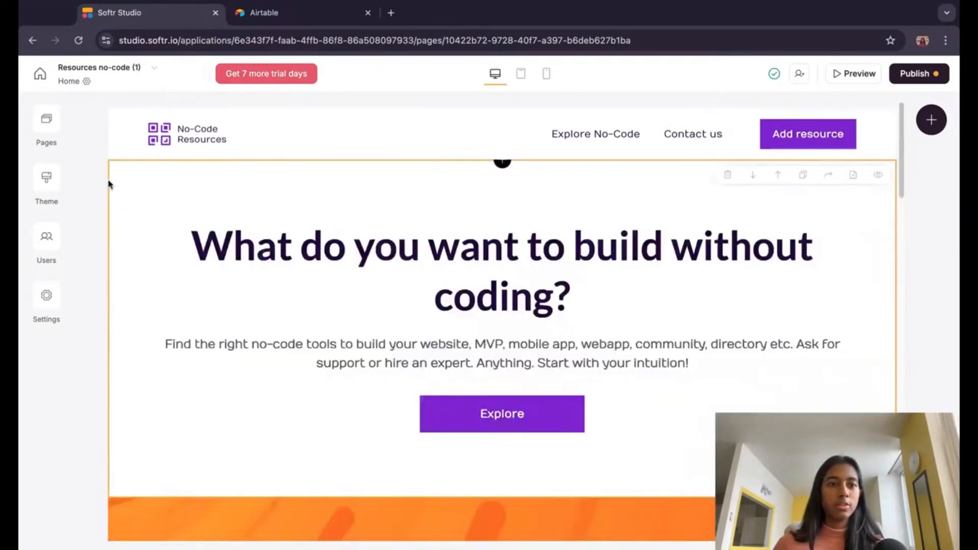
Step: Open the Add resource page and examine its submission form fields
click(47, 122)
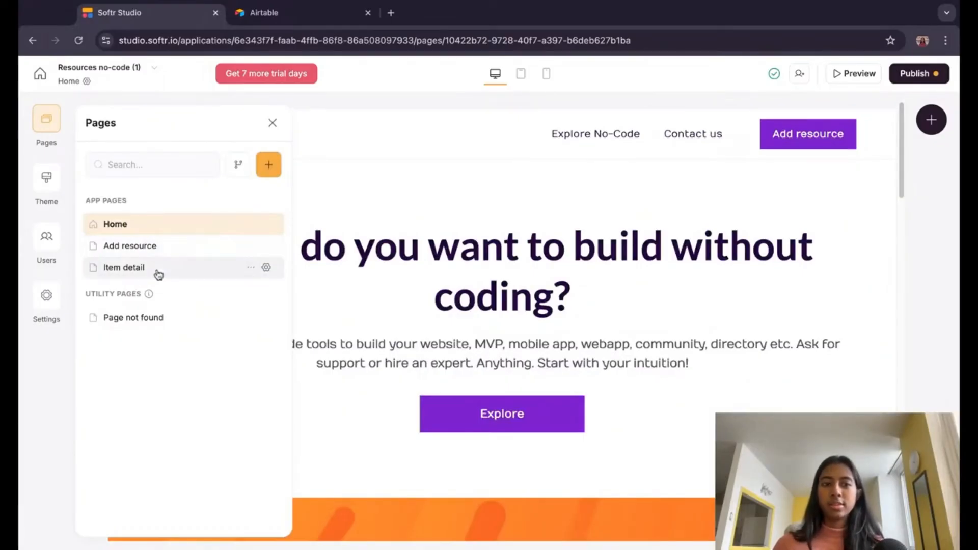
click(167, 254)
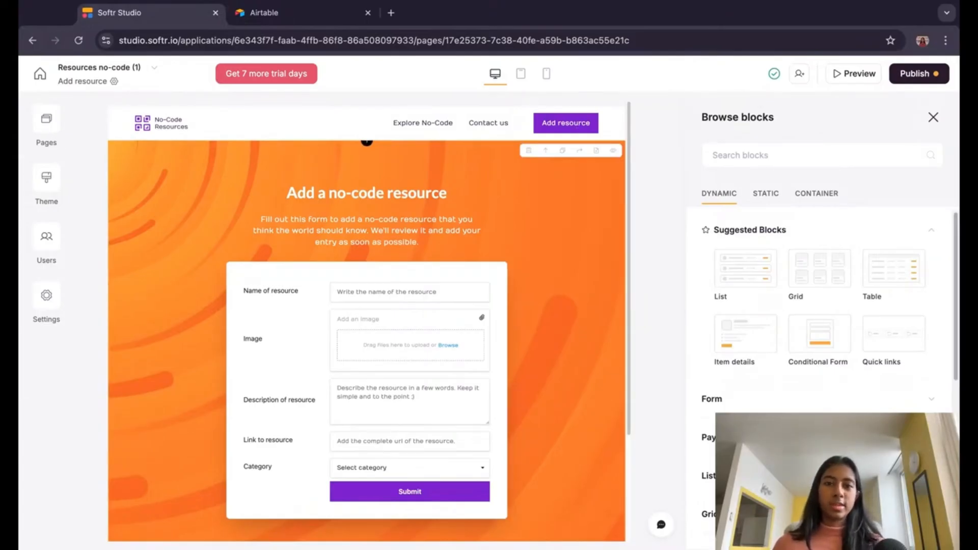
scroll(432, 284, down, 3)
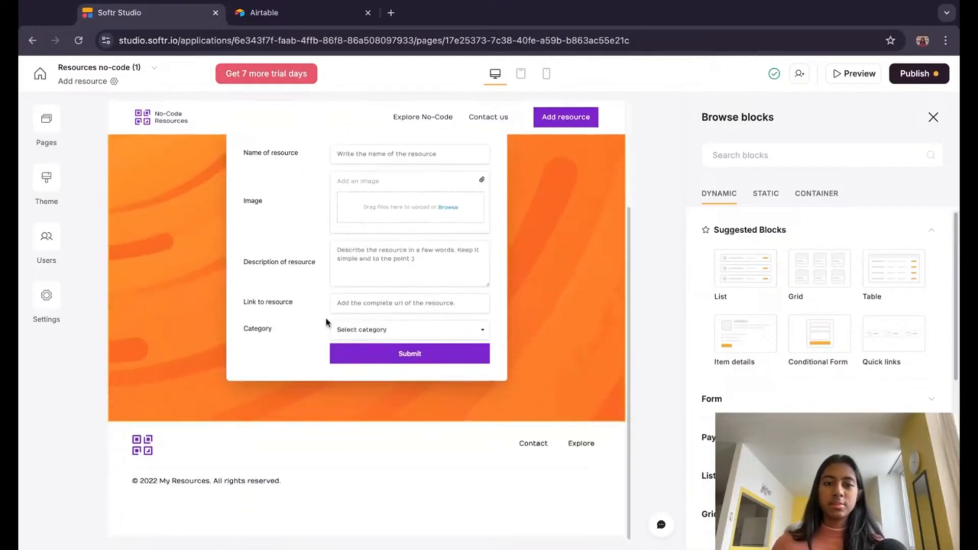
scroll(402, 333, up, 3)
scroll(402, 334, down, 1)
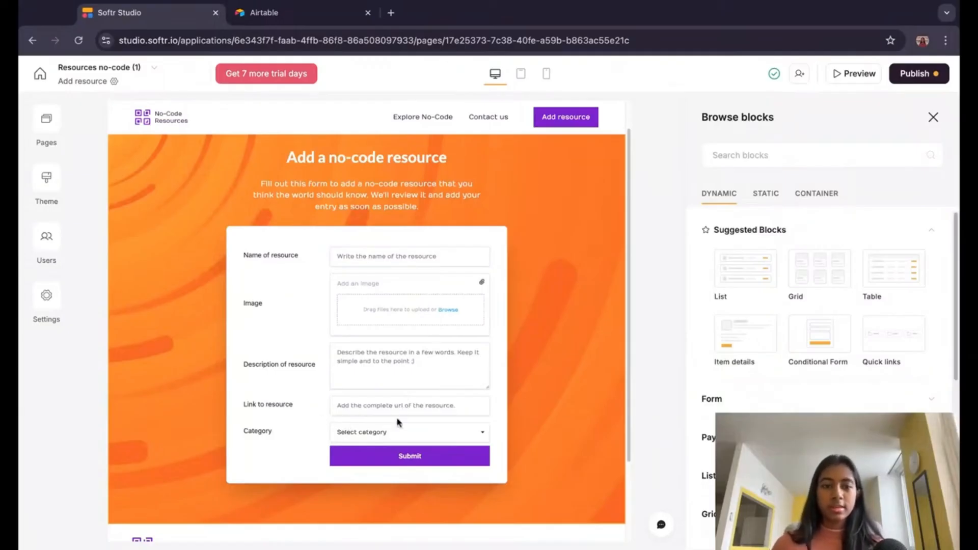
scroll(559, 290, up, 1)
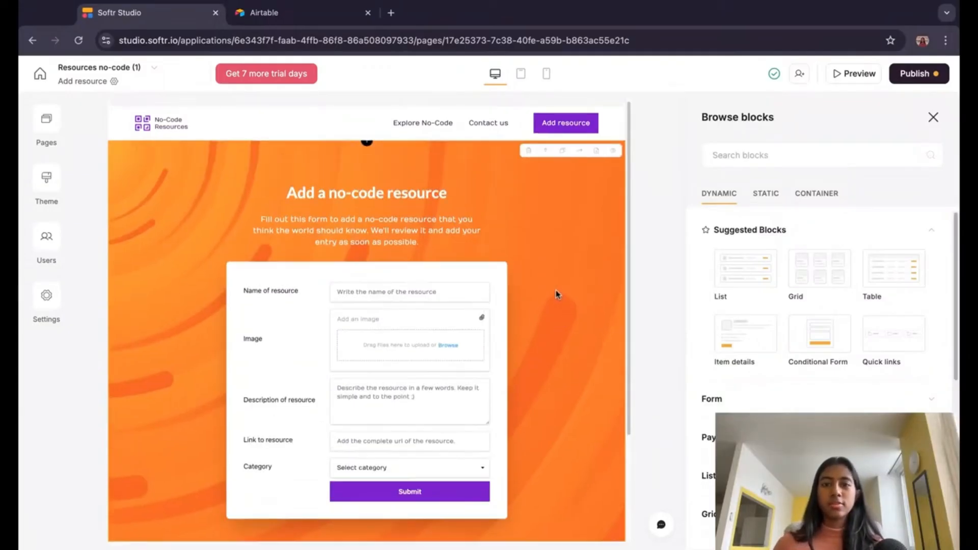
Step: Open the Item detail page of the app
click(36, 130)
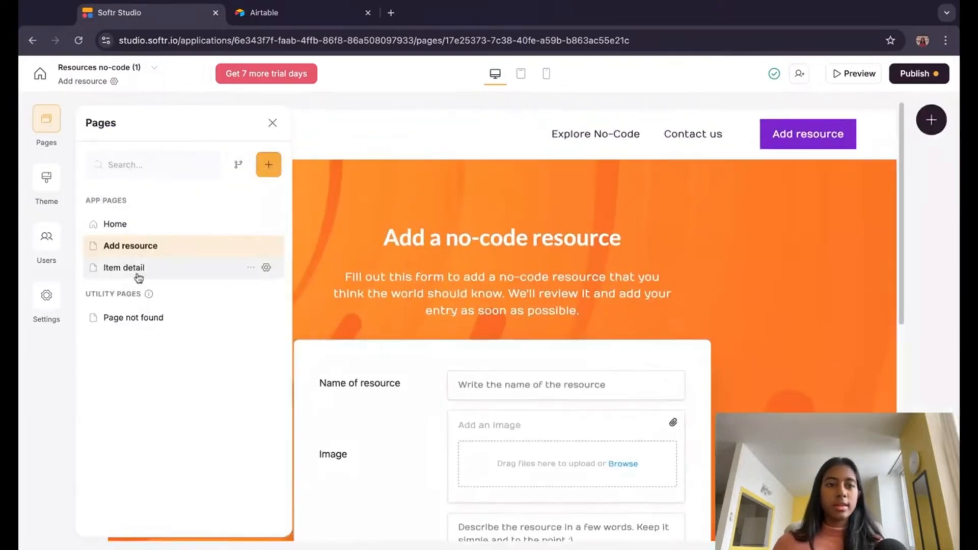
click(135, 274)
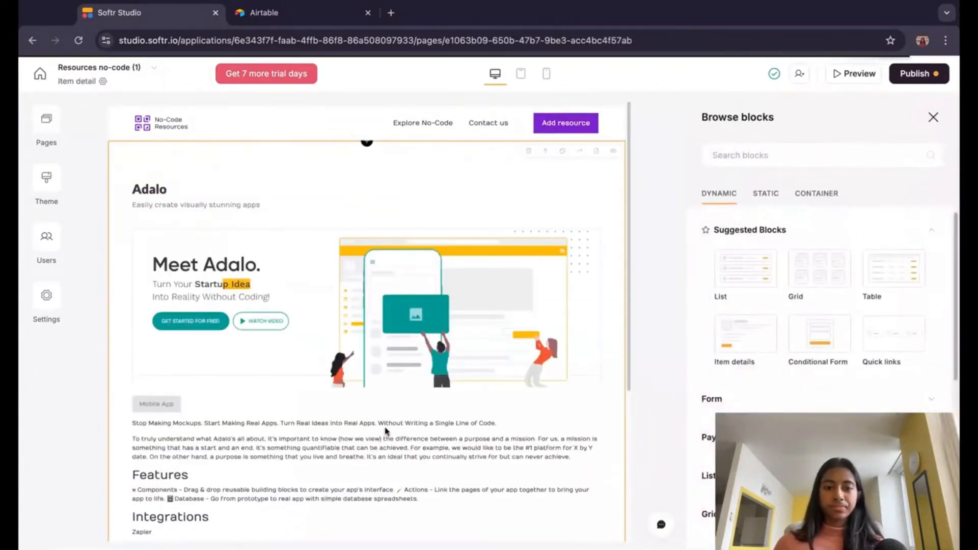
Step: Open the Home page and review its category filters and resource cards
click(43, 113)
click(148, 224)
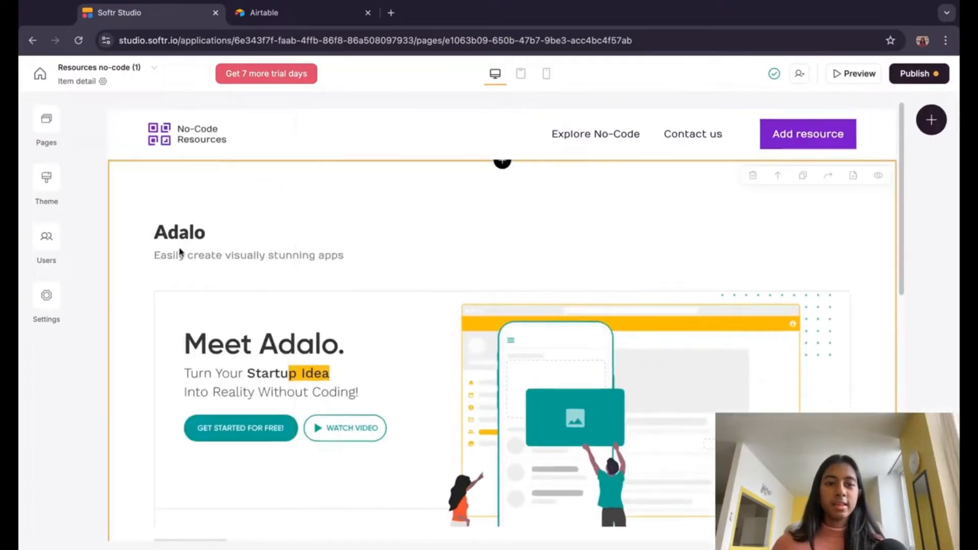
scroll(437, 313, down, 5)
scroll(437, 314, down, 3)
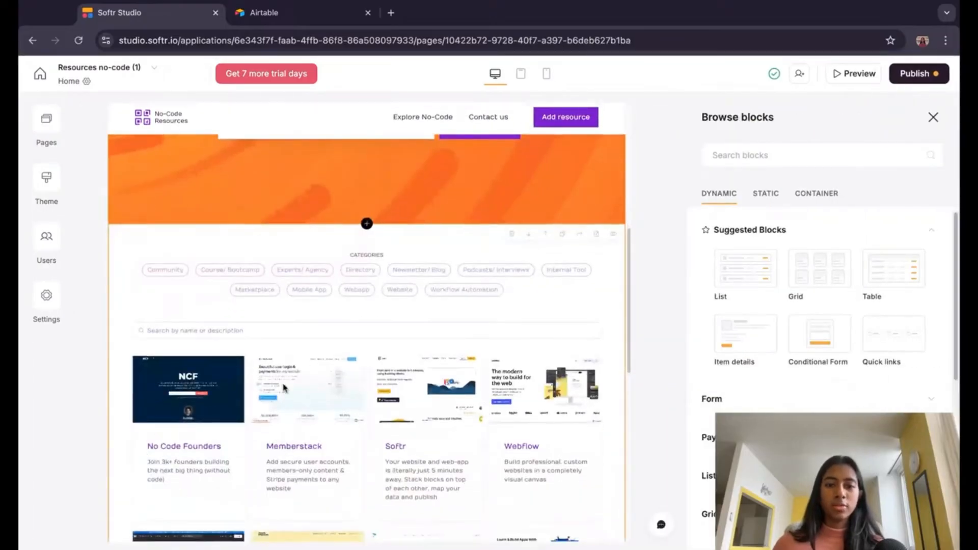
scroll(161, 457, down, 3)
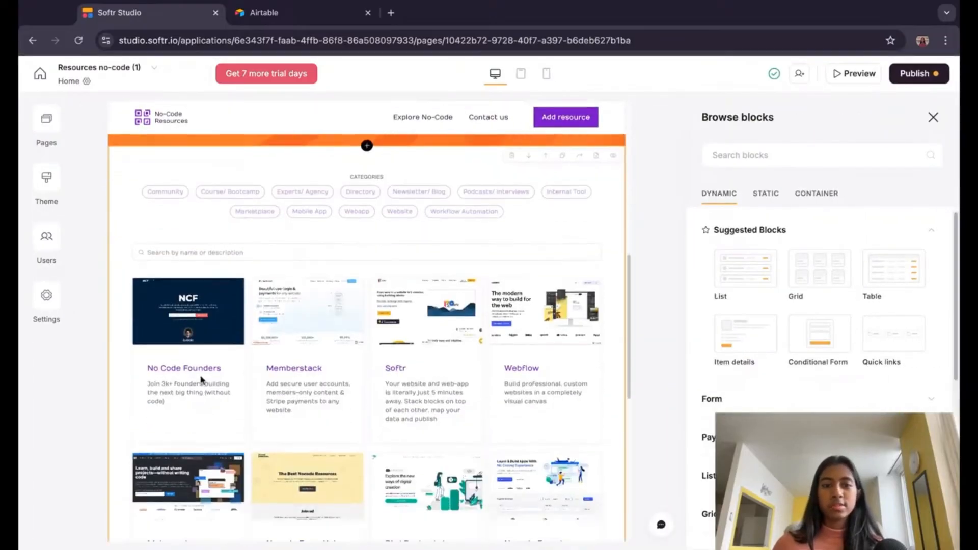
Step: Open the Item detail page and examine the resource's image, description, features, integrations, price and website link
click(46, 123)
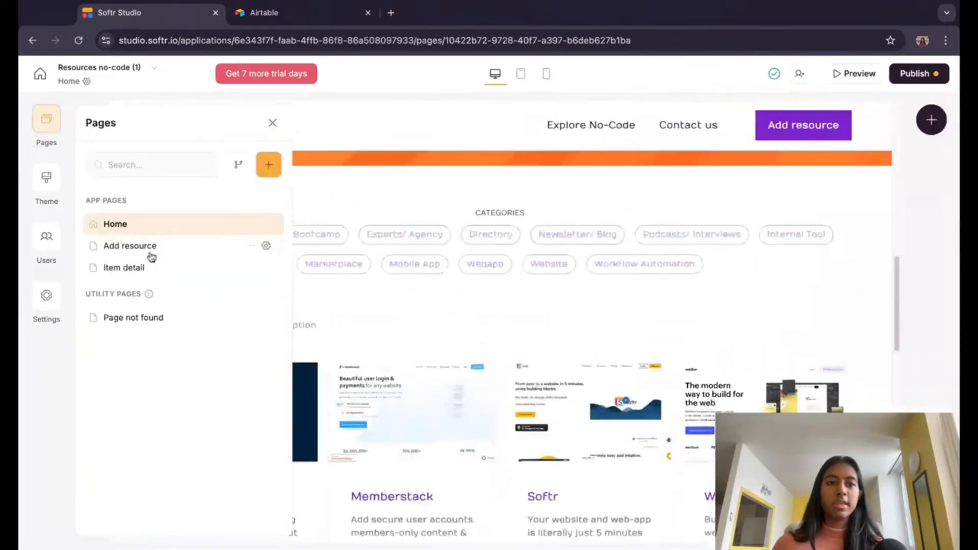
click(148, 265)
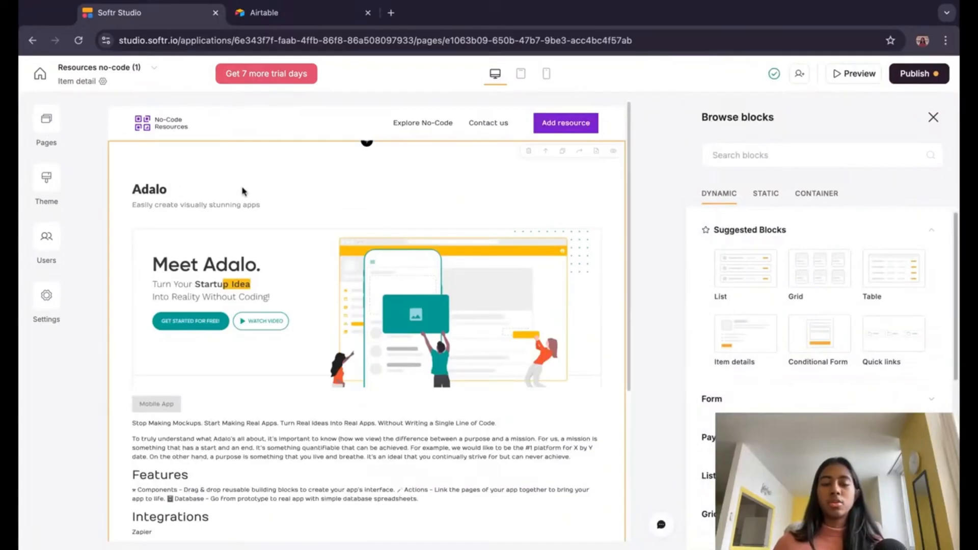
scroll(508, 339, down, 3)
scroll(508, 339, down, 3)
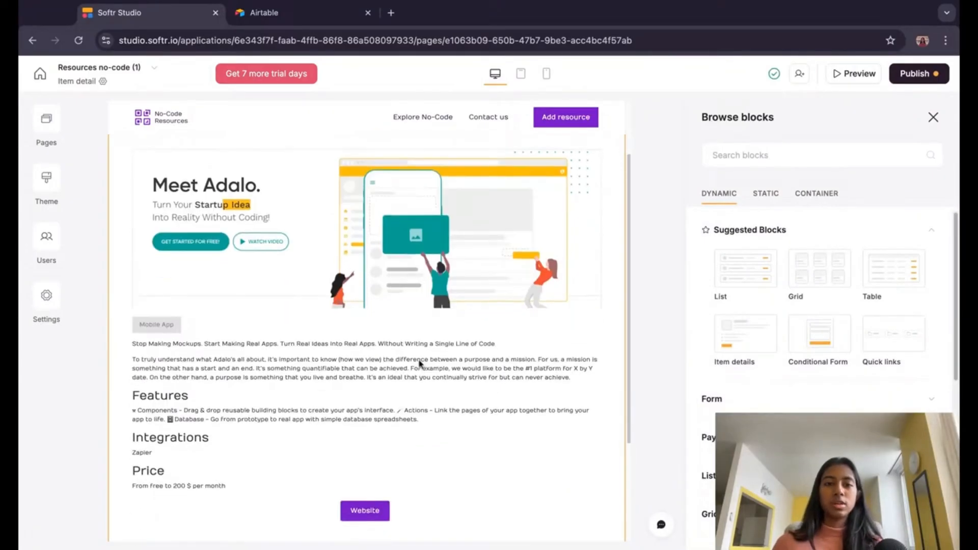
scroll(367, 473, down, 3)
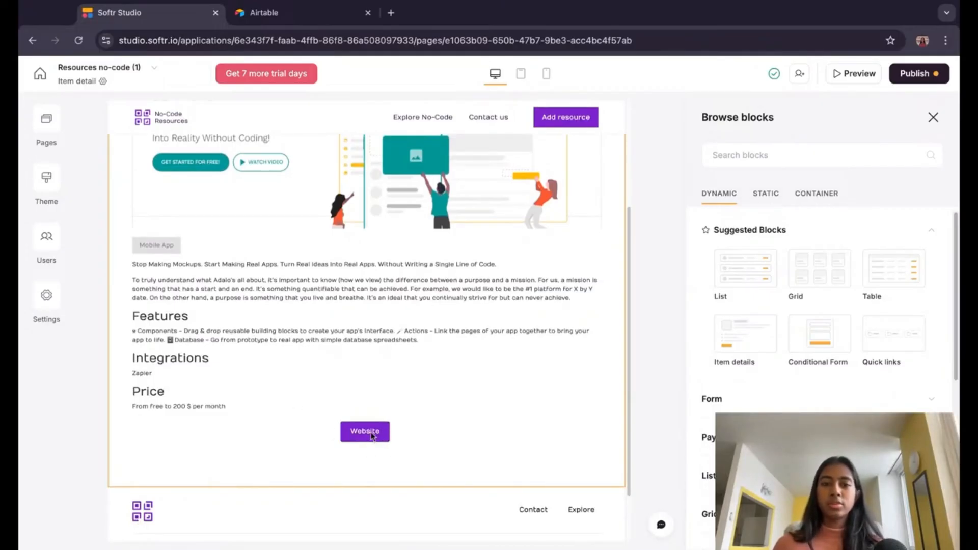
scroll(359, 418, up, 6)
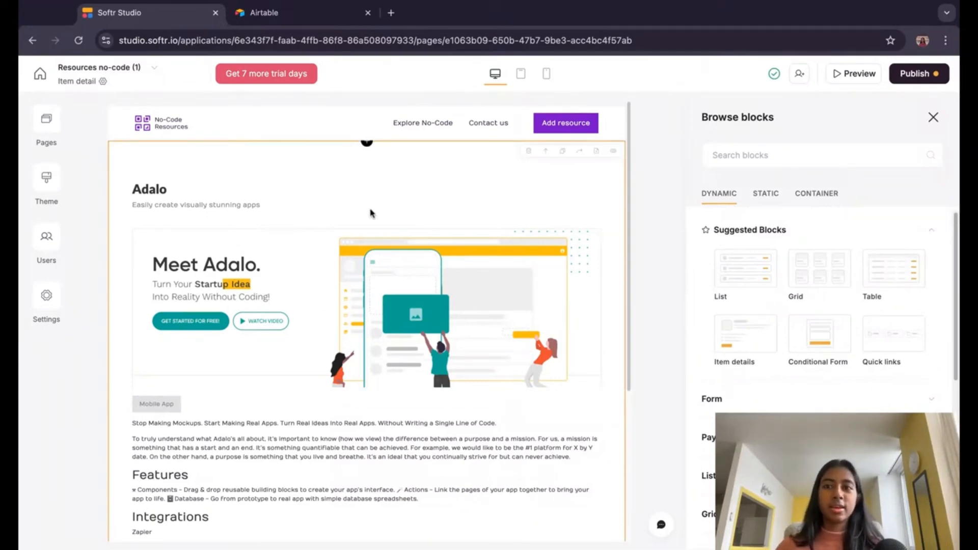
scroll(234, 331, down, 3)
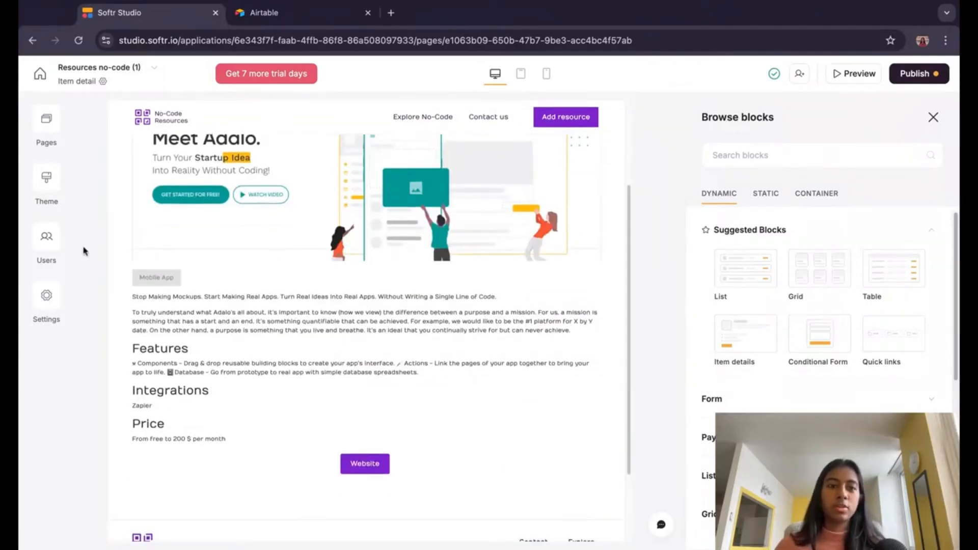
scroll(406, 297, up, 3)
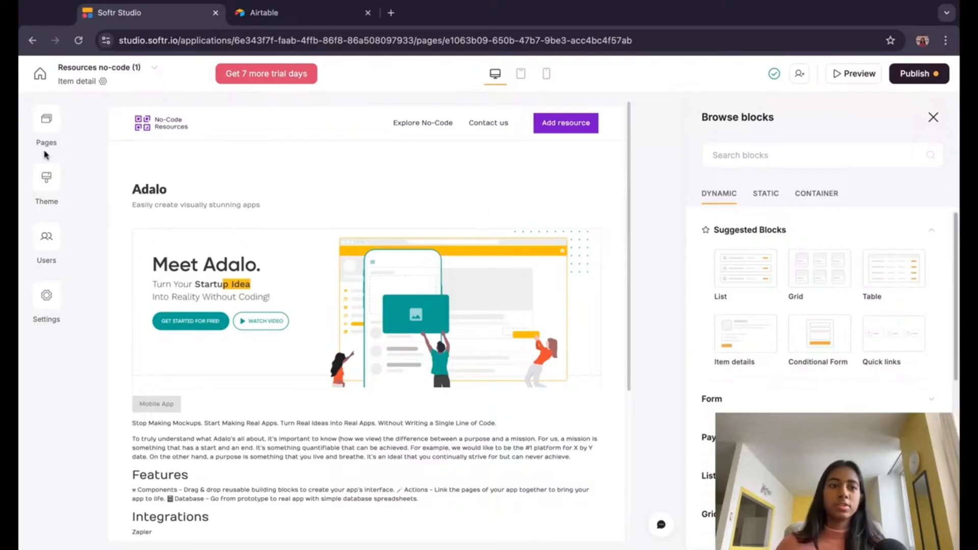
Step: Delete the Item detail page from the app and confirm the deletion
click(42, 125)
mouse_move(156, 271)
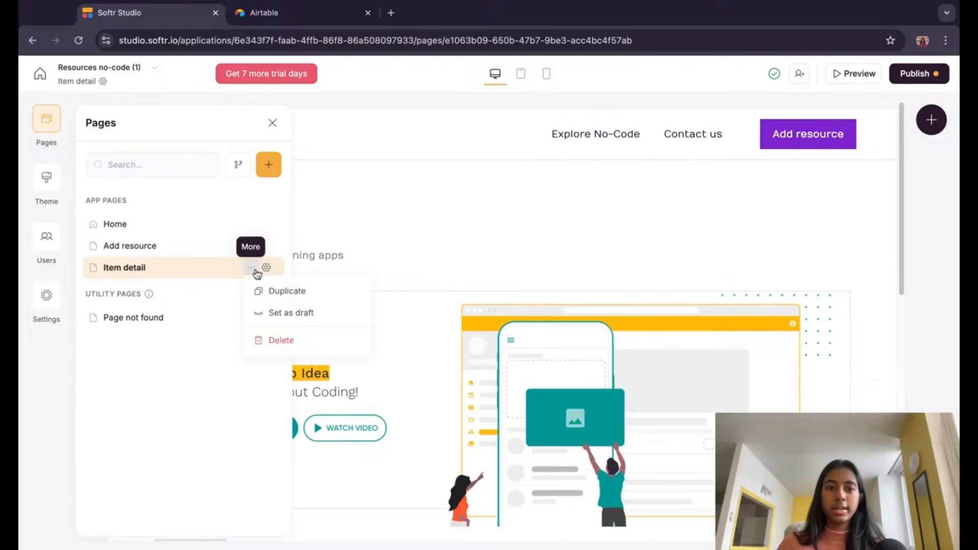
click(281, 343)
click(584, 340)
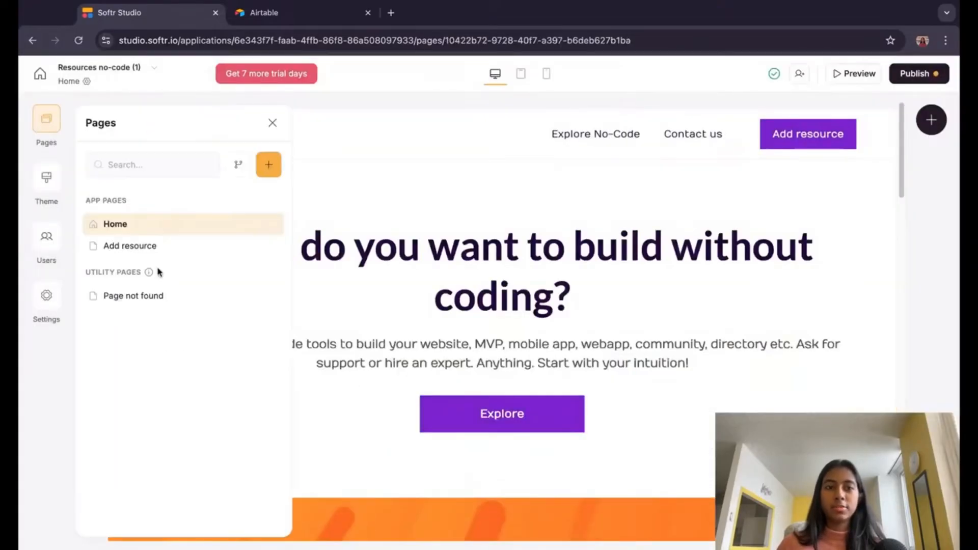
Step: Add a page named Contact with the URL /contact and place it below Add resource in the page list
click(269, 170)
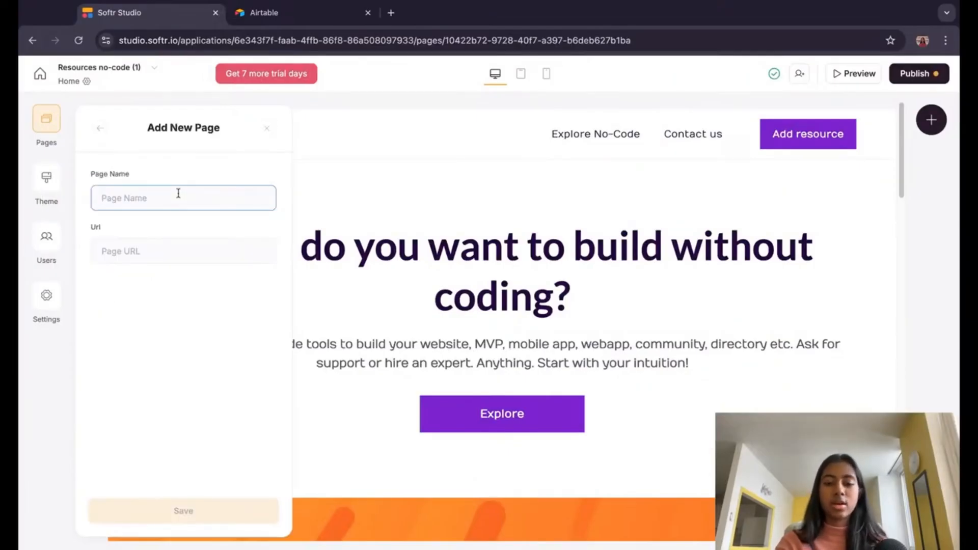
text(Contact)
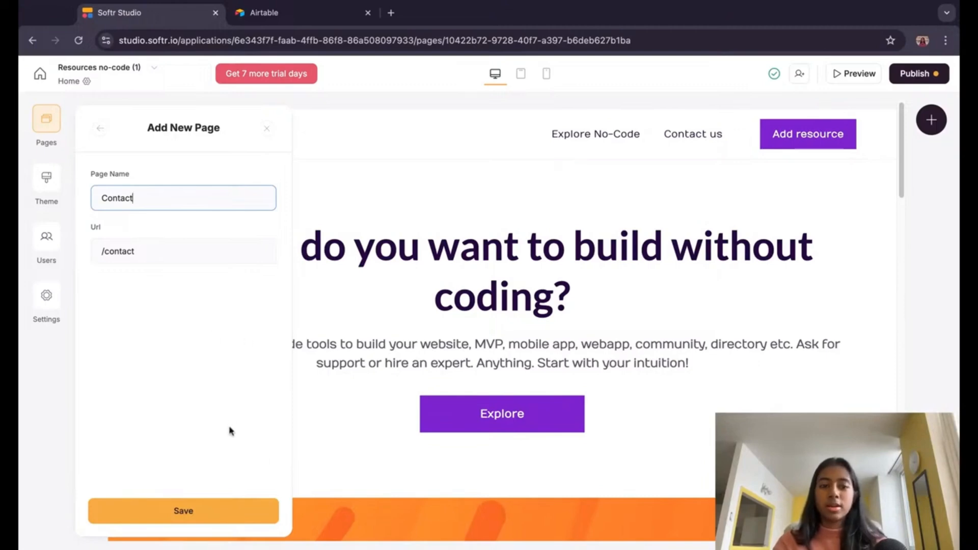
click(197, 511)
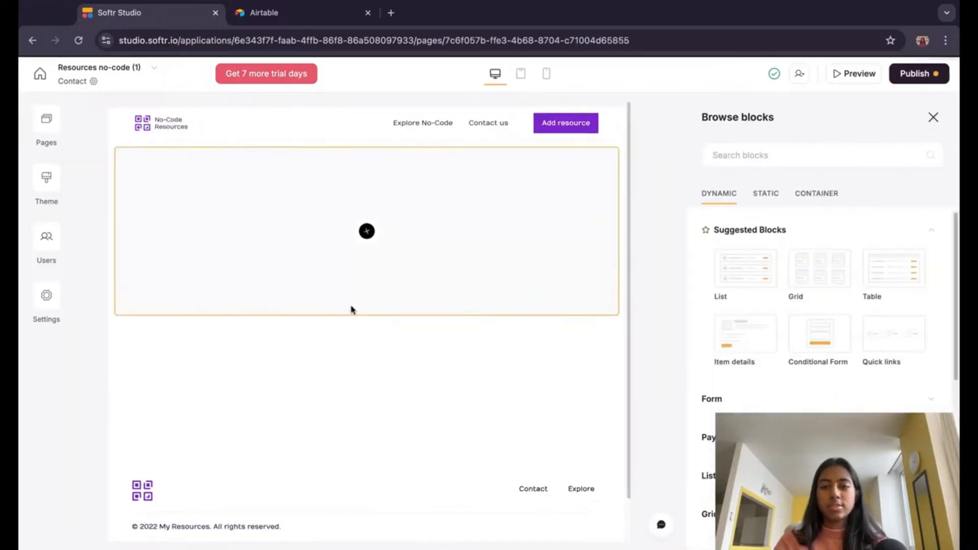
click(45, 126)
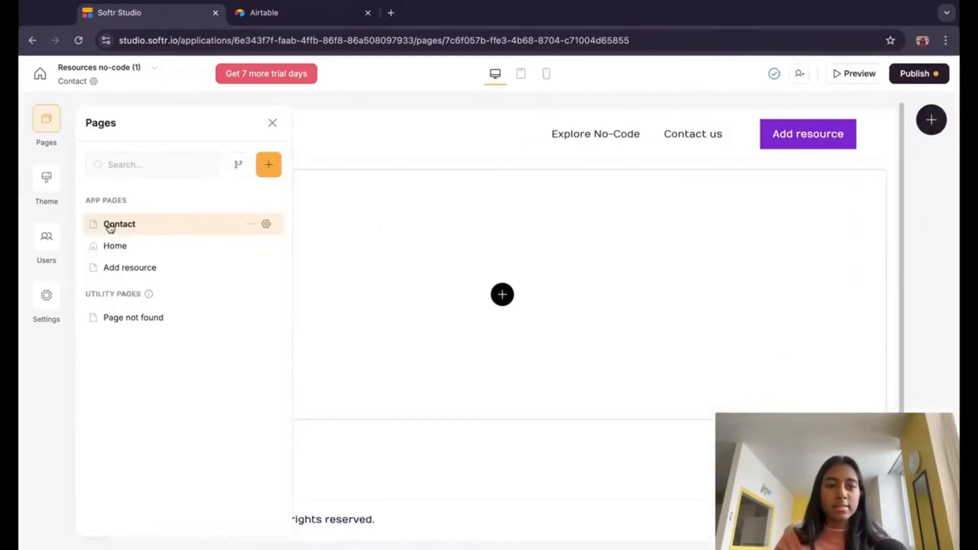
drag(111, 227, 118, 267)
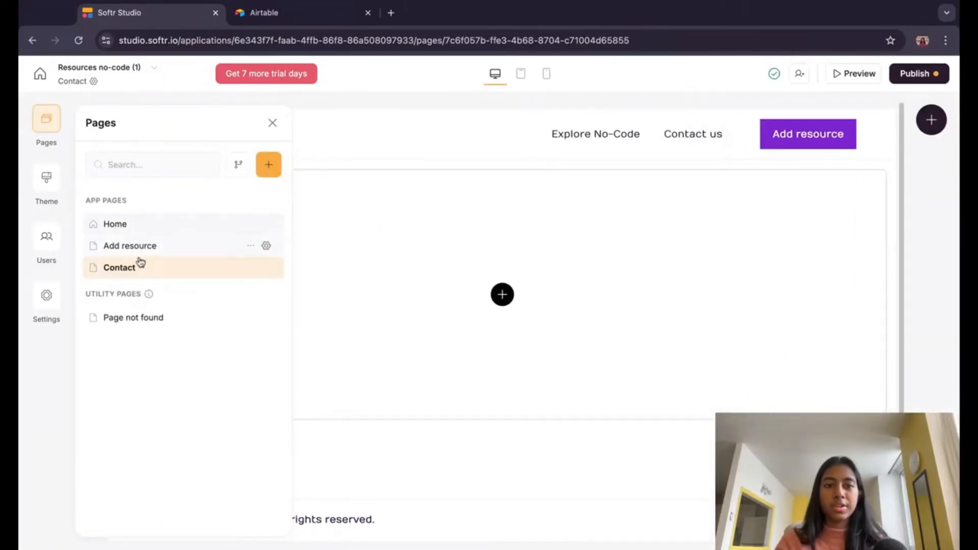
Step: Open the Home page and review the content settings of its header navigation, including layout, logo and links
click(146, 231)
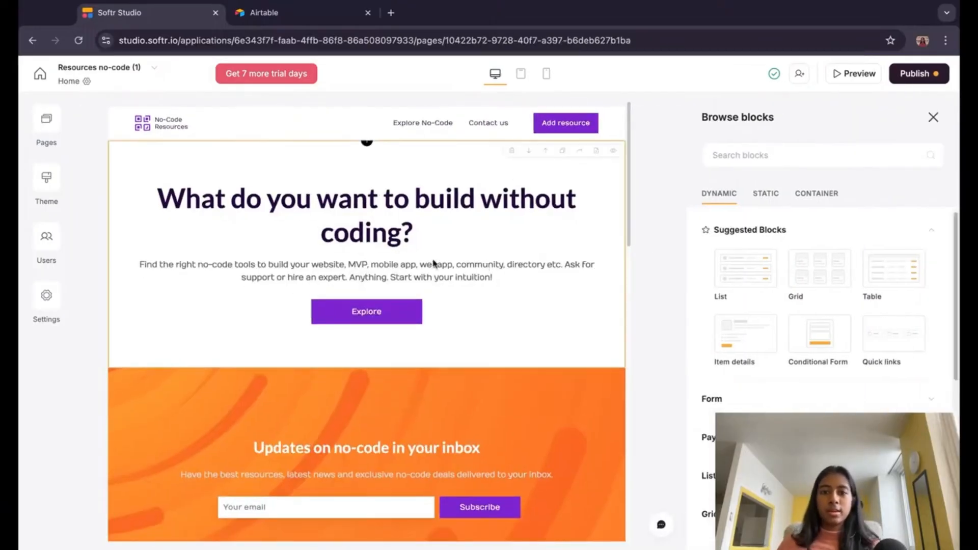
click(265, 125)
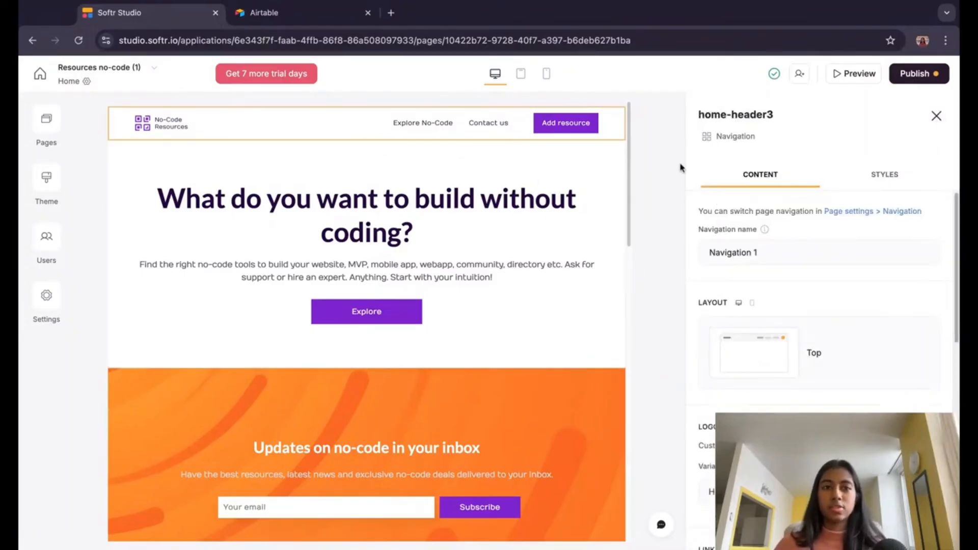
scroll(869, 351, down, 3)
scroll(849, 347, down, 4)
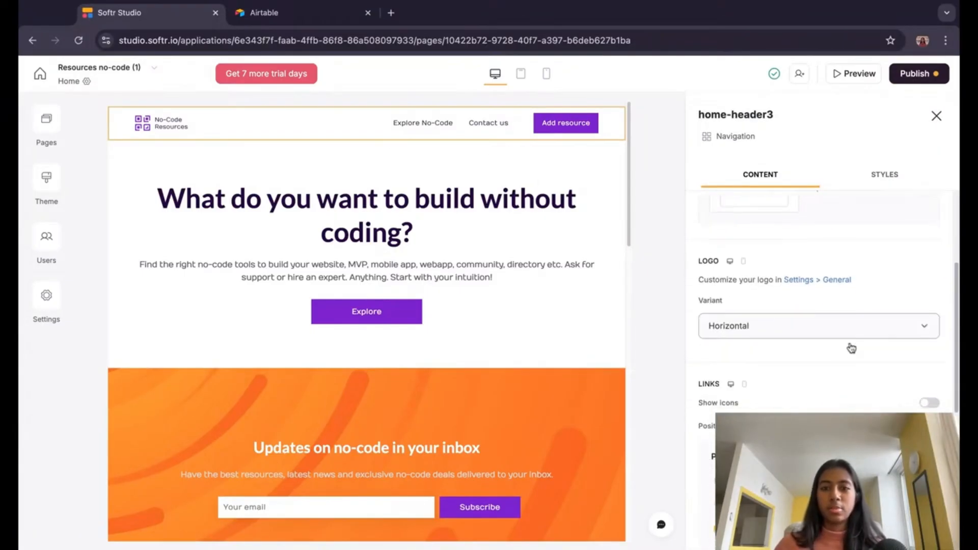
scroll(693, 293, up, 8)
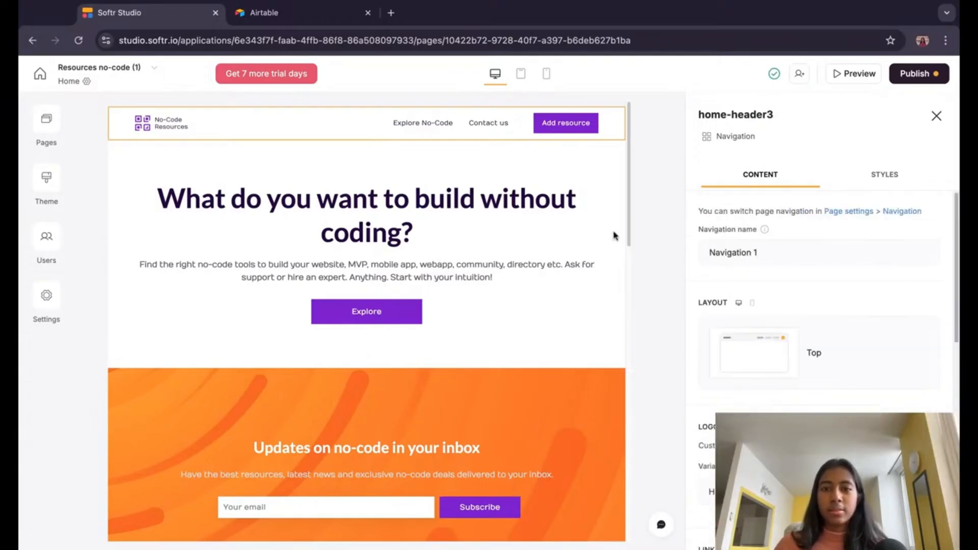
Step: Inspect the settings of the Home page's hero, newsletter signup and resource list blocks
click(476, 229)
scroll(502, 375, down, 4)
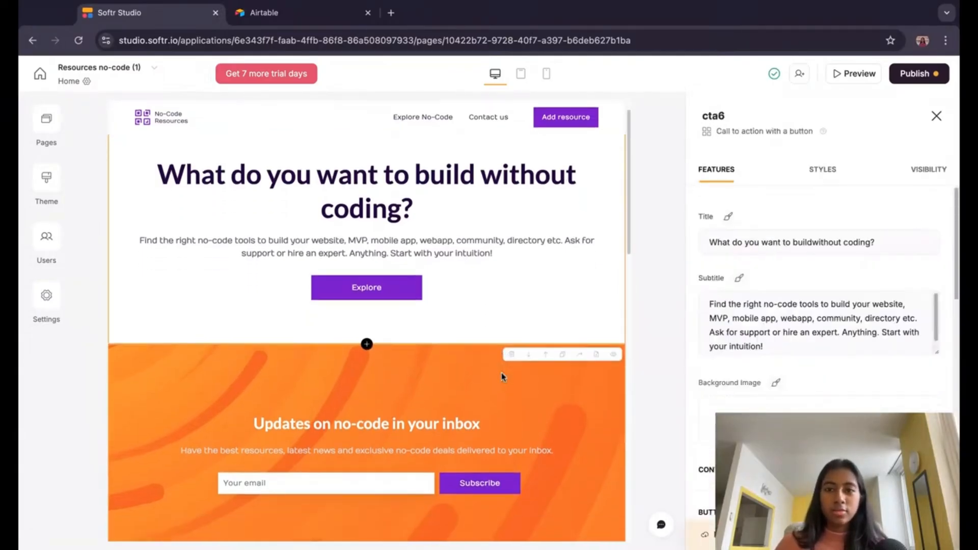
click(492, 424)
scroll(484, 407, down, 3)
click(476, 401)
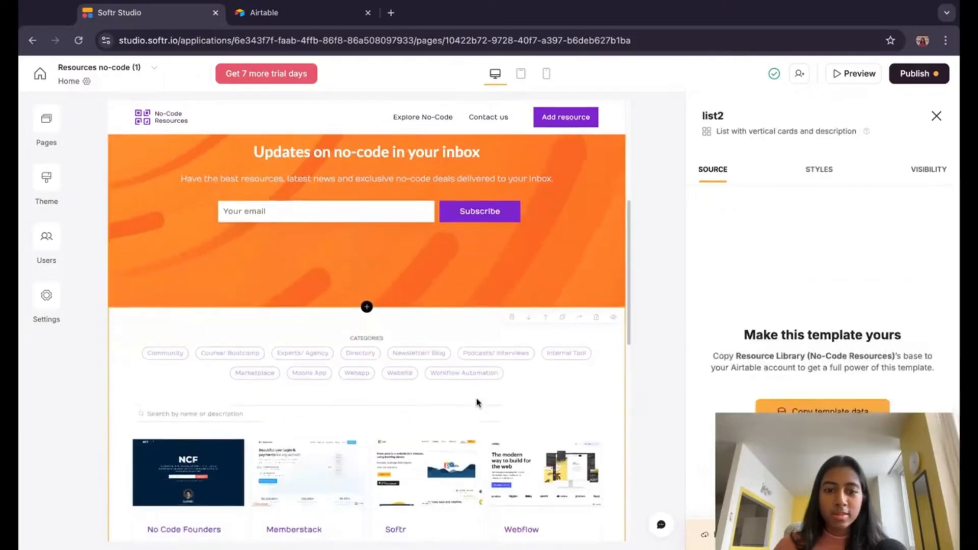
scroll(475, 398, down, 4)
scroll(474, 392, up, 8)
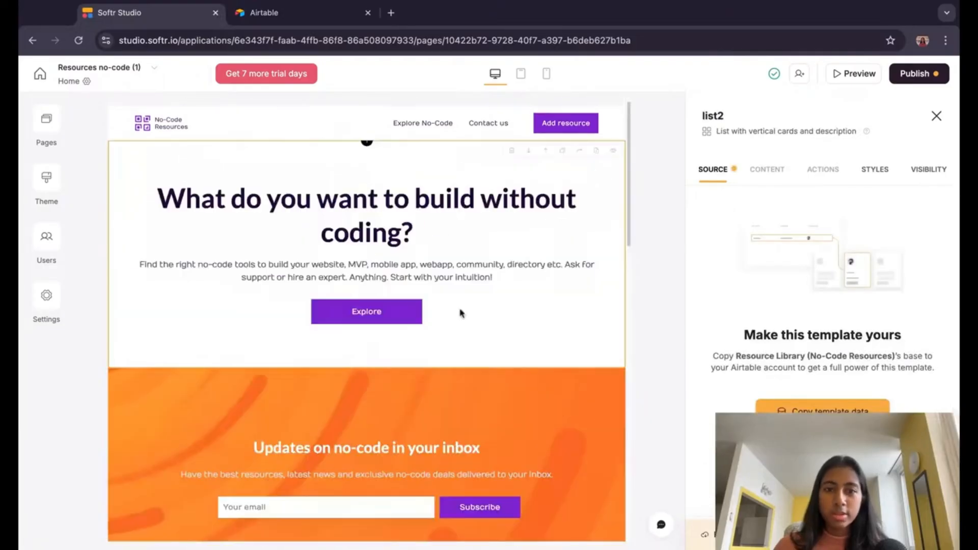
Step: Reopen the header navigation's settings and compare its style options with its content options
click(422, 130)
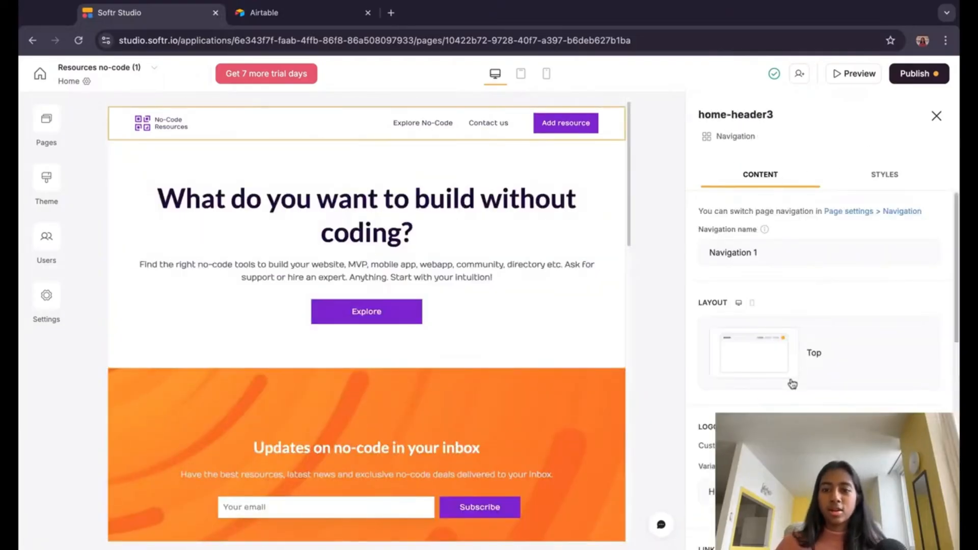
scroll(815, 331, down, 5)
click(876, 175)
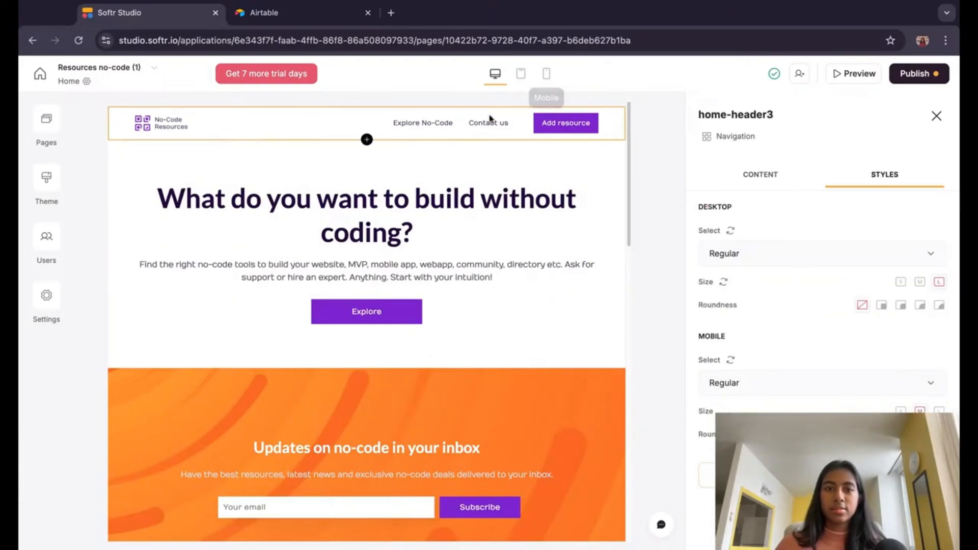
click(770, 176)
scroll(840, 326, down, 2)
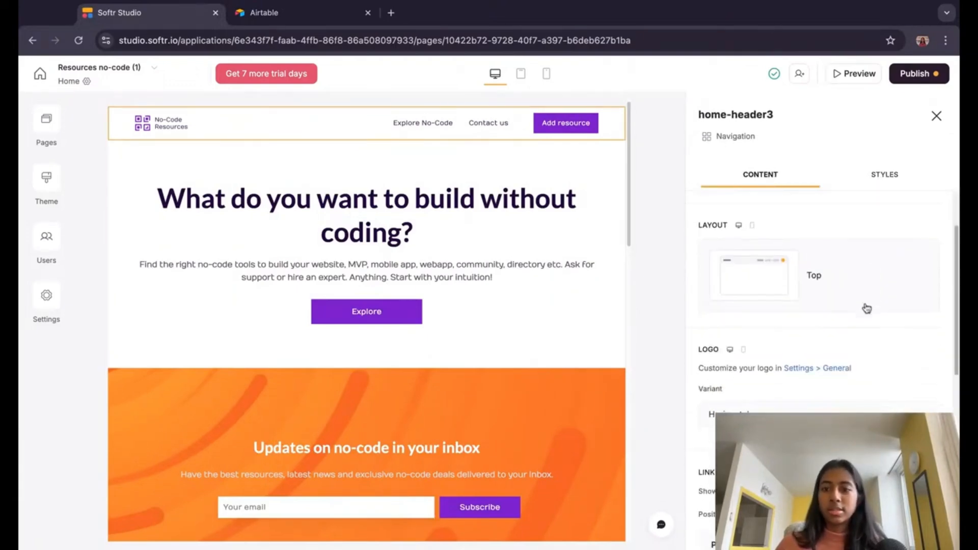
scroll(825, 295, up, 2)
Step: Try the Top & Side and Side layouts on the header navigation, and restore the Top layout
click(769, 342)
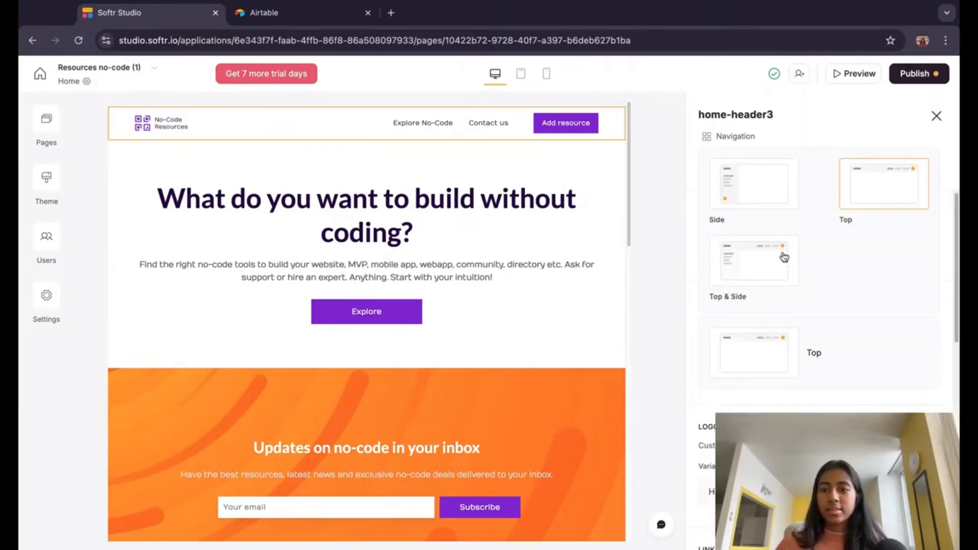
click(754, 243)
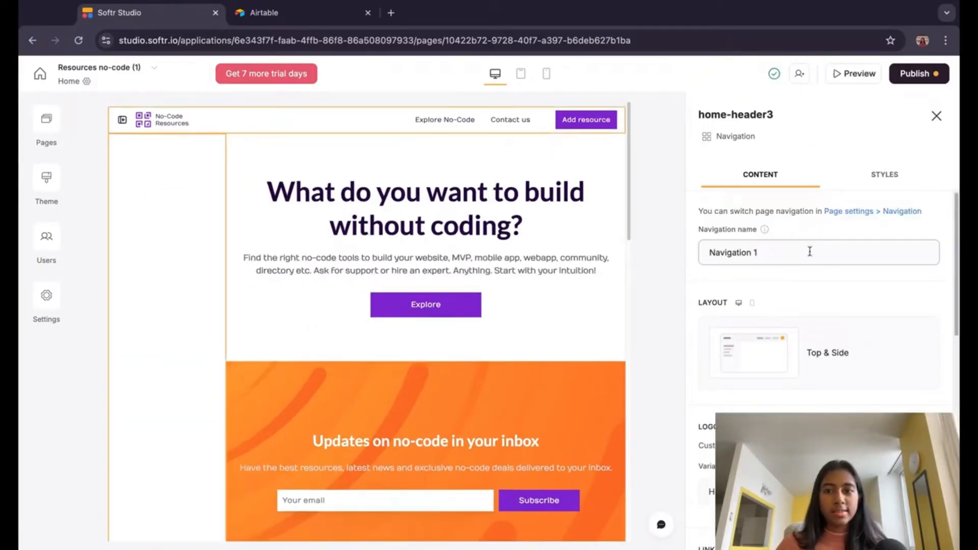
click(768, 349)
click(772, 198)
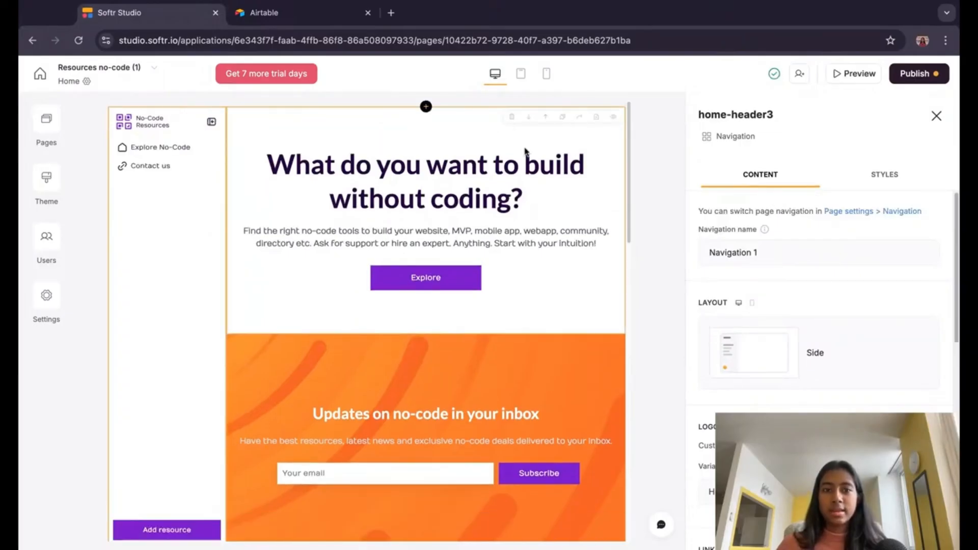
click(807, 352)
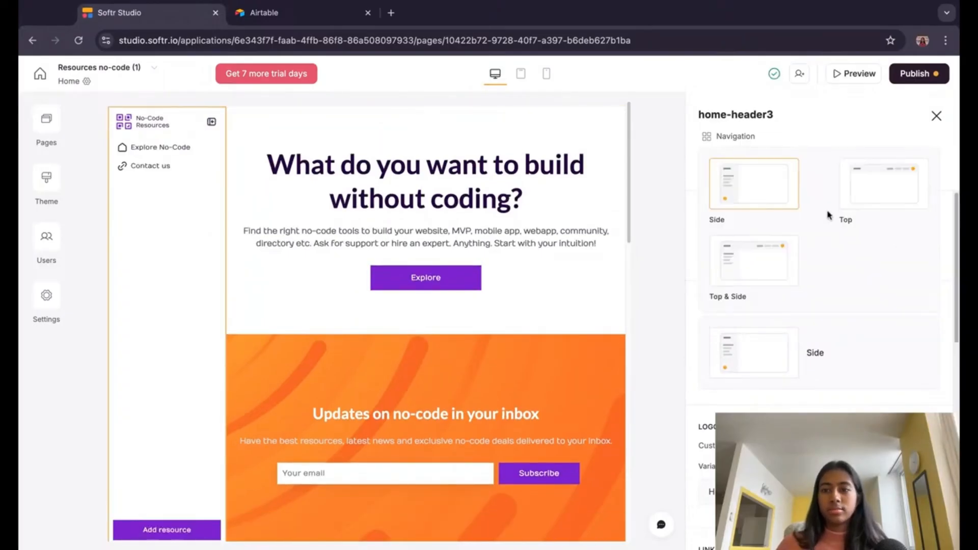
click(845, 214)
Step: Set the logo variant of the header navigation to Square
scroll(866, 316, down, 3)
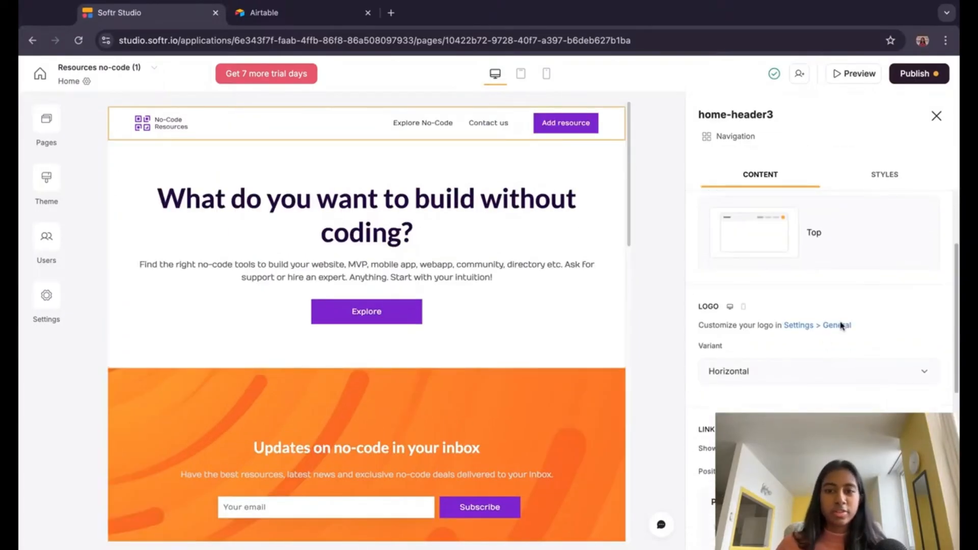
scroll(759, 290, down, 5)
scroll(760, 290, up, 4)
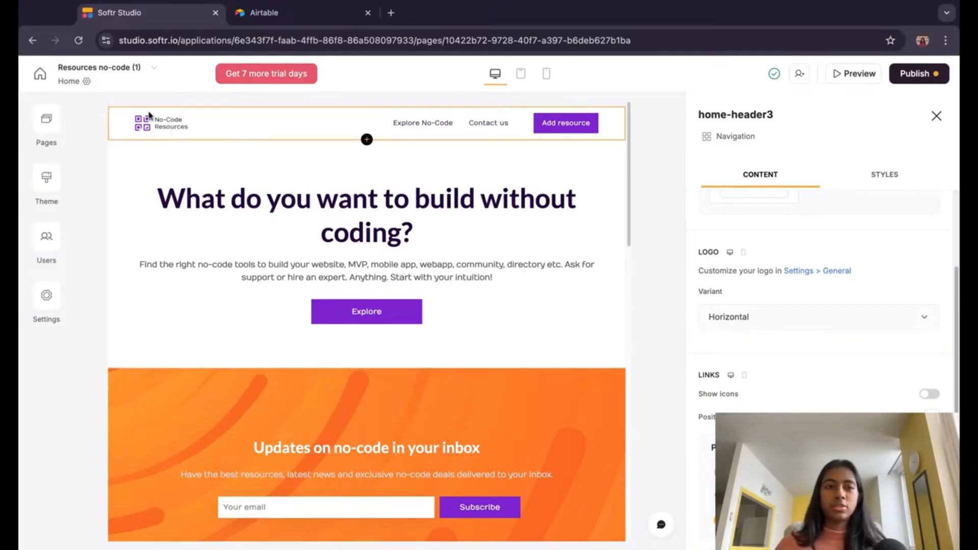
scroll(794, 300, up, 1)
scroll(794, 300, down, 2)
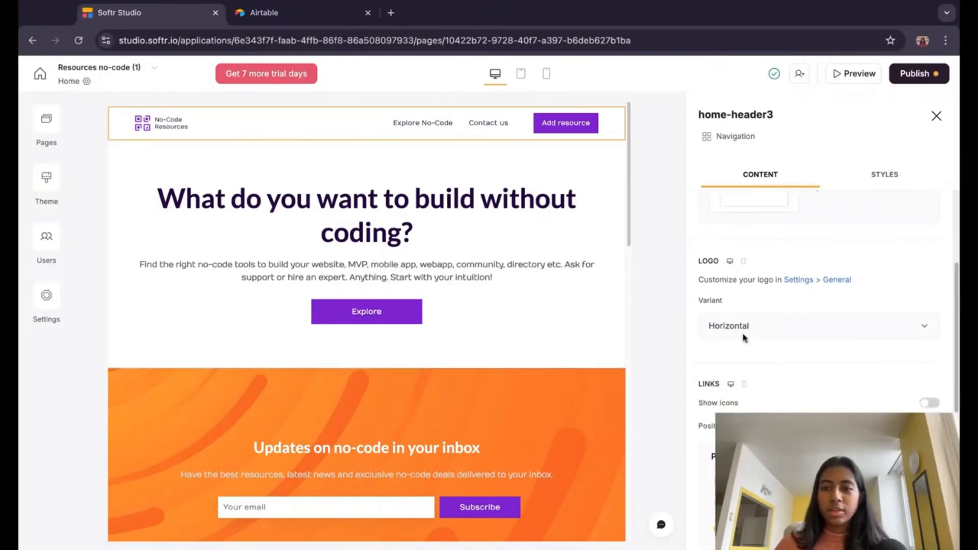
click(754, 255)
click(764, 318)
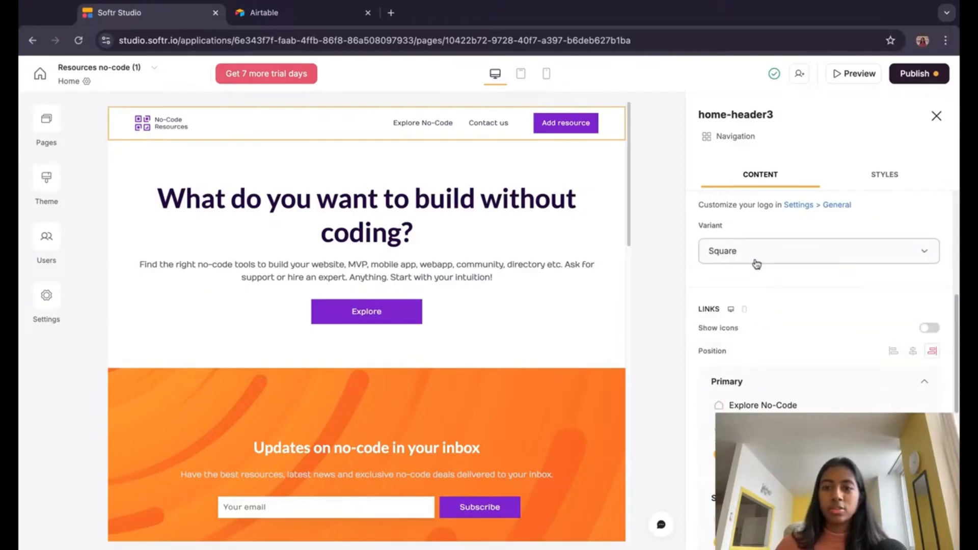
Step: Set the logo variant of the header navigation to Horizontal
click(753, 261)
click(759, 288)
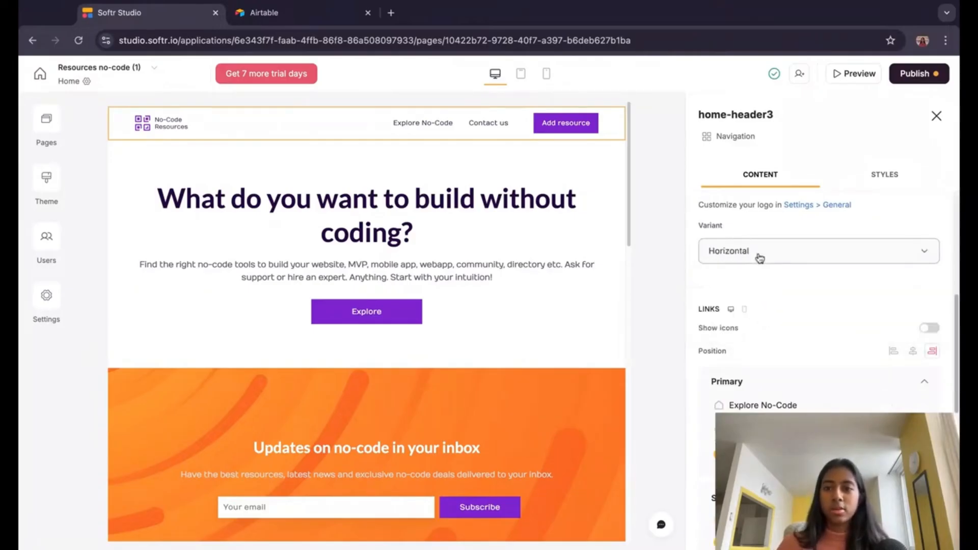
scroll(787, 318, down, 2)
scroll(785, 313, up, 2)
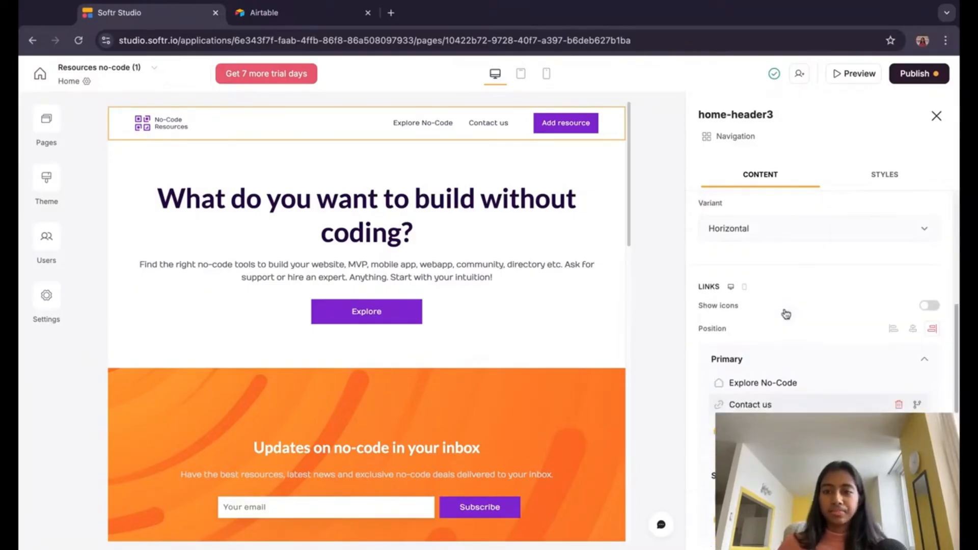
Step: Rename the primary navigation link Explore No-Code as "Home"
scroll(785, 313, down, 1)
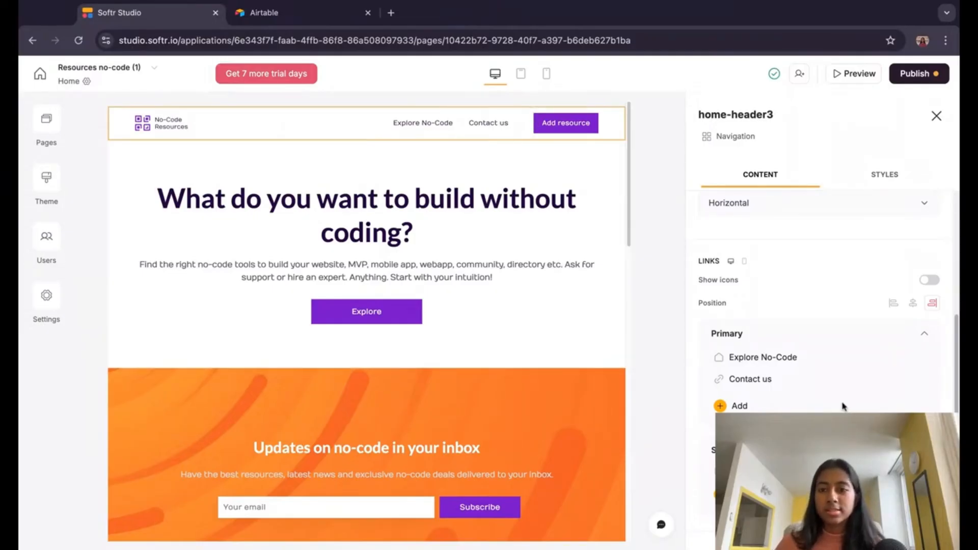
scroll(841, 387, down, 2)
click(803, 304)
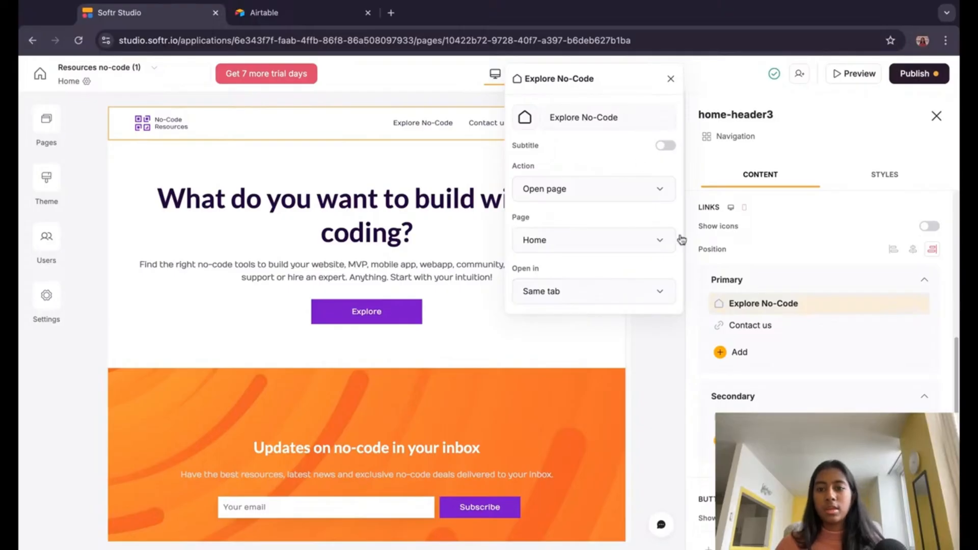
triple_click(636, 117)
text(Home)
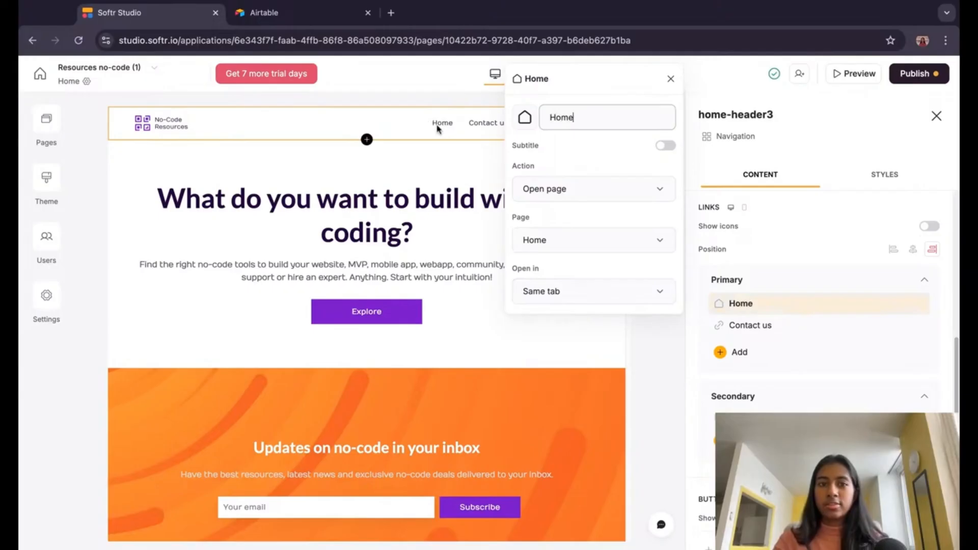
Step: Set the Home navigation link to open the Home page in the same tab
click(632, 195)
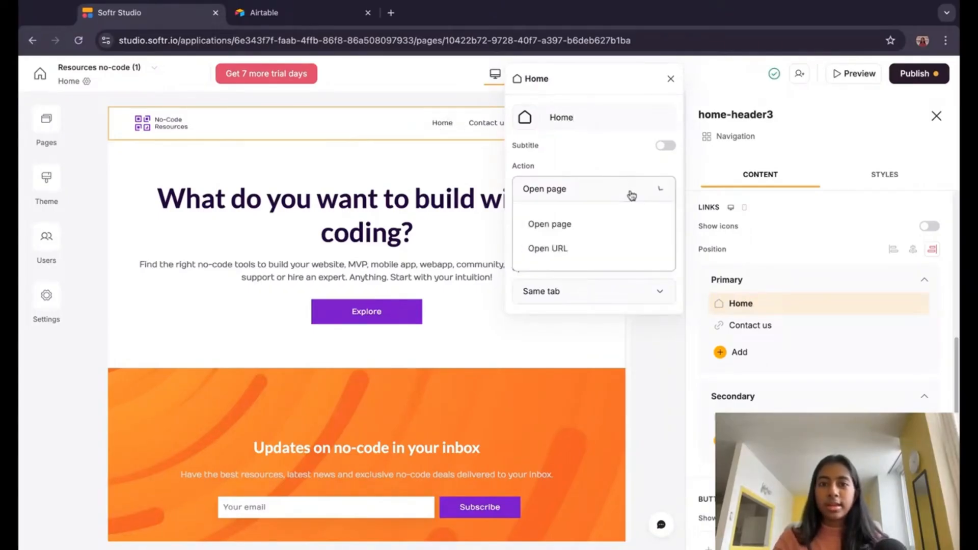
click(556, 225)
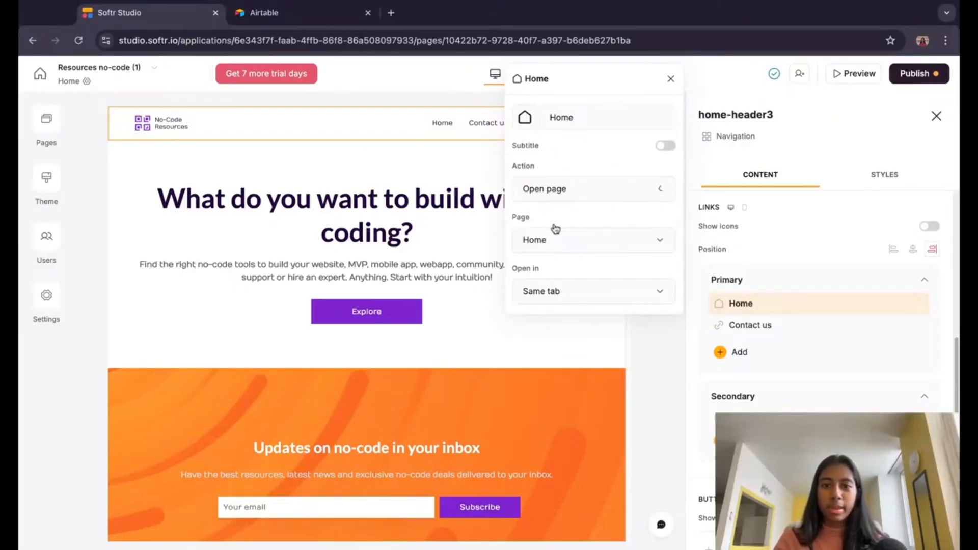
click(585, 245)
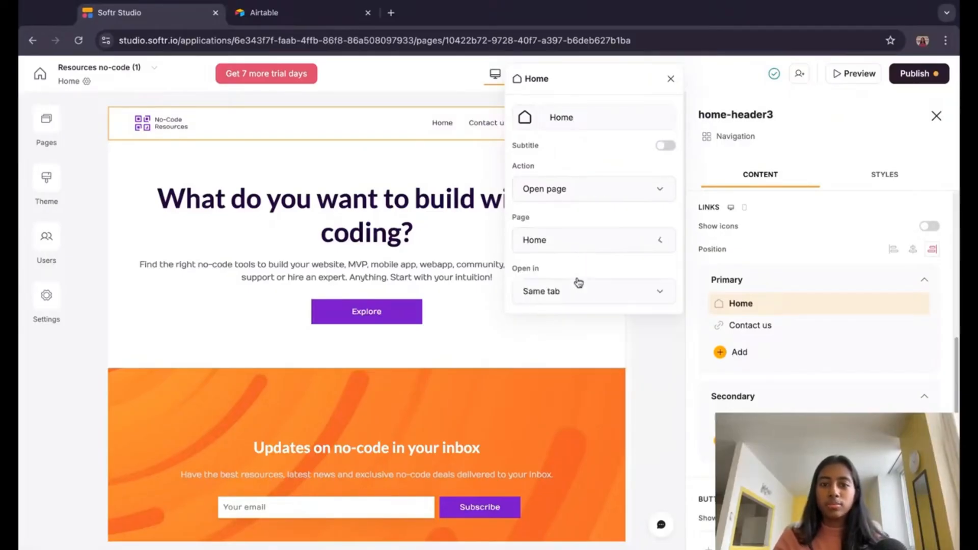
click(579, 278)
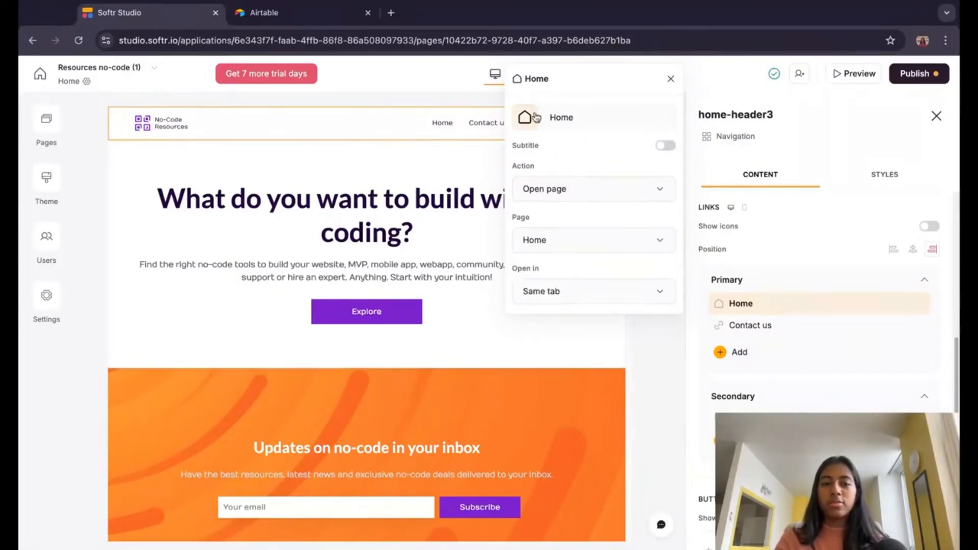
click(613, 300)
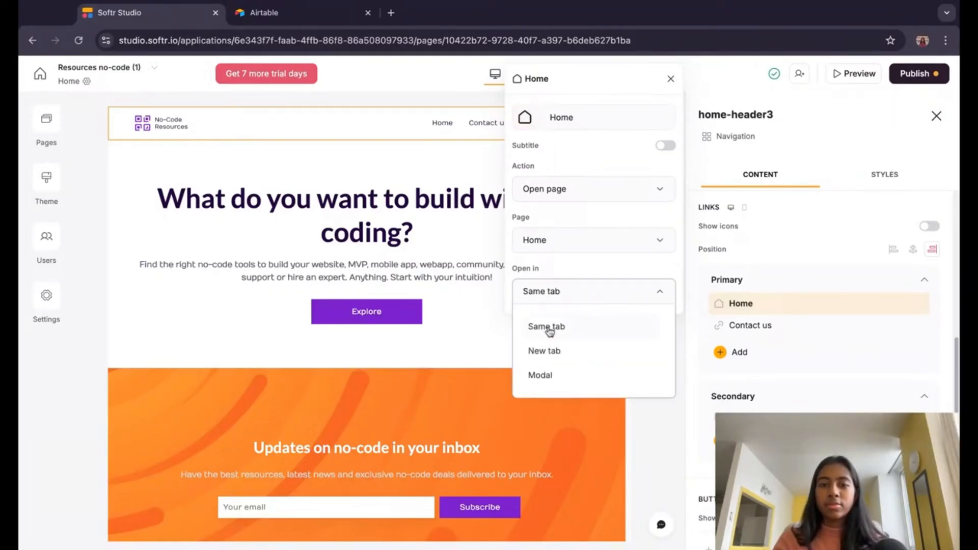
click(580, 328)
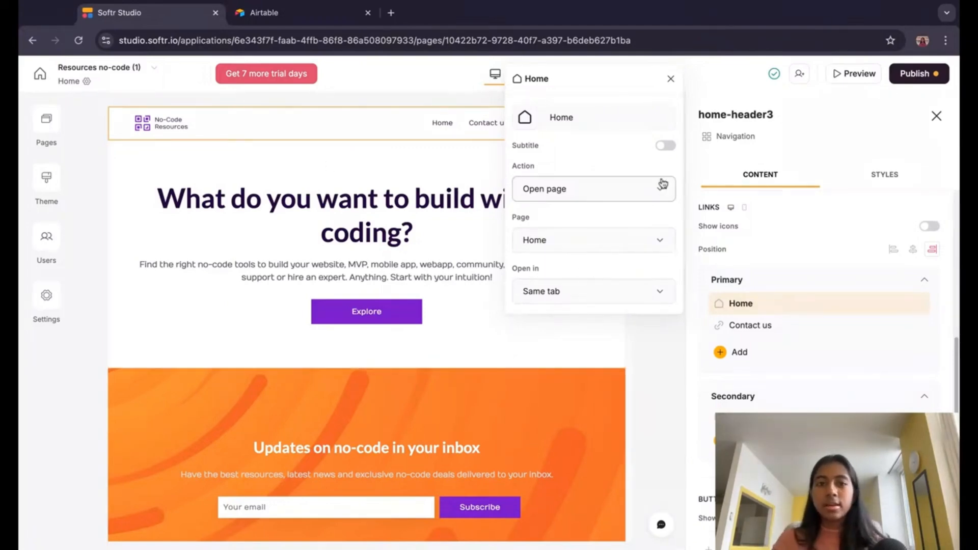
Step: Rename the Contact us link as "Contact" and make it open the Contact page instead of a URL
click(752, 329)
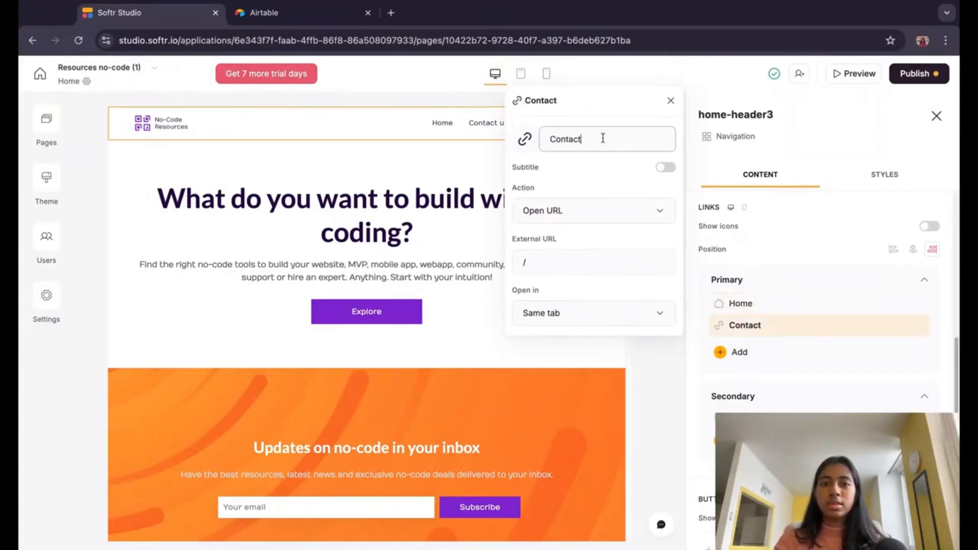
click(557, 219)
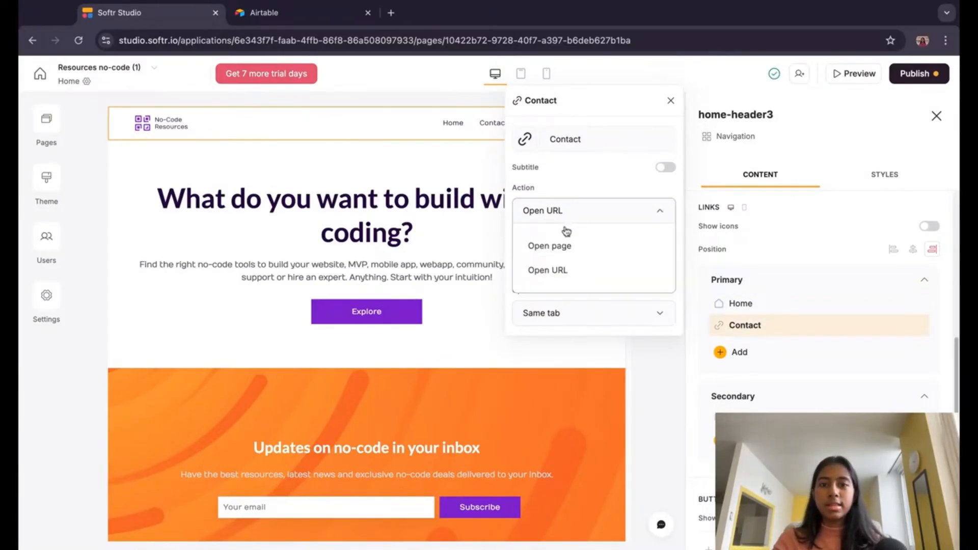
click(568, 246)
click(580, 262)
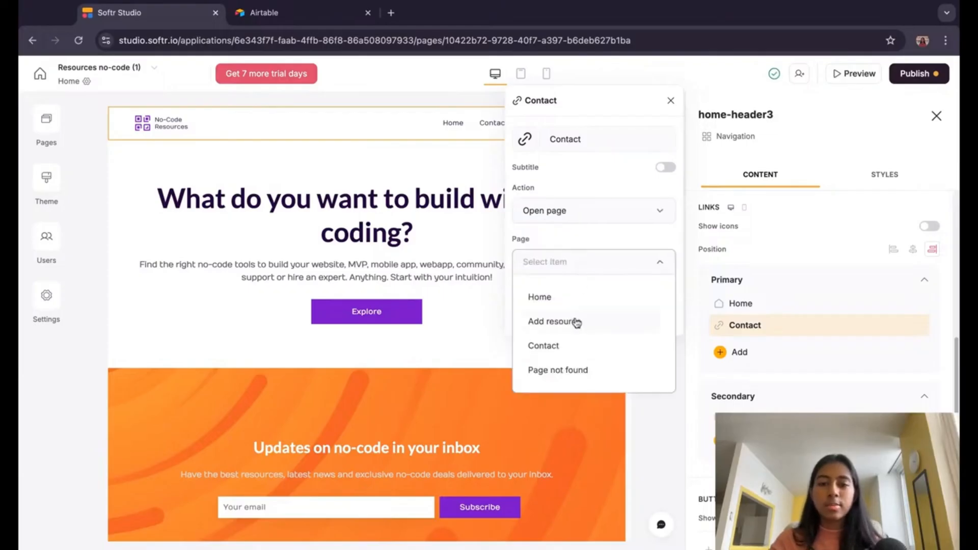
click(575, 346)
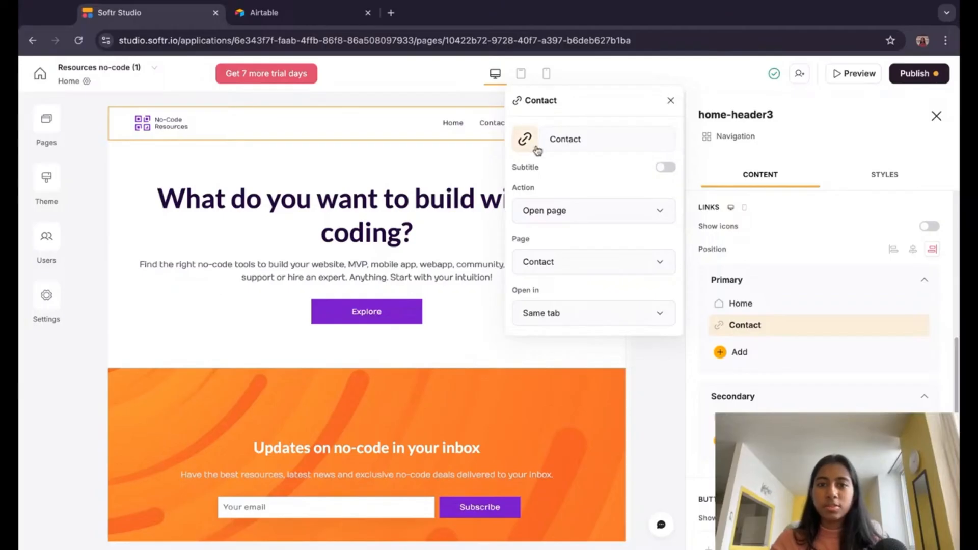
click(670, 101)
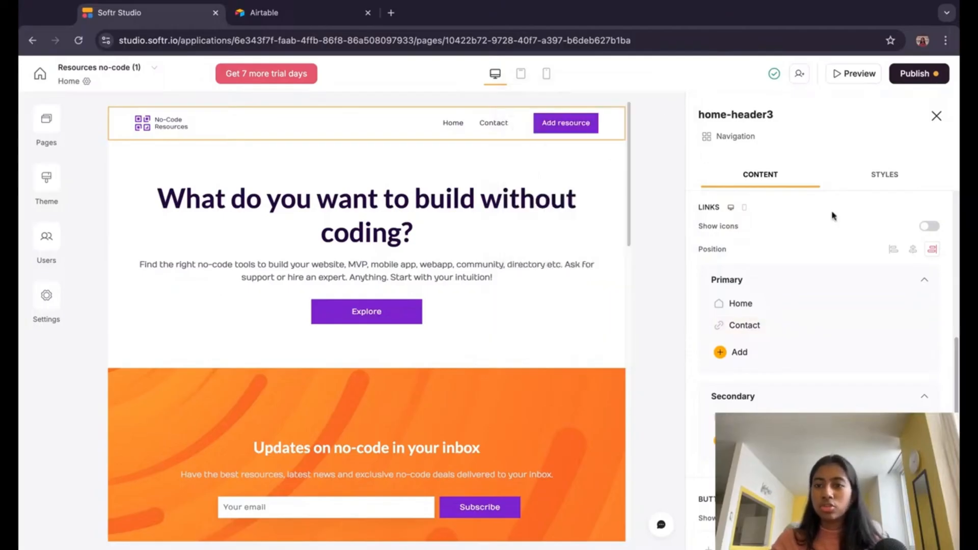
Step: Try showing icons beside the header navigation links, and hide them again
scroll(832, 216, up, 1)
click(930, 228)
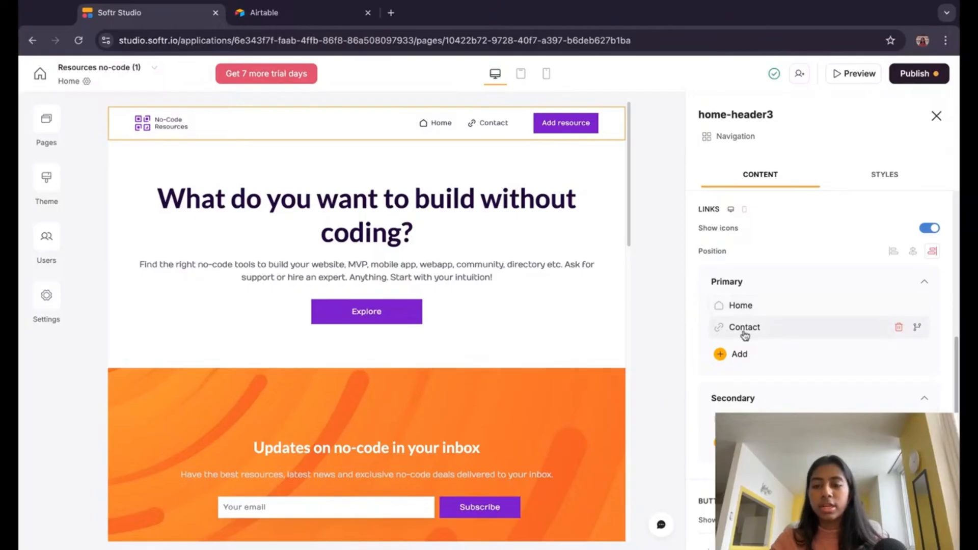
click(929, 228)
Step: Set the header's Add resource button to open the Add resource page in the same tab
scroll(807, 378, down, 3)
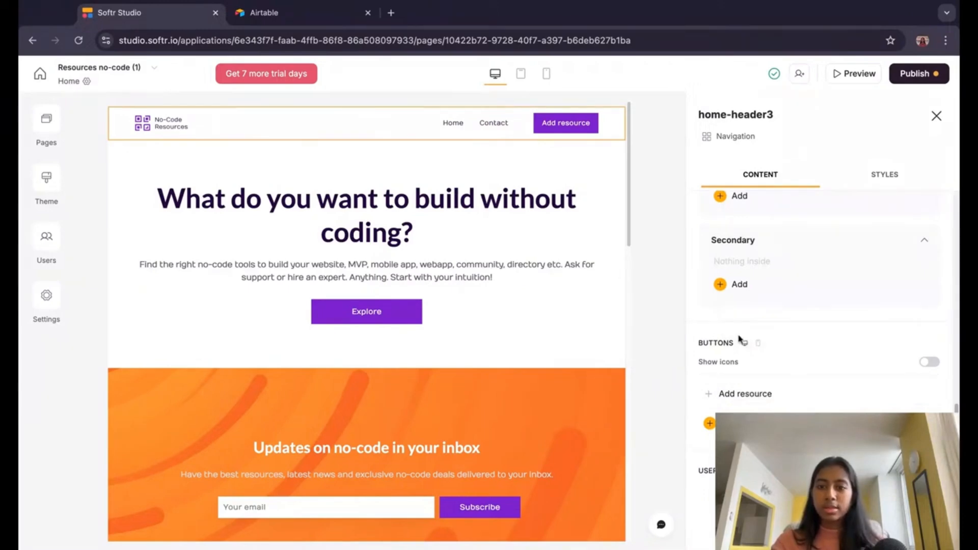
click(757, 397)
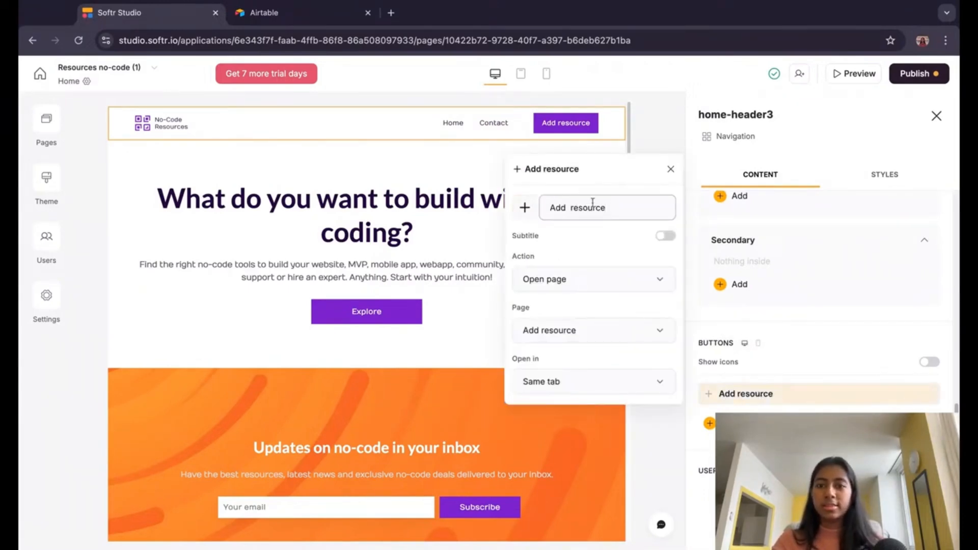
click(614, 278)
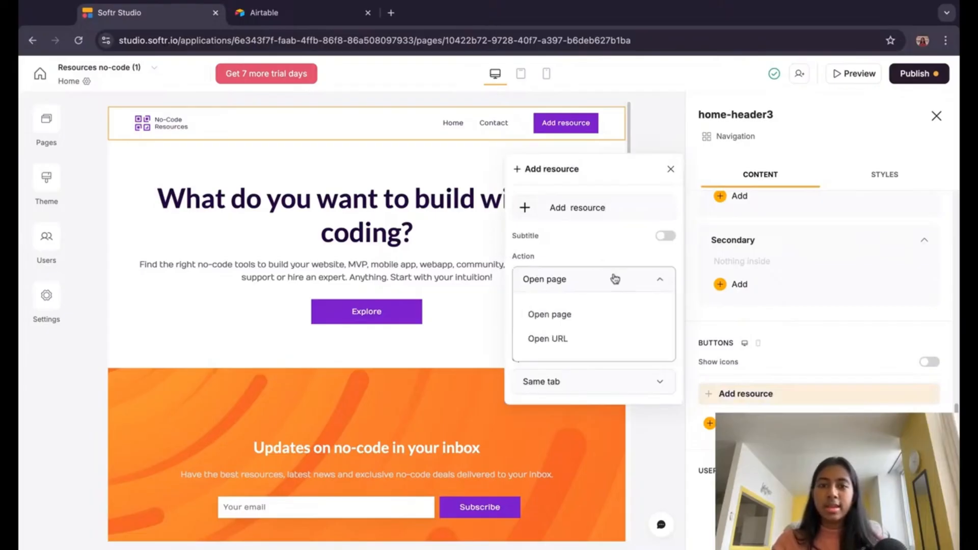
click(587, 310)
click(581, 330)
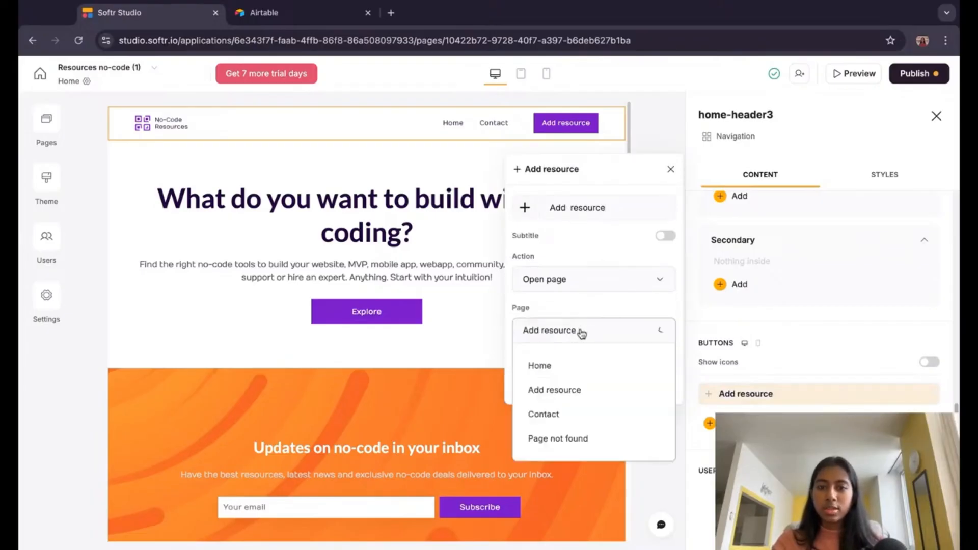
click(539, 388)
click(605, 383)
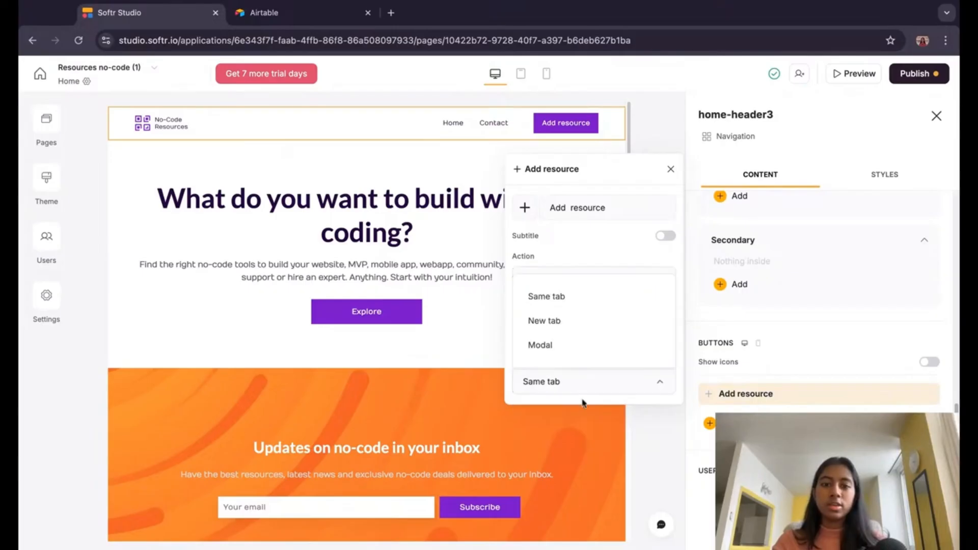
click(570, 303)
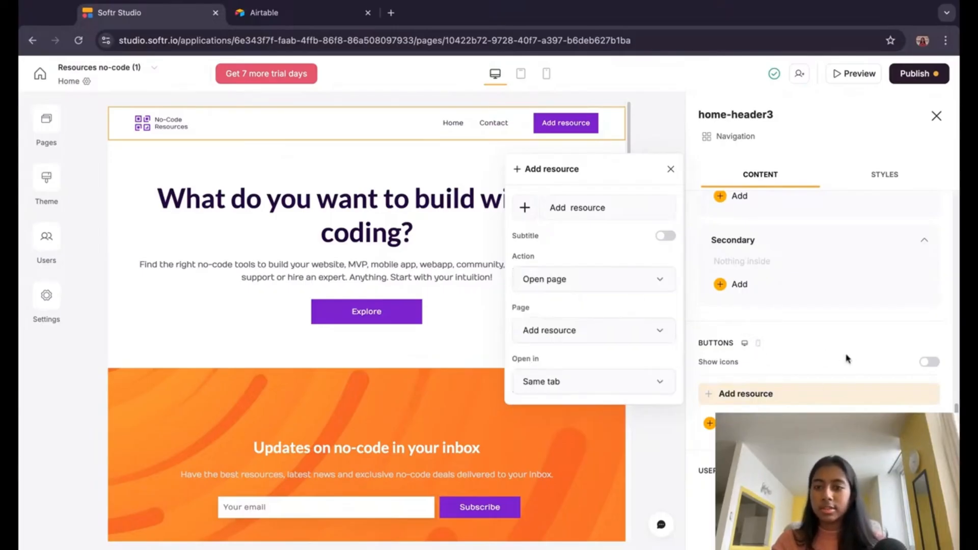
click(752, 255)
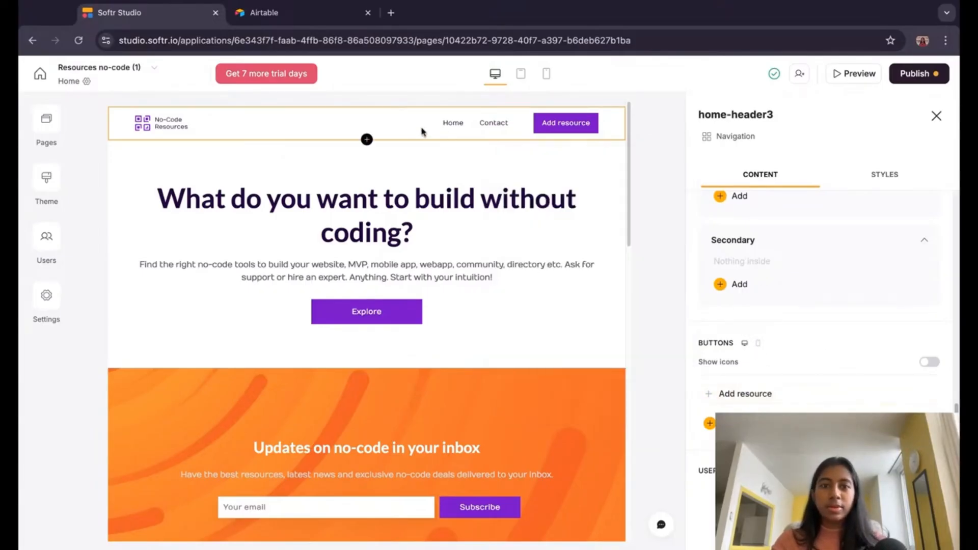
Step: Give the header's desktop button rounded corners, using the middle of the five roundness options
scroll(857, 252, up, 5)
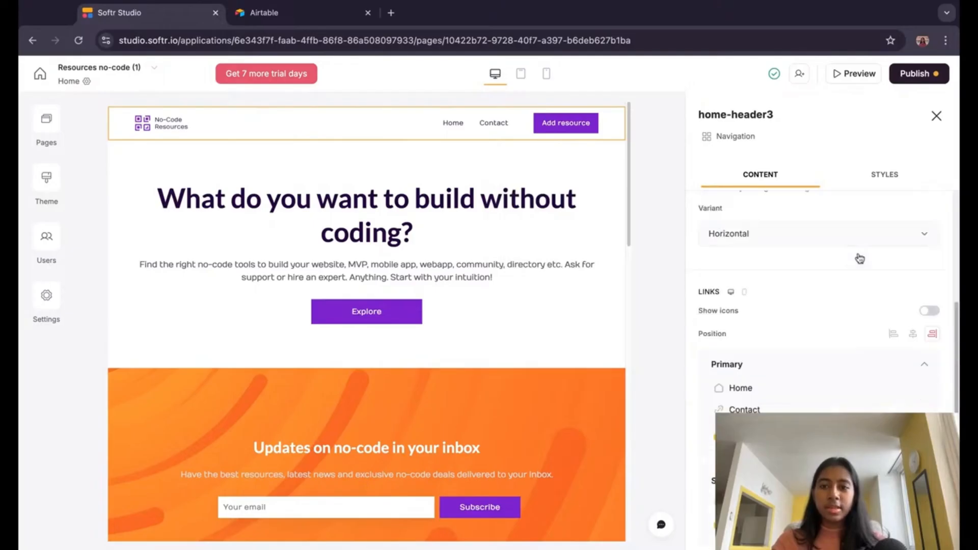
click(883, 176)
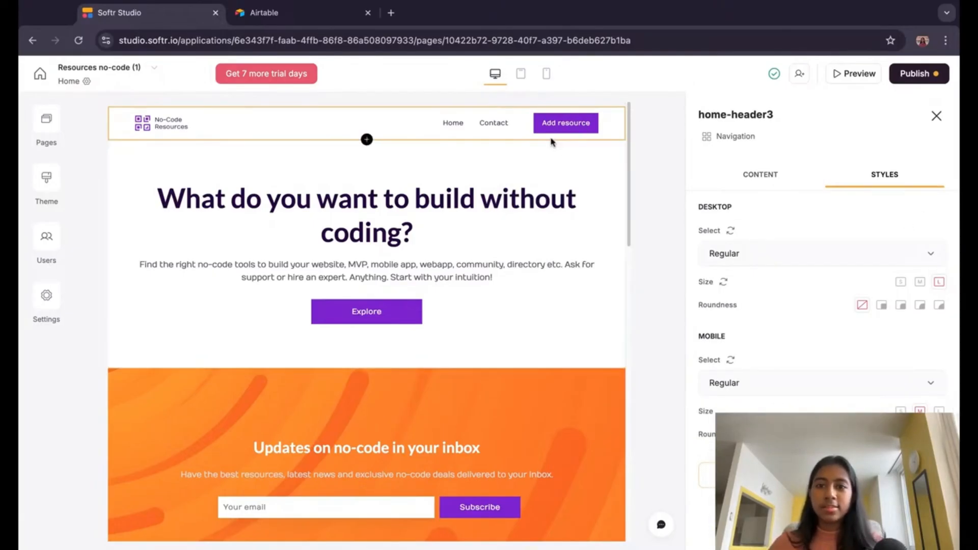
click(920, 306)
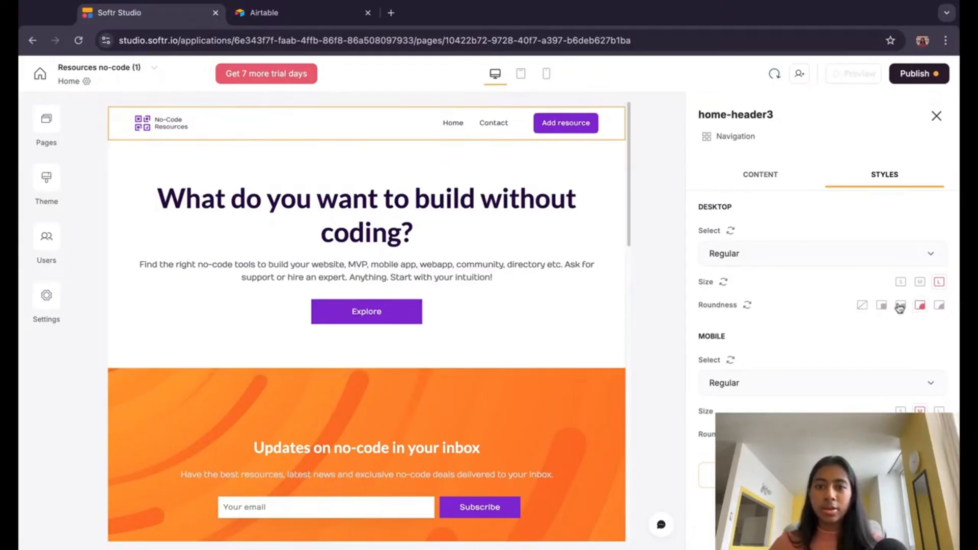
click(900, 306)
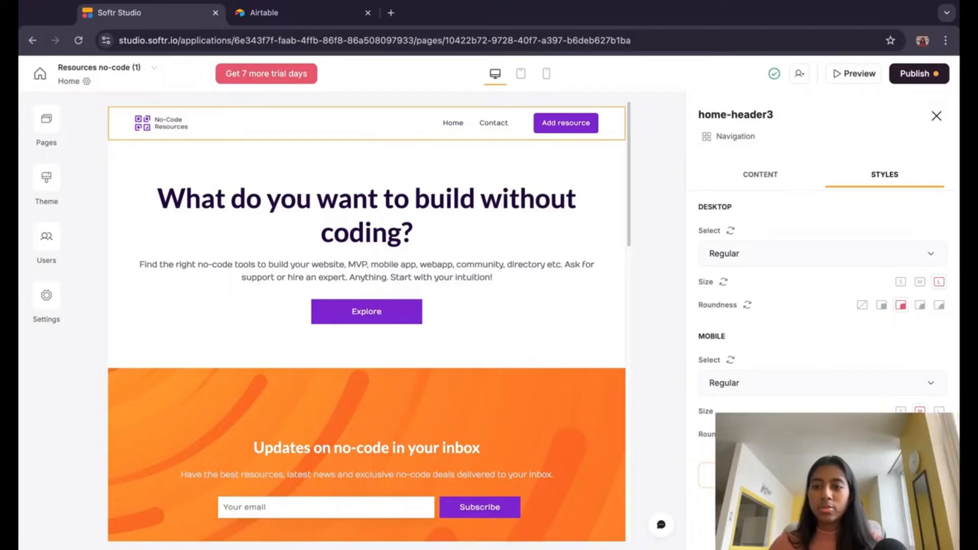
Step: Check the Home page in the mobile view, and return to the desktop view
click(546, 73)
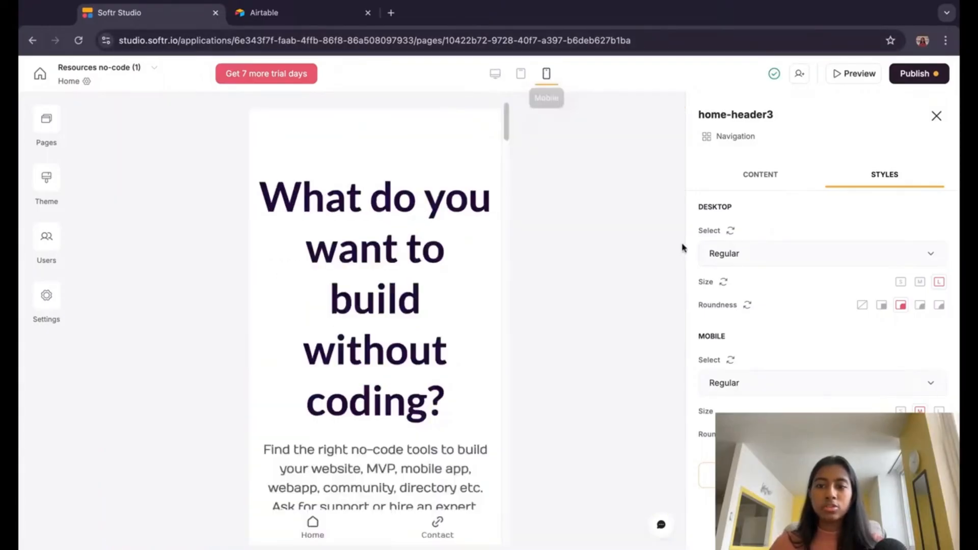
scroll(486, 310, down, 8)
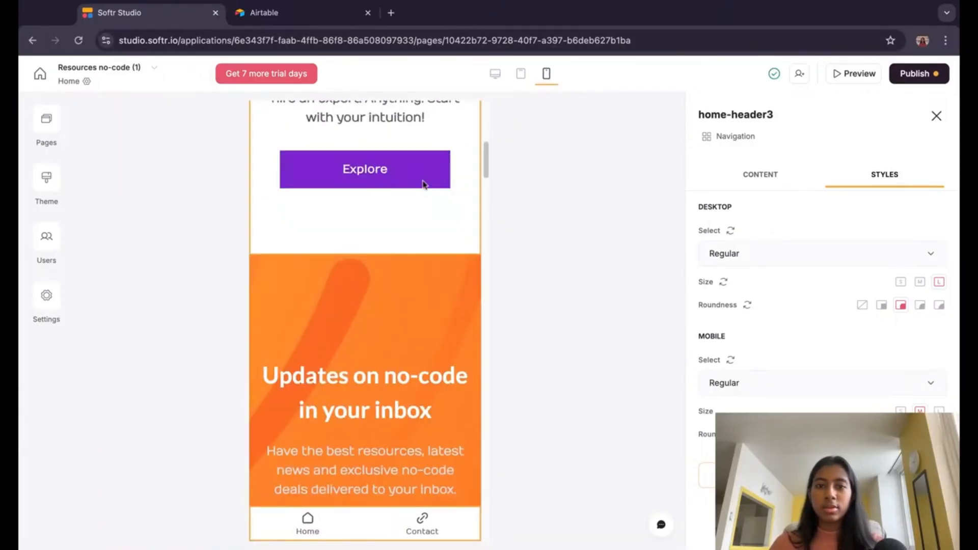
scroll(465, 131, up, 5)
scroll(464, 131, up, 3)
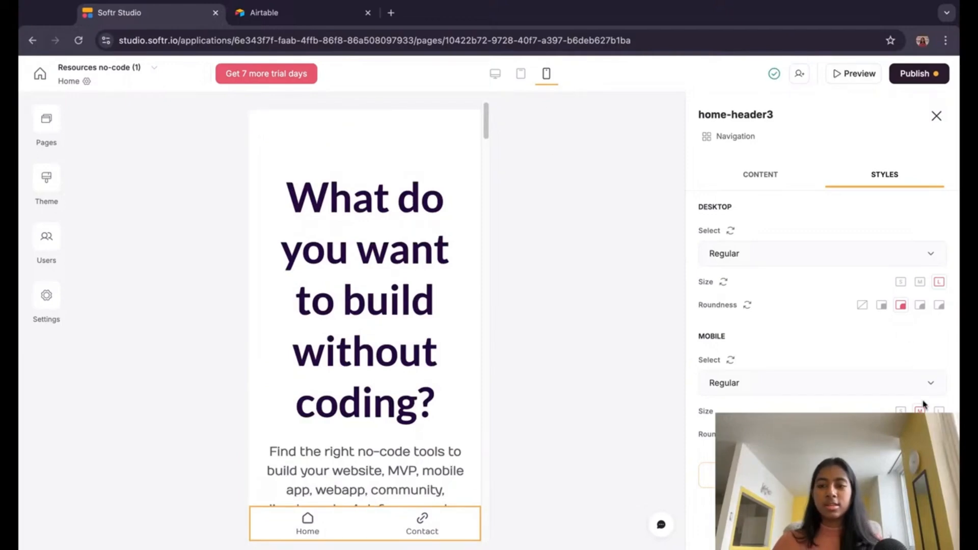
click(496, 74)
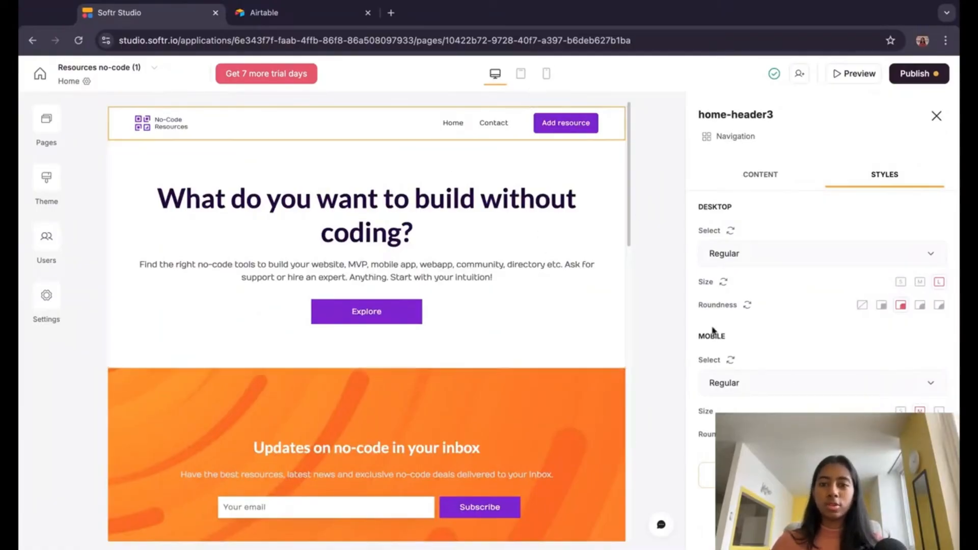
Step: Close the header navigation's settings and open those of the hero call-to-action block
click(784, 164)
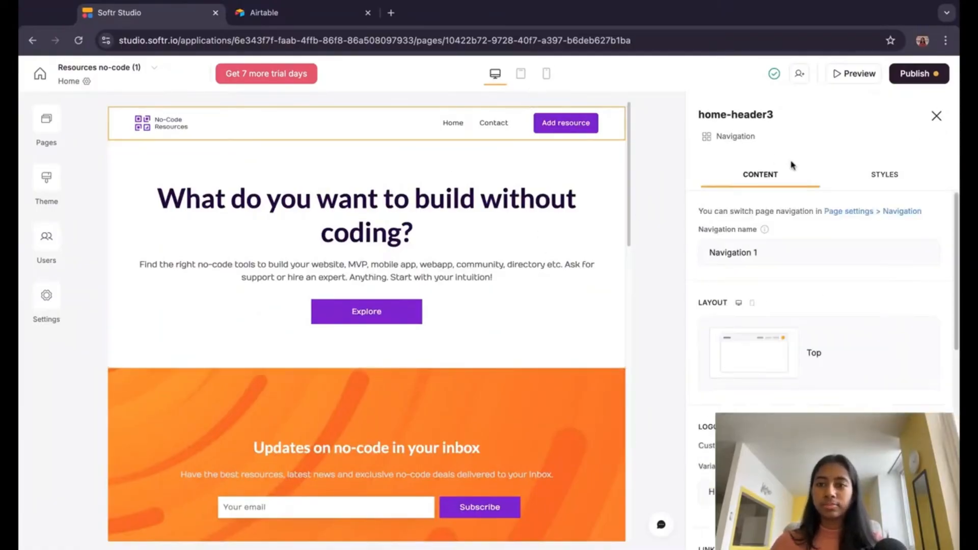
click(936, 115)
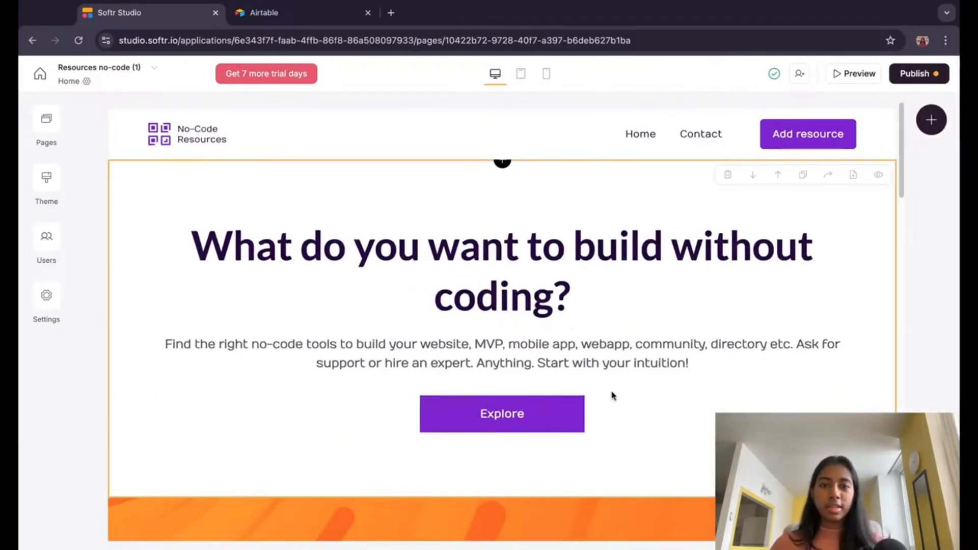
click(759, 305)
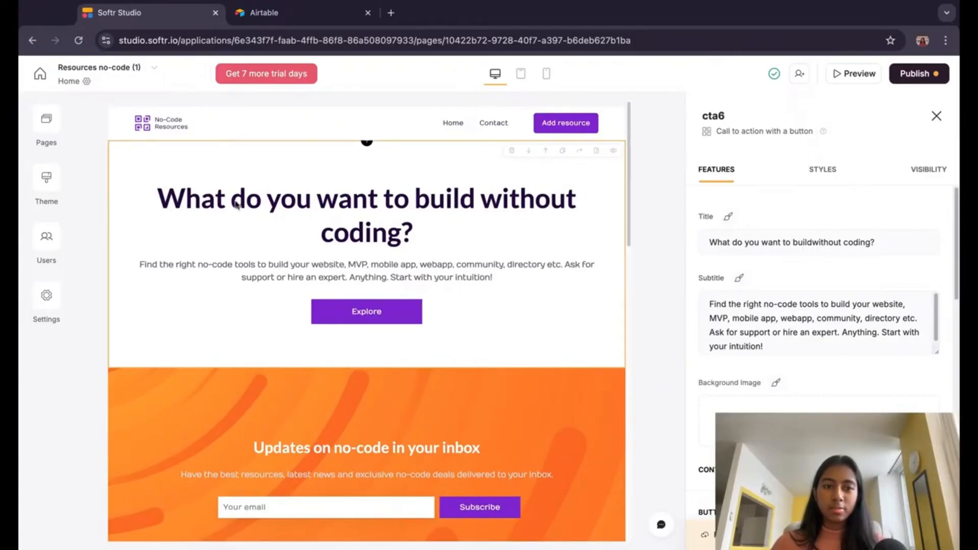
Step: Set the hero call-to-action block's title to "The only site you need for design resources"
scroll(823, 308, down, 8)
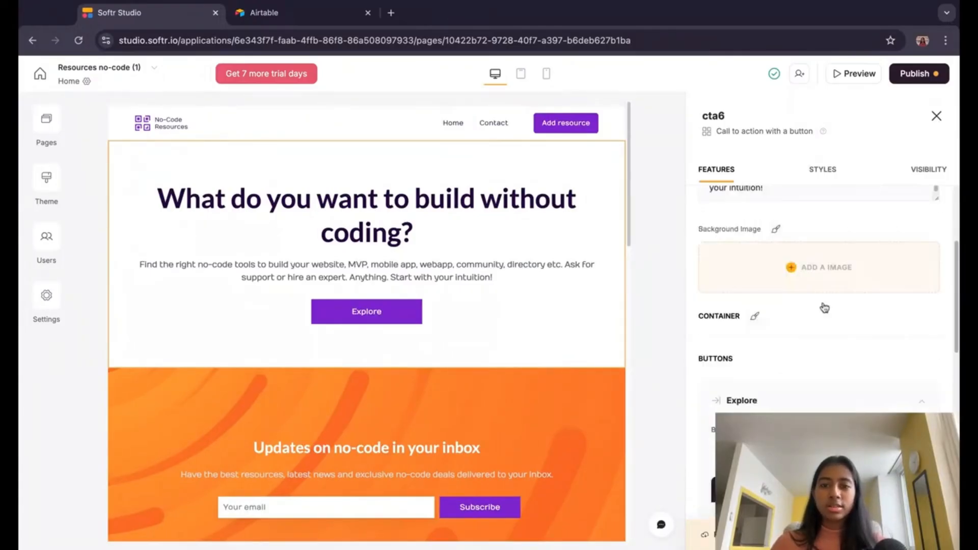
scroll(896, 286, up, 8)
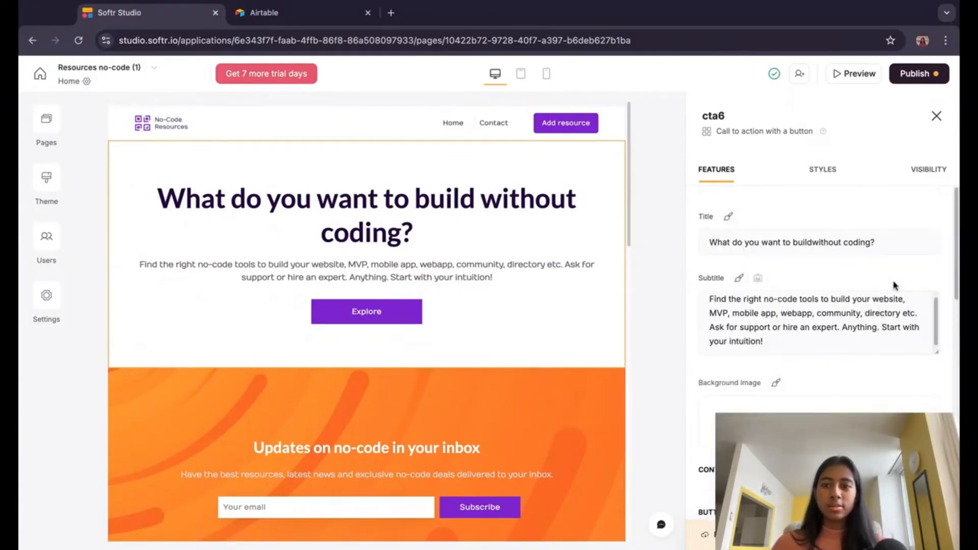
triple_click(842, 241)
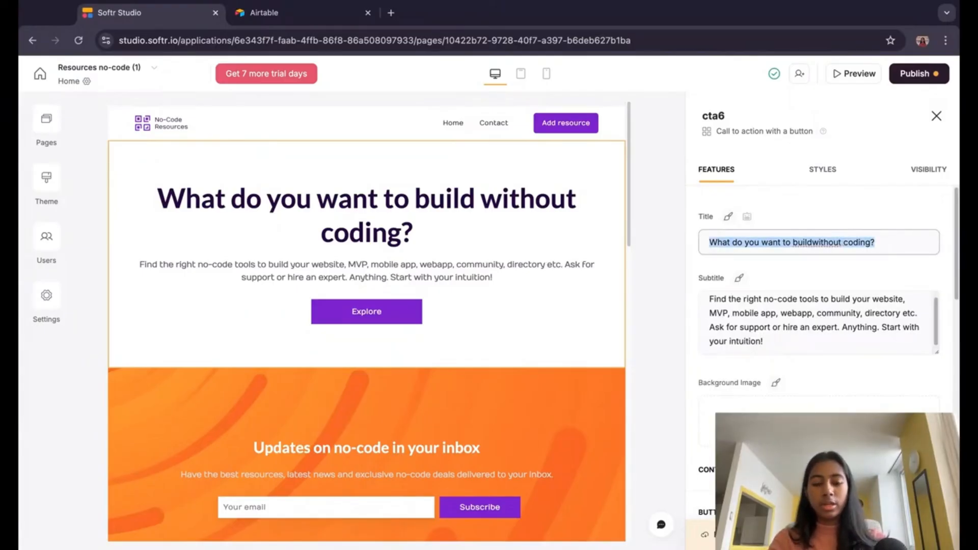
text(The only site)
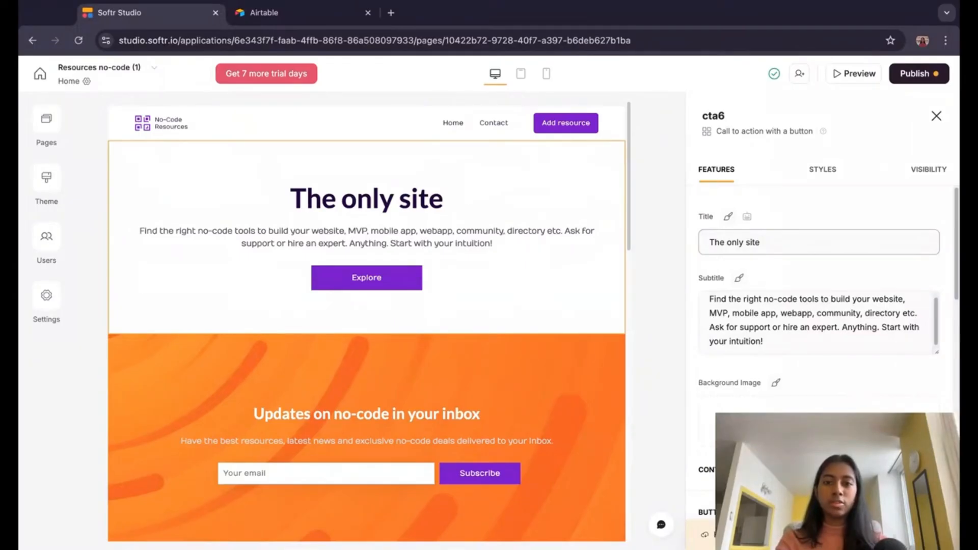
click(803, 247)
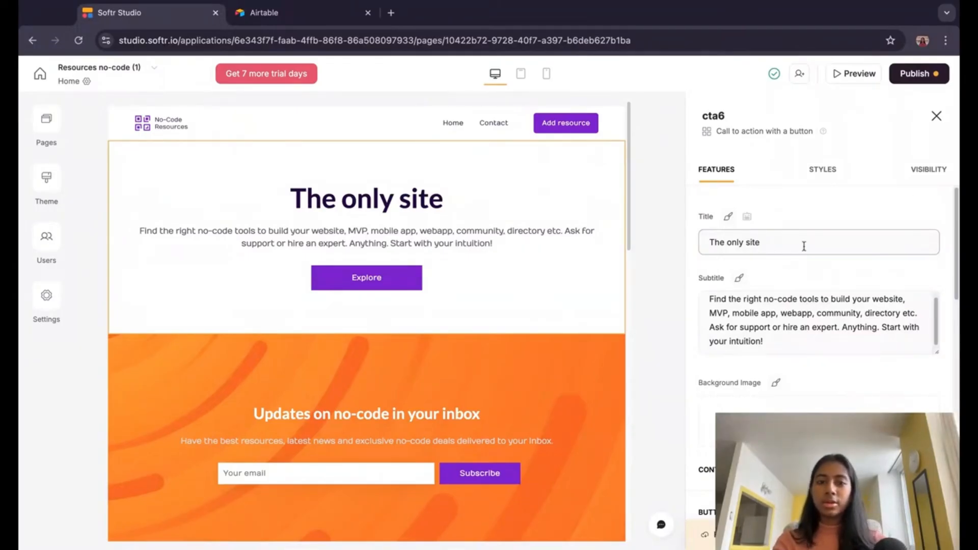
text(you need for design re)
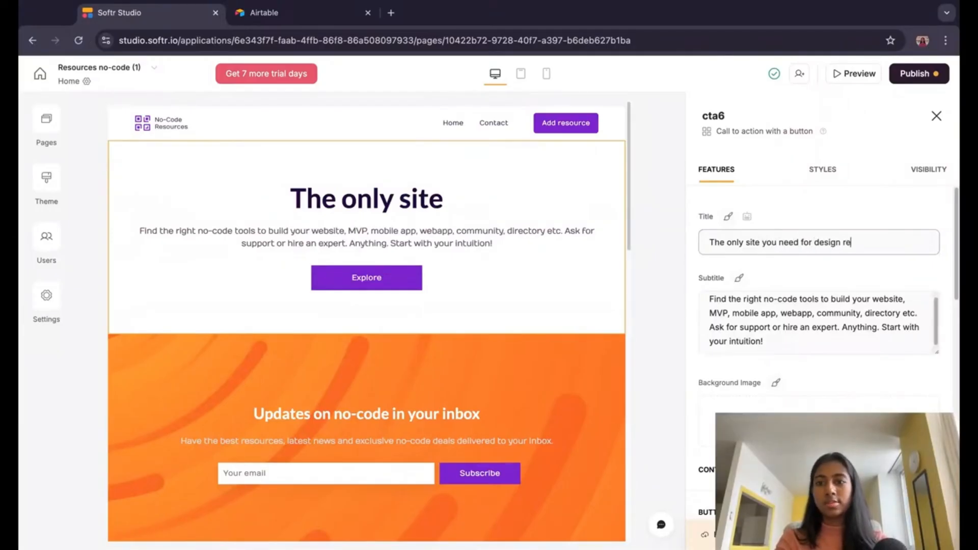
text(sources)
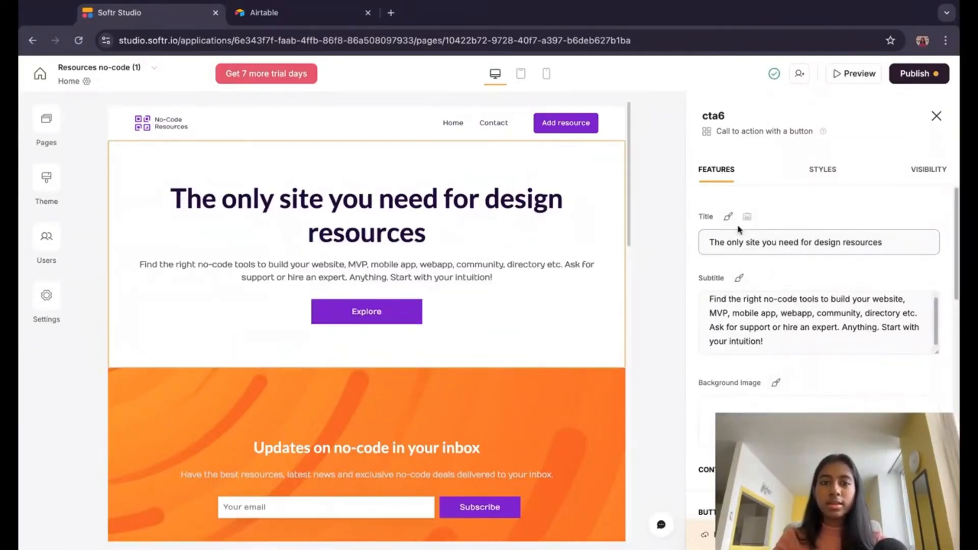
Step: Replace the hero block's subtitle with "Discover resources below or submit your own"
scroll(757, 275, down, 2)
click(782, 289)
key(super+a)
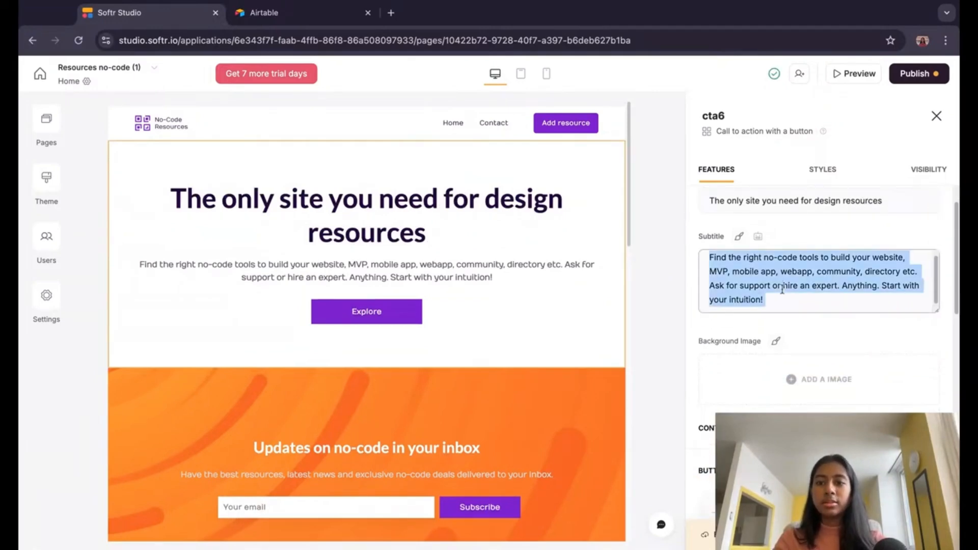
text(Discov)
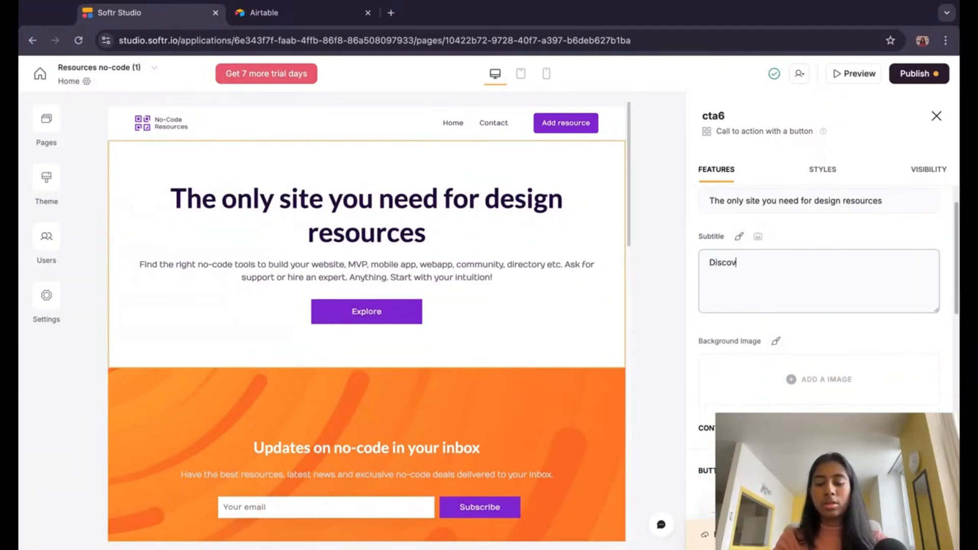
text(er resource)
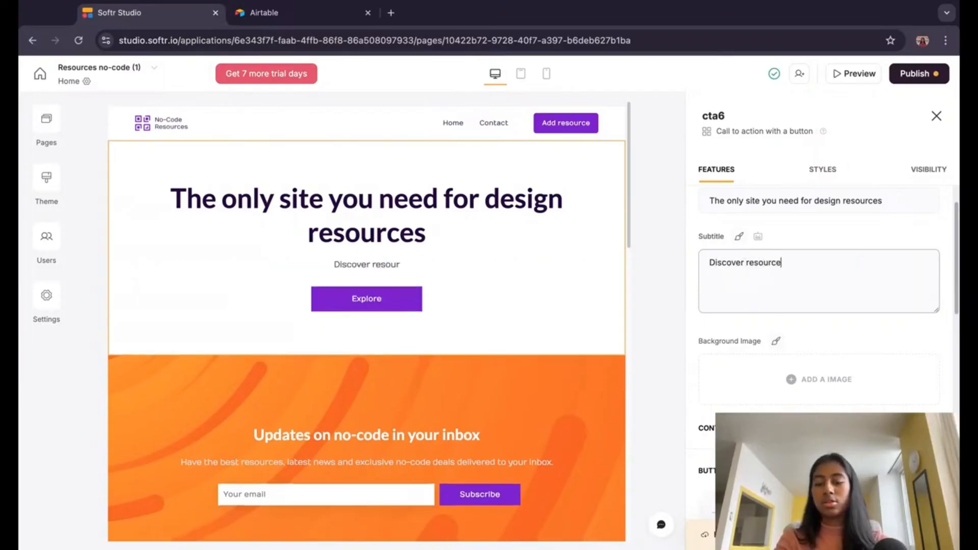
text(s below or )
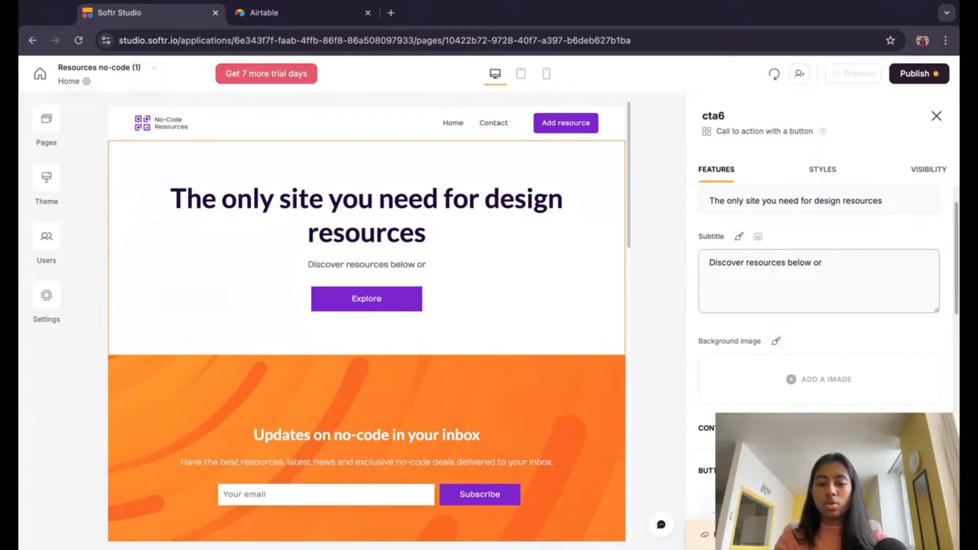
text(submit your own)
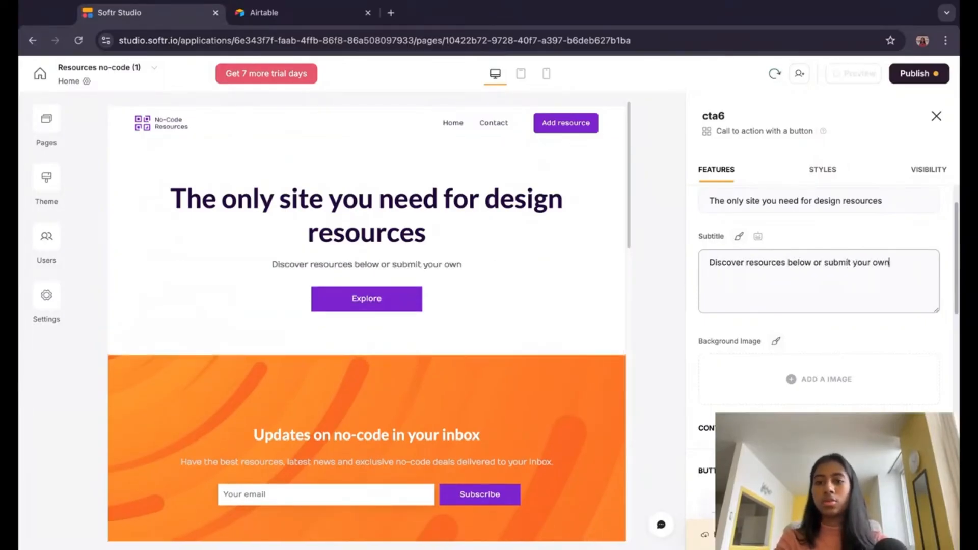
scroll(823, 250, up, 1)
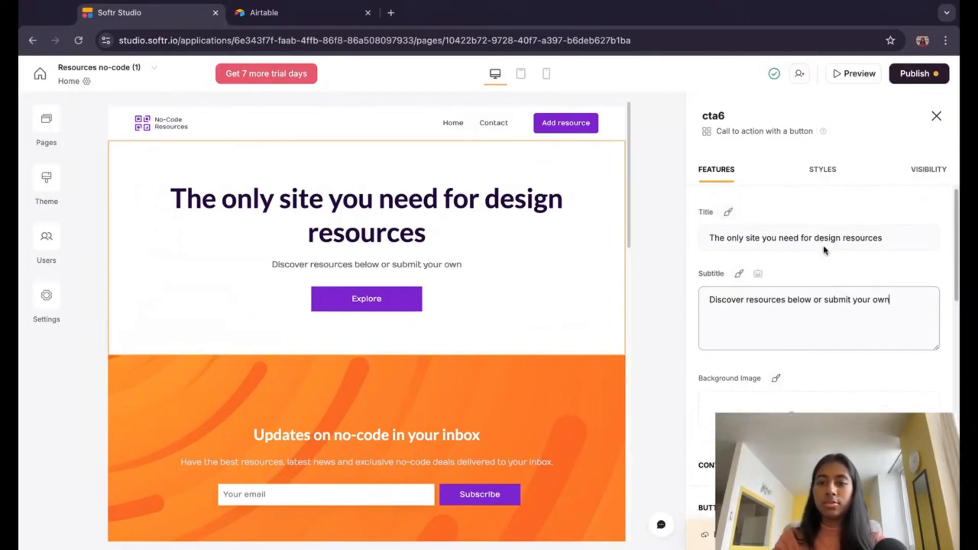
Step: Change the text of the hero block's Explore button to "Discover"
scroll(866, 306, down, 1)
scroll(865, 310, down, 1)
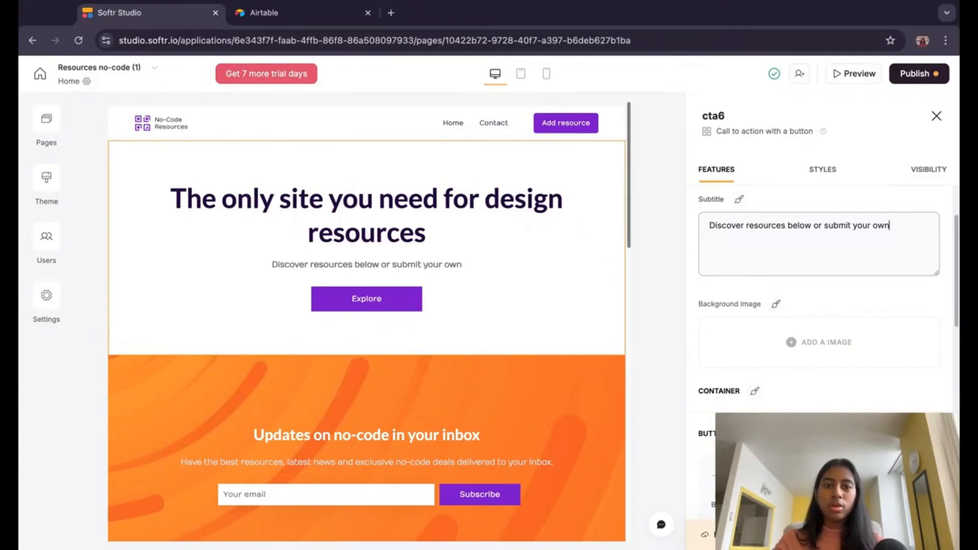
scroll(471, 312, down, 5)
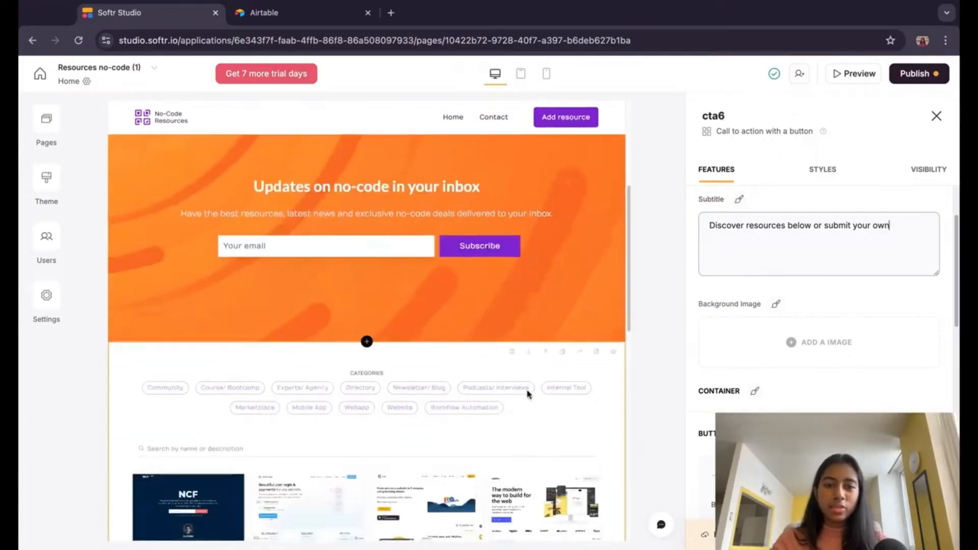
scroll(527, 393, down, 12)
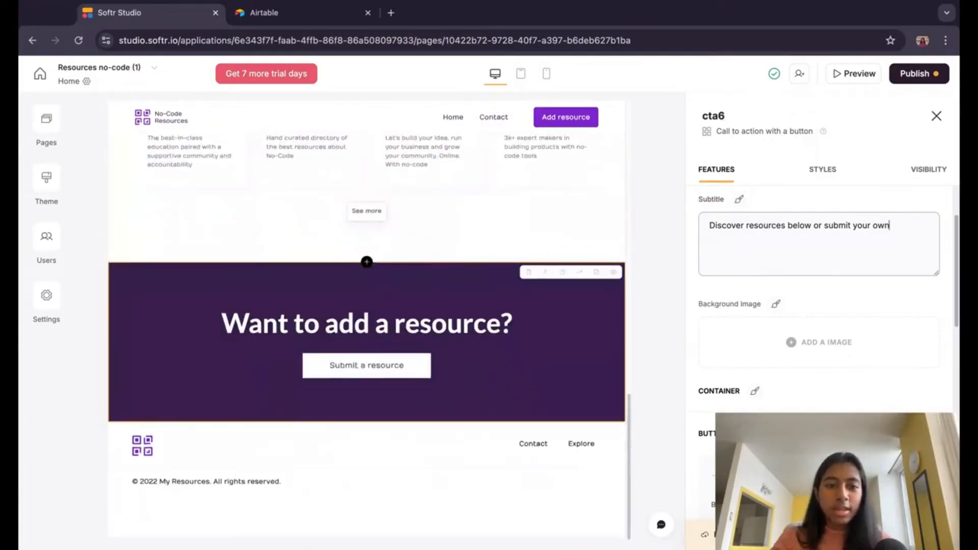
scroll(799, 296, down, 3)
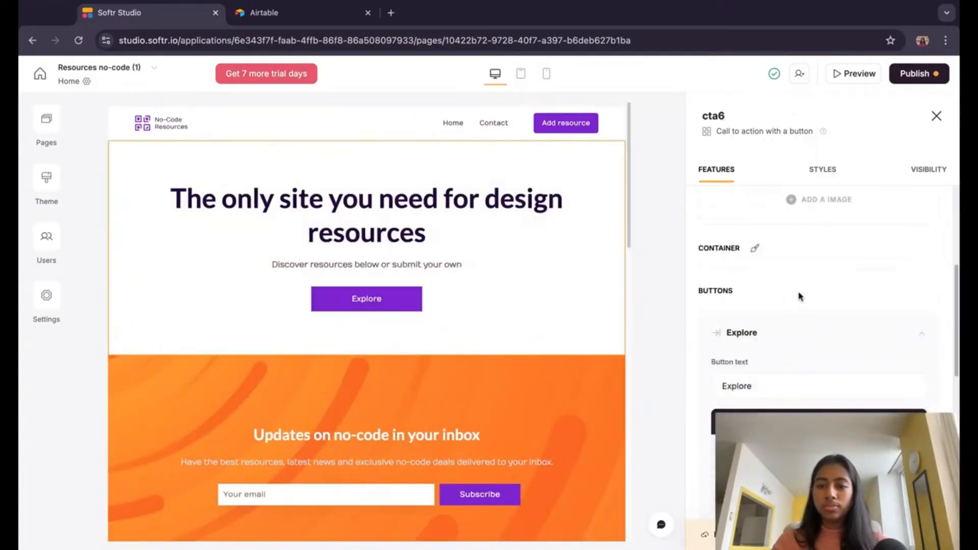
scroll(799, 297, down, 2)
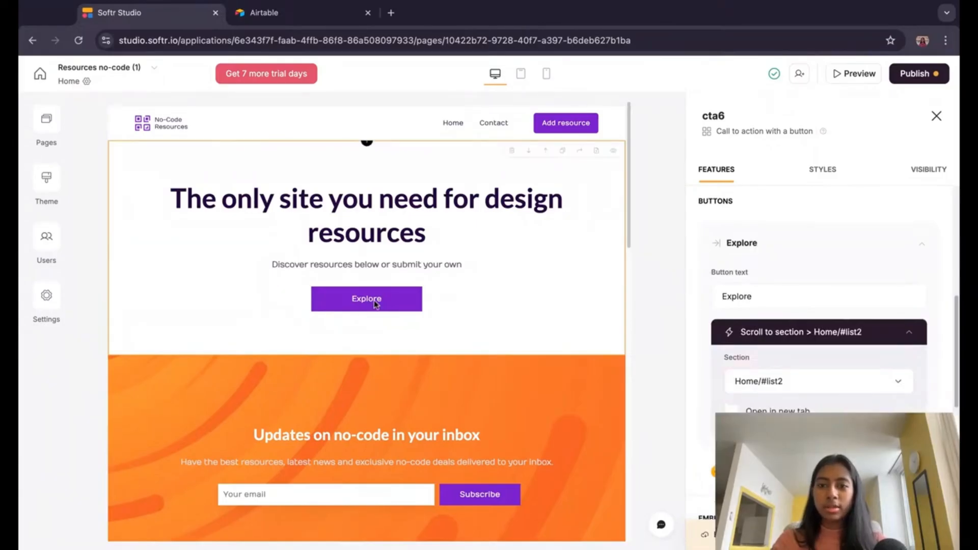
click(756, 298)
double_click(756, 298)
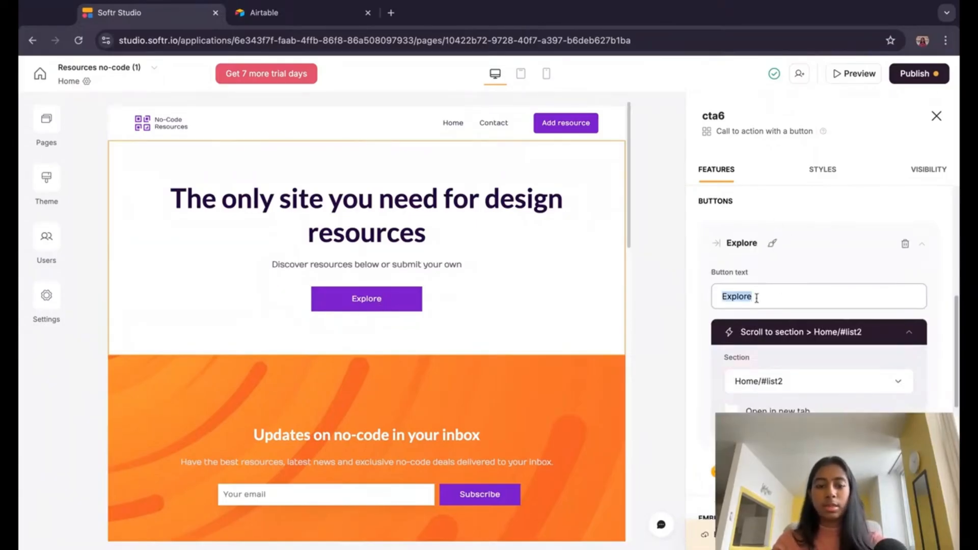
text(Dis)
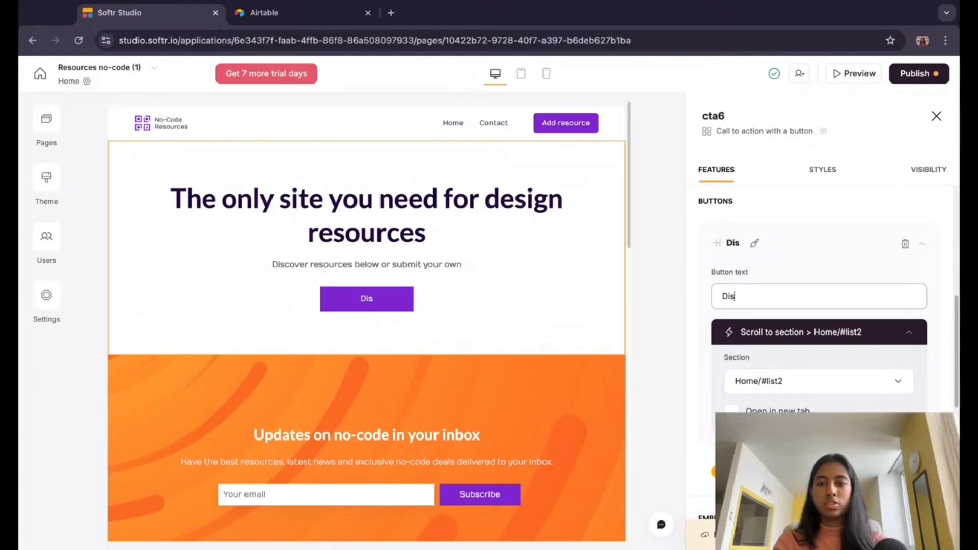
text(cover)
Step: Check which page section the Discover button's scroll action targets, and collapse the action's settings
scroll(889, 348, down, 1)
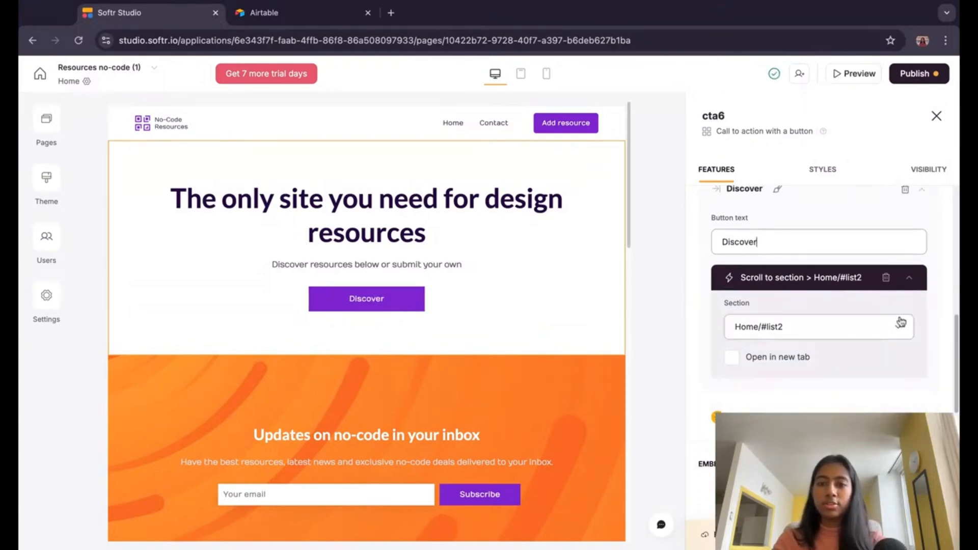
click(895, 330)
click(853, 329)
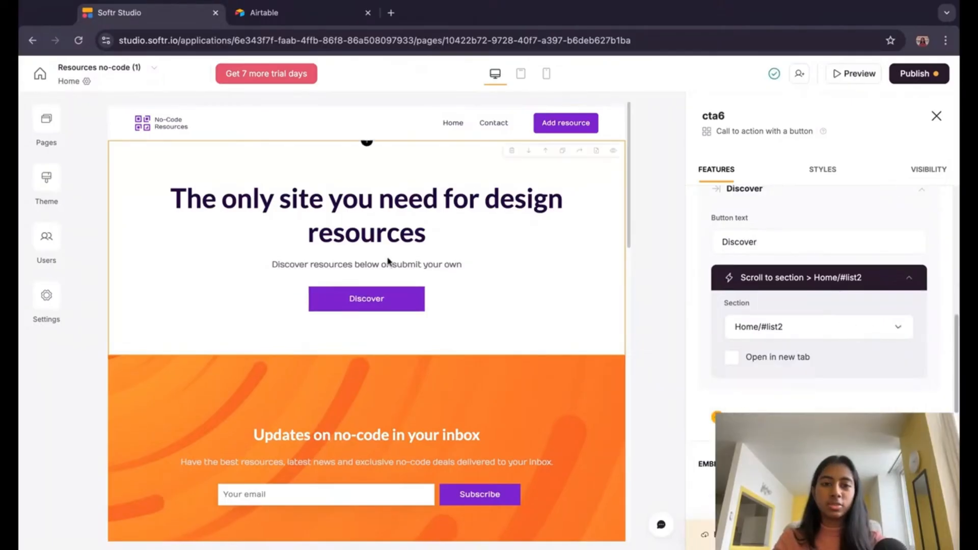
scroll(375, 262, down, 3)
scroll(375, 261, up, 3)
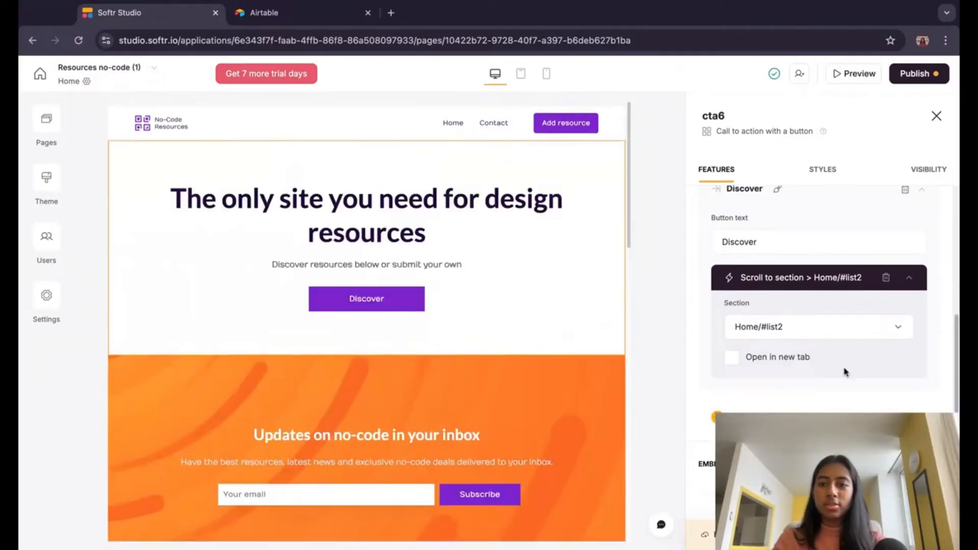
click(845, 329)
click(794, 279)
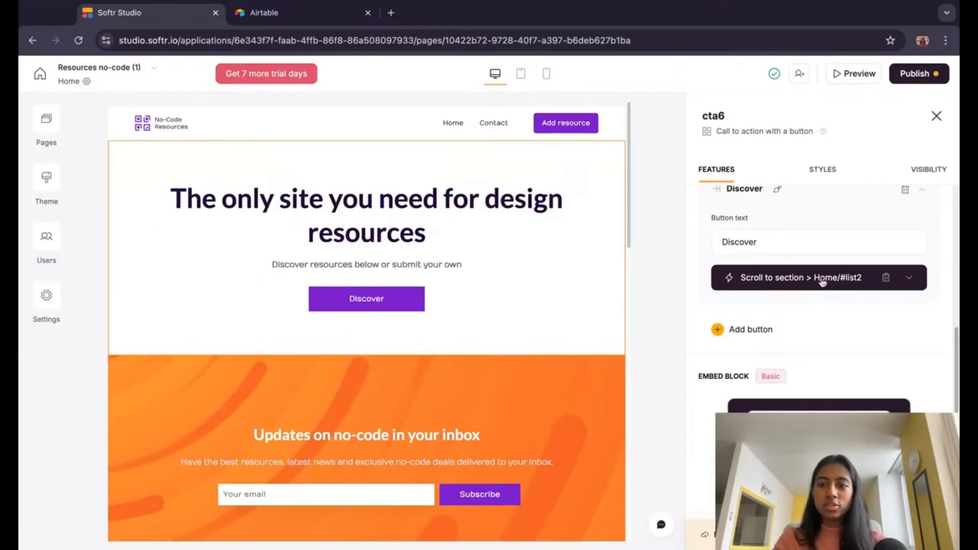
Step: Rename the list block with the category filters and resource cards to "resources"
scroll(452, 350, down, 3)
scroll(451, 350, down, 3)
click(446, 434)
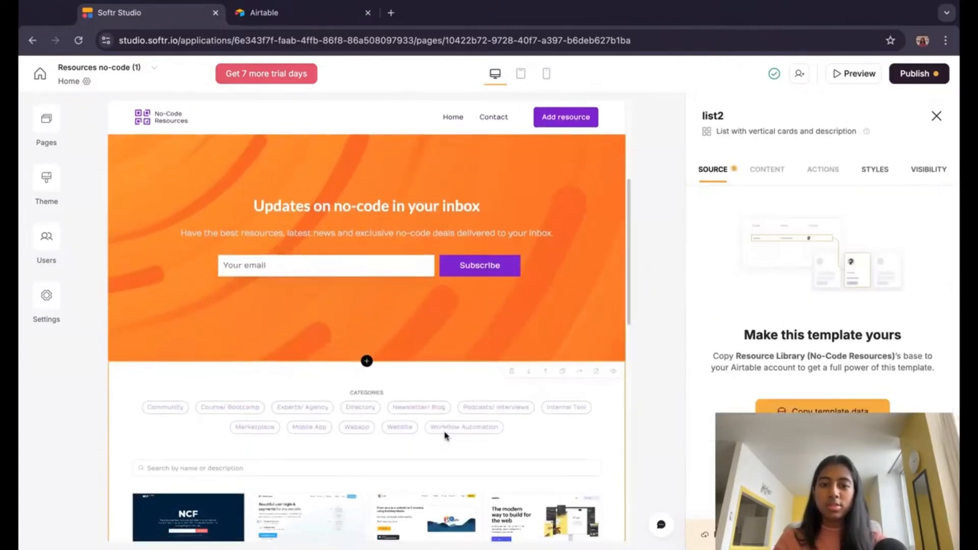
scroll(445, 434, down, 5)
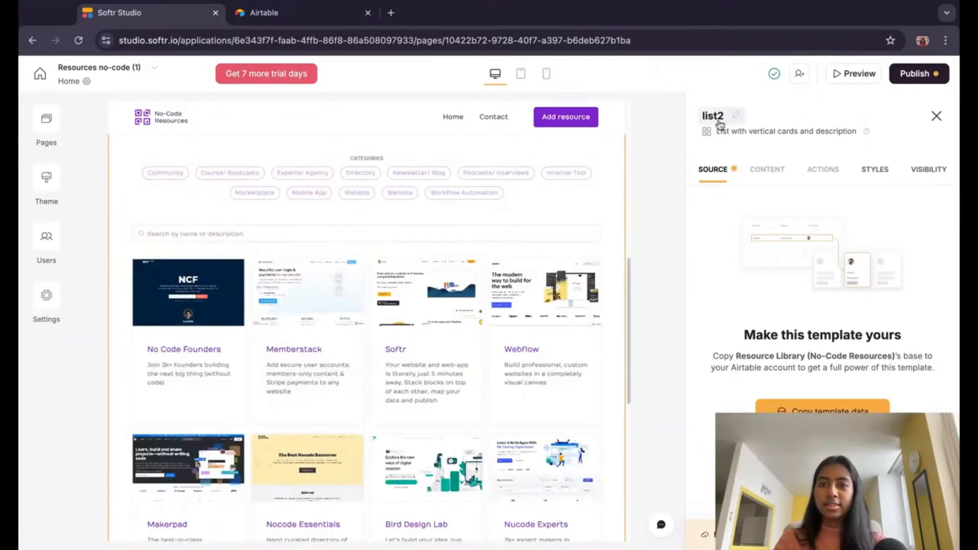
click(736, 114)
double_click(739, 116)
key(BackSpace)
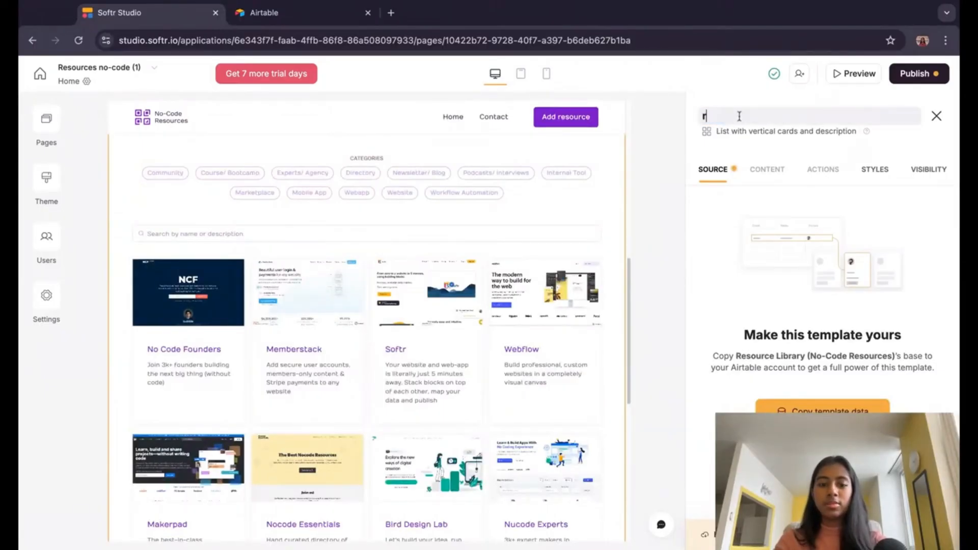
text(resources)
key(Return)
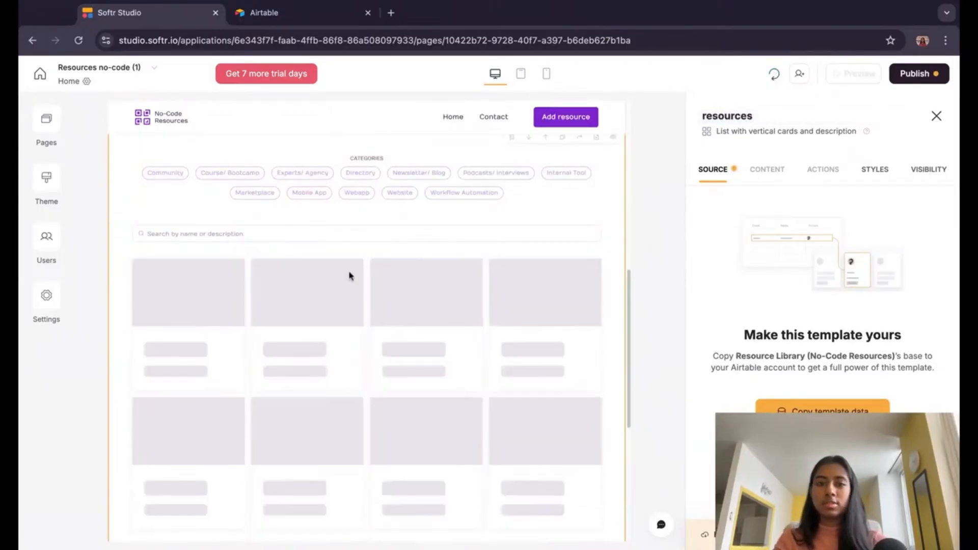
Step: Set the hero block's Discover button to scroll to the Home/#resources section
scroll(432, 301, up, 10)
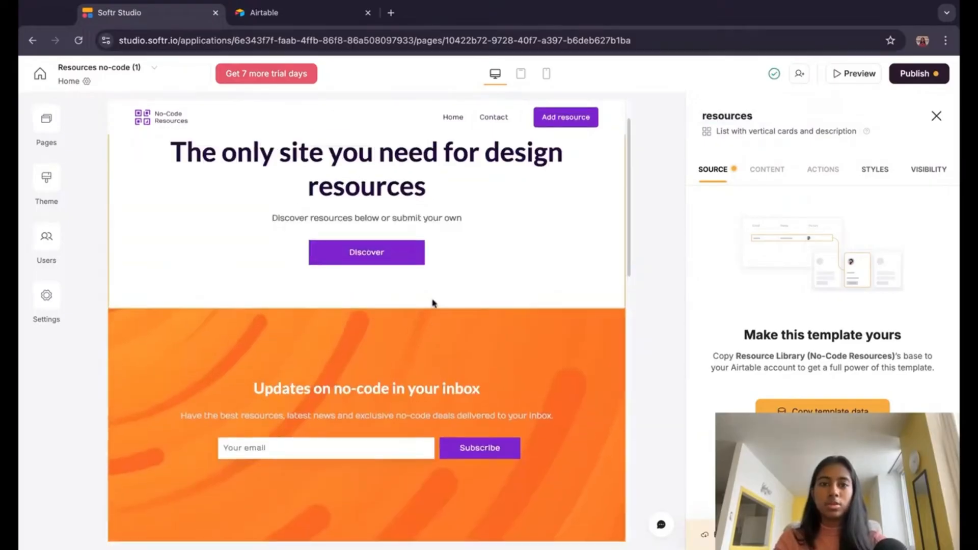
click(470, 281)
scroll(810, 340, down, 5)
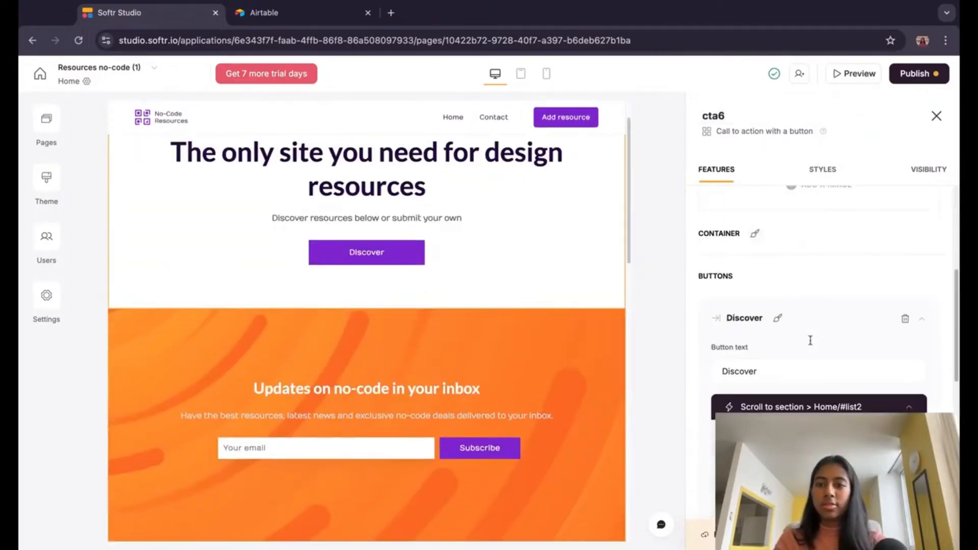
click(772, 398)
scroll(779, 391, down, 1)
click(859, 350)
click(836, 350)
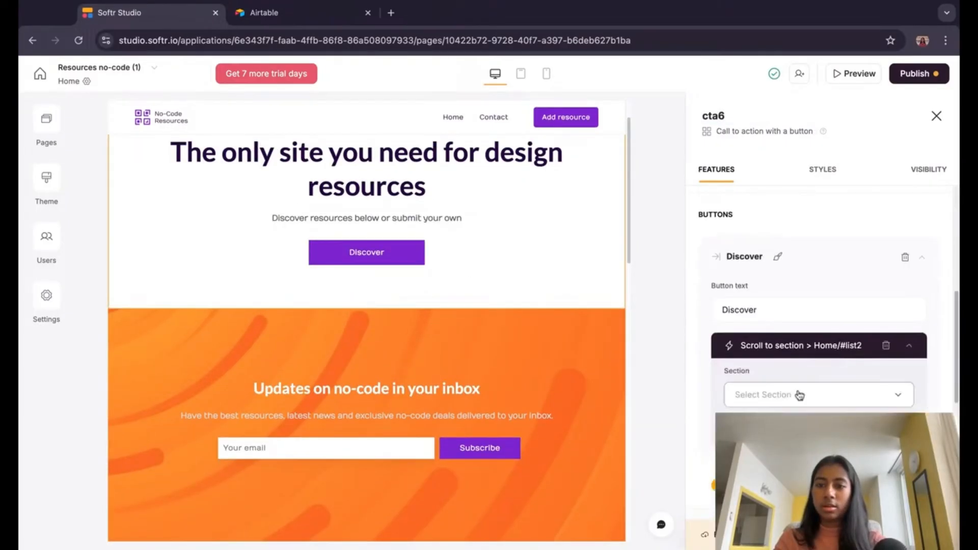
click(798, 397)
scroll(803, 307, down, 1)
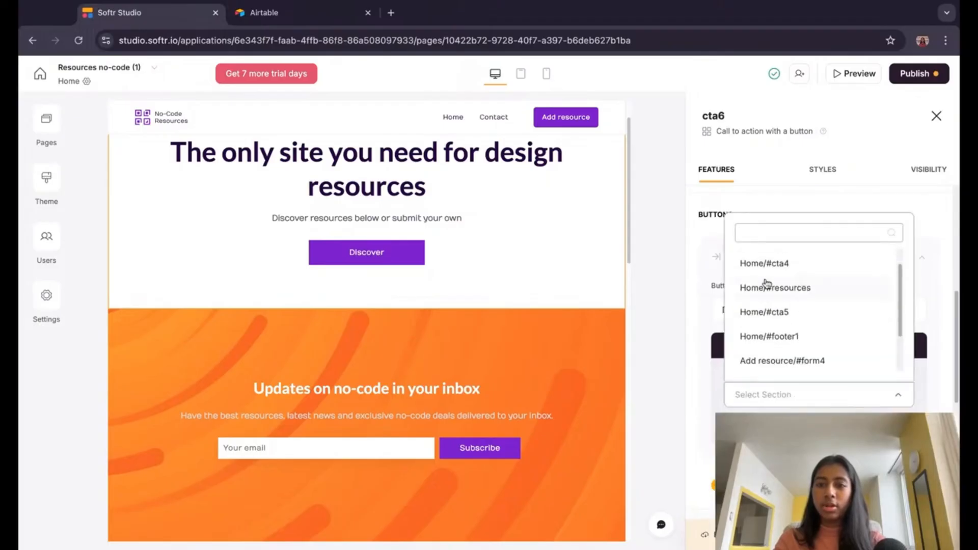
click(791, 294)
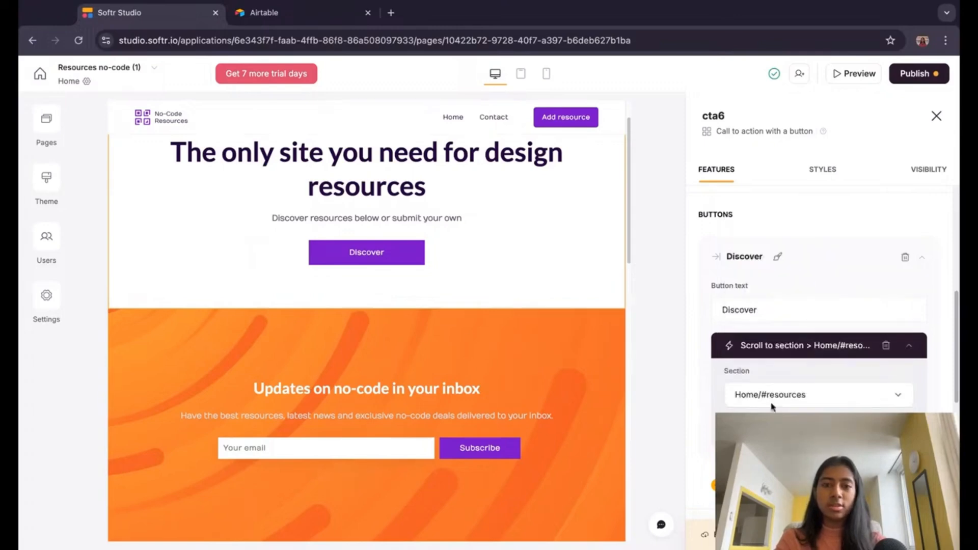
scroll(430, 338, down, 5)
scroll(430, 339, up, 2)
scroll(452, 477, up, 3)
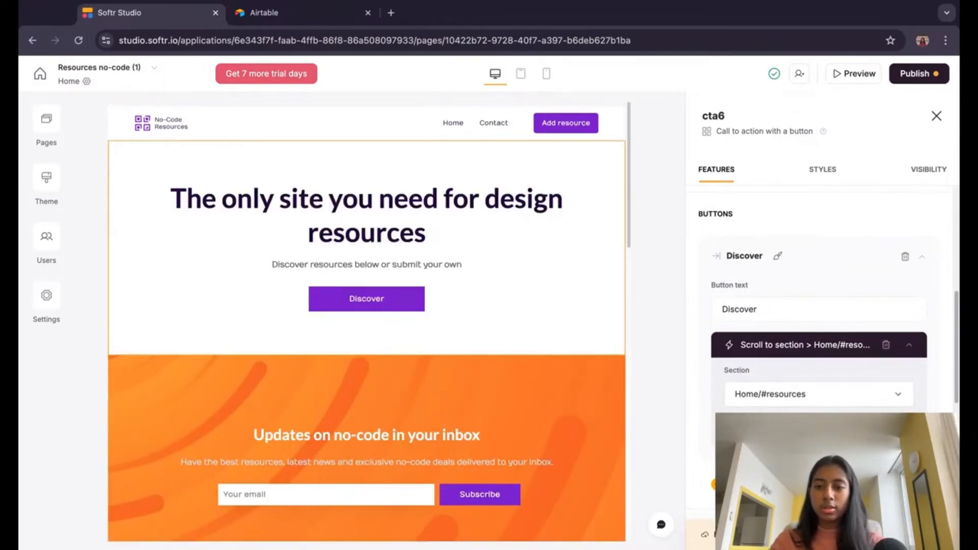
scroll(820, 306, down, 3)
scroll(820, 306, up, 6)
scroll(820, 306, up, 2)
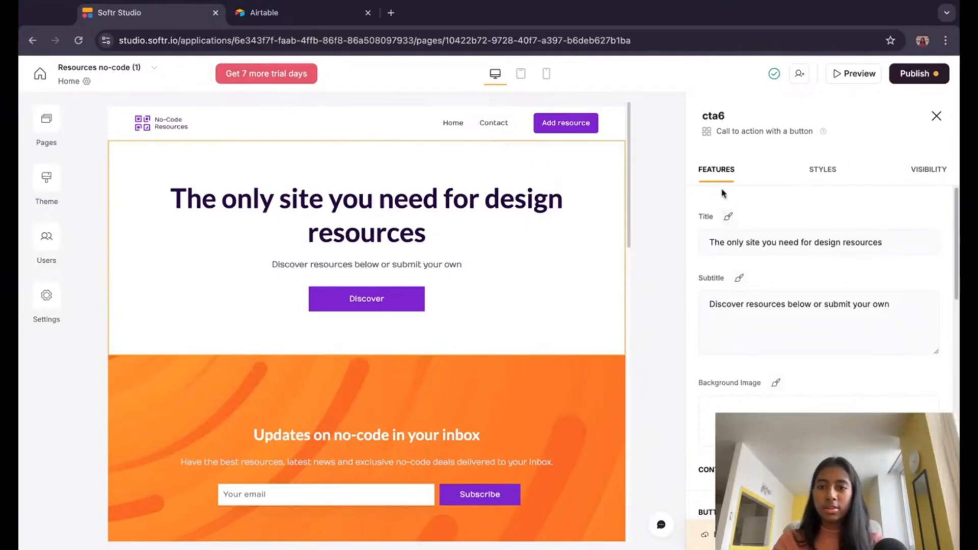
Step: Set the hero title's text color to #1A1A1A
scroll(768, 379, down, 5)
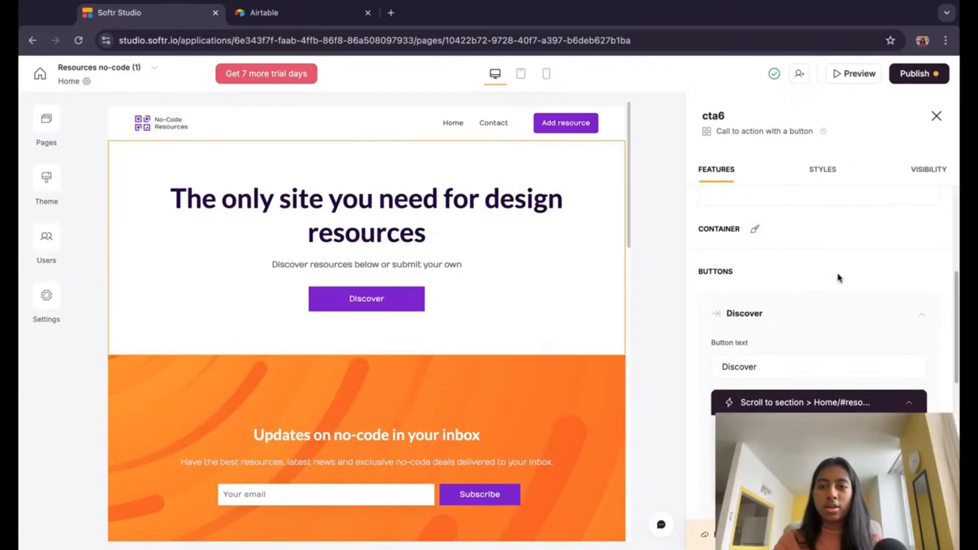
scroll(840, 279, up, 5)
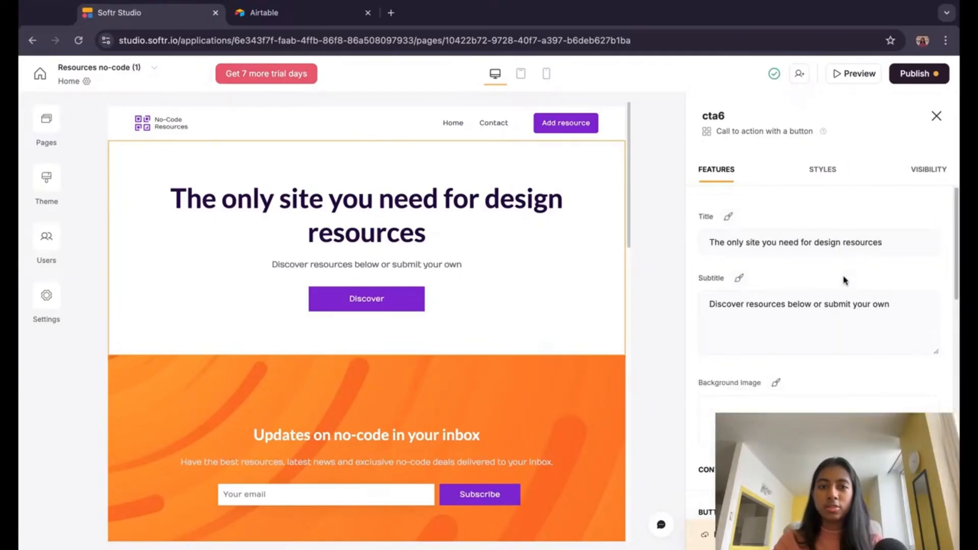
click(729, 219)
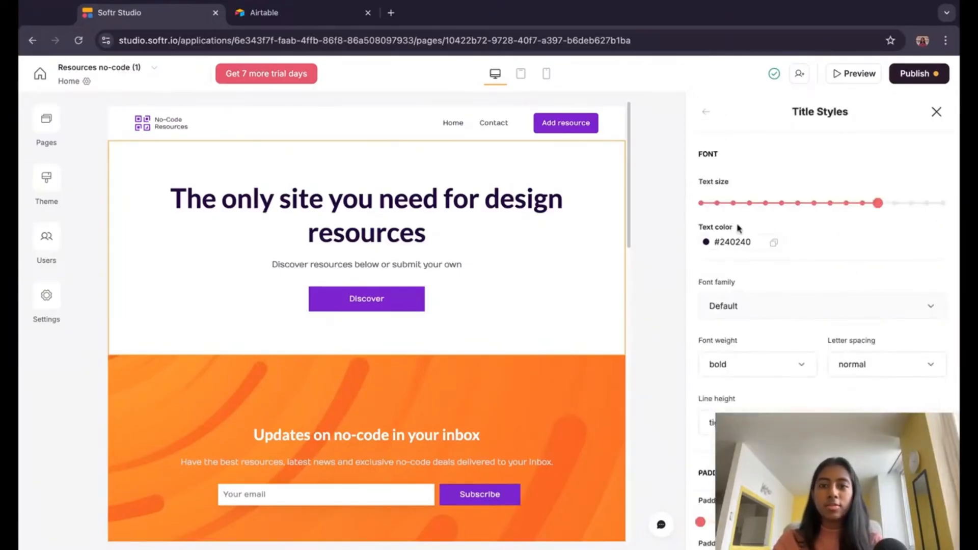
click(733, 236)
double_click(738, 241)
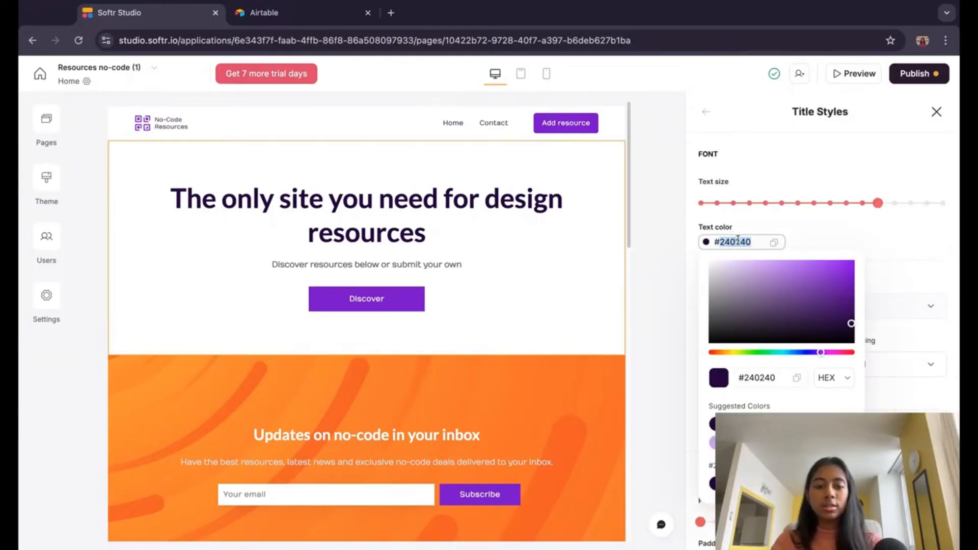
text(1a)
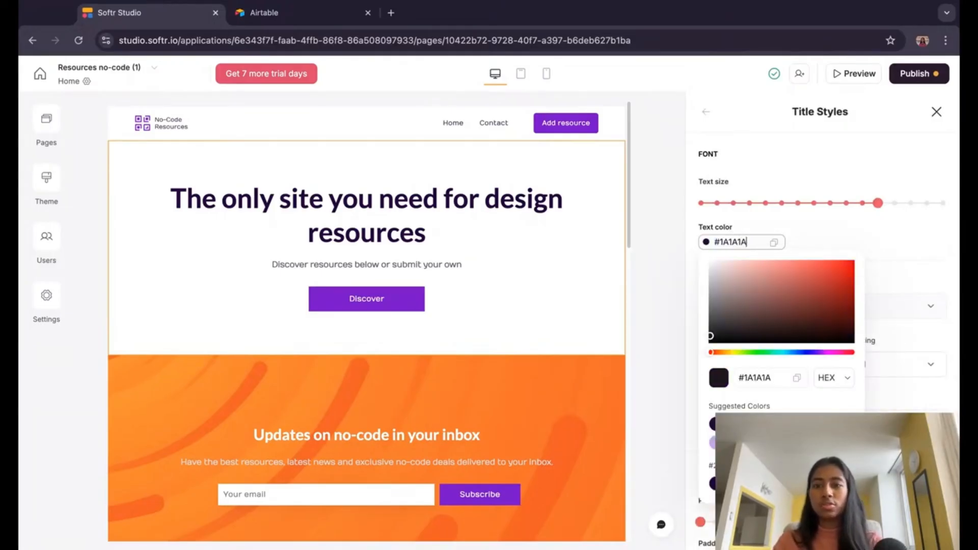
click(826, 239)
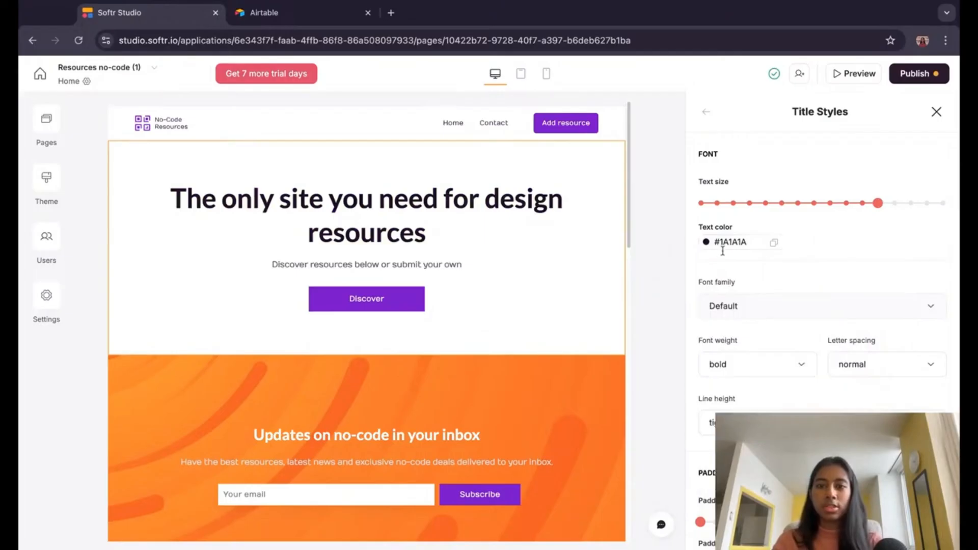
Step: Change the hero title's font family to Public Sans and its font weight to semibold
scroll(723, 251, down, 2)
click(768, 218)
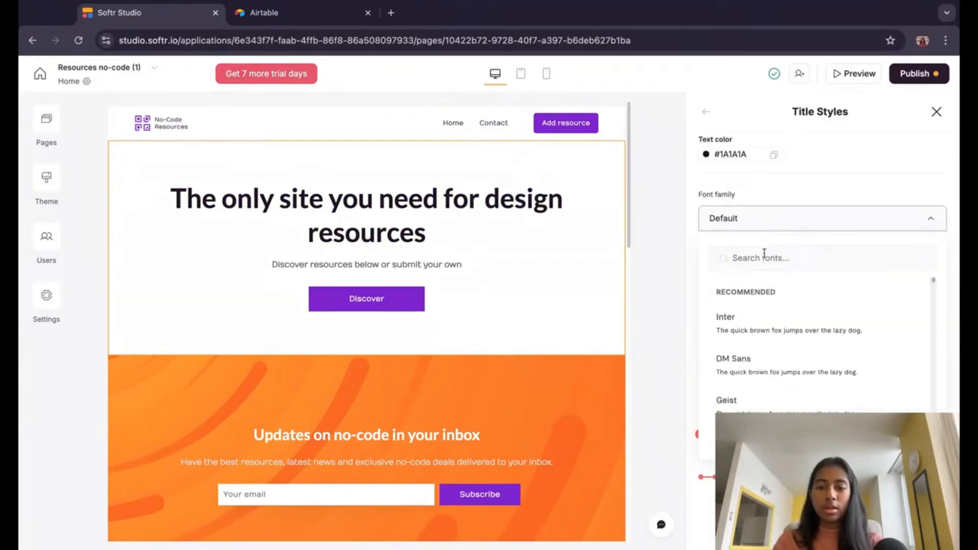
text(publi)
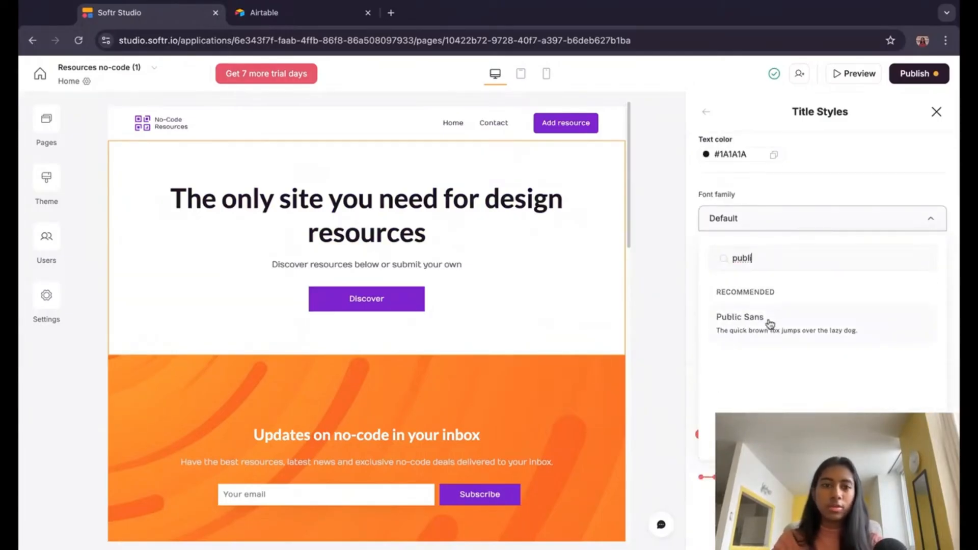
click(768, 323)
click(767, 287)
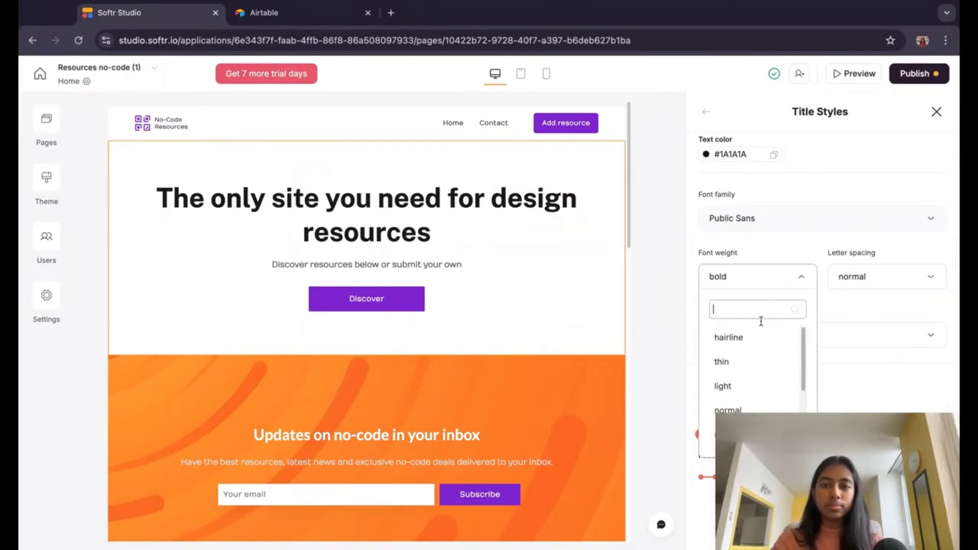
scroll(746, 387, down, 2)
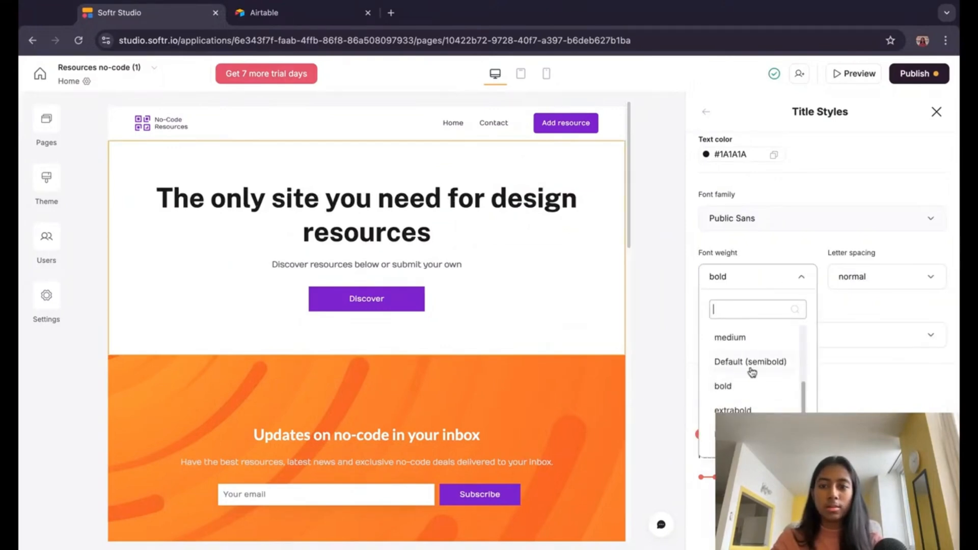
scroll(750, 372, up, 1)
click(750, 373)
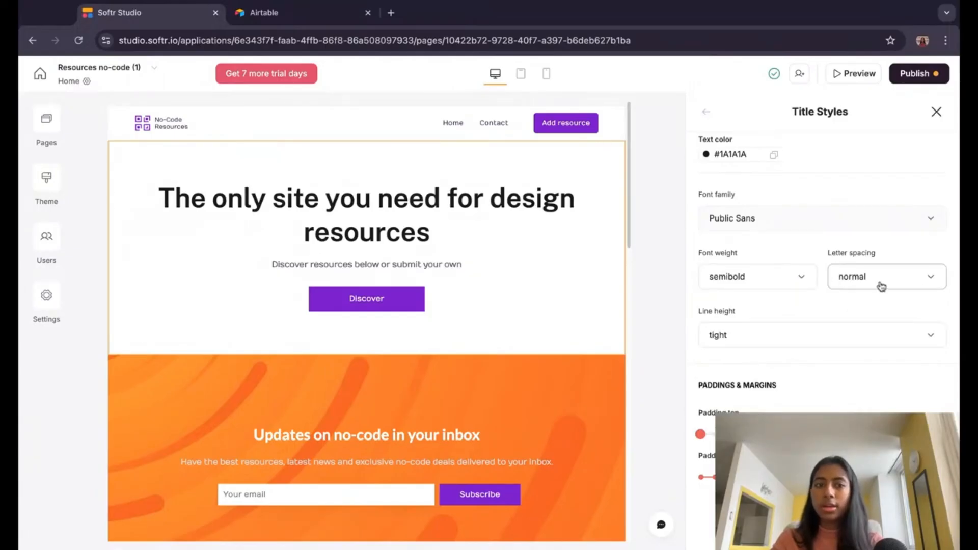
Step: Set the hero title's top padding to 7XS, reduce its bottom padding slightly, and return to the block's settings
scroll(837, 354, down, 1)
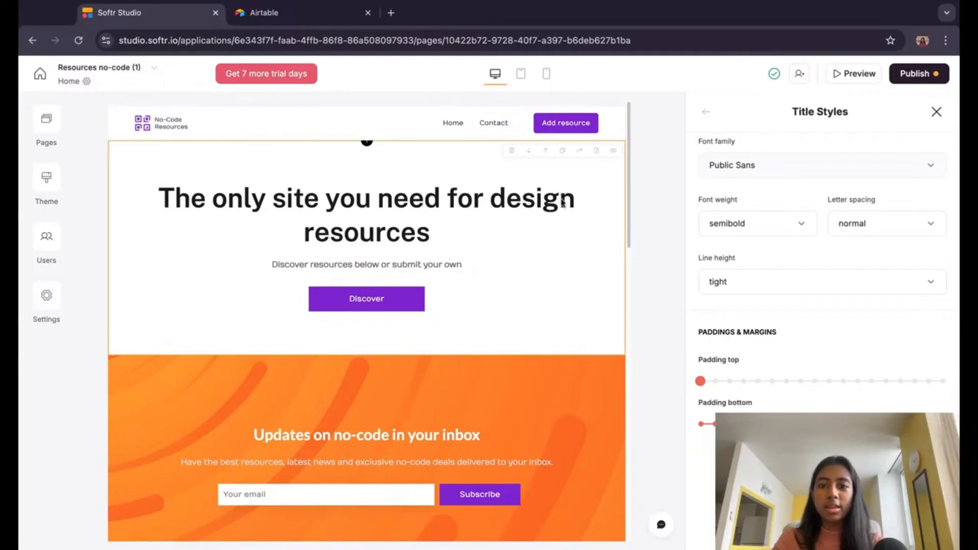
click(799, 381)
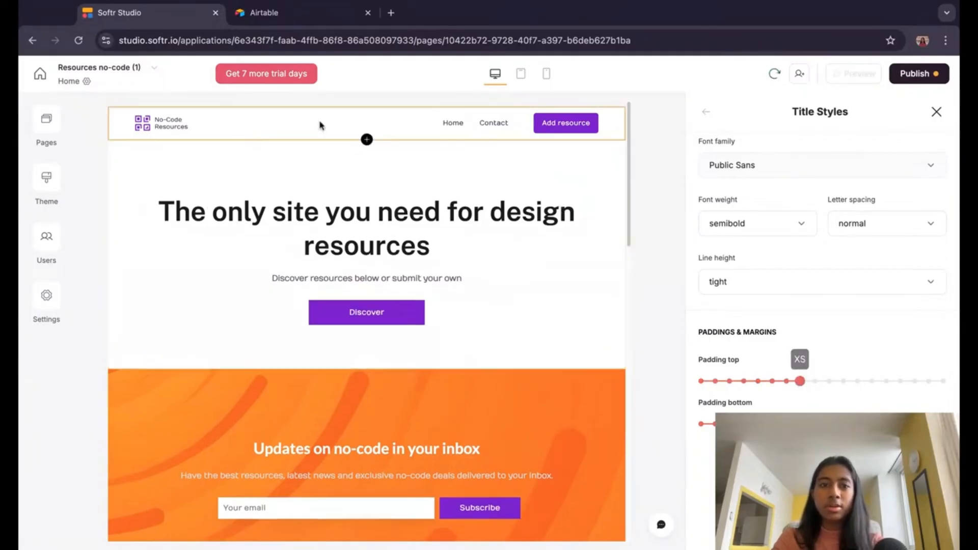
click(715, 381)
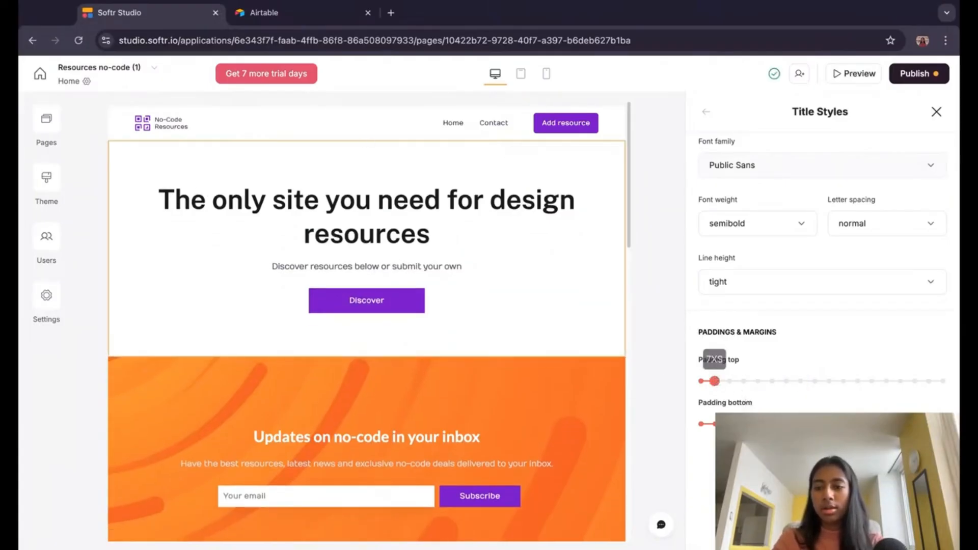
click(799, 423)
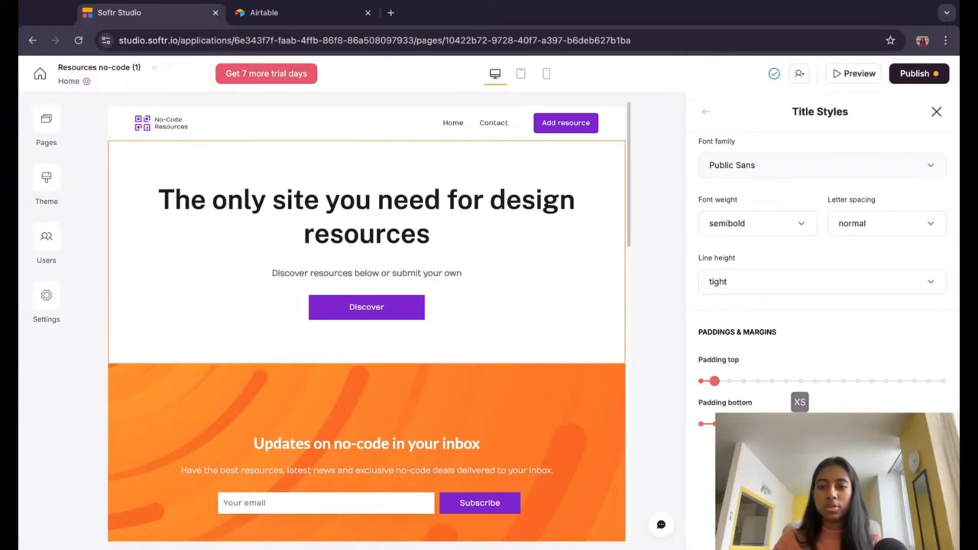
click(743, 423)
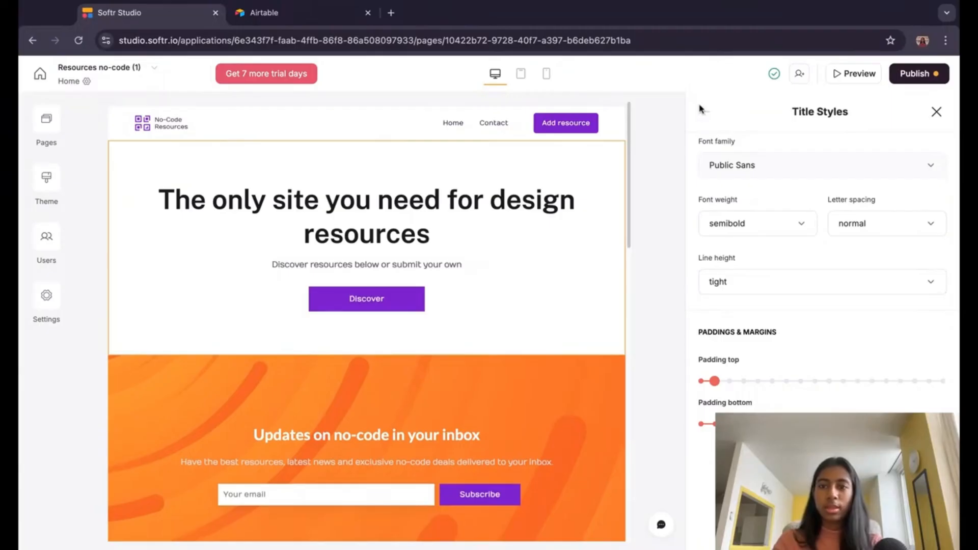
click(708, 118)
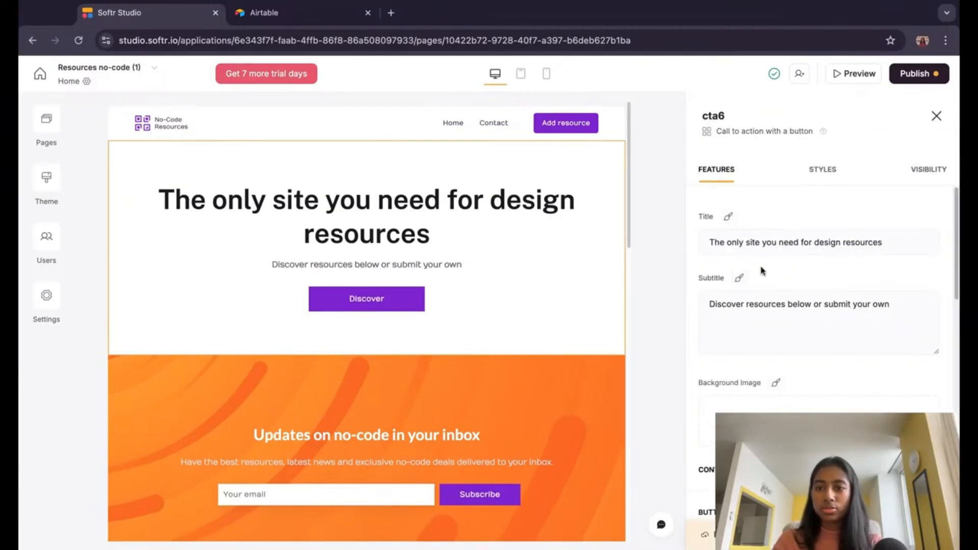
Step: Change the hero subtitle's font family to Inter and its font weight to normal
click(739, 277)
click(797, 298)
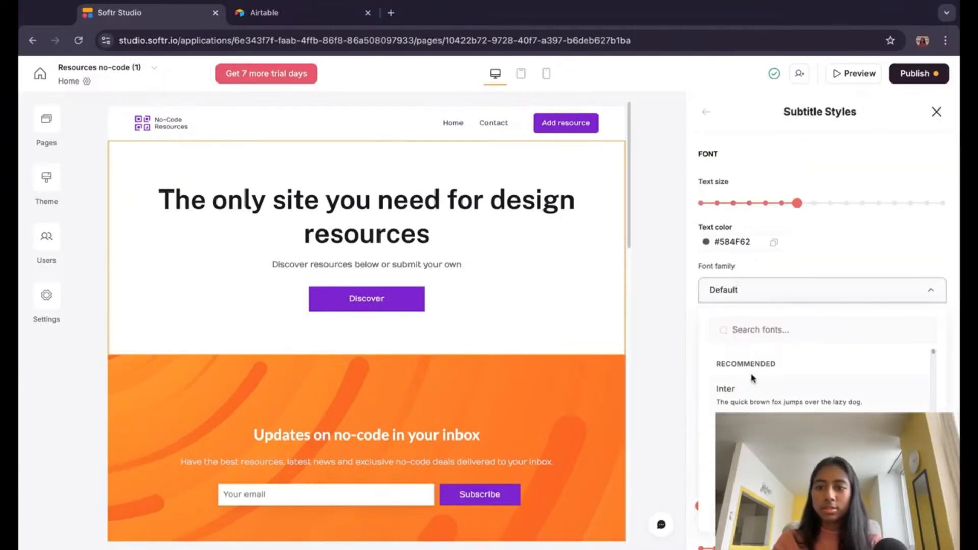
click(778, 391)
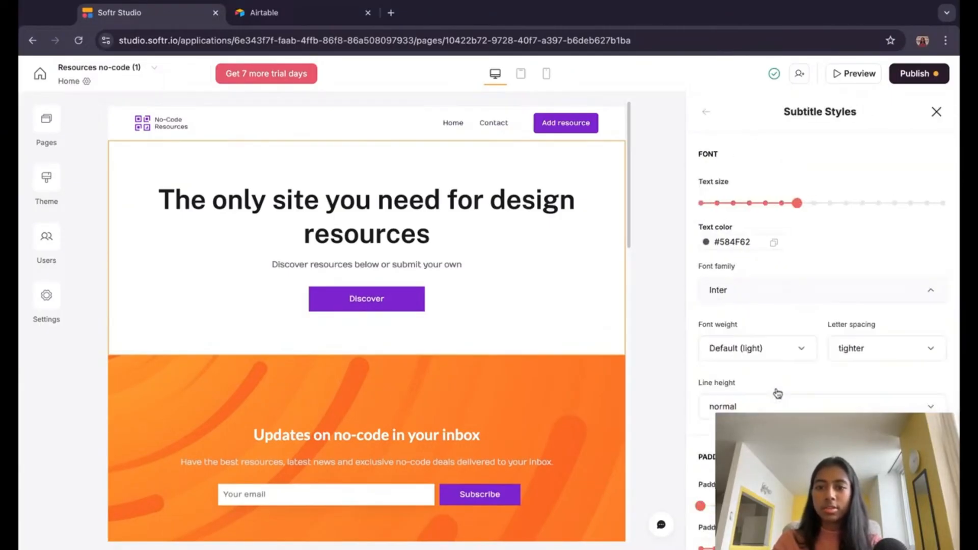
click(775, 349)
click(750, 469)
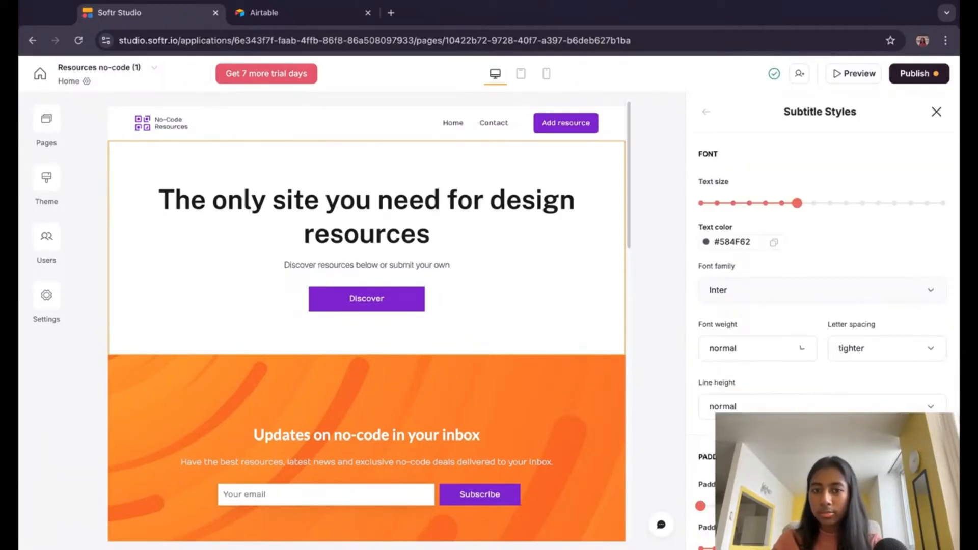
Step: Set the hero subtitle's text color to #1A1A1A
click(743, 242)
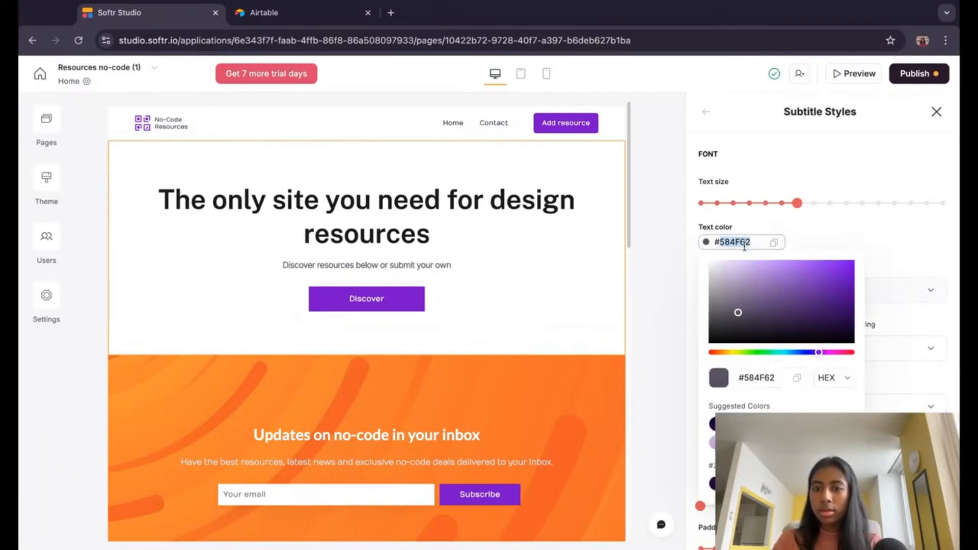
text(#1a1a1)
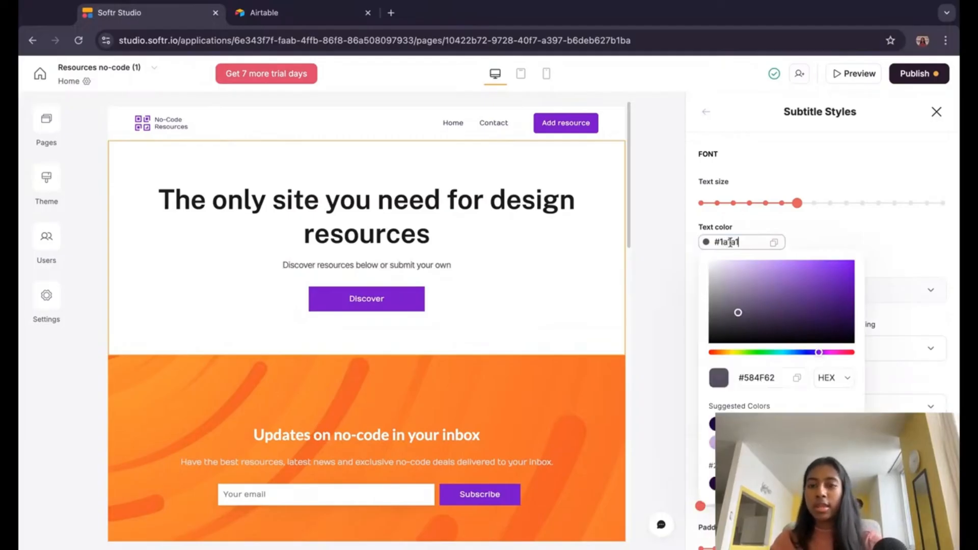
text(a)
key(Return)
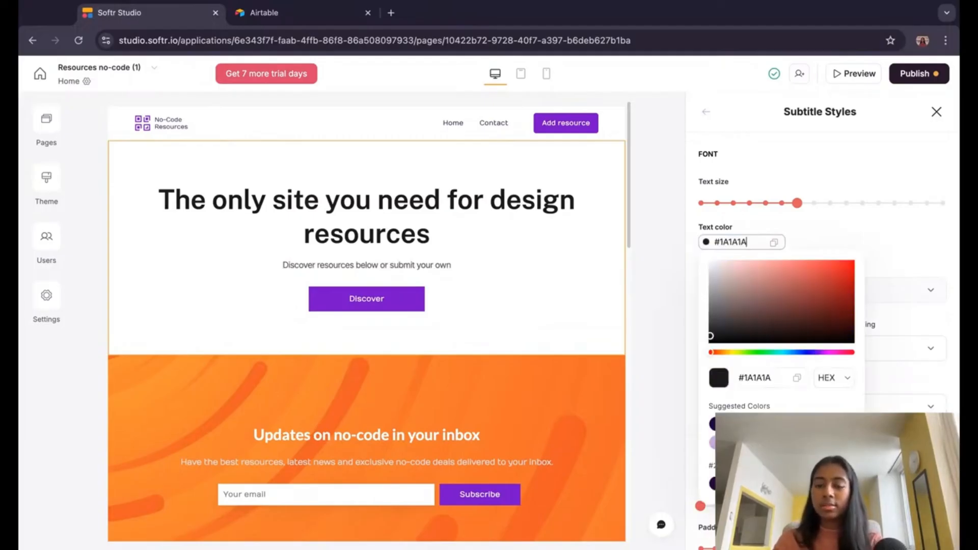
click(813, 241)
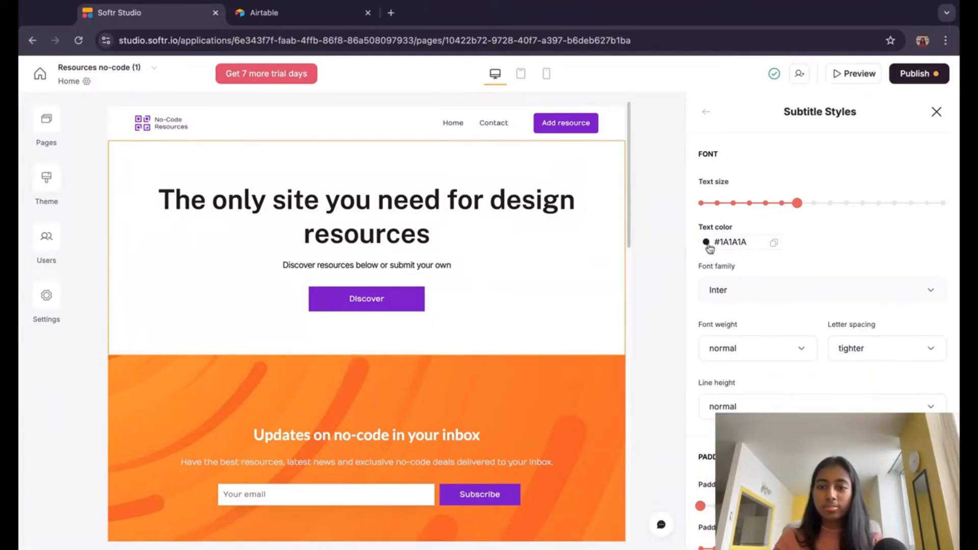
scroll(832, 371, down, 3)
scroll(832, 373, up, 3)
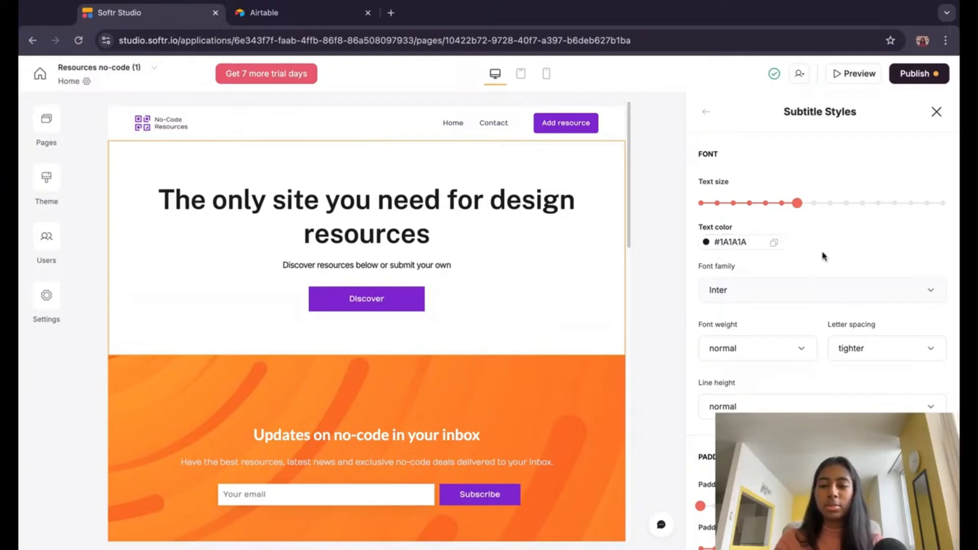
scroll(805, 345, down, 3)
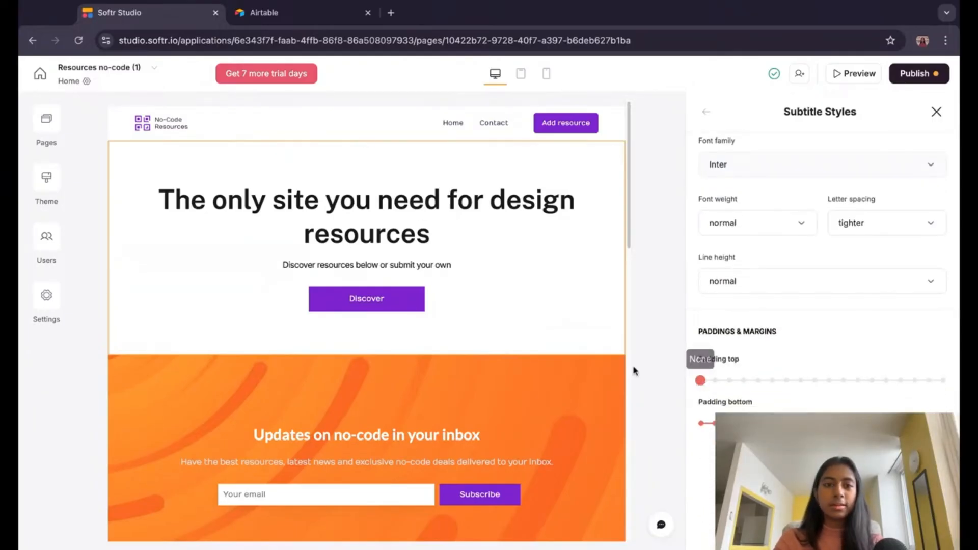
scroll(782, 345, up, 3)
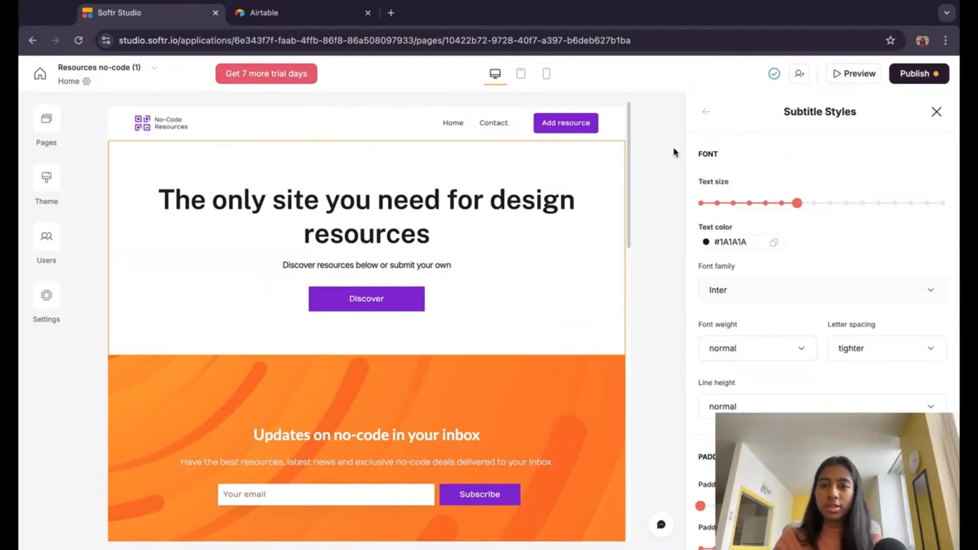
Step: In the hero's Discover button styles, try the Public Sans font family and settle on Inter
click(705, 114)
scroll(797, 305, down, 5)
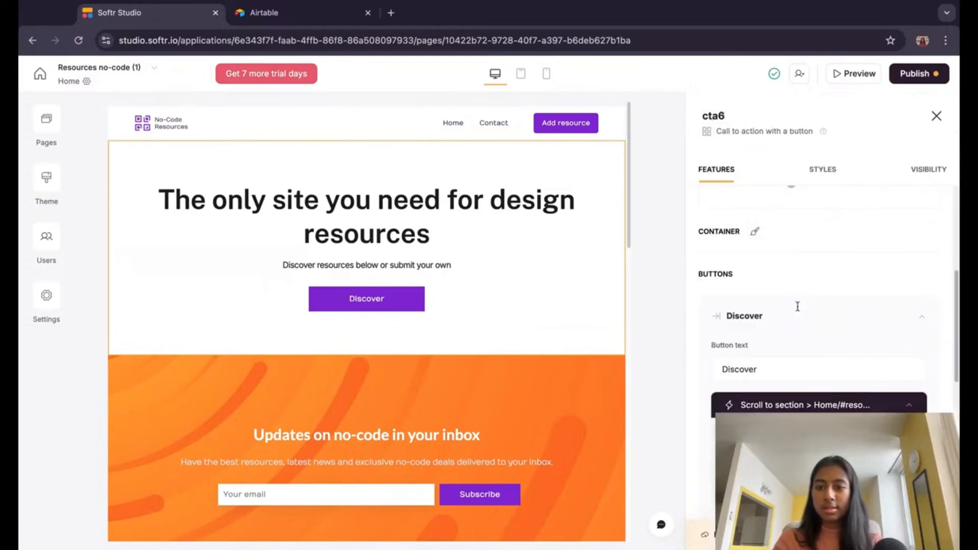
scroll(798, 306, down, 1)
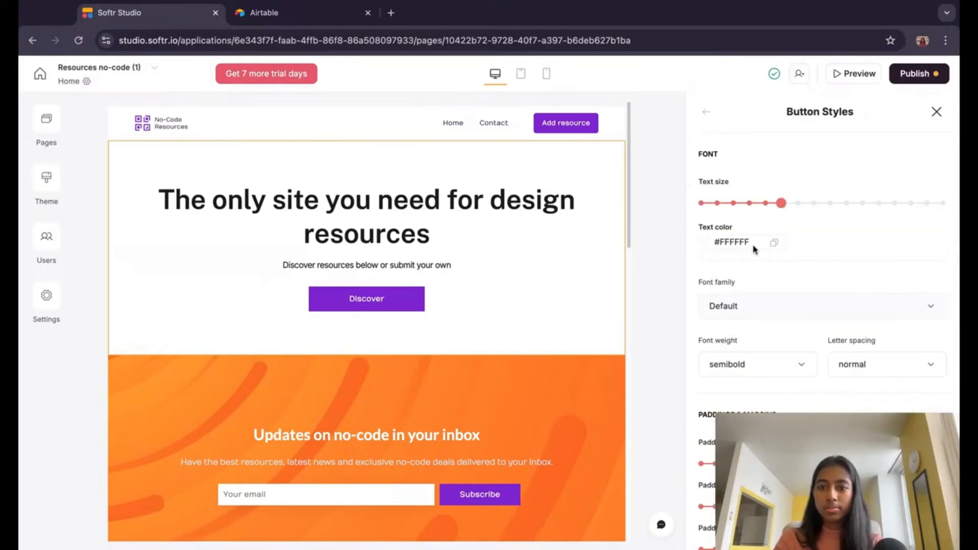
scroll(807, 310, down, 3)
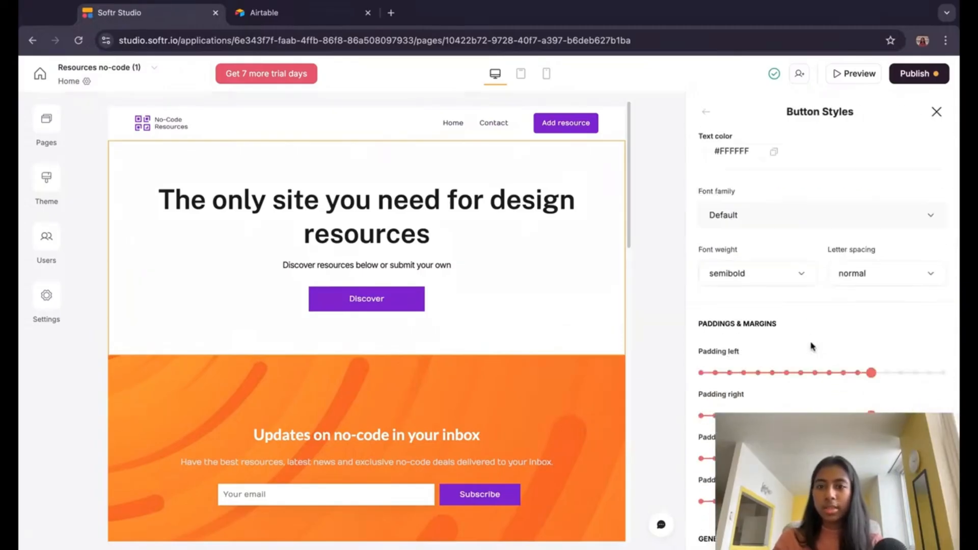
click(824, 203)
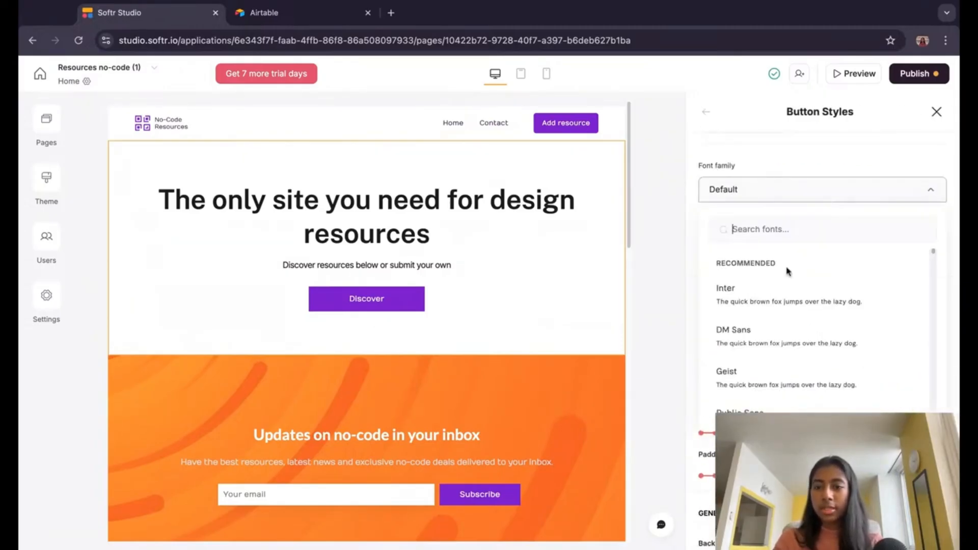
text(publi)
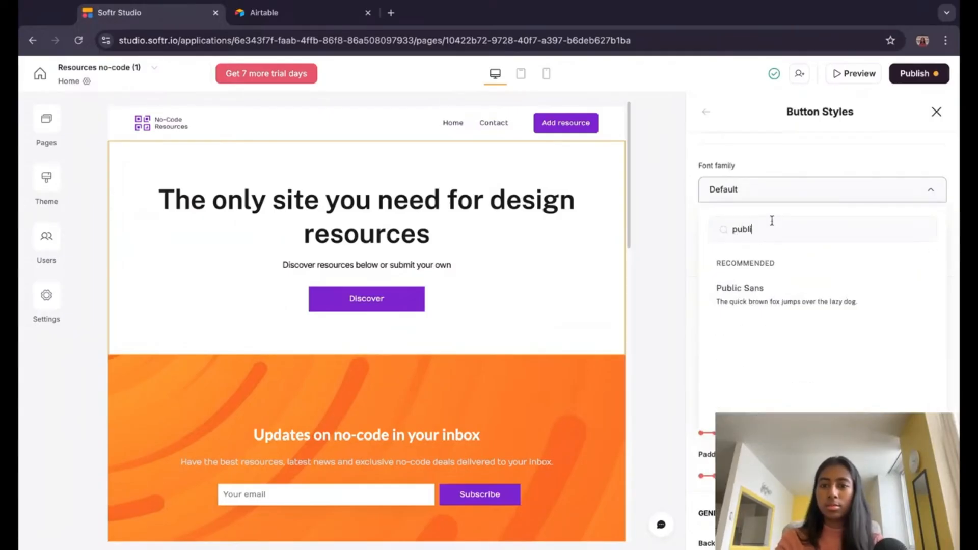
click(799, 299)
click(758, 162)
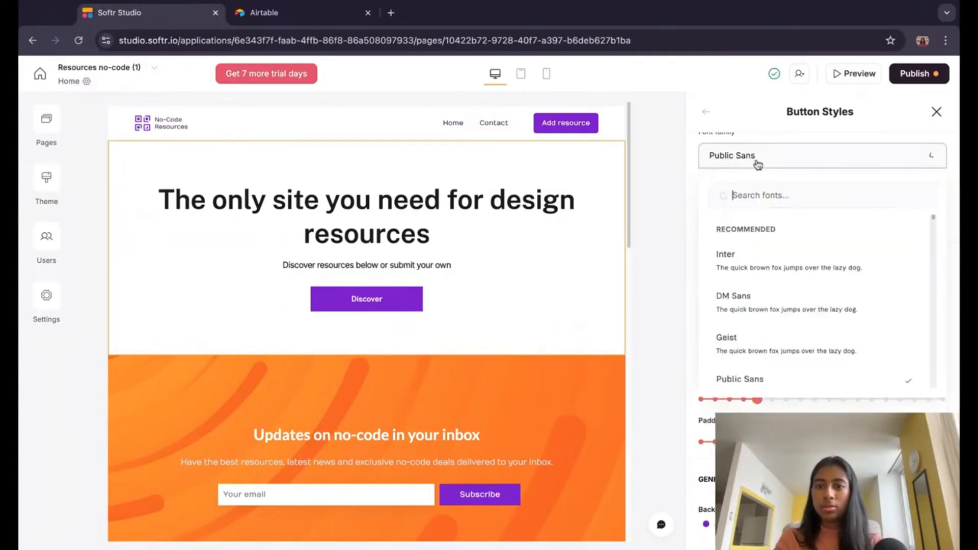
click(763, 259)
Step: Set the Discover button's left and right padding to L
scroll(847, 288, down, 3)
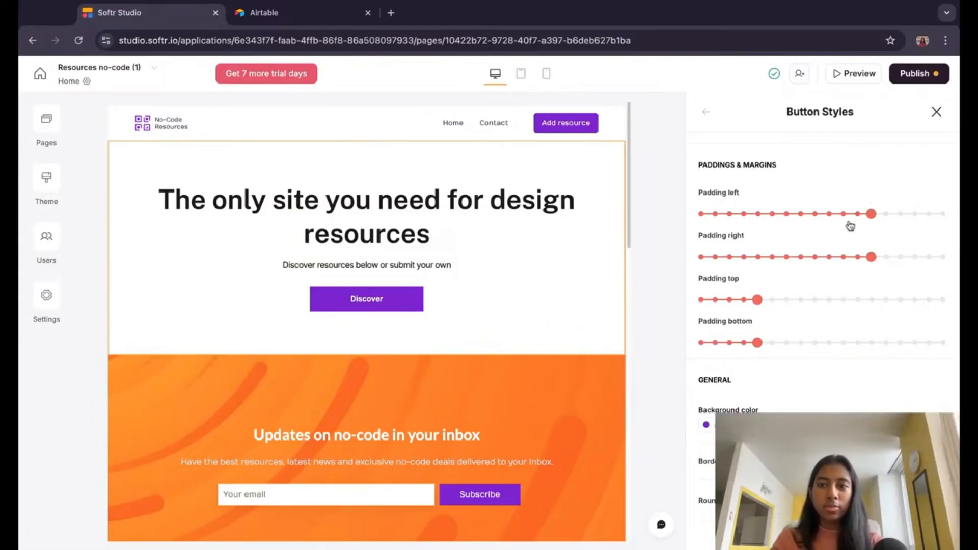
click(842, 213)
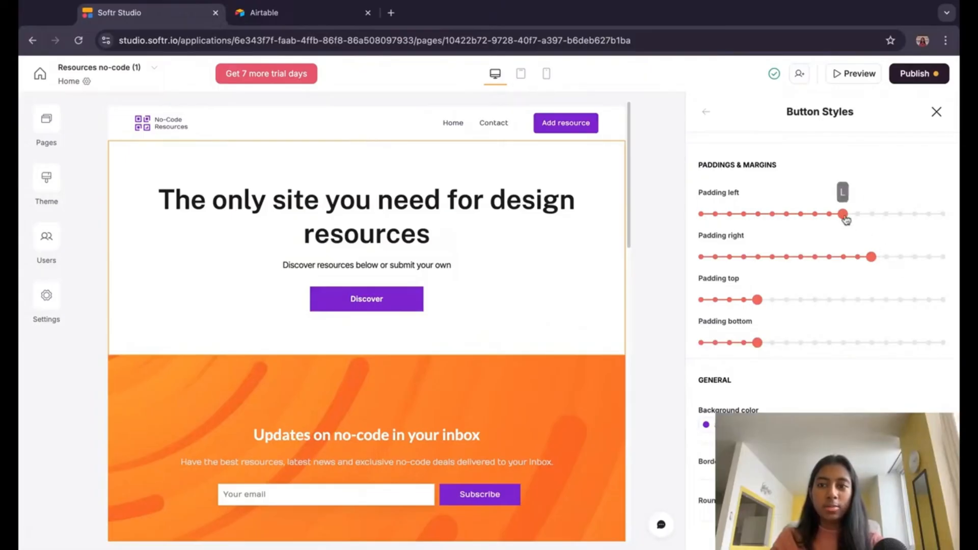
click(843, 256)
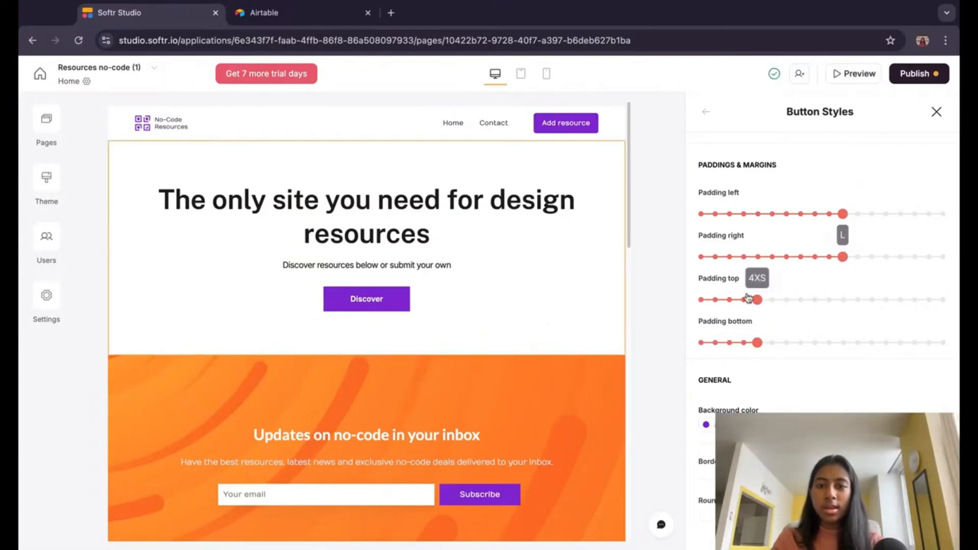
Step: Set the Discover button's background color to #0E05F8, slightly round its corners, and return to the block's settings
scroll(875, 314, down, 2)
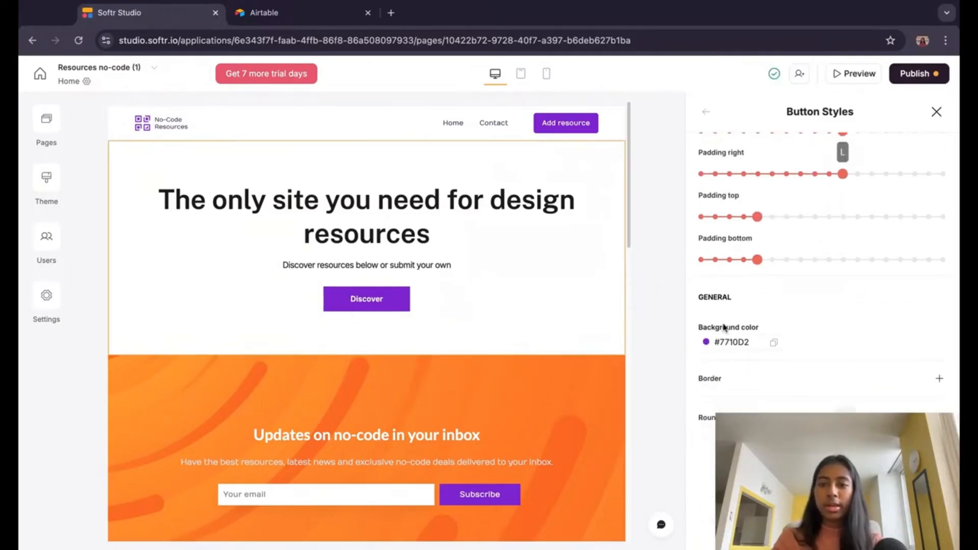
click(707, 341)
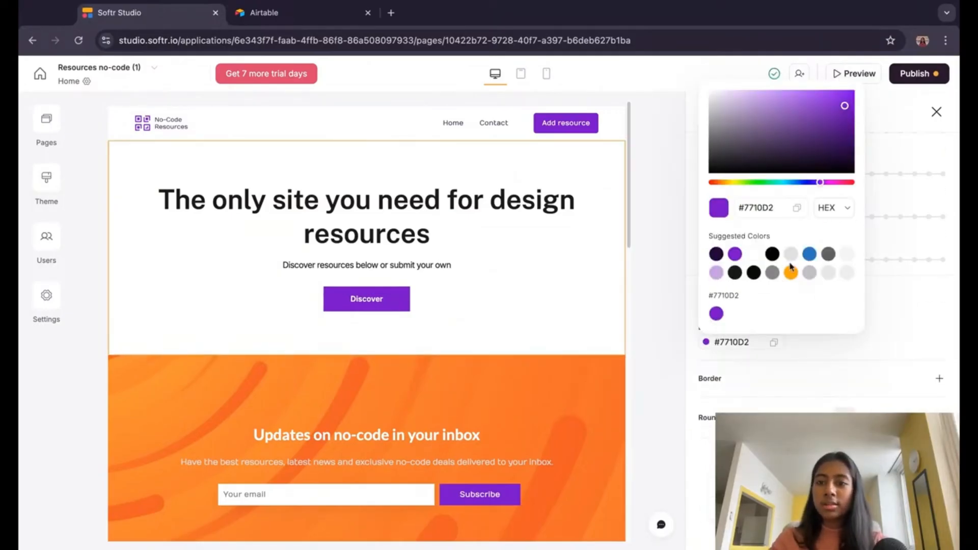
drag(820, 182, 809, 182)
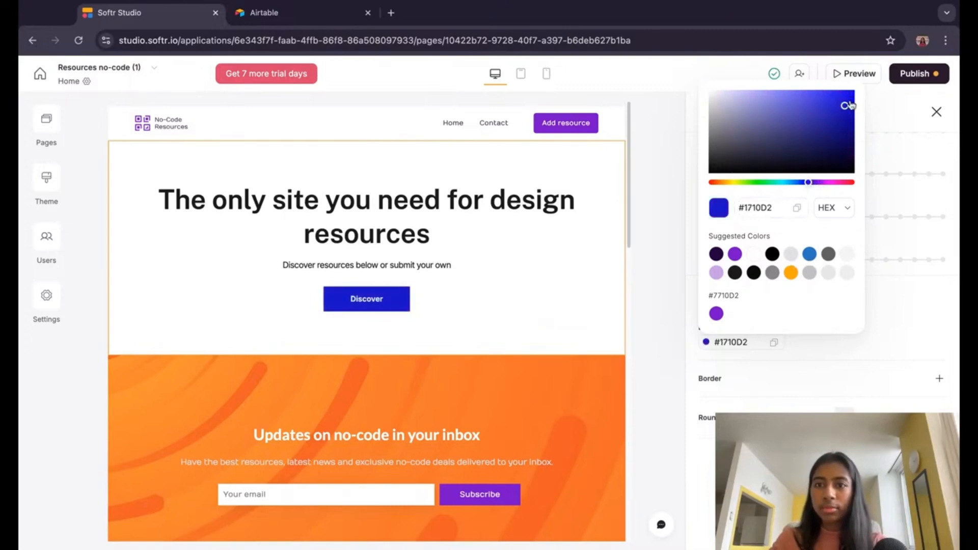
drag(850, 106, 851, 95)
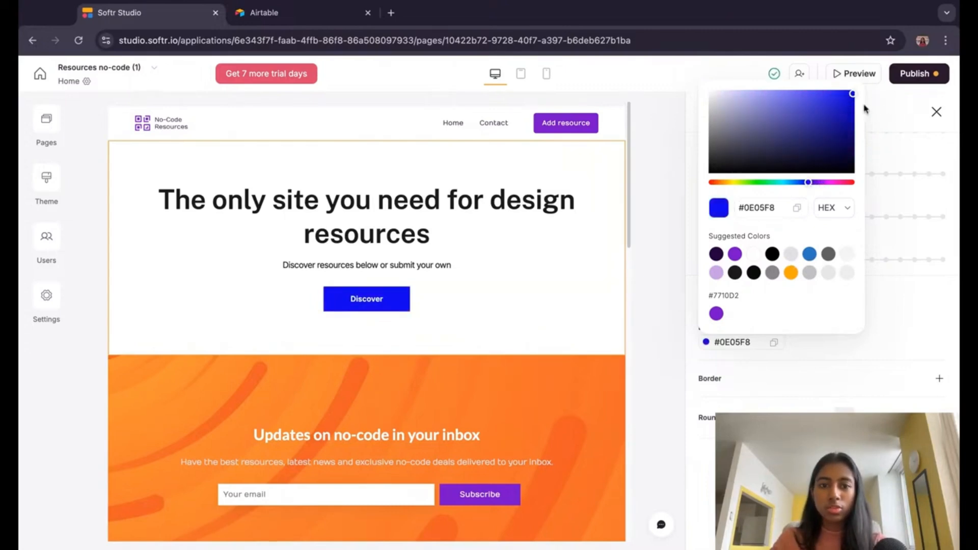
click(742, 341)
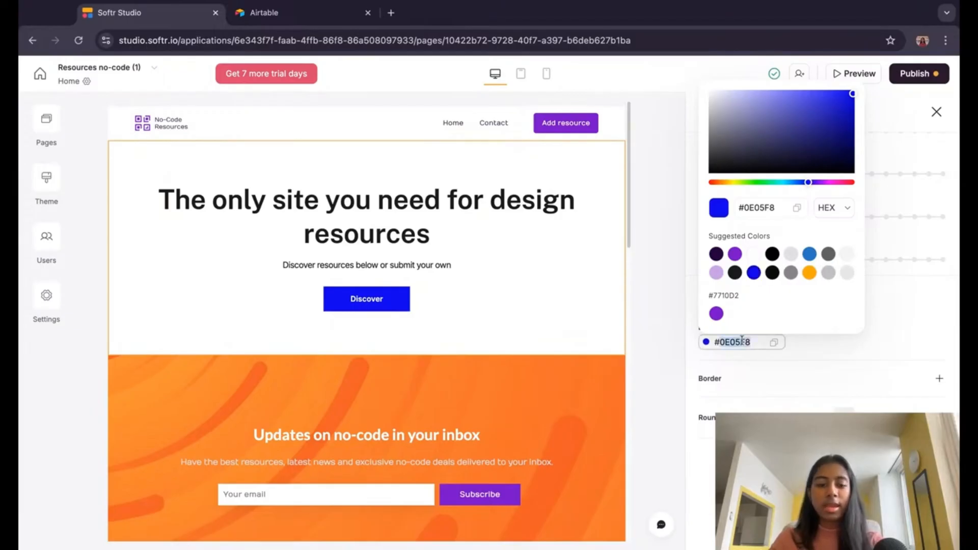
click(854, 346)
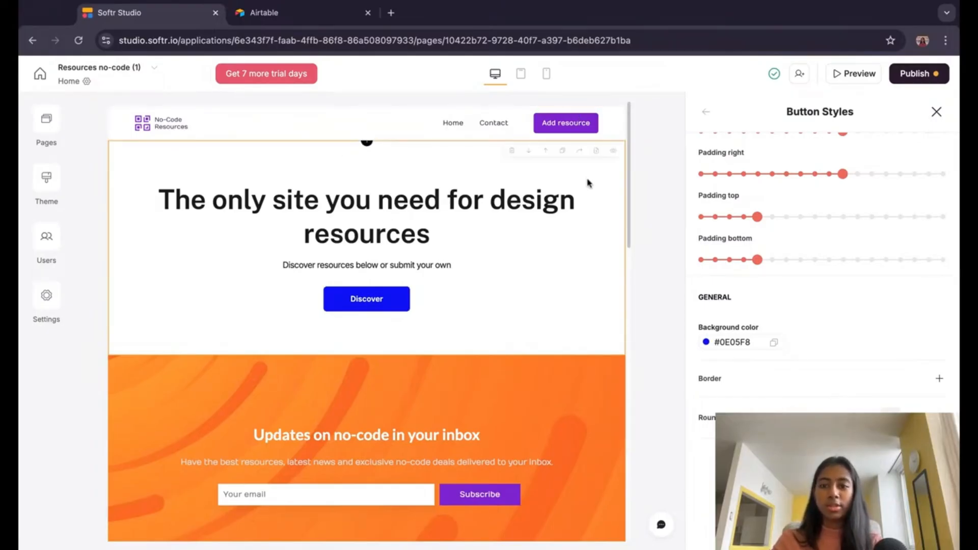
scroll(890, 341, up, 6)
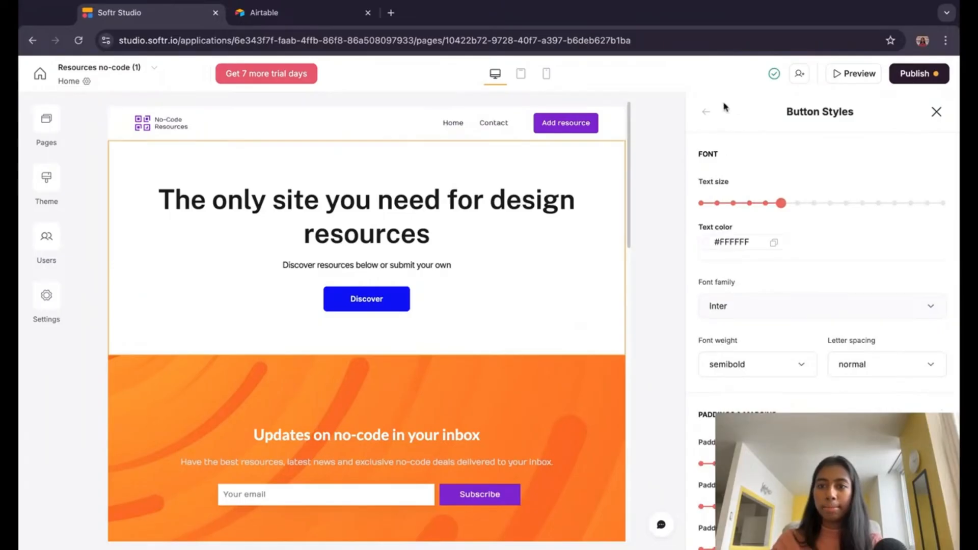
click(706, 116)
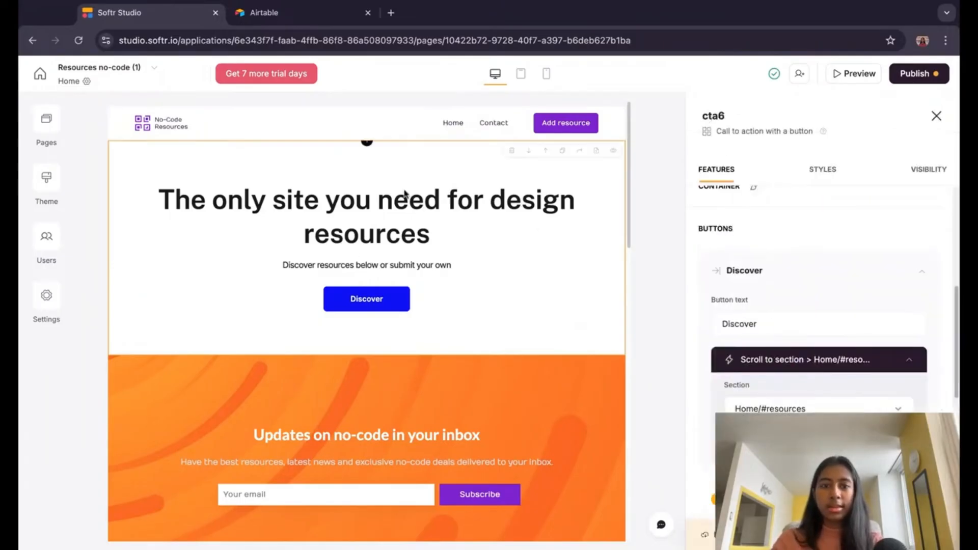
Step: Set the hero title's text size to 5XL and return to the block's settings
scroll(796, 255, up, 6)
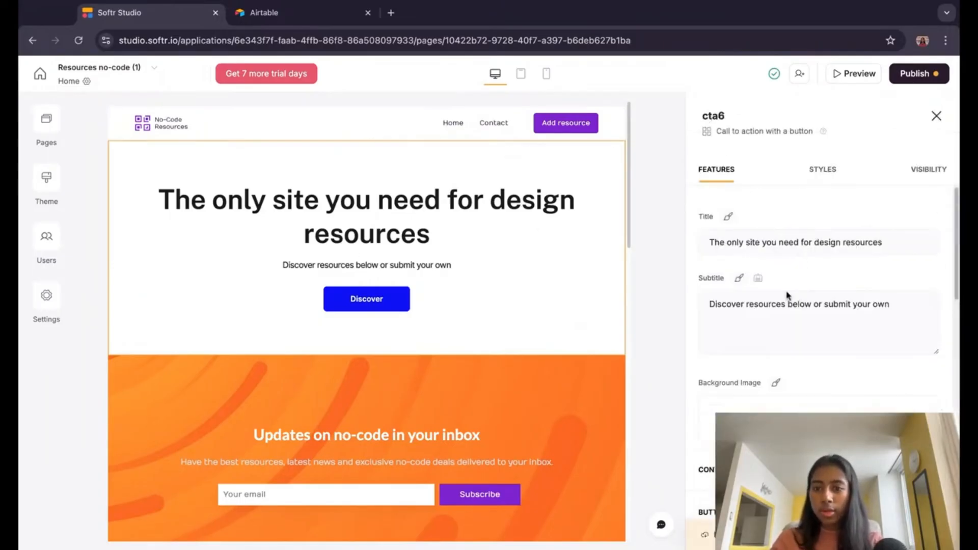
click(728, 216)
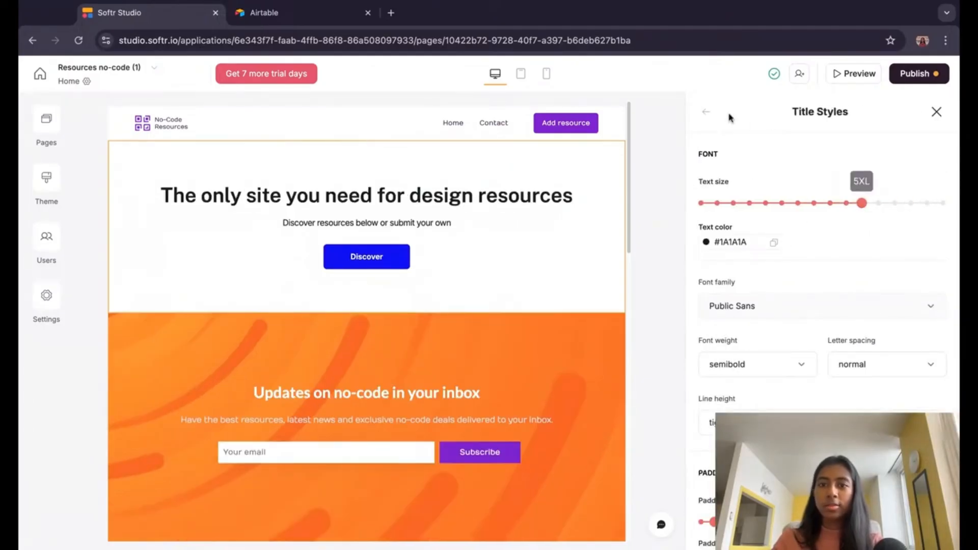
click(706, 112)
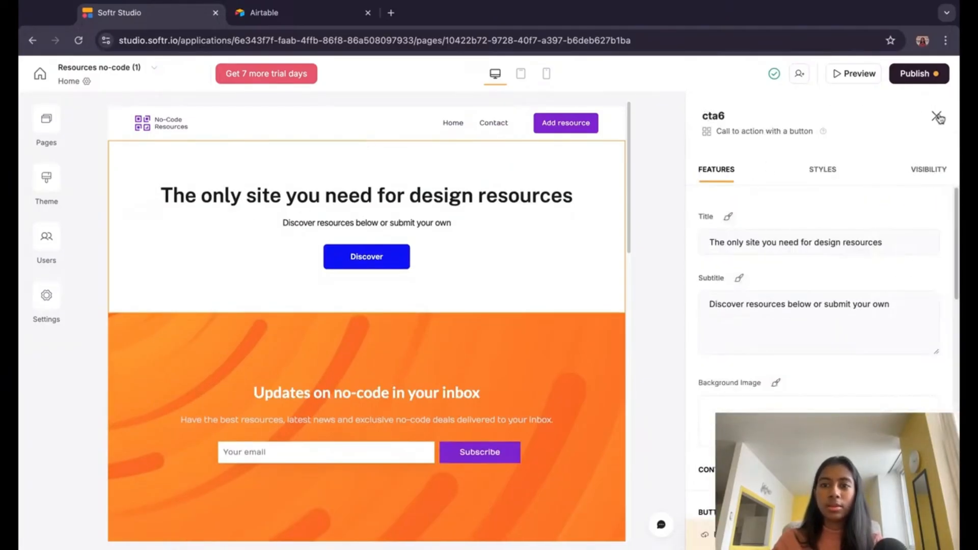
click(47, 178)
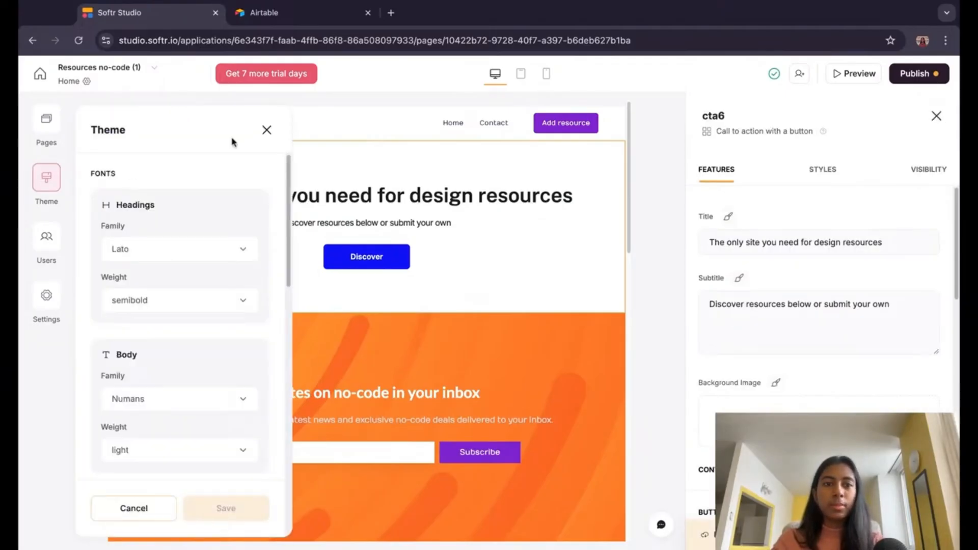
click(262, 133)
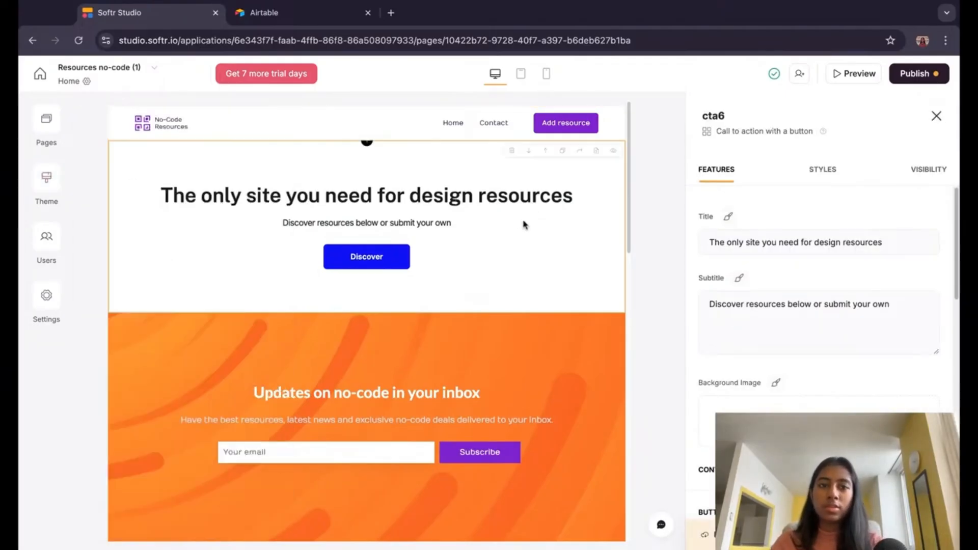
scroll(524, 285, down, 15)
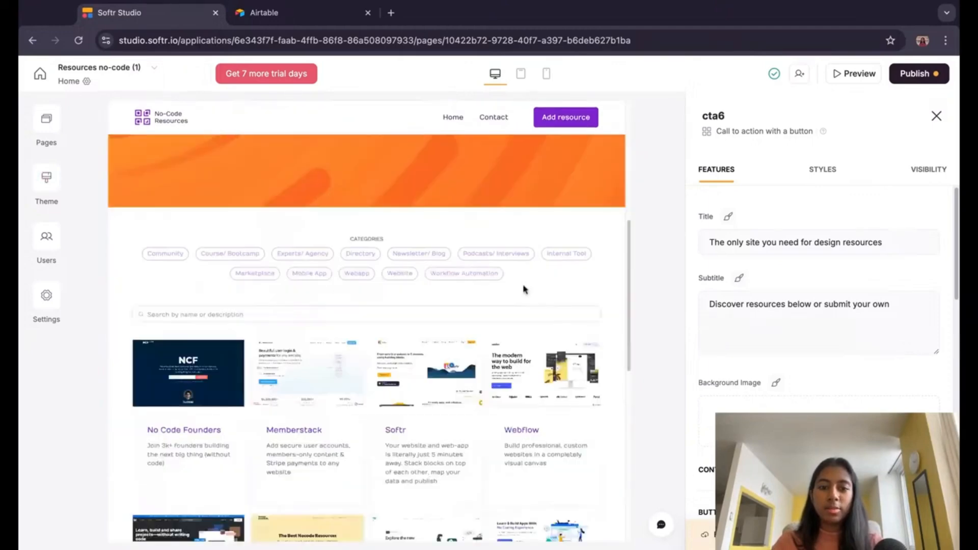
scroll(524, 289, up, 15)
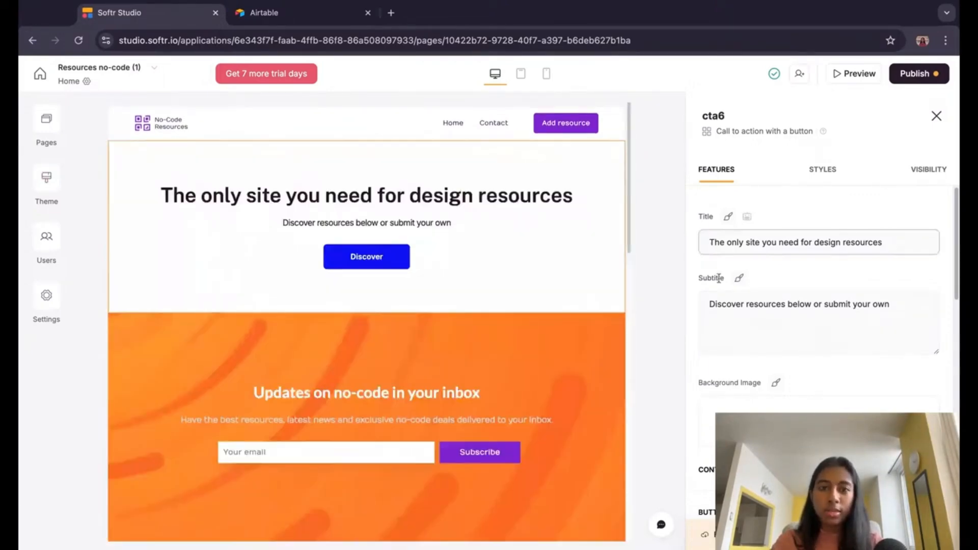
scroll(490, 321, down, 10)
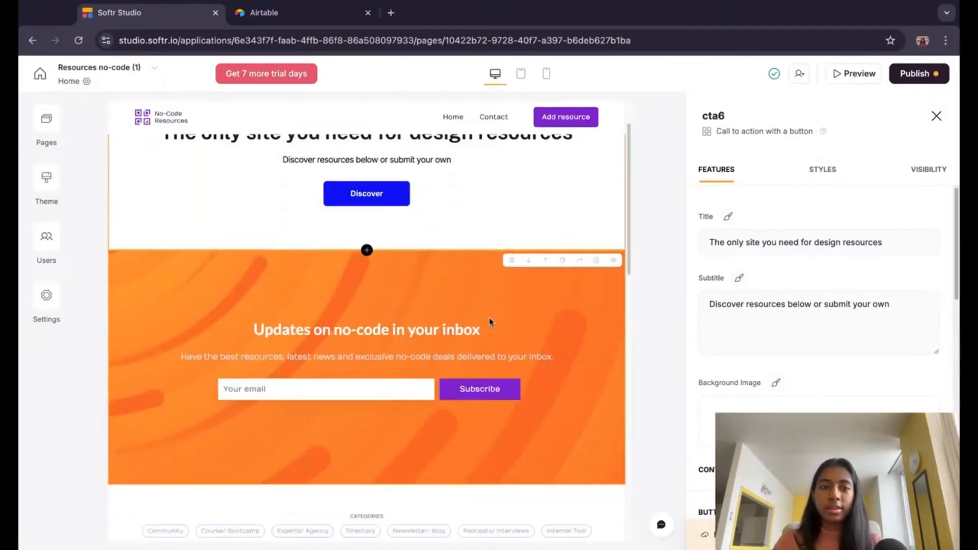
scroll(490, 321, down, 5)
click(484, 393)
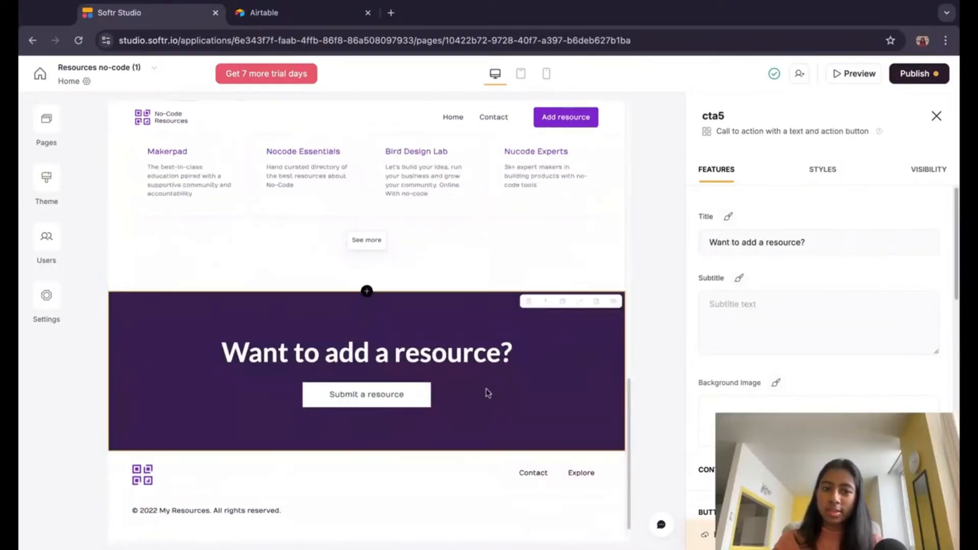
click(728, 217)
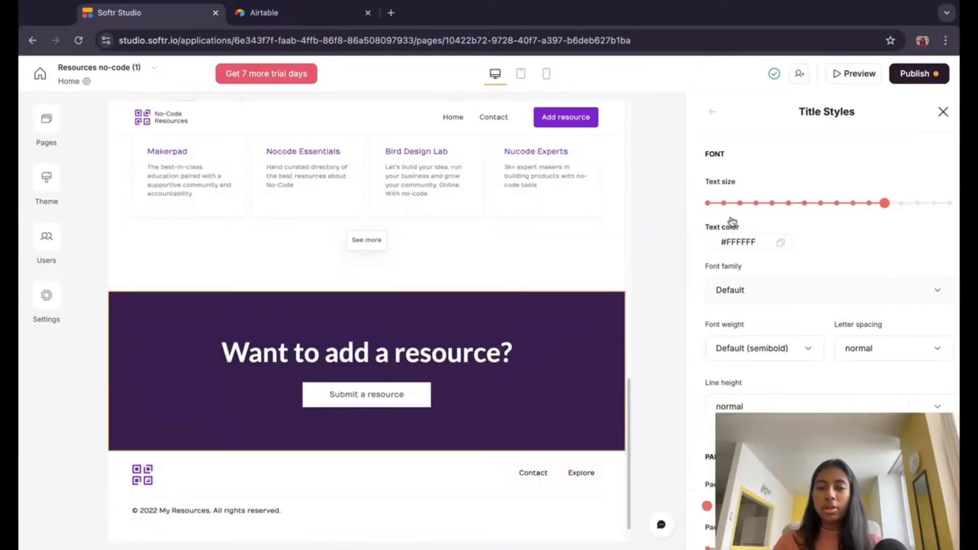
click(919, 294)
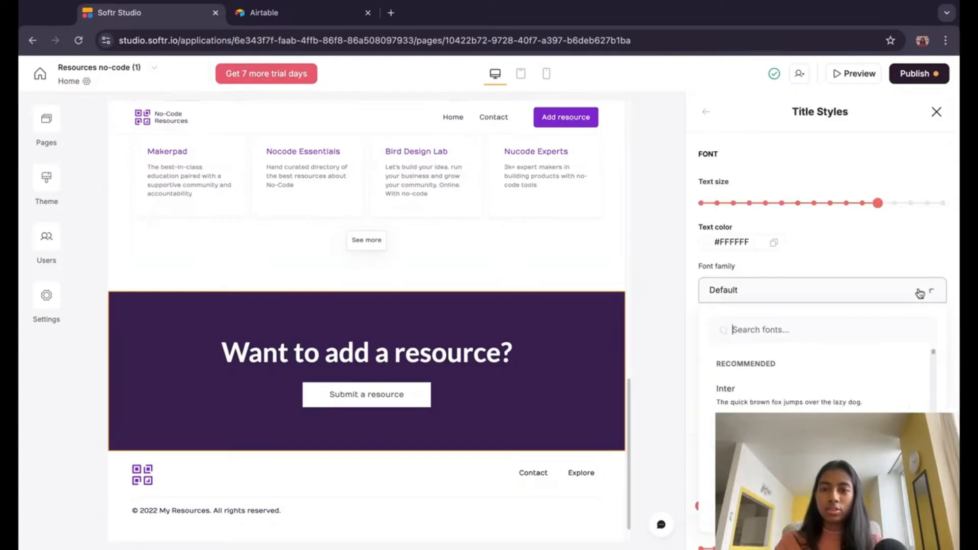
scroll(820, 381, down, 10)
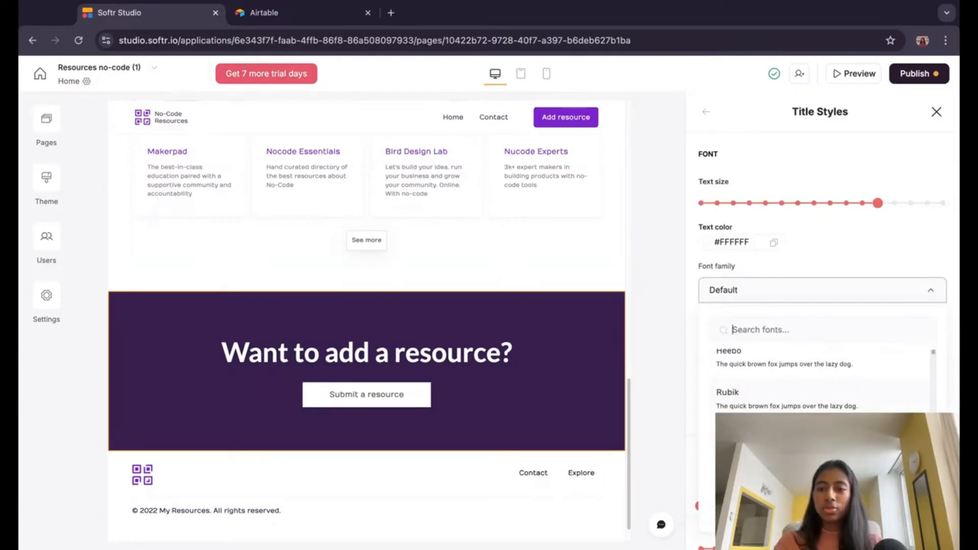
scroll(820, 377, down, 5)
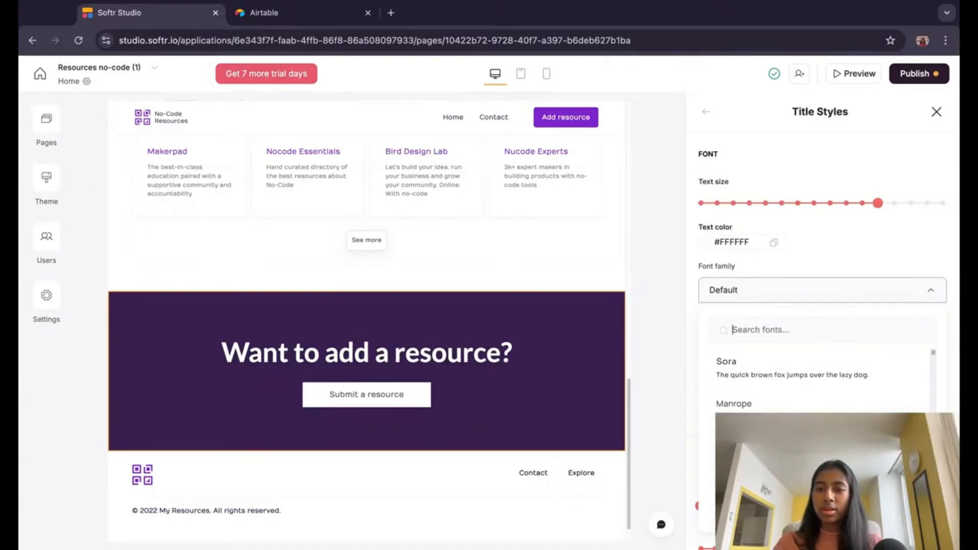
click(846, 293)
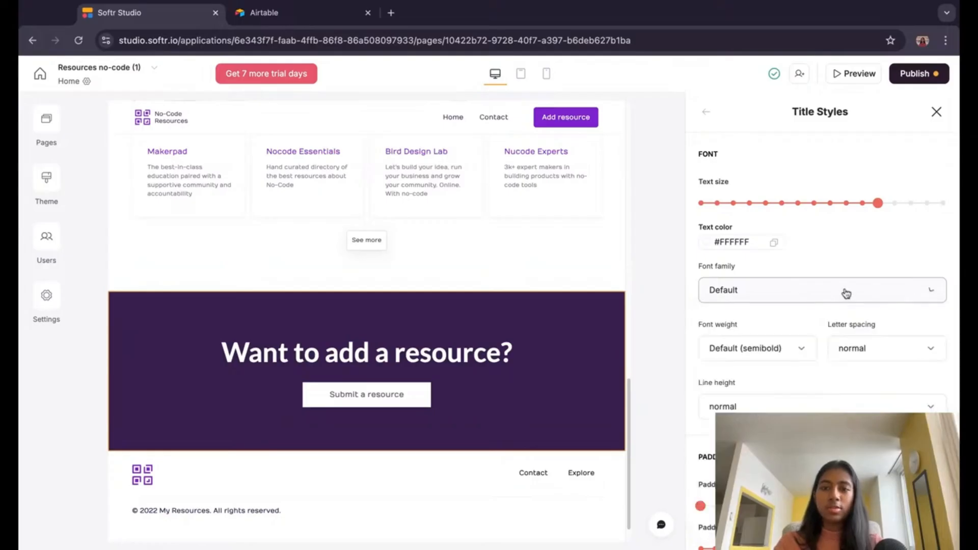
Step: Set the theme's headings font family to Public Sans
click(49, 183)
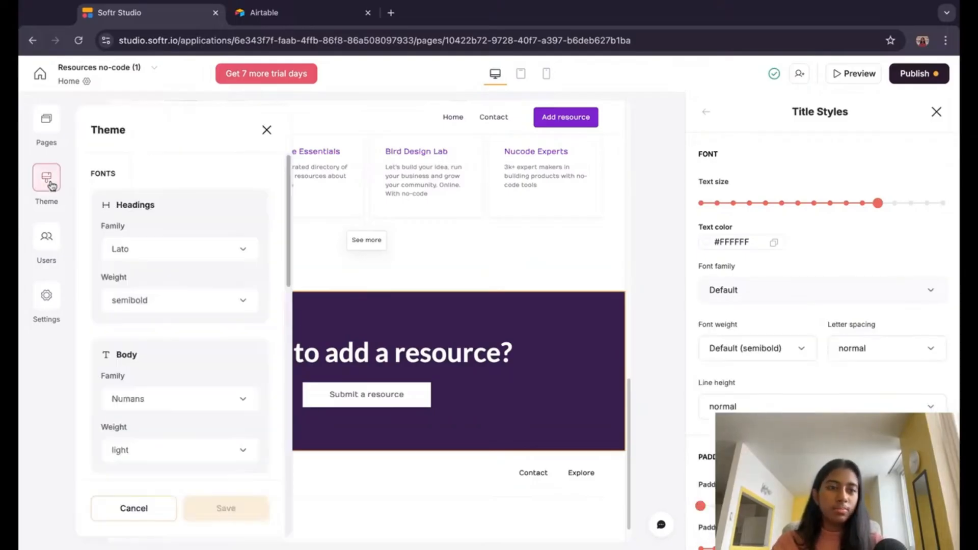
scroll(189, 244, down, 1)
scroll(198, 196, up, 1)
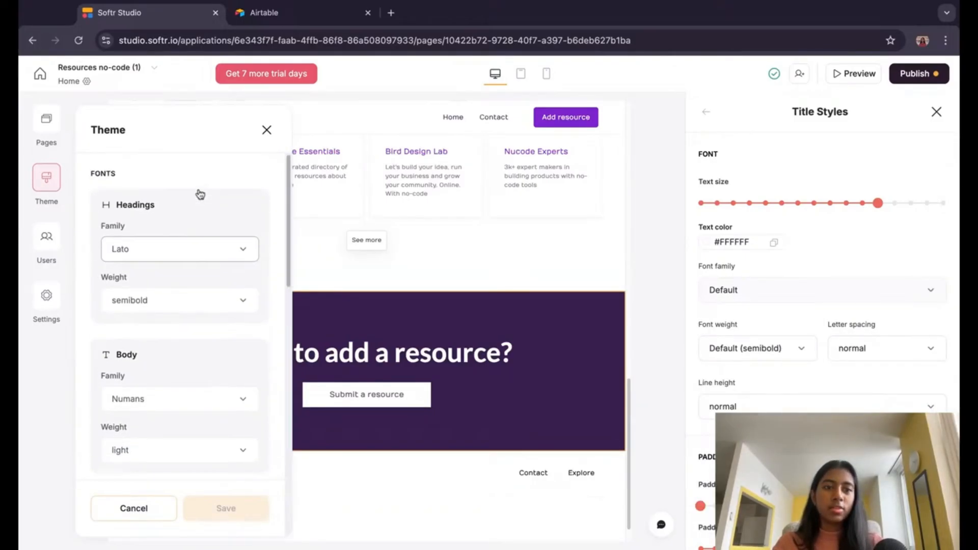
scroll(233, 341, down, 5)
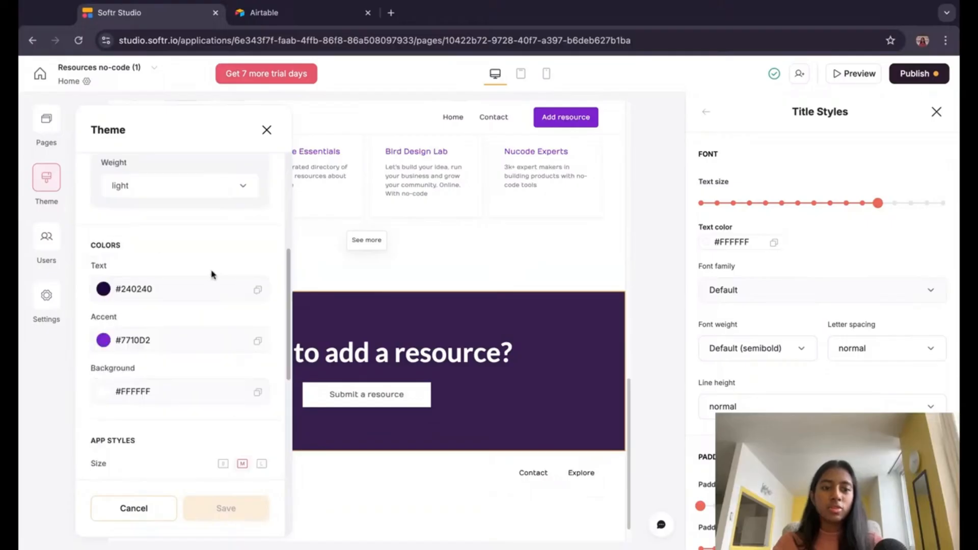
scroll(170, 360, down, 5)
scroll(212, 365, up, 6)
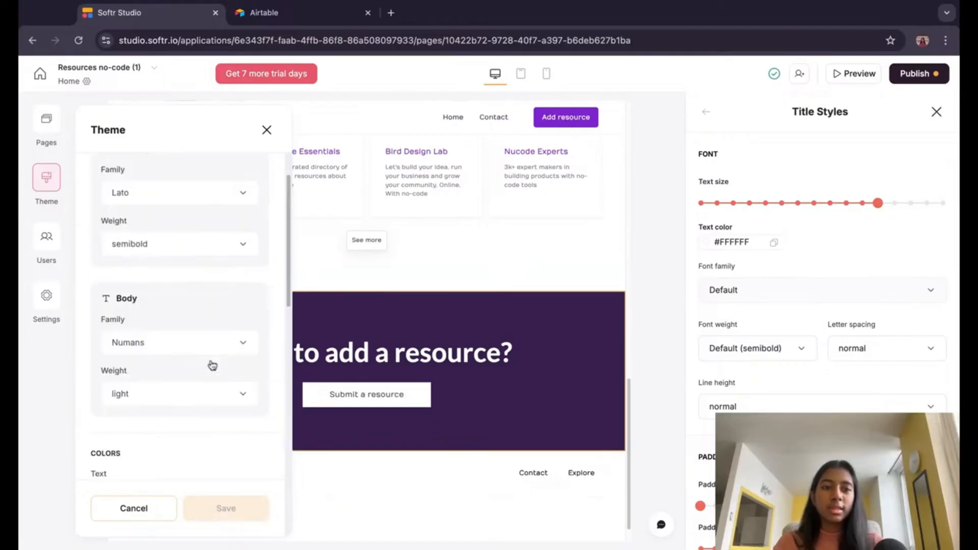
click(207, 252)
text(publi)
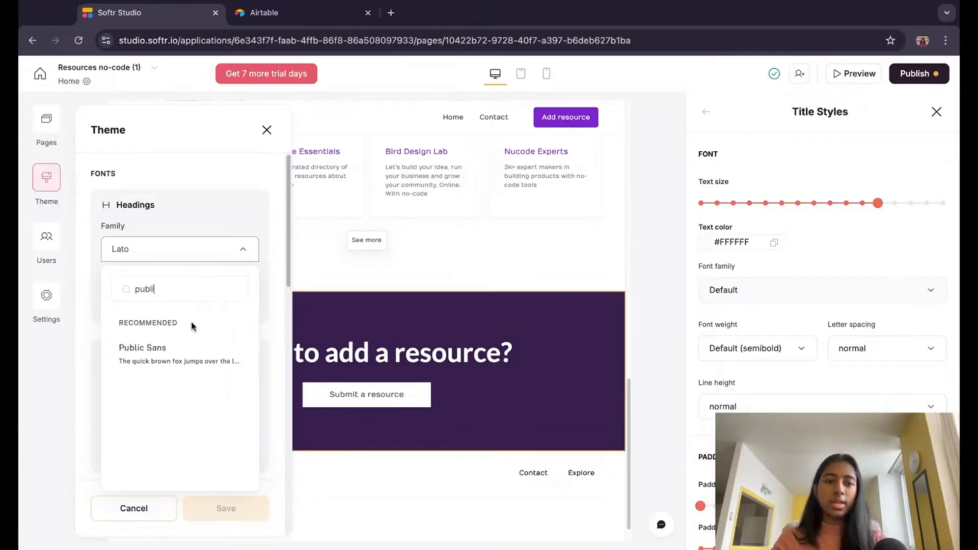
click(193, 348)
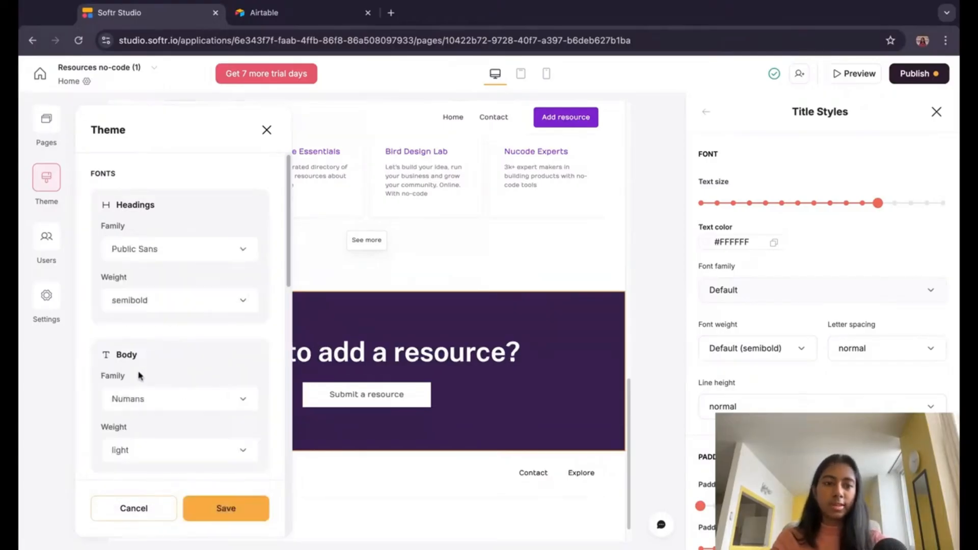
Step: Set the theme's body font family to Inter and its weight to normal
click(154, 399)
scroll(163, 401, down, 3)
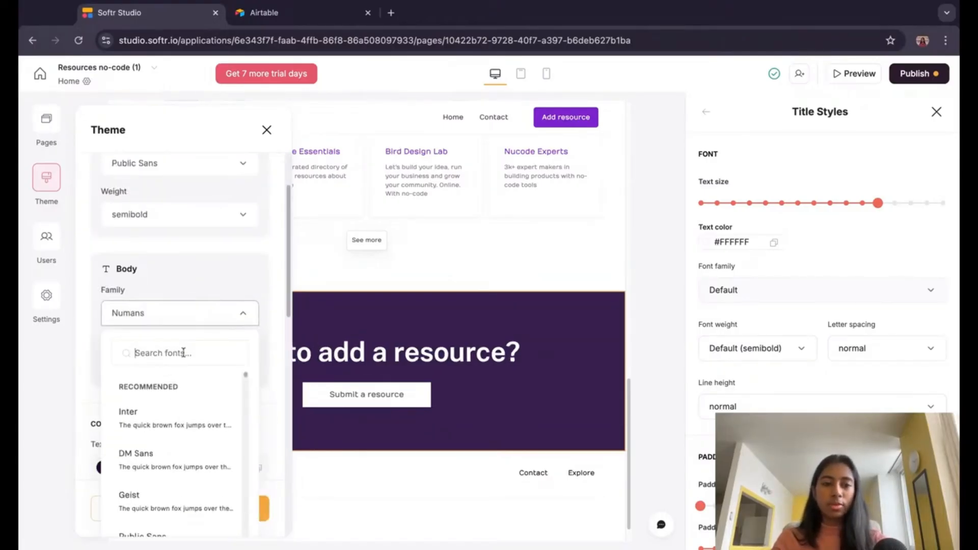
click(166, 429)
click(192, 365)
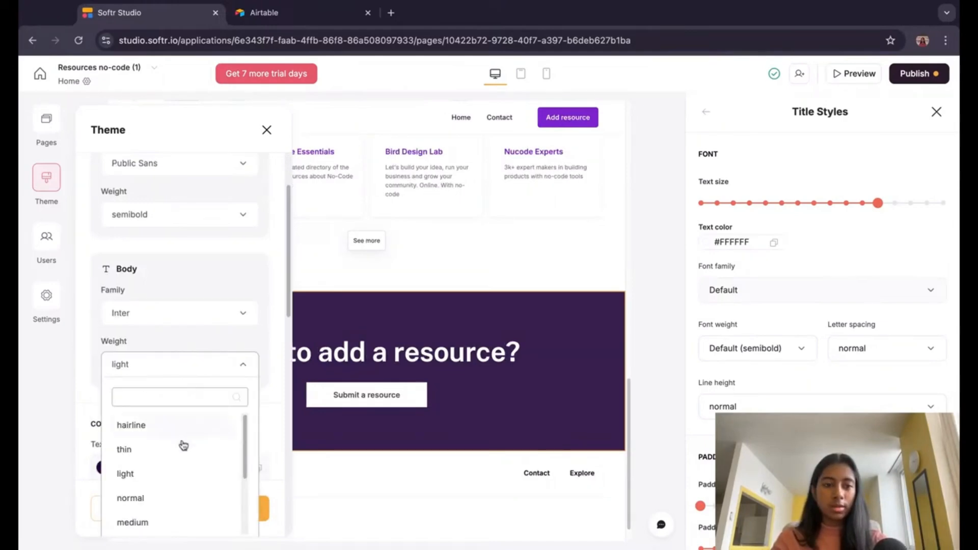
click(175, 499)
Step: Set the theme's text color to #1A1A1A
scroll(200, 437, down, 5)
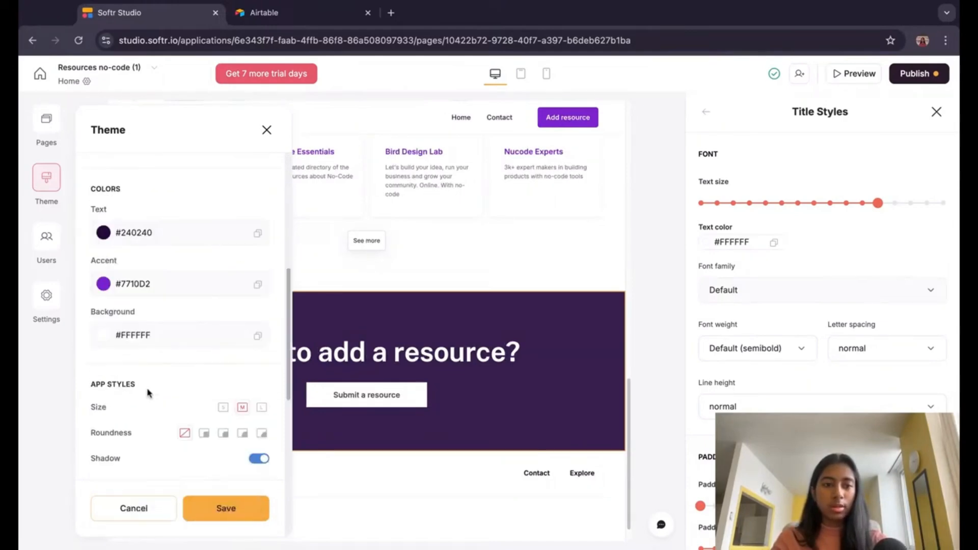
click(144, 232)
text(#1a1a1a)
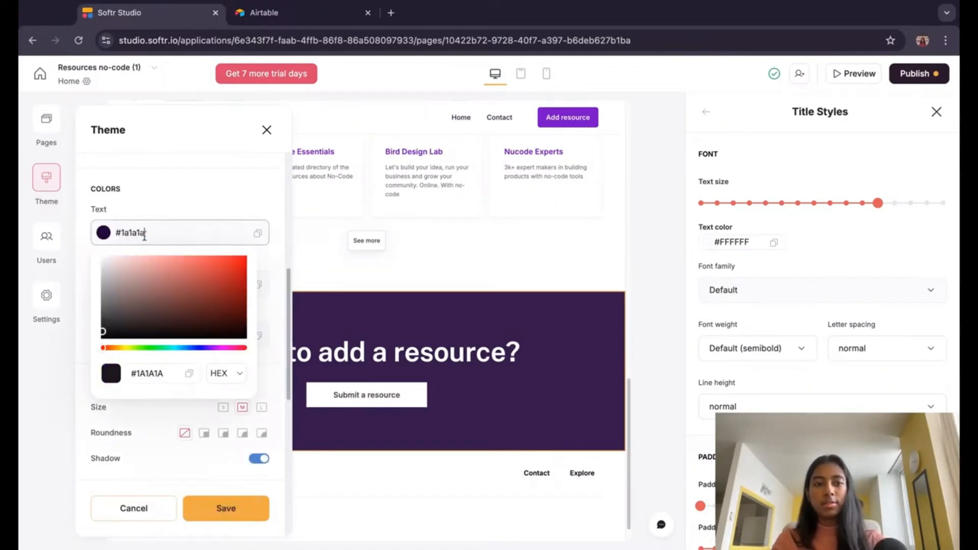
Step: Set the theme's accent color to #0E05F8 and save the theme
click(205, 209)
click(133, 288)
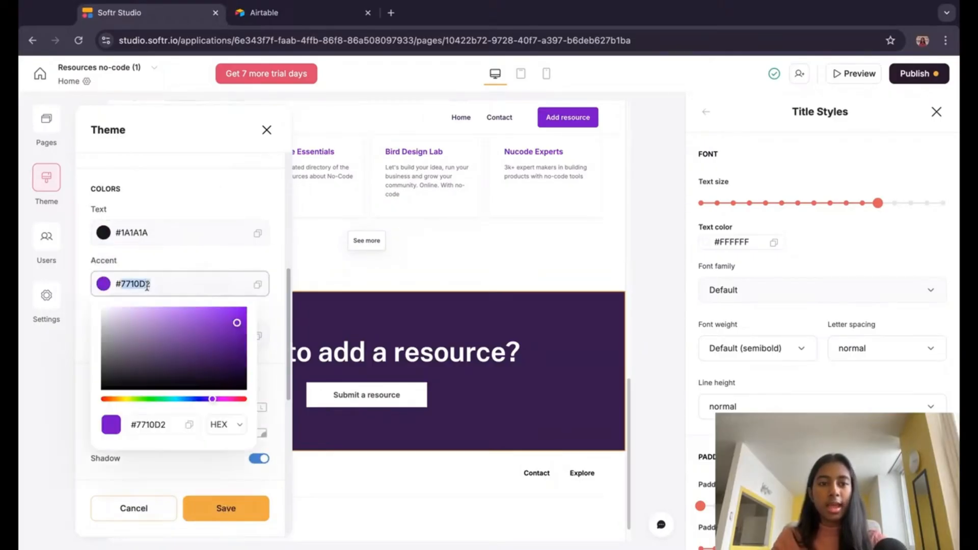
text(0E05F8)
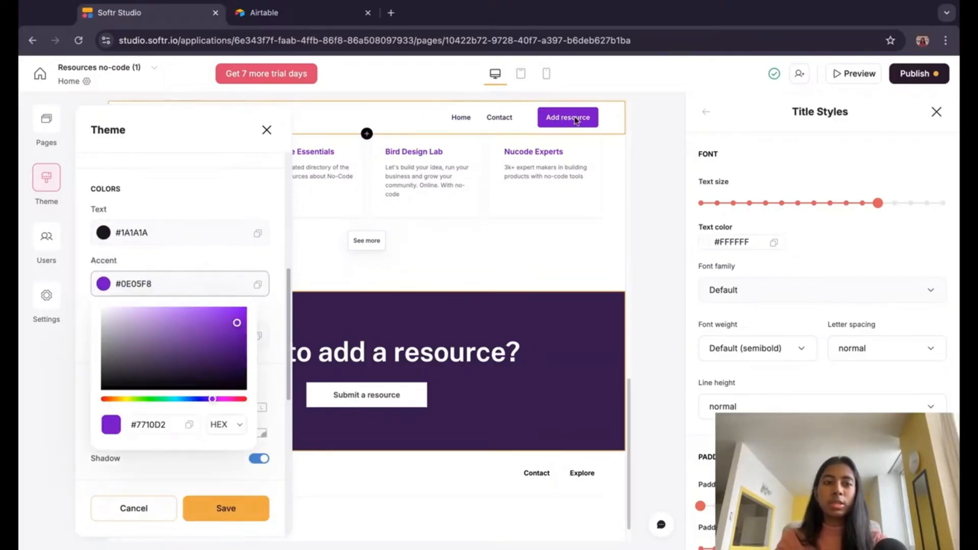
click(252, 510)
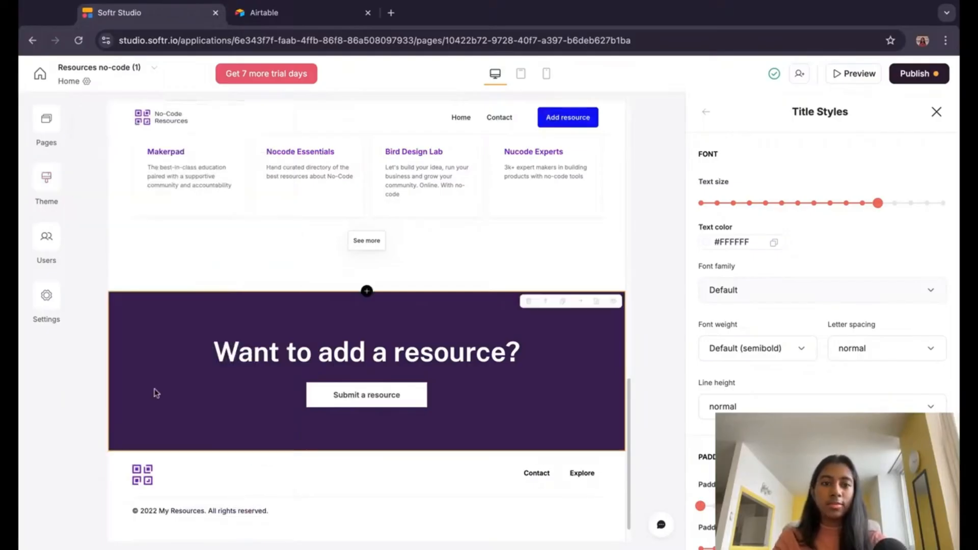
Step: Examine the header, hero, email capture and resource list blocks on the Home page with the updated theme styling
scroll(478, 240, down, 1)
scroll(477, 241, up, 8)
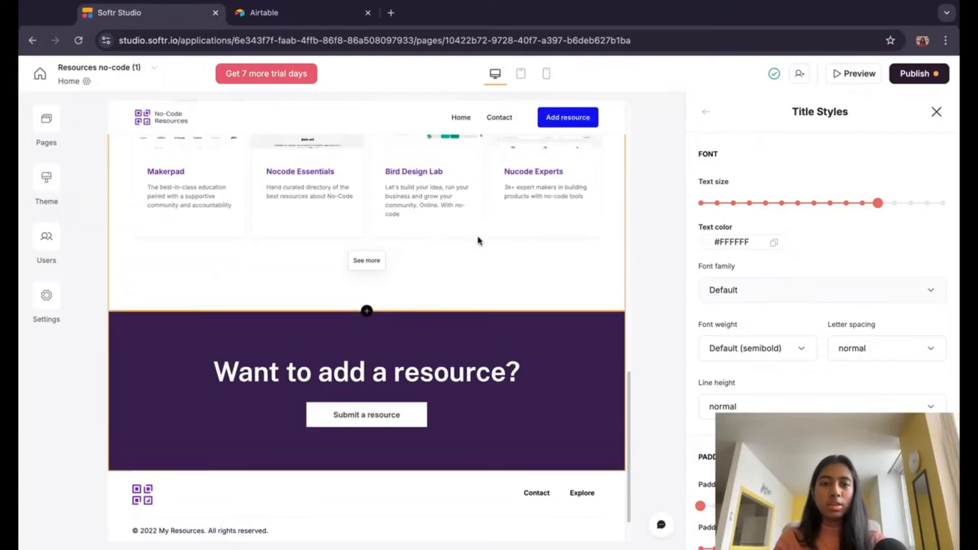
scroll(478, 240, up, 10)
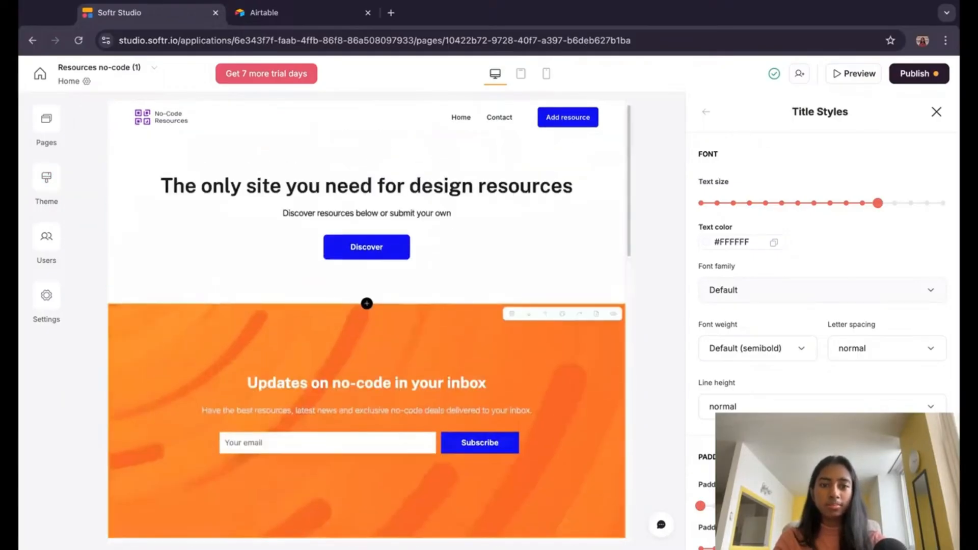
scroll(483, 227, up, 1)
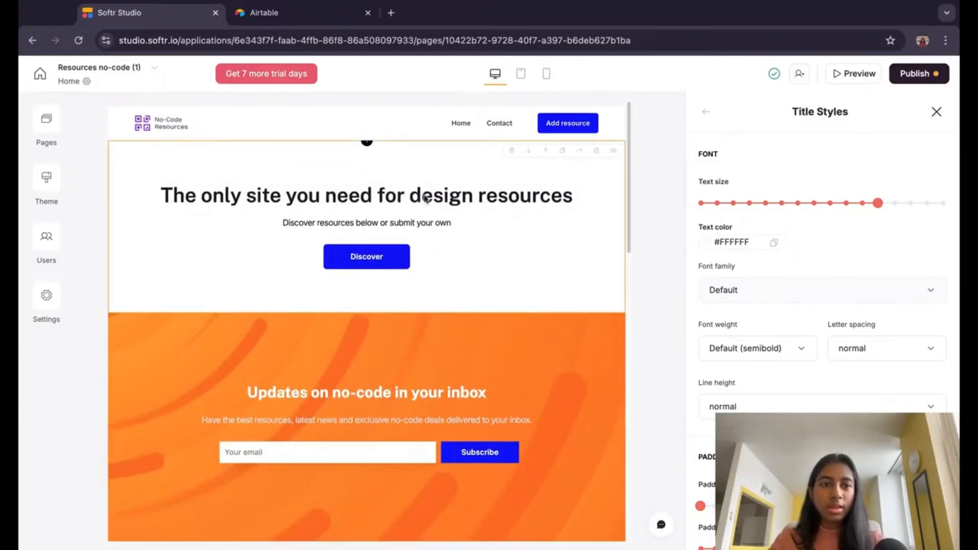
scroll(448, 268, down, 6)
click(426, 406)
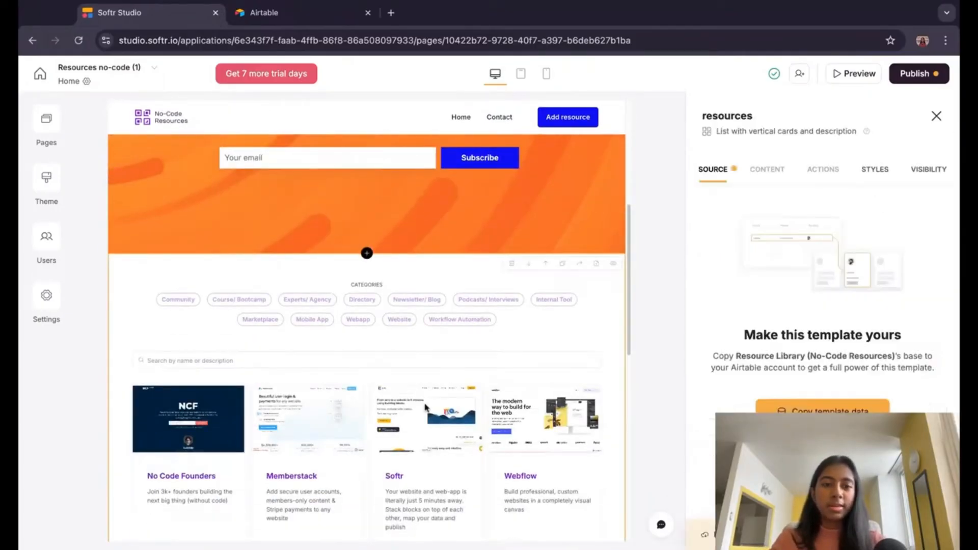
scroll(524, 295, up, 6)
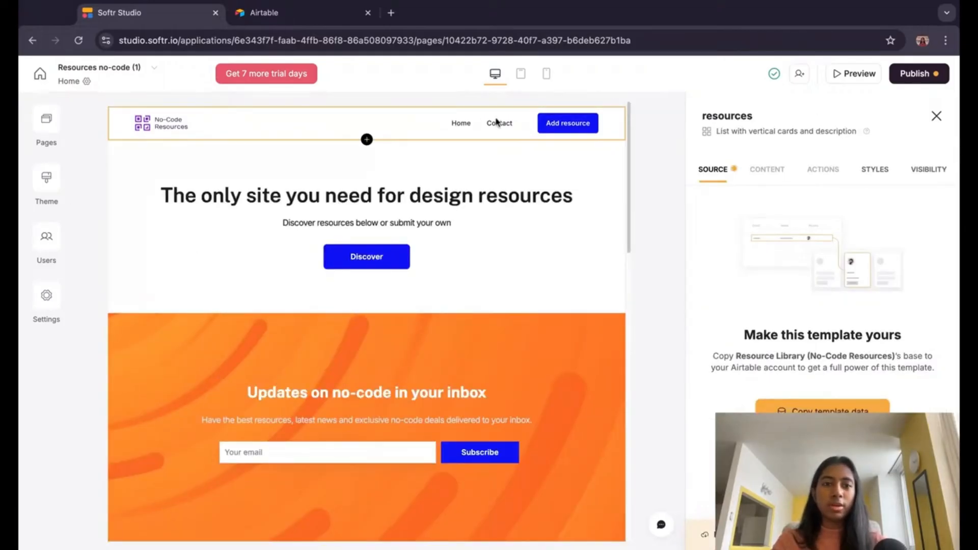
scroll(502, 452, down, 3)
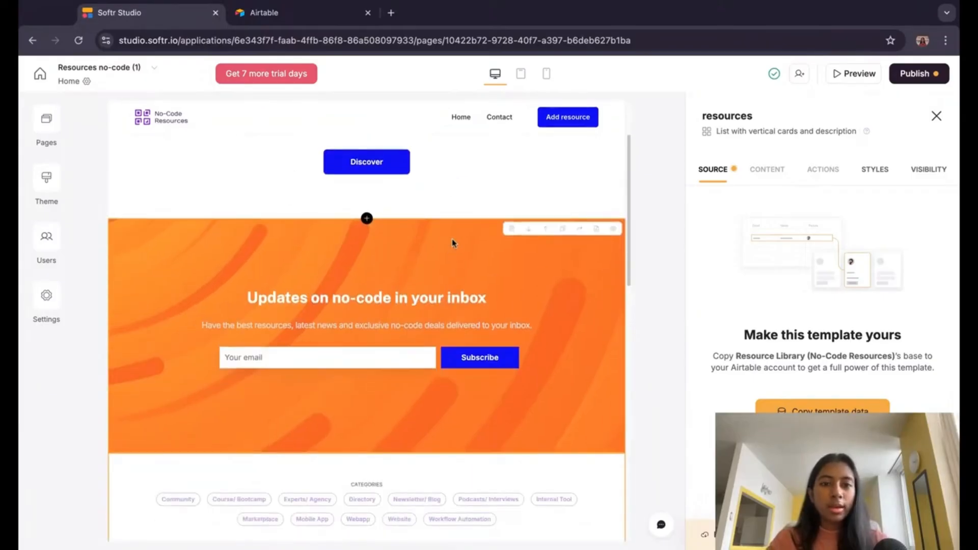
scroll(453, 243, up, 2)
click(498, 244)
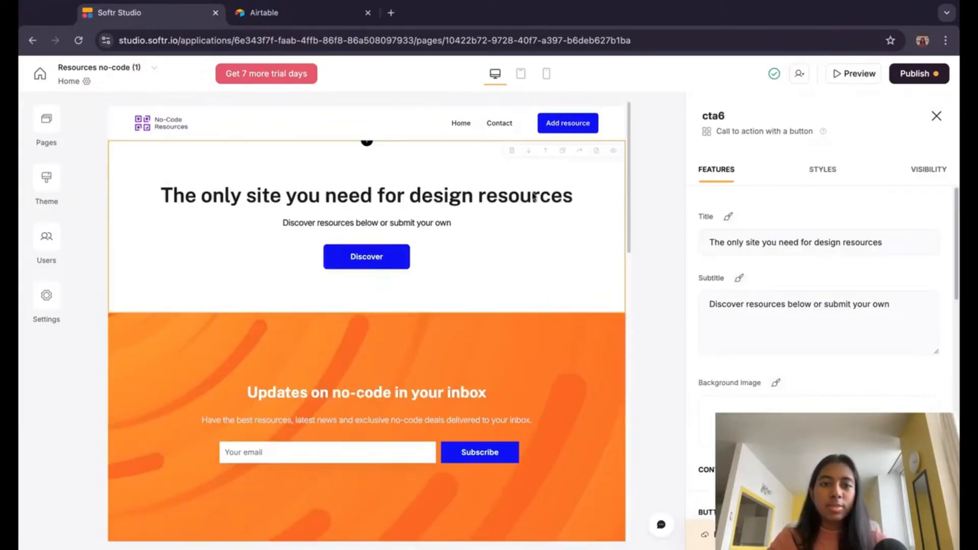
Step: Delete the orange "Updates on no-code in your inbox" email capture block from the Home page
scroll(545, 273, down, 2)
click(471, 346)
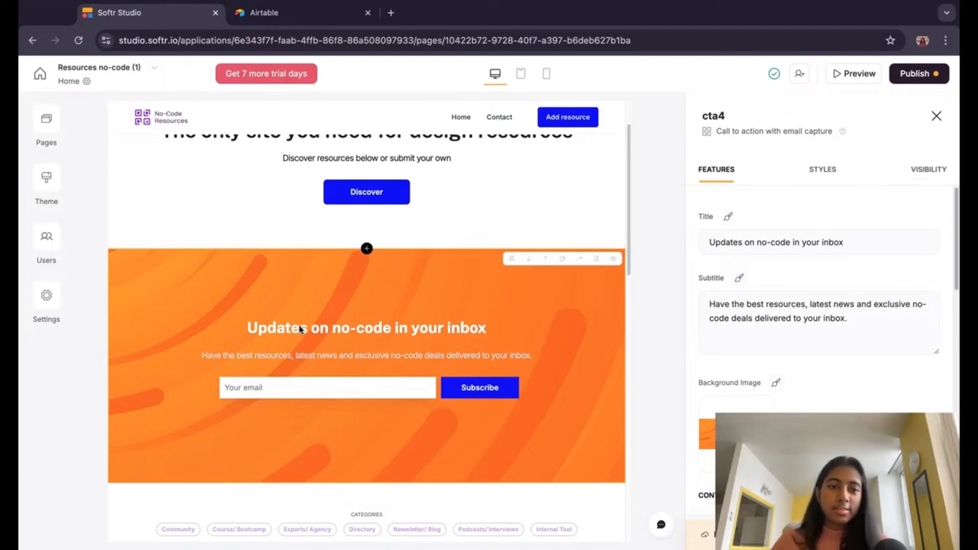
click(511, 259)
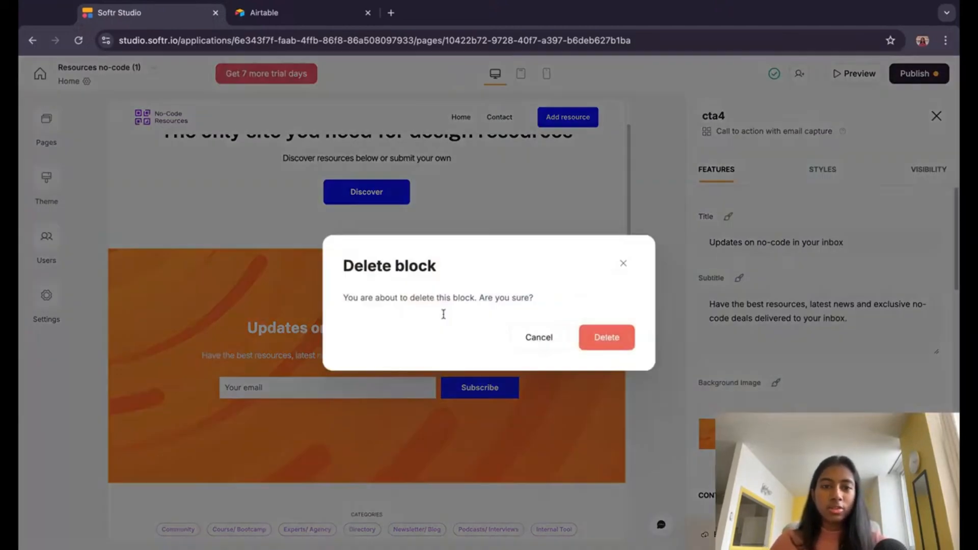
click(600, 336)
Step: Open the source settings of the resources list block that holds the category tags and cards
scroll(869, 375, down, 15)
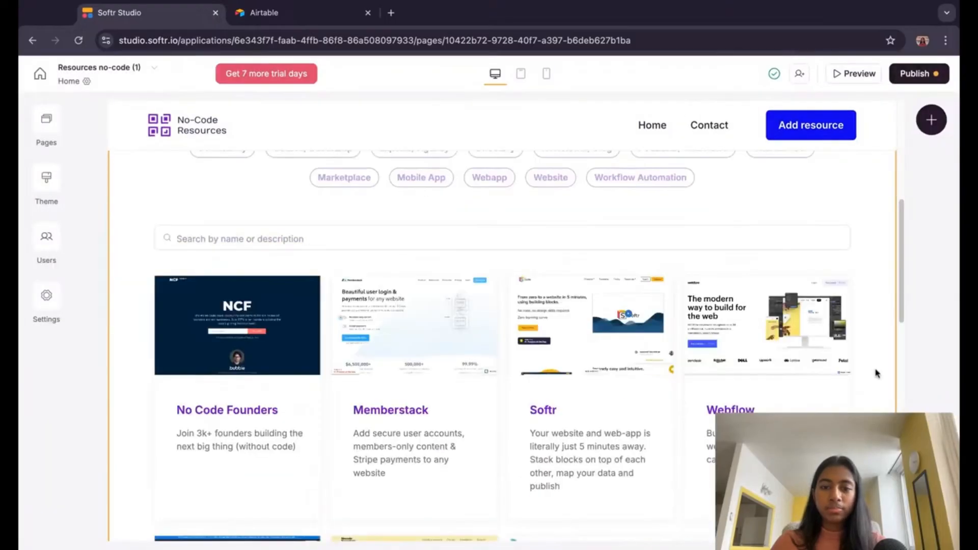
scroll(591, 271, up, 15)
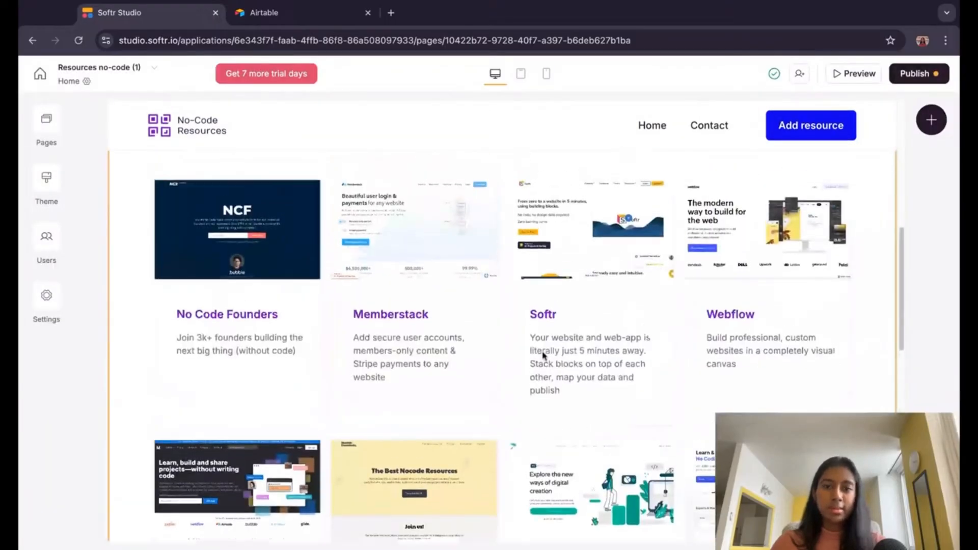
scroll(616, 338, up, 2)
click(586, 317)
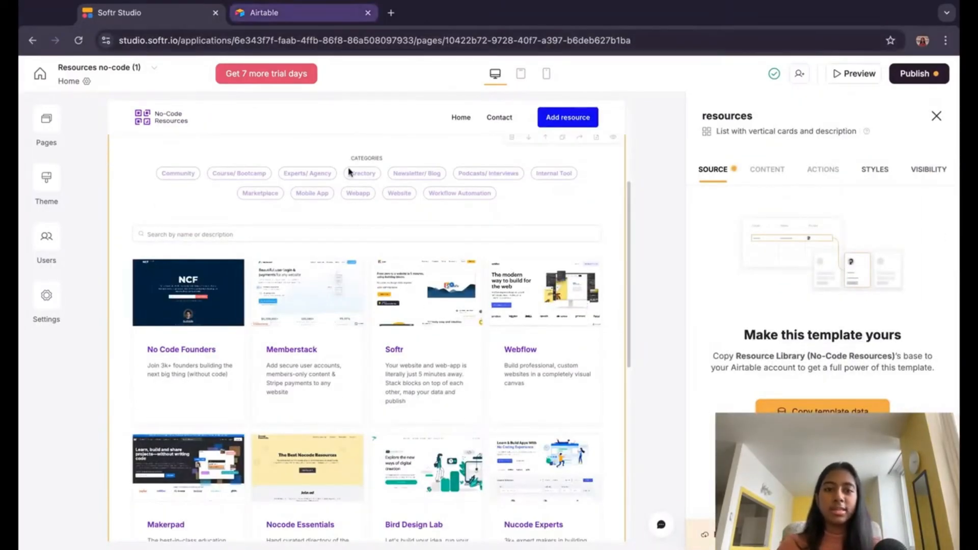
scroll(382, 311, up, 3)
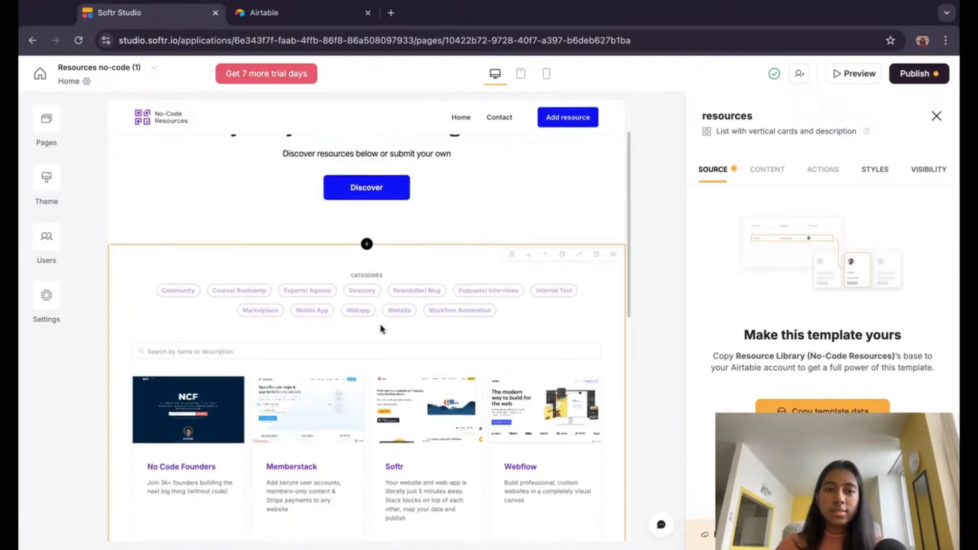
scroll(407, 296, down, 2)
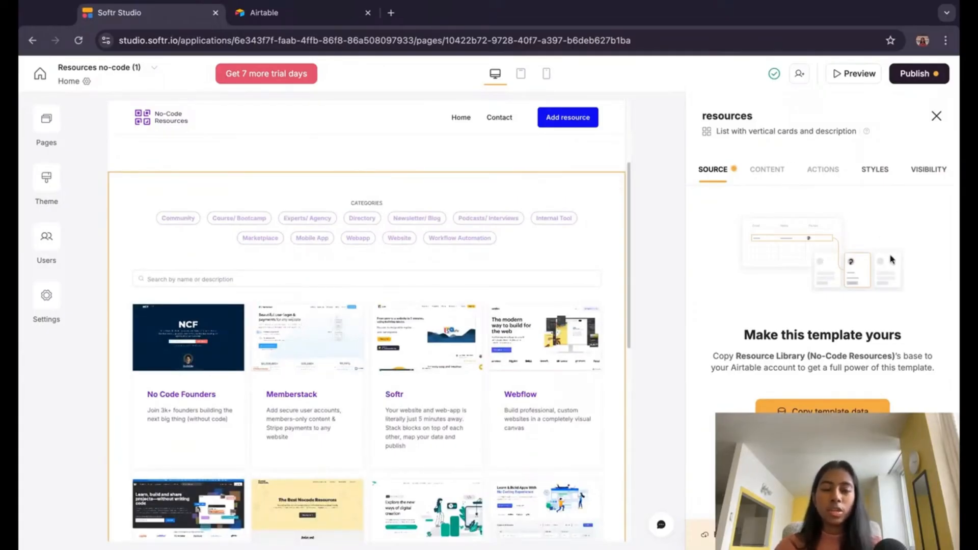
Step: Copy the Resource Library template data through the connected Airtable account and add the base to My First Workspace
click(295, 19)
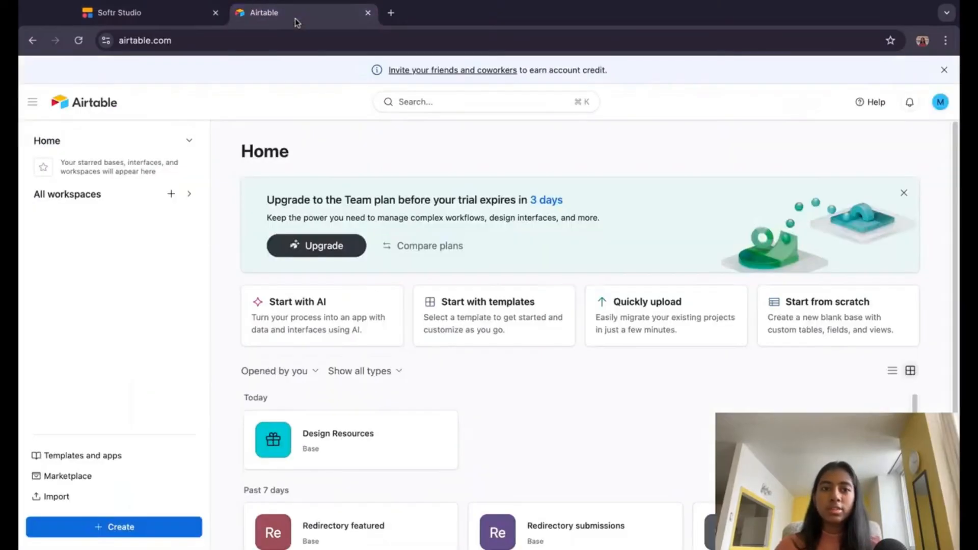
click(152, 7)
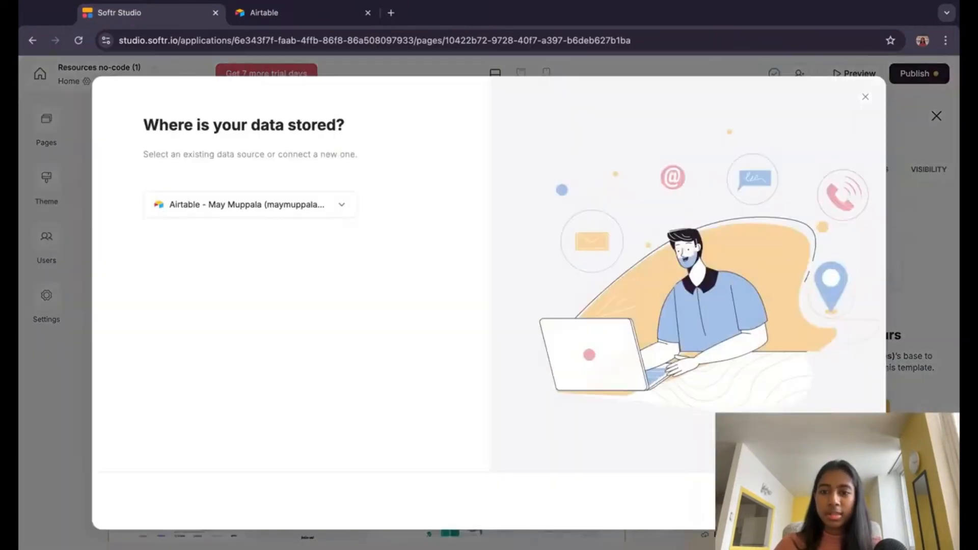
click(312, 212)
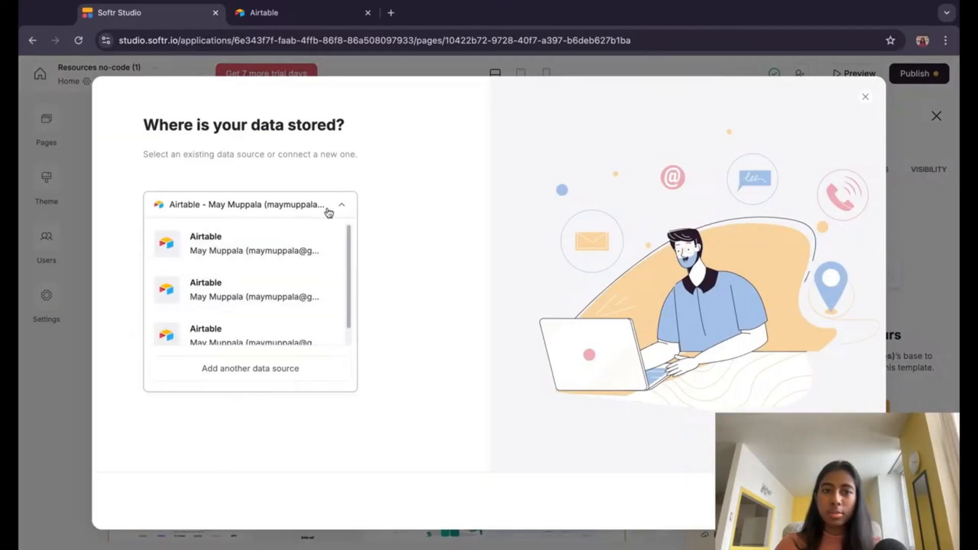
click(328, 210)
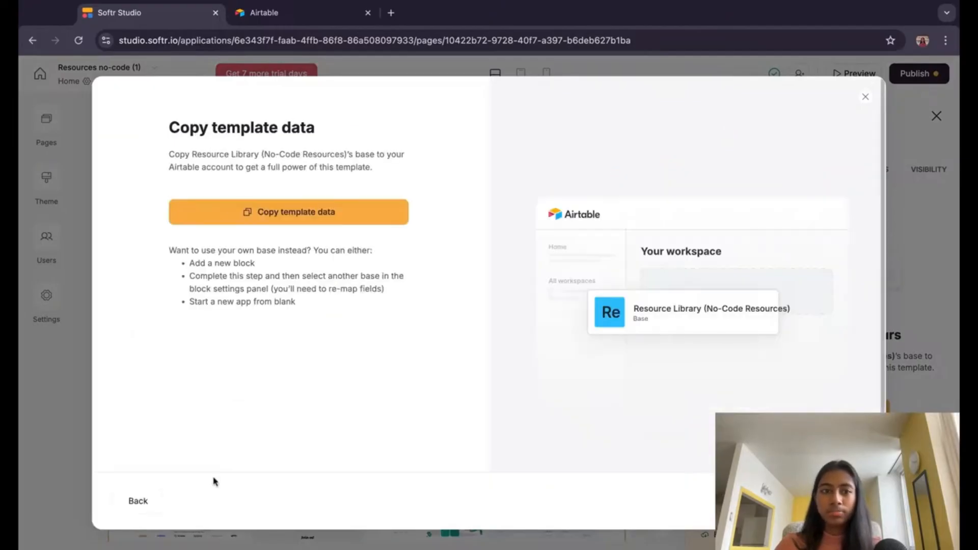
click(319, 225)
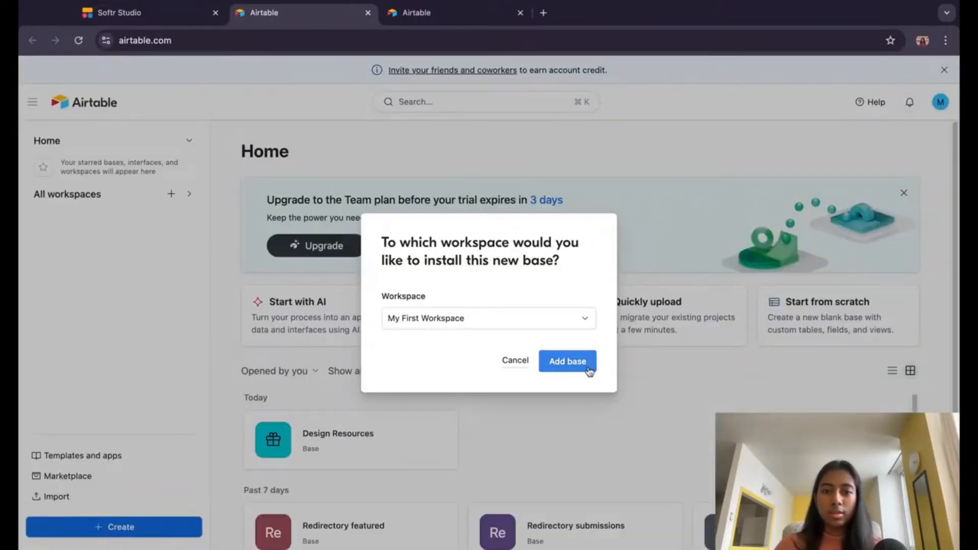
click(567, 361)
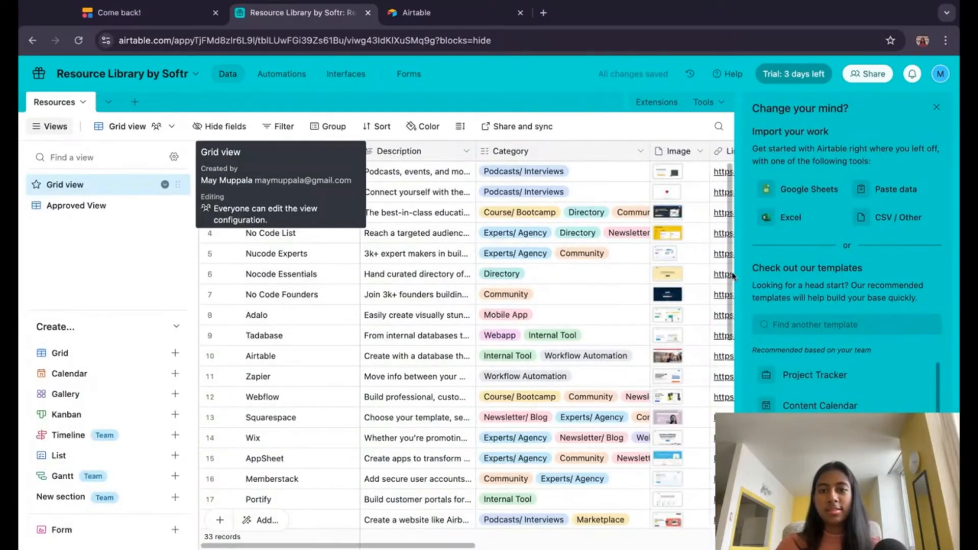
Step: Dismiss the import and template suggestions in the newly added Resource Library by Softr base
click(936, 107)
click(390, 300)
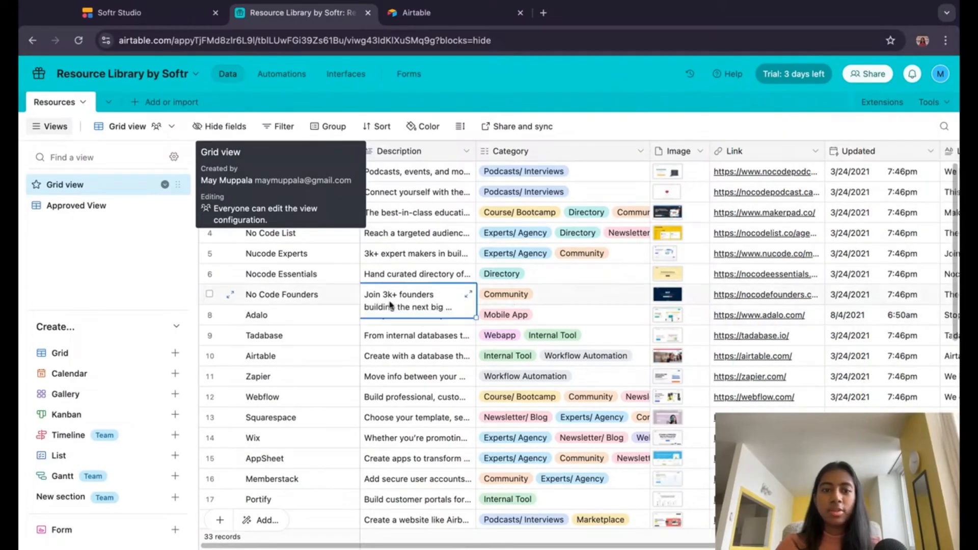
click(355, 273)
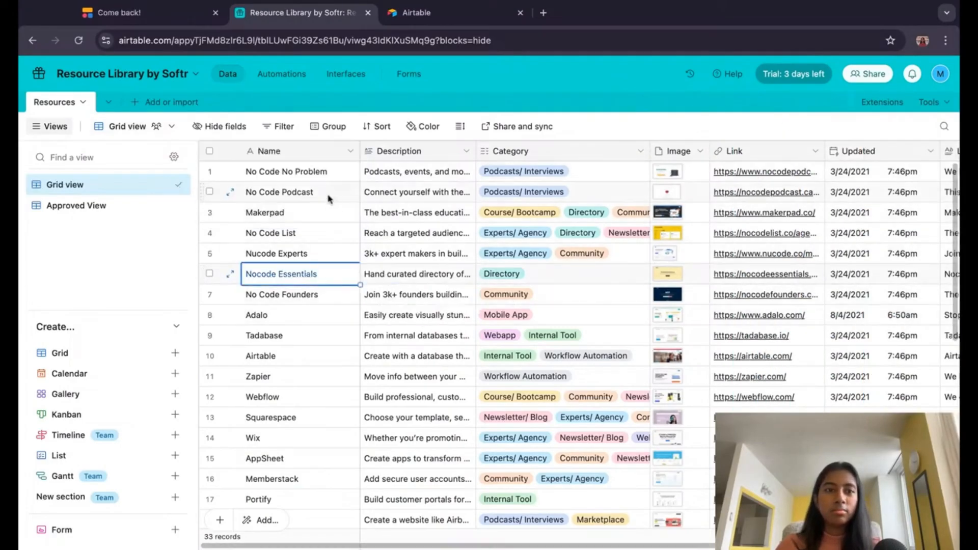
Step: Return to Softr, finish the data sync setup and open the resources list block's source settings
click(158, 19)
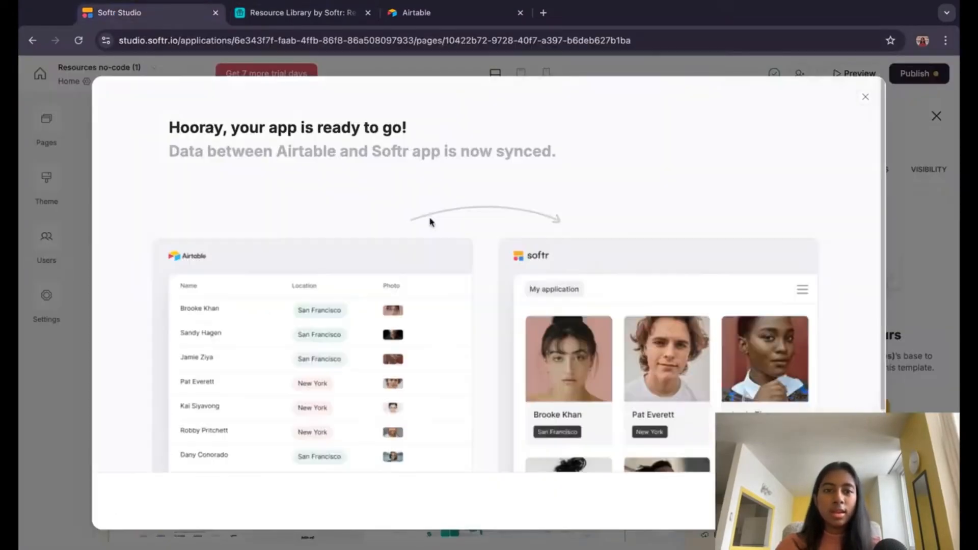
click(817, 501)
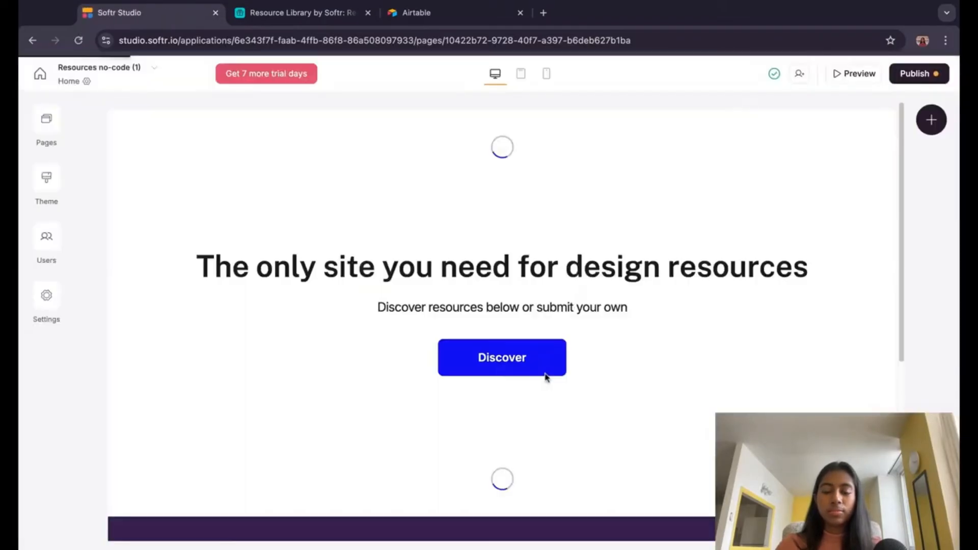
scroll(679, 315, down, 7)
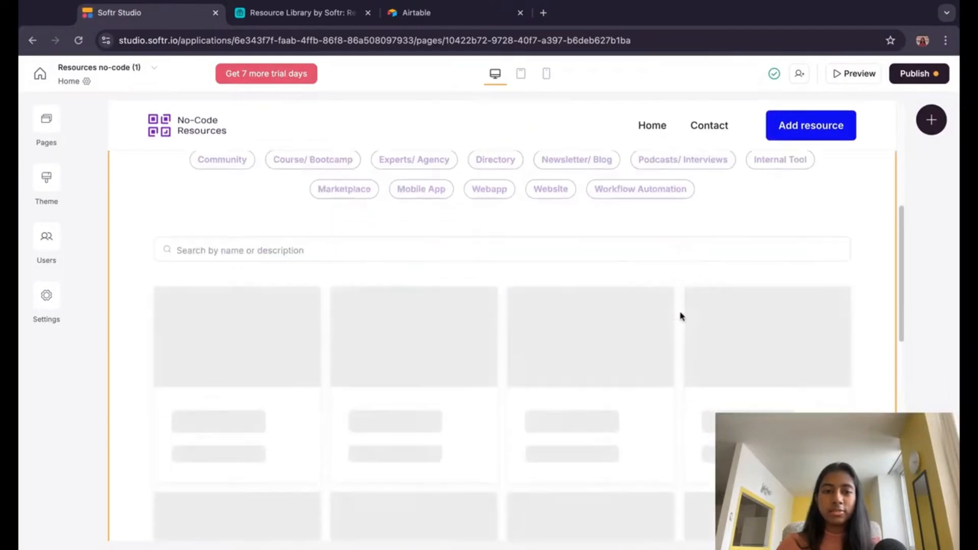
click(464, 304)
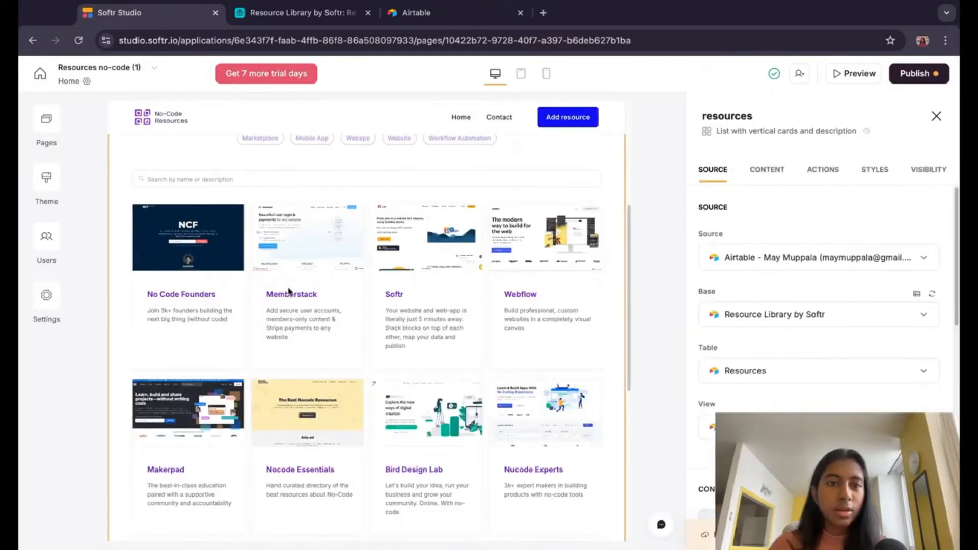
Step: Switch to the Resource Library by Softr base in Airtable and rename the No Code Founders record as "Design resources"
click(298, 12)
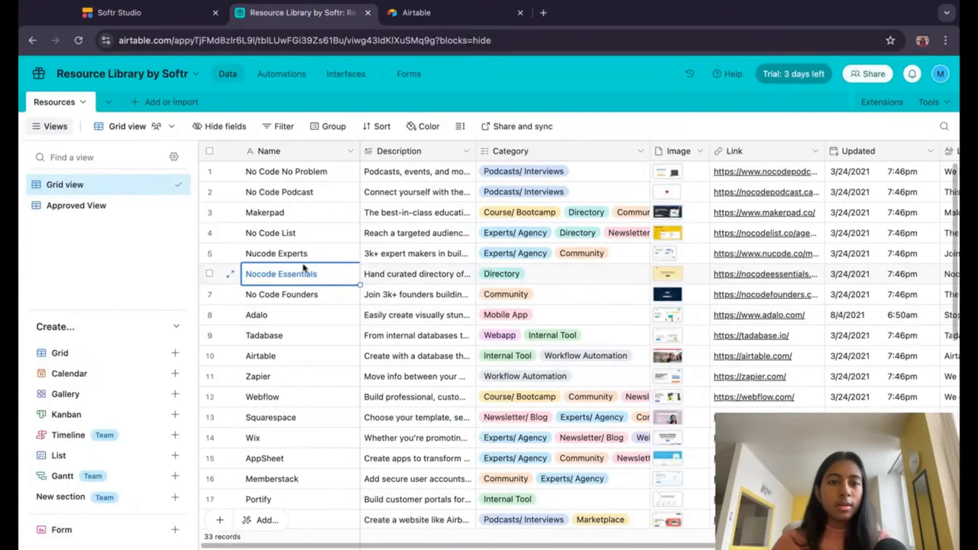
click(304, 297)
double_click(303, 299)
triple_click(331, 295)
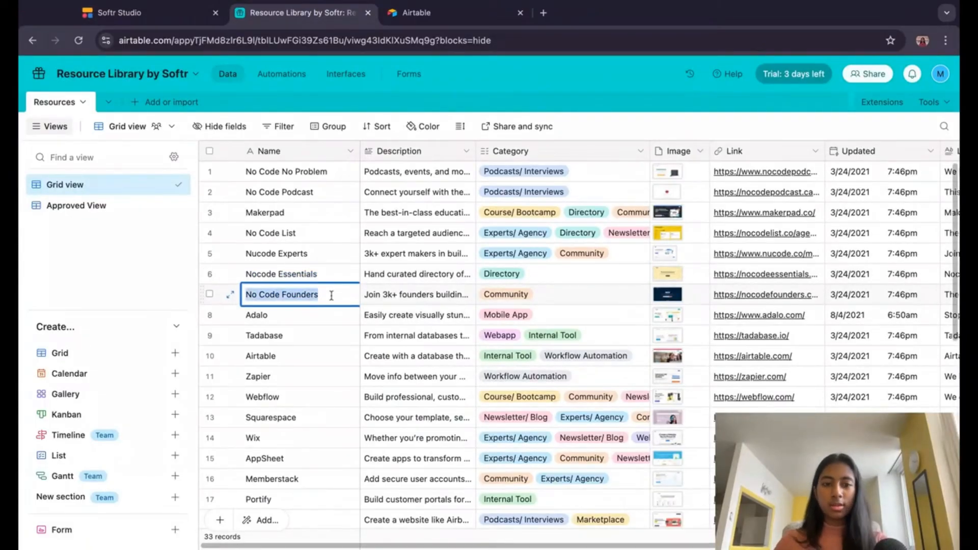
text(Design resources)
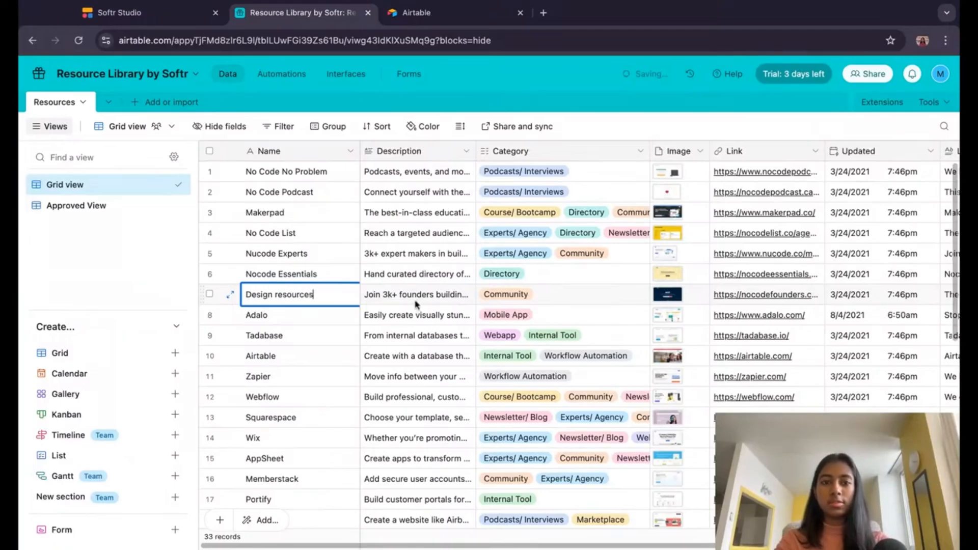
Step: Replace the Design resources record's description with "Join for design resources and discover new ones"
double_click(417, 298)
key(super+a)
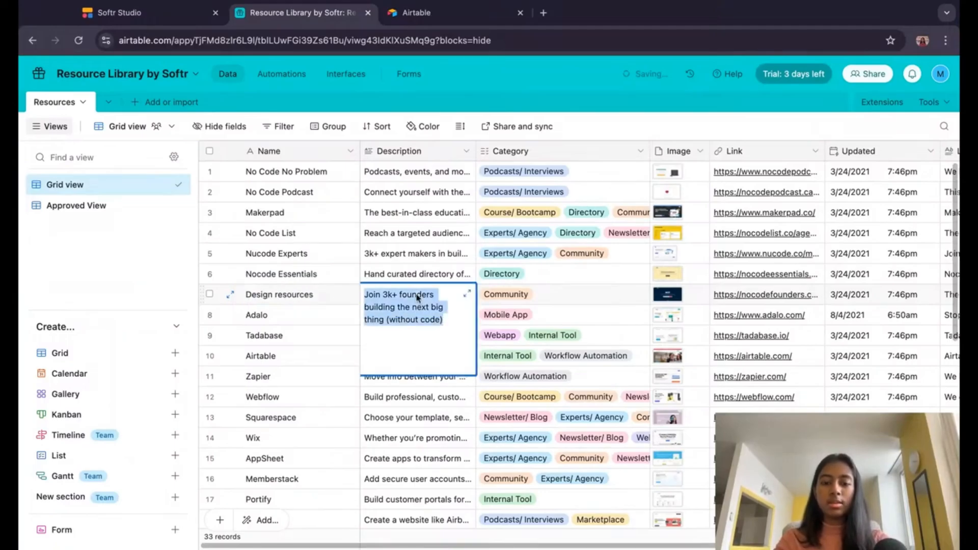
text(Join fo)
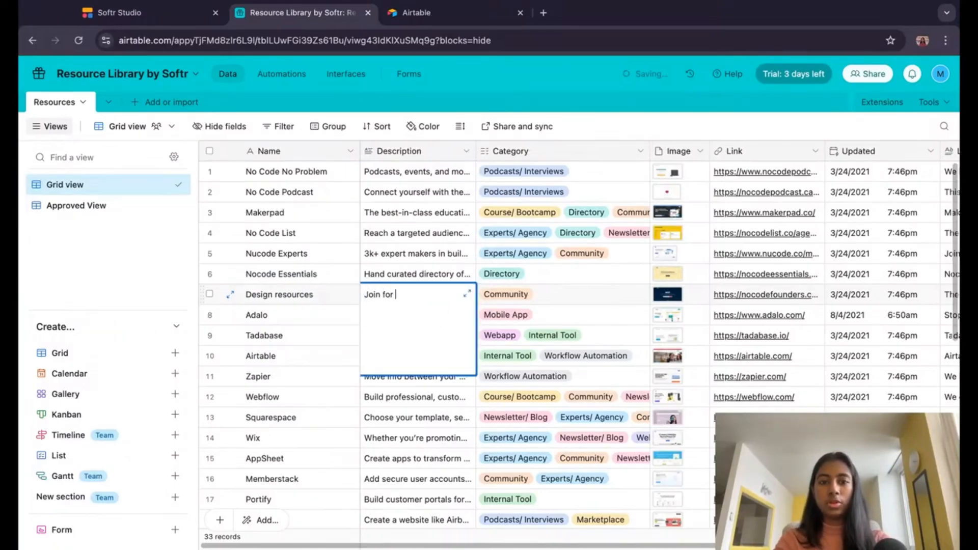
text(resources and discover new ones)
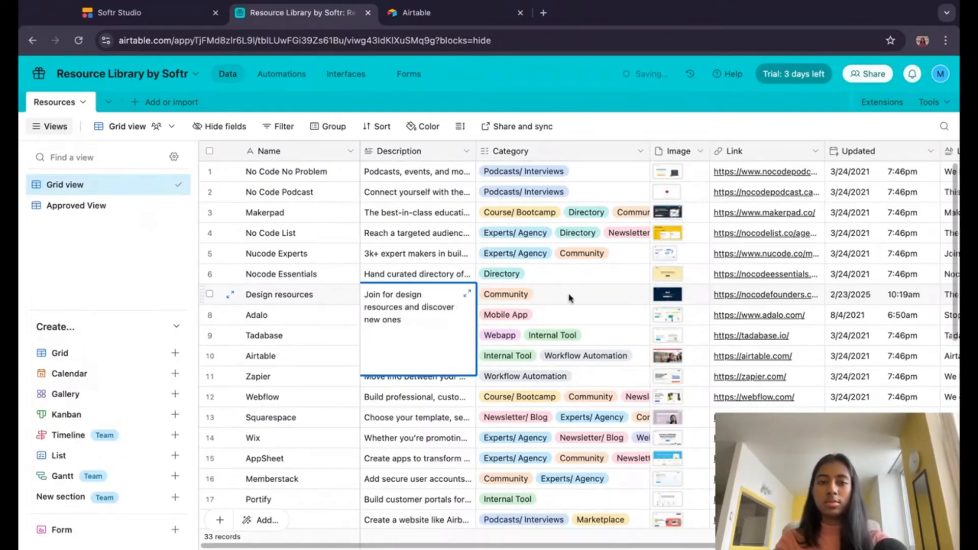
Step: Finish the description edit, switch to Softr, reload the page and check the resource cards on the Home page
click(570, 298)
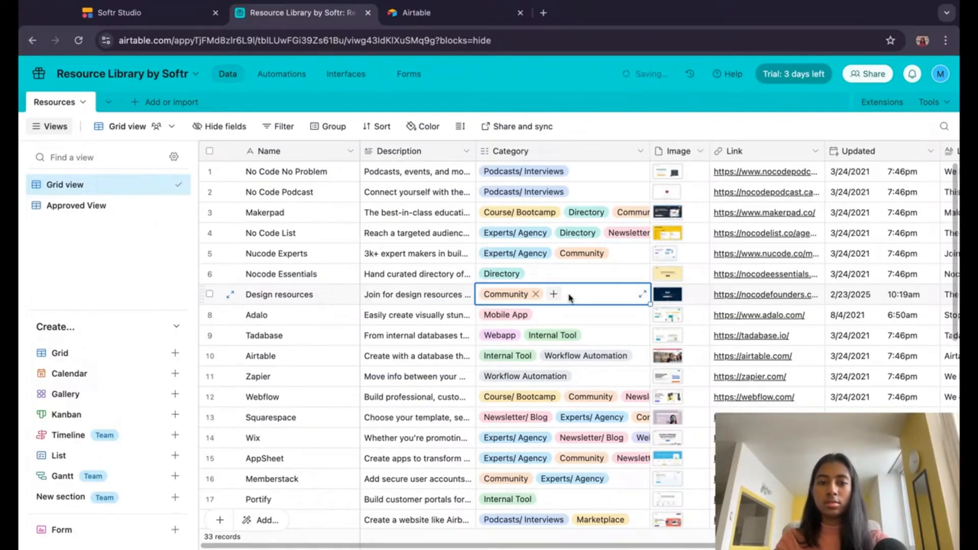
click(144, 15)
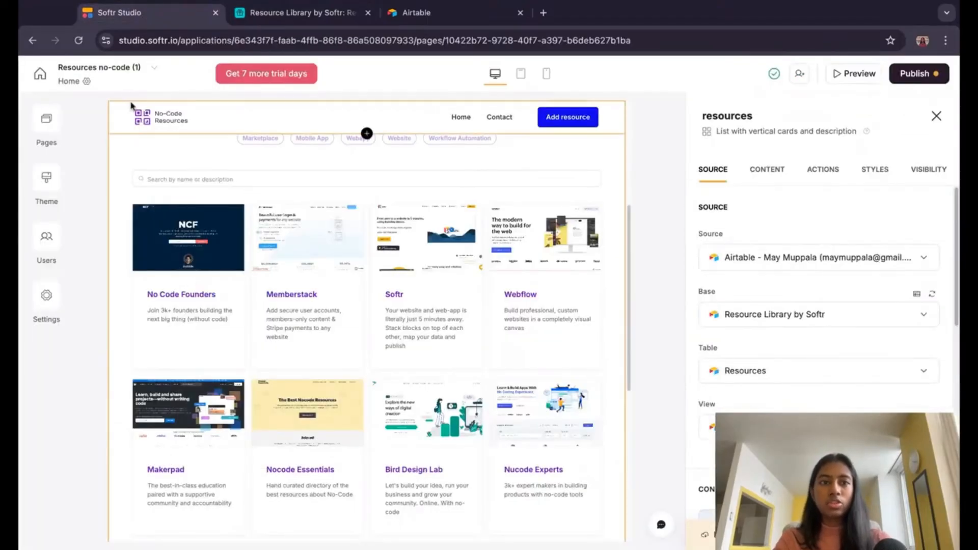
click(78, 41)
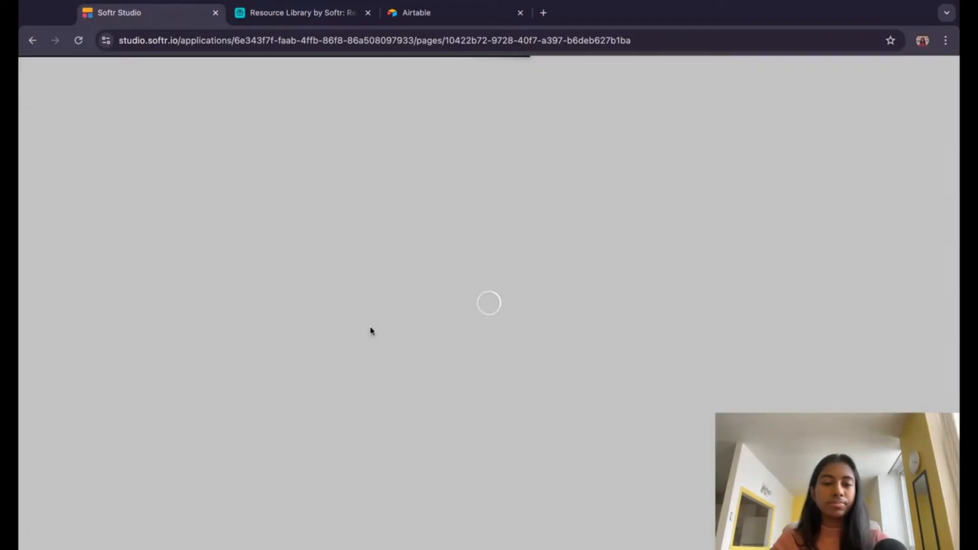
scroll(371, 331, down, 5)
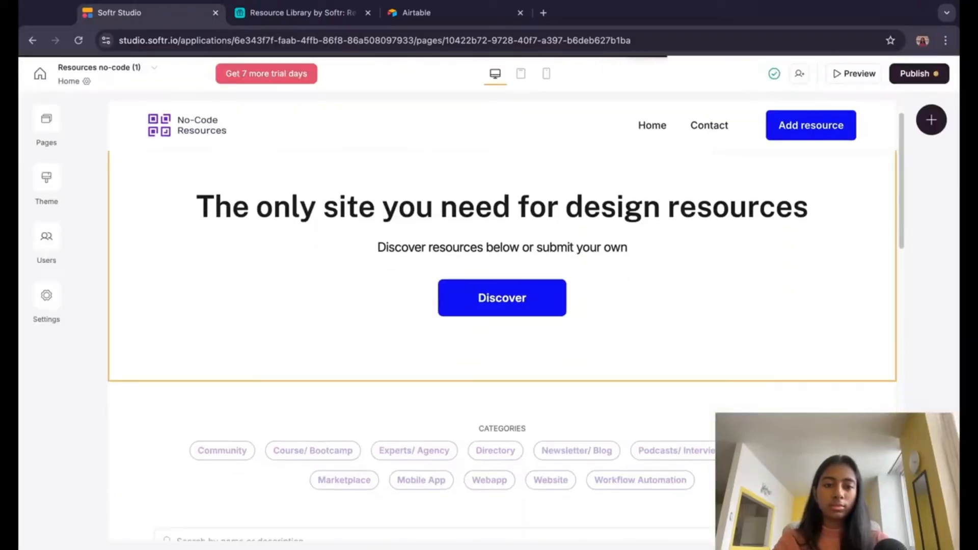
scroll(502, 347, down, 2)
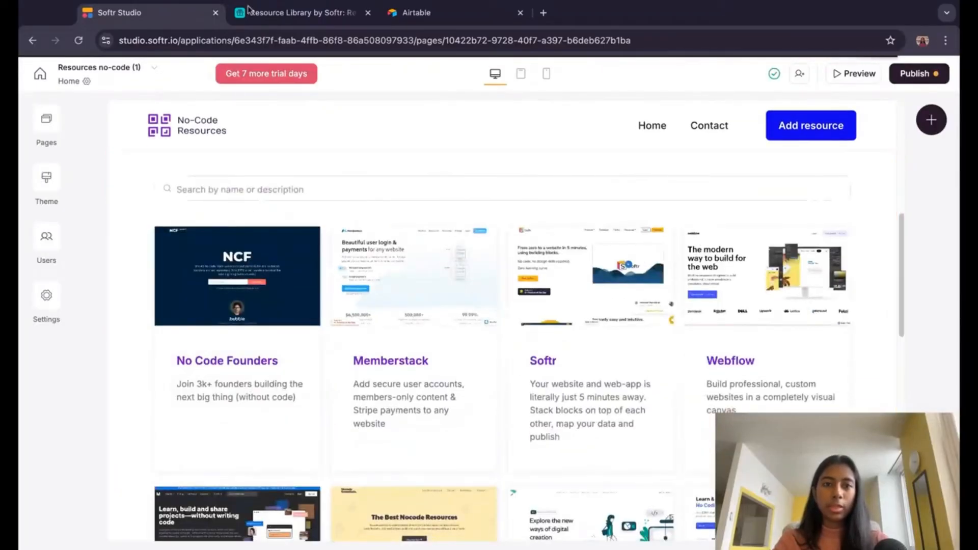
Step: Compare the Airtable records with the Softr resources list block and check the block's Base setting
click(310, 18)
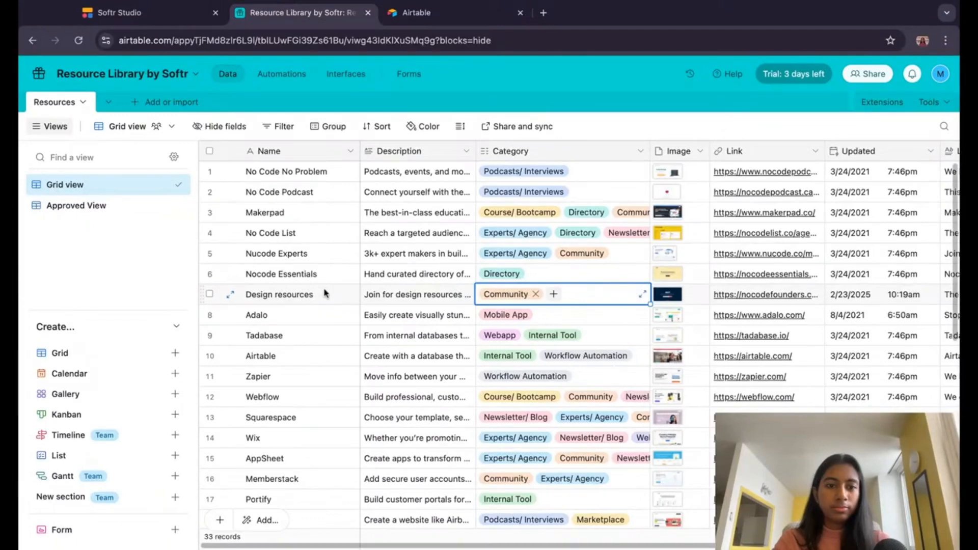
click(157, 8)
click(301, 13)
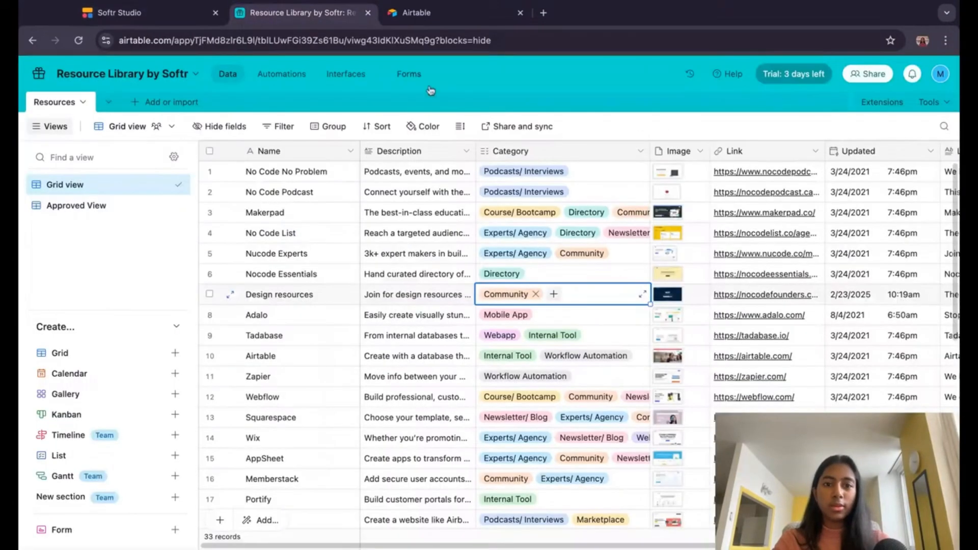
click(150, 12)
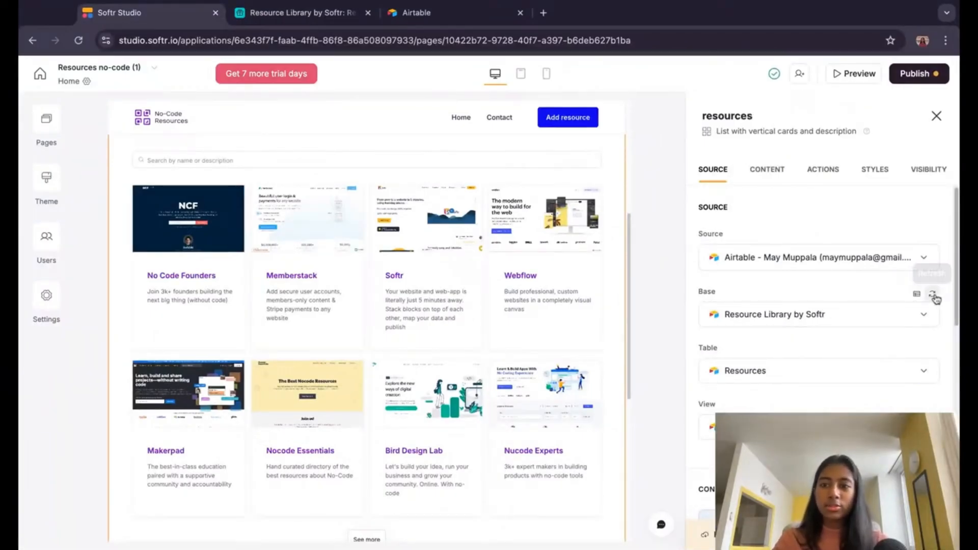
click(923, 317)
click(917, 317)
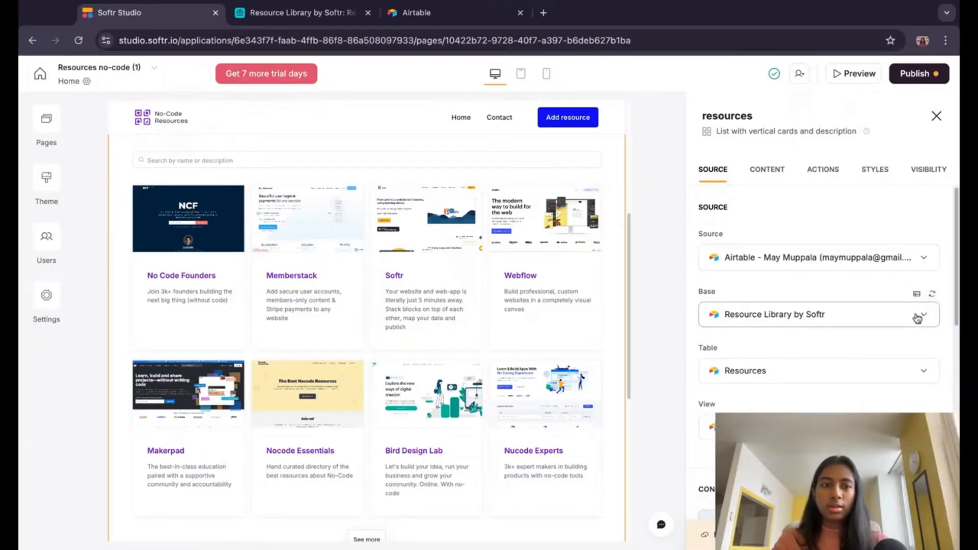
Step: Switch to Airtable and rename the Resource Library by Softr base as "Design resources workshop"
click(329, 20)
click(131, 75)
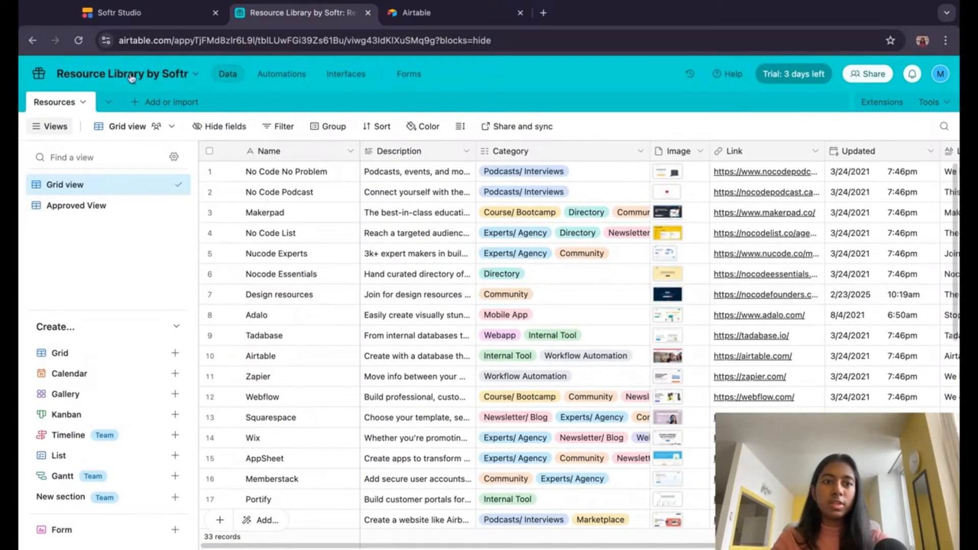
text(Design resources workshop)
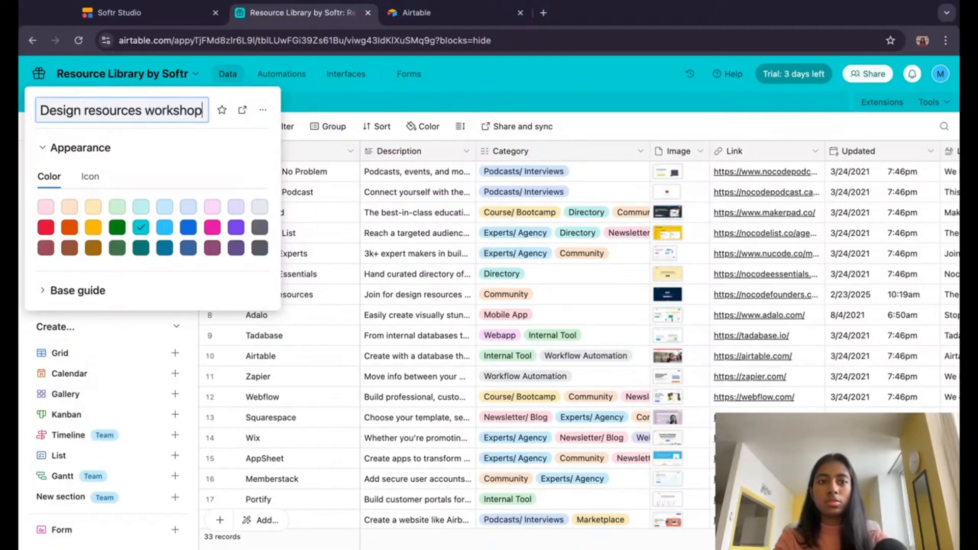
key(Return)
Step: In Softr, refresh the base list and set the resources block's source to the Design resources workshop base and Resources table
click(135, 12)
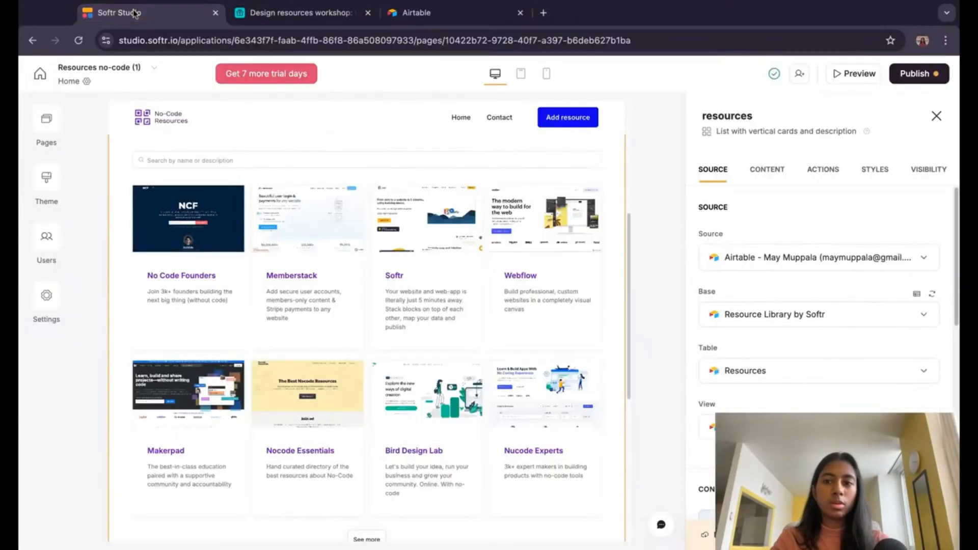
click(932, 294)
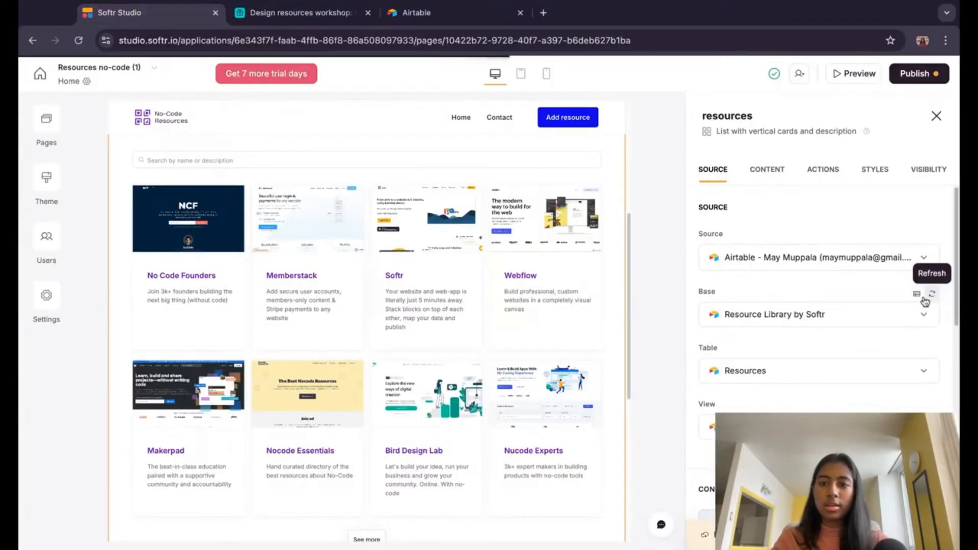
click(878, 317)
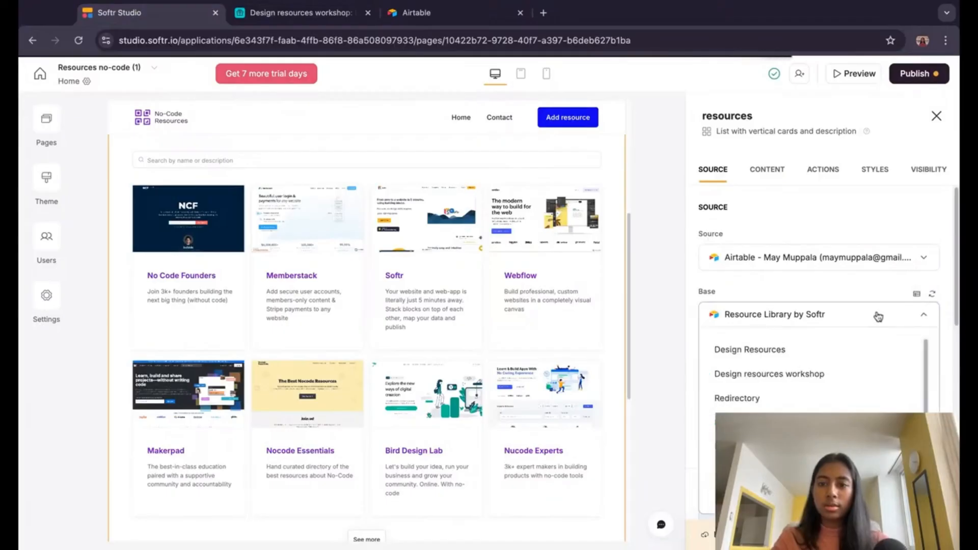
click(808, 374)
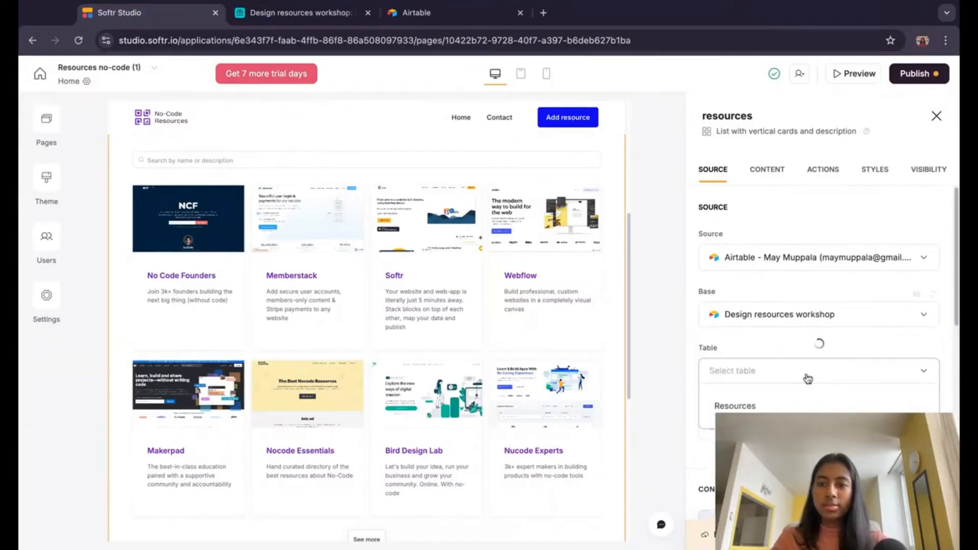
click(783, 405)
Step: Check the Resources table in Airtable, return to Softr and set the resources block's view to Grid view
click(320, 12)
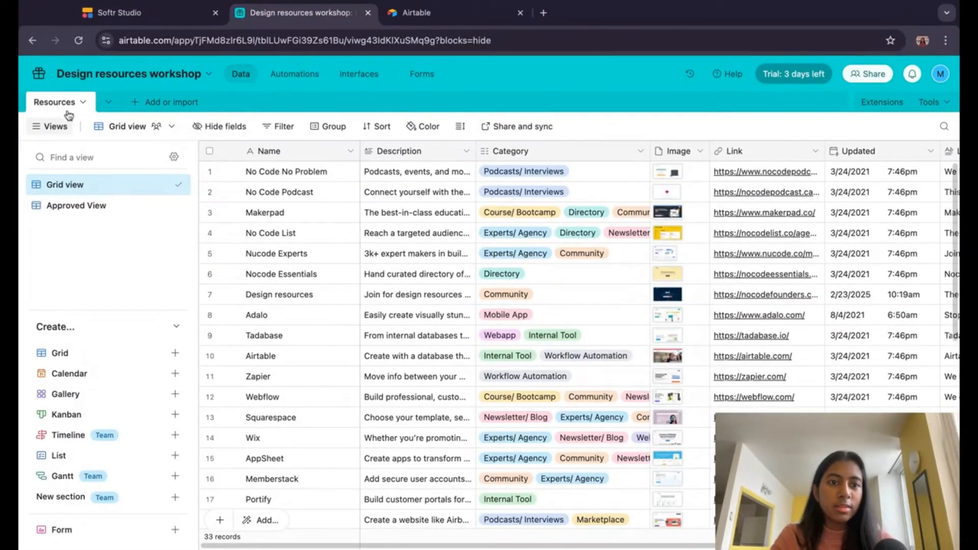
click(147, 12)
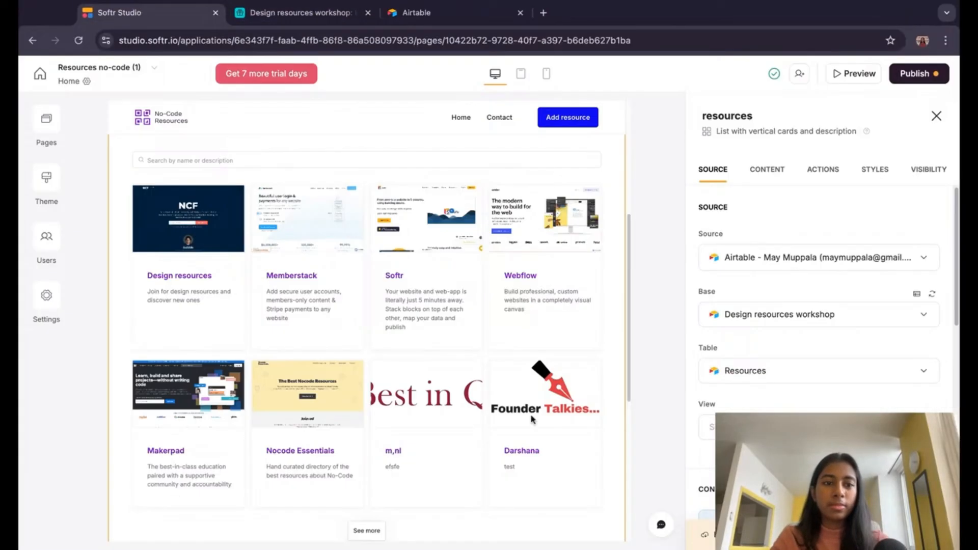
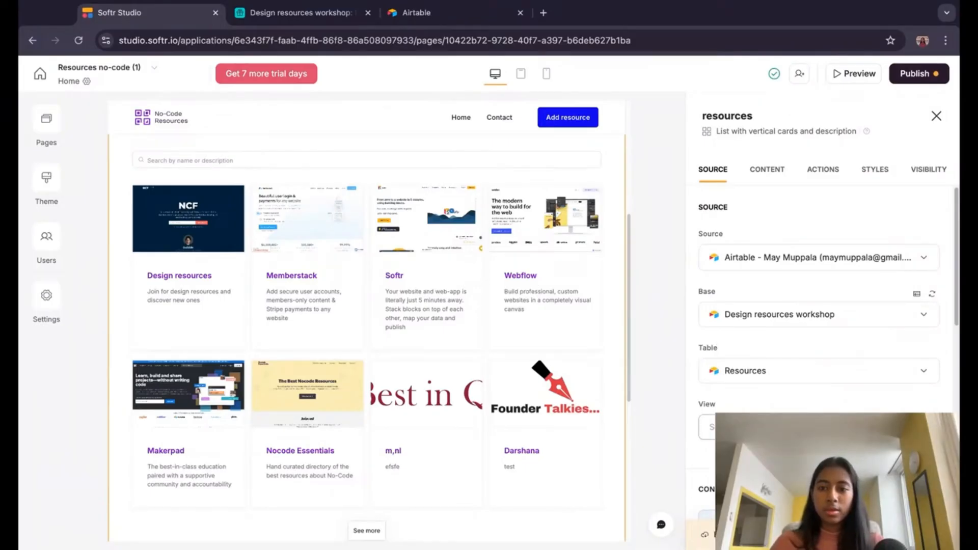
click(710, 426)
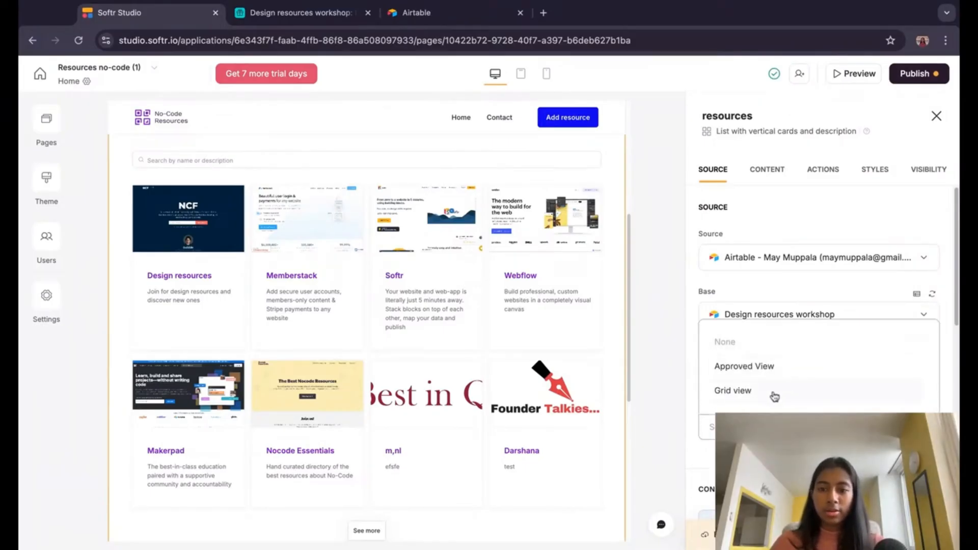
click(733, 390)
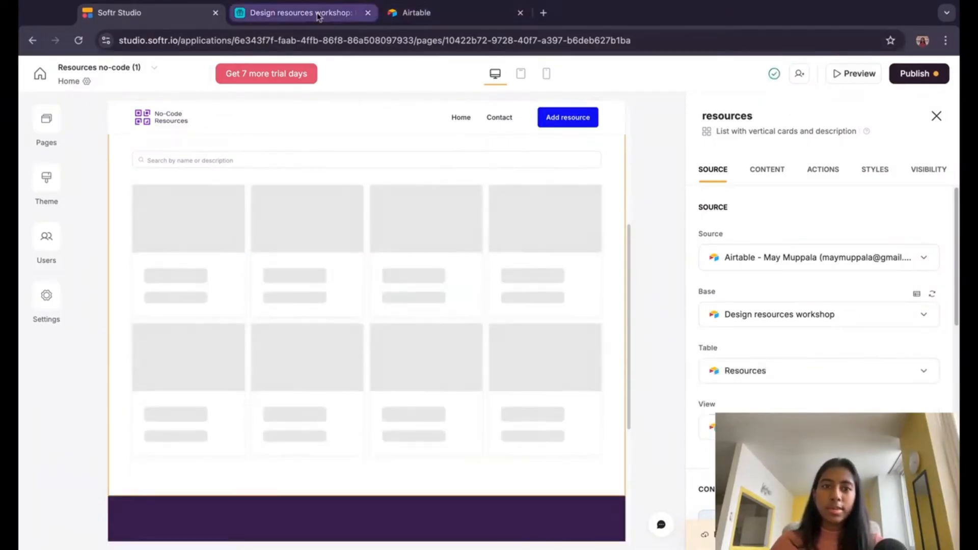
Step: Switch to Airtable, mark The Land Collective record as approved and clear that approval again
click(298, 12)
scroll(661, 316, right, 10)
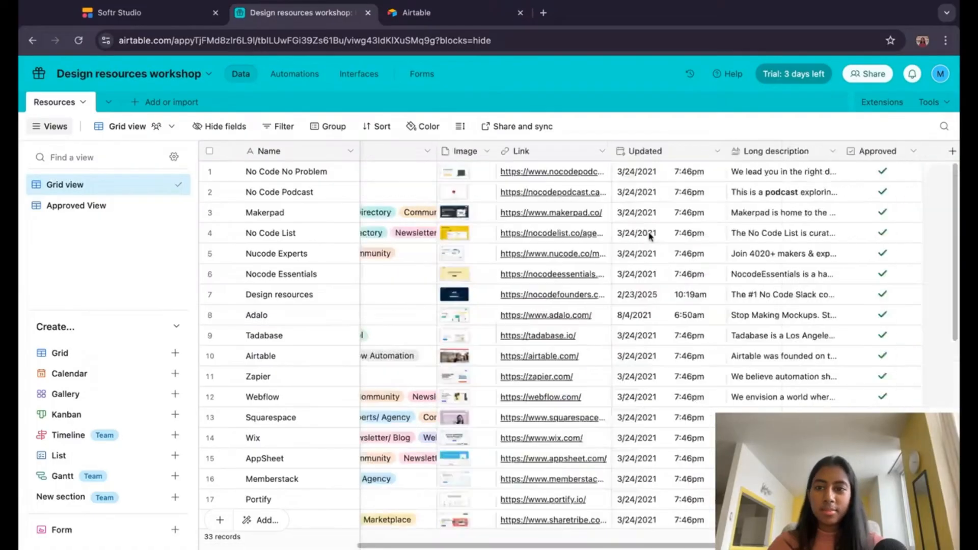
scroll(464, 399, down, 10)
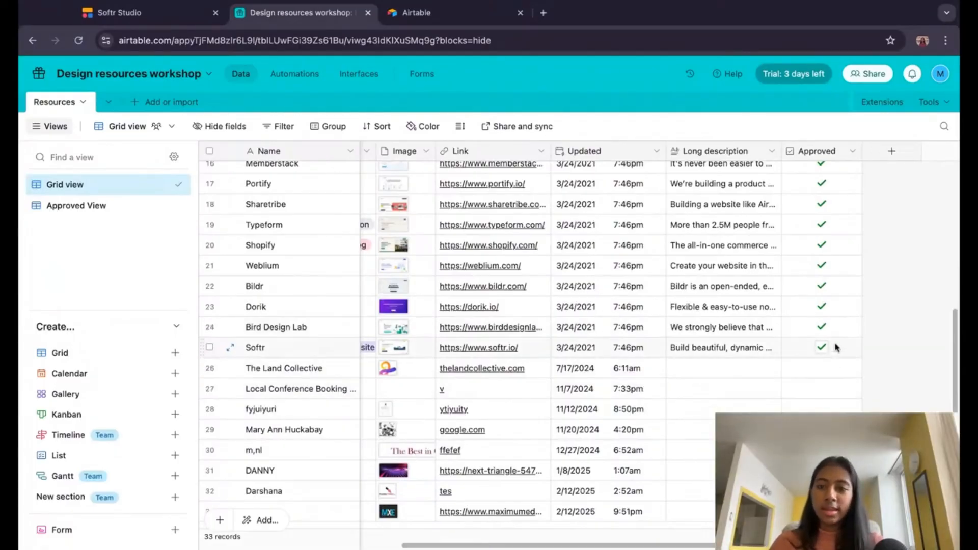
click(821, 368)
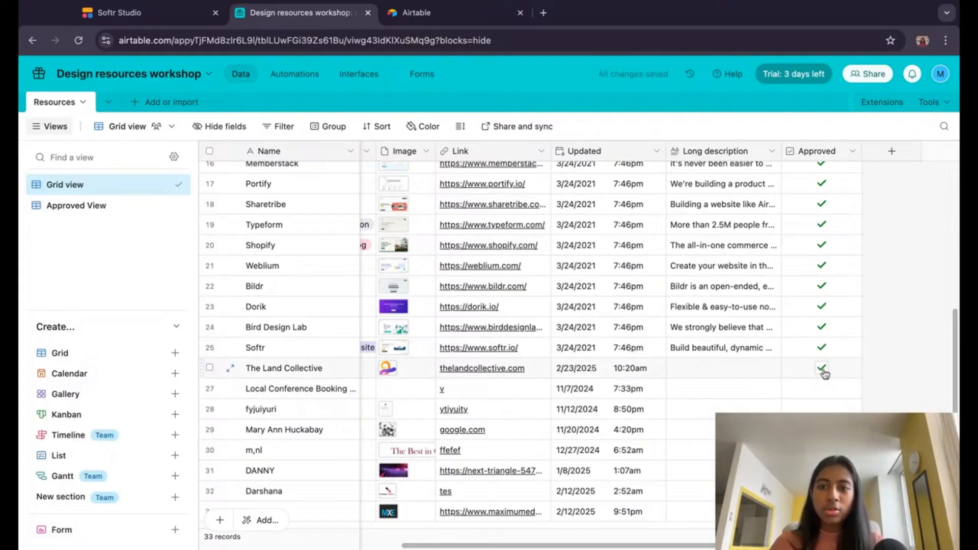
click(822, 367)
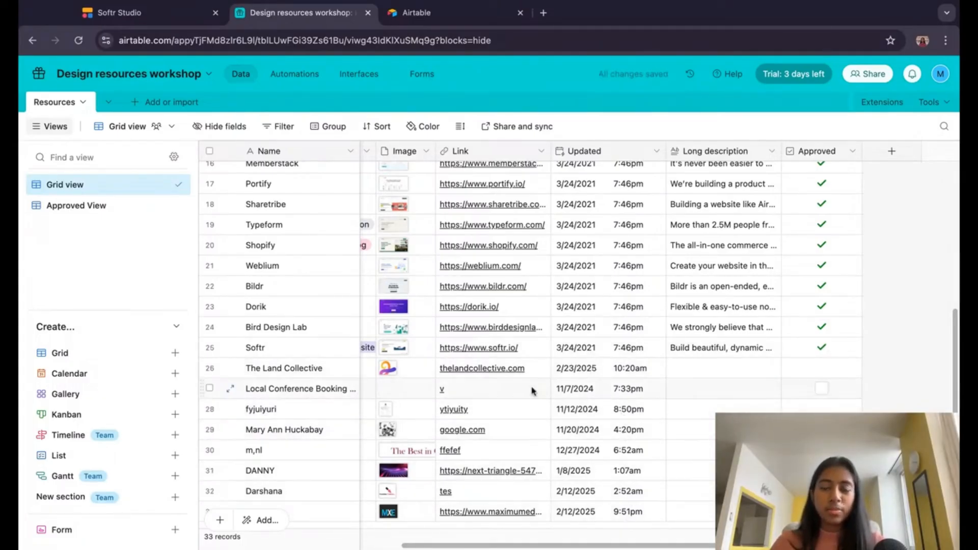
scroll(739, 397, left, 5)
scroll(762, 401, left, 4)
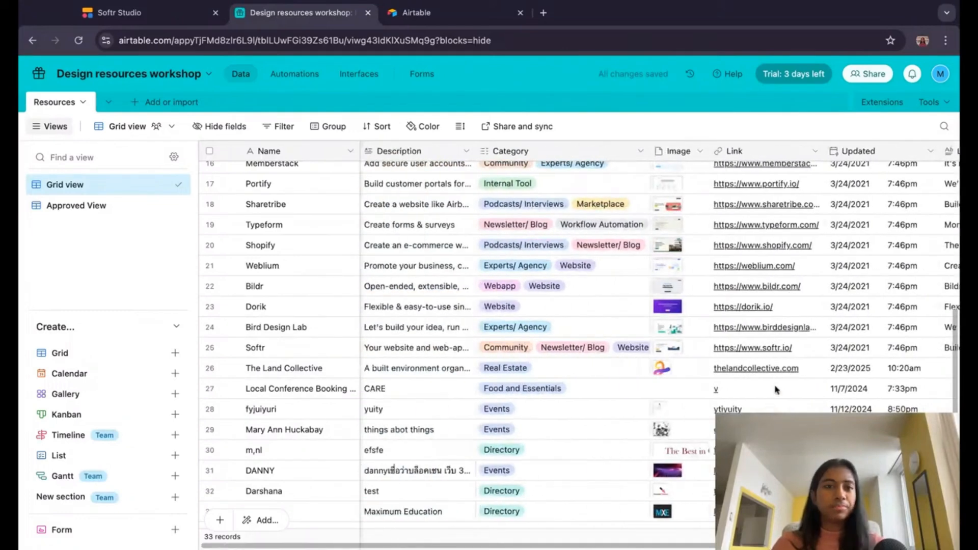
Step: Return to Softr and review the resources block's view setting, category filters and resource cards
click(117, 21)
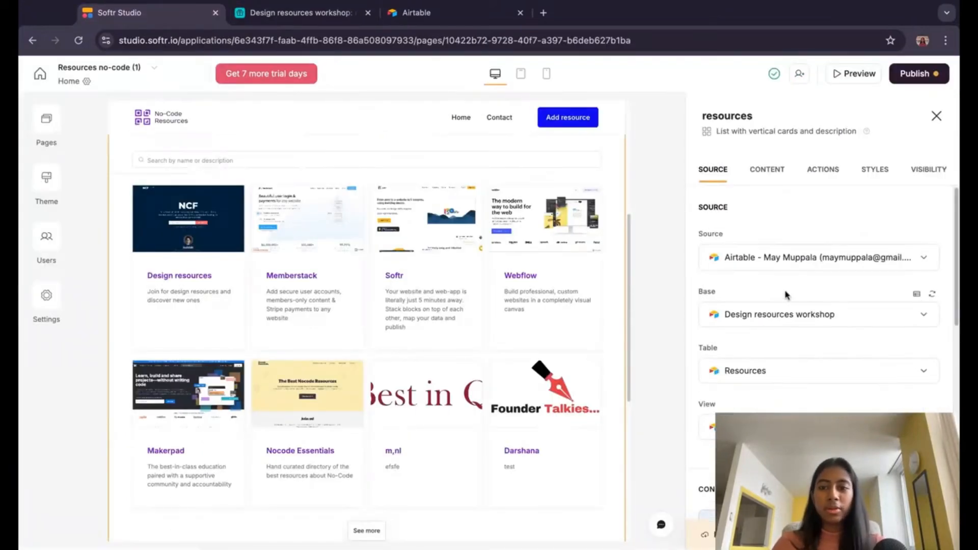
click(772, 426)
click(694, 382)
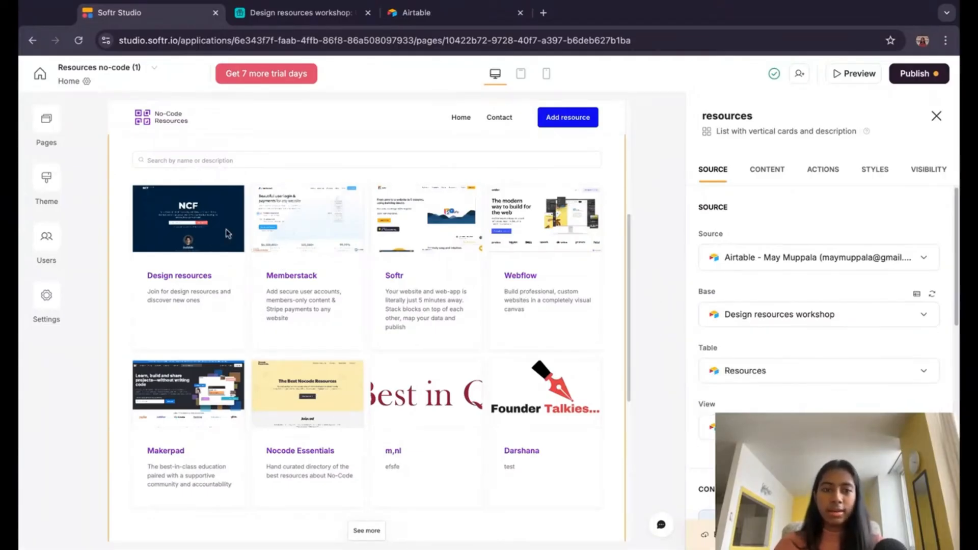
scroll(392, 305, up, 3)
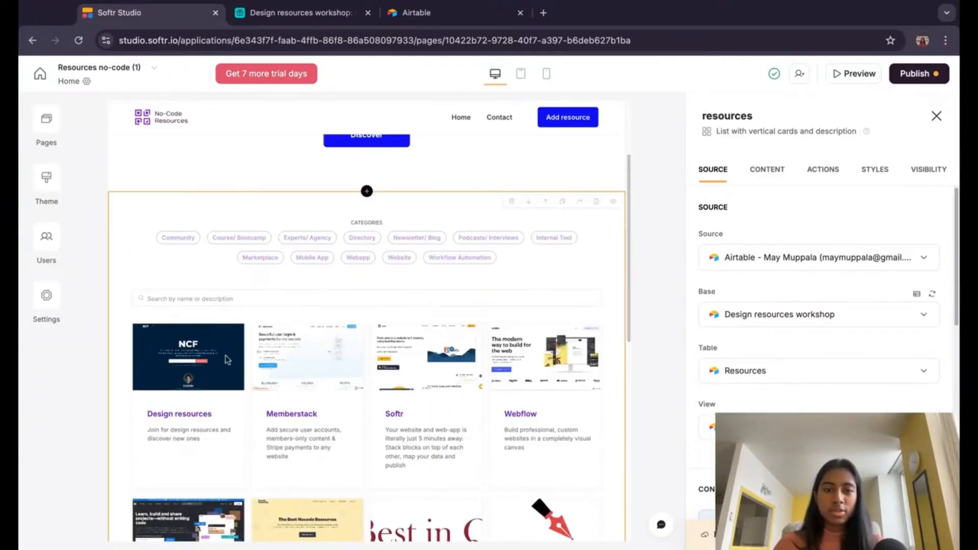
Step: Switch to Airtable and examine the Name, Description and Category fields, including the category options for the No Code No Problem record
click(326, 13)
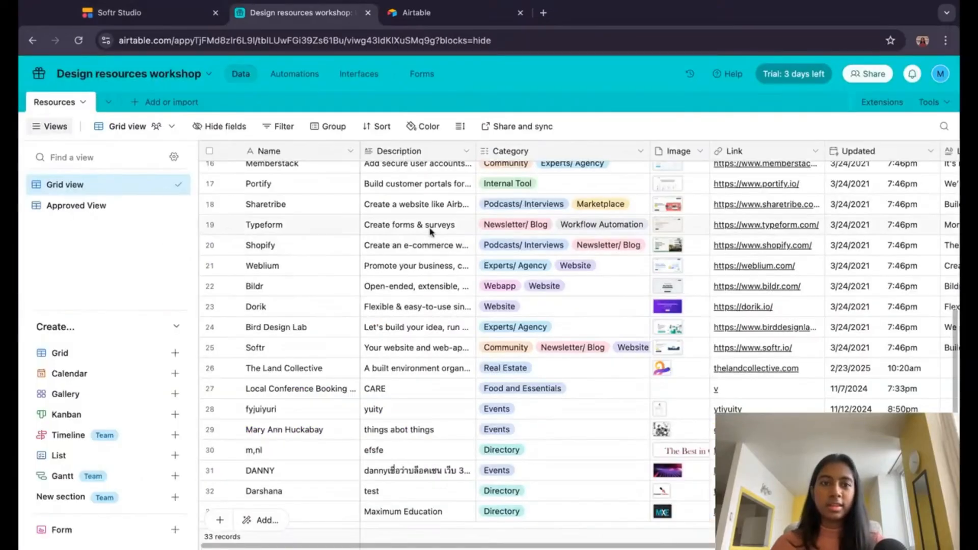
click(296, 151)
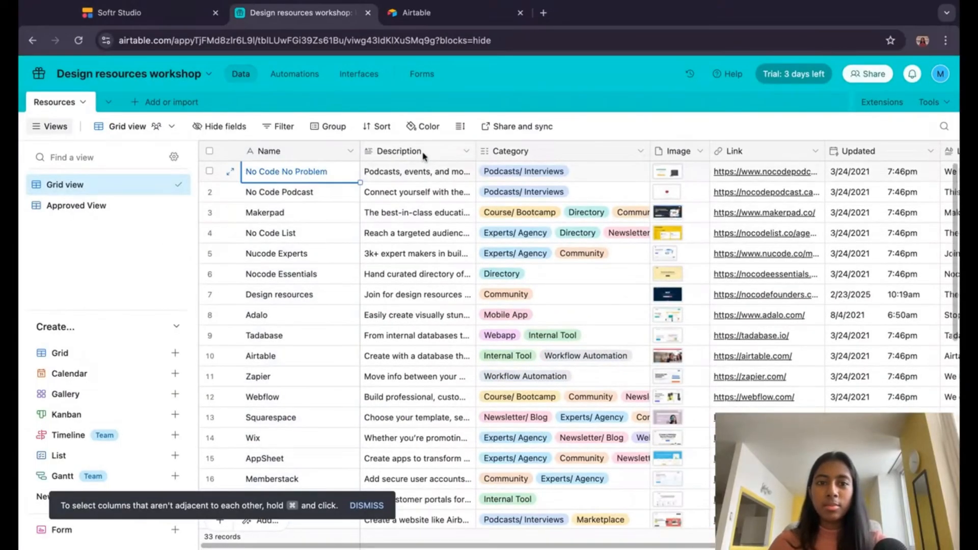
click(421, 168)
click(578, 172)
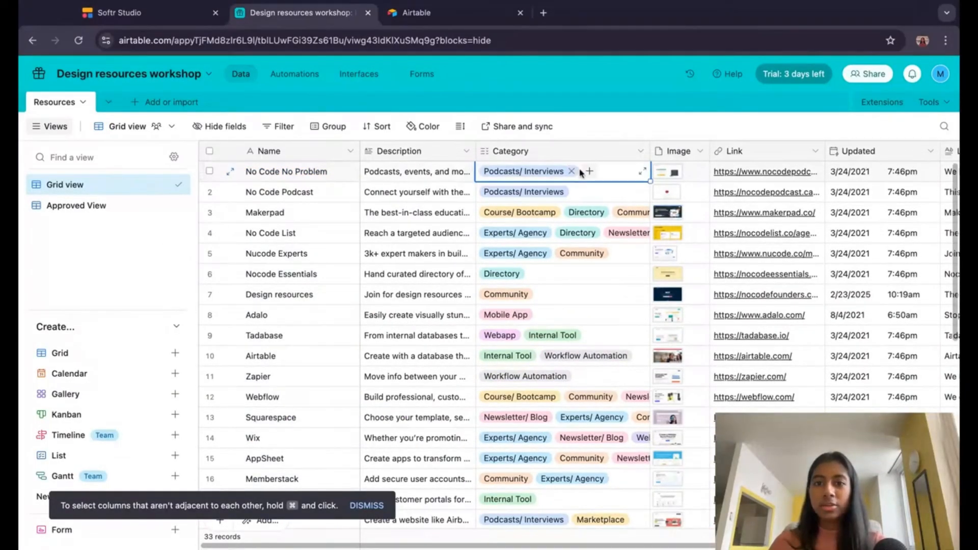
click(590, 172)
scroll(557, 284, down, 5)
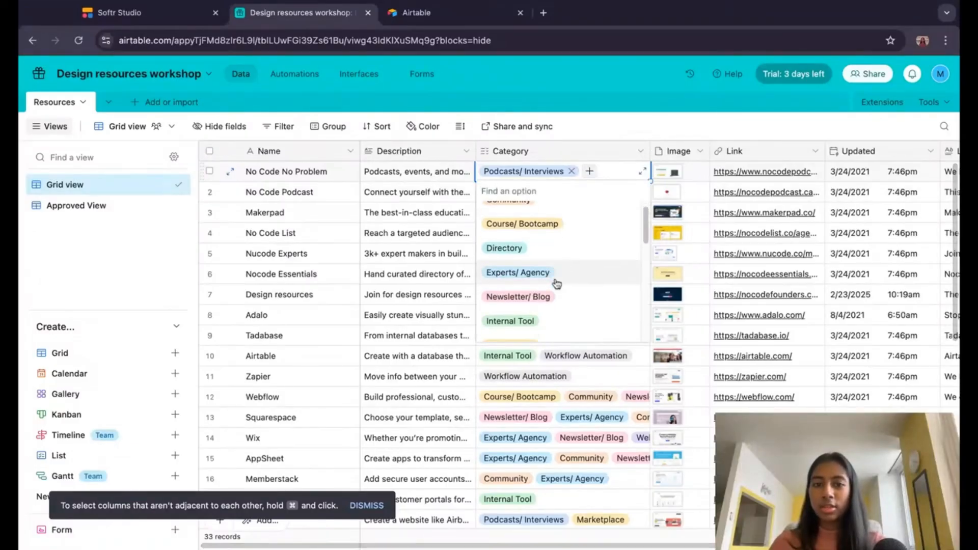
scroll(556, 283, up, 8)
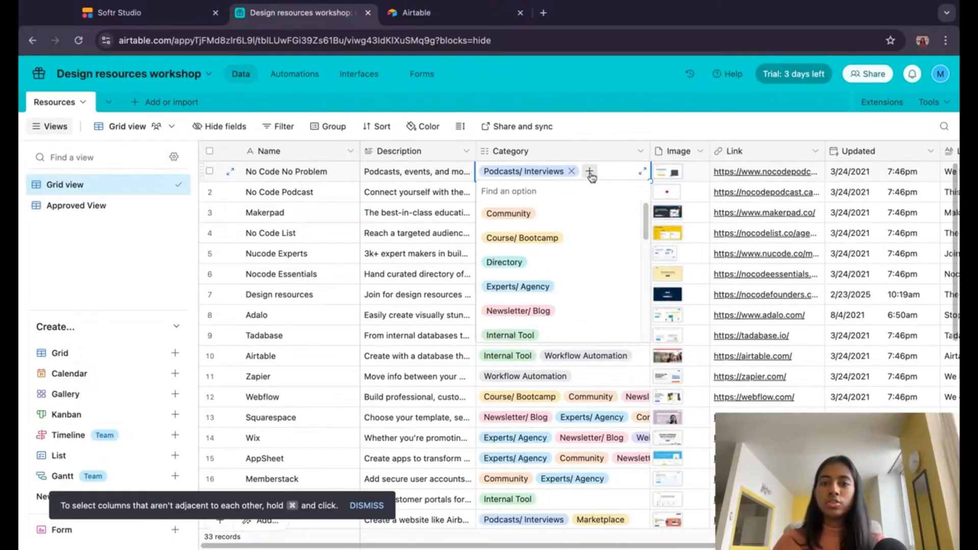
click(626, 174)
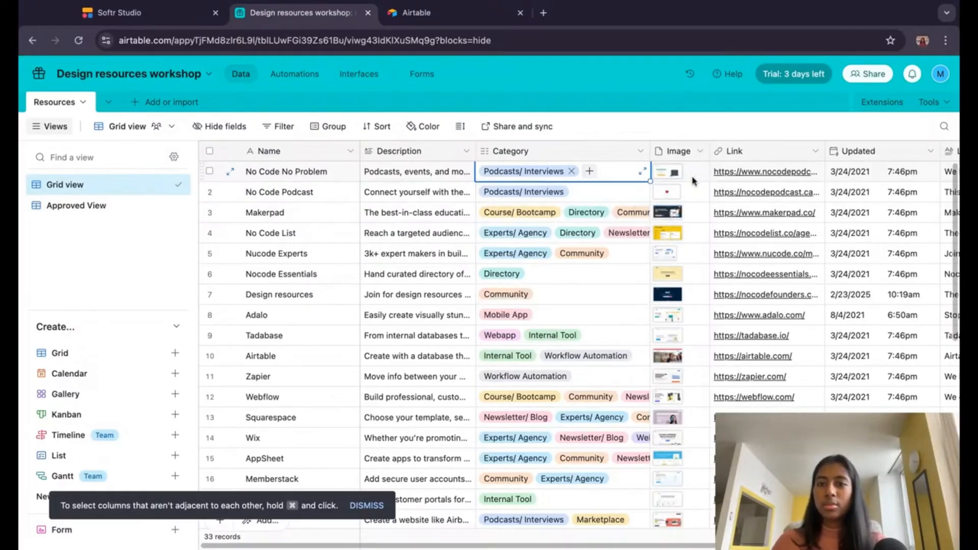
Step: Examine the image, link, updated, long description and approved fields of the Resources table in Airtable
click(692, 179)
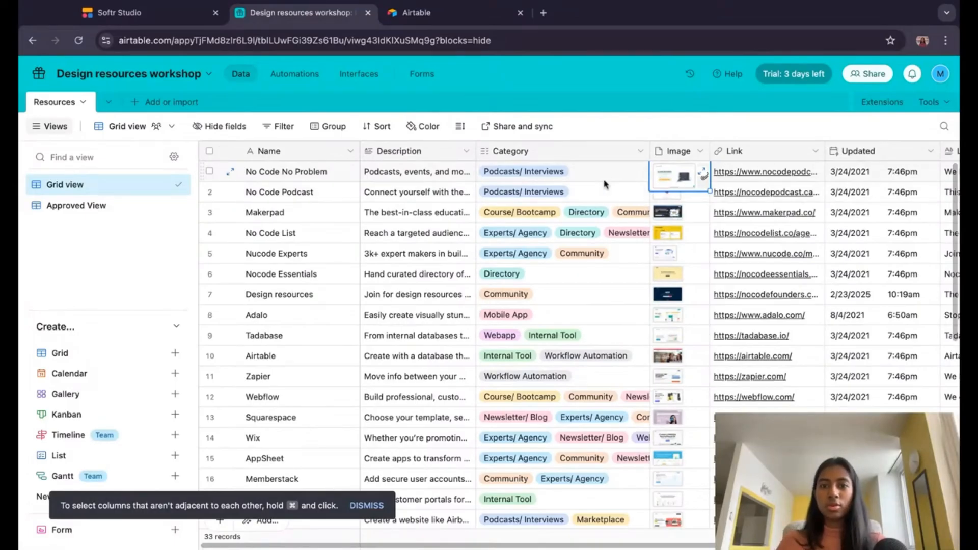
click(731, 173)
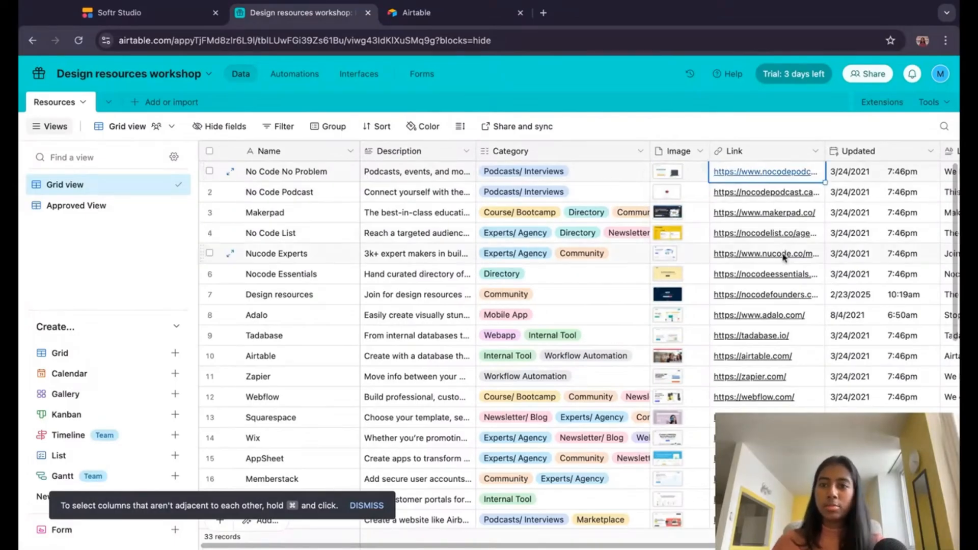
scroll(782, 255, right, 5)
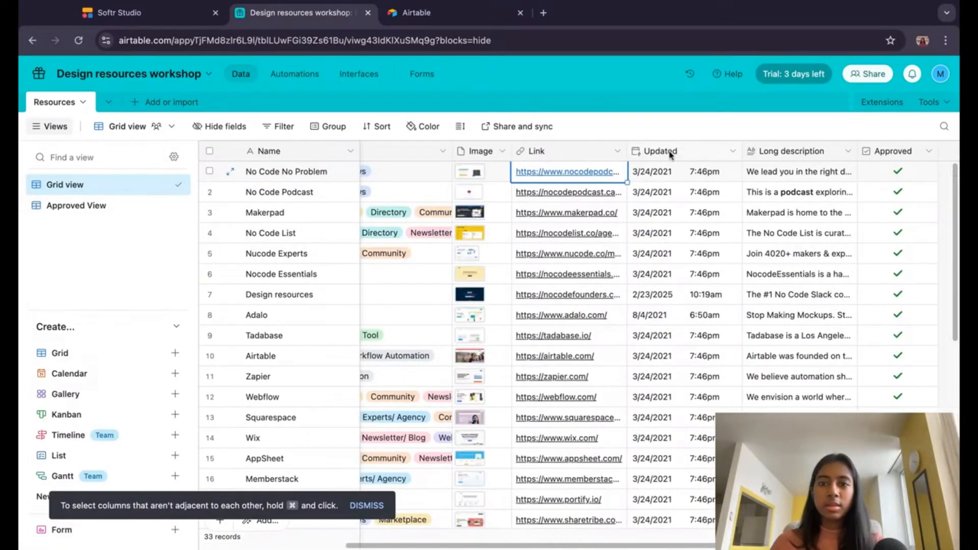
click(138, 15)
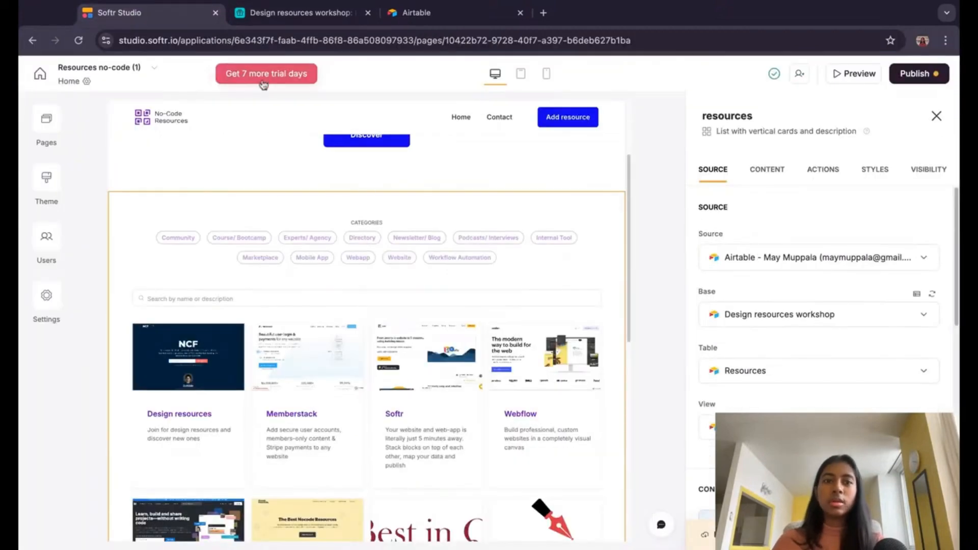
click(298, 16)
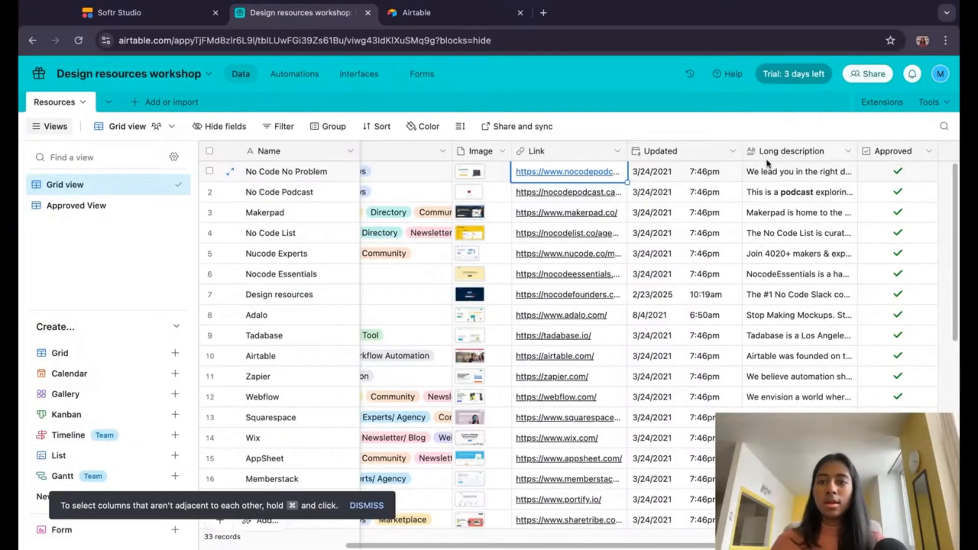
click(776, 178)
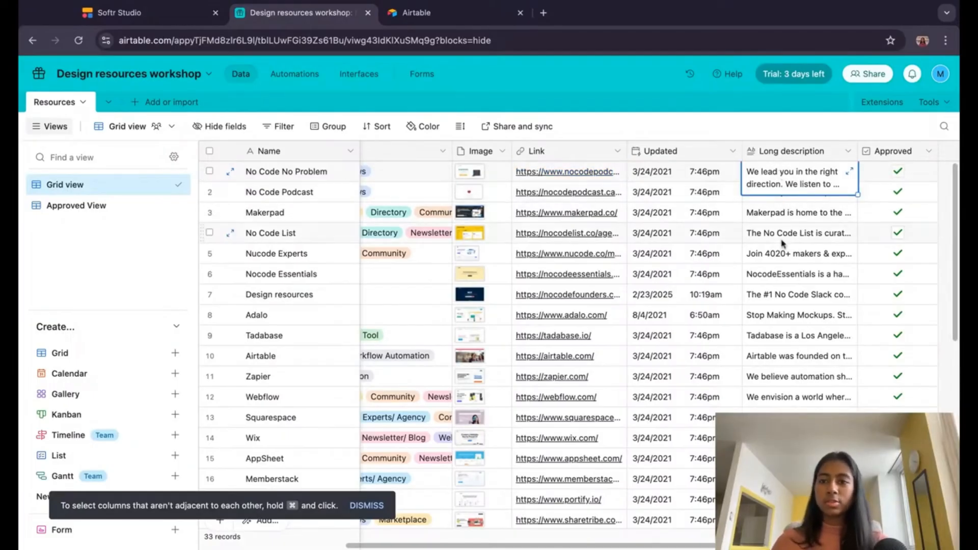
scroll(825, 186, right, 3)
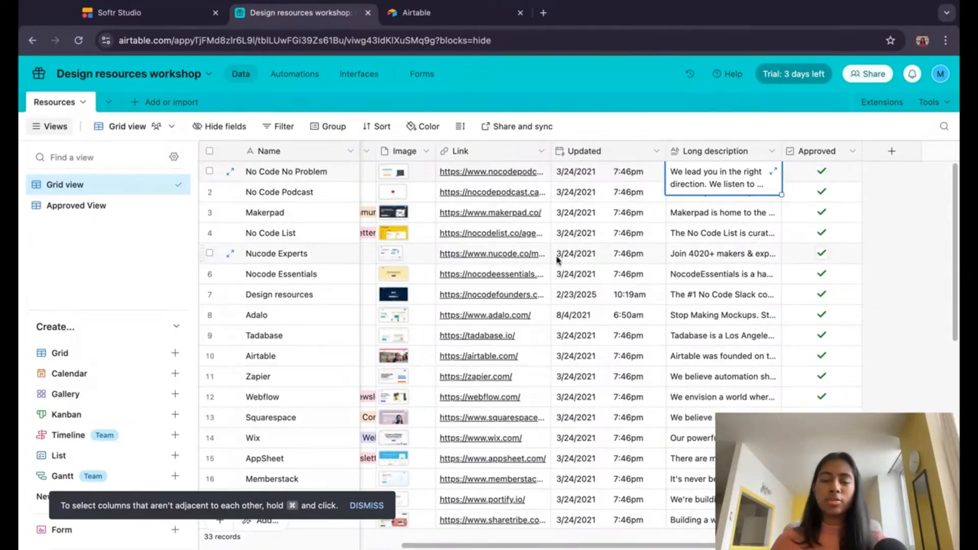
scroll(558, 259, left, 8)
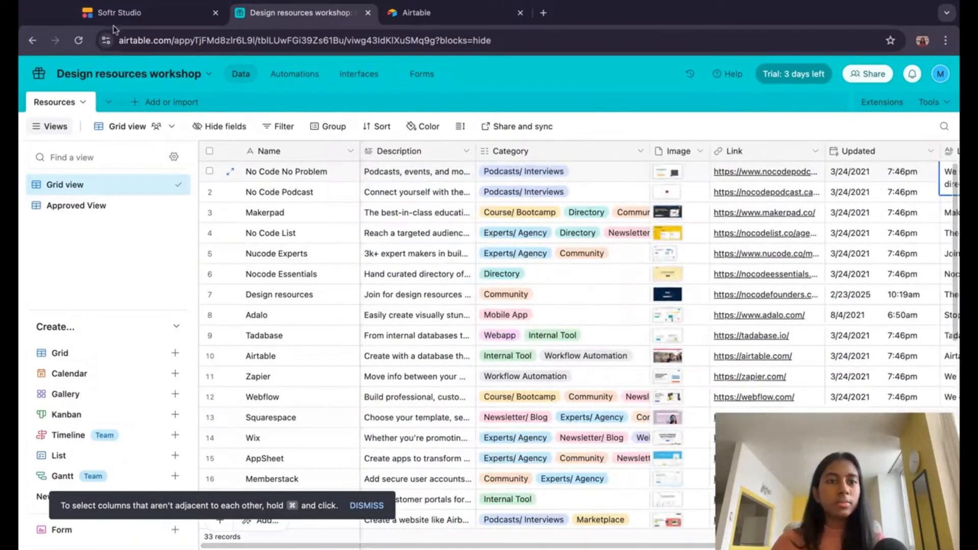
Step: Switch to Softr Studio and open the content settings of the resources list block
click(118, 13)
scroll(330, 358, down, 4)
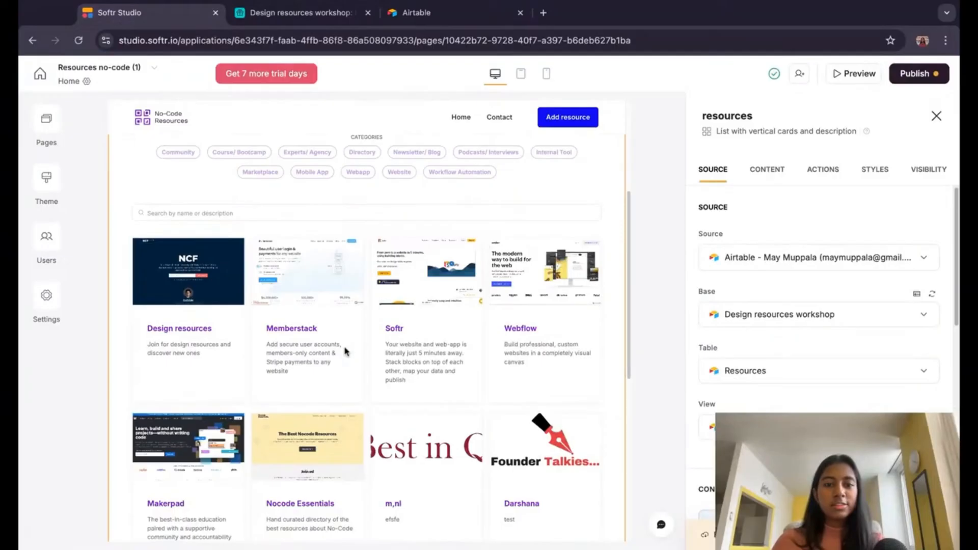
scroll(402, 312, up, 2)
click(759, 176)
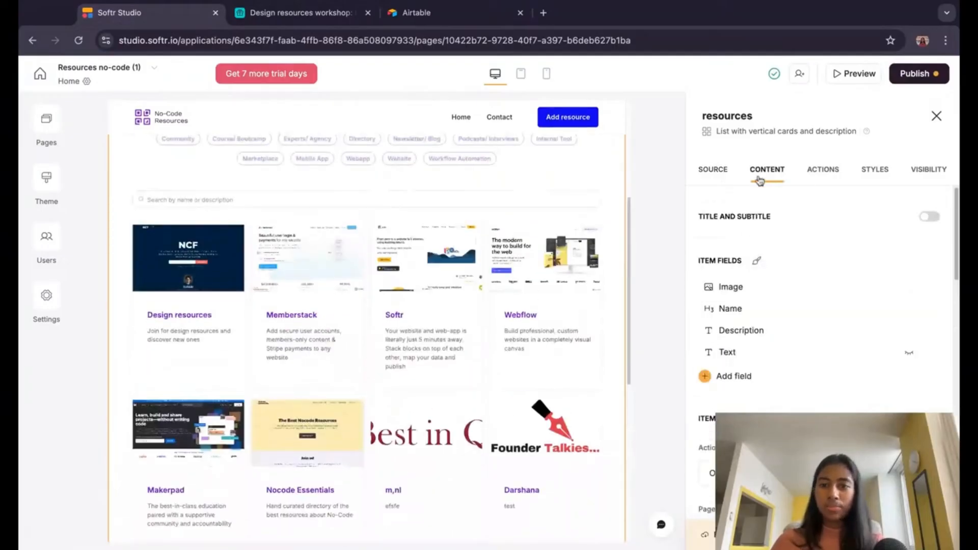
scroll(460, 273, up, 5)
scroll(487, 298, down, 2)
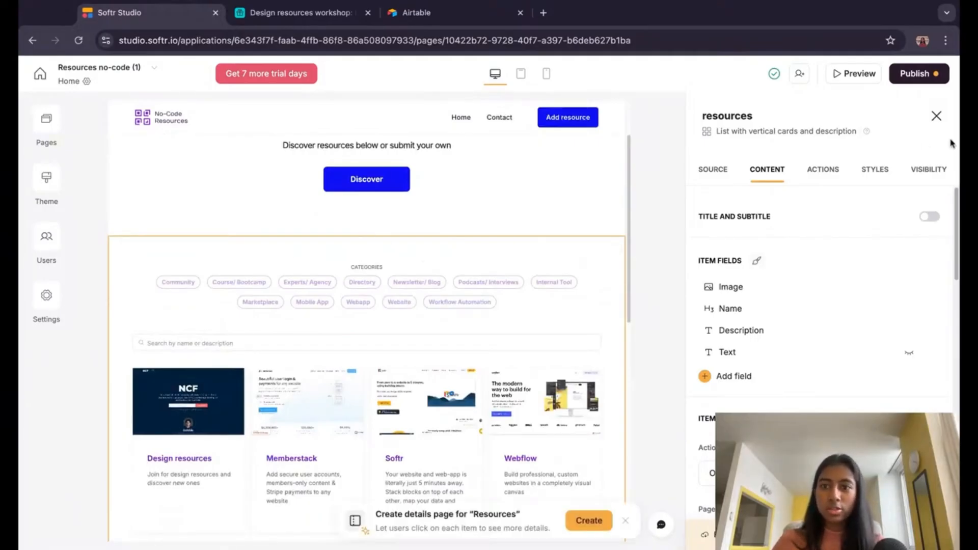
Step: Try the title and subtitle on the resources block, and turn them off again
click(929, 219)
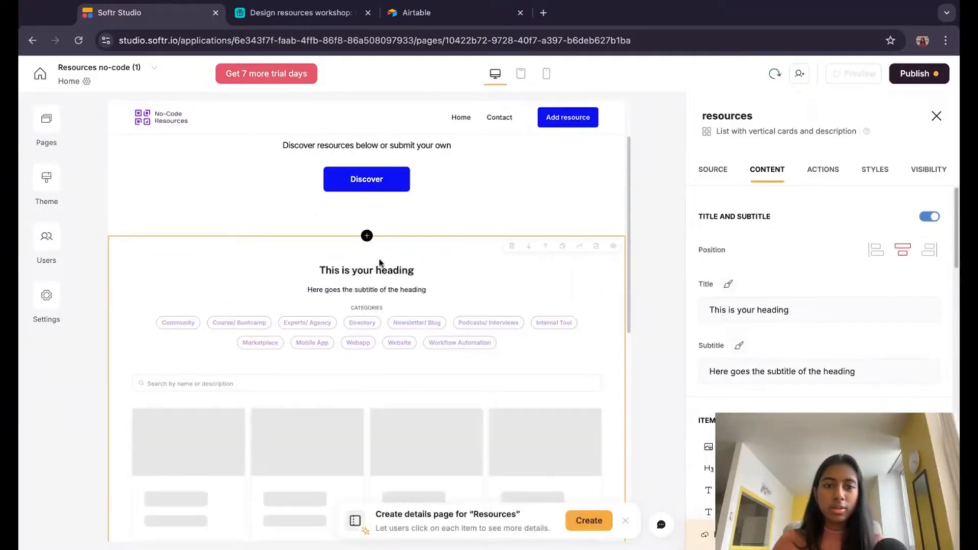
click(929, 219)
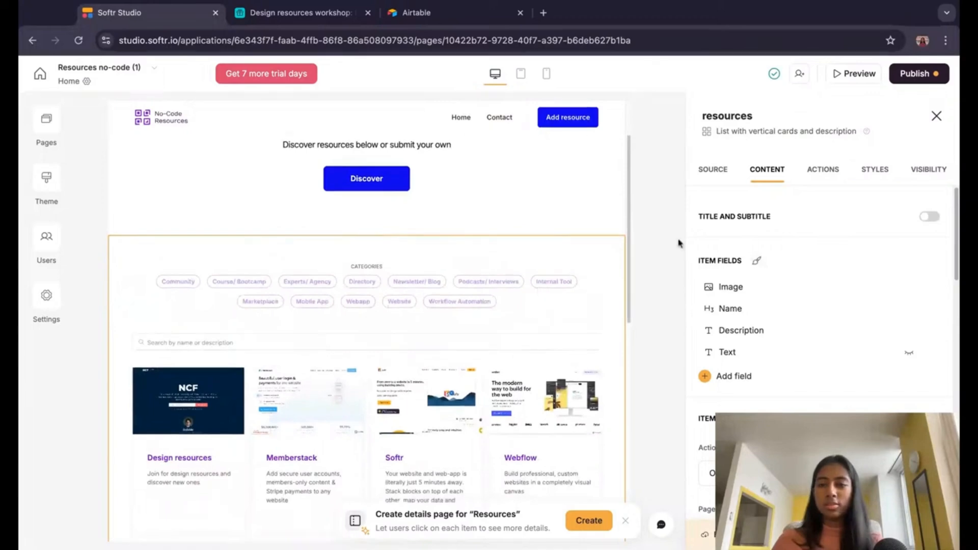
Step: Map the resource cards' Image item field to the Image column of the Resources table
scroll(344, 374, down, 2)
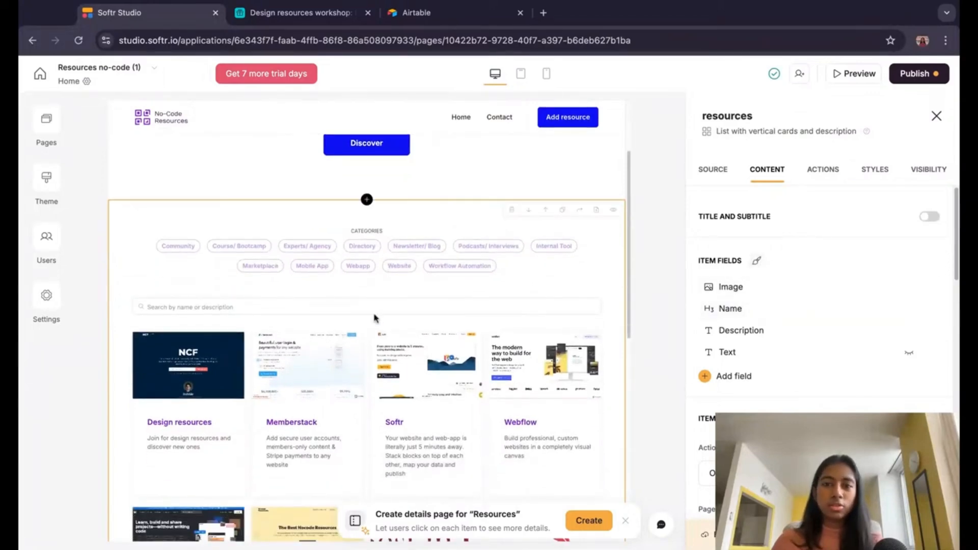
scroll(375, 318, down, 2)
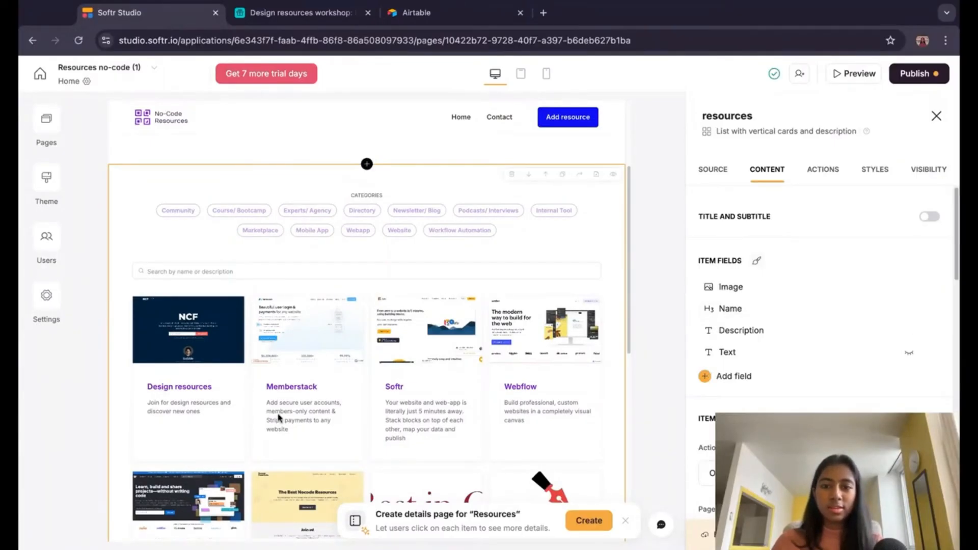
click(719, 295)
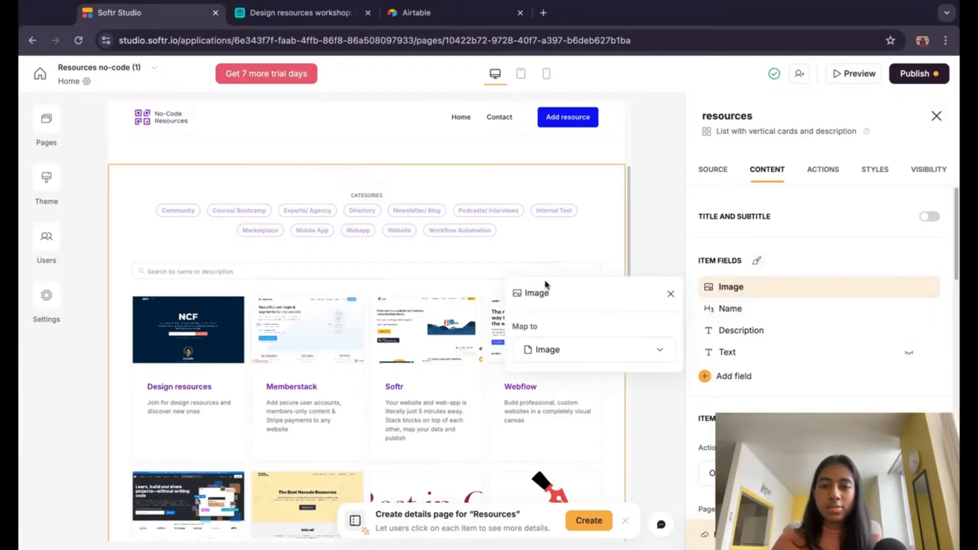
click(574, 349)
scroll(588, 428, down, 2)
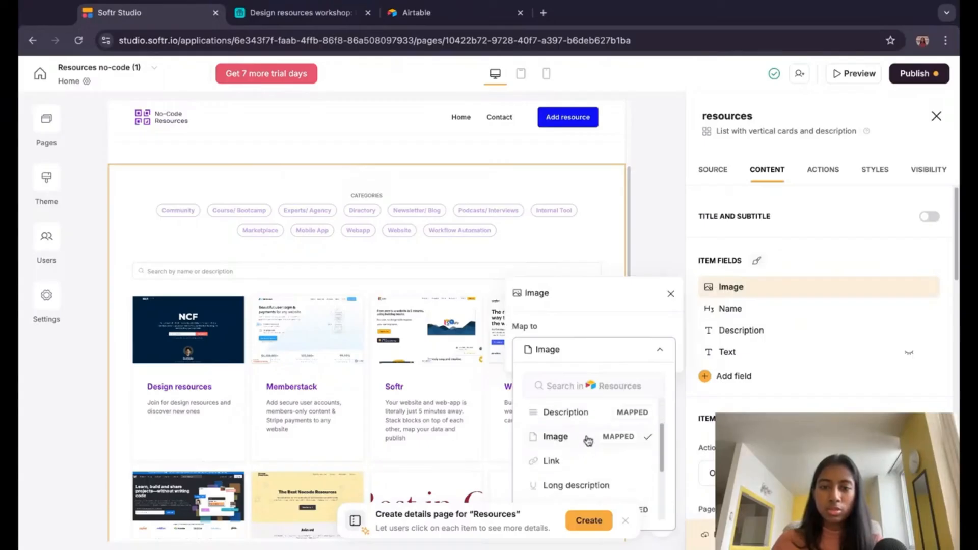
click(588, 438)
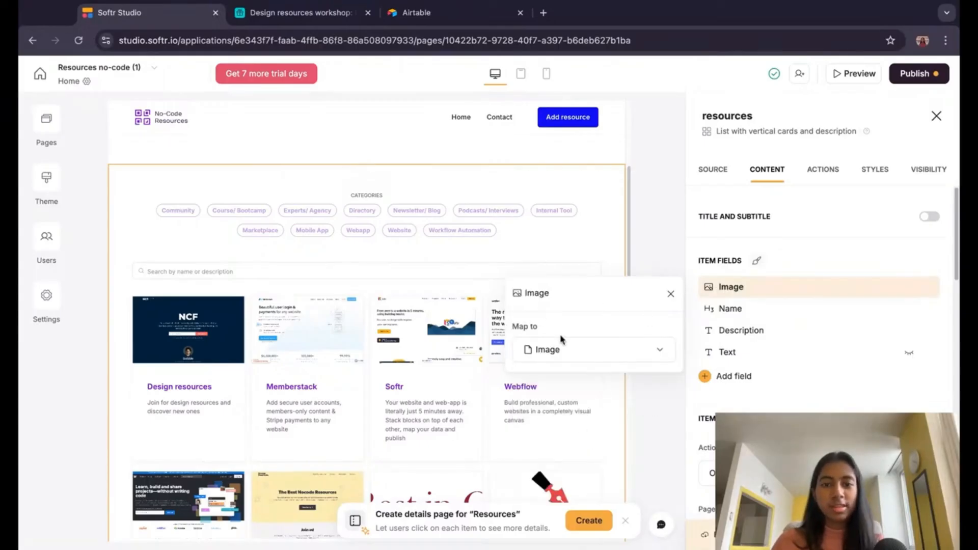
Step: Compare the Image column in the Airtable base with the mapping options of the Image item field in Softr
click(295, 12)
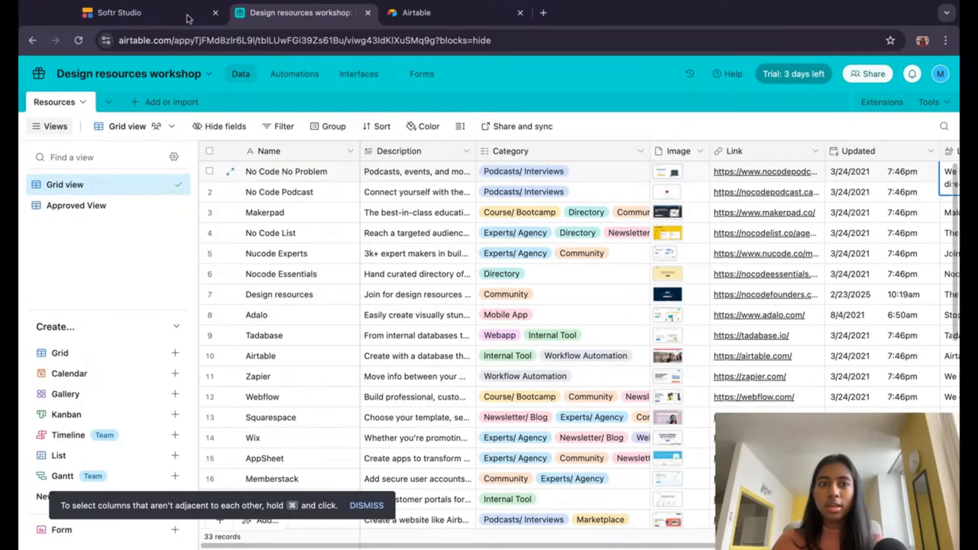
click(151, 12)
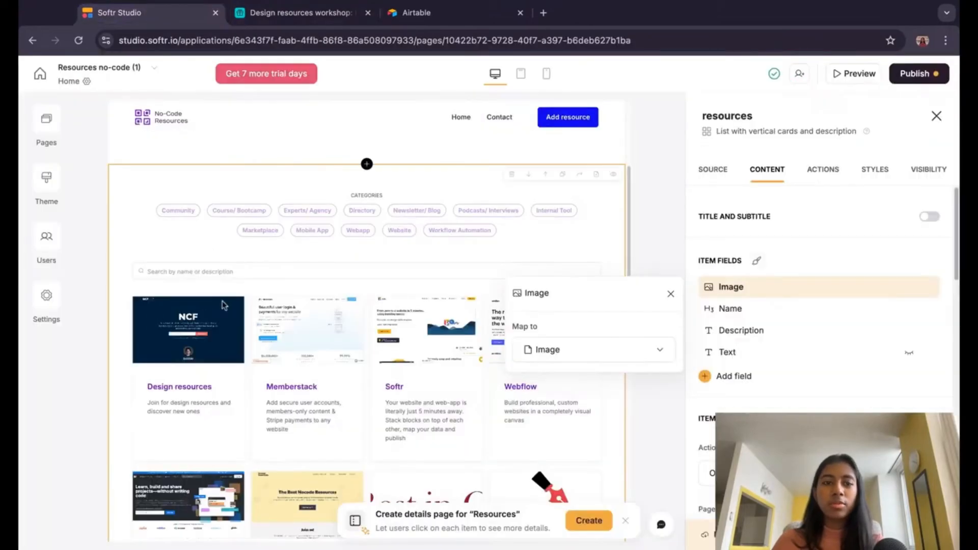
click(610, 356)
scroll(602, 448, down, 2)
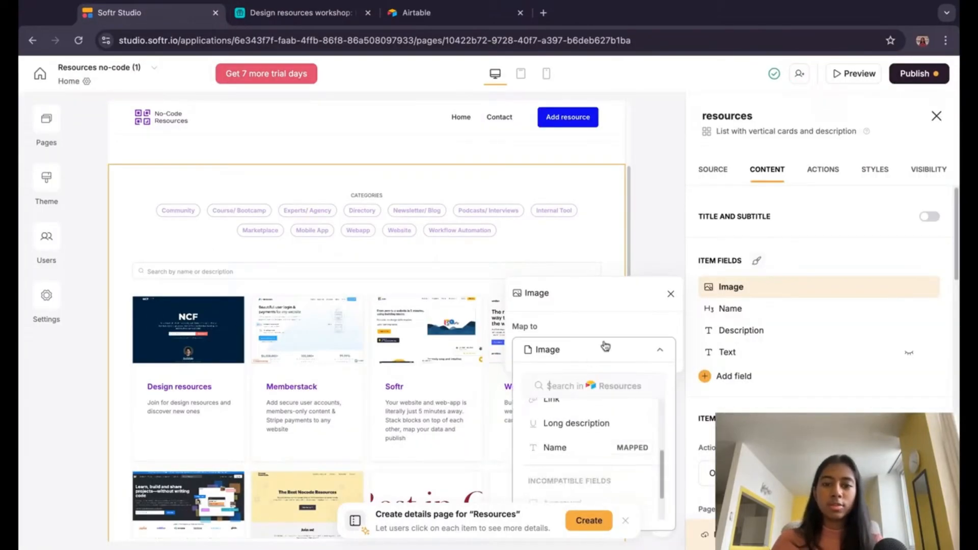
click(611, 359)
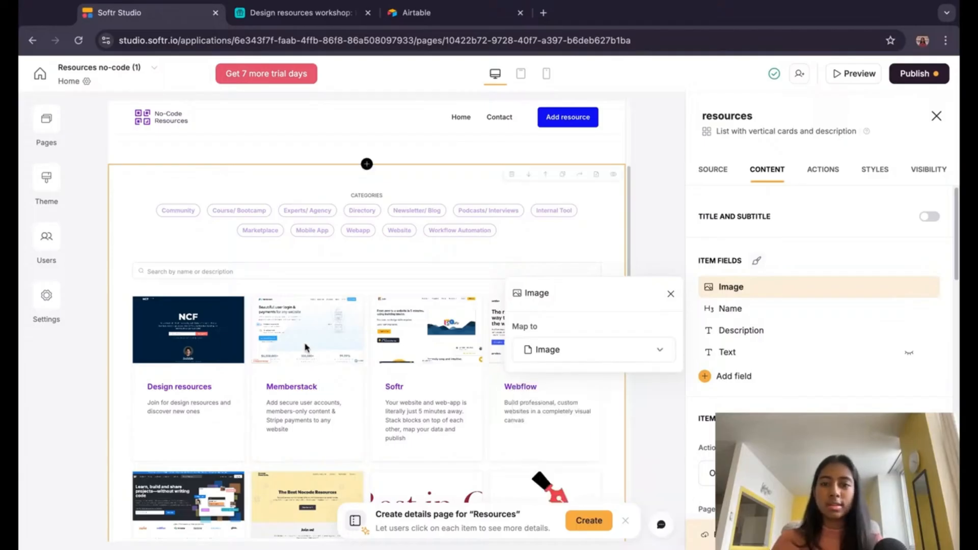
Step: Set the card image's height to 5XS and remove its border
click(926, 287)
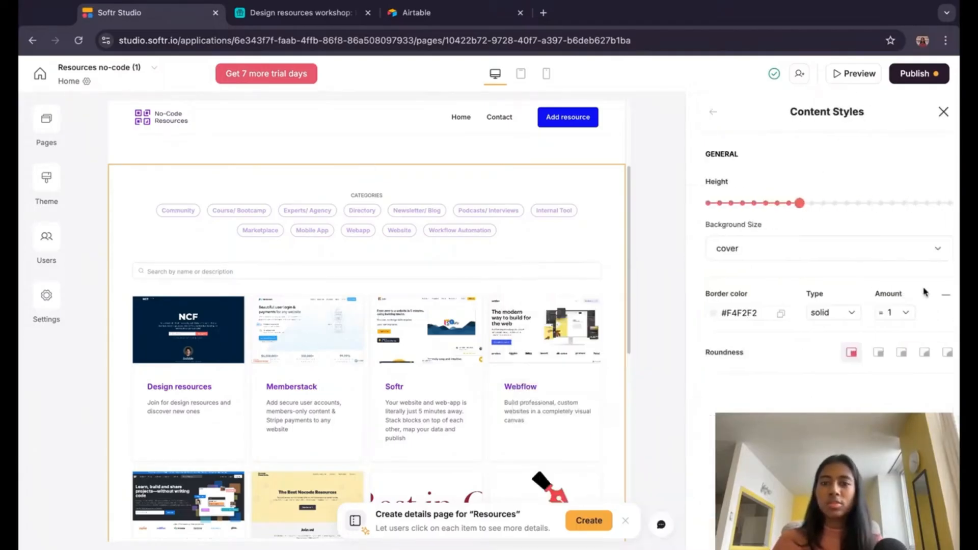
click(781, 202)
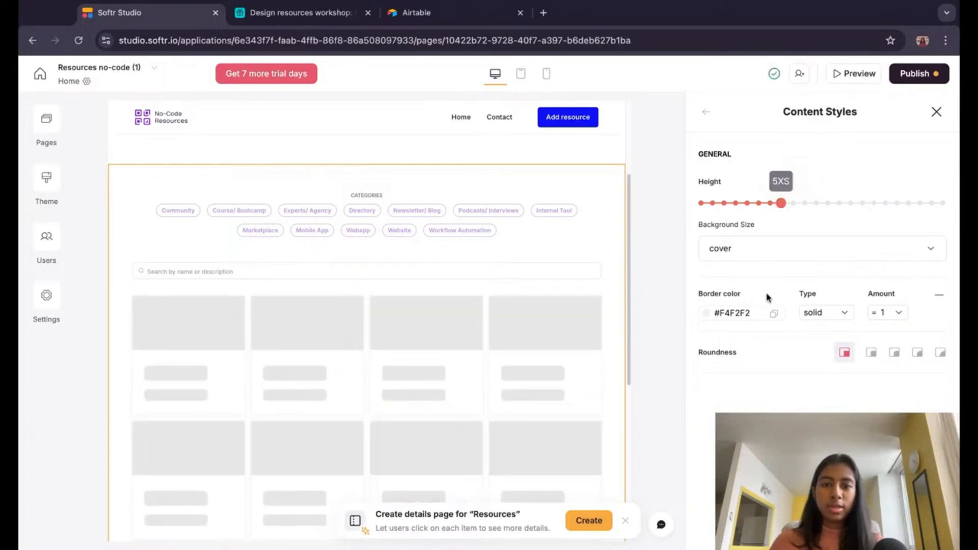
double_click(732, 313)
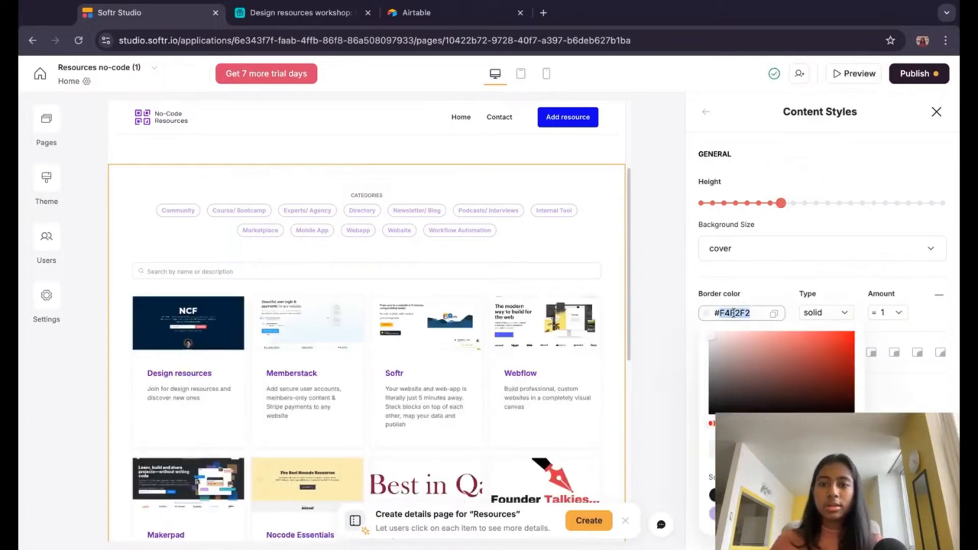
click(891, 313)
click(940, 296)
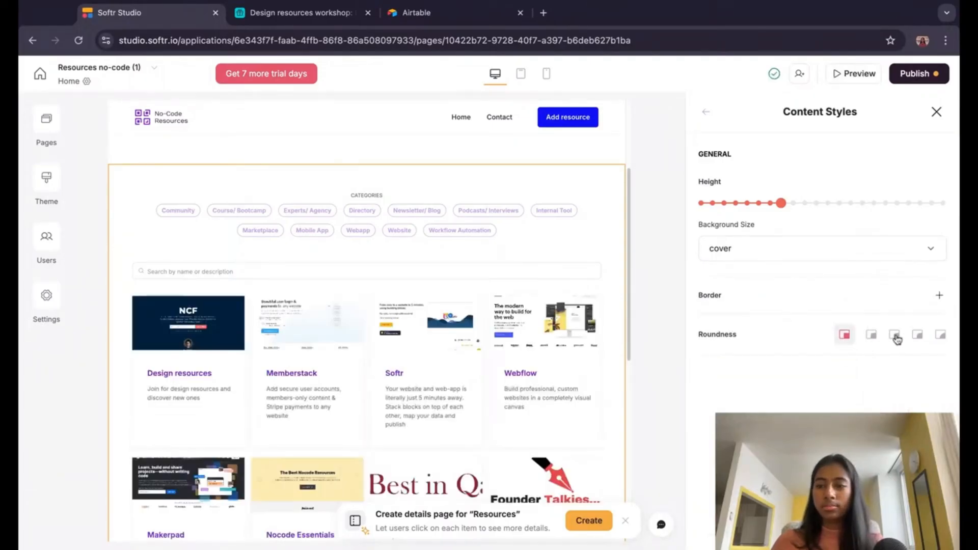
Step: Set the card image's corner roundness to the third of the five levels and return to the block's content settings
click(869, 336)
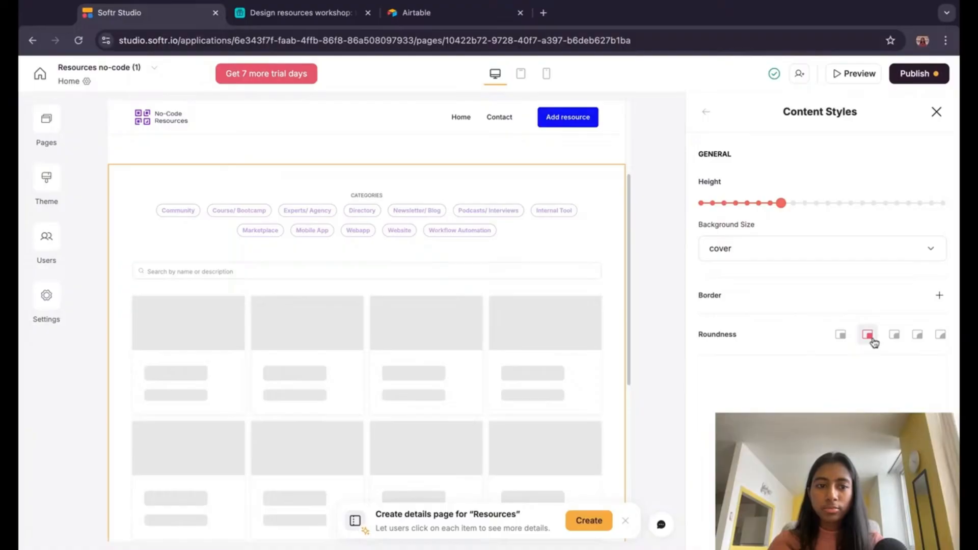
click(891, 334)
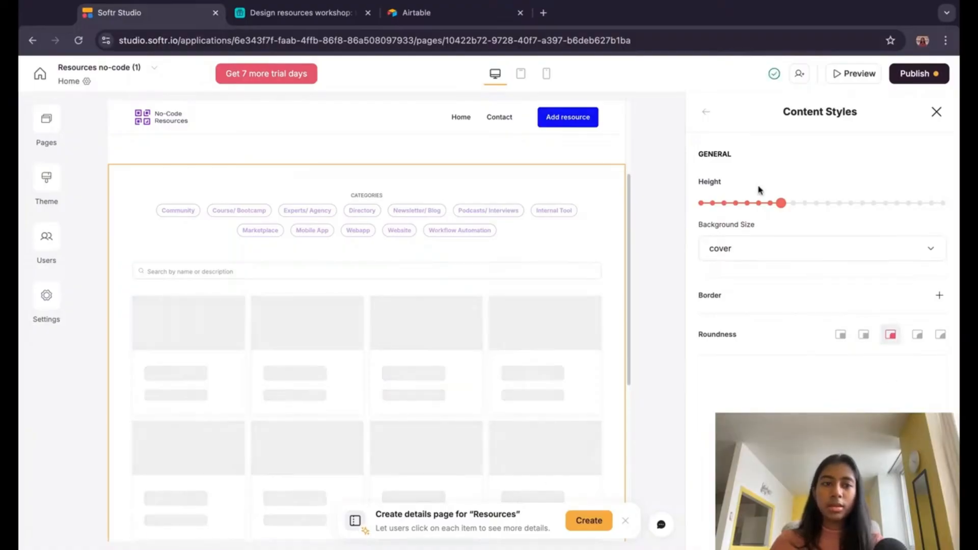
click(705, 113)
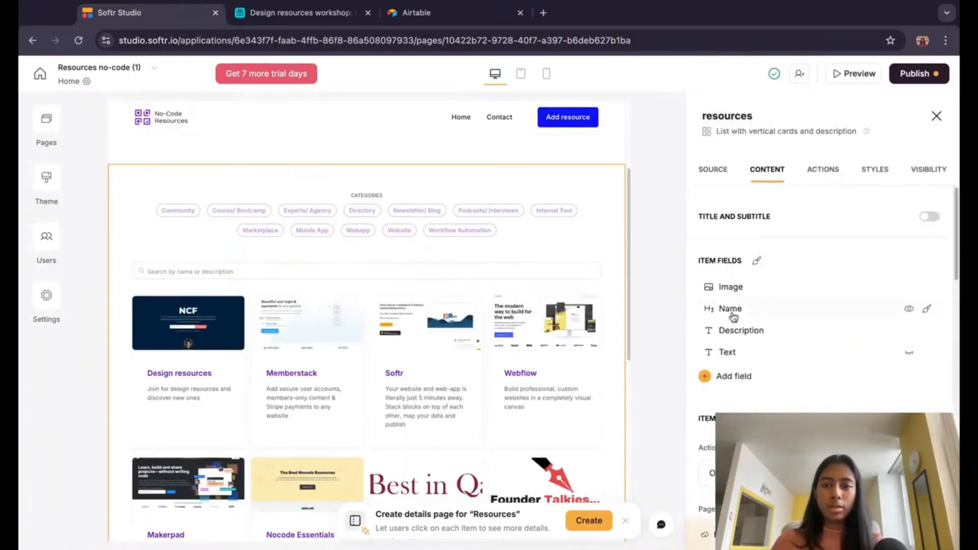
Step: Set the text color of the Name item field to #0E05F8
click(928, 310)
click(759, 241)
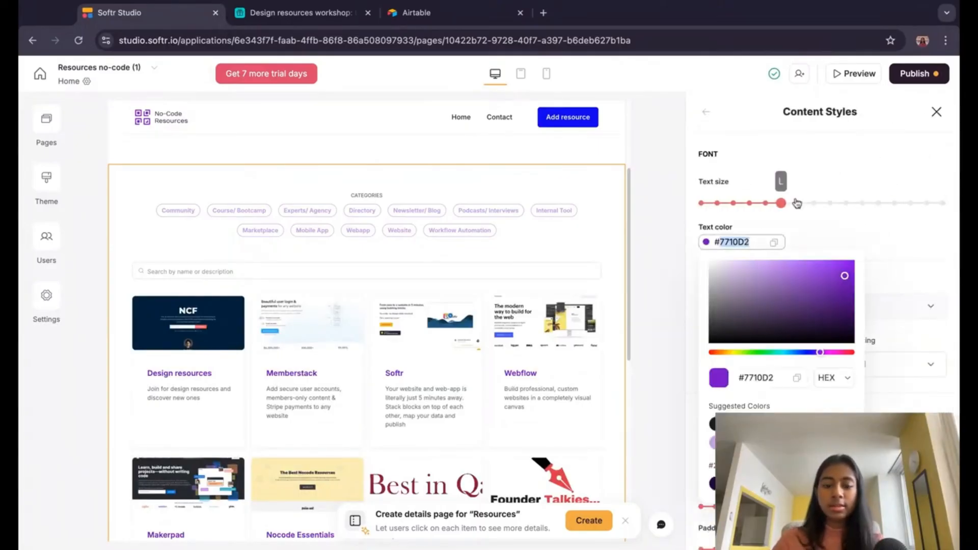
text(#0E05F8)
click(816, 237)
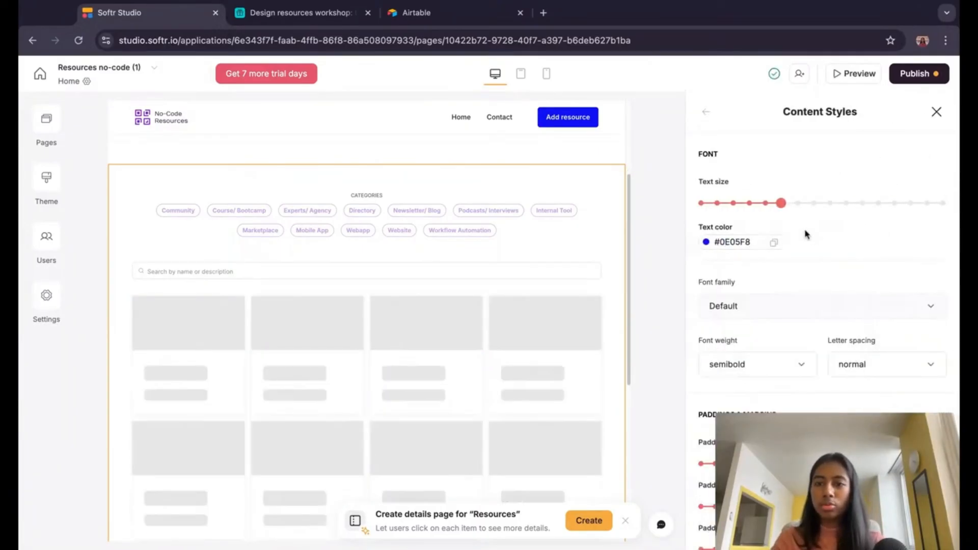
Step: Set the font family of the Name item field to Default (Inter)
scroll(790, 234, down, 2)
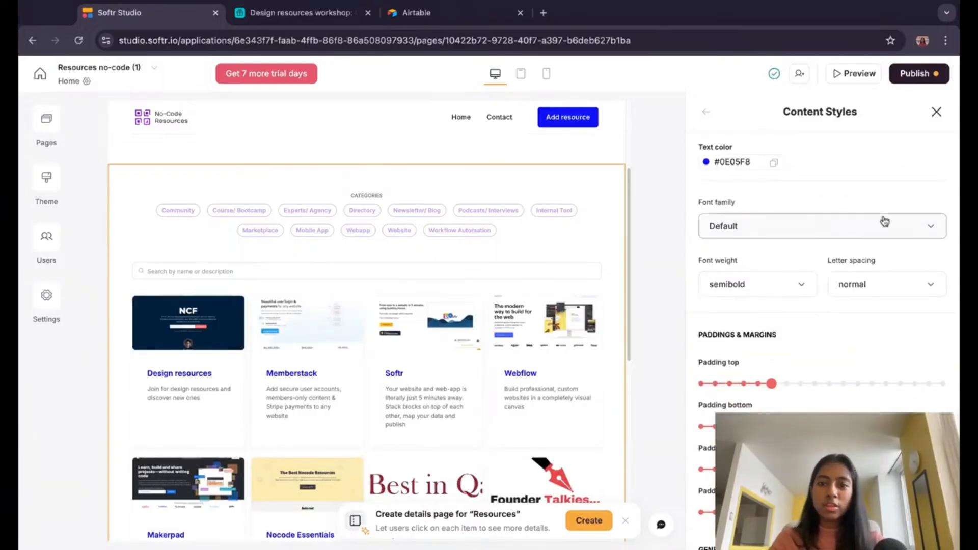
click(817, 234)
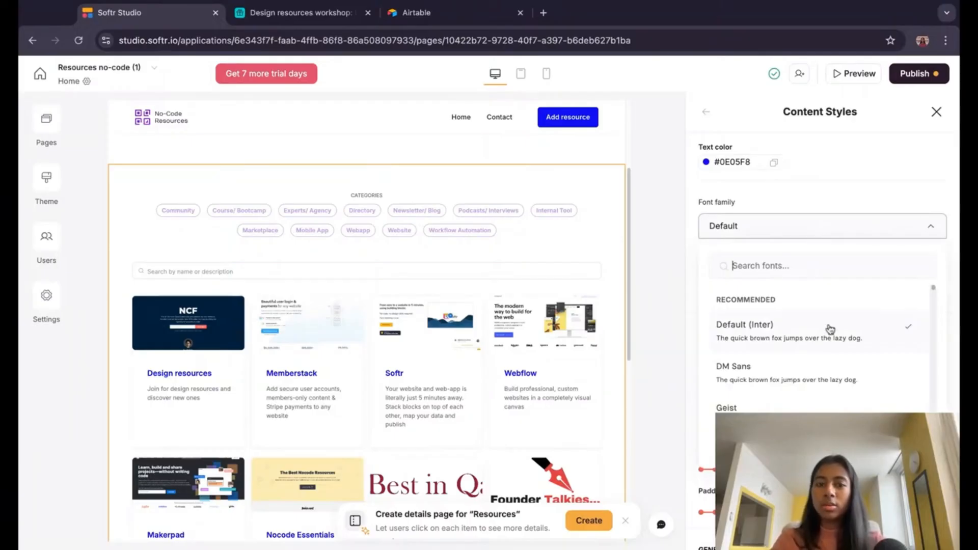
click(830, 329)
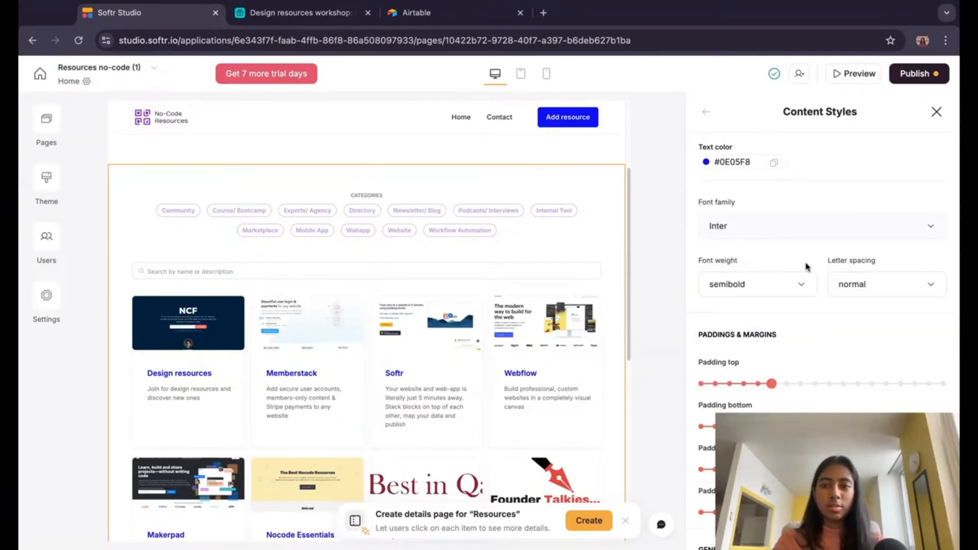
scroll(825, 321, down, 3)
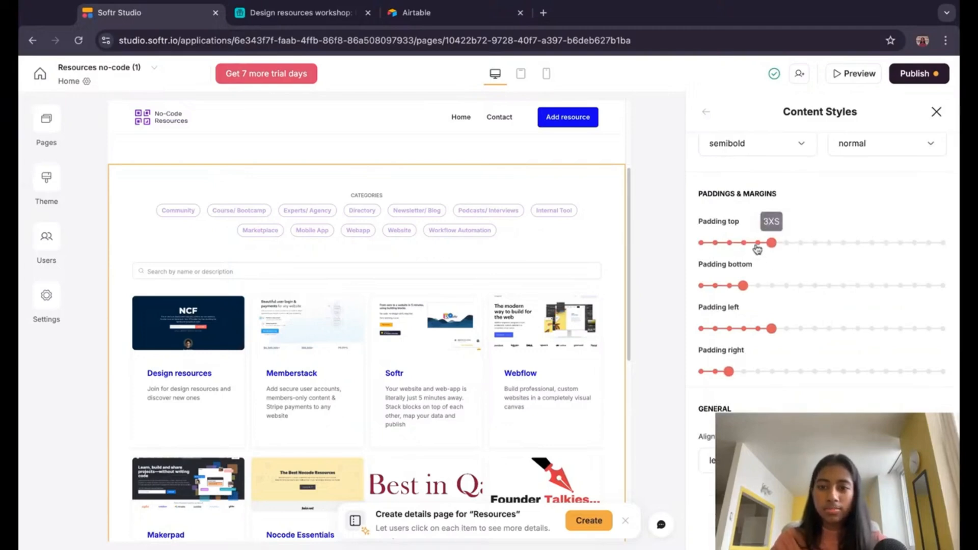
Step: Set the Name field's top padding to 5XS and its left and right padding to 7XS, and return to the block's content settings
mouse_move(761, 248)
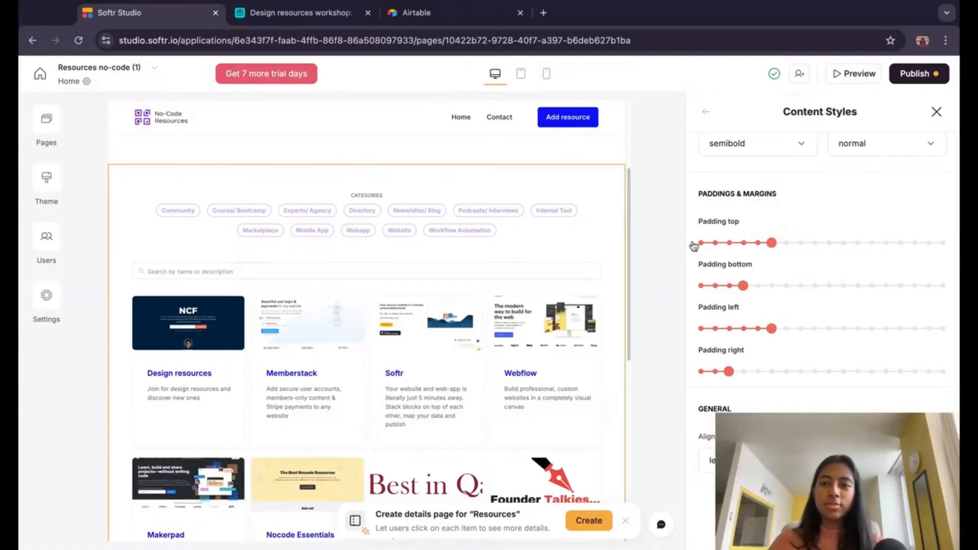
click(757, 243)
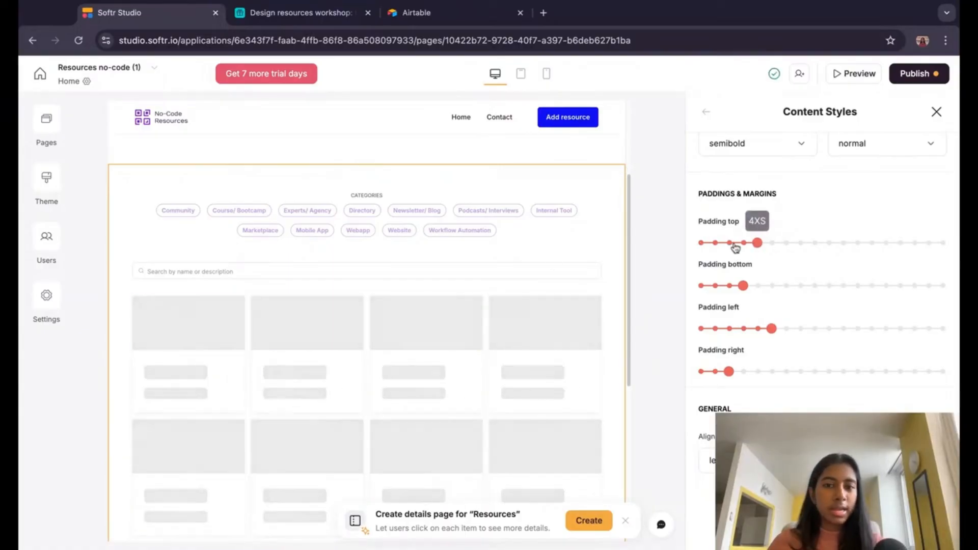
click(743, 244)
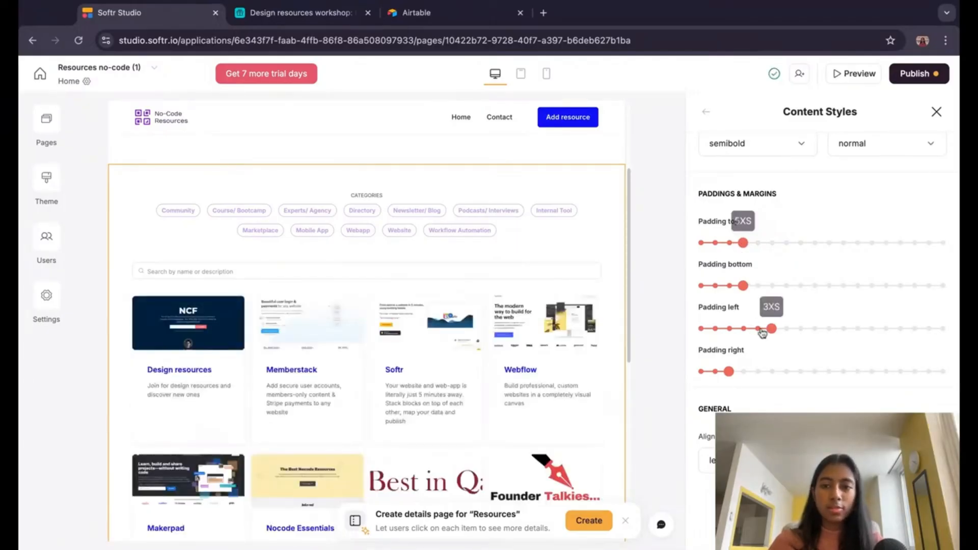
click(758, 329)
click(715, 329)
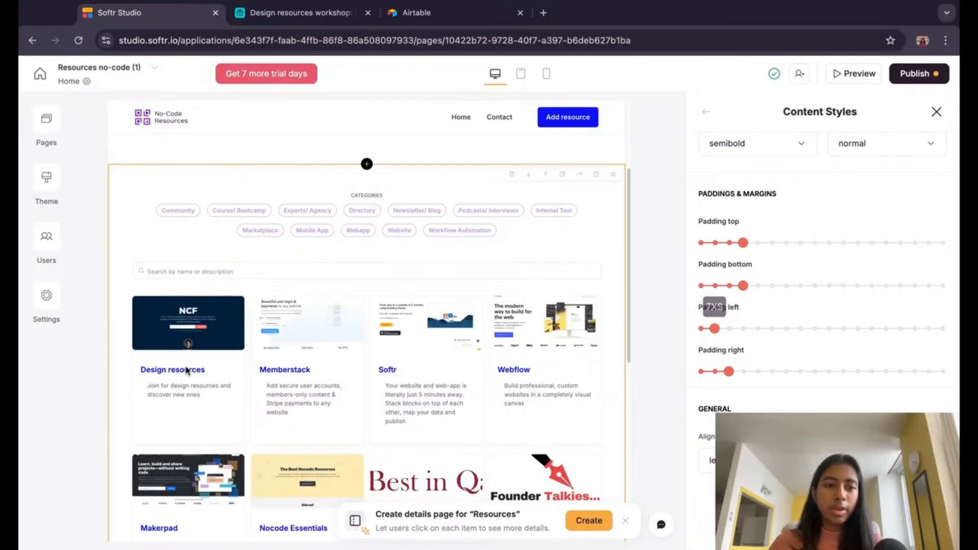
click(714, 372)
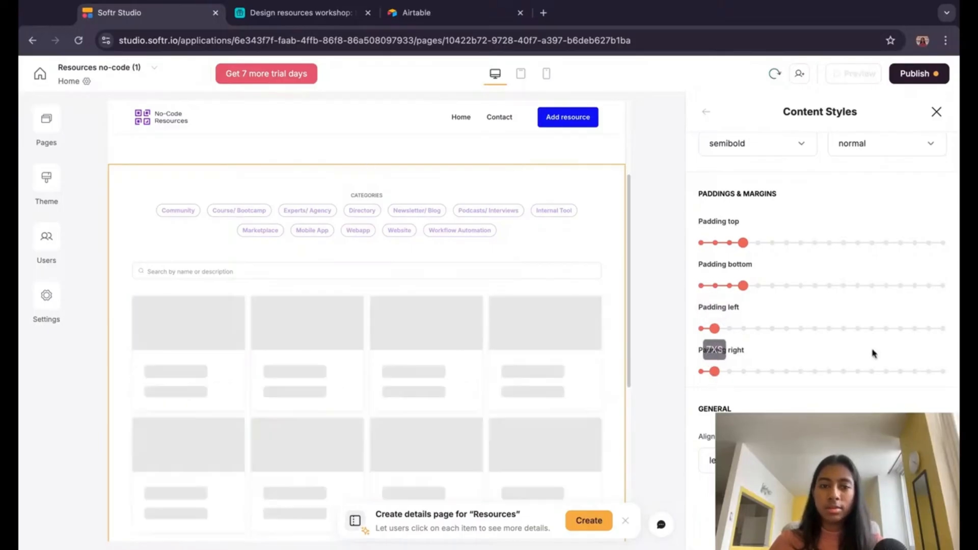
scroll(797, 378, down, 1)
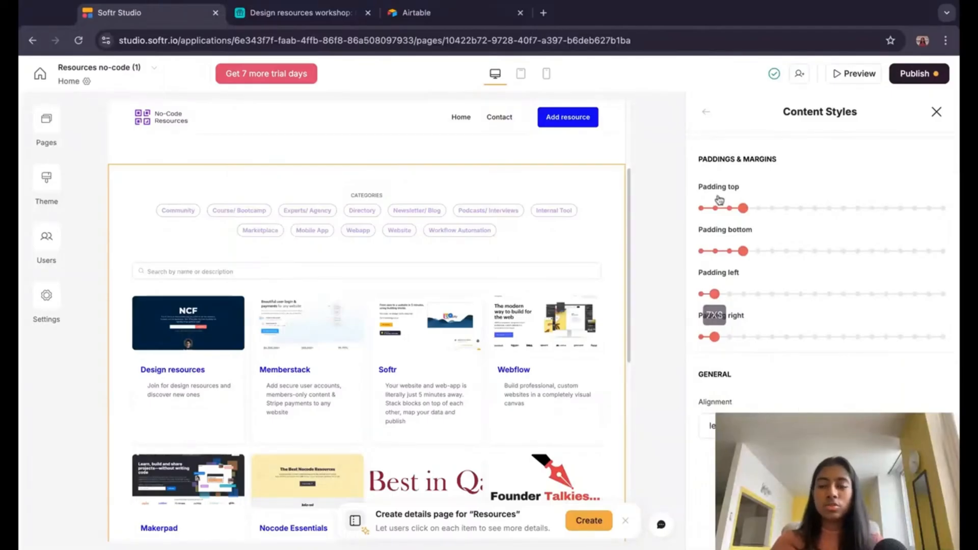
scroll(719, 200, up, 5)
click(706, 111)
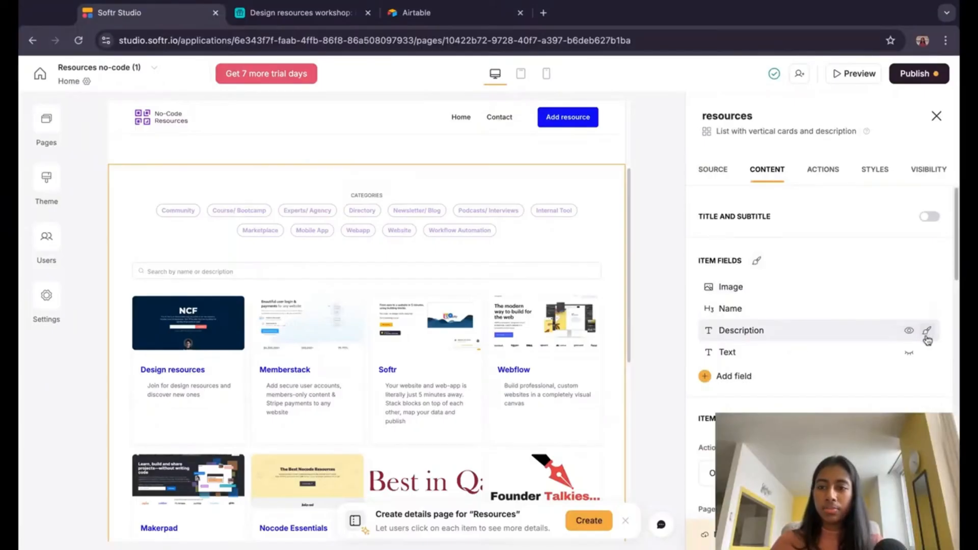
Step: Set the text color of the Description item field to #1A1A1A
click(927, 331)
click(769, 242)
text(#1)
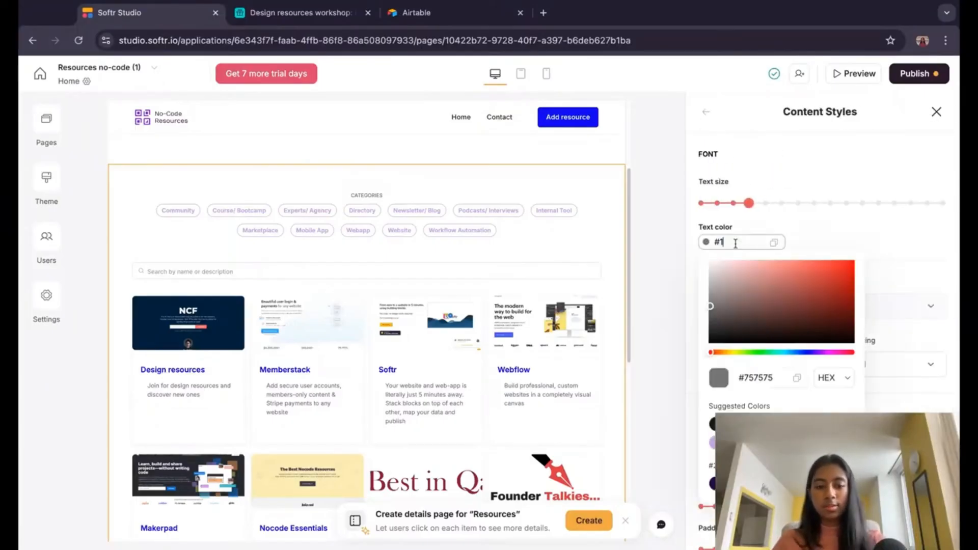
text(a1a1a)
click(830, 240)
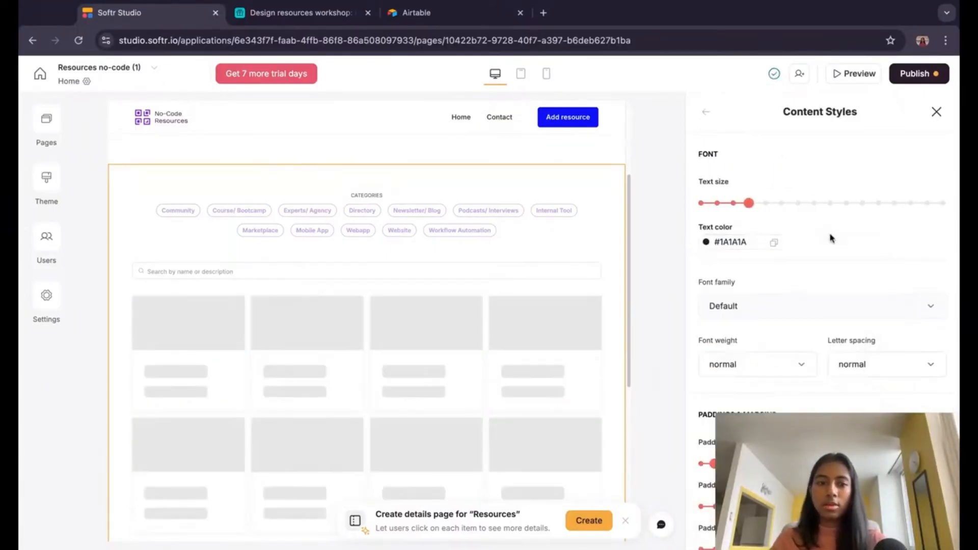
Step: Set the Description field's bottom padding to 6XS and its left and right padding to 7XS, and return to the block's content settings
scroll(785, 321, down, 3)
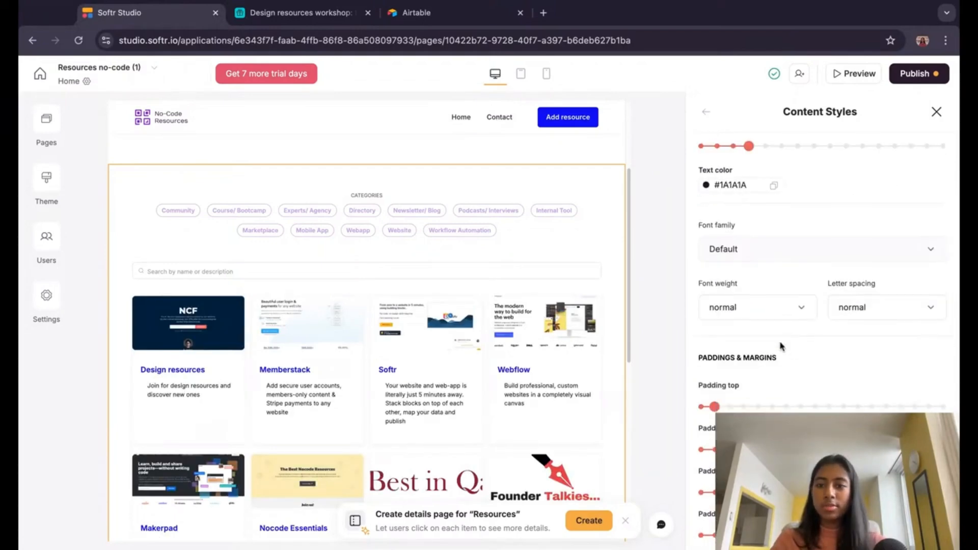
scroll(788, 317, down, 3)
scroll(763, 244, down, 2)
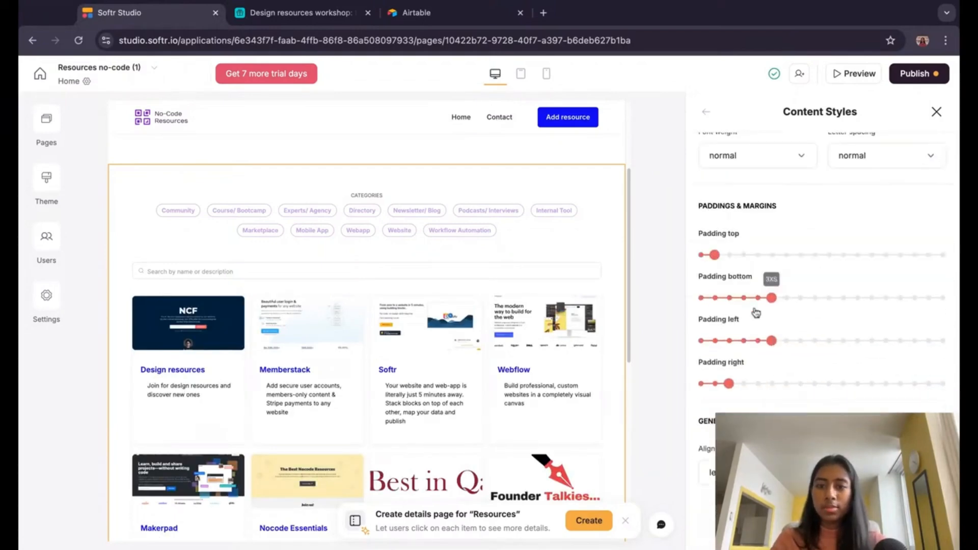
click(743, 299)
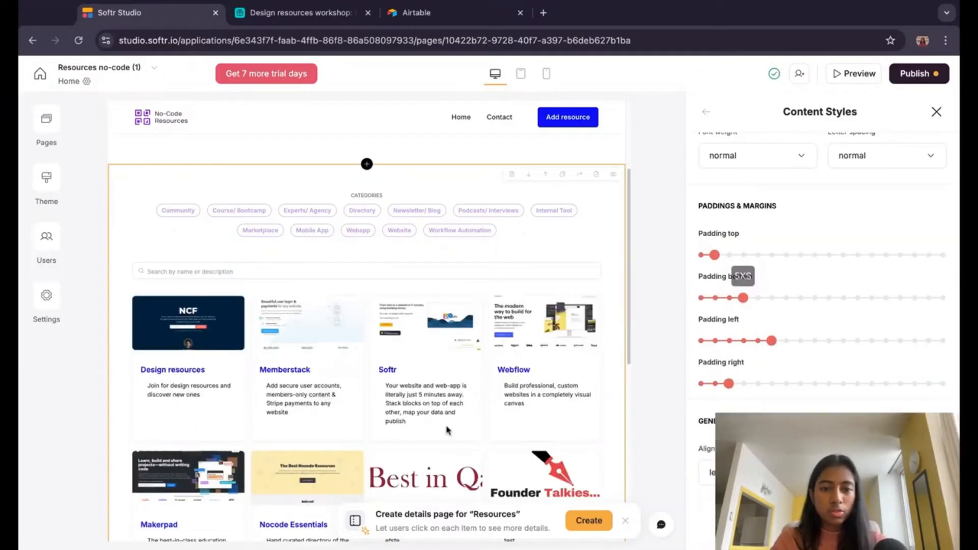
click(729, 299)
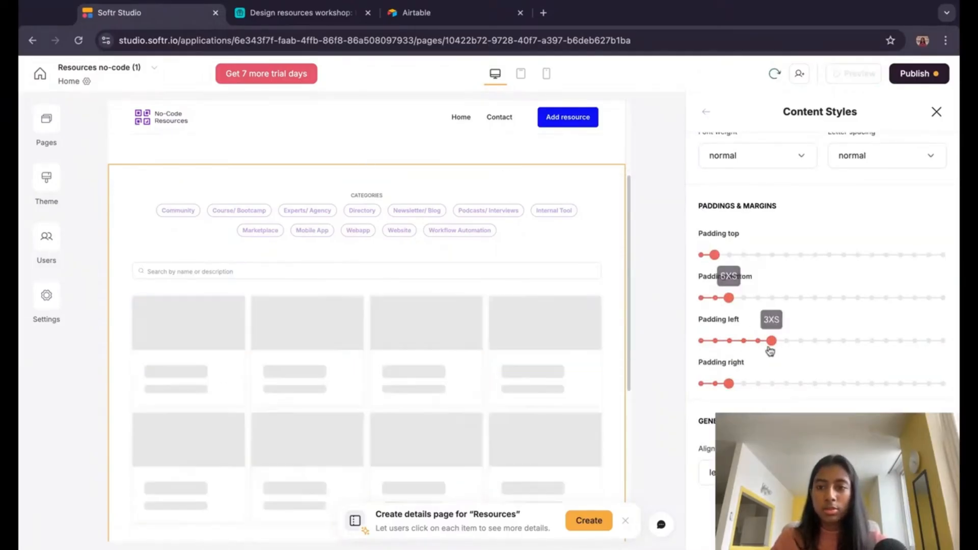
click(715, 341)
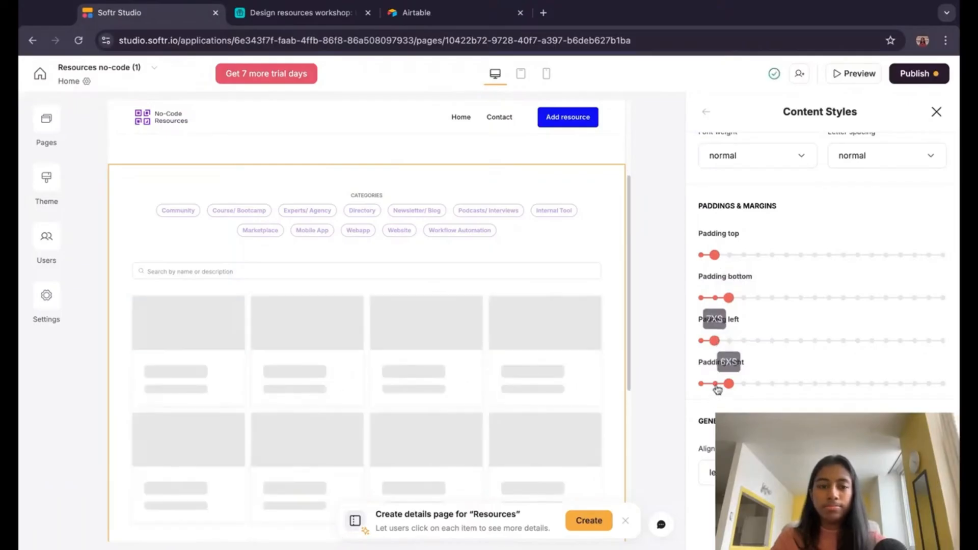
click(714, 384)
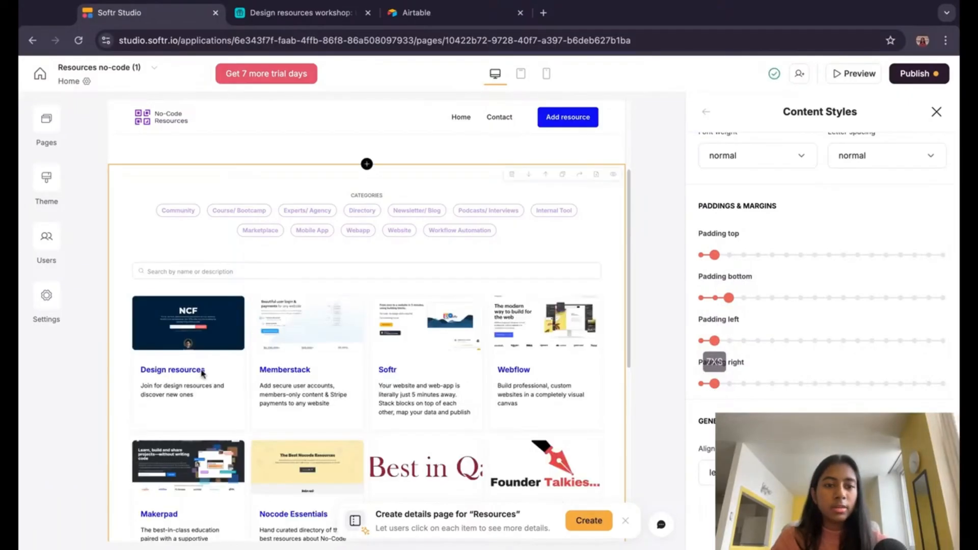
scroll(723, 153, up, 5)
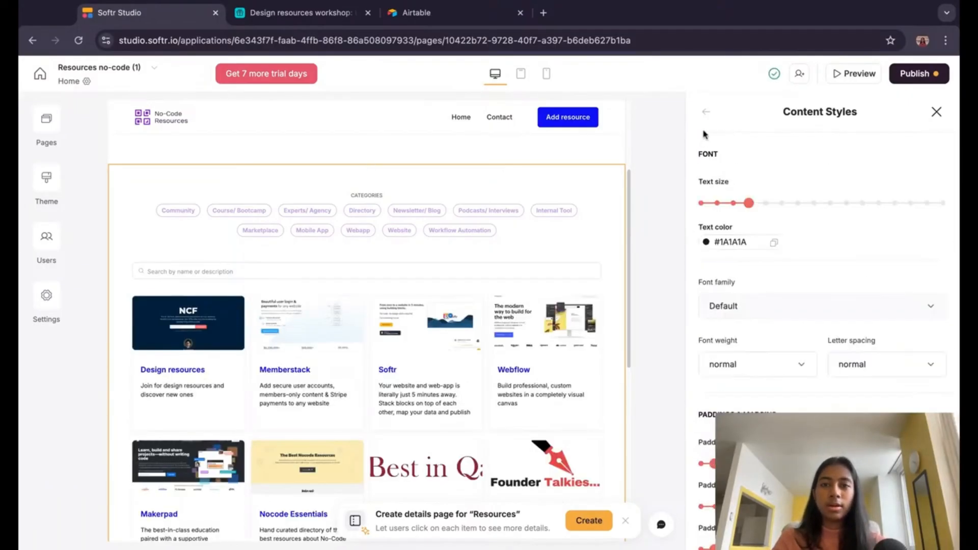
click(706, 113)
Step: Switch to the Airtable base, review which columns the Resources table offers for the cards, and return to Softr
scroll(849, 305, down, 3)
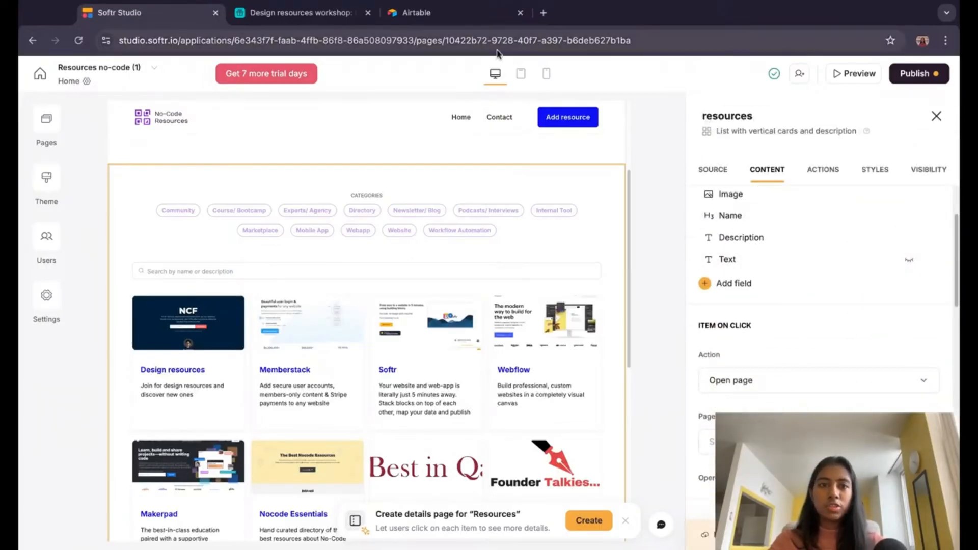
click(287, 17)
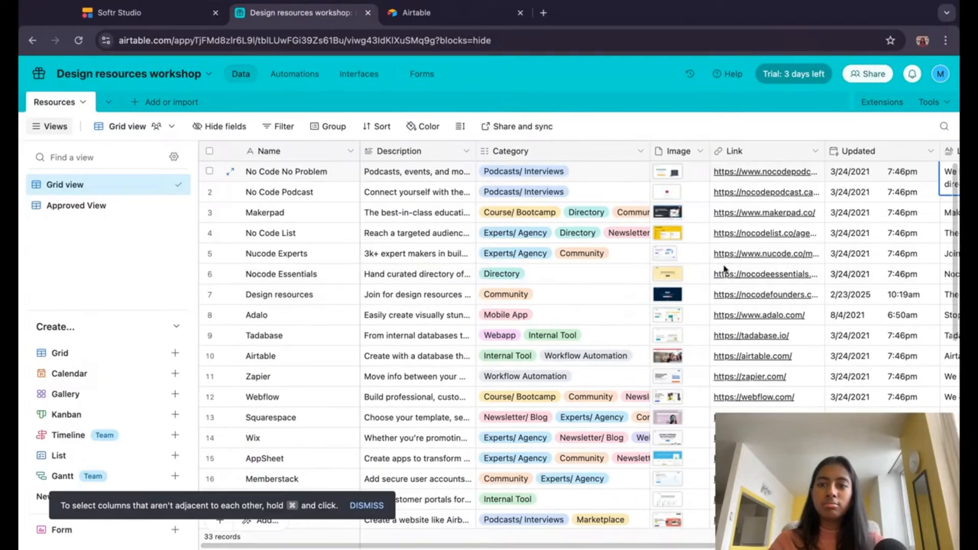
double_click(606, 261)
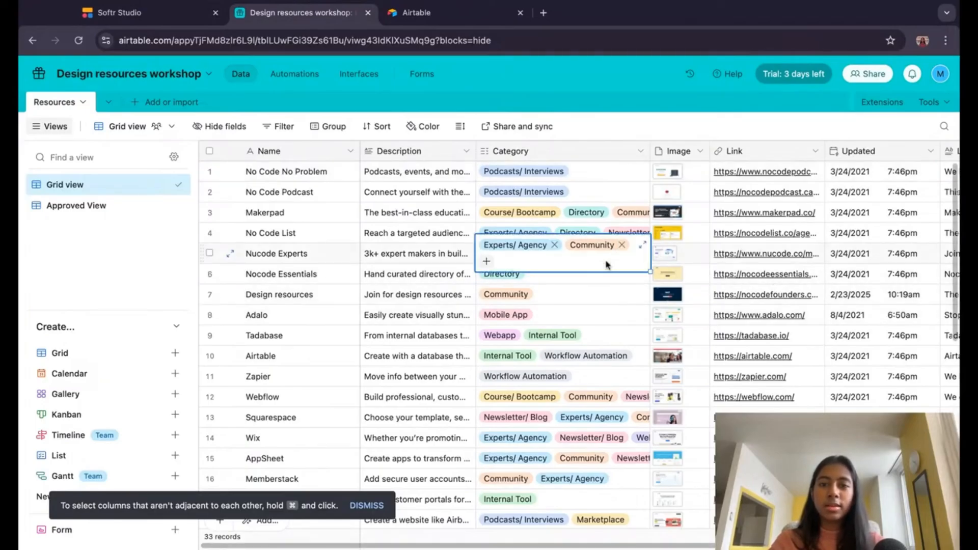
scroll(607, 264, right, 2)
scroll(606, 265, right, 2)
scroll(606, 265, right, 2)
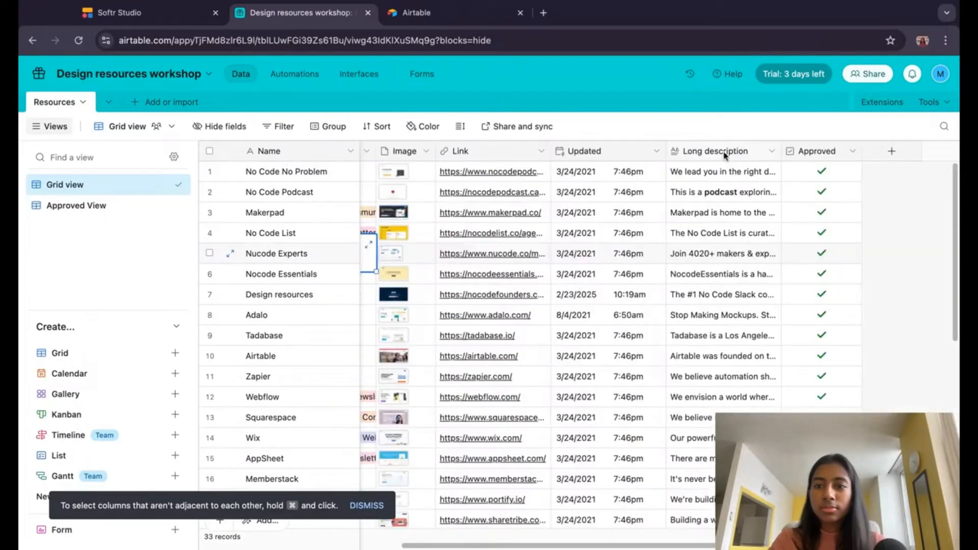
click(106, 12)
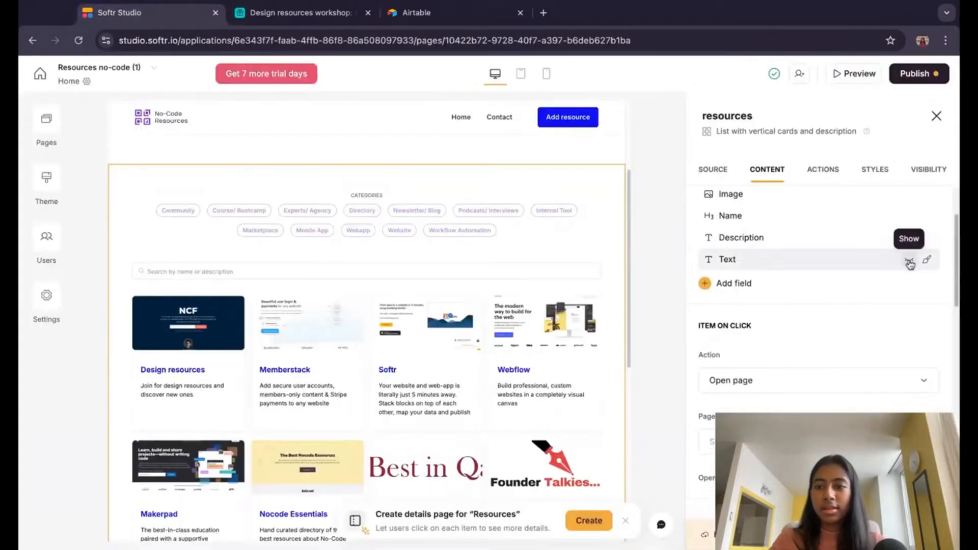
Step: Try adding the Updated field to the cards' item fields and remove it again
click(719, 288)
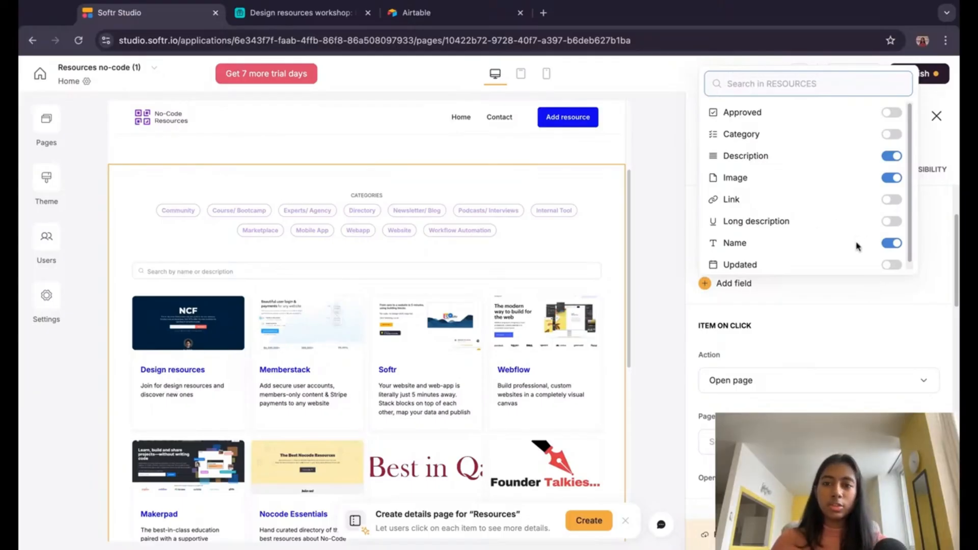
scroll(876, 252, down, 1)
click(891, 261)
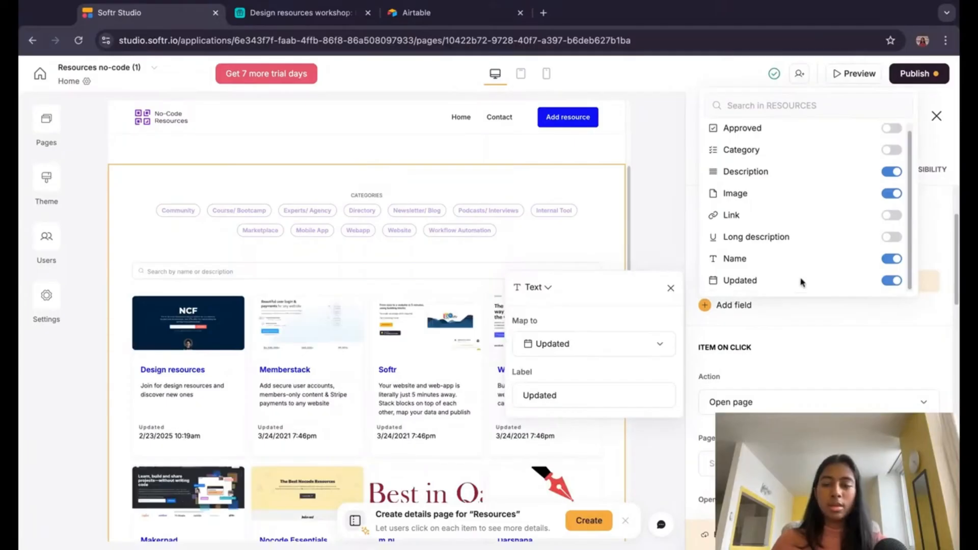
click(891, 280)
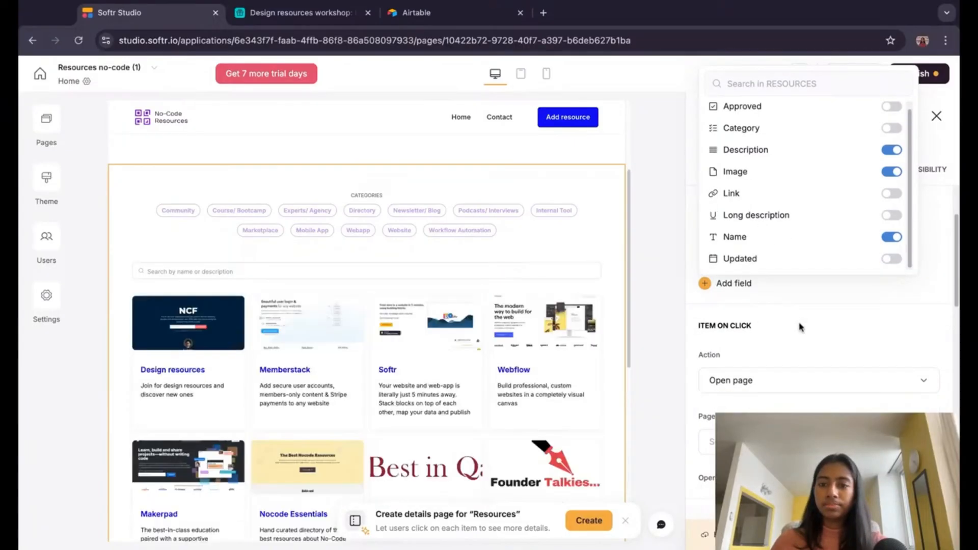
click(805, 318)
Step: Set the item's on-click action to Open external url, using the Link field as the URL
scroll(784, 357, up, 2)
scroll(797, 392, down, 8)
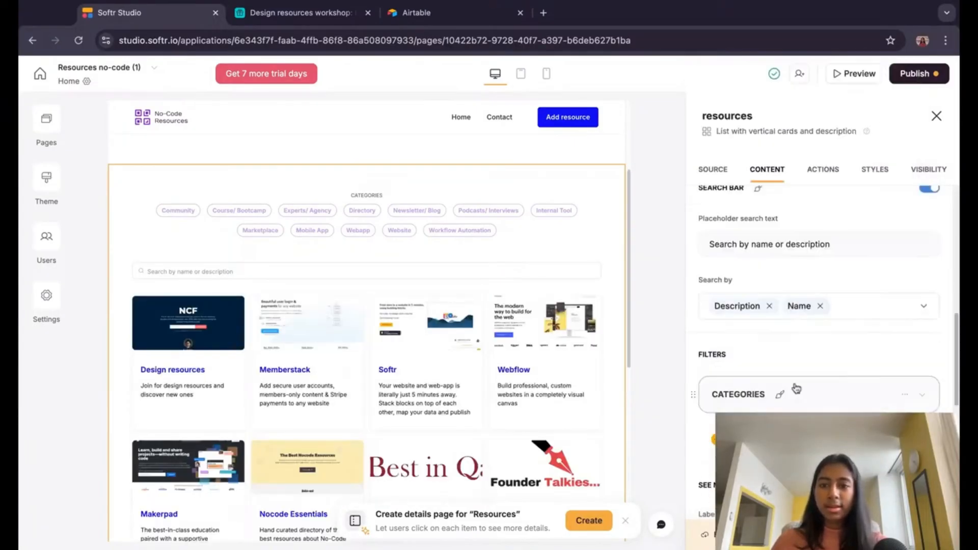
scroll(794, 386, up, 2)
scroll(793, 383, up, 4)
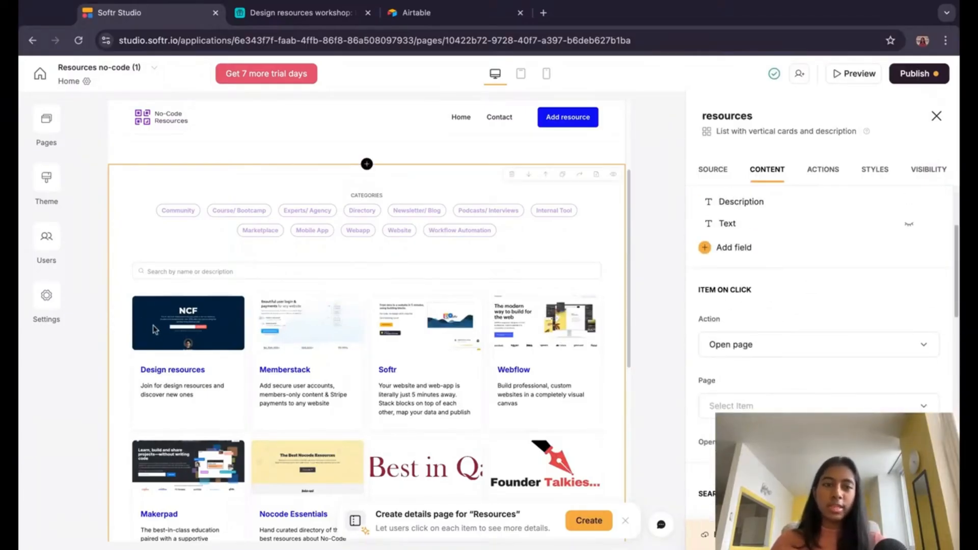
click(745, 345)
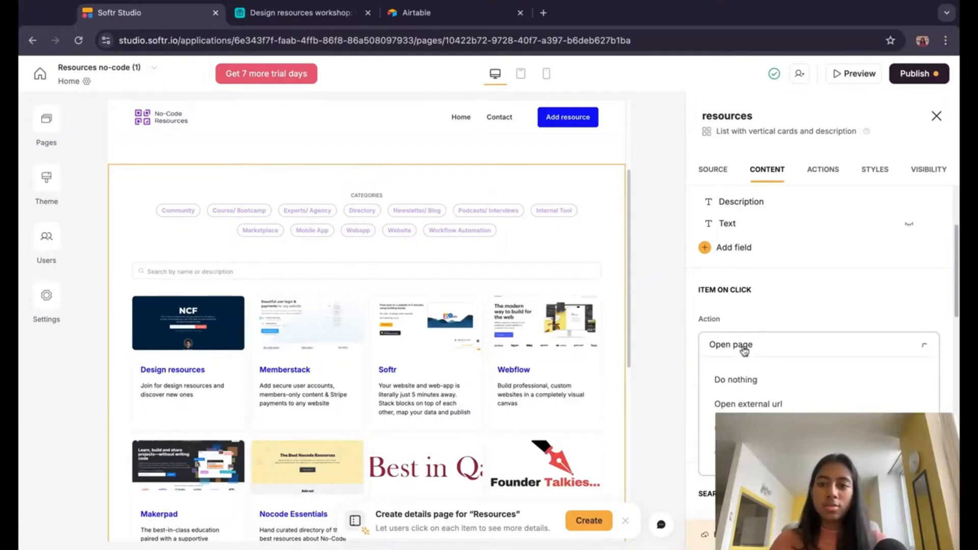
click(765, 405)
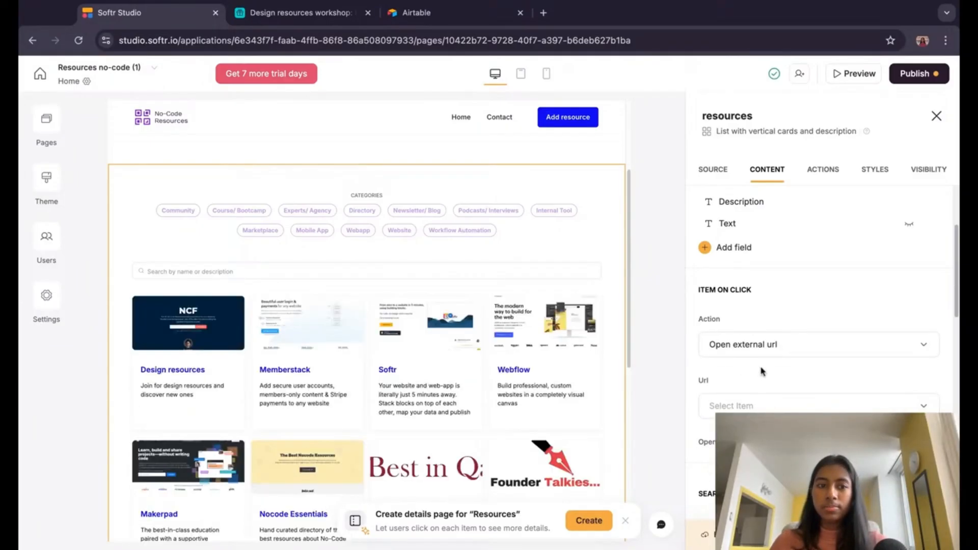
scroll(760, 372, down, 3)
click(761, 286)
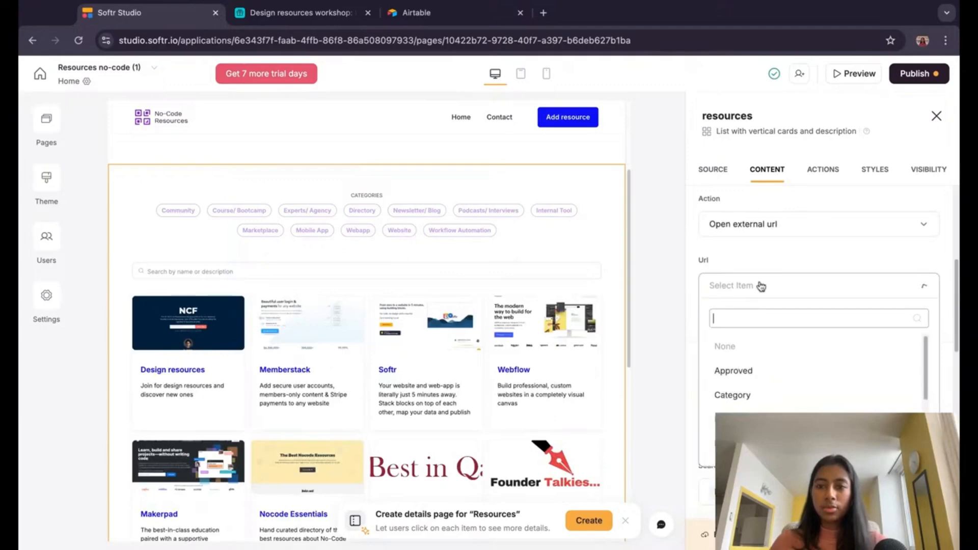
scroll(744, 372, down, 2)
click(742, 371)
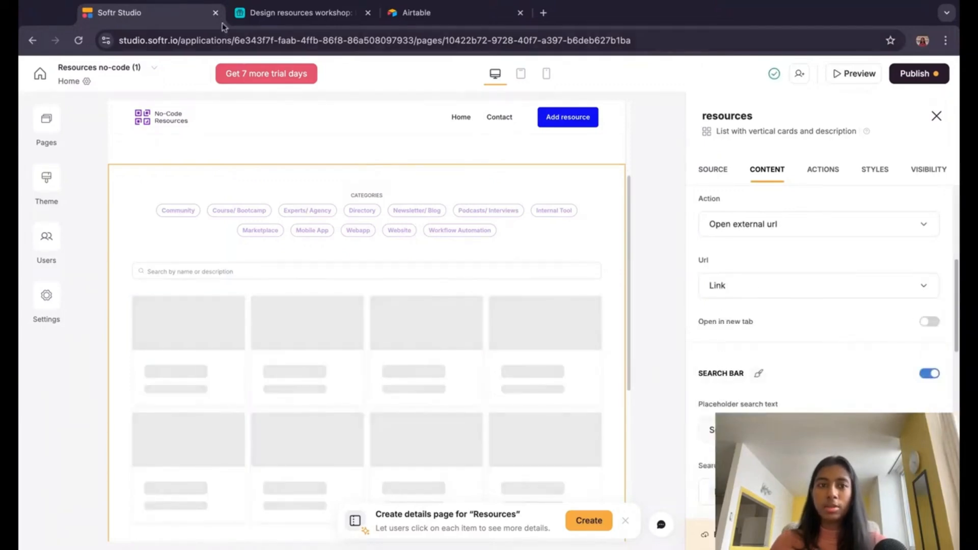
Step: Check the Link value of the Design resources record in the Airtable base and return to the block settings in Softr
click(275, 13)
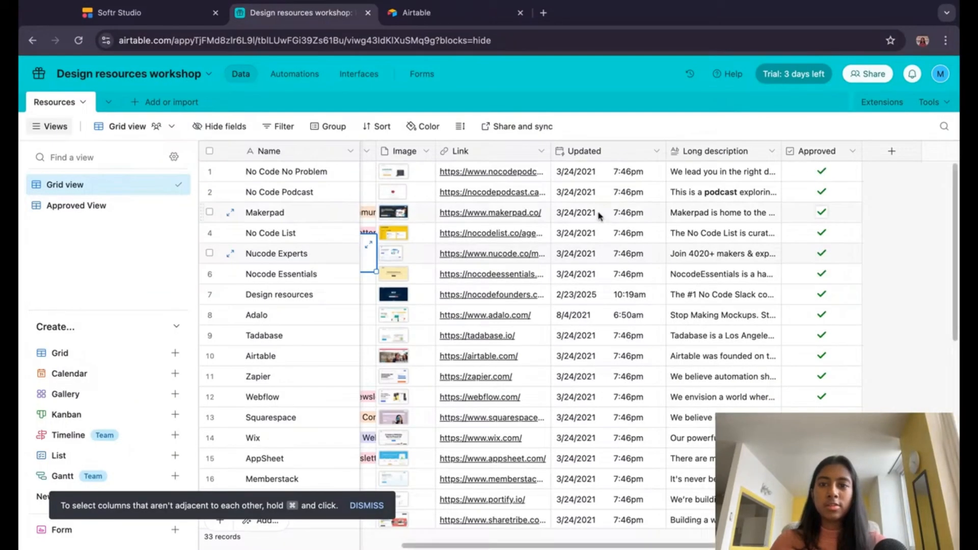
scroll(600, 216, left, 3)
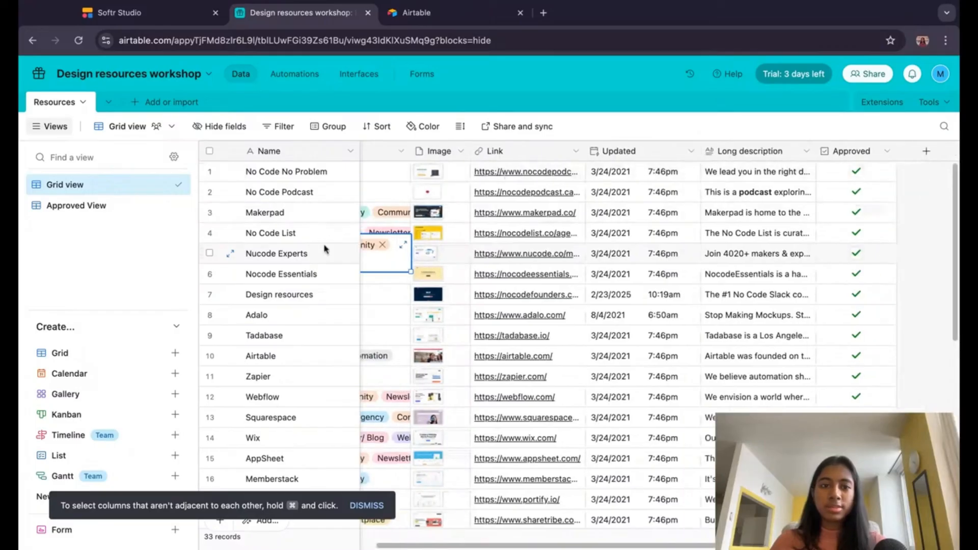
click(304, 297)
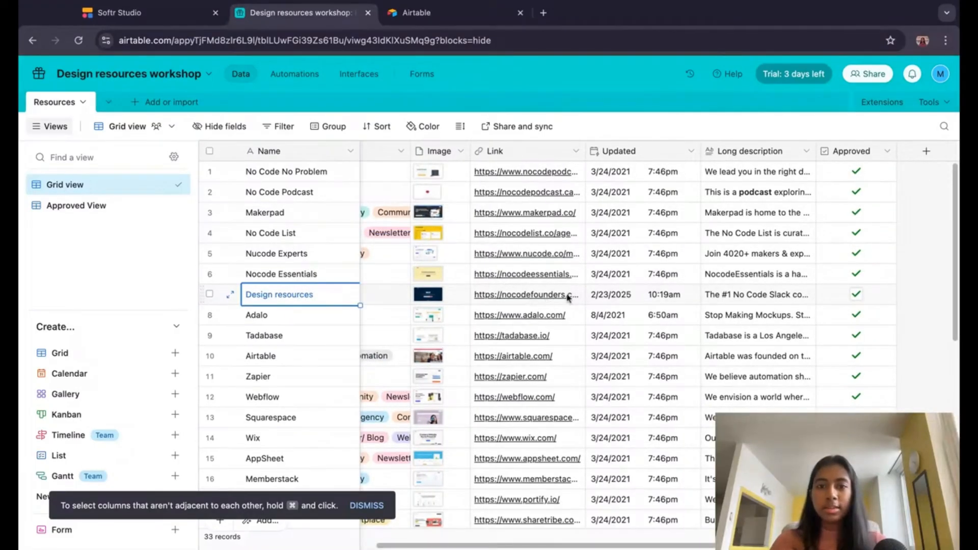
click(145, 19)
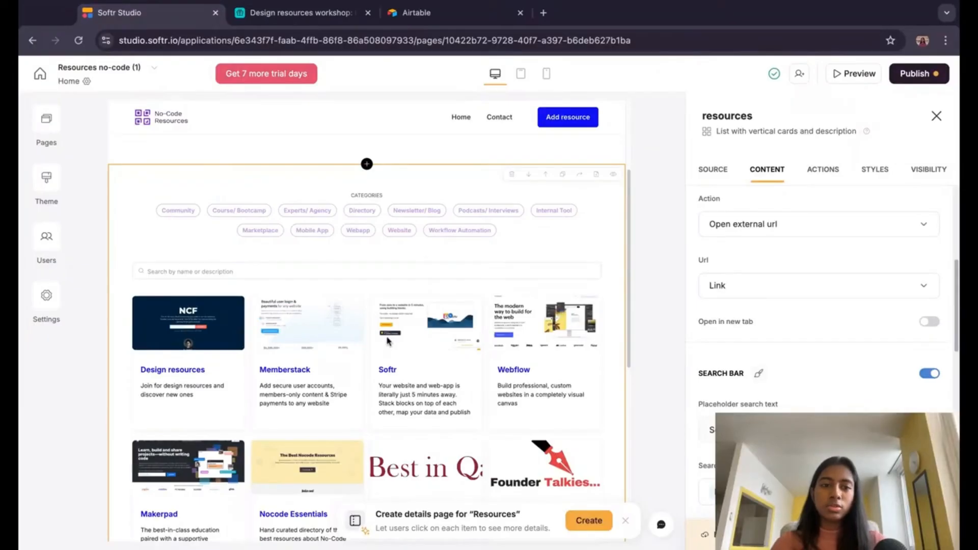
scroll(829, 331, down, 3)
scroll(815, 264, up, 3)
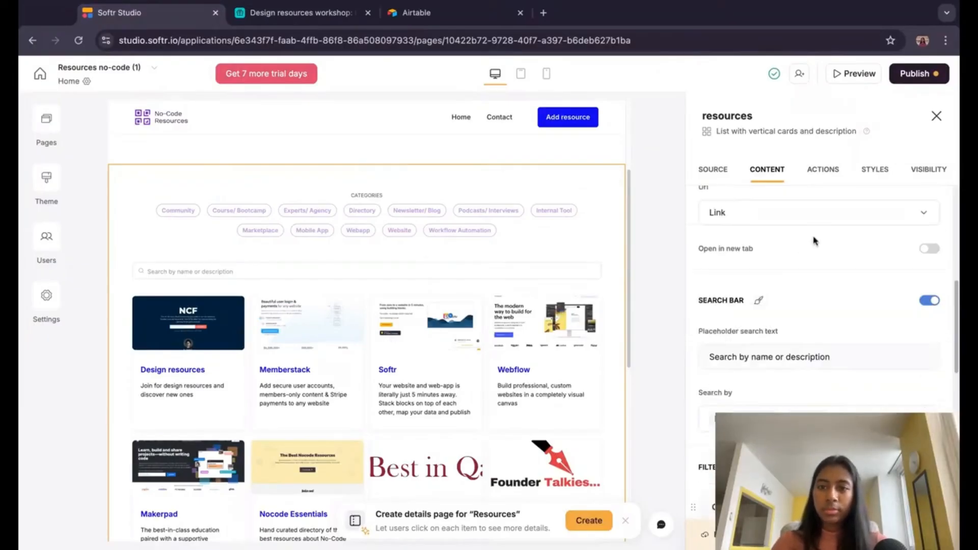
Step: Make the cards' links open in a new tab and set the search bar's placeholder text to "Search by name"
click(930, 326)
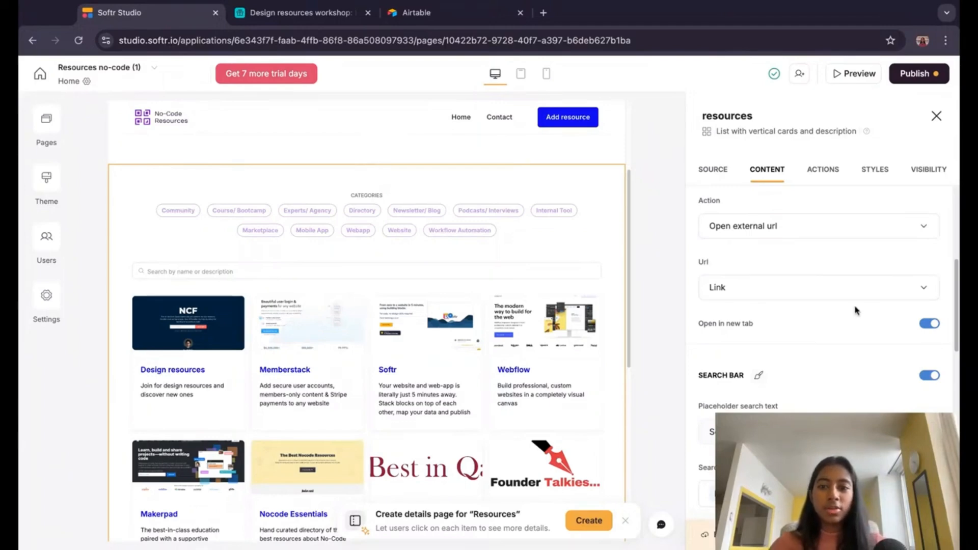
scroll(899, 383, down, 3)
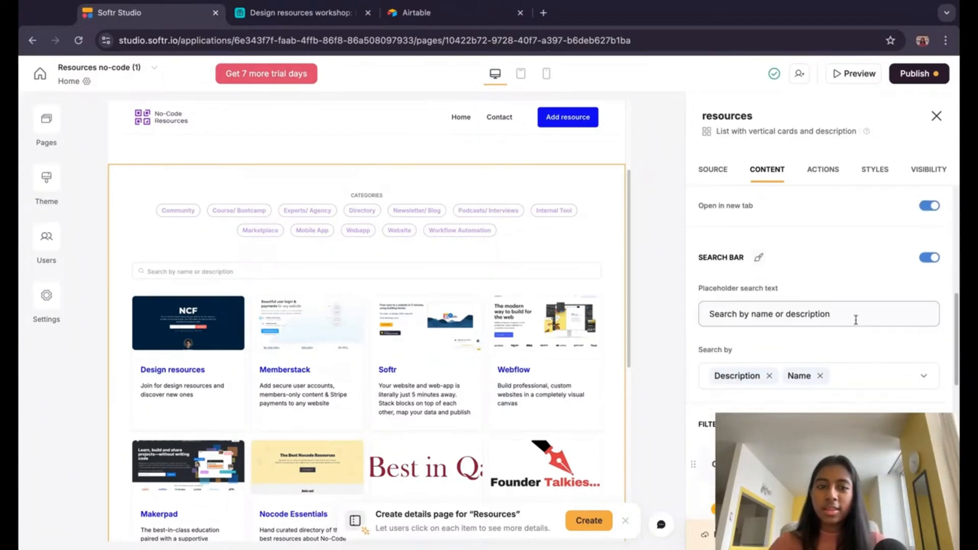
scroll(855, 320, down, 3)
scroll(866, 286, up, 5)
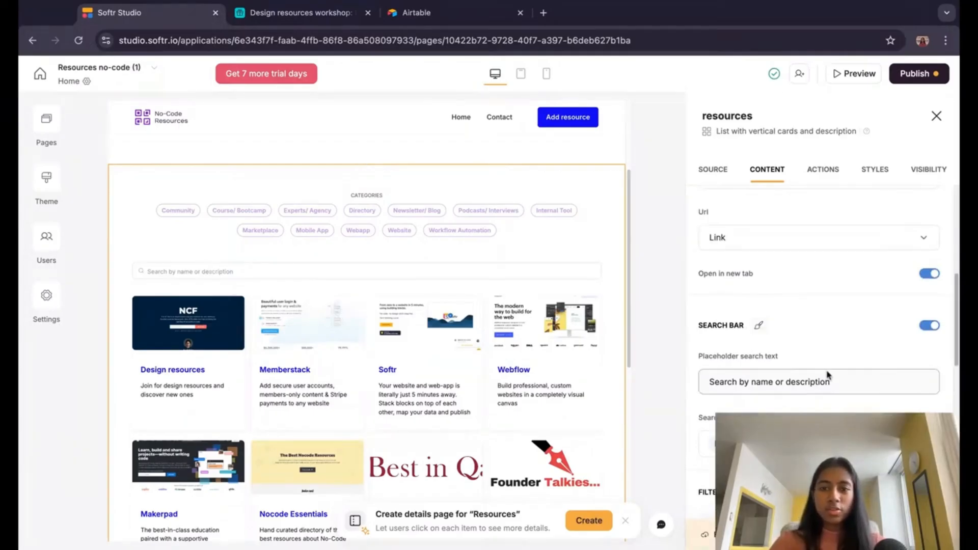
key(ctrl+a)
text(Se)
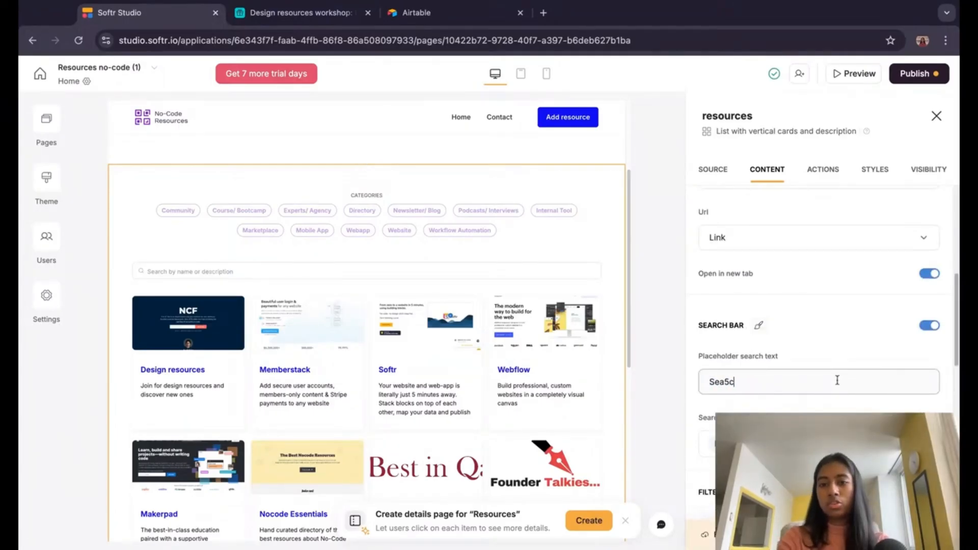
text(arch by name)
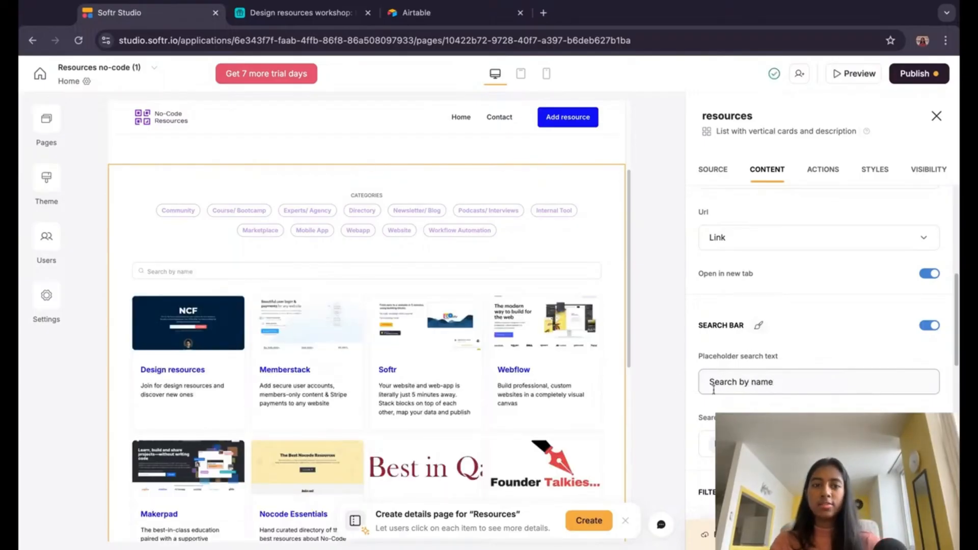
Step: Try adding Category to the search bar's Search by fields and remove it again
scroll(779, 382, down, 2)
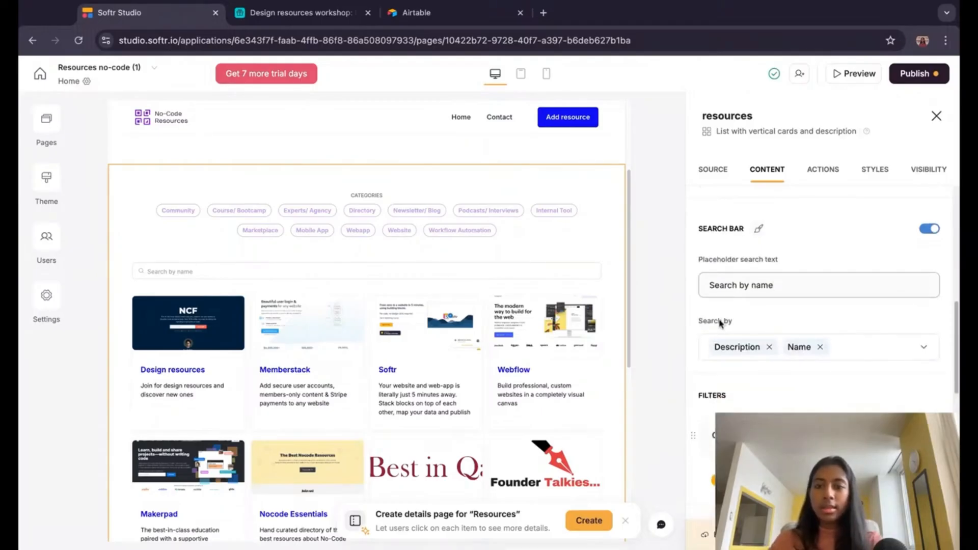
click(917, 348)
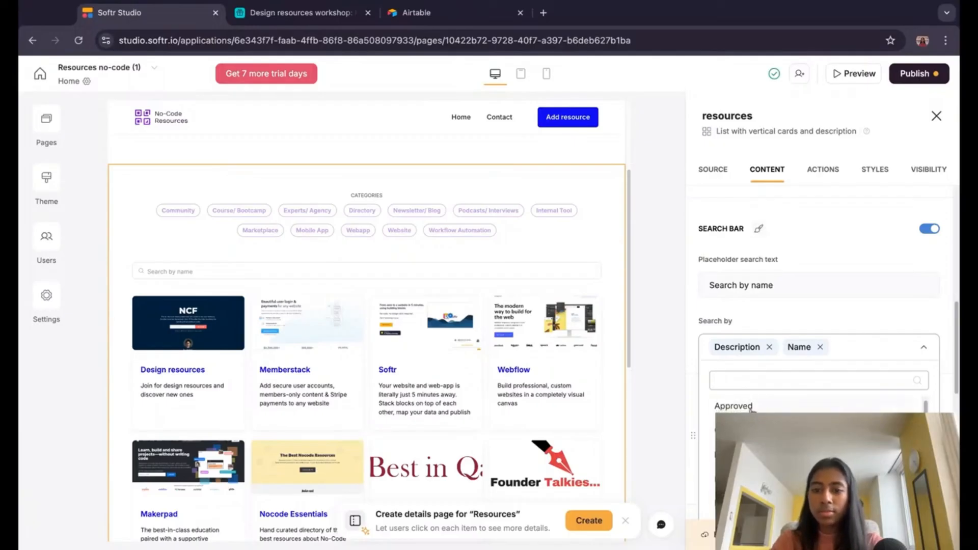
click(795, 430)
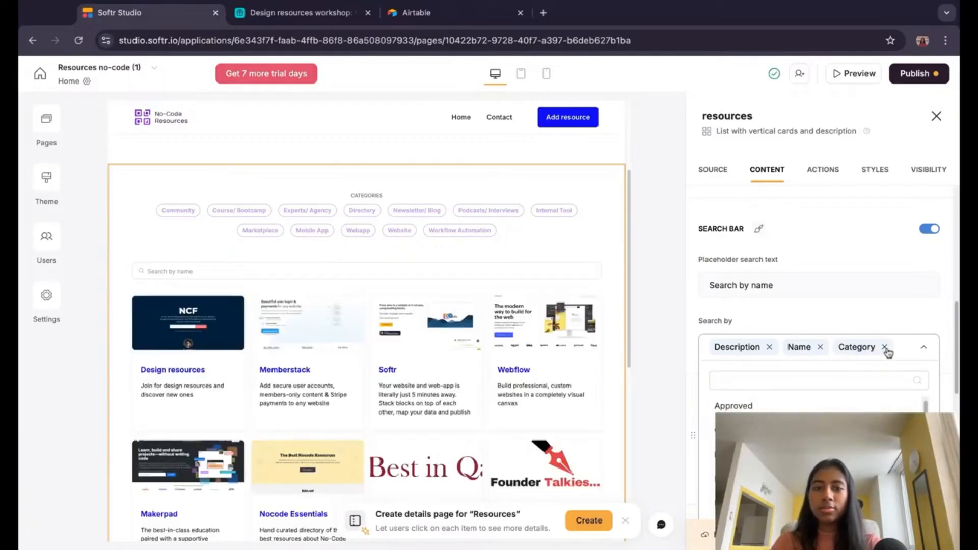
click(885, 348)
click(922, 349)
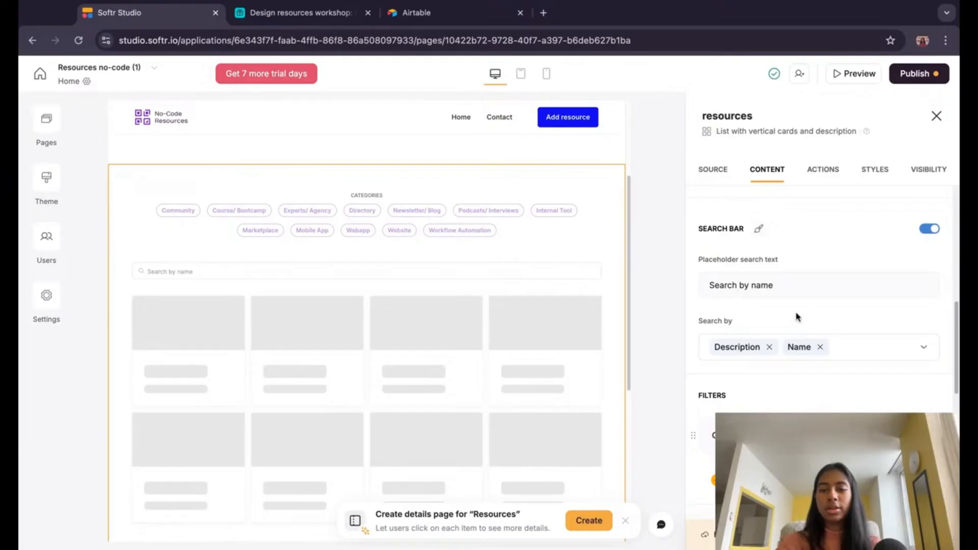
Step: Examine the CATEGORIES filter's label styles, its filter field and its list of options
scroll(826, 313, down, 3)
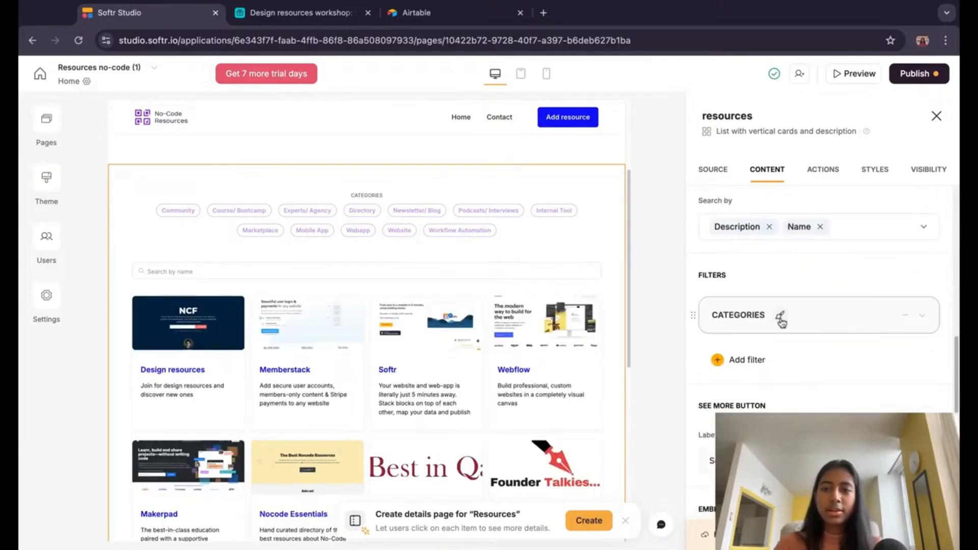
click(779, 315)
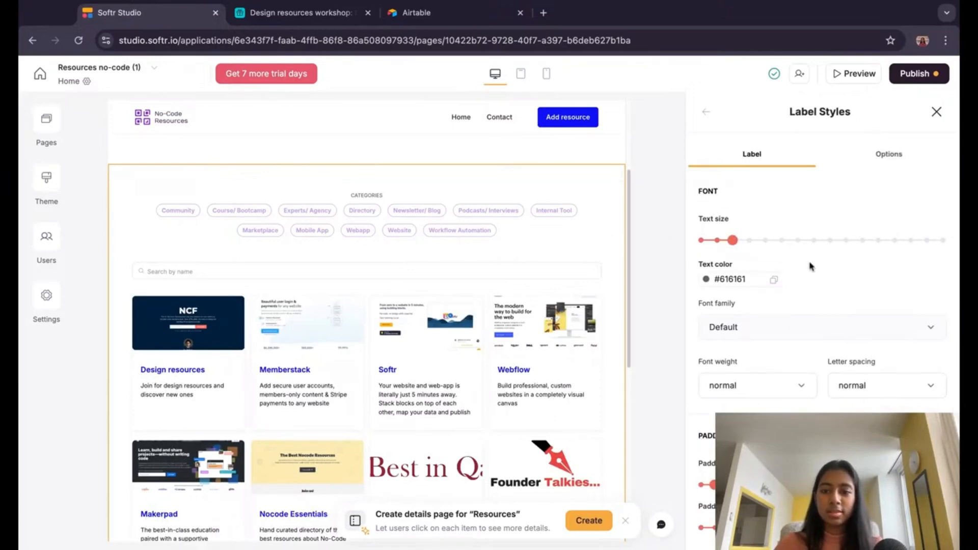
scroll(810, 264, down, 2)
scroll(811, 266, up, 2)
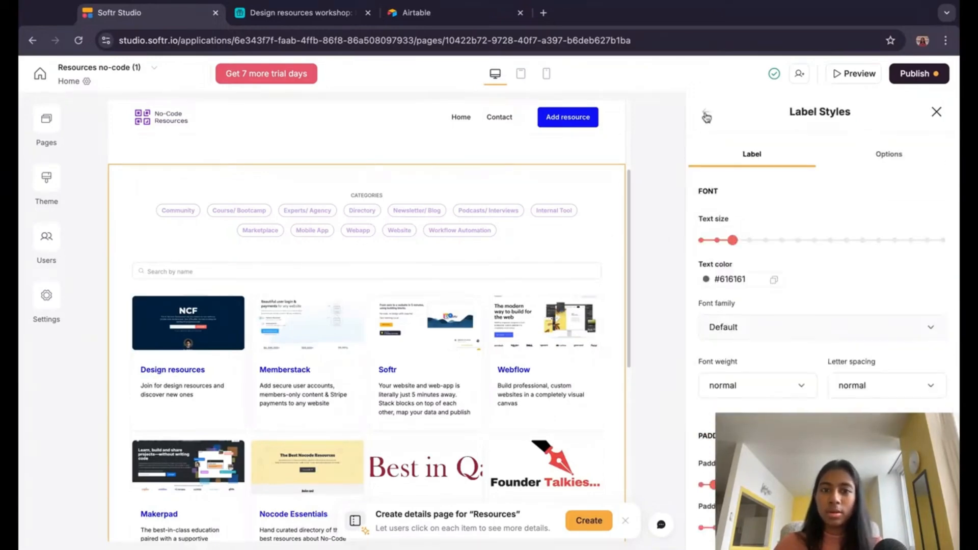
click(707, 117)
click(927, 319)
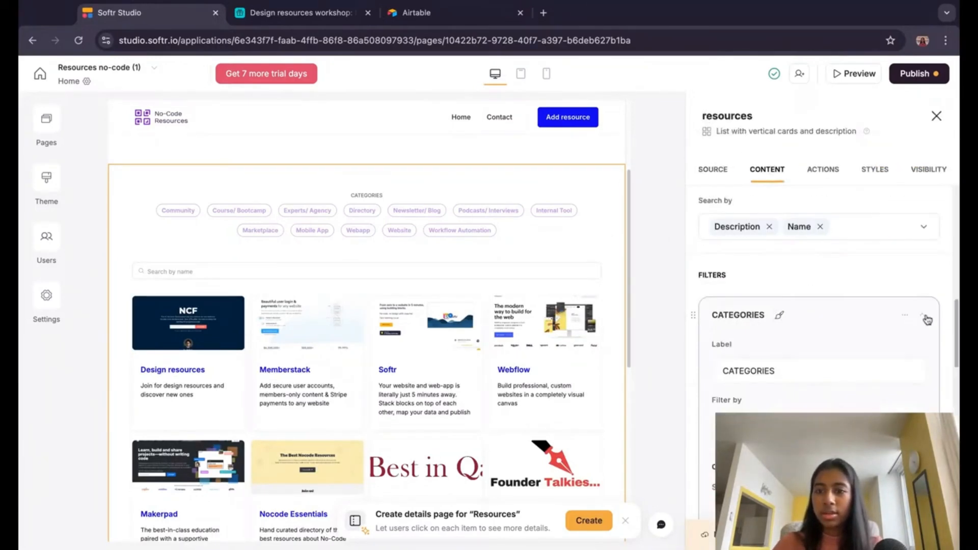
scroll(823, 392, down, 4)
click(900, 337)
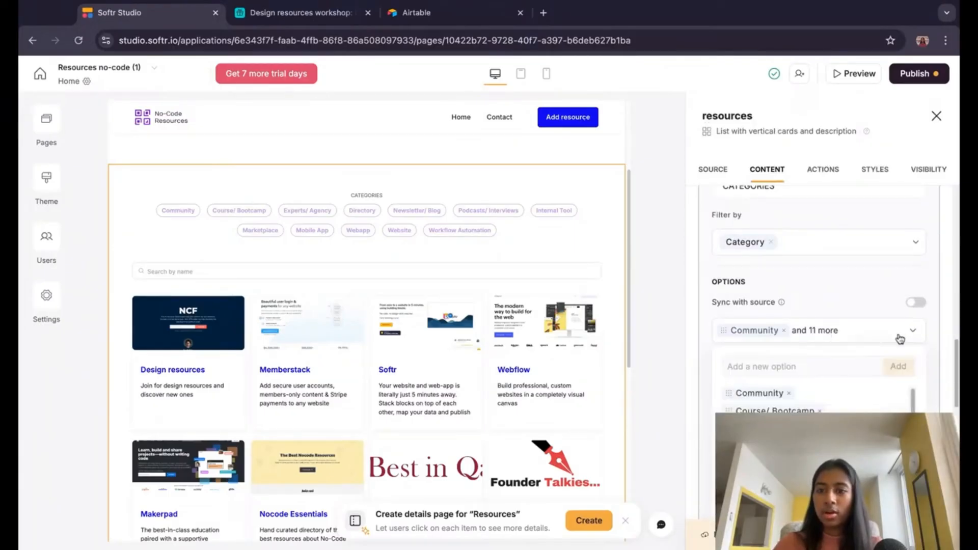
Step: Check the Category column in the Airtable base, return to Softr and close the filter's options list
click(255, 12)
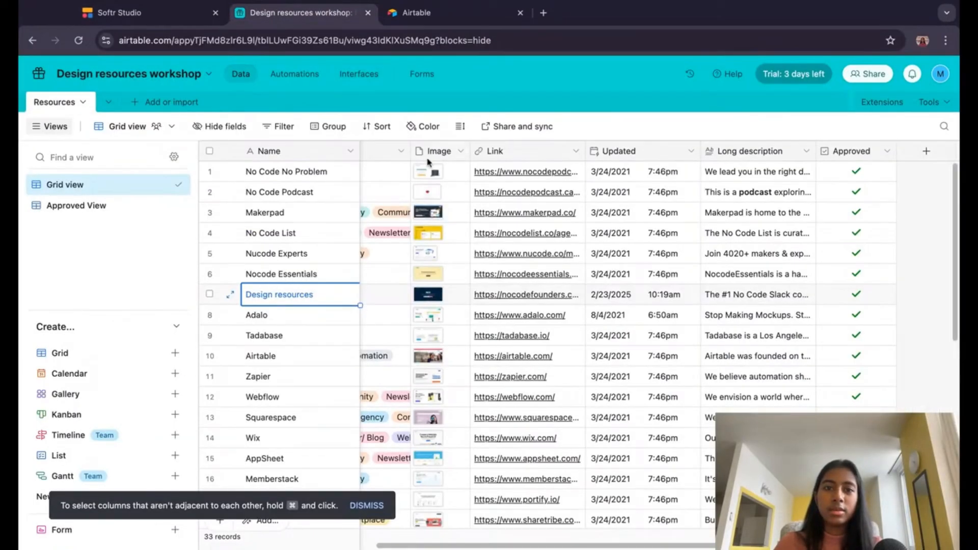
scroll(540, 224, left, 5)
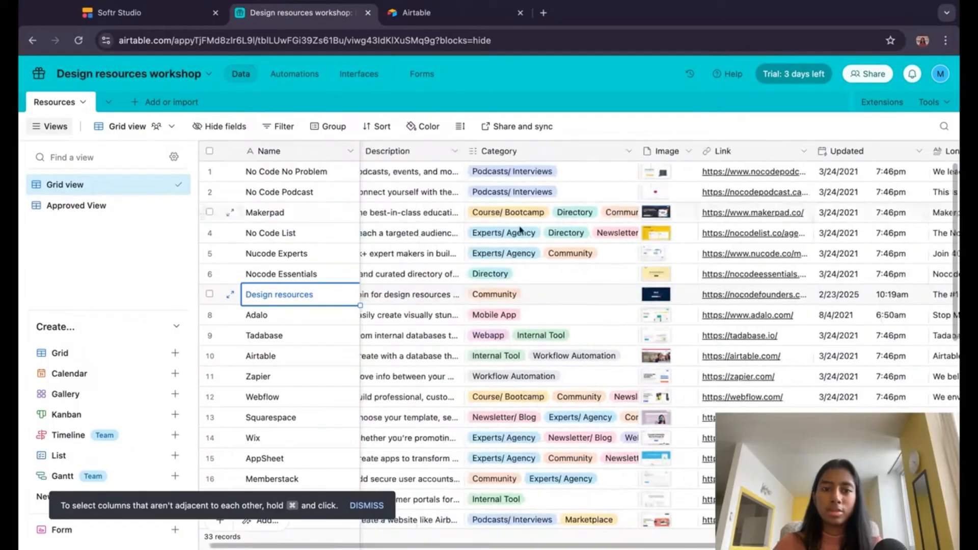
click(112, 12)
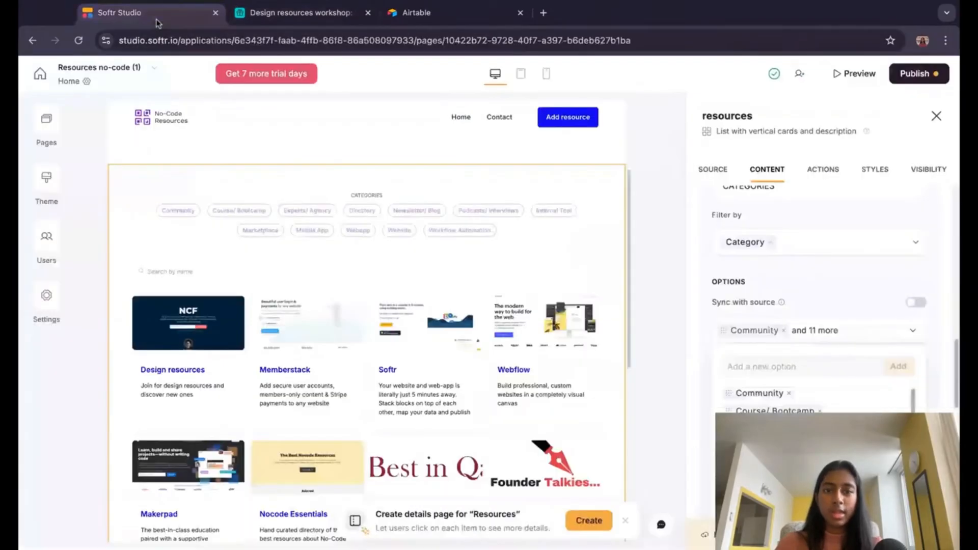
click(910, 336)
Step: Review the CATEGORIES filter's position, display and colour settings and the text color in its label styles
scroll(911, 333, down, 3)
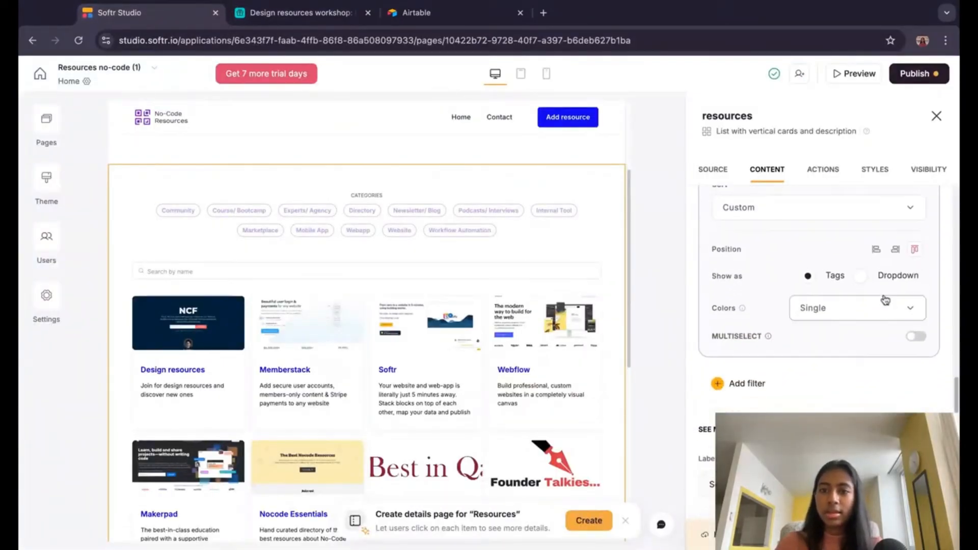
scroll(885, 300, up, 5)
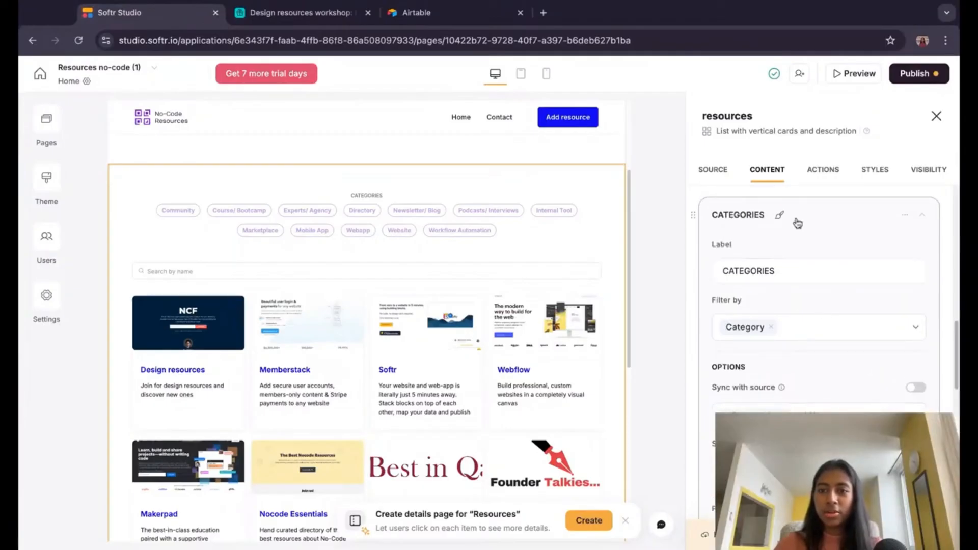
click(779, 215)
click(729, 277)
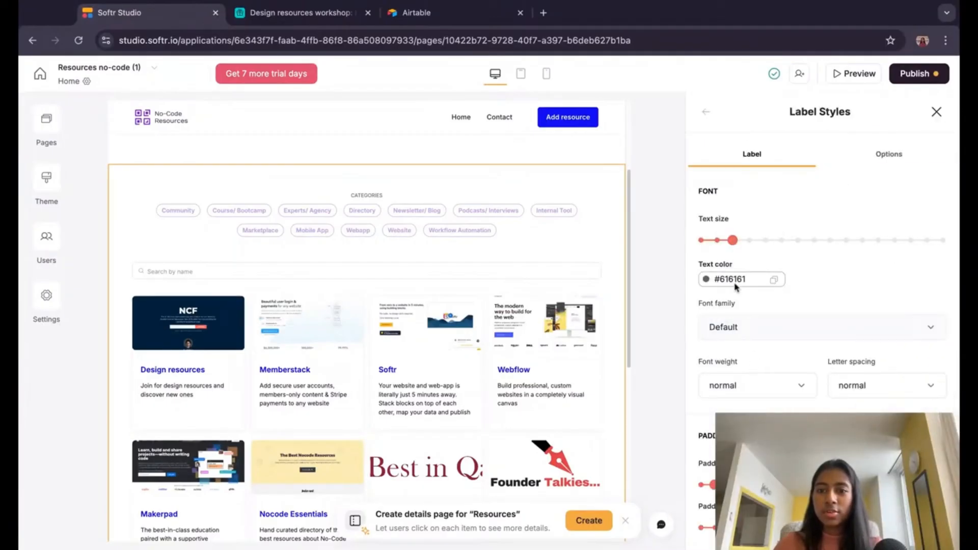
click(706, 112)
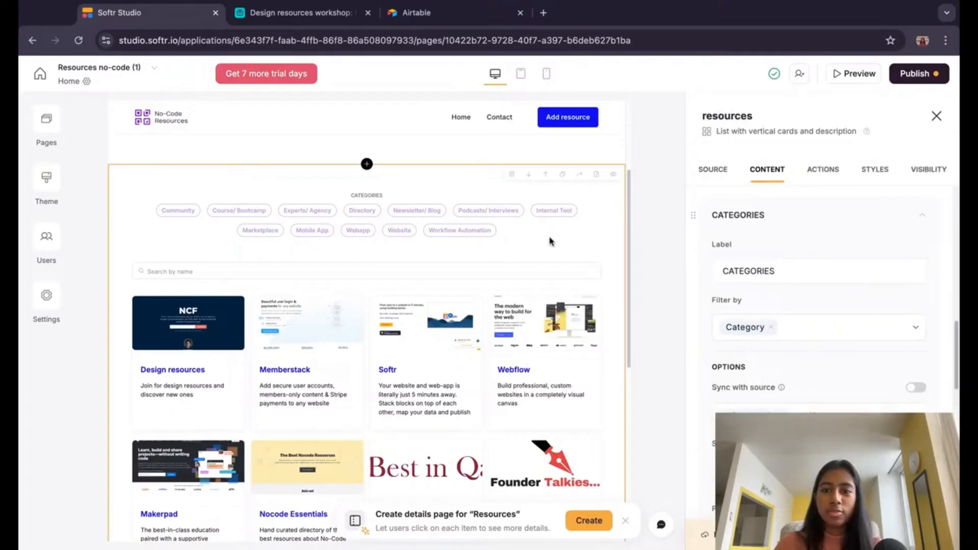
Step: Try adding a second filter below the CATEGORIES filter and delete it again
scroll(847, 247, down, 6)
scroll(777, 247, down, 4)
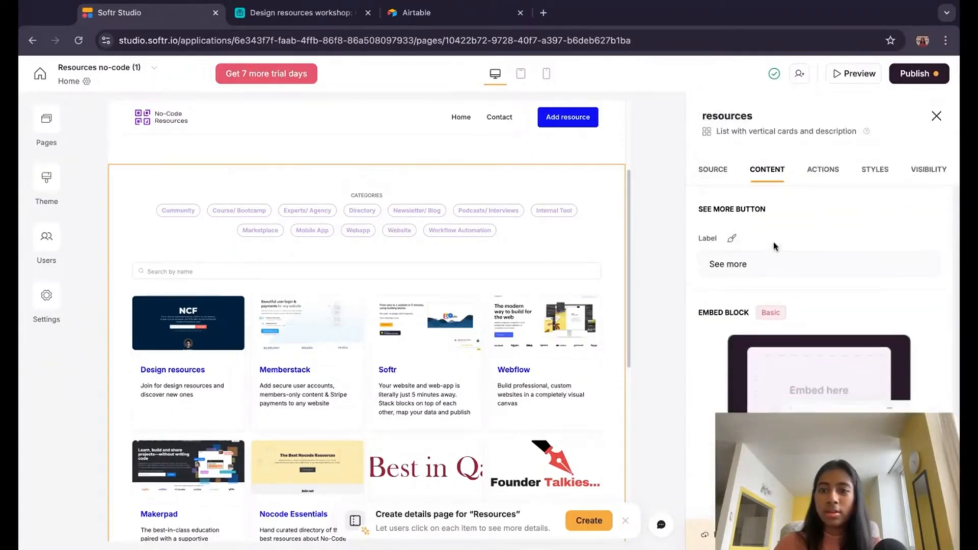
scroll(769, 266, up, 5)
click(737, 340)
scroll(812, 402, down, 2)
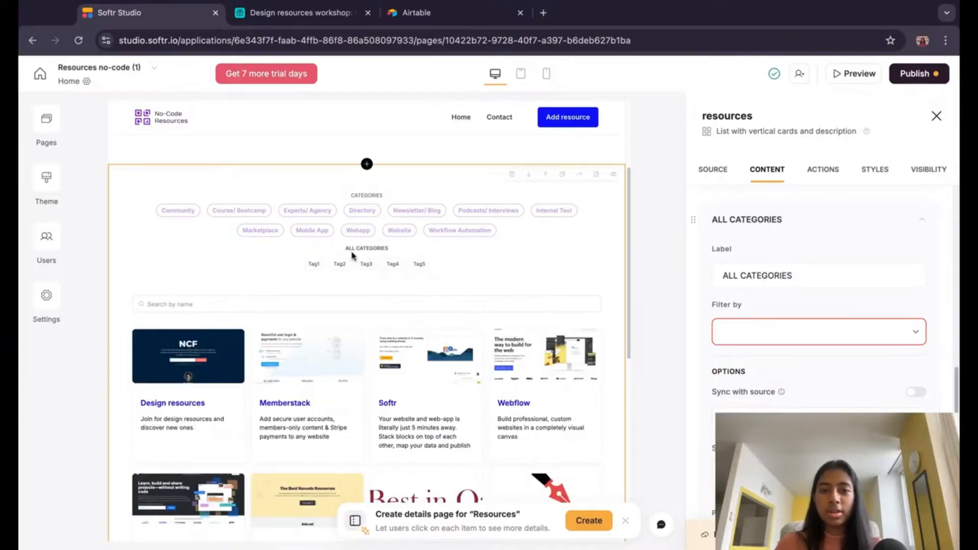
scroll(854, 400, up, 5)
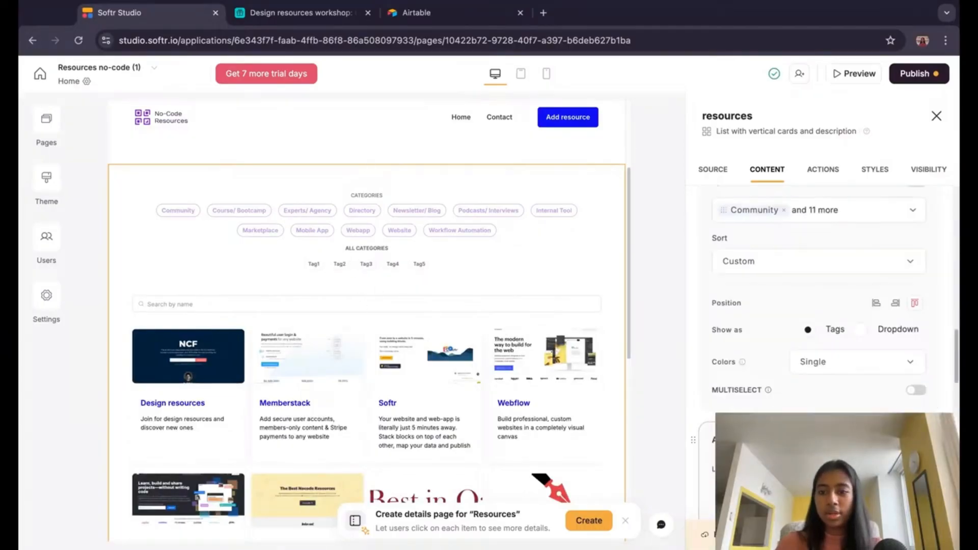
scroll(853, 357, down, 1)
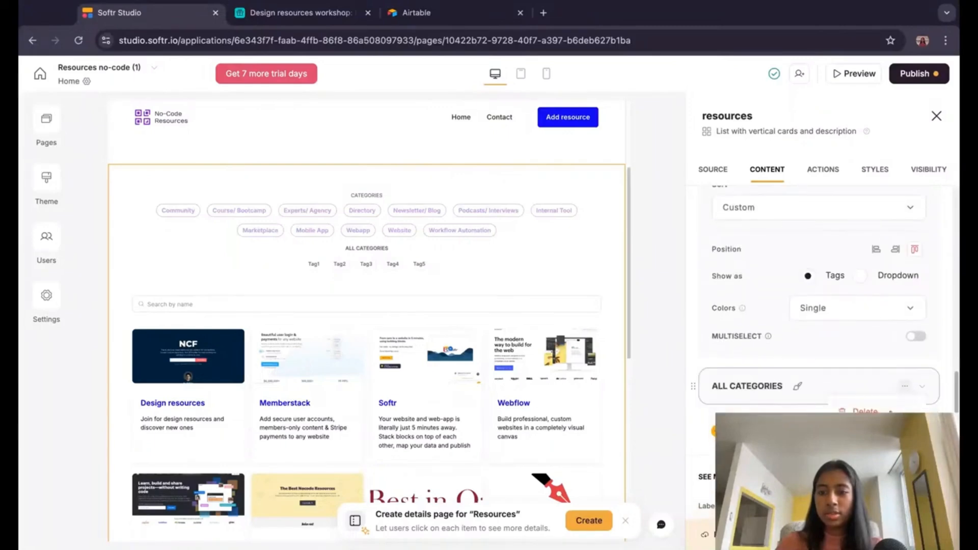
click(907, 390)
Step: Examine the block's remaining content settings and locate the See more button beneath the resource cards
scroll(840, 357, up, 5)
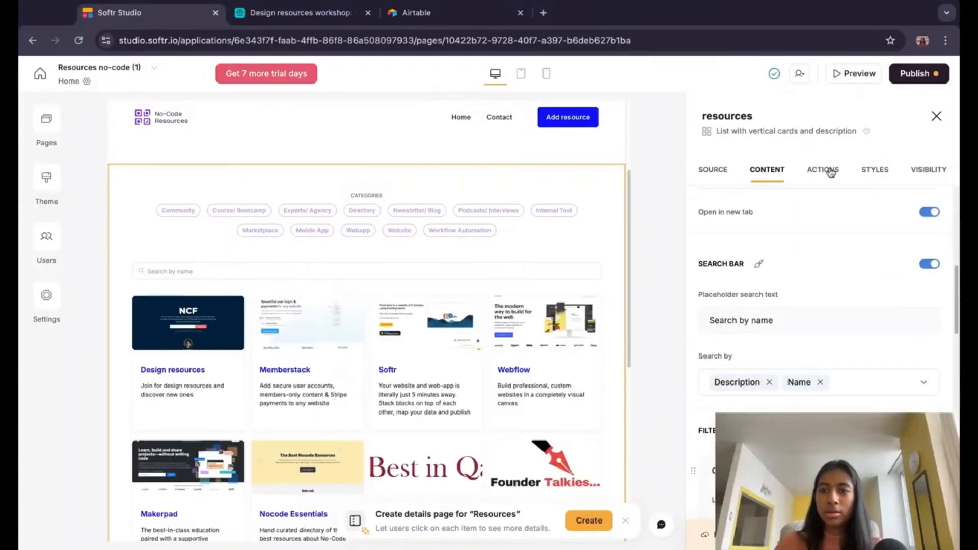
click(823, 169)
scroll(827, 352, down, 10)
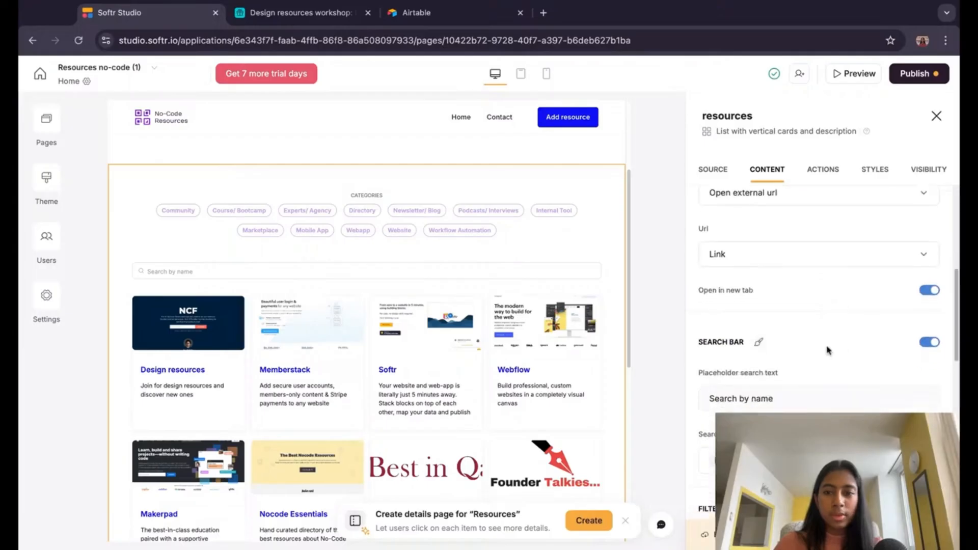
scroll(884, 385, down, 5)
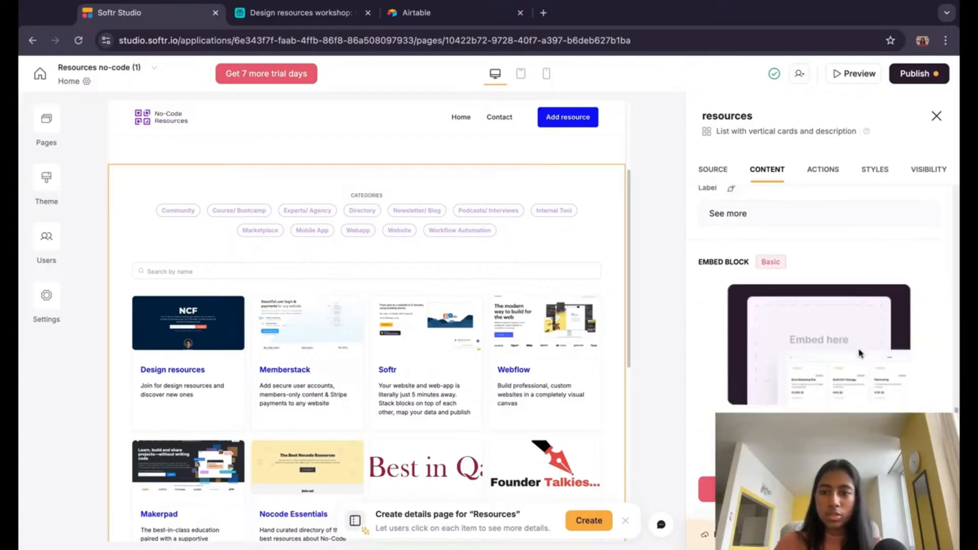
scroll(884, 385, up, 1)
scroll(446, 332, down, 1)
scroll(445, 332, down, 5)
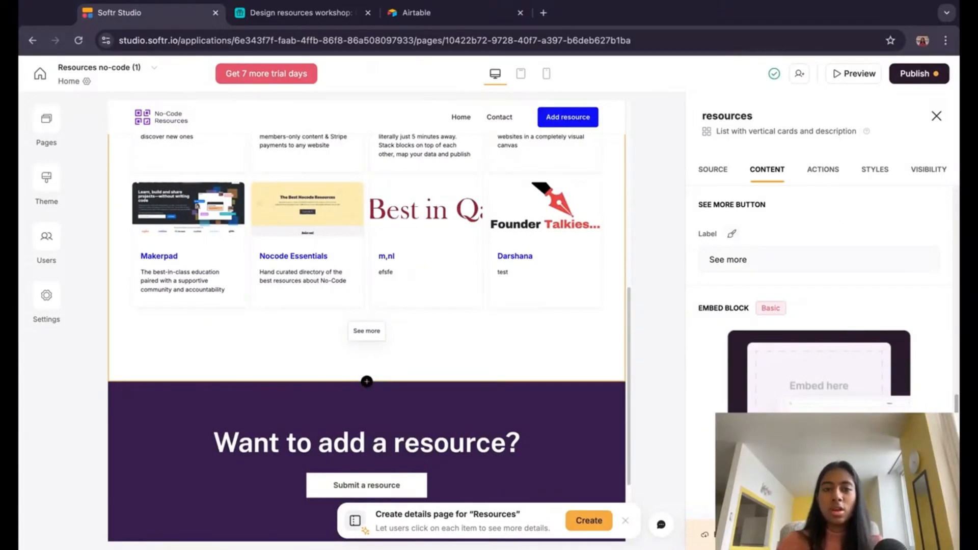
scroll(367, 336, up, 3)
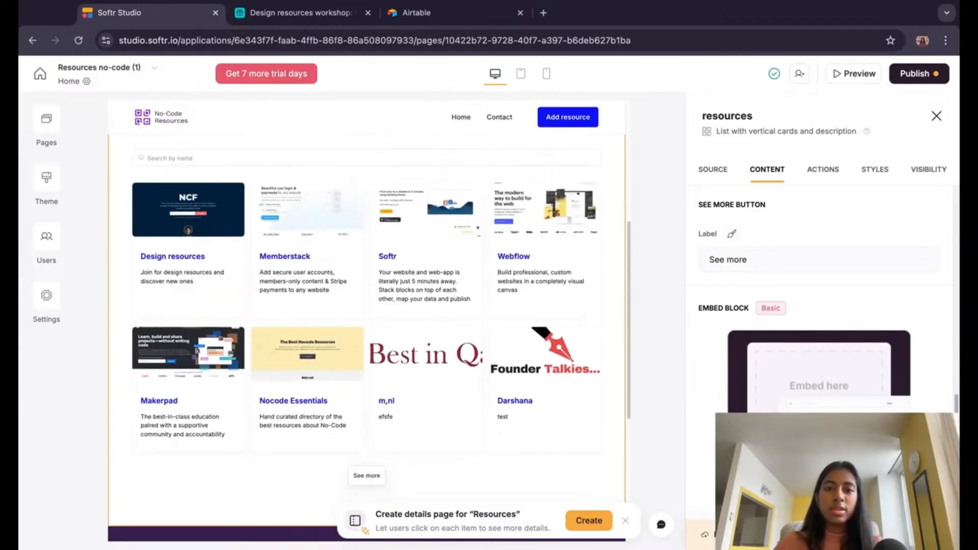
scroll(366, 336, down, 1)
Step: Set the See more button's text color to #0E05F8
click(732, 233)
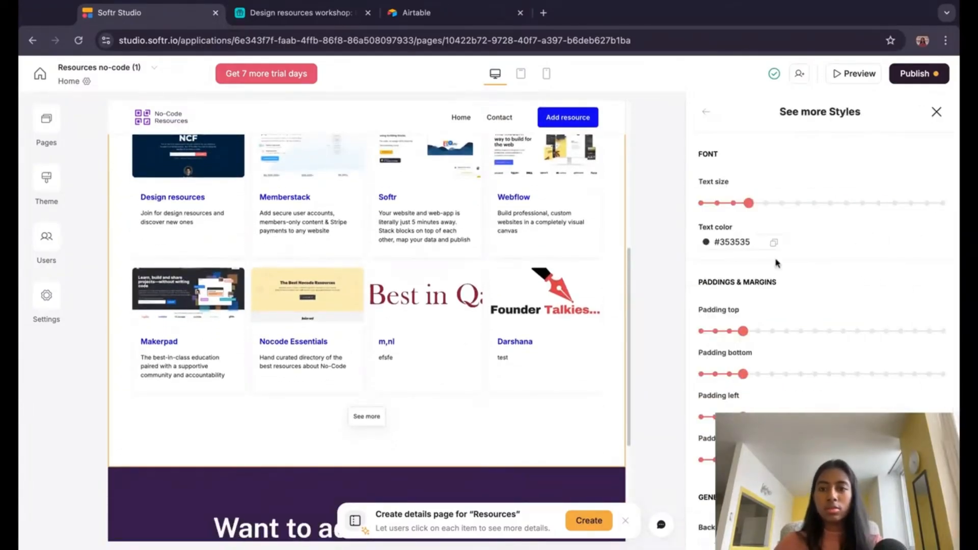
click(733, 242)
text(1)
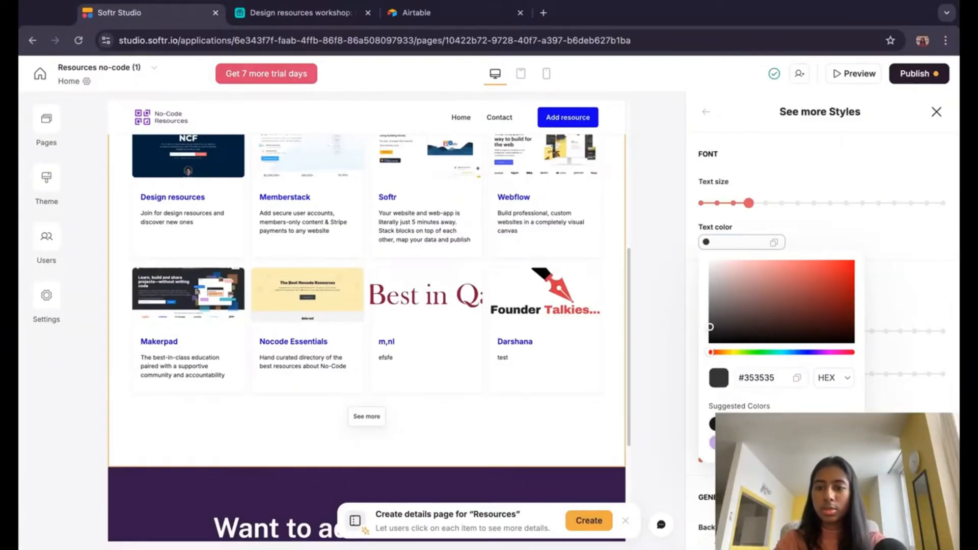
text(#0E05F8)
click(808, 217)
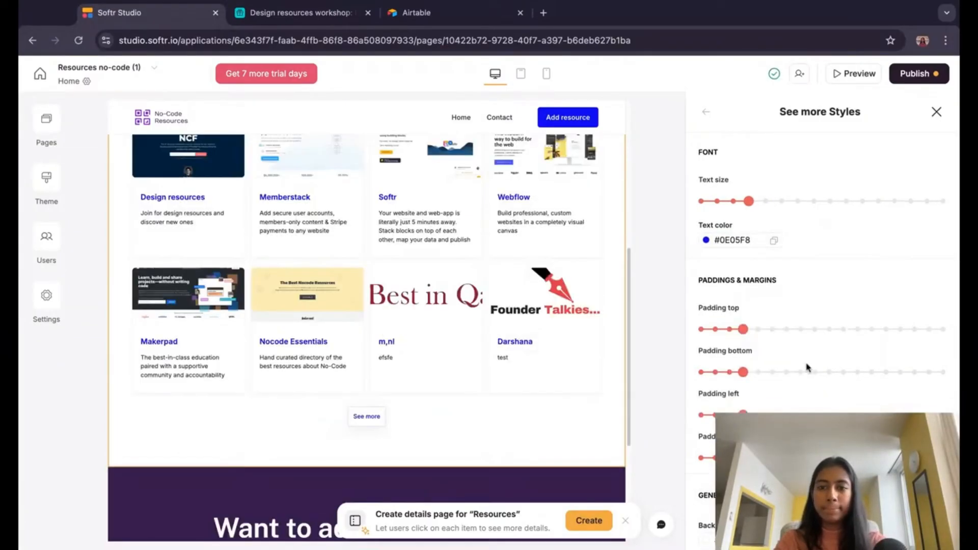
Step: Set the See more button's border color to the suggested bright blue
scroll(808, 367, down, 3)
click(708, 423)
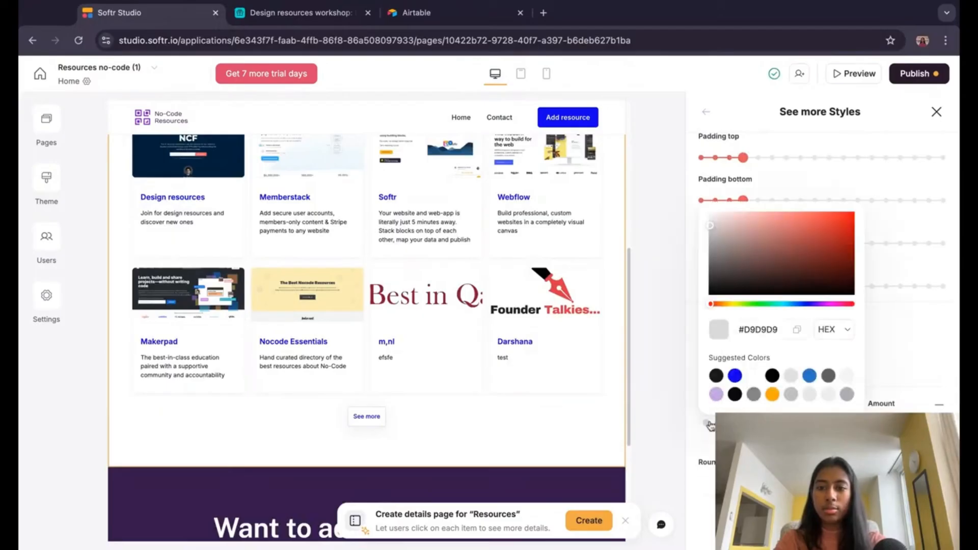
click(734, 378)
click(883, 366)
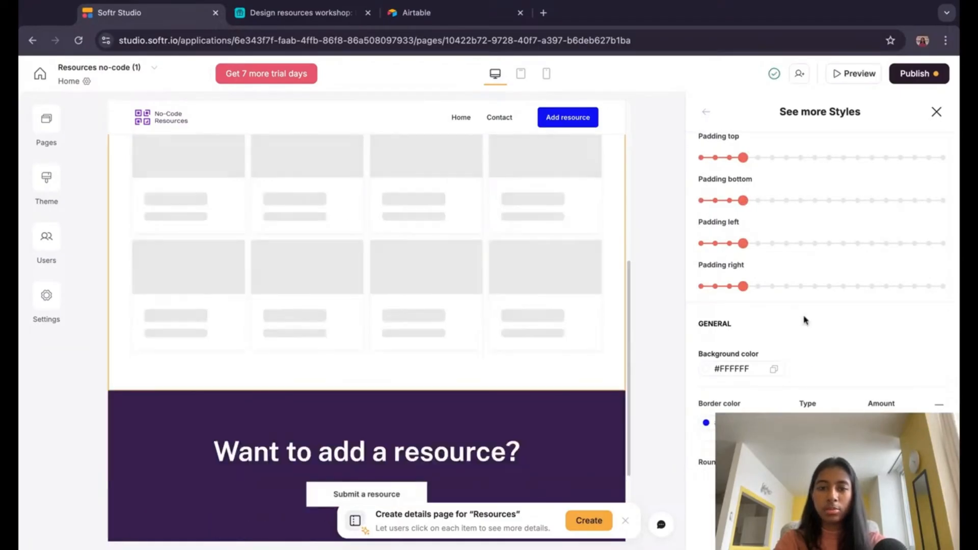
Step: Change the See more button's label to "View more"
scroll(804, 320, up, 3)
scroll(782, 262, down, 4)
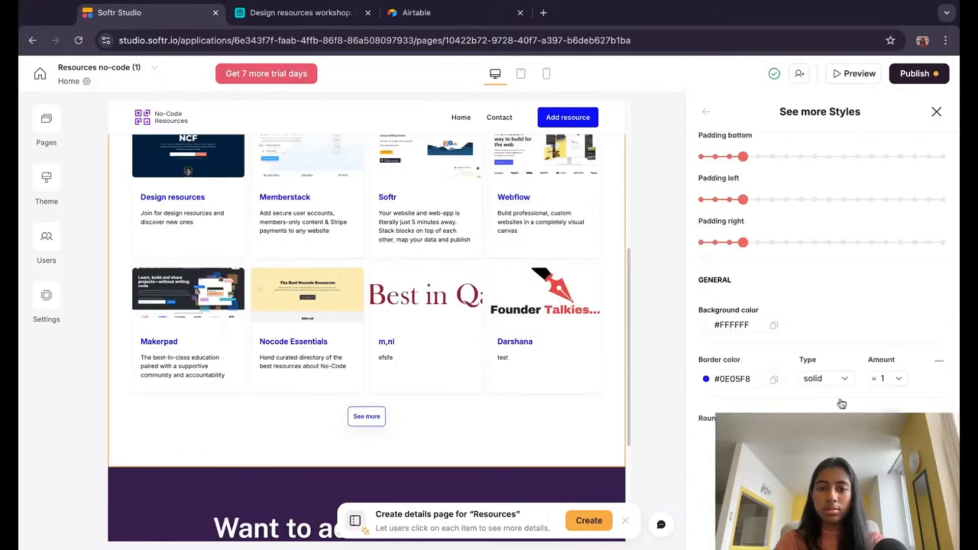
click(704, 113)
scroll(731, 356, up, 3)
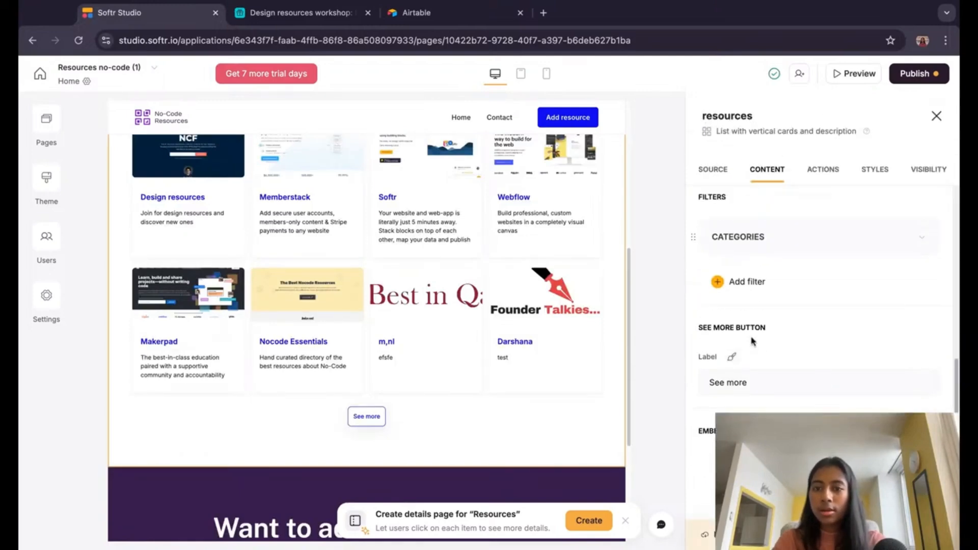
click(731, 357)
click(704, 113)
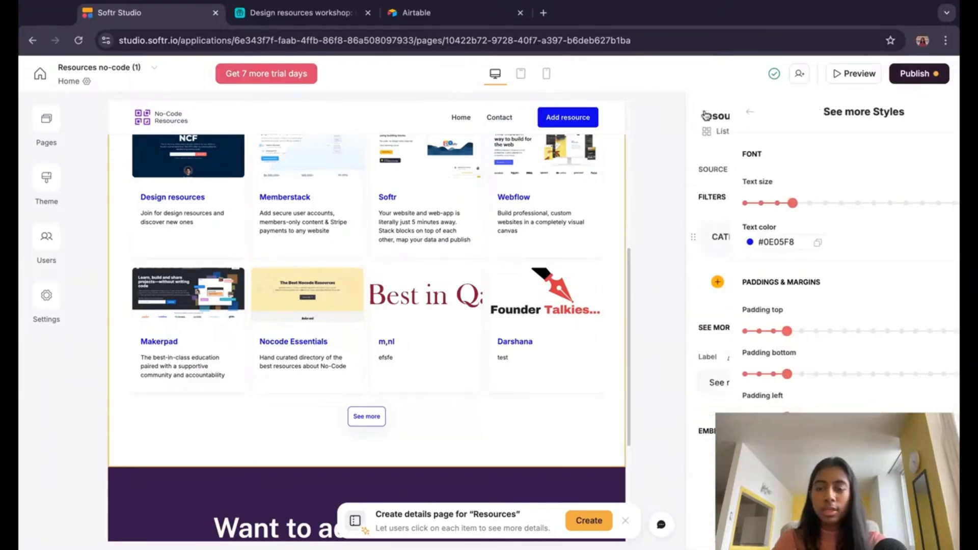
click(767, 381)
key(super+a)
text(Vie)
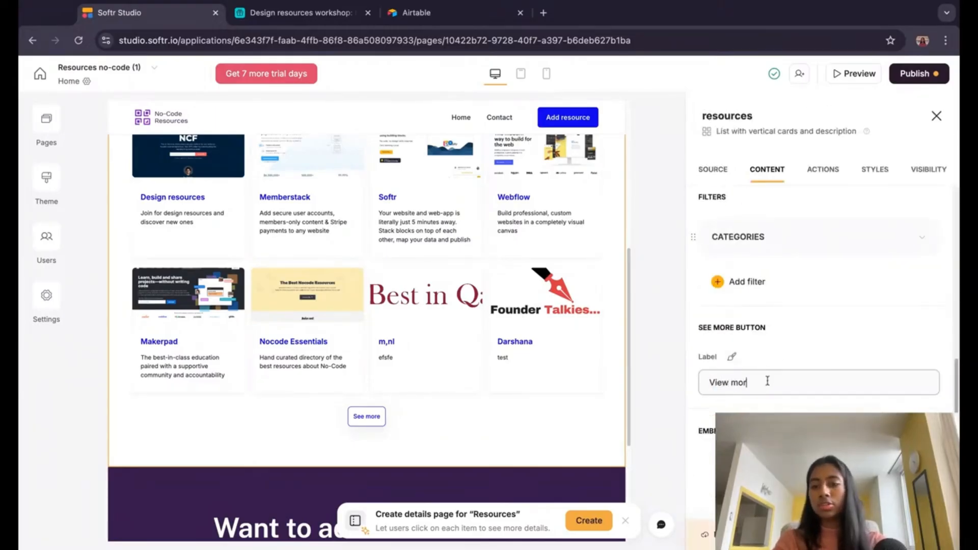
Step: Set the CATEGORIES filter label's text color to #1A1A1A after trying #0E05F8
scroll(428, 332, up, 6)
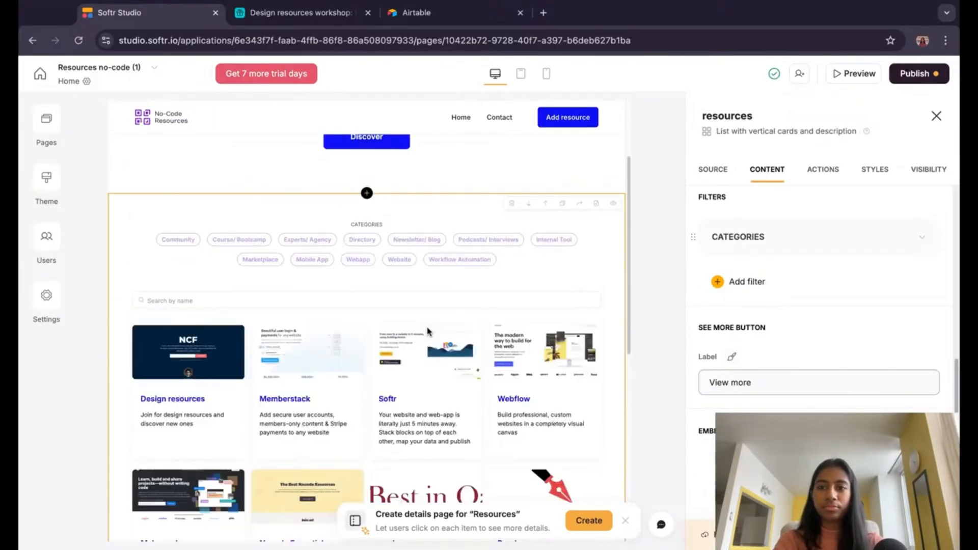
scroll(812, 343, up, 4)
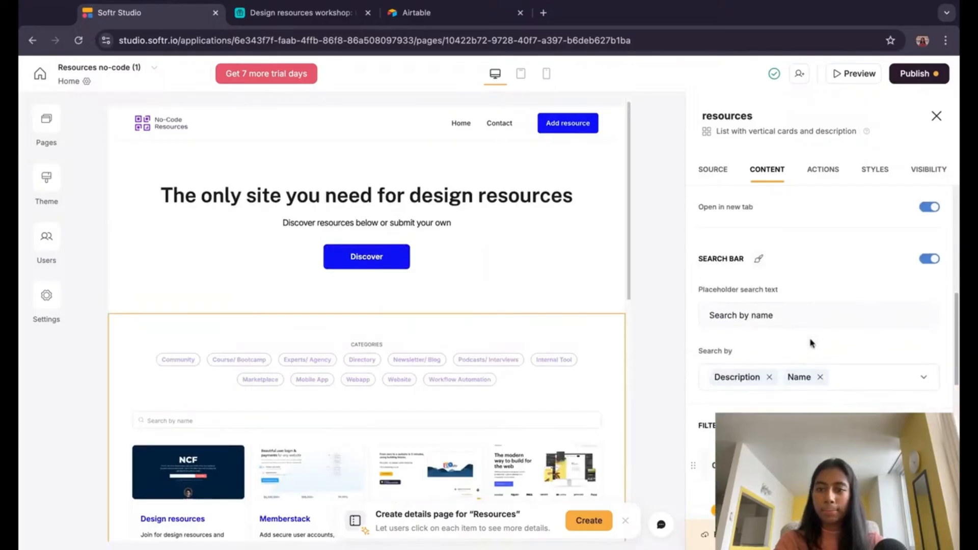
scroll(811, 346, down, 2)
click(783, 367)
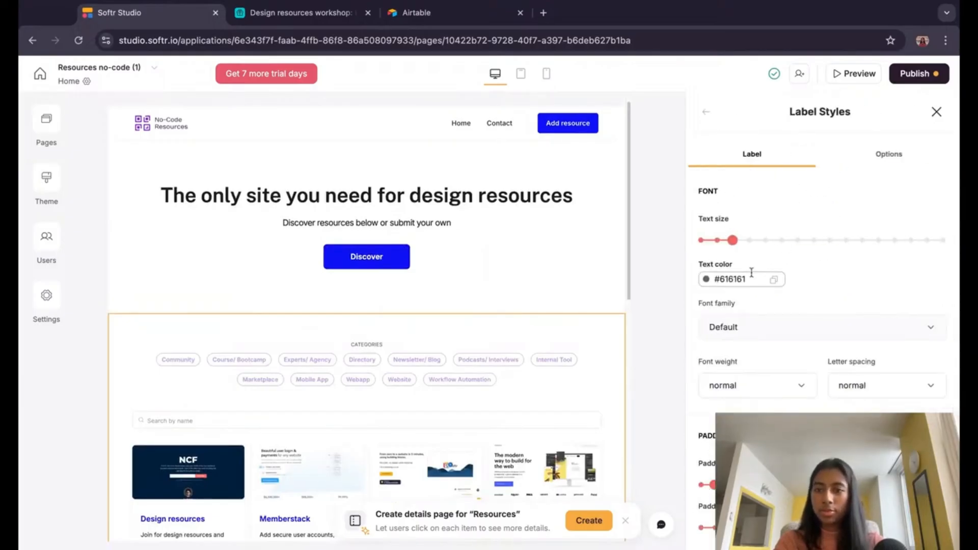
scroll(748, 246, down, 2)
scroll(792, 251, up, 2)
click(735, 274)
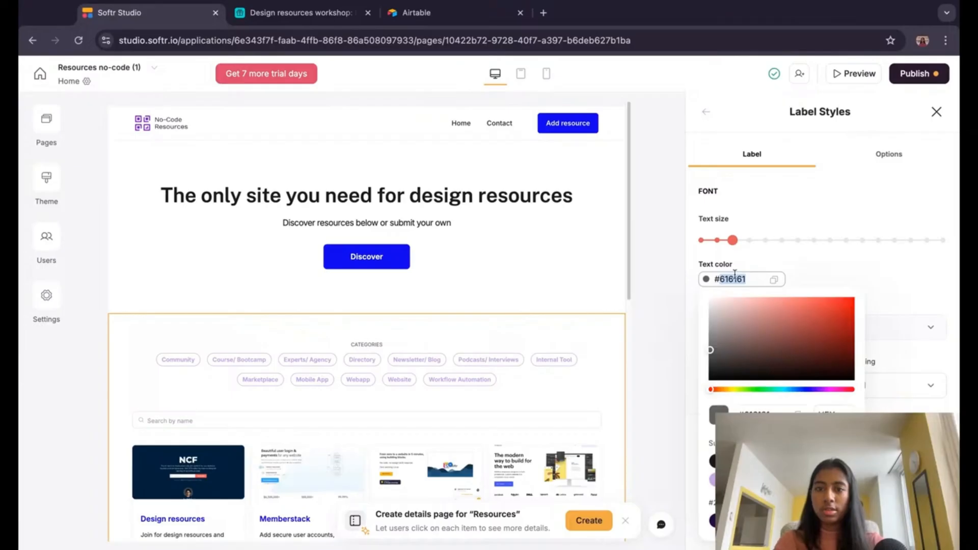
text(0E05F8)
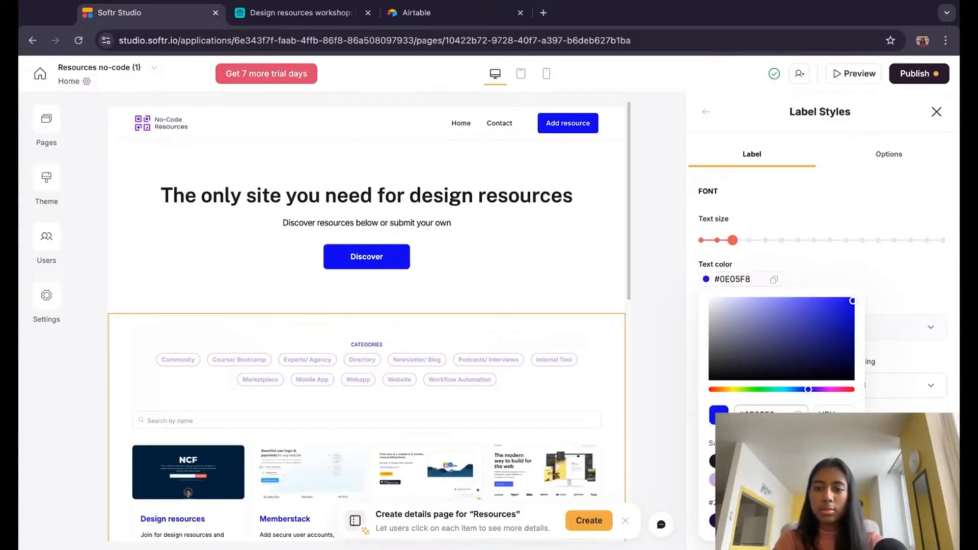
text(0e)
text(1a)
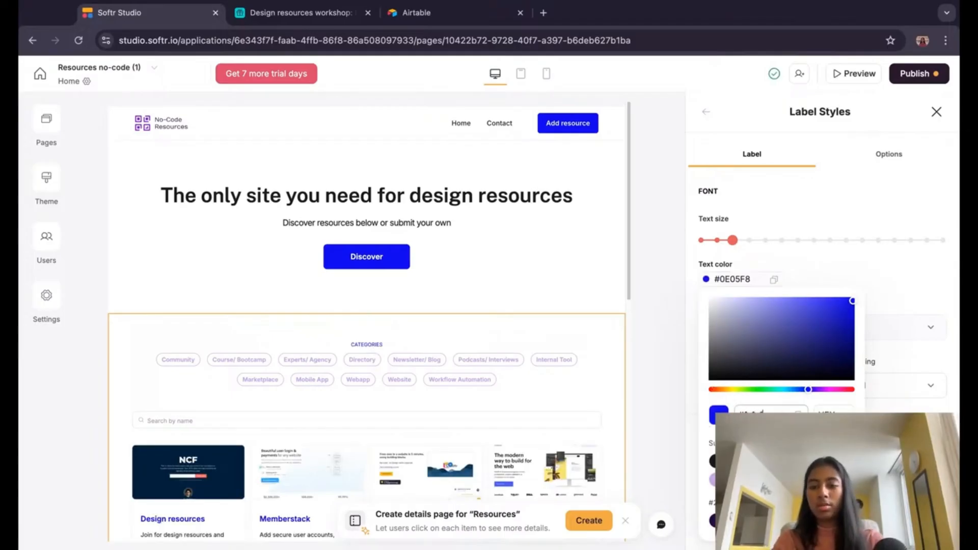
text(1a)
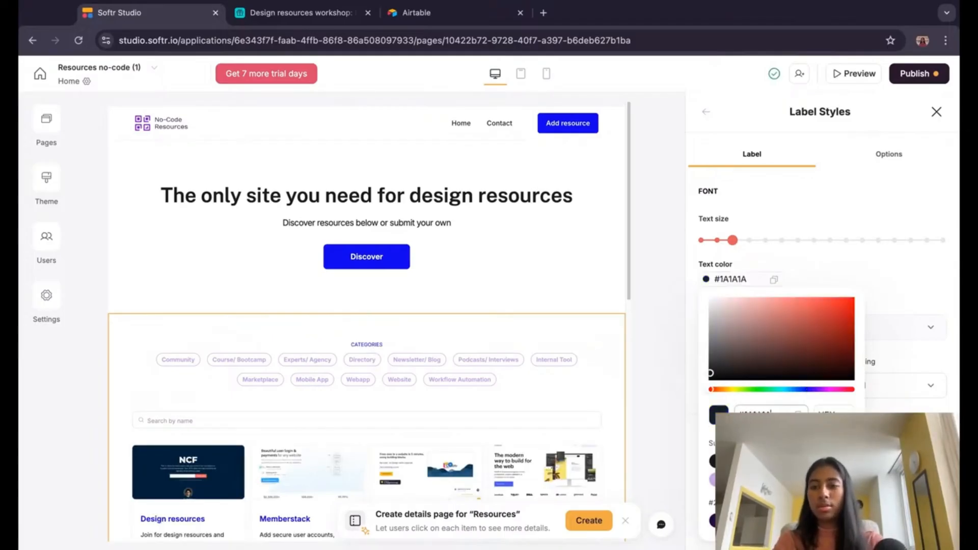
Step: Set the text color of the category filter options to the suggested bright blue #0E05F8
click(888, 157)
scroll(731, 321, down, 3)
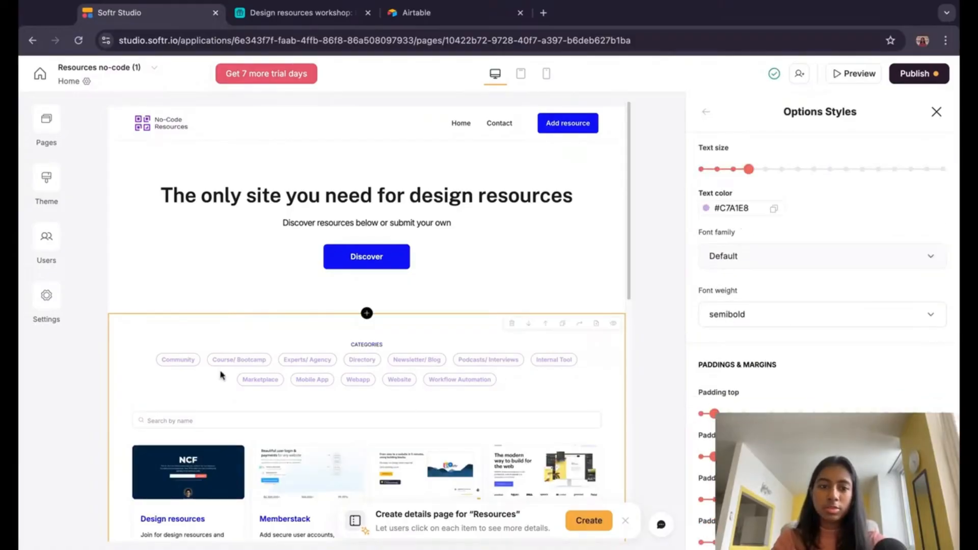
click(734, 208)
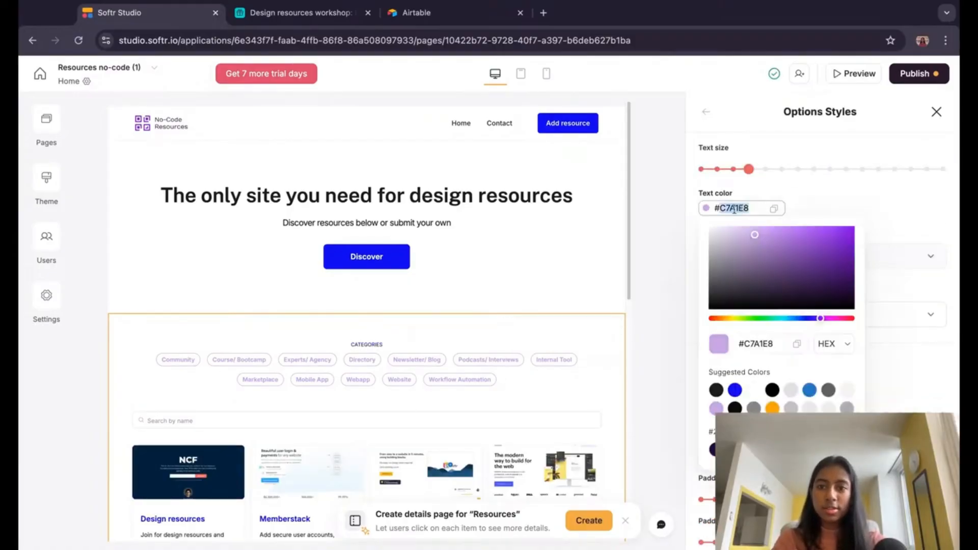
click(734, 390)
click(797, 197)
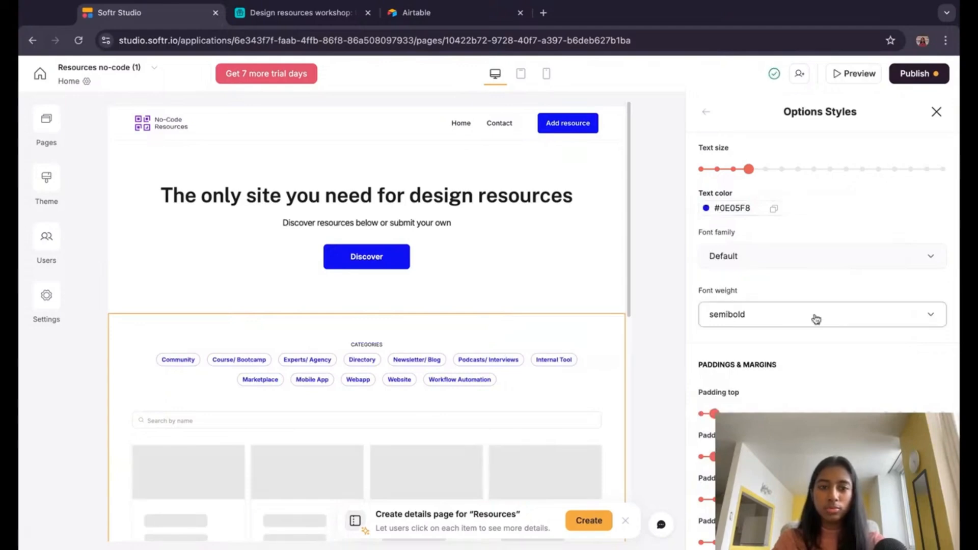
Step: Set the border color of the category filter options to #0E05F8
scroll(815, 319, down, 2)
scroll(816, 319, down, 8)
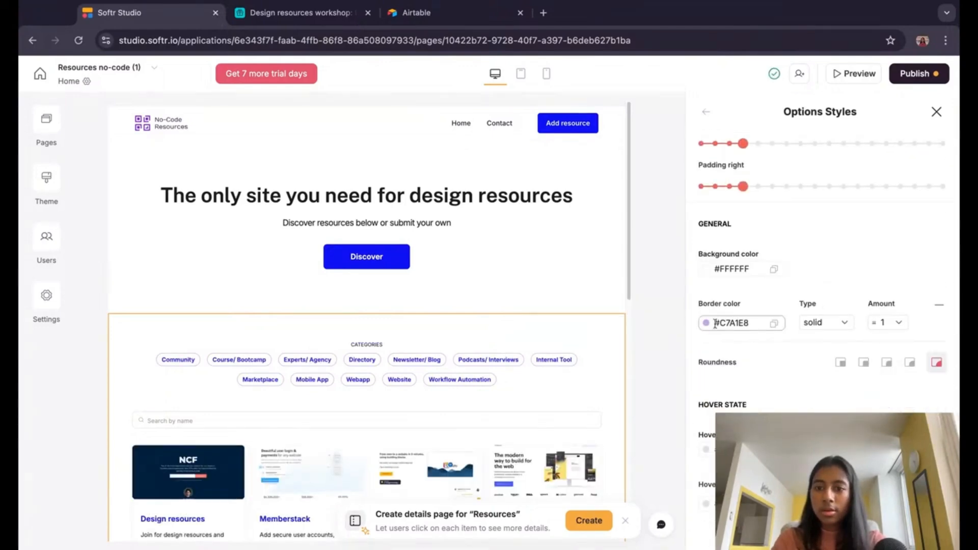
click(707, 324)
click(734, 504)
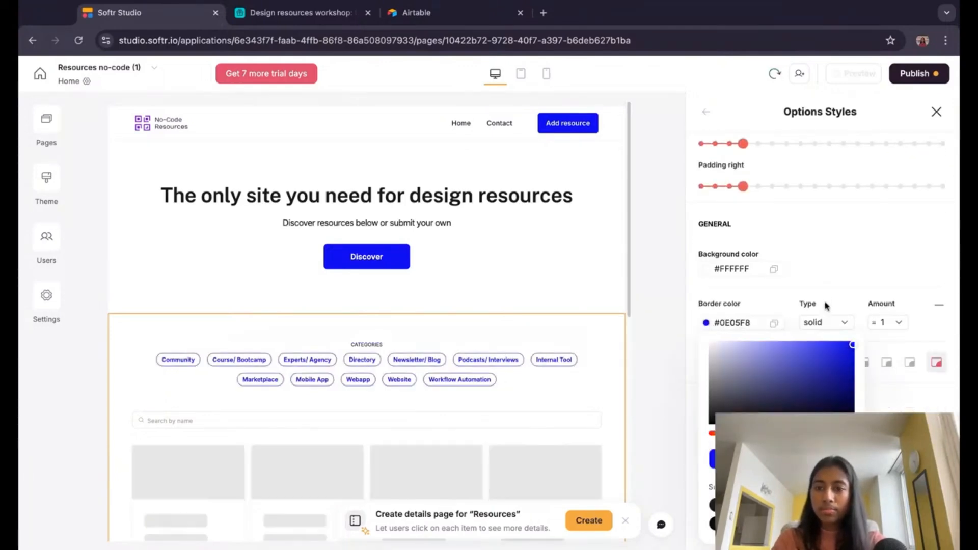
click(826, 267)
Step: Try #0E05F8 as the hover background color of the category filter options
scroll(815, 321, down, 3)
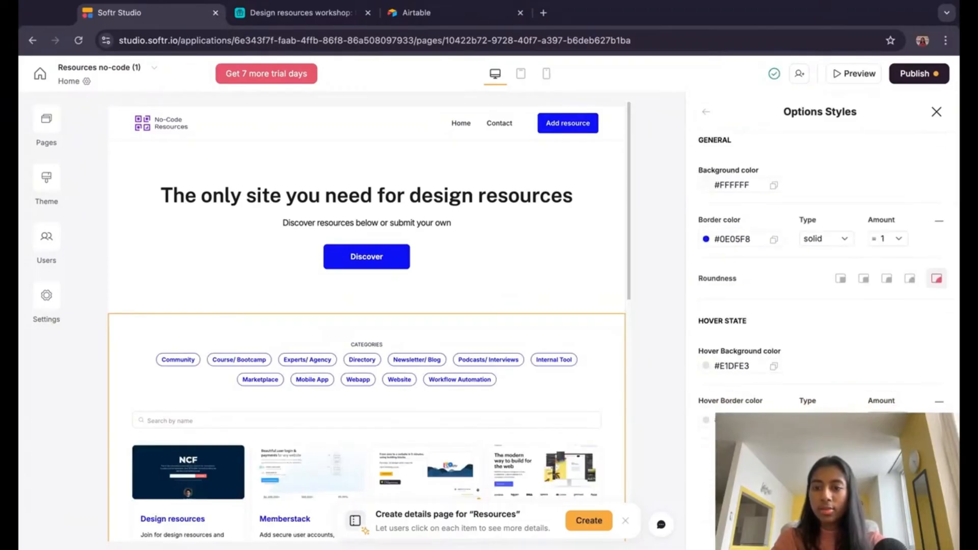
click(707, 367)
click(734, 277)
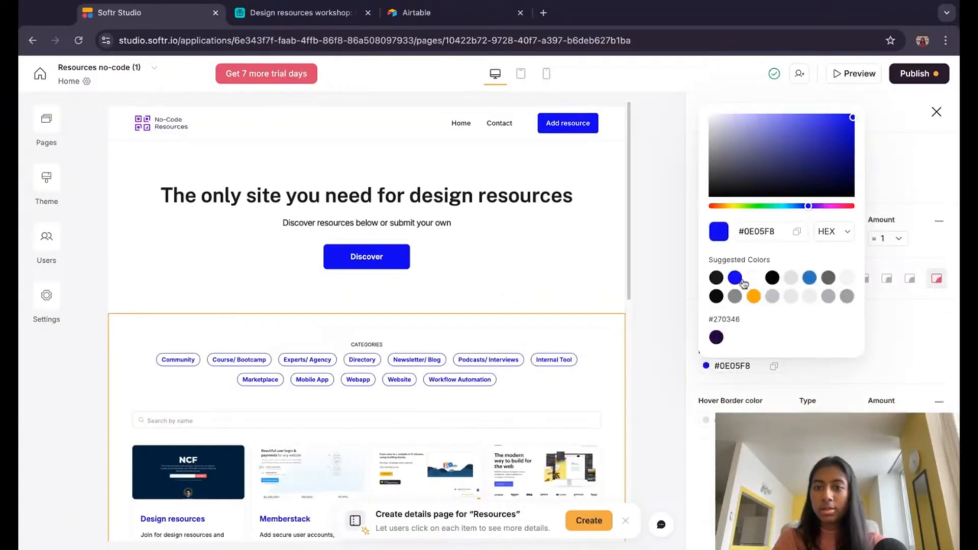
click(891, 345)
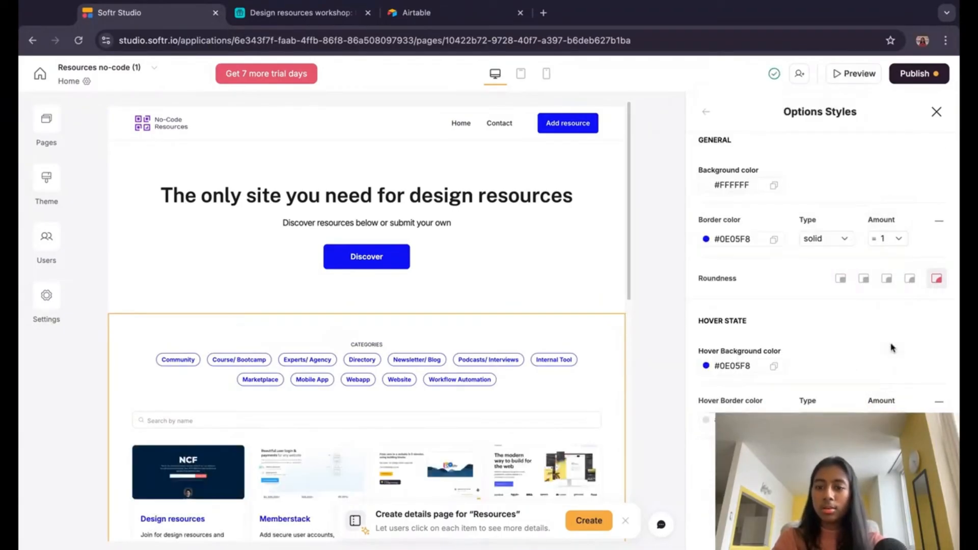
Step: Set the hover background color of the category filter options to white, #FFFFFF
click(708, 366)
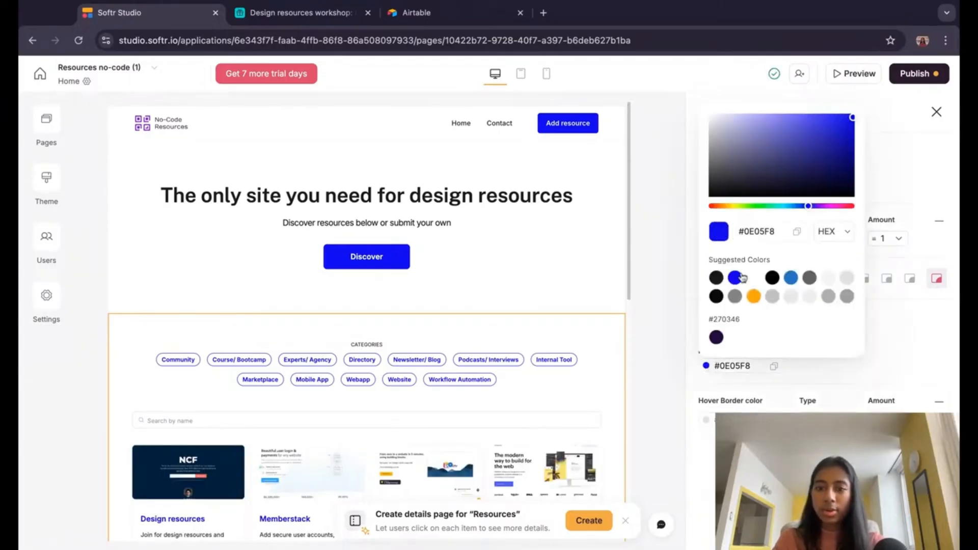
double_click(760, 230)
text(ffff)
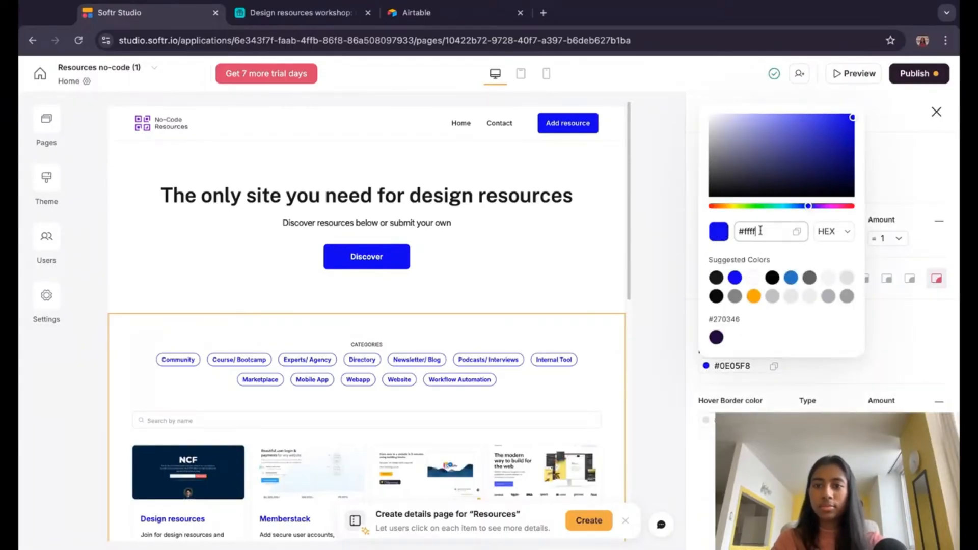
text(ff)
Step: Set the hover border color of the category filter options to #0E05F8 and choose its border amount
click(707, 421)
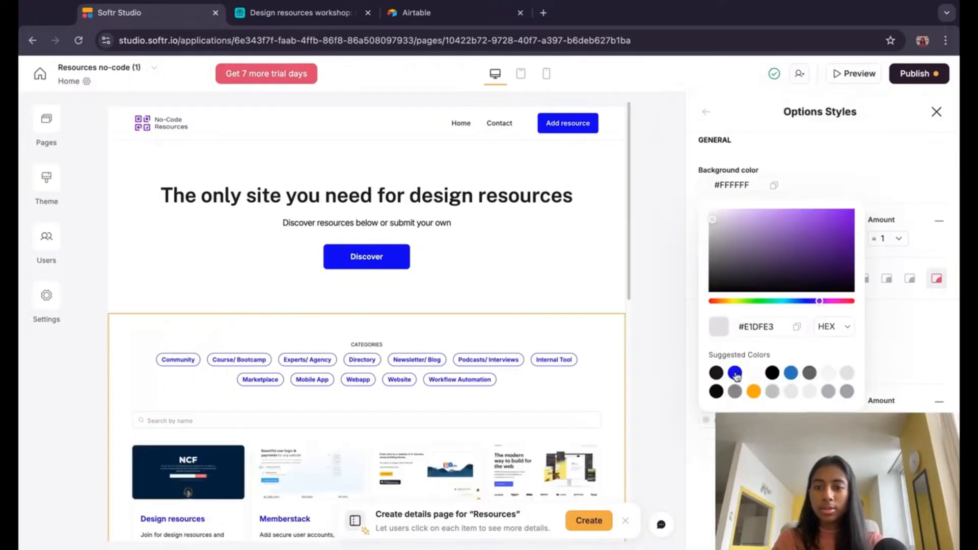
click(735, 373)
click(888, 420)
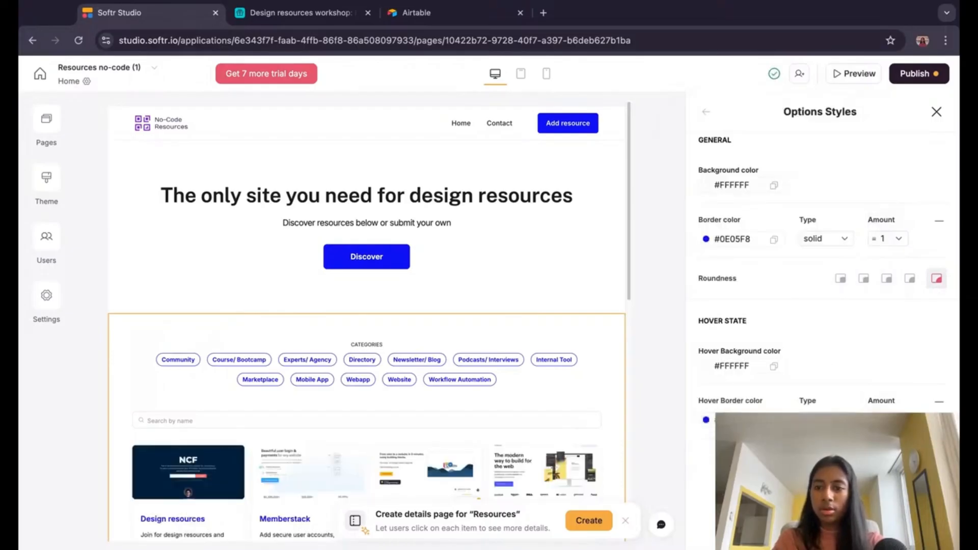
click(887, 420)
click(880, 323)
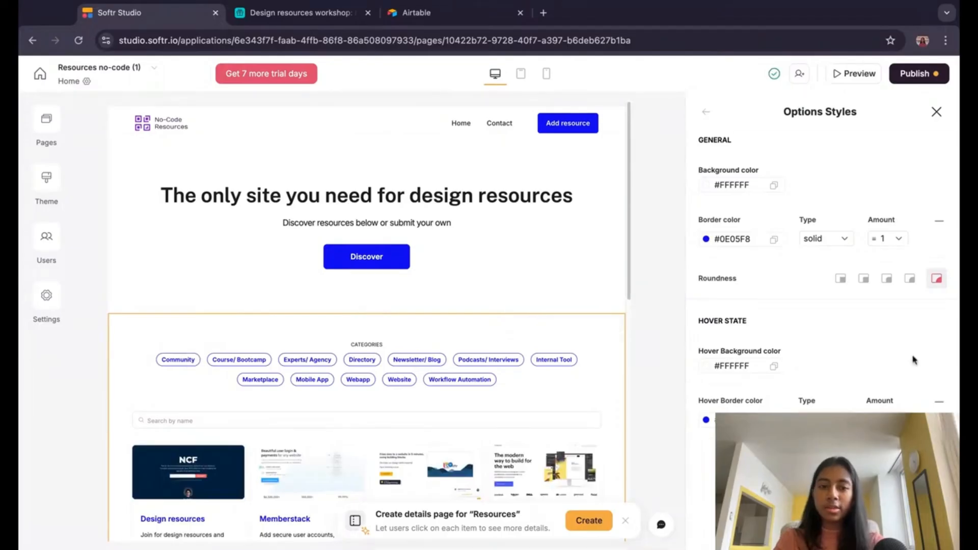
Step: Review the CATEGORIES label's style settings and check the resource cards and View more button on the page
scroll(862, 331, up, 8)
click(761, 155)
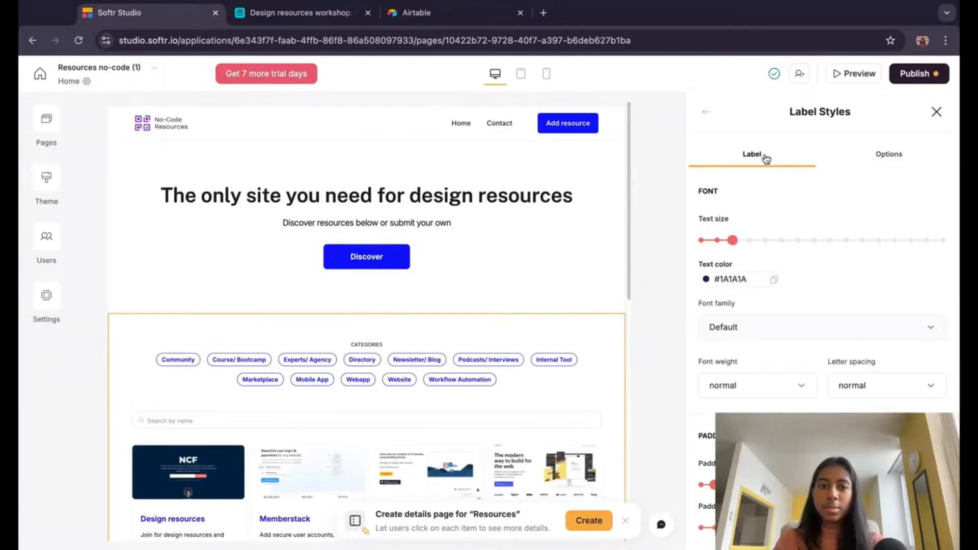
scroll(823, 351, down, 1)
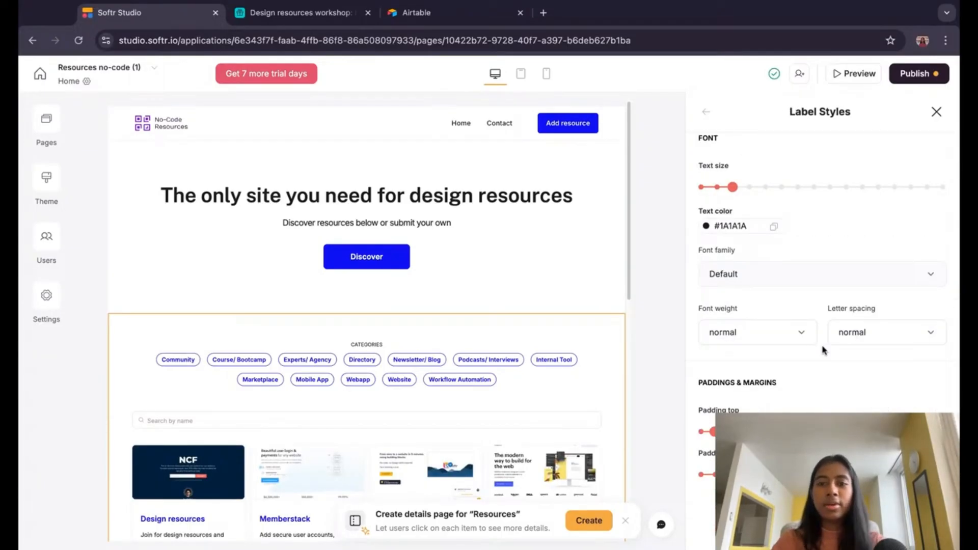
scroll(823, 350, down, 1)
click(708, 116)
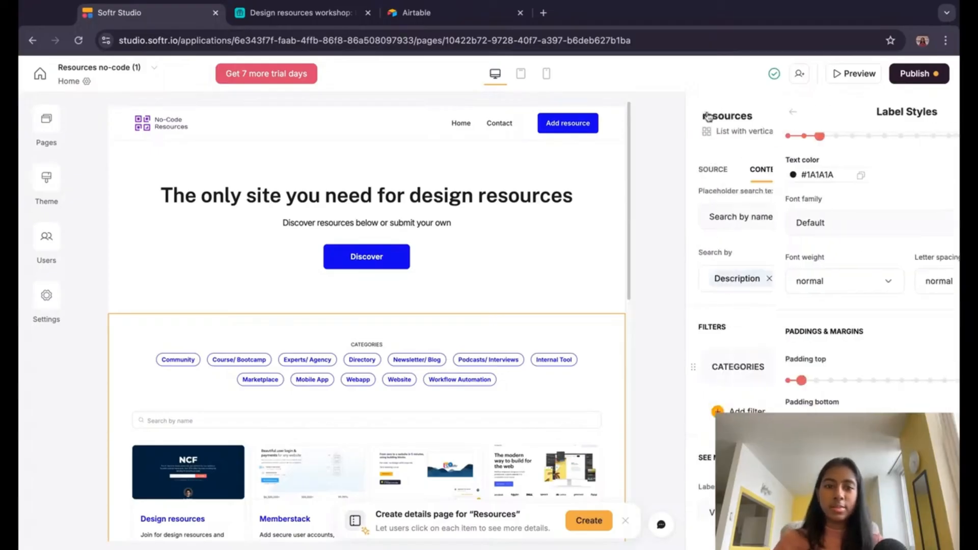
scroll(488, 371, down, 4)
scroll(430, 300, down, 3)
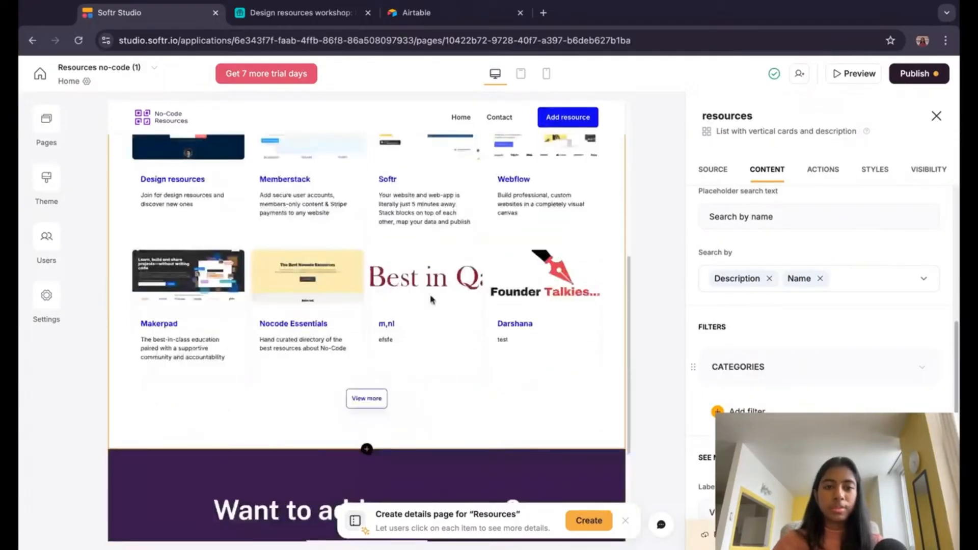
Step: Try reducing the resources block's top padding to M and restore the previous padding
click(823, 169)
click(875, 170)
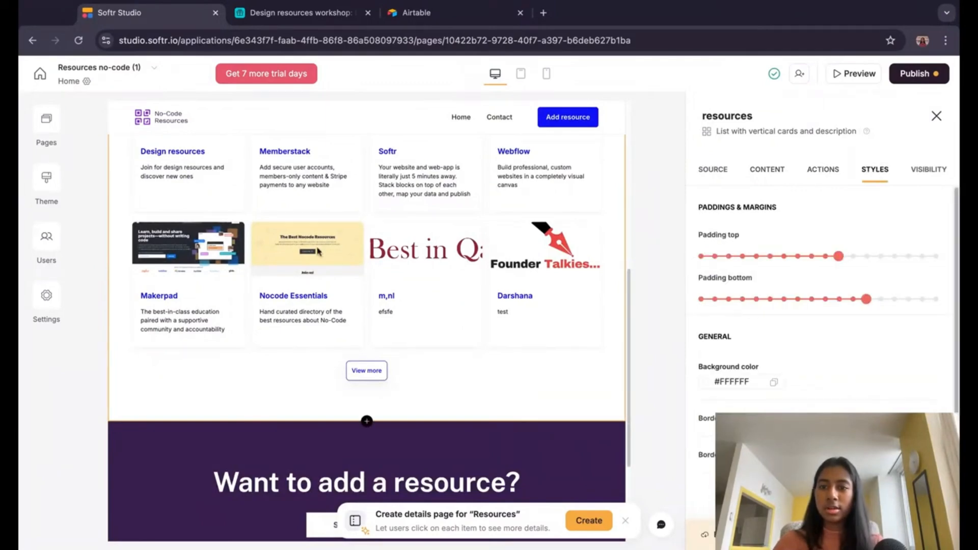
scroll(330, 245, up, 7)
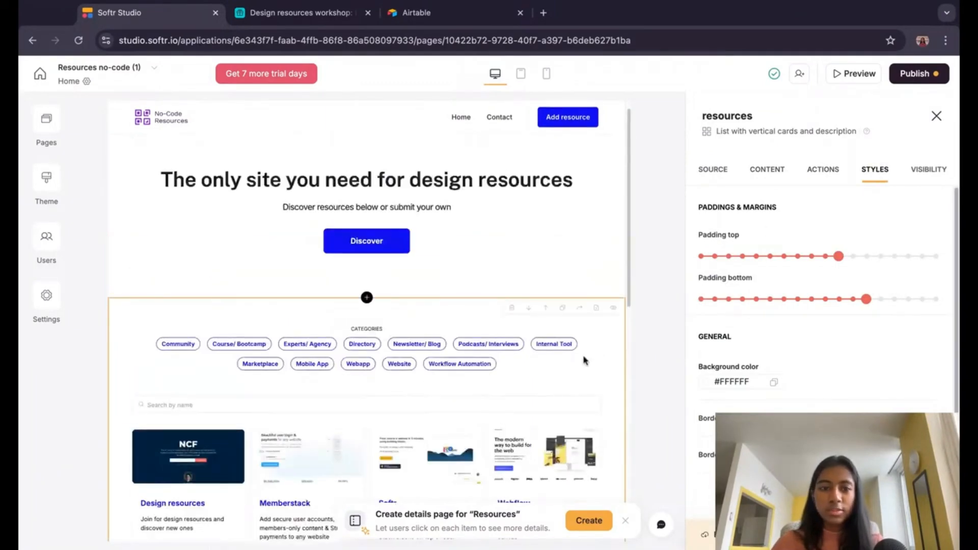
scroll(583, 360, down, 2)
click(825, 257)
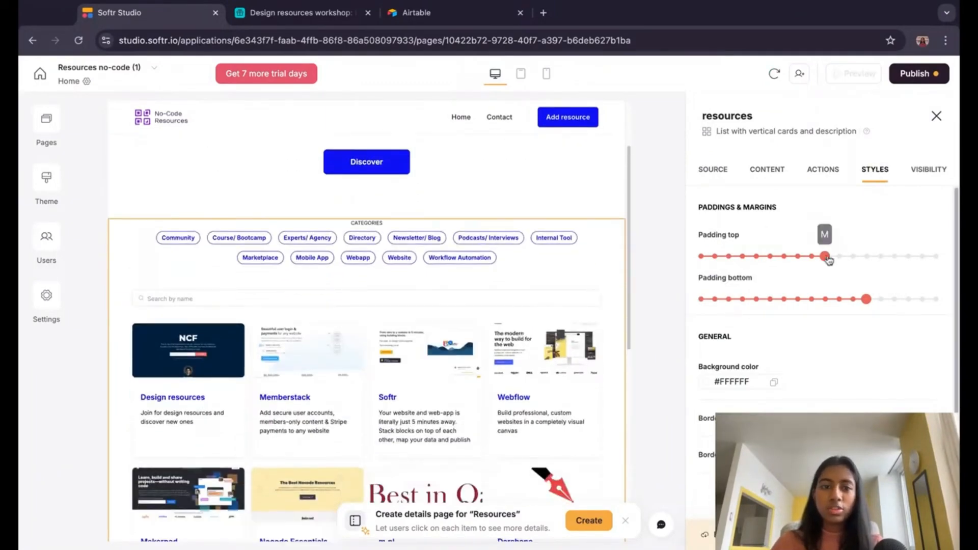
scroll(395, 247, down, 1)
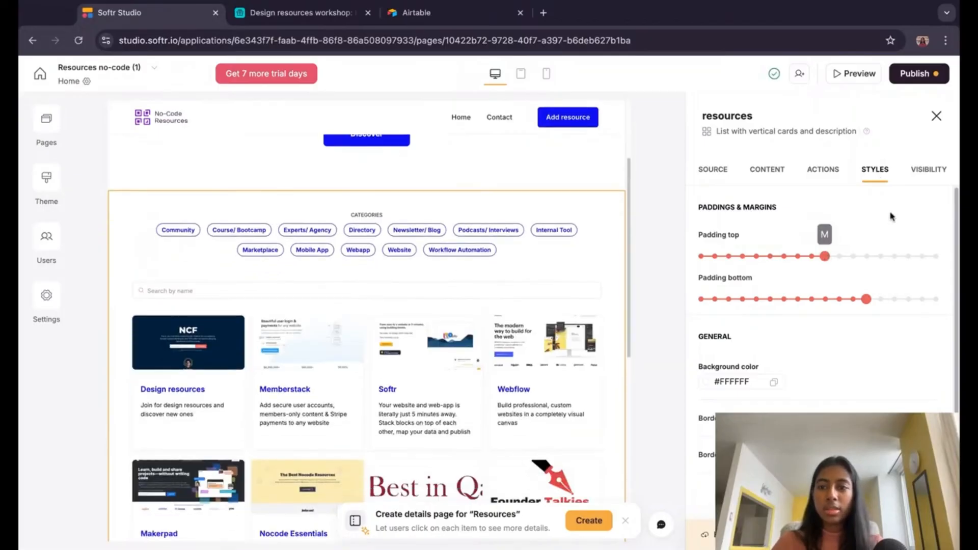
click(838, 256)
Step: Set the border color of the resource cards to #0E05F8 in the list item styles
click(777, 172)
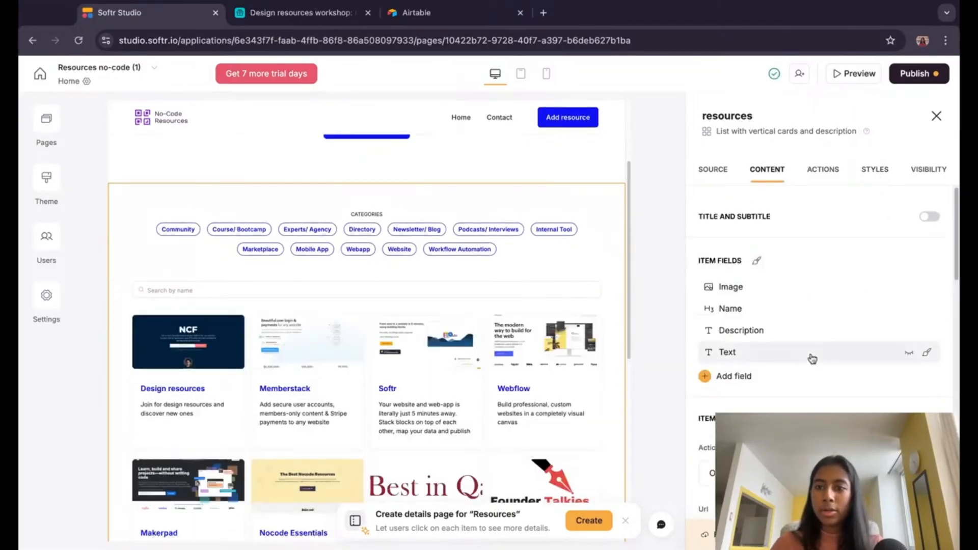
click(757, 261)
scroll(840, 264, down, 2)
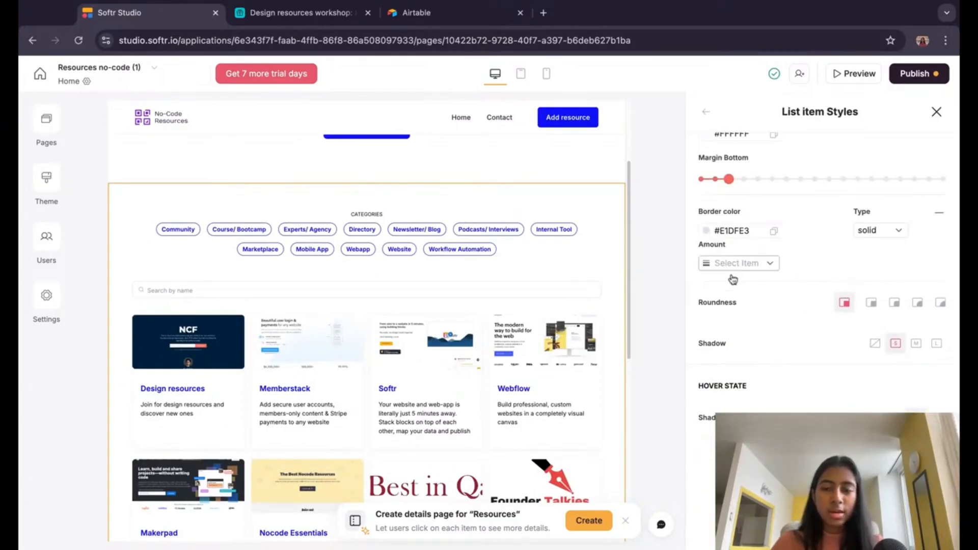
click(706, 232)
click(735, 413)
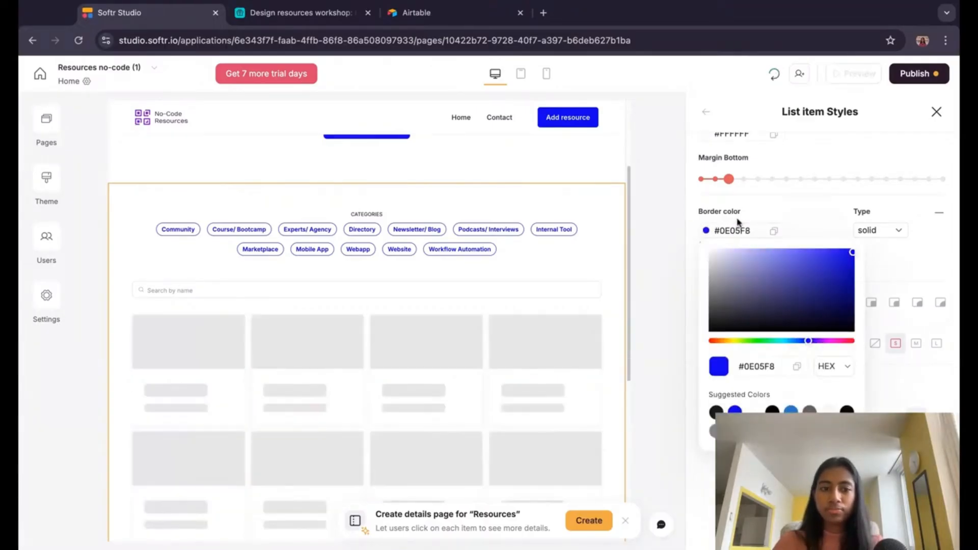
Step: Set the border amount of the resource cards to 2 in the list item styles
click(737, 223)
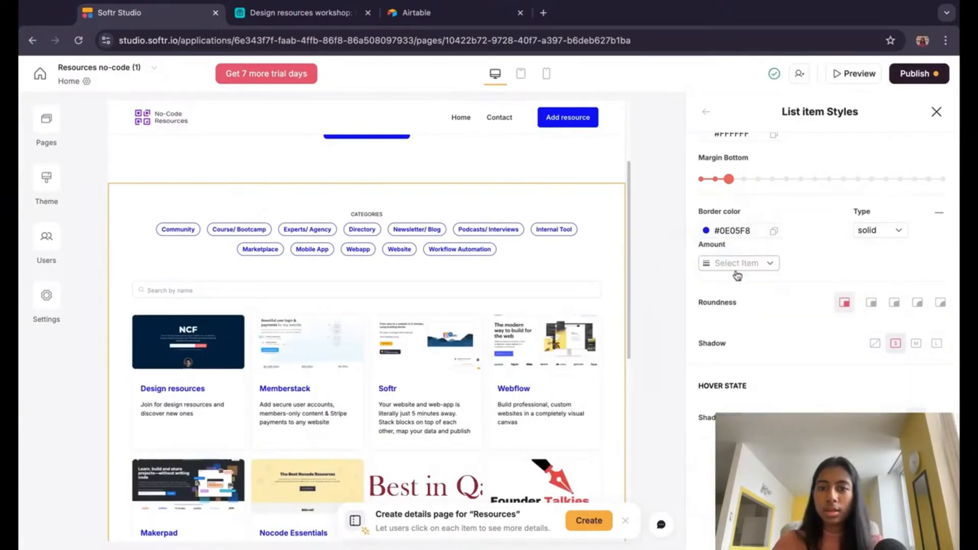
click(742, 263)
click(733, 288)
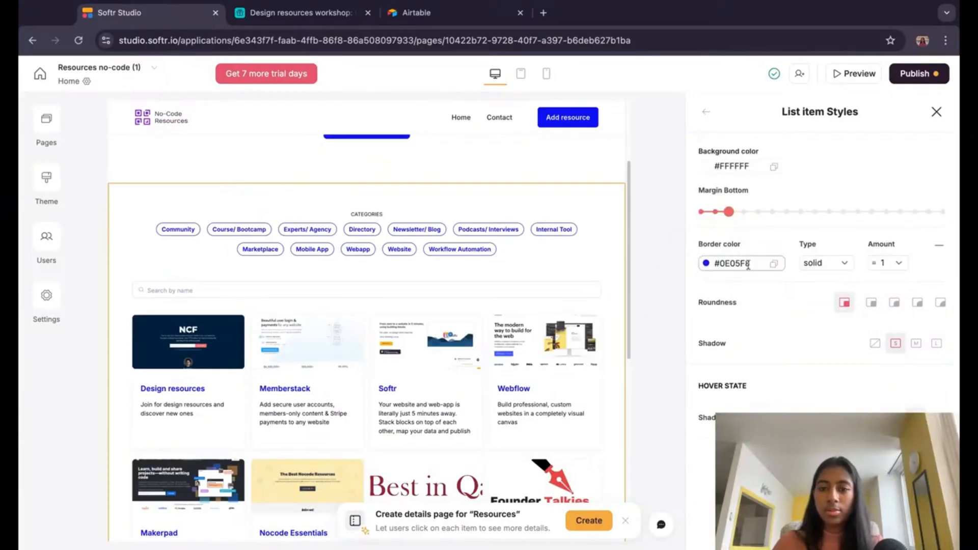
click(892, 265)
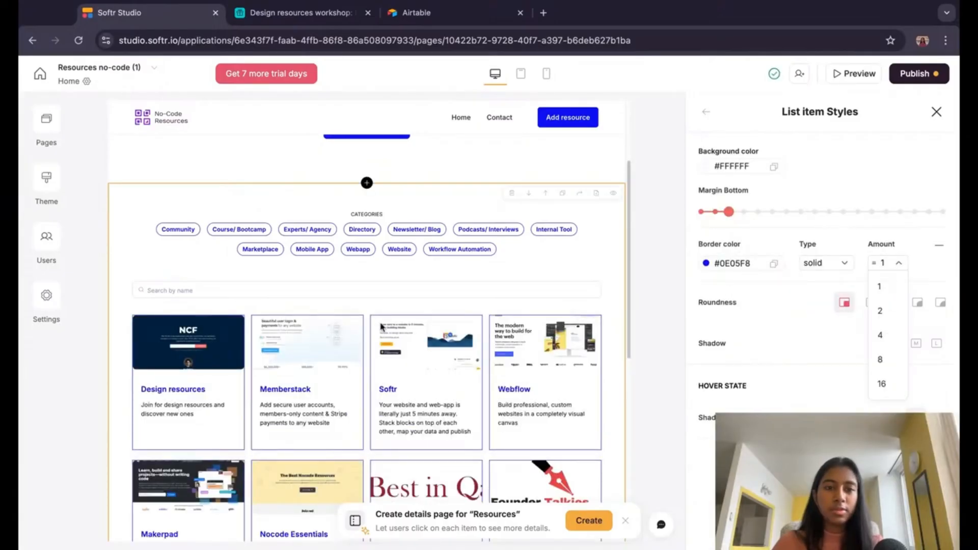
click(725, 325)
click(890, 266)
click(880, 316)
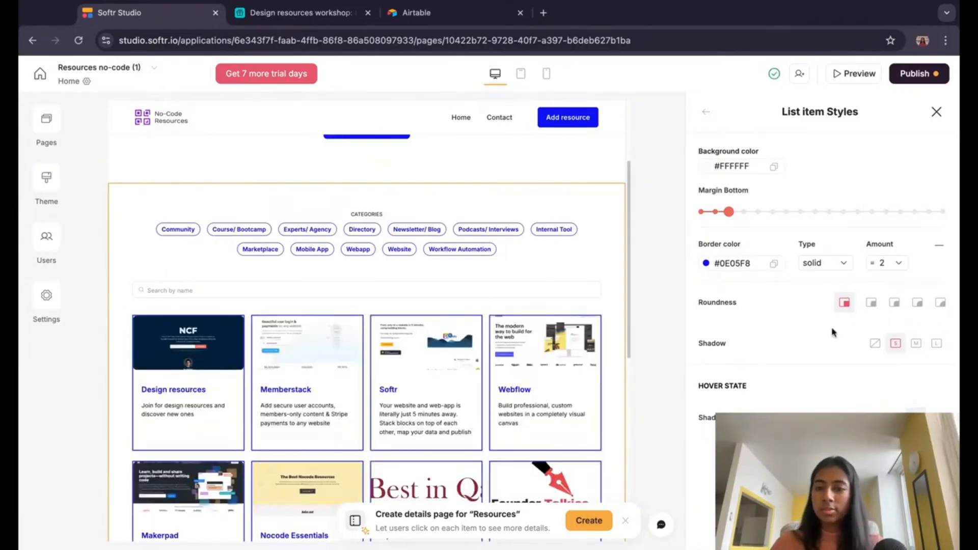
Step: Set the resource cards' roundness to the third option and remove their shadow
click(893, 305)
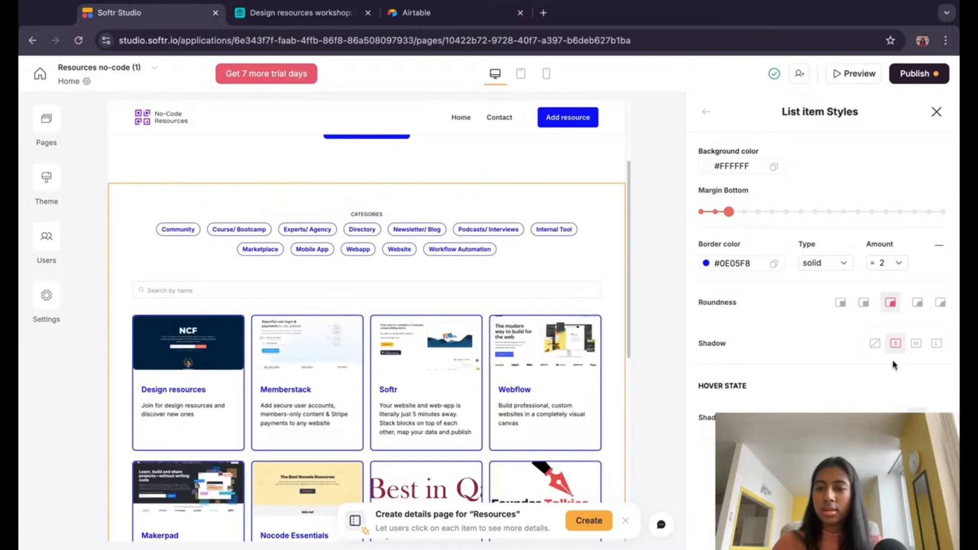
click(874, 344)
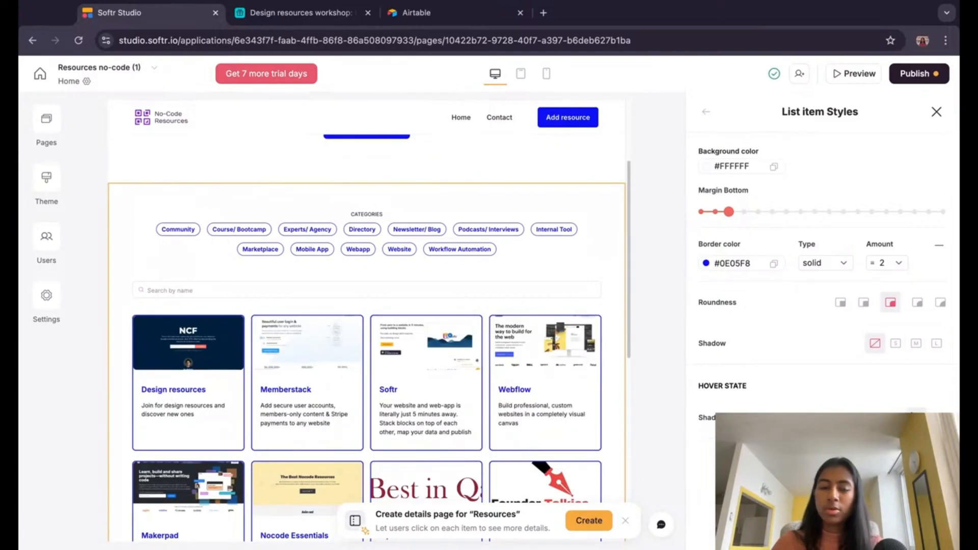
scroll(815, 219, up, 1)
click(706, 112)
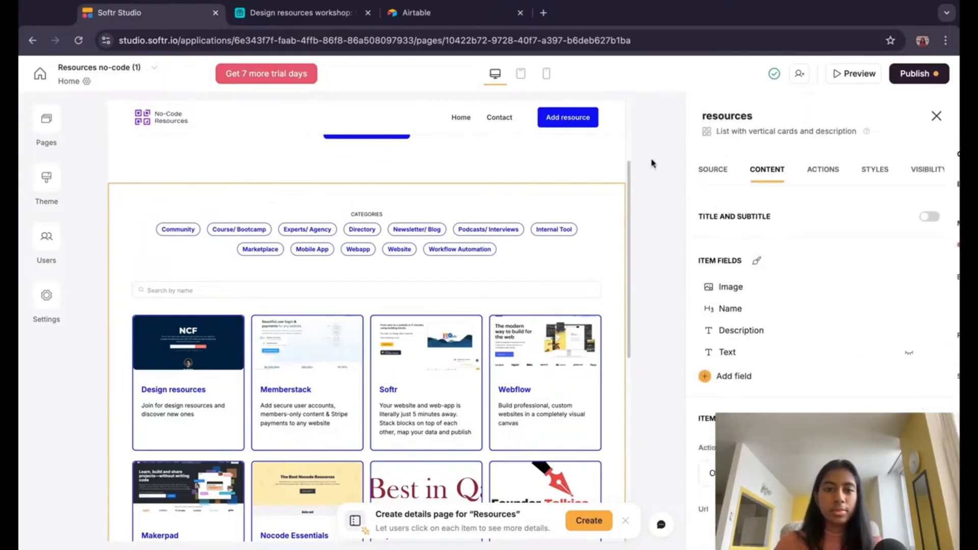
Step: Inspect the card image corners and set the Image field's roundness to the second option
scroll(202, 338, up, 5)
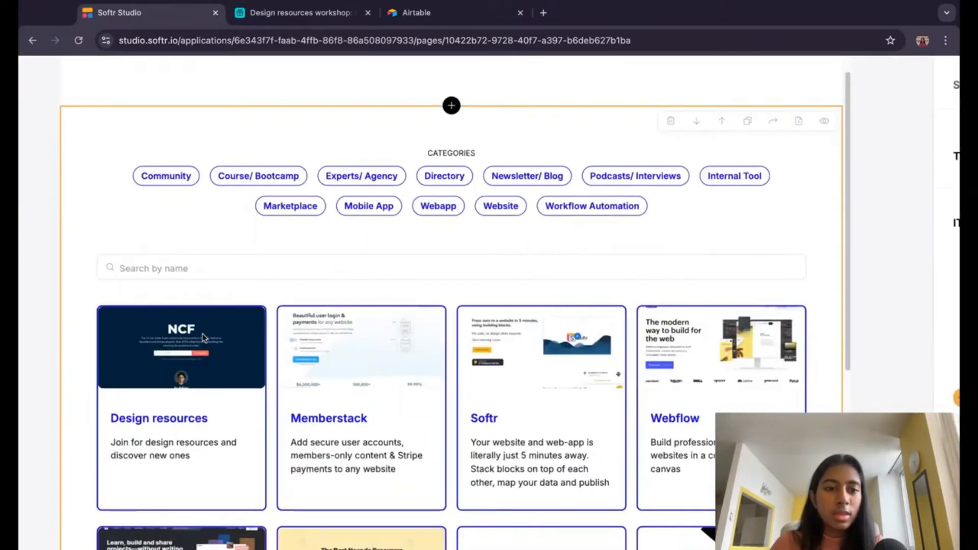
scroll(203, 338, up, 1)
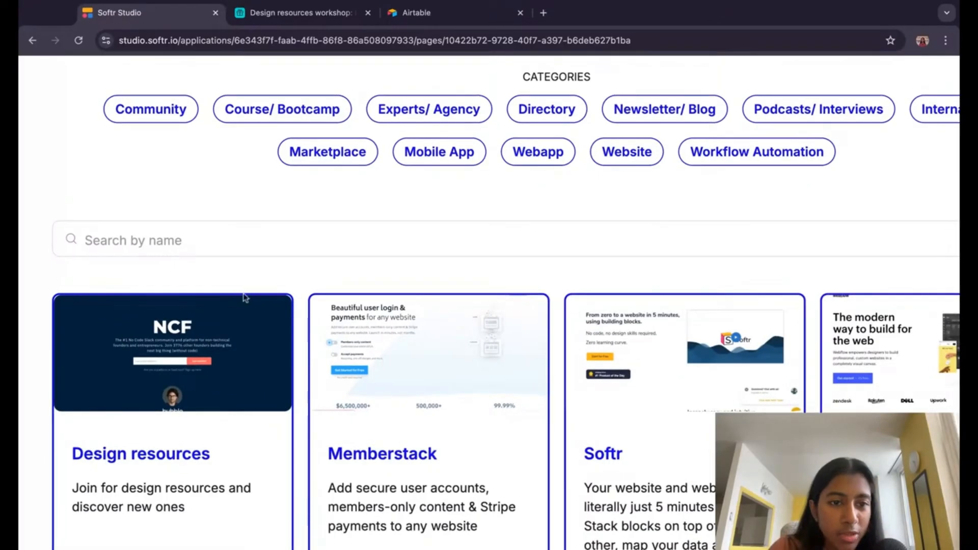
scroll(246, 298, down, 5)
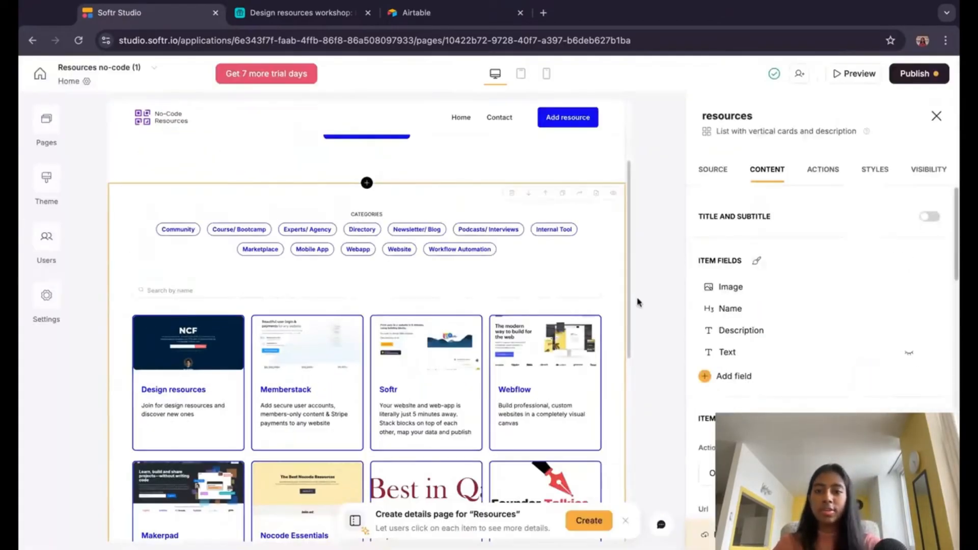
click(927, 288)
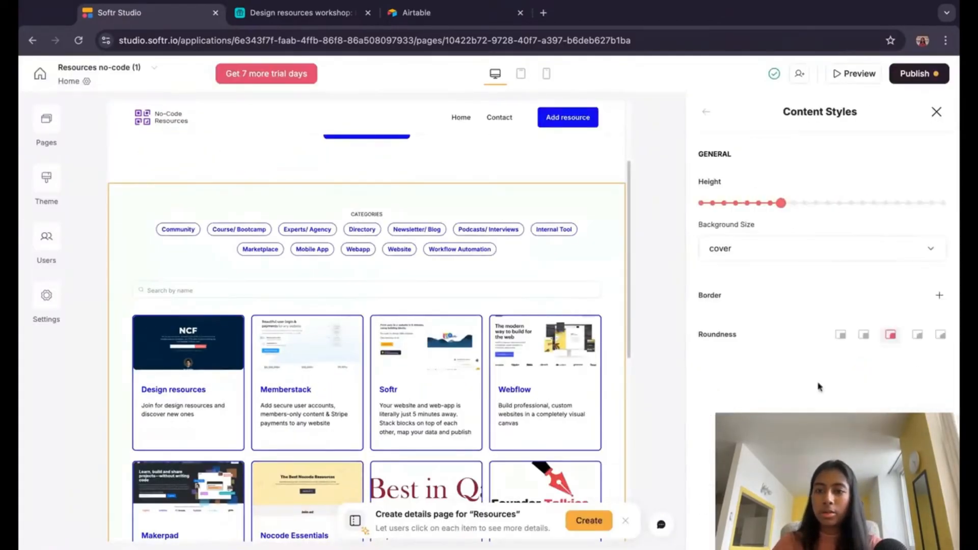
click(868, 334)
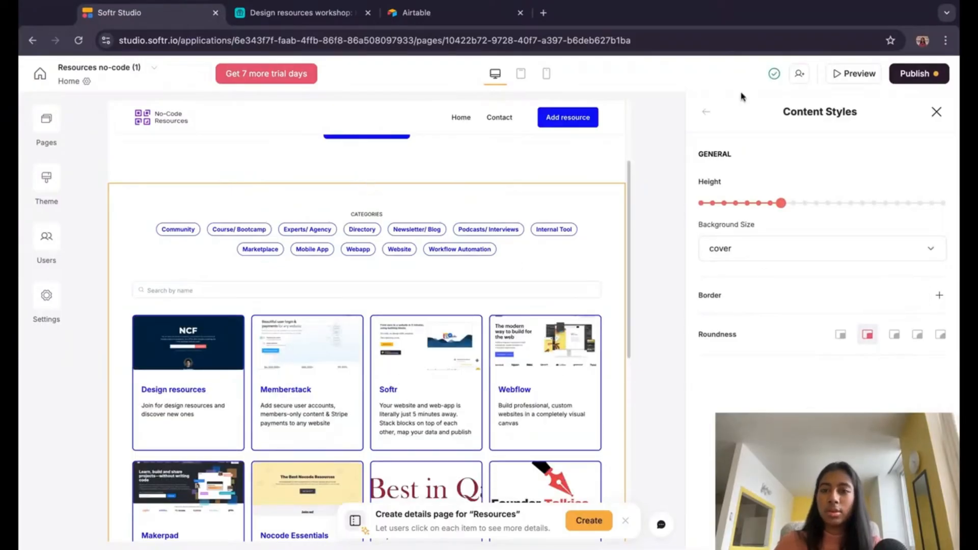
click(703, 113)
Step: Review the page's resource cards and compare them with the records in the Design resources workshop base in Airtable, returning to Softr
scroll(522, 379, down, 8)
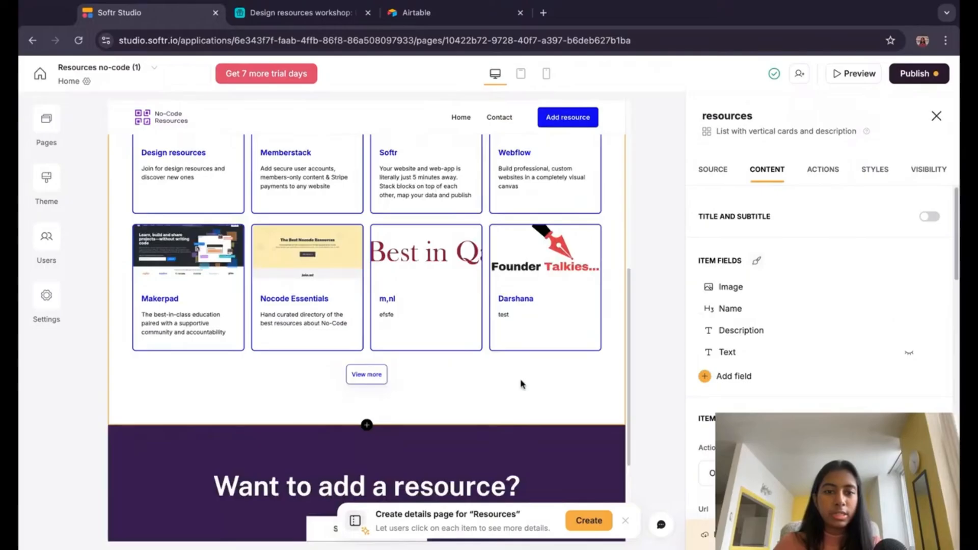
scroll(499, 336, up, 10)
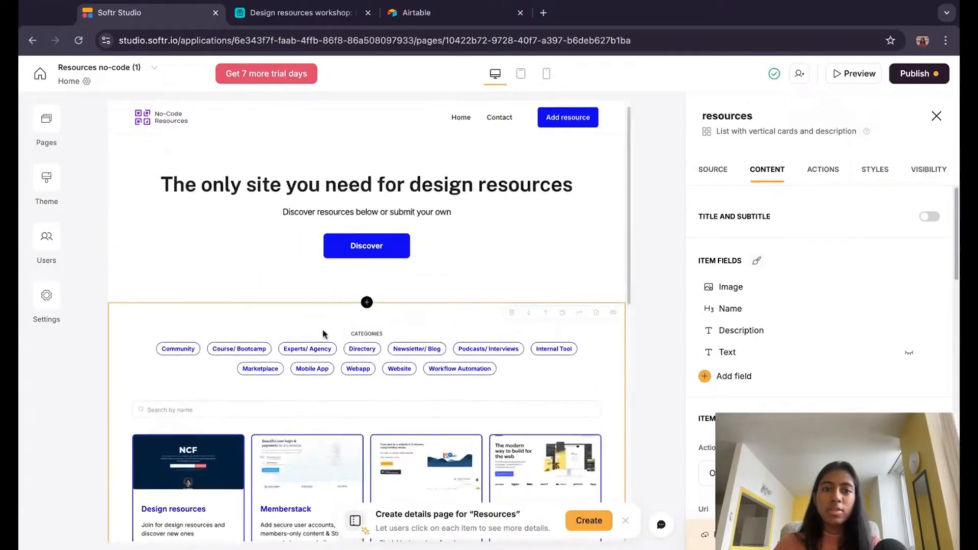
scroll(280, 382, down, 2)
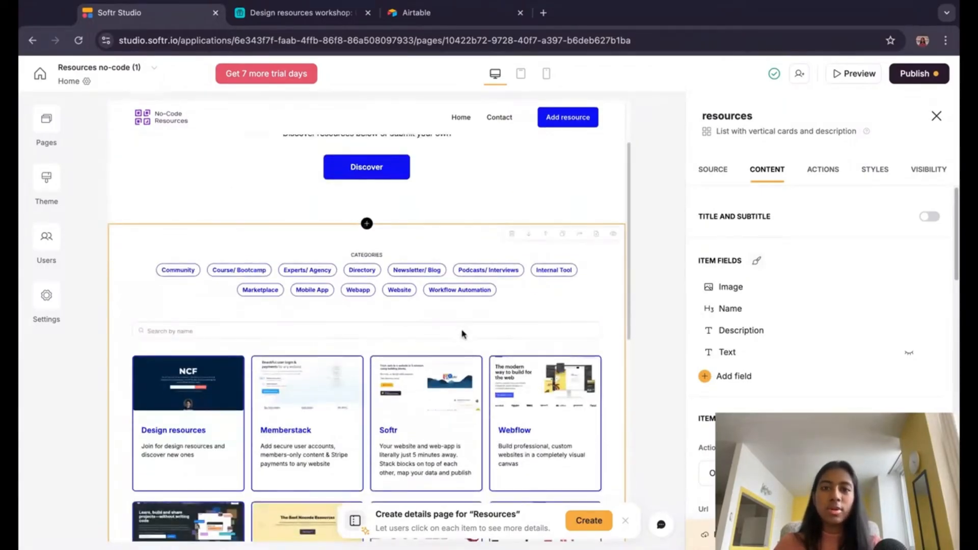
click(301, 12)
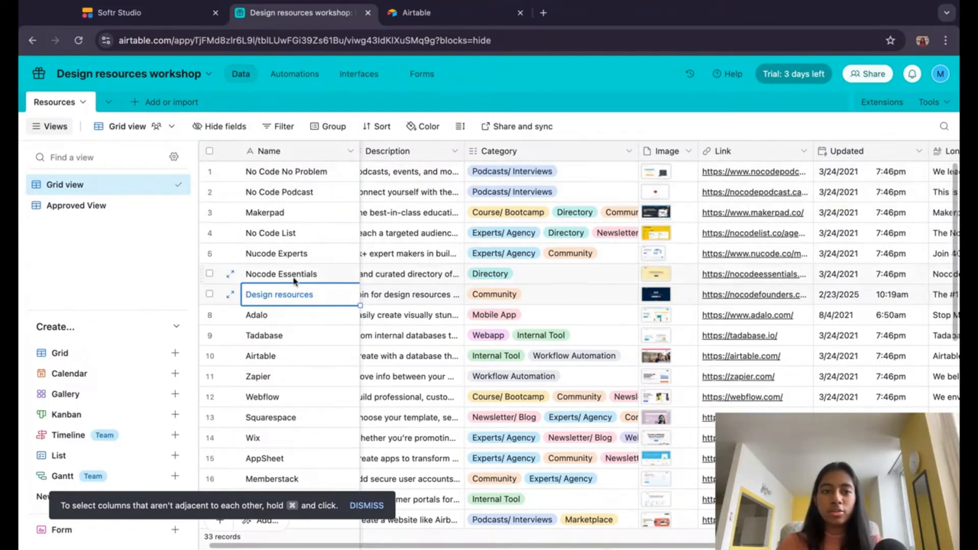
scroll(486, 233, left, 2)
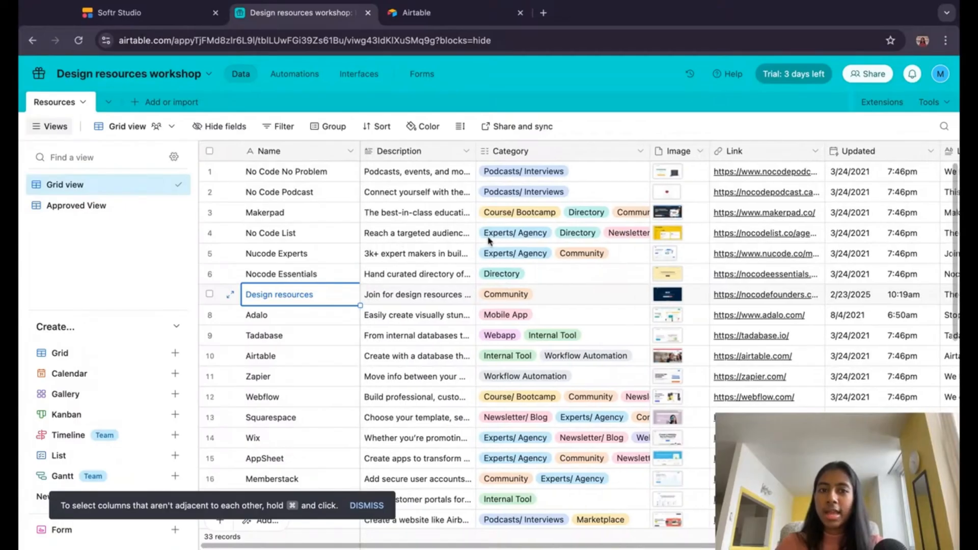
click(146, 15)
scroll(493, 415, down, 8)
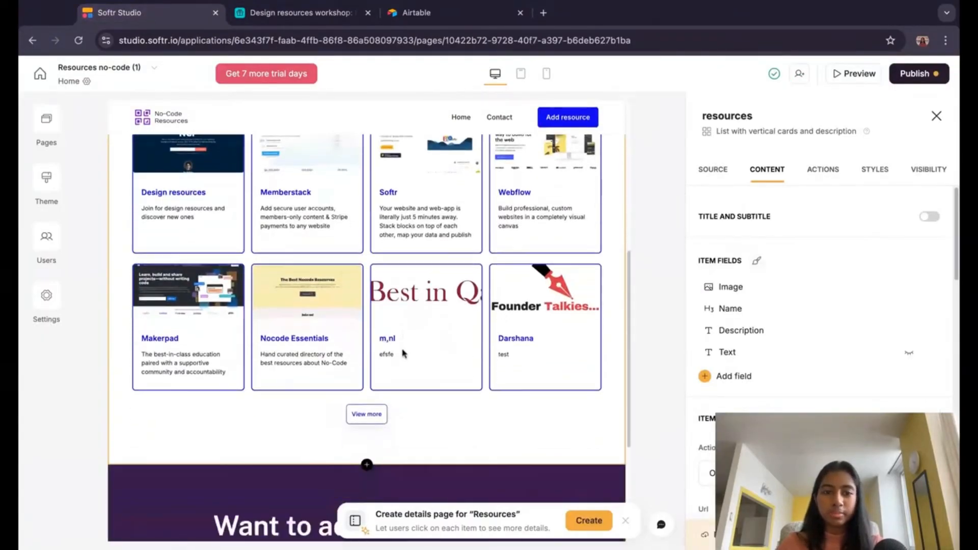
Step: Change the title of the call-to-action block below the resource cards to "Want to add your resource?"
click(502, 365)
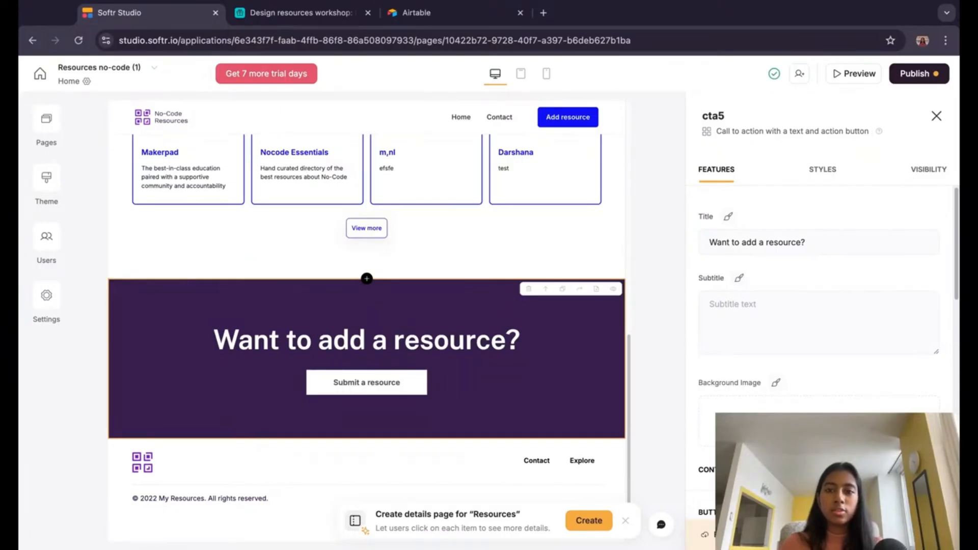
click(829, 243)
triple_click(829, 242)
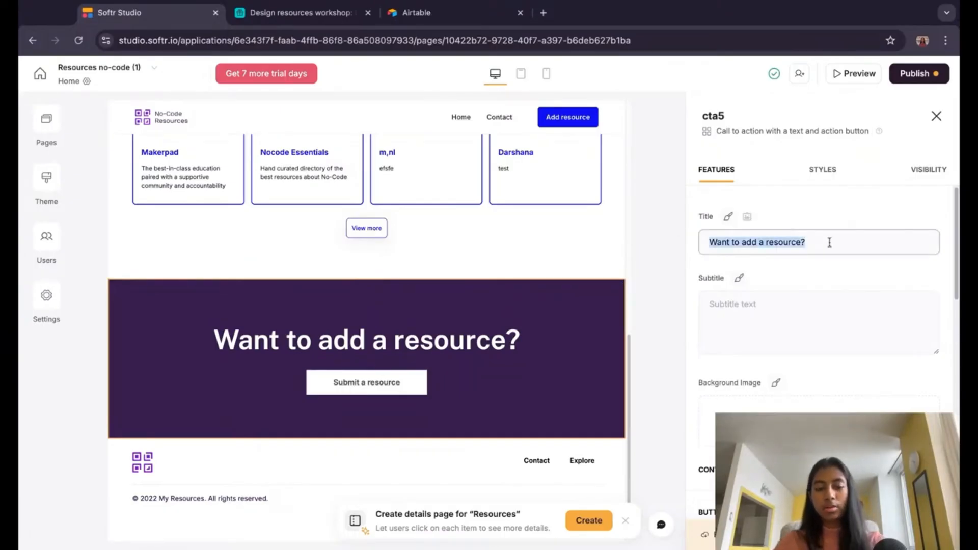
text(Submoit)
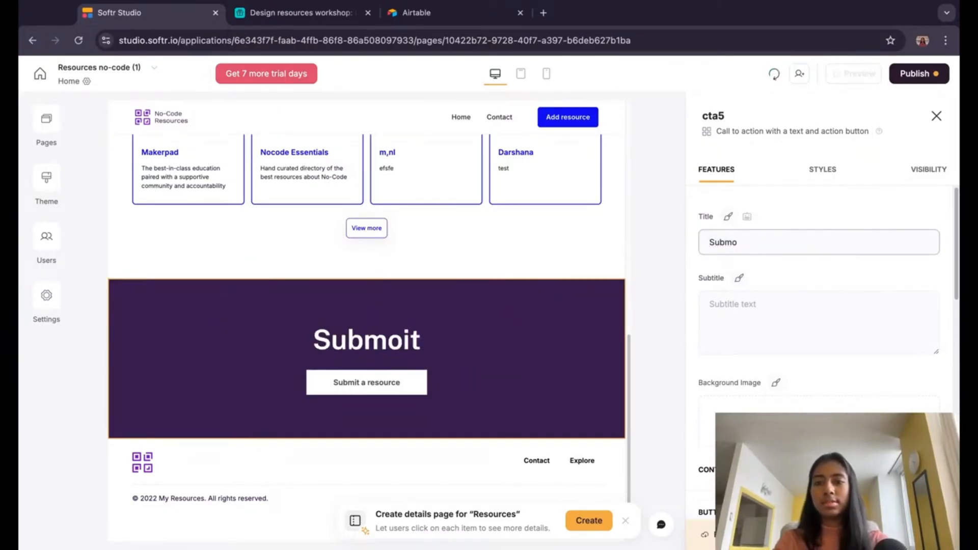
key(BackSpace)
key(BackSpace)
key(BackSpace)
text(it your)
key(super+a)
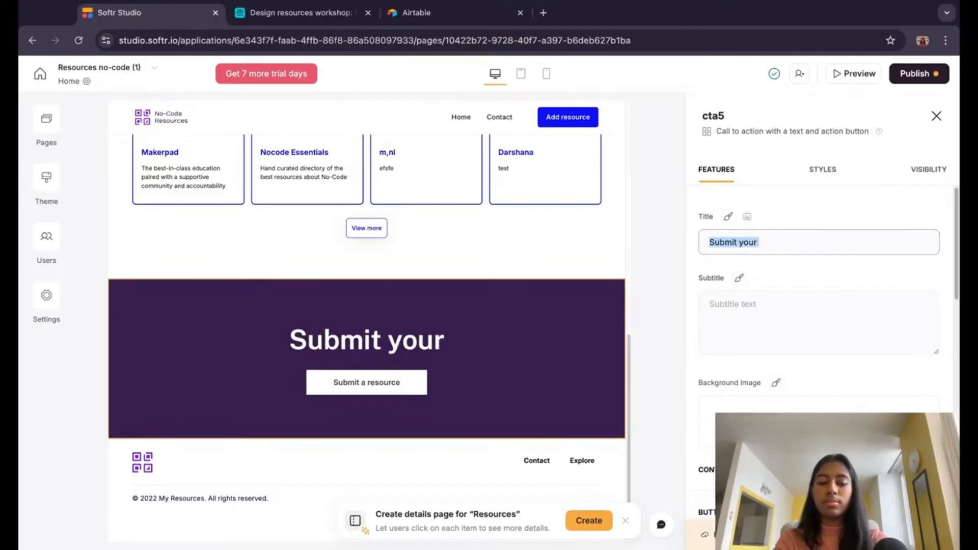
text(Ad)
key(BackSpace)
key(BackSpace)
text(Wan)
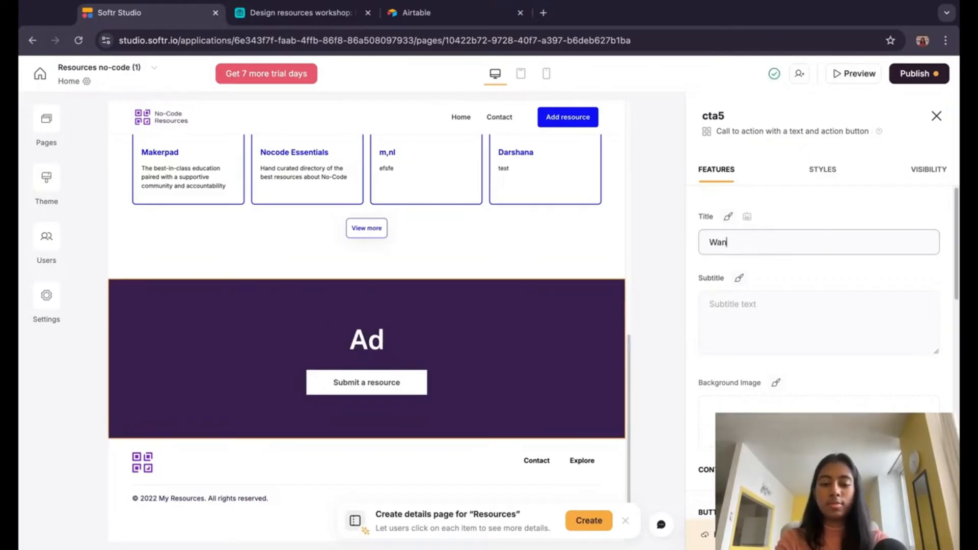
text(t to add your re)
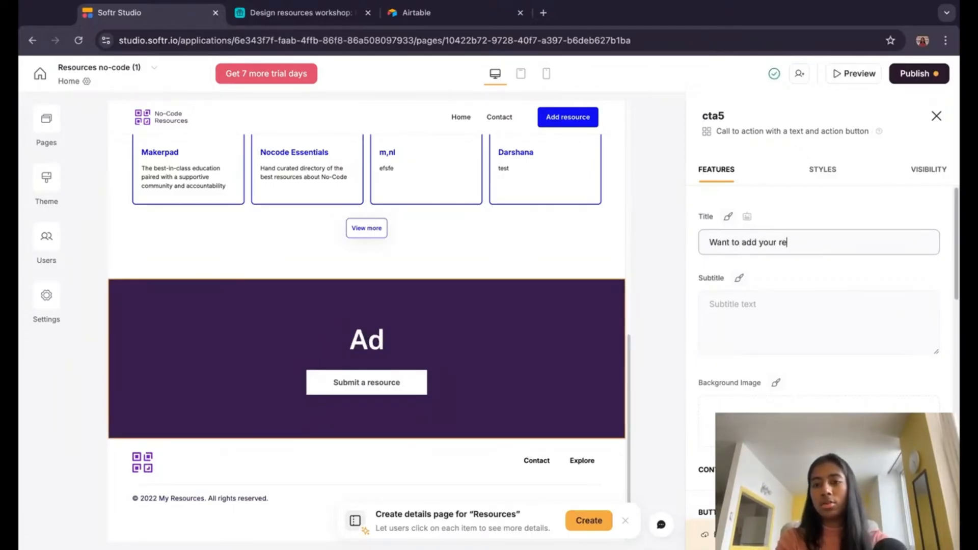
text(so)
click(853, 300)
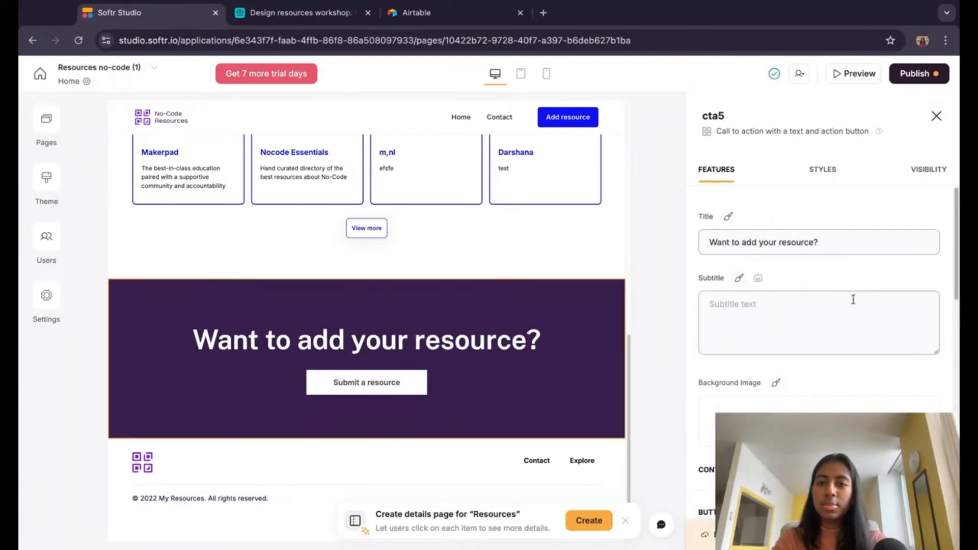
click(737, 308)
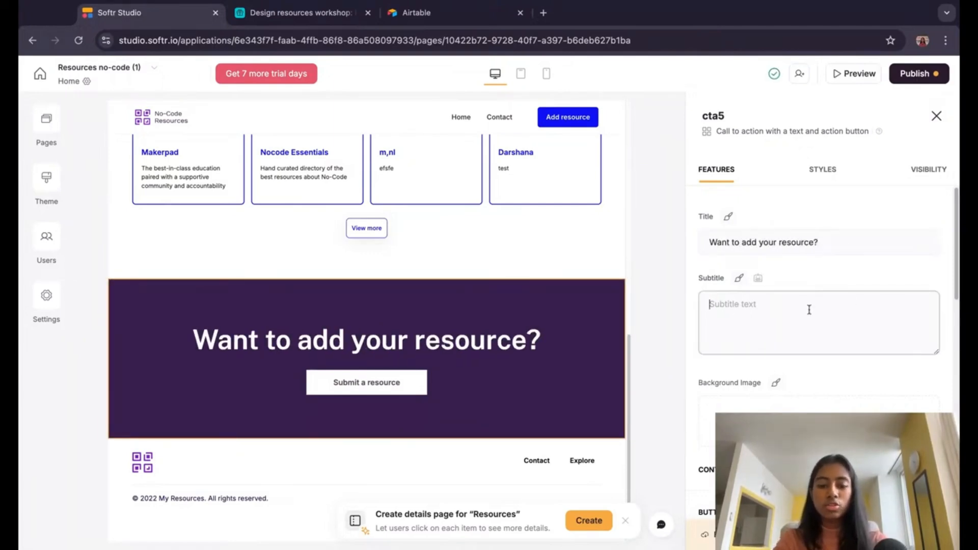
text(add)
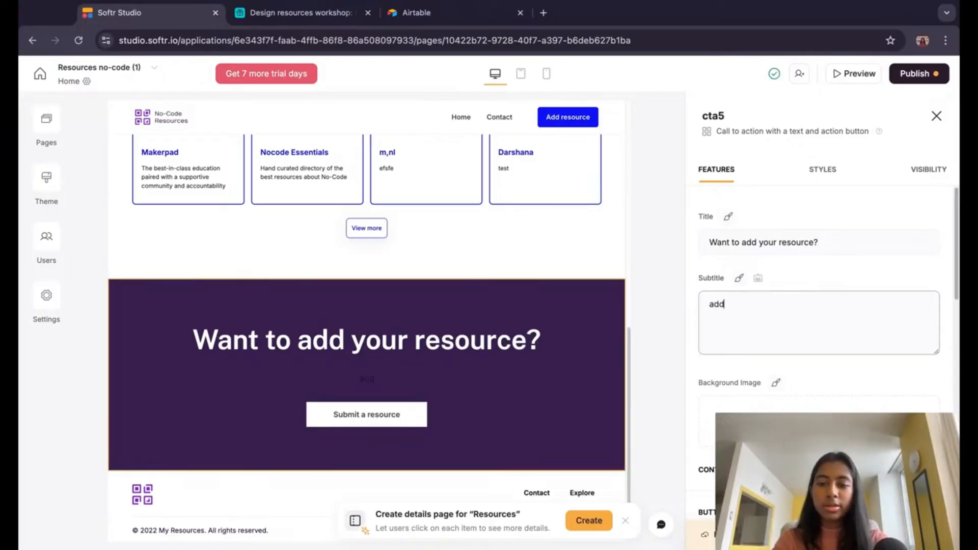
key(BackSpace)
key(BackSpace)
key(BackSpace)
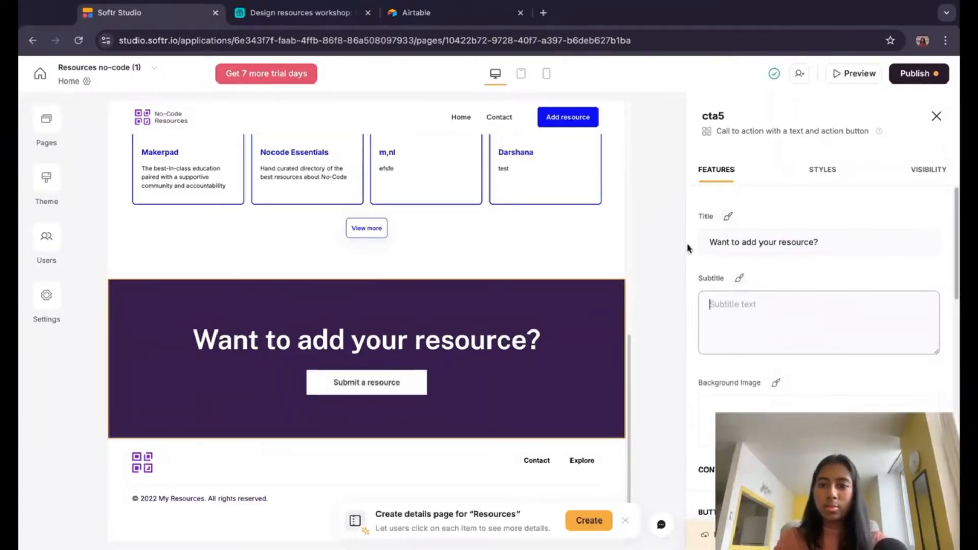
Step: Set the call-to-action block's background color to #0E05F8
click(819, 181)
scroll(813, 245, down, 1)
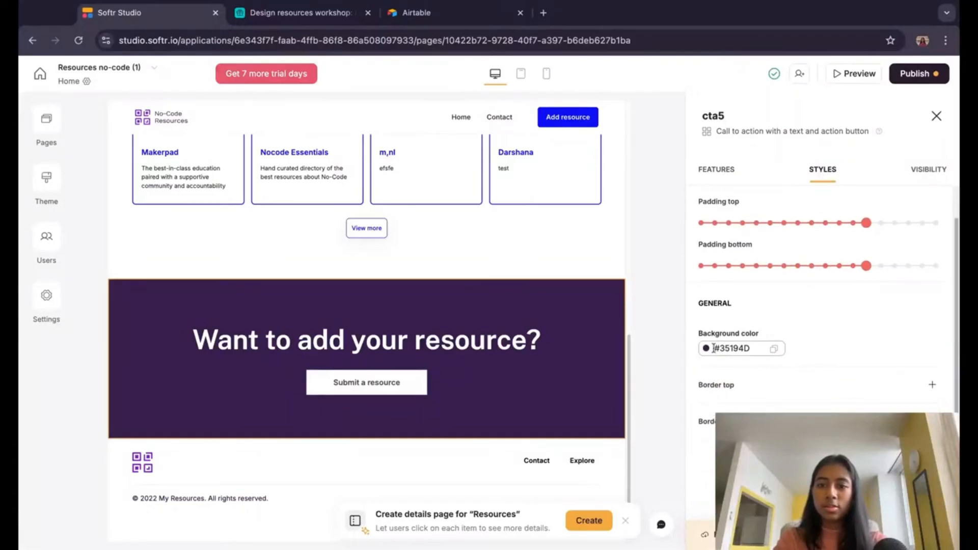
click(714, 349)
click(735, 301)
click(911, 338)
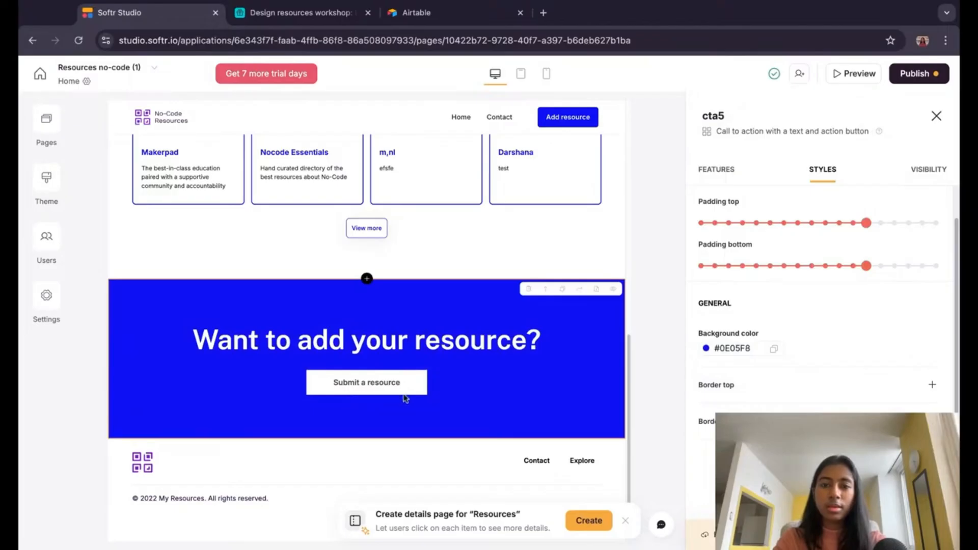
Step: Set the text color of the call-to-action block's Submit a resource button to #0E05F8
click(706, 170)
scroll(869, 394, down, 2)
scroll(869, 394, down, 4)
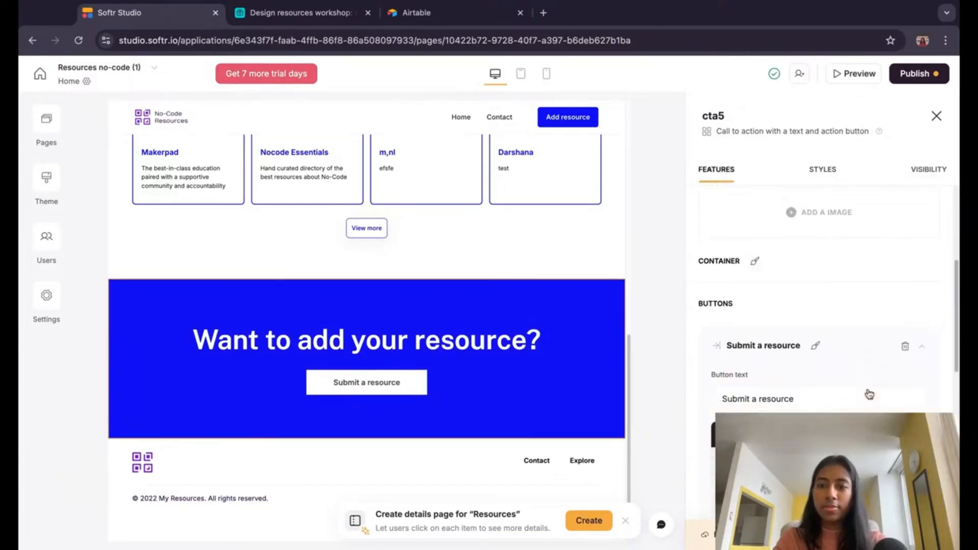
triple_click(804, 337)
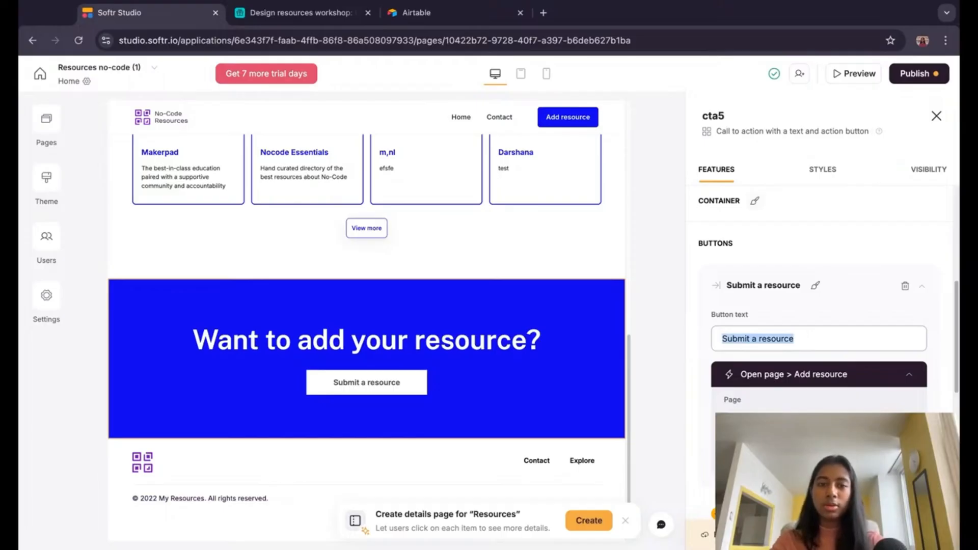
scroll(792, 241, down, 3)
click(815, 211)
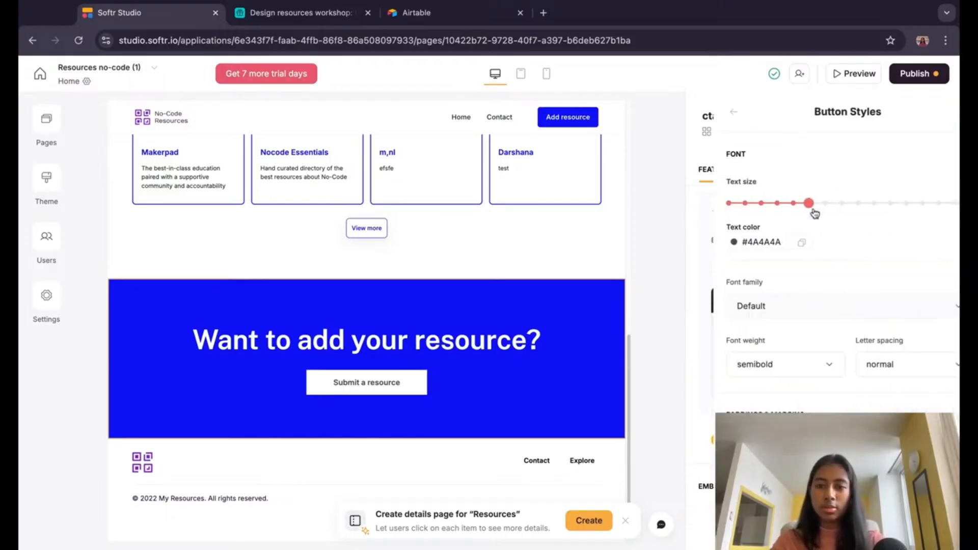
scroll(797, 331, down, 2)
click(739, 223)
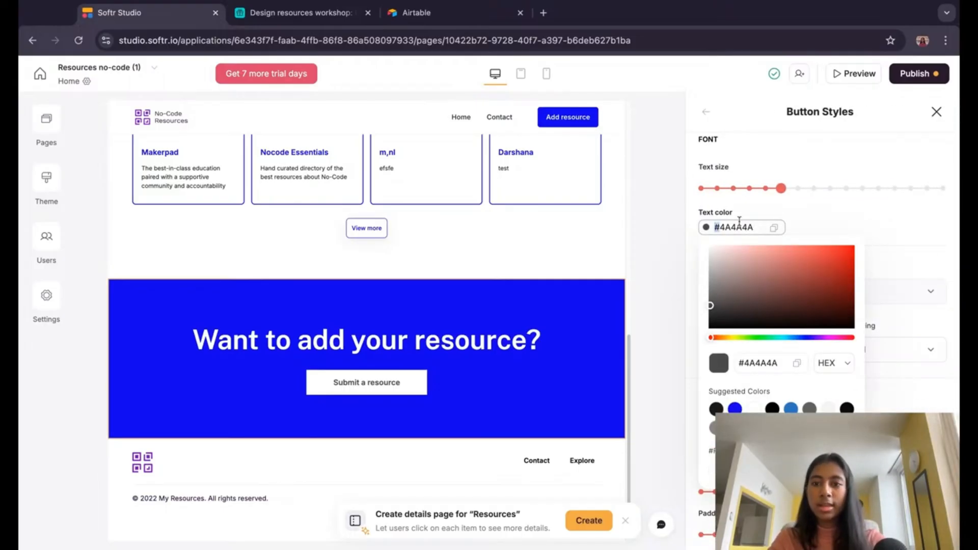
double_click(743, 227)
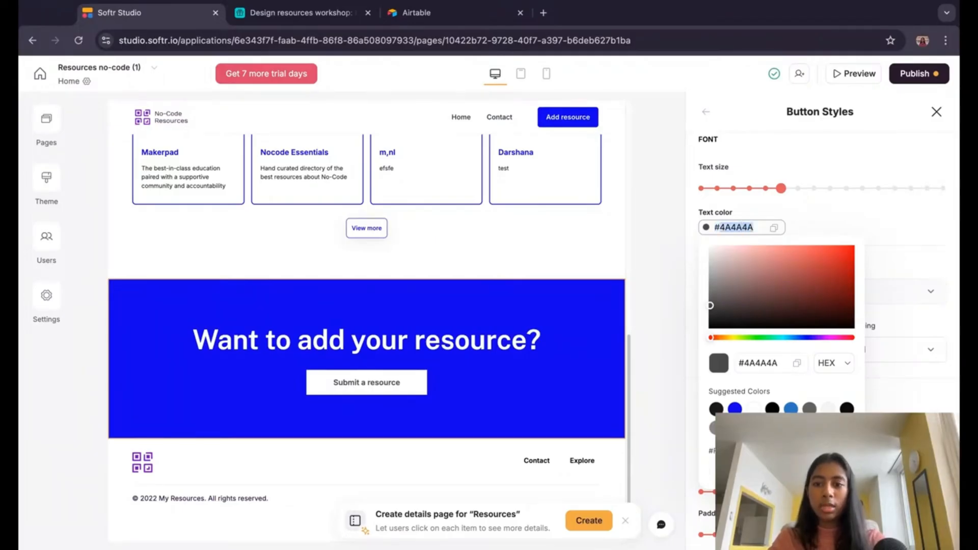
text(0E05F8)
click(823, 227)
Step: Round the corners of the Submit a resource button and return to the call-to-action block's settings
scroll(822, 368, down, 3)
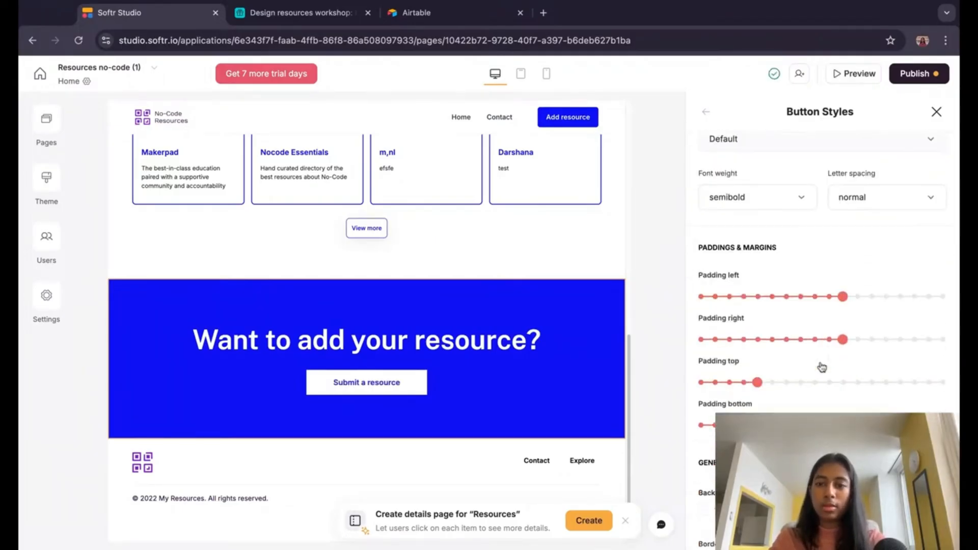
scroll(786, 306, down, 3)
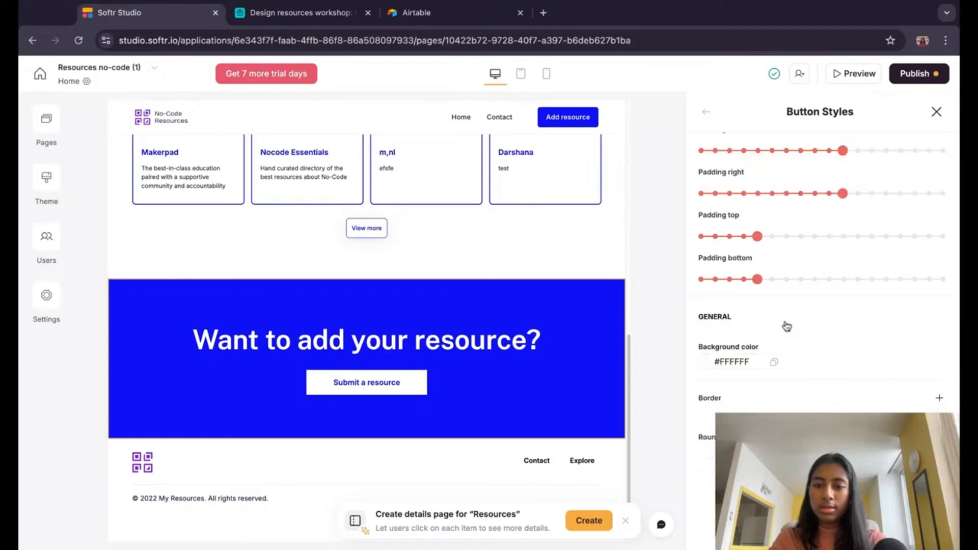
scroll(778, 405, up, 1)
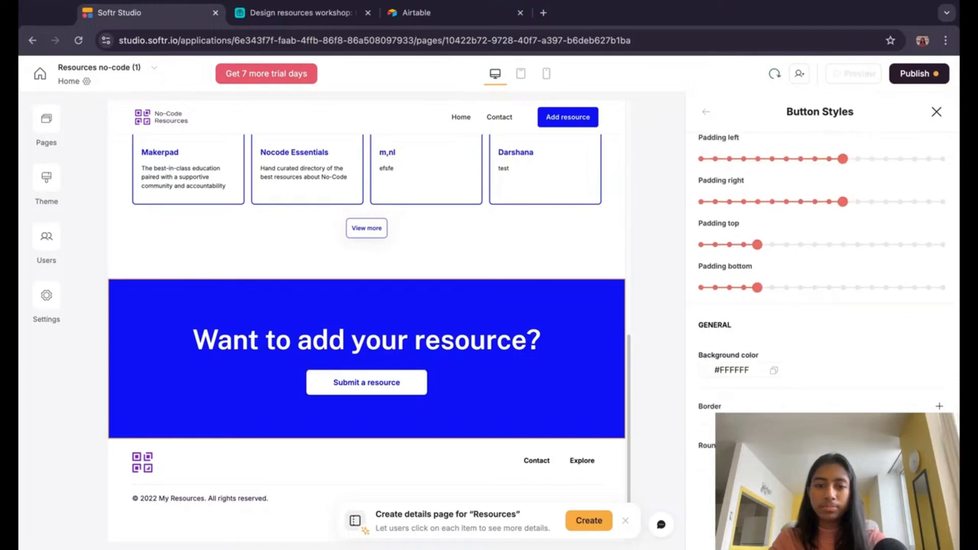
scroll(762, 345, up, 5)
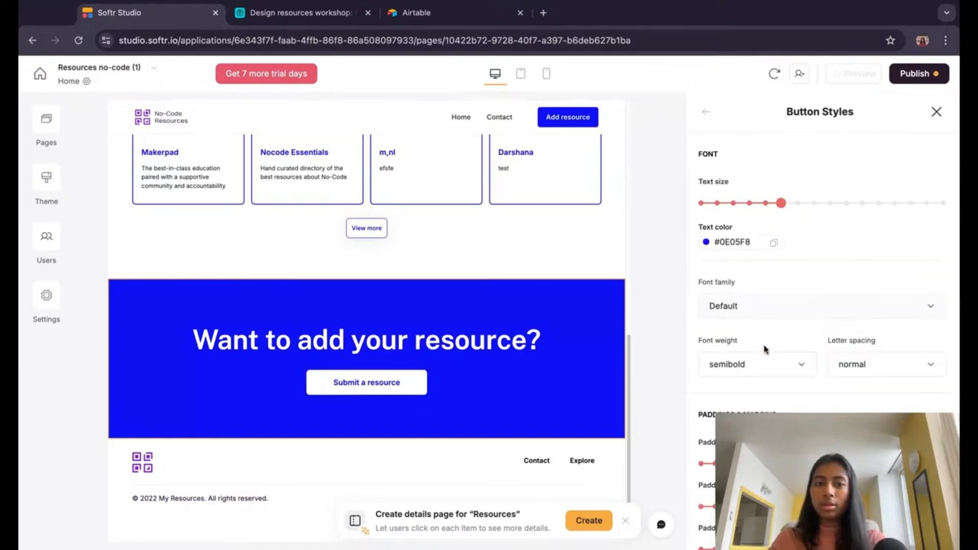
click(708, 114)
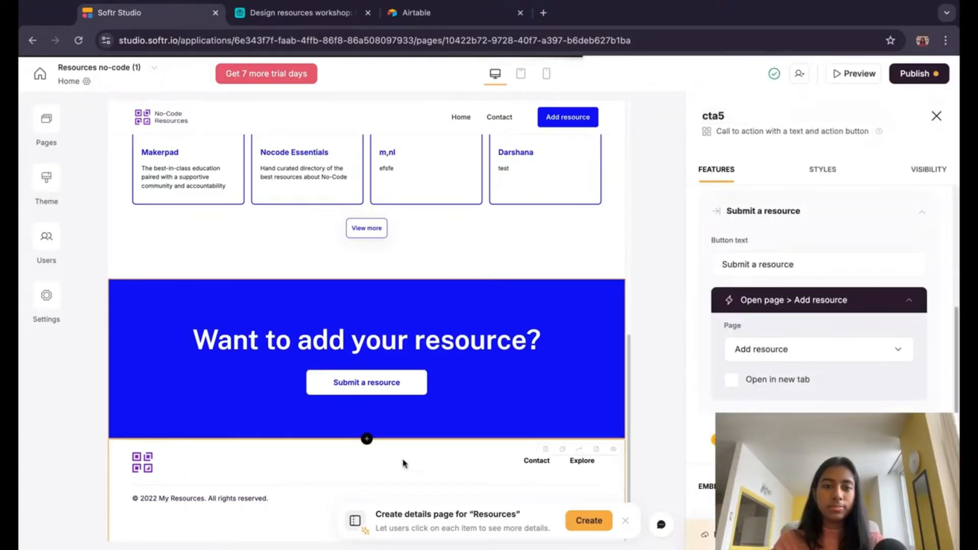
Step: Open the footer block's settings to inspect its logo, and dismiss the suggestion to create a Resources details page
scroll(401, 358, up, 5)
scroll(476, 247, up, 3)
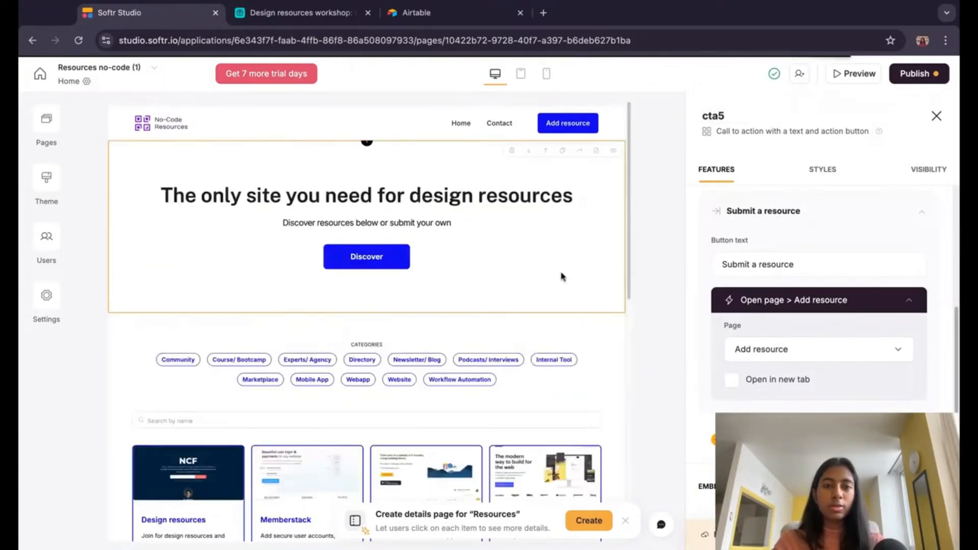
scroll(562, 275, down, 10)
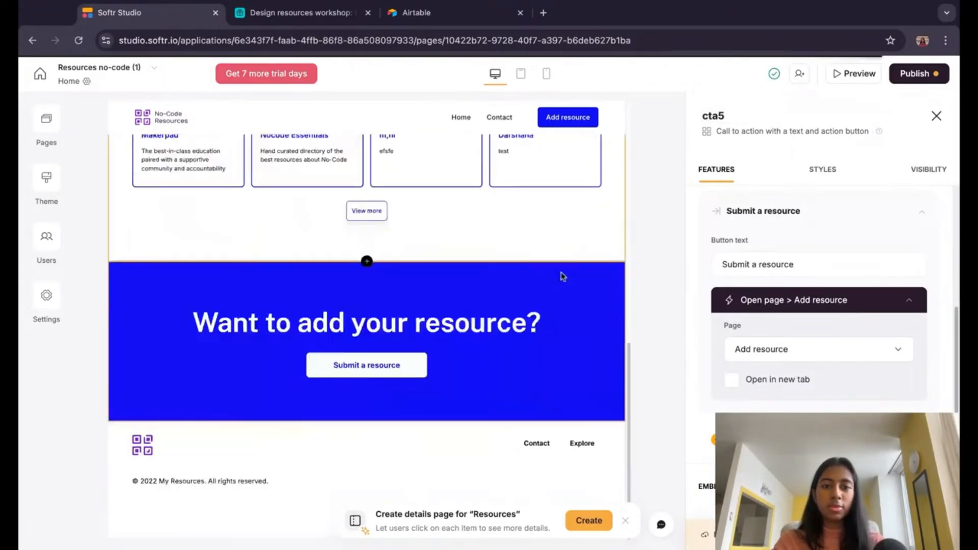
click(416, 465)
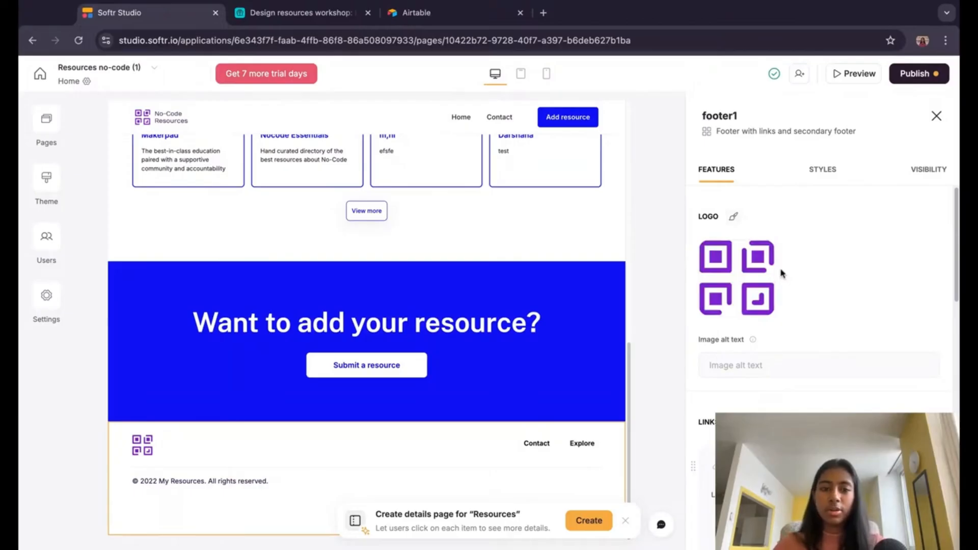
scroll(797, 334, down, 2)
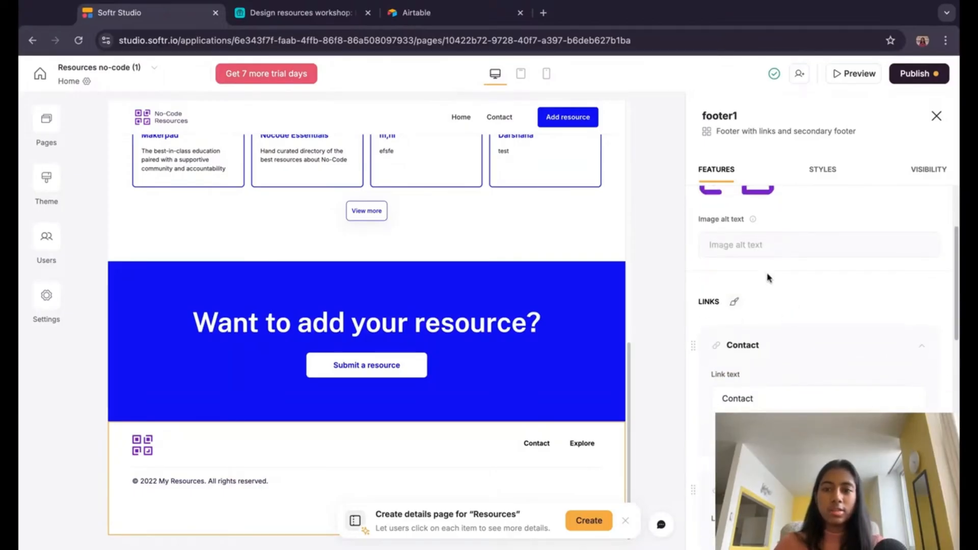
scroll(768, 278, up, 2)
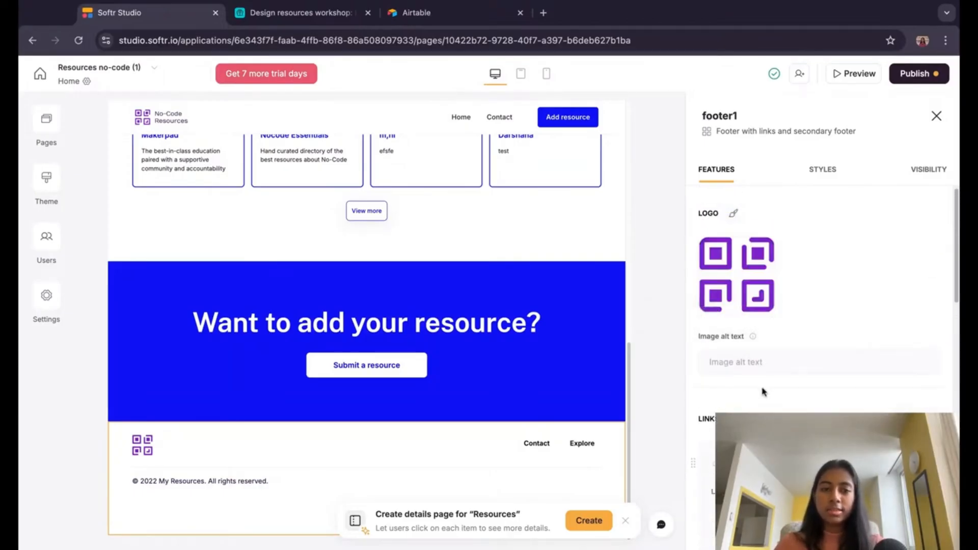
click(625, 521)
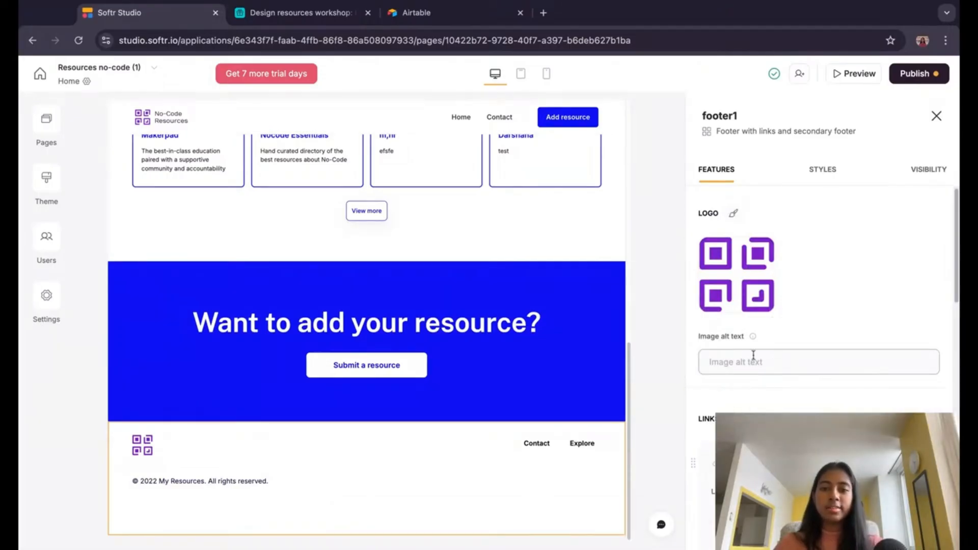
mouse_move(743, 265)
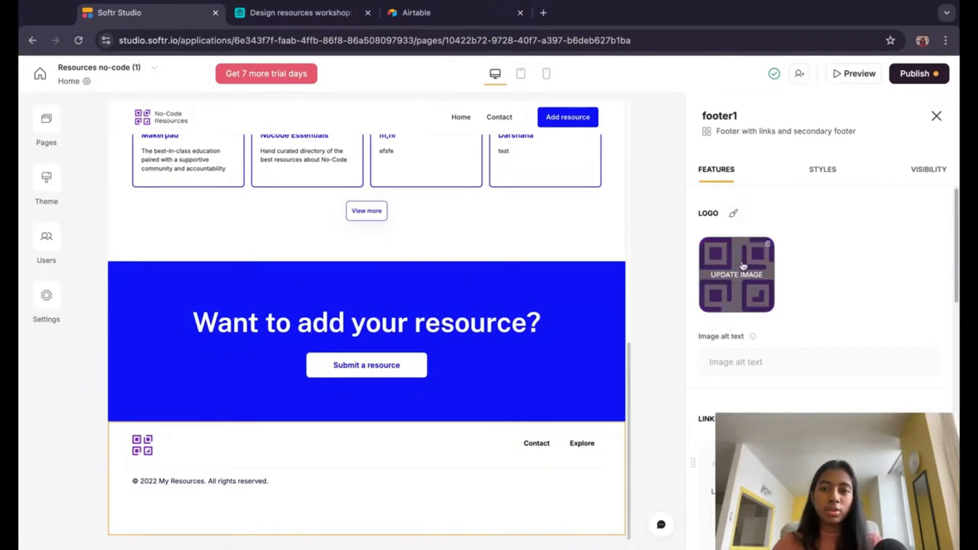
Step: Add an Open page action to the footer's Contact link, targeting the Contact page
scroll(739, 356, down, 4)
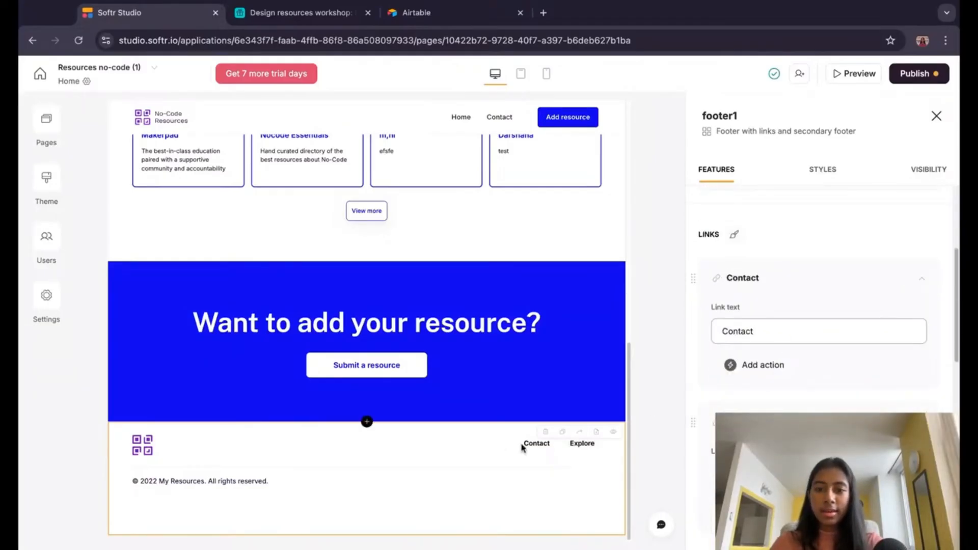
click(759, 364)
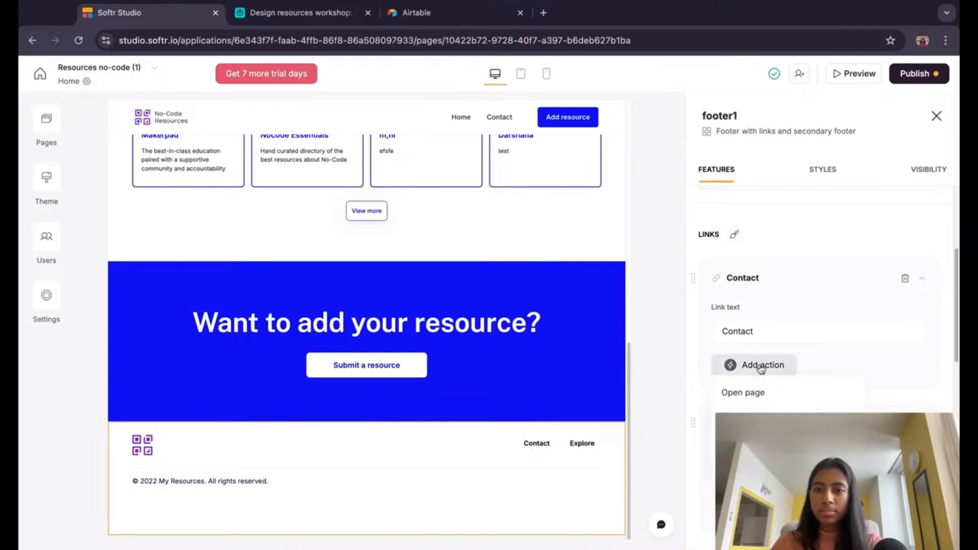
click(778, 403)
click(781, 408)
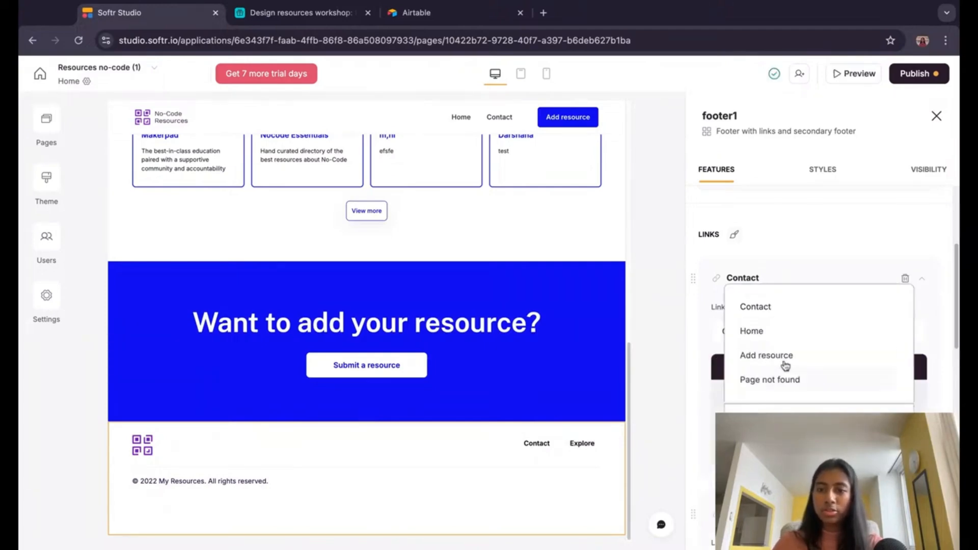
click(780, 308)
Step: Rename the footer's Explore link to "Home" and make it open the Home page
scroll(812, 397, down, 4)
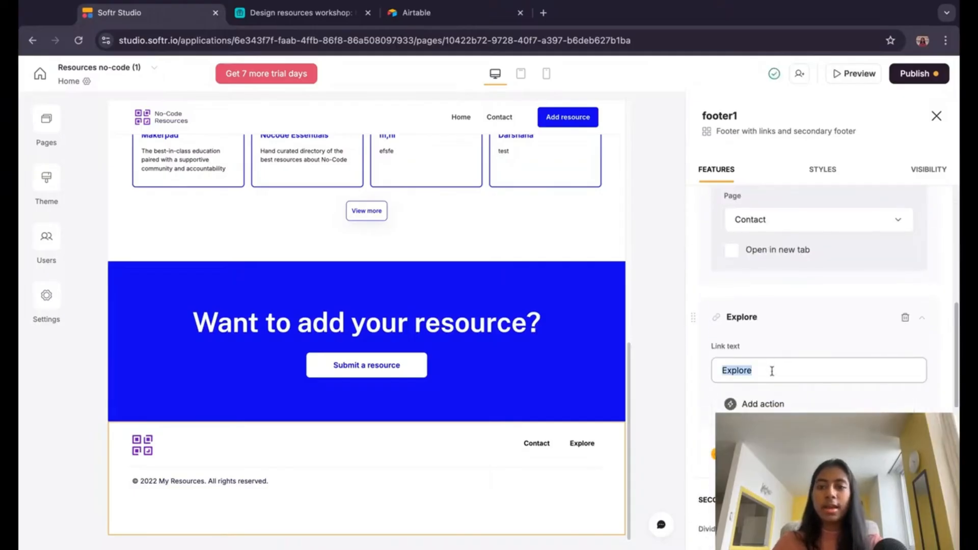
text(Home)
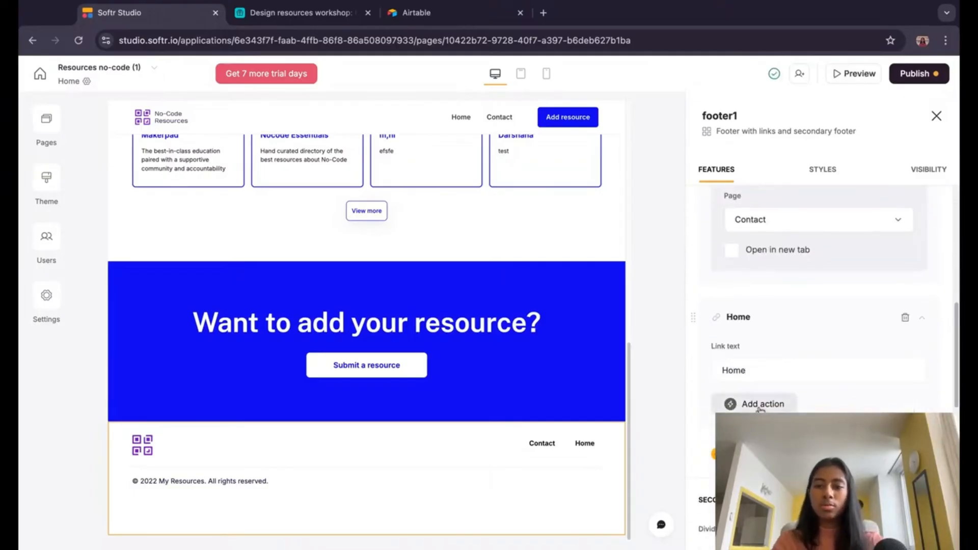
click(735, 404)
scroll(764, 280, down, 3)
scroll(771, 218, up, 2)
click(775, 231)
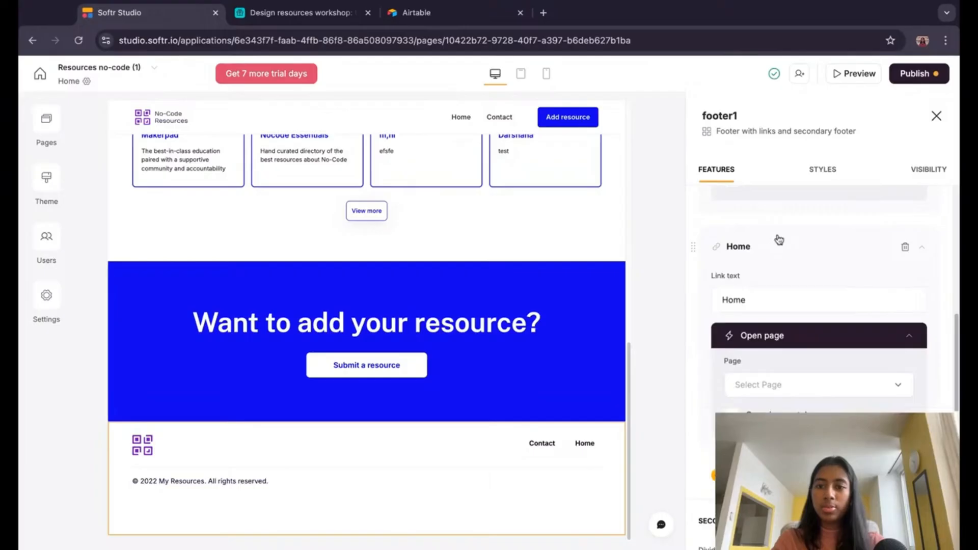
click(788, 386)
click(752, 300)
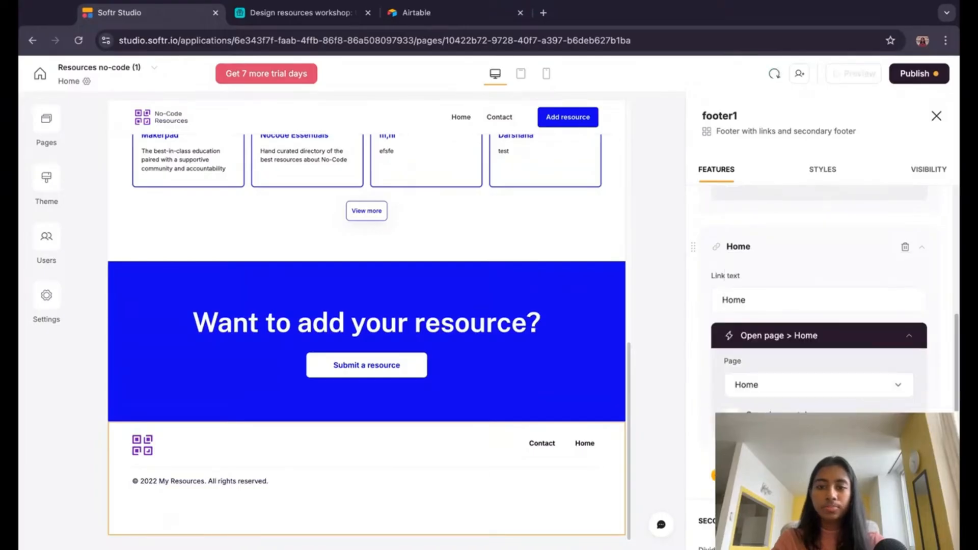
Step: Add a third footer link with the text "Add a resource" that opens the Add resource page
scroll(922, 212, down, 1)
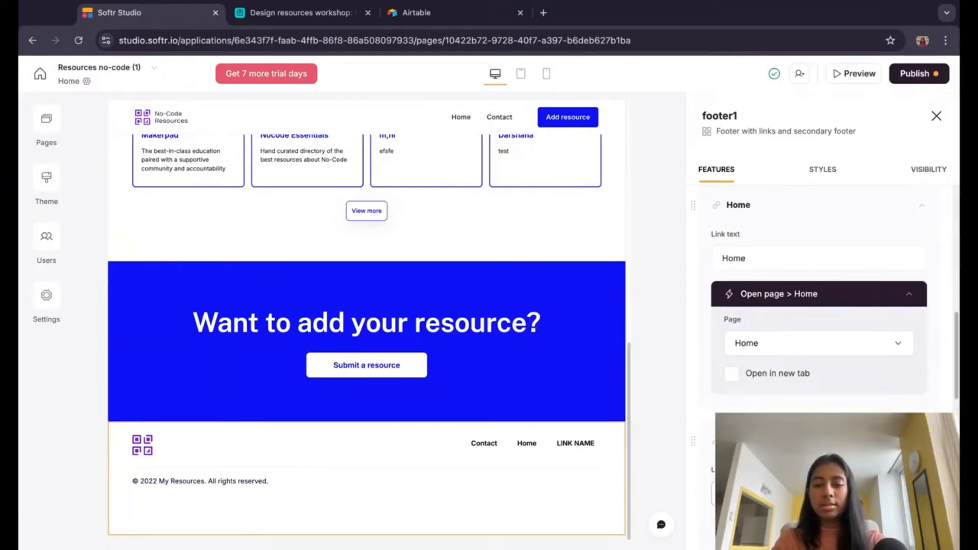
text(Add a resource)
scroll(749, 428, down, 3)
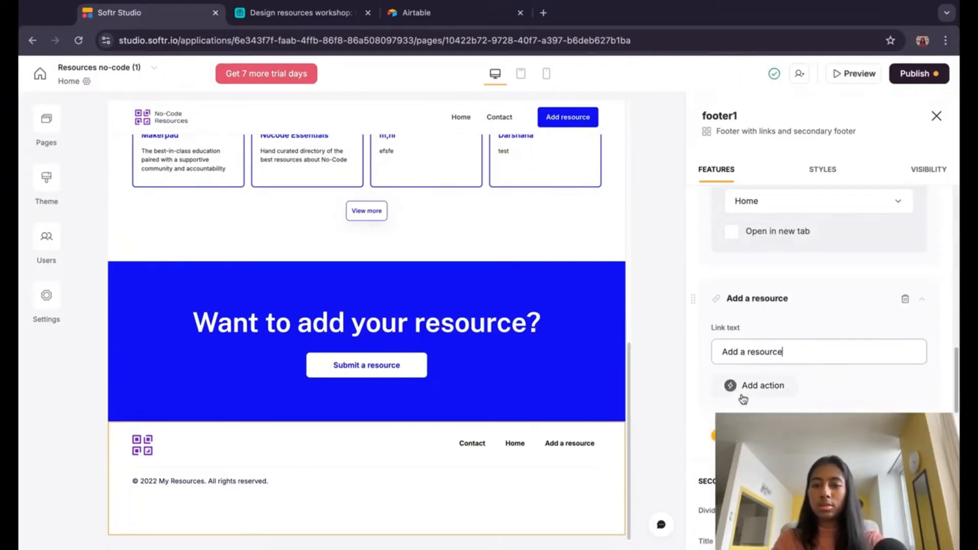
click(748, 391)
click(759, 415)
click(819, 437)
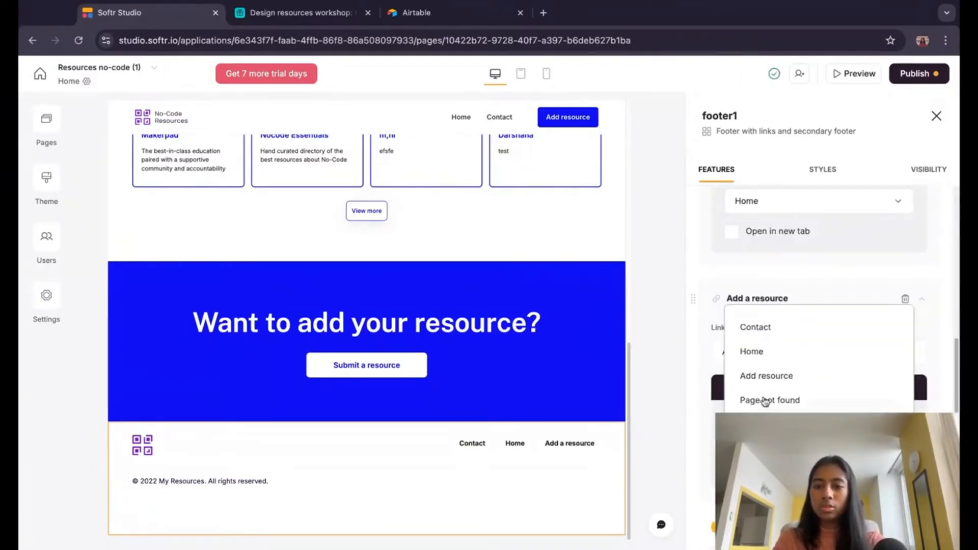
click(779, 381)
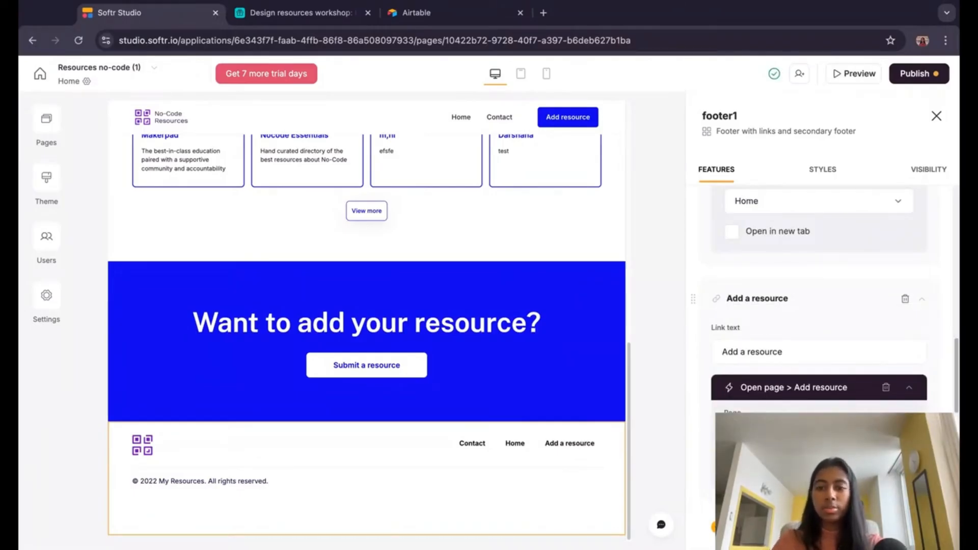
Step: Reorder the footer links to Home, Add a resource, Contact
scroll(764, 332, up, 5)
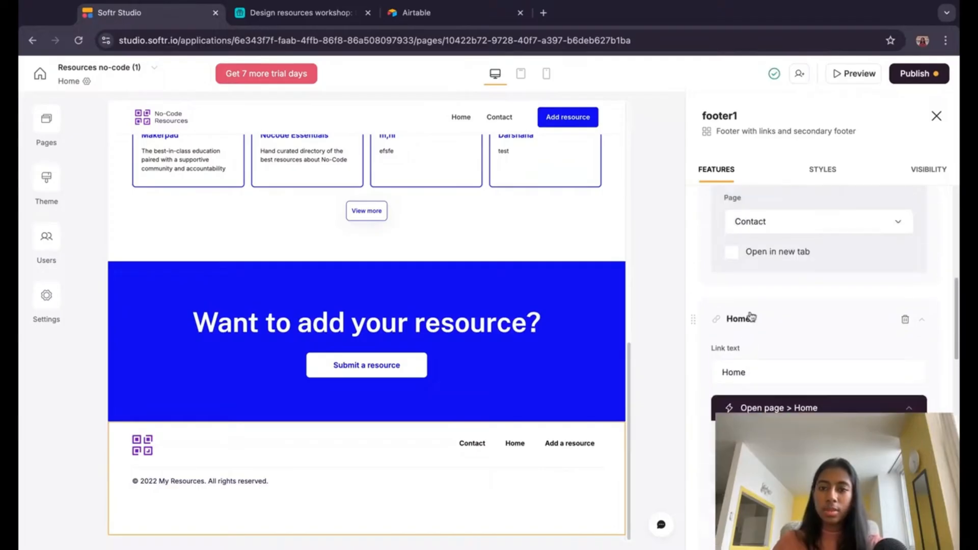
scroll(750, 316, up, 2)
drag(693, 367, 722, 323)
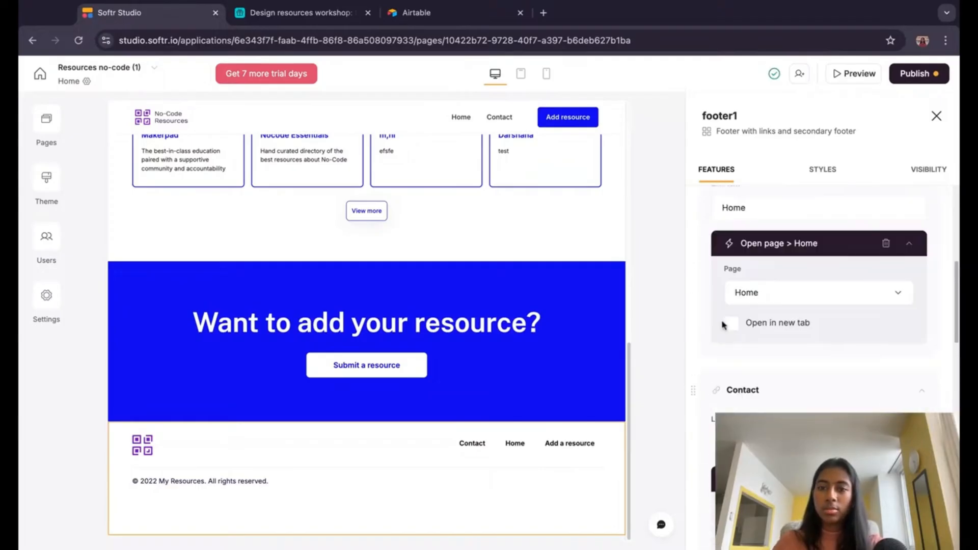
scroll(801, 346, down, 6)
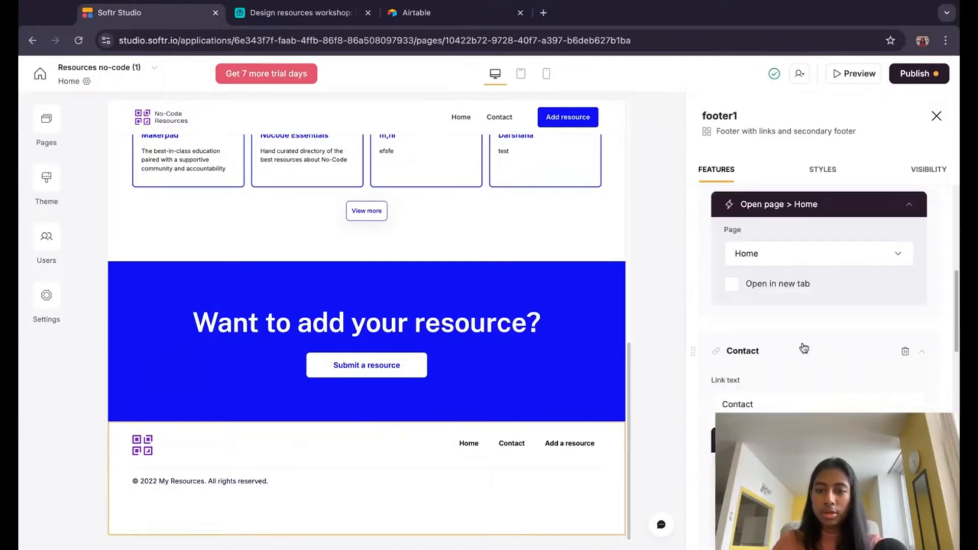
drag(695, 444, 793, 382)
scroll(771, 393, down, 4)
Step: Set the footer links' text color to #1A1A1A
scroll(772, 393, up, 10)
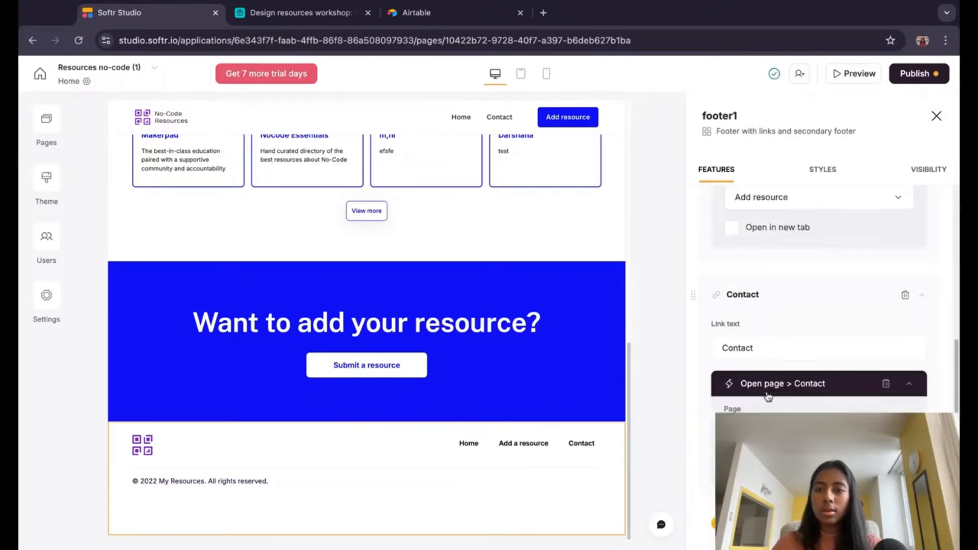
click(734, 367)
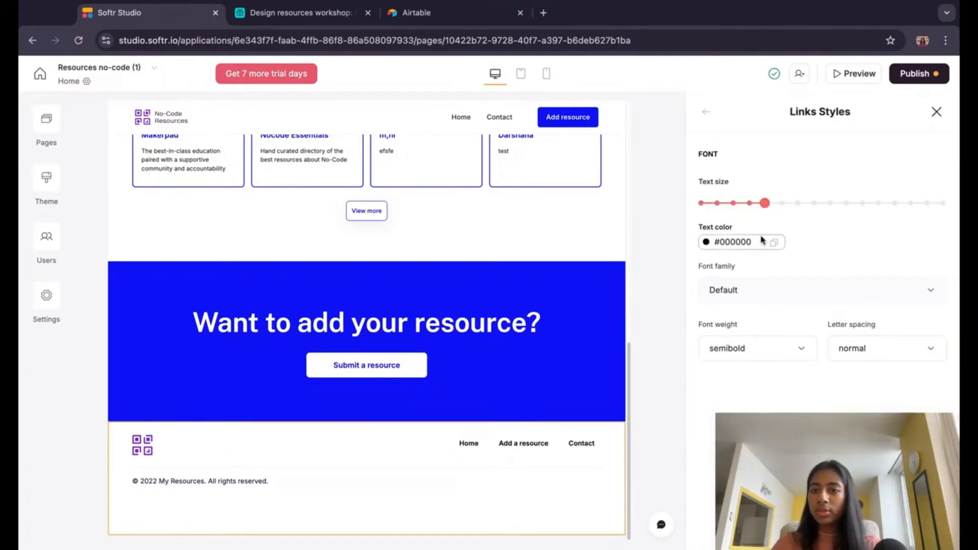
double_click(747, 242)
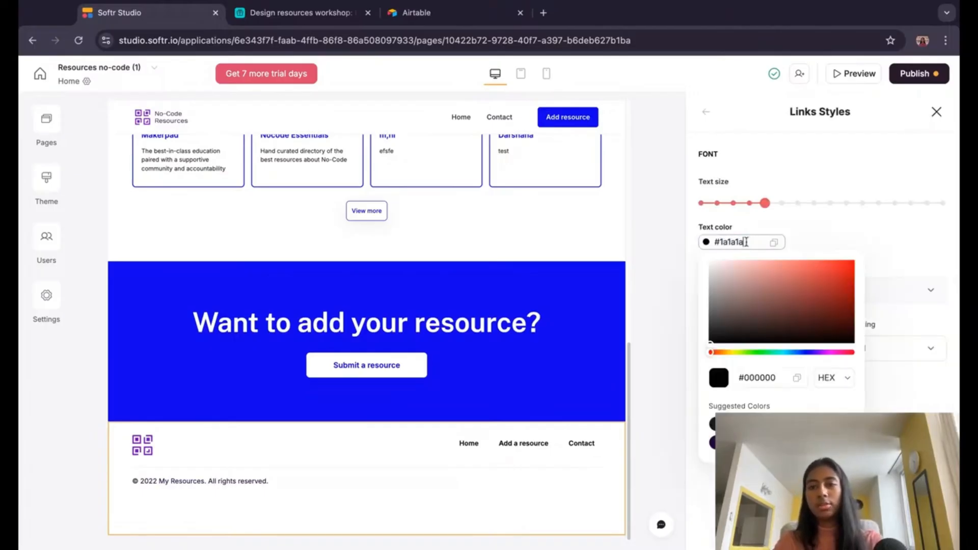
text(1a1a1a)
click(913, 244)
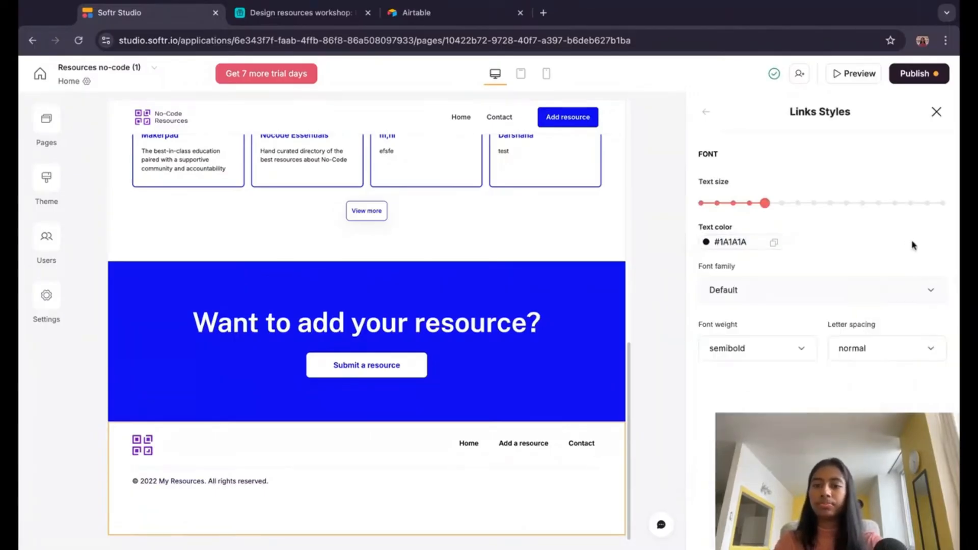
Step: Set the secondary footer's title to "&copy; 2025 Design Resources. All rights reserved."
click(706, 113)
scroll(831, 367, down, 10)
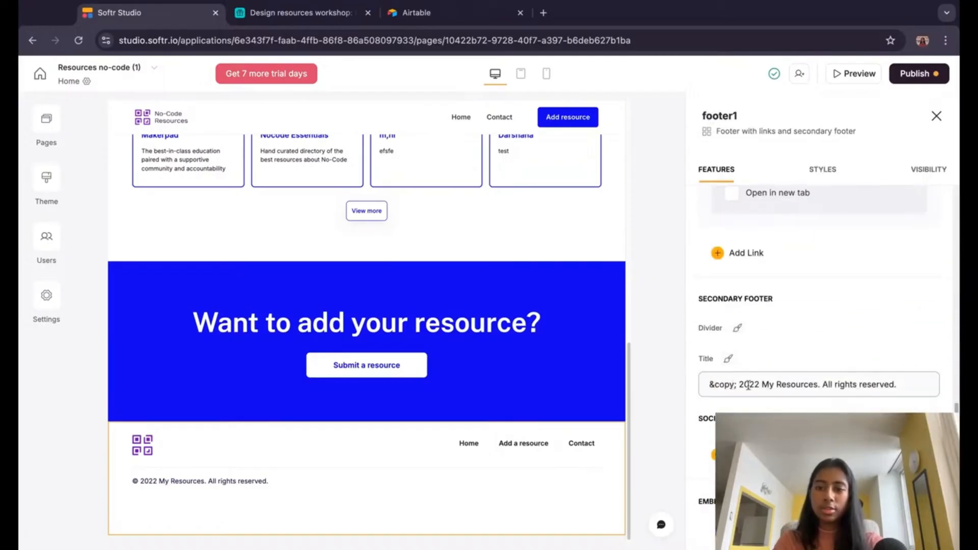
text(2025 )
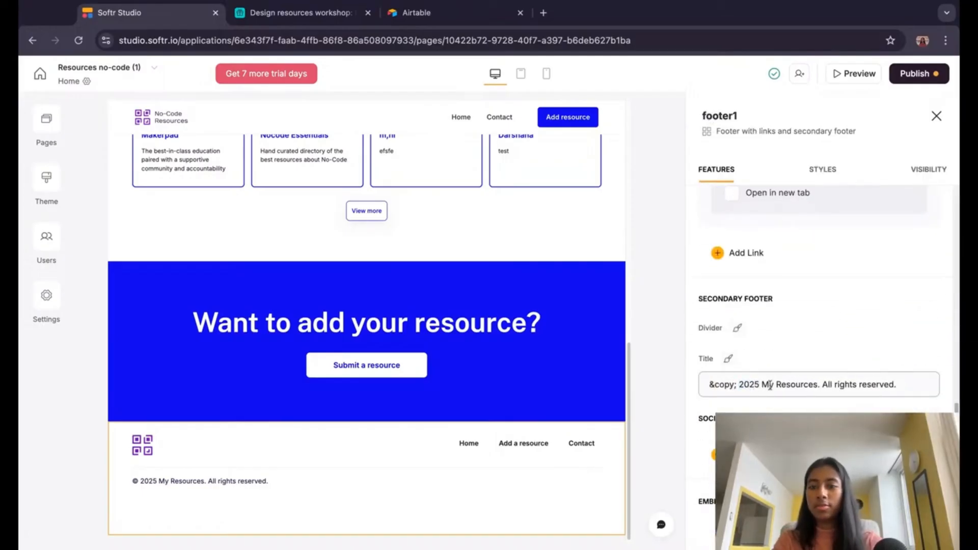
text(Design)
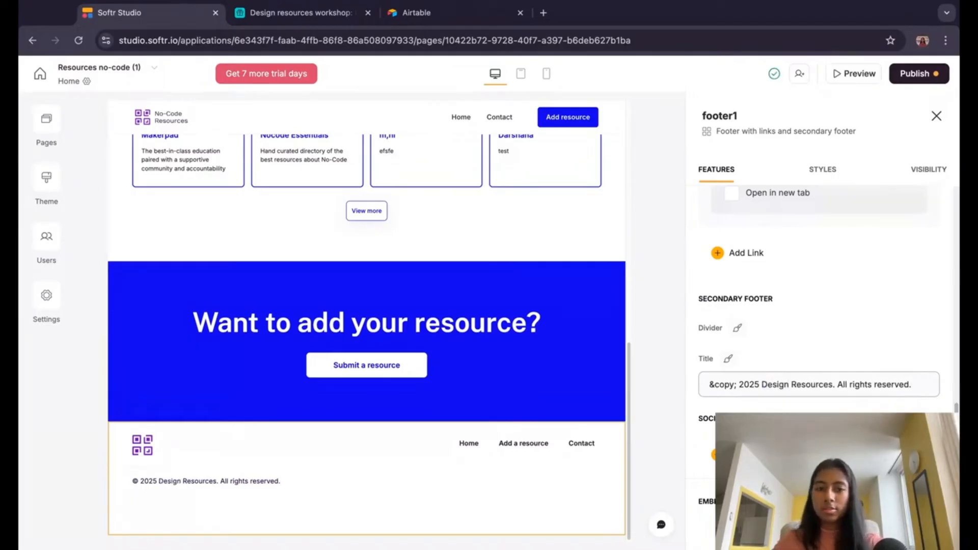
scroll(906, 332, down, 5)
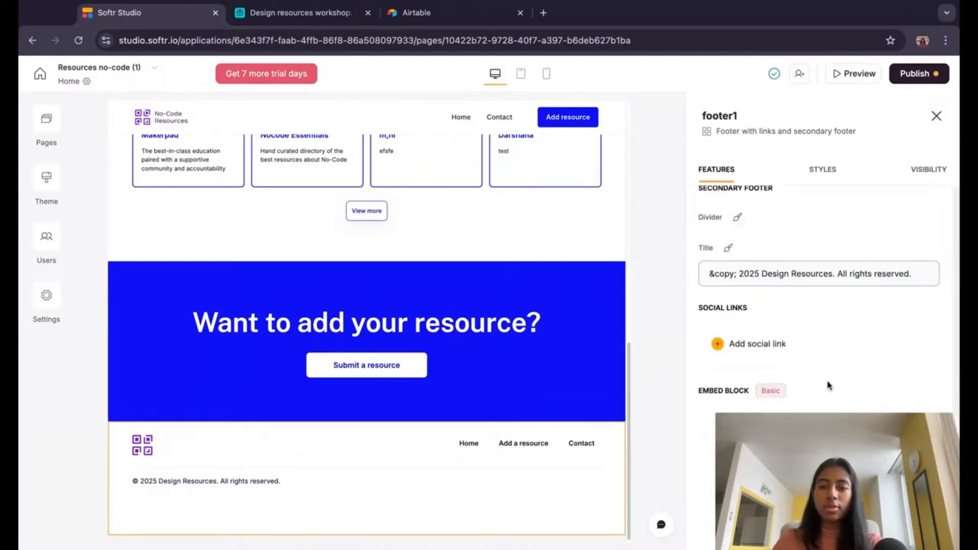
click(727, 222)
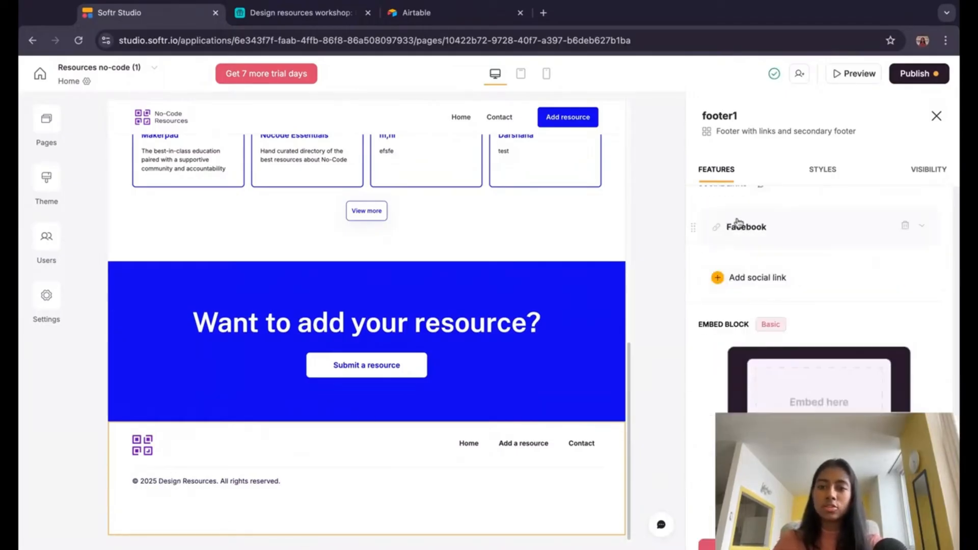
click(908, 227)
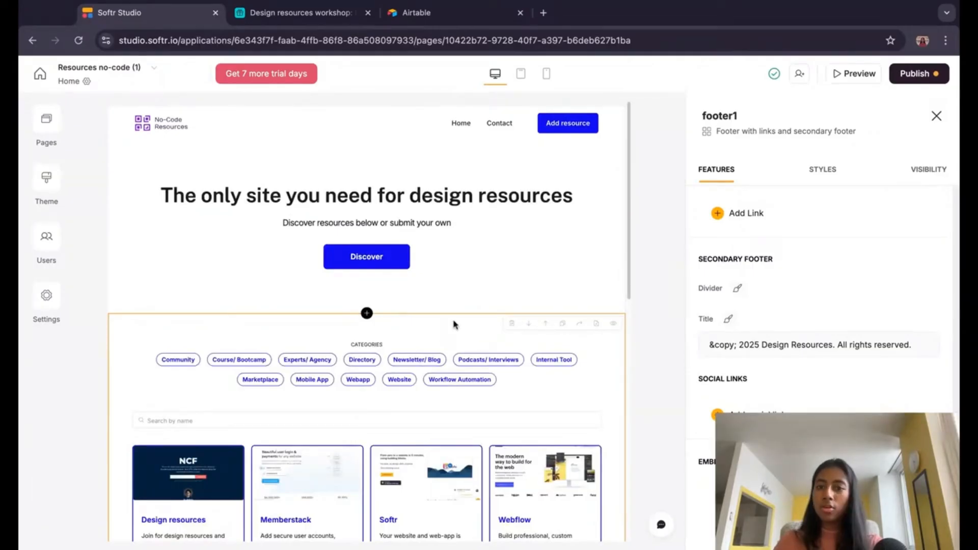
Step: Review the home page from top to footer and check the resources list's source against the Design resources workshop base in Airtable
scroll(437, 245, down, 10)
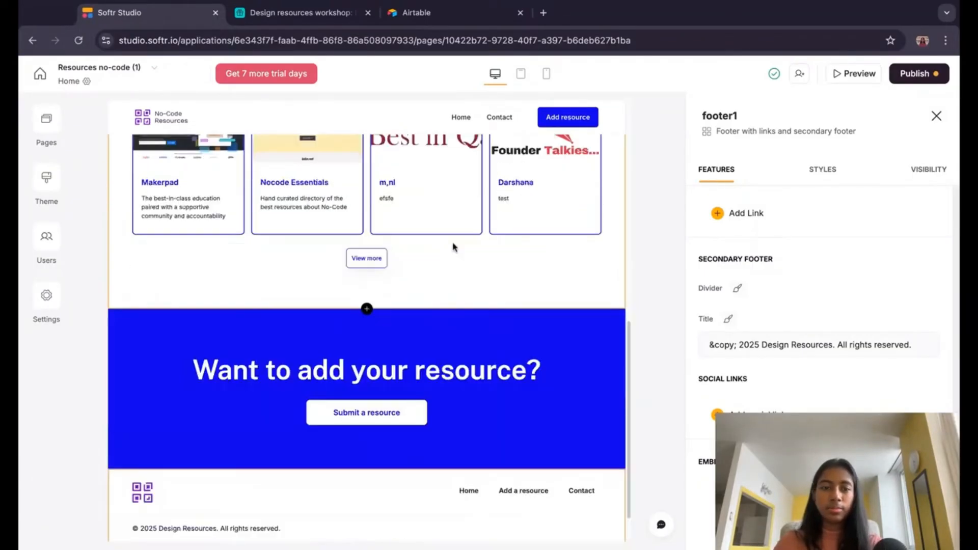
scroll(426, 199, up, 10)
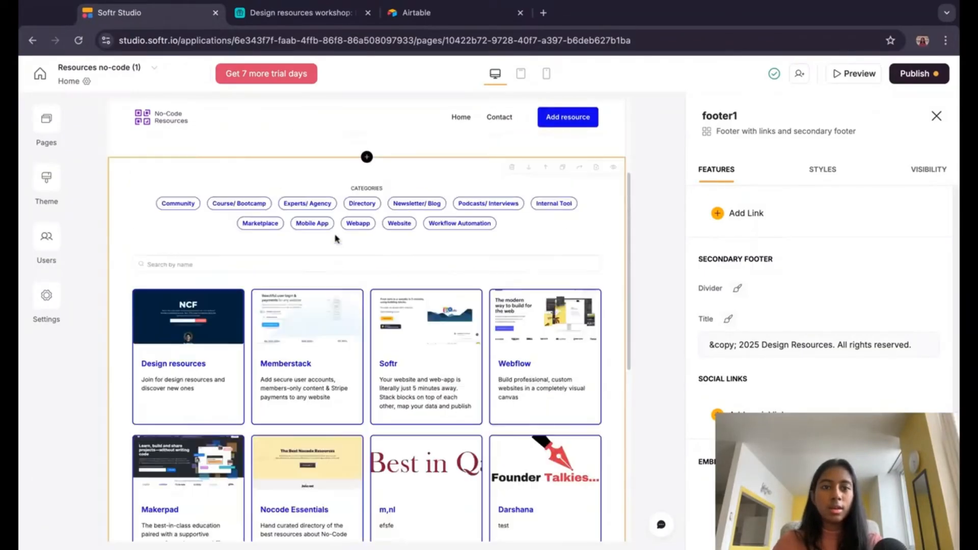
scroll(589, 316, down, 3)
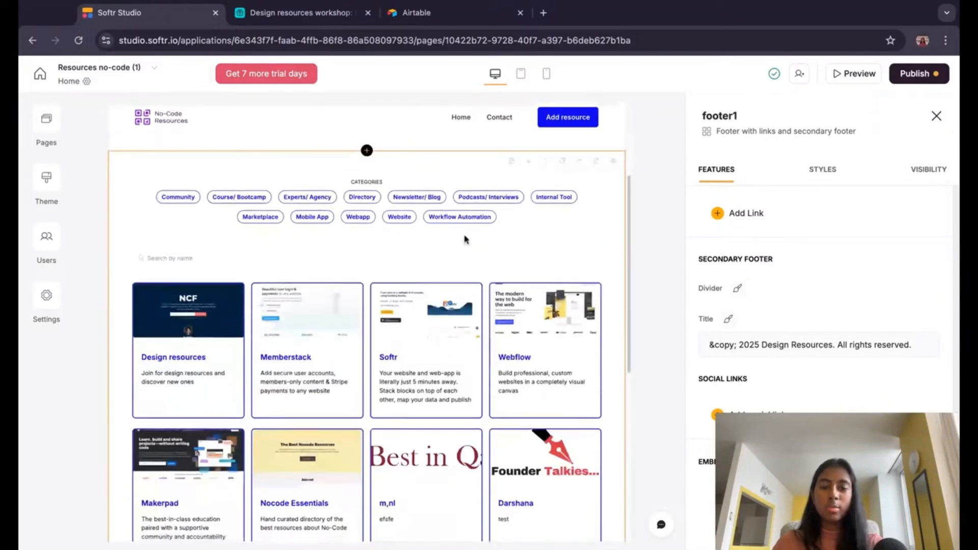
click(341, 368)
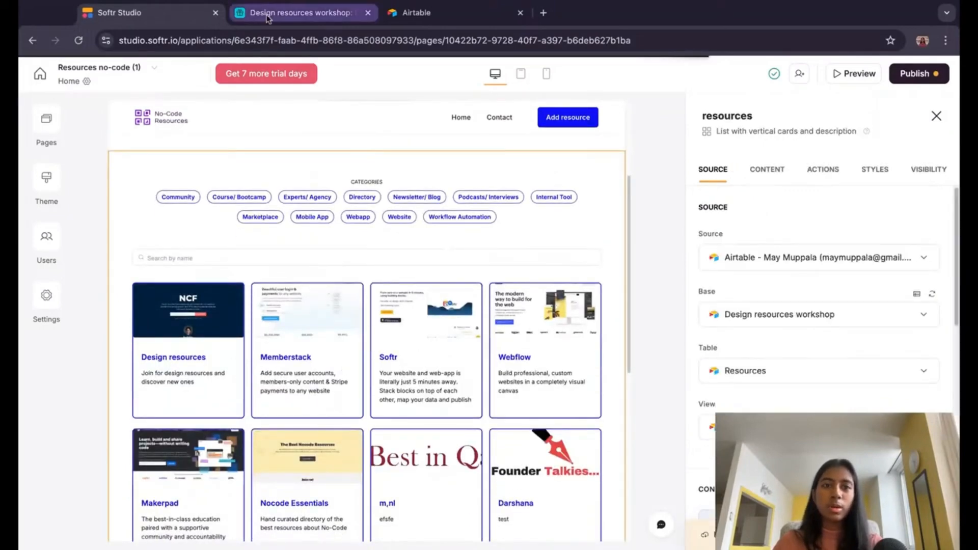
click(267, 16)
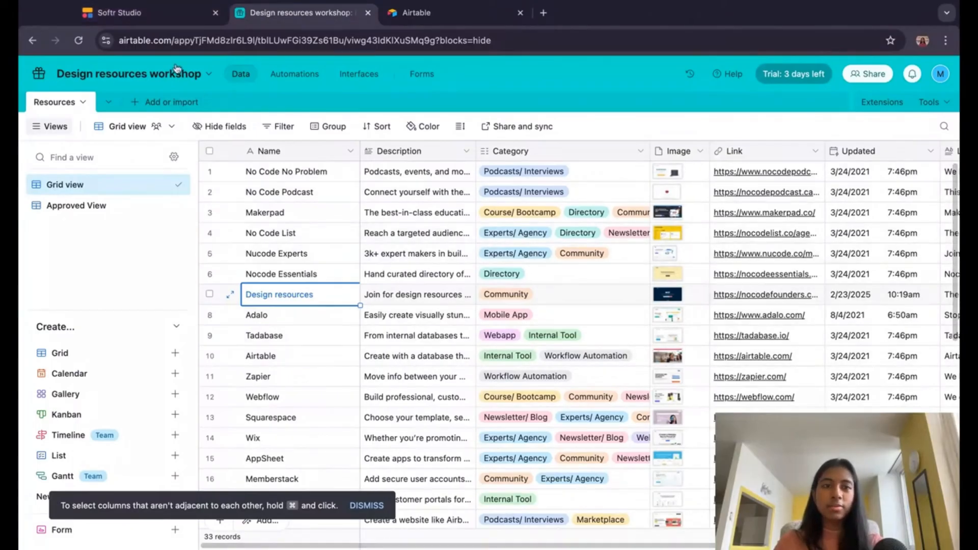
click(173, 12)
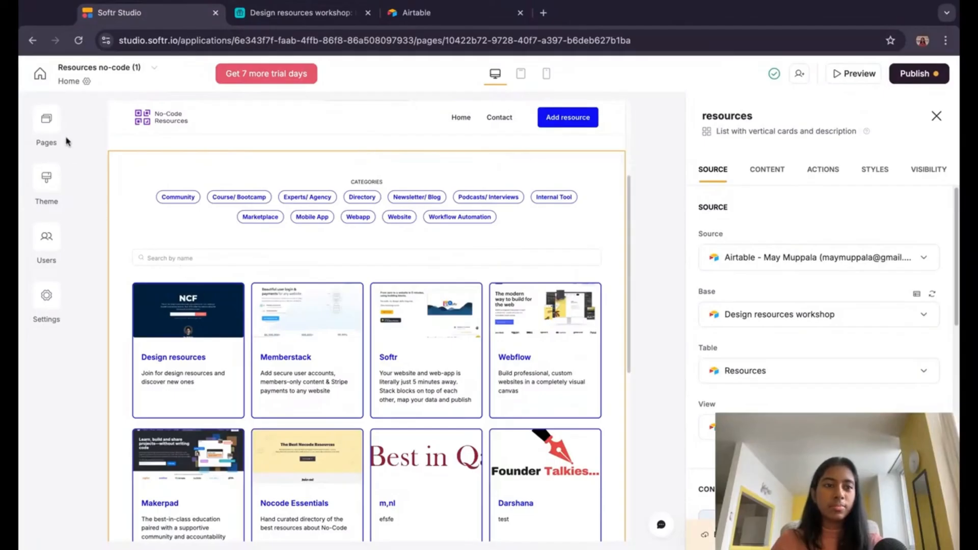
Step: Open the Add resource page and look over its existing form
click(49, 129)
click(127, 267)
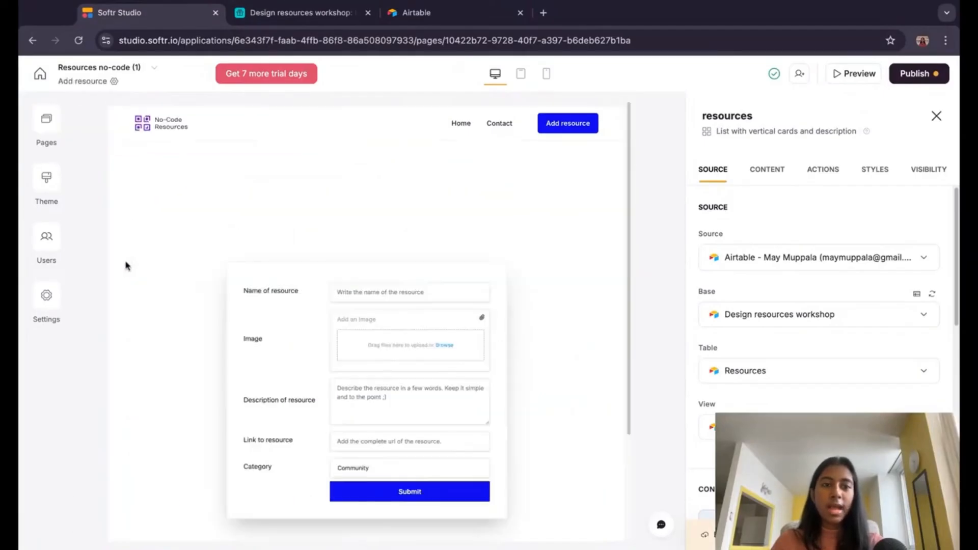
scroll(563, 319, down, 3)
scroll(560, 314, up, 3)
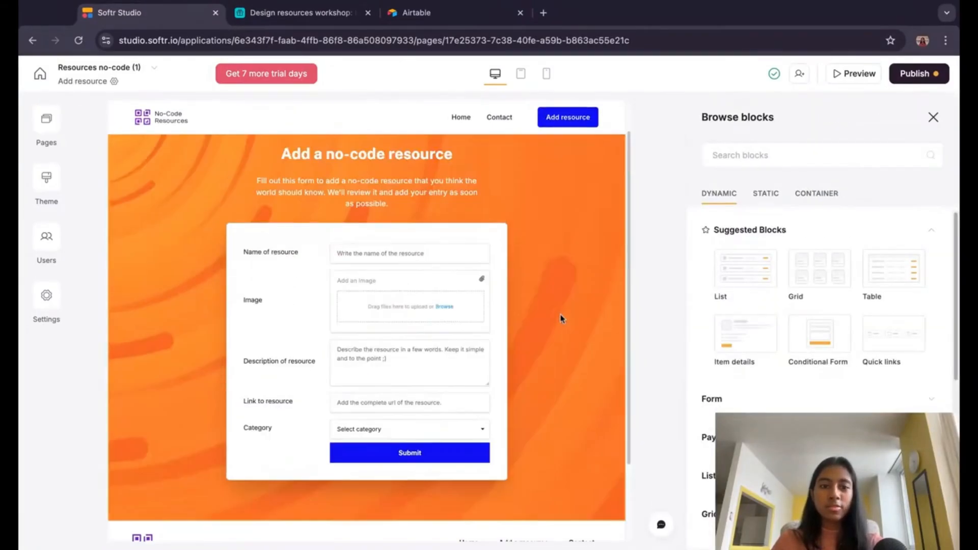
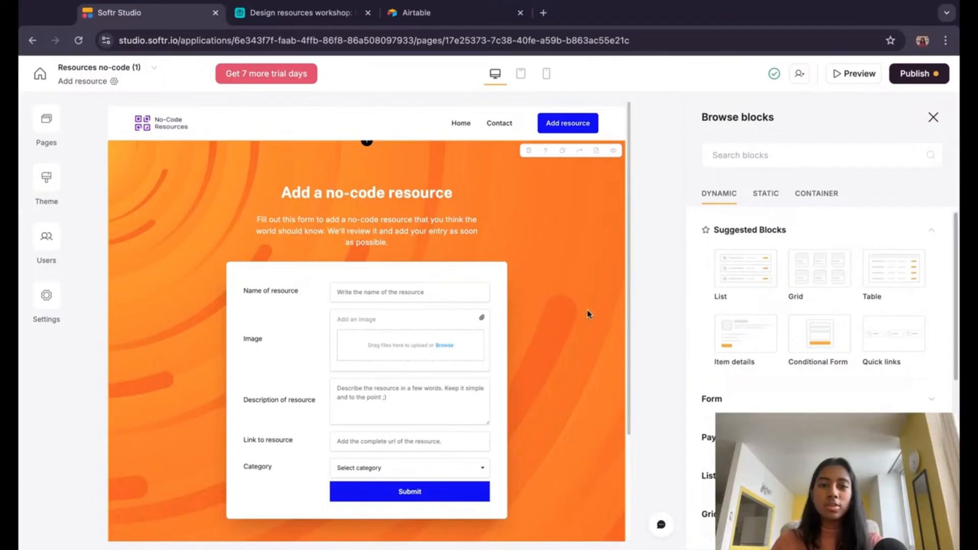
Step: Add a new Centered form block to the Add resource page as the updated version of the legacy orange form
click(582, 293)
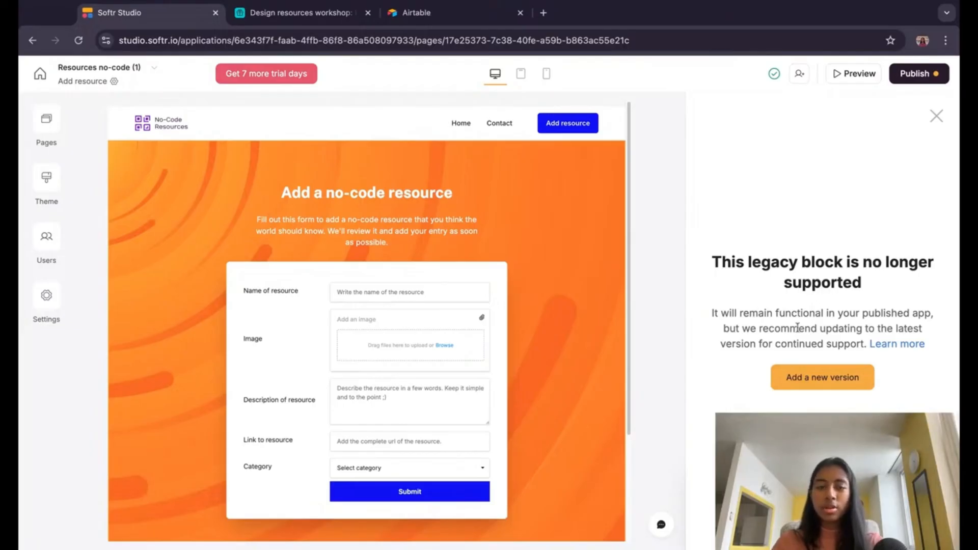
click(814, 385)
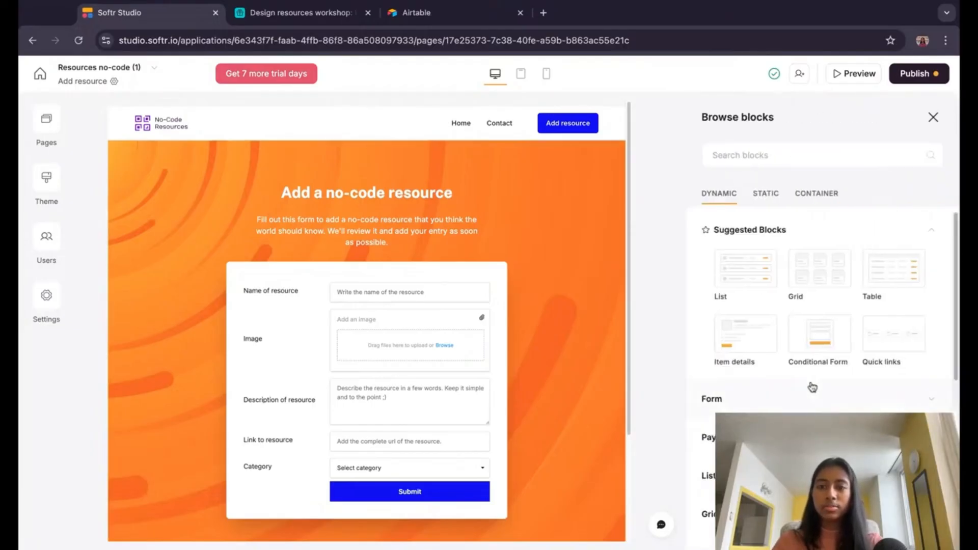
click(766, 388)
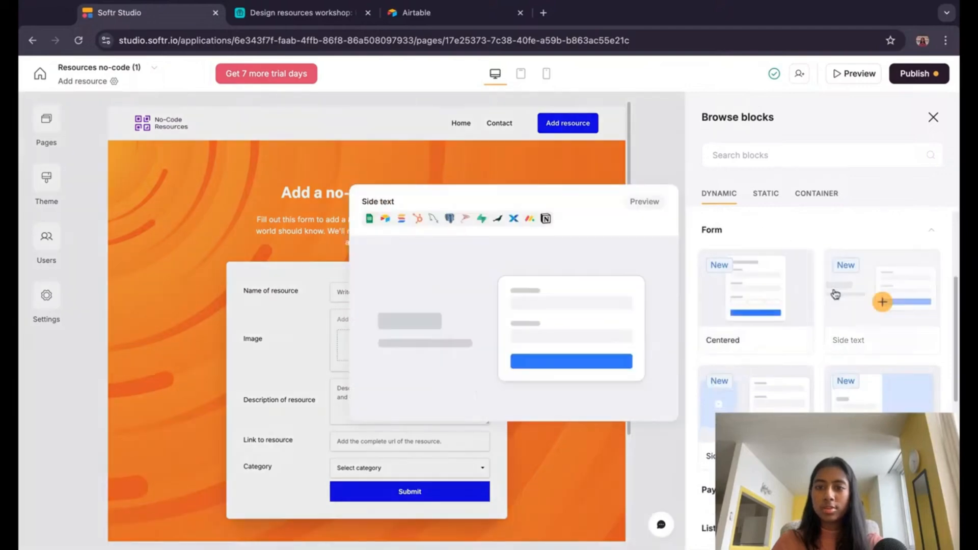
mouse_move(768, 299)
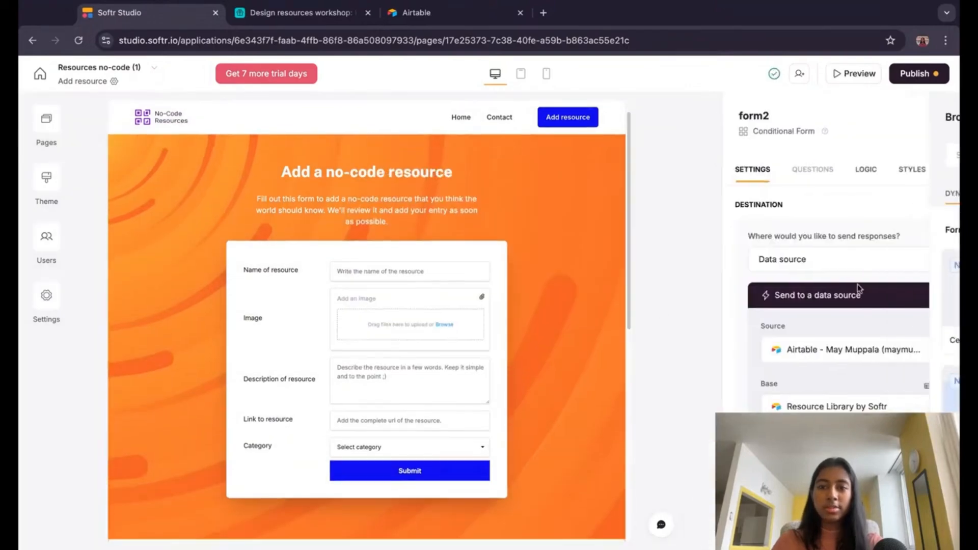
scroll(441, 336, down, 1)
scroll(441, 336, up, 5)
scroll(442, 336, up, 2)
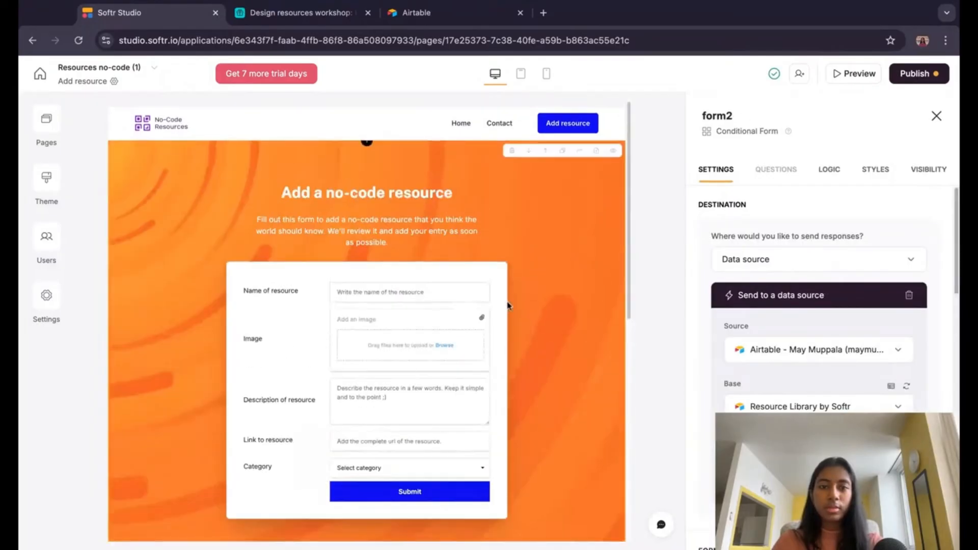
scroll(535, 372, down, 5)
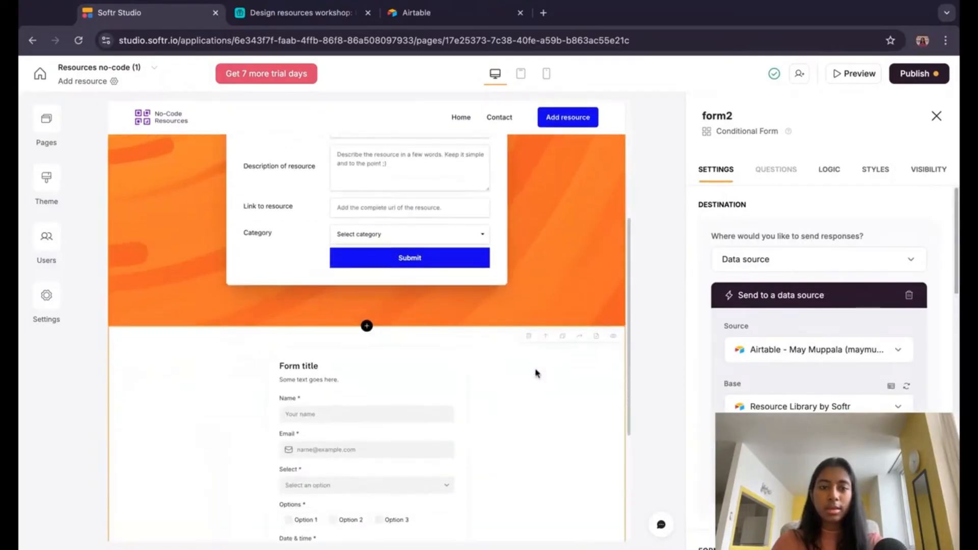
scroll(535, 372, down, 2)
scroll(909, 367, down, 1)
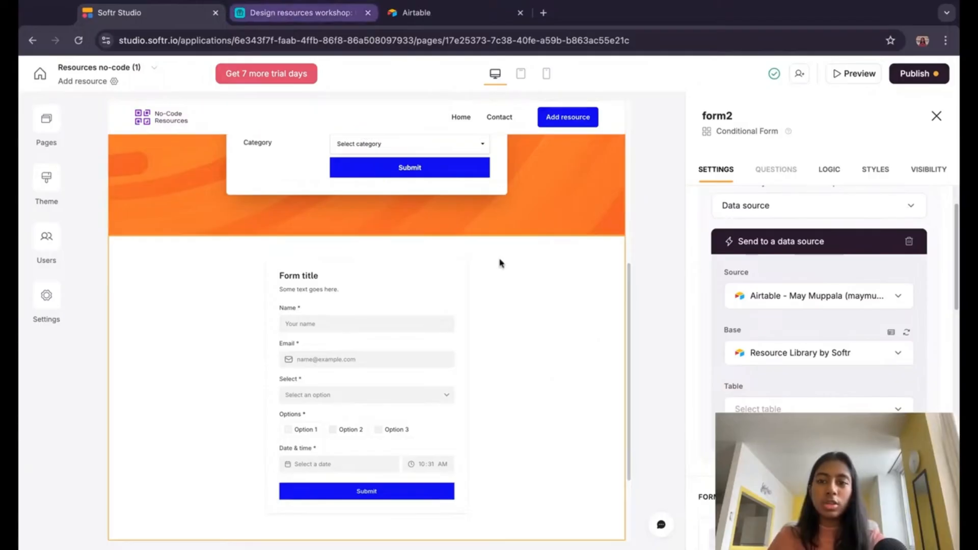
Step: Send the new form's responses to the Resources table of the Design resources workshop base
click(878, 363)
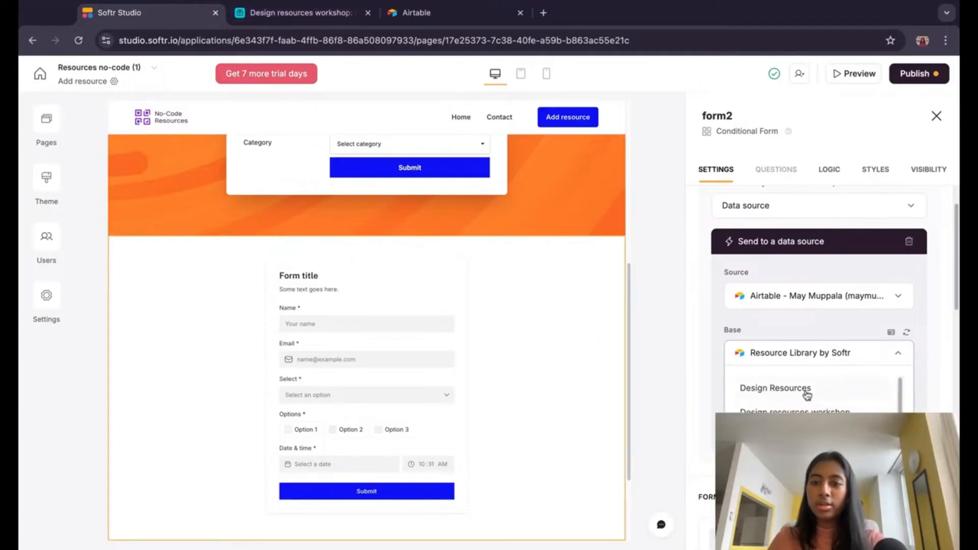
click(807, 410)
click(815, 408)
click(793, 381)
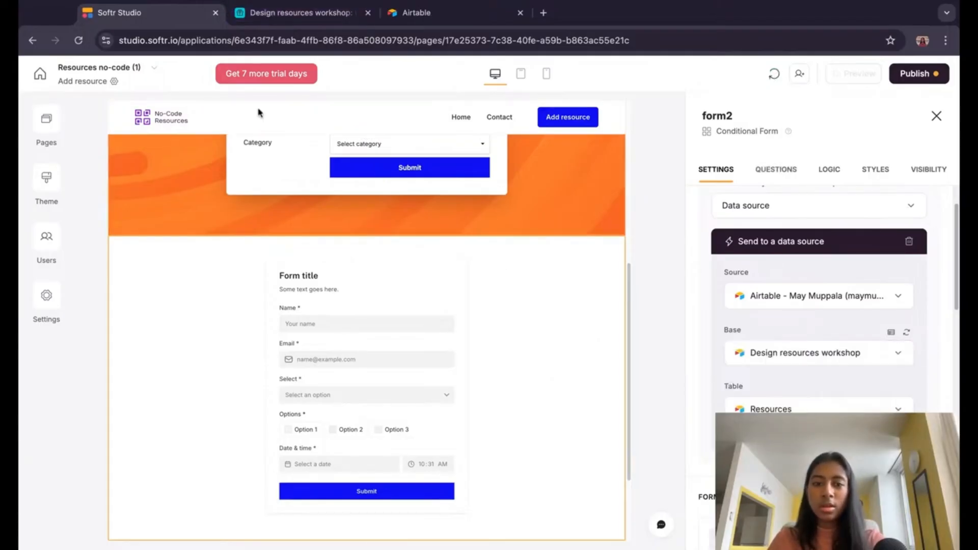
Step: Examine the Resources table's records and fields in Airtable and compare them with the new form's destination settings in Softr
key(ctrl+Tab)
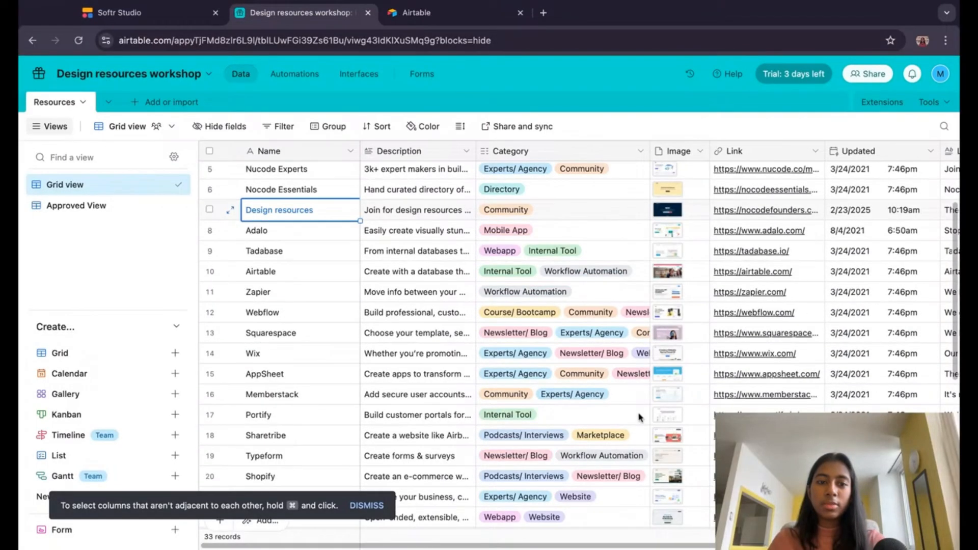
scroll(639, 417, down, 8)
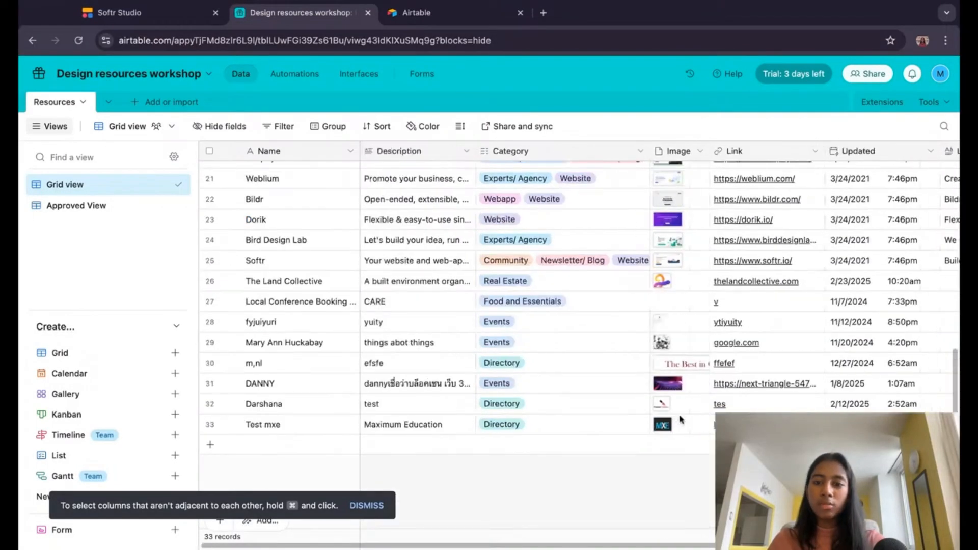
scroll(680, 420, right, 5)
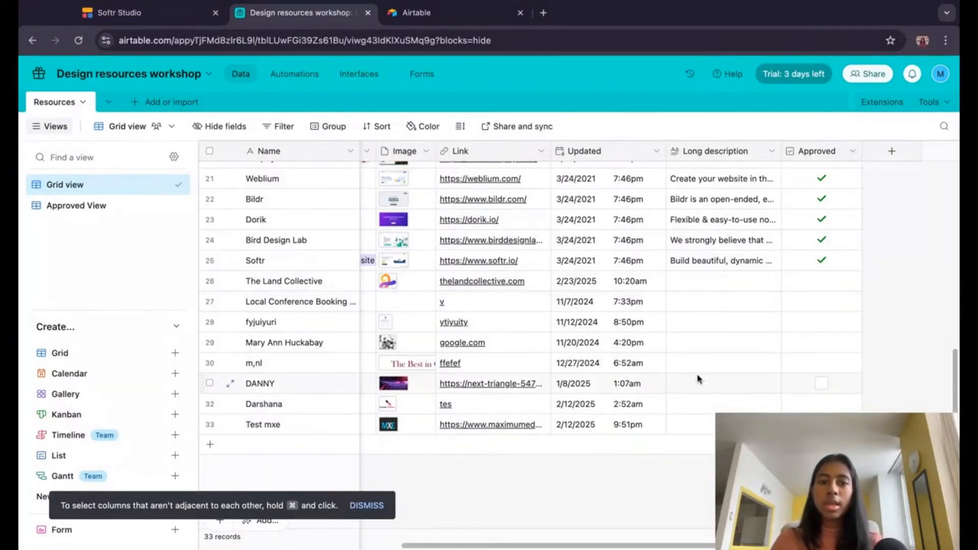
scroll(698, 380, left, 2)
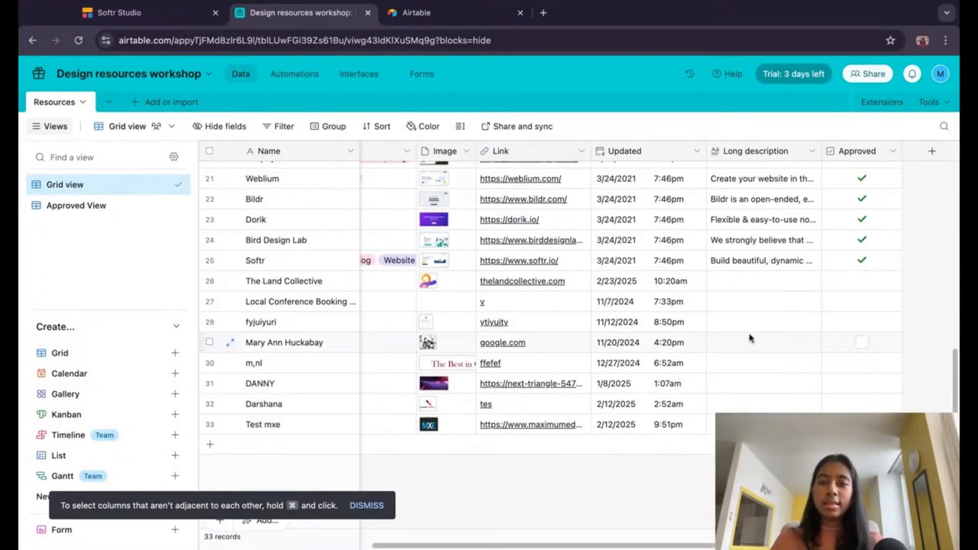
click(168, 17)
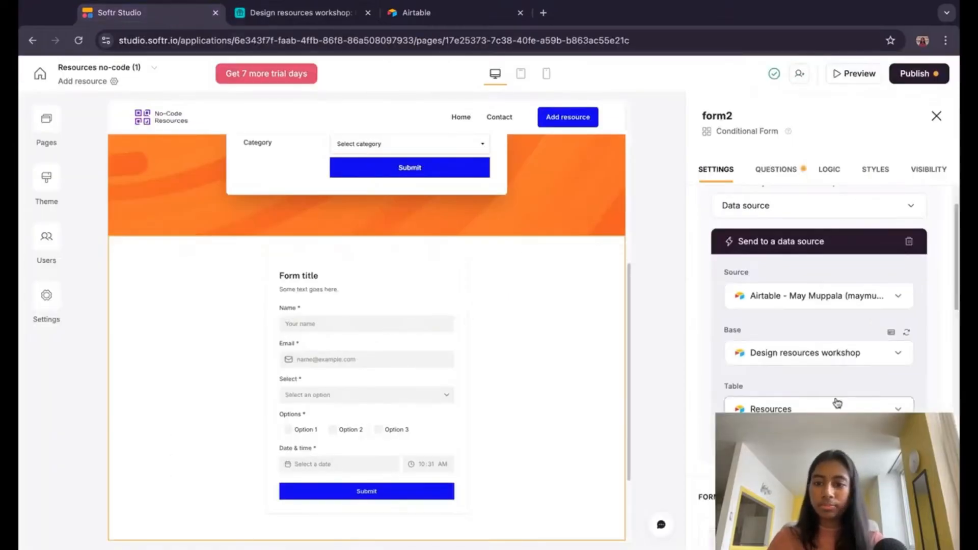
scroll(833, 363, down, 4)
scroll(833, 361, up, 5)
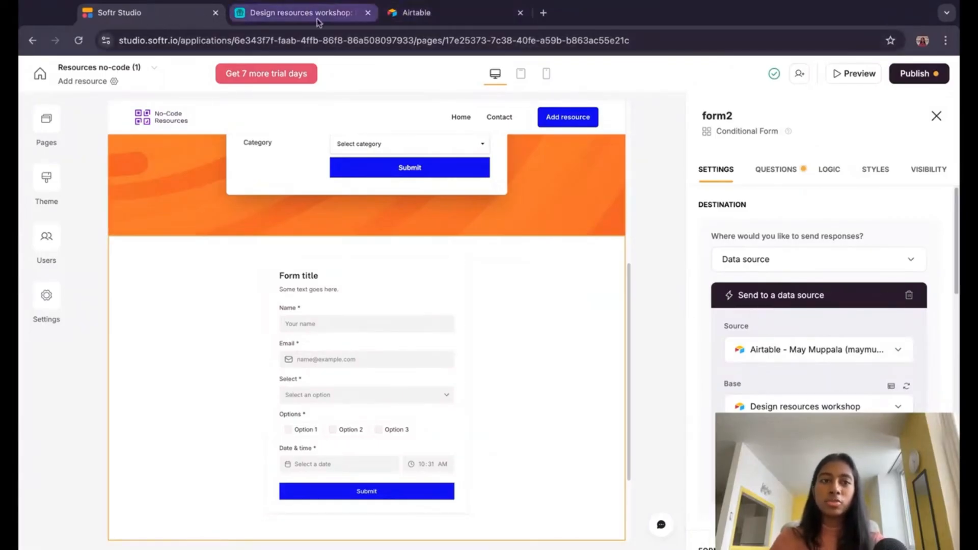
click(303, 19)
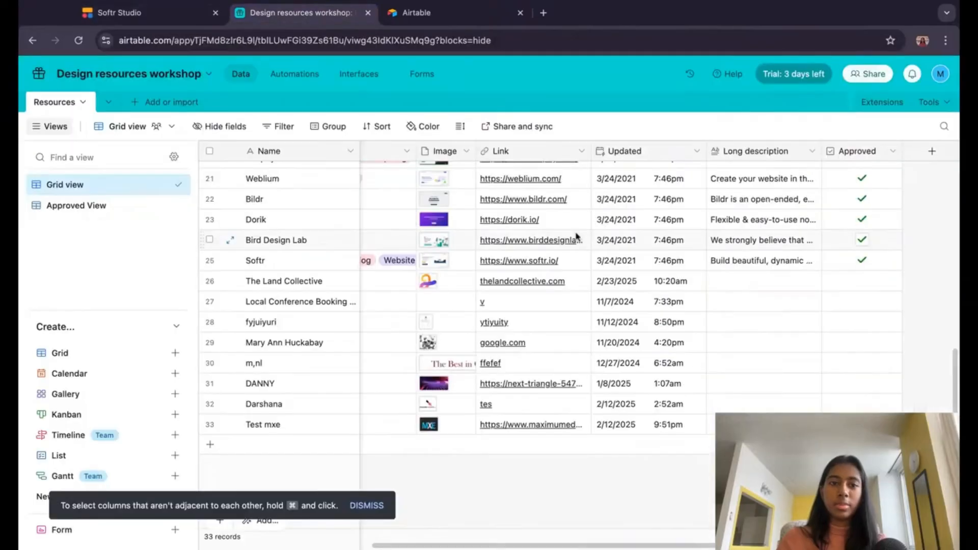
scroll(531, 375, left, 3)
click(131, 14)
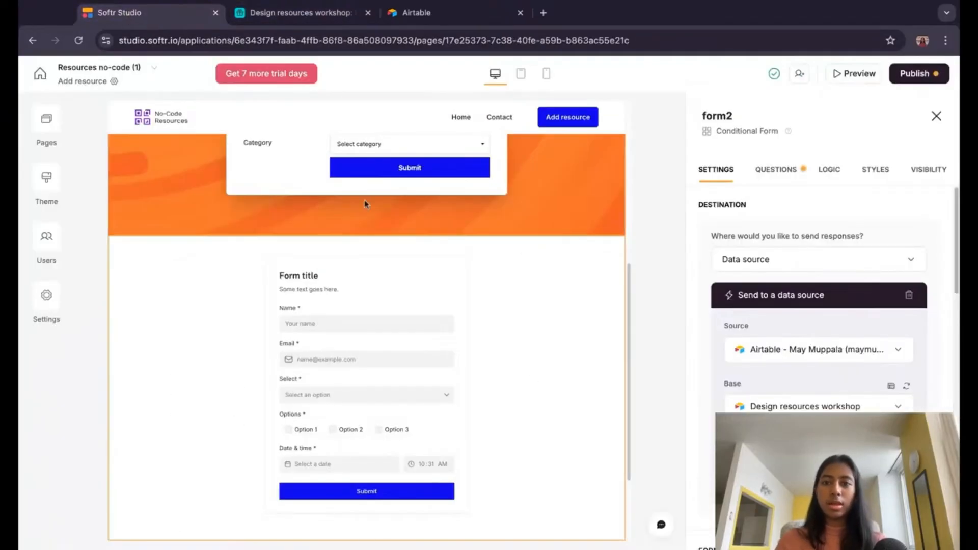
Step: Switch to Airtable and create a blank table named Design submission workshop in the Design resources workshop base
click(300, 13)
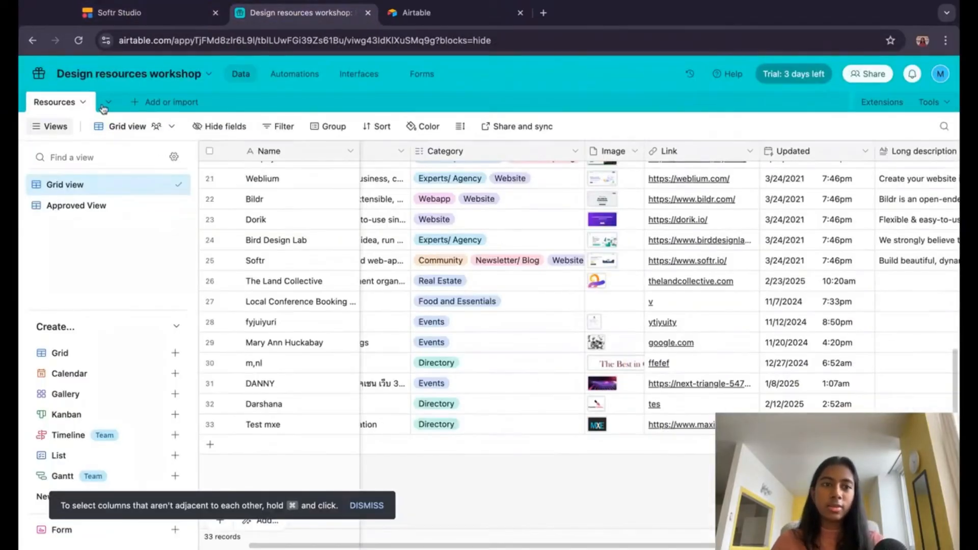
click(136, 104)
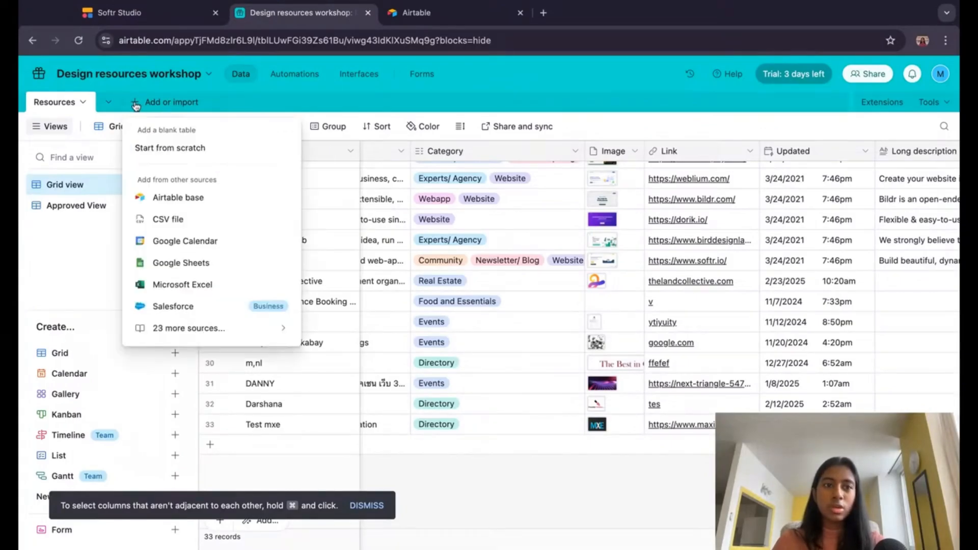
click(163, 148)
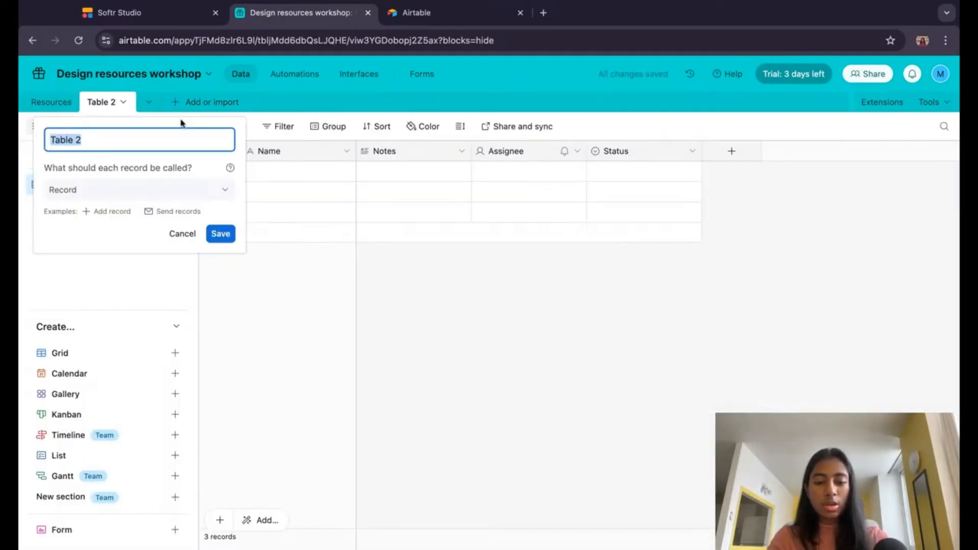
text(R)
text(esi)
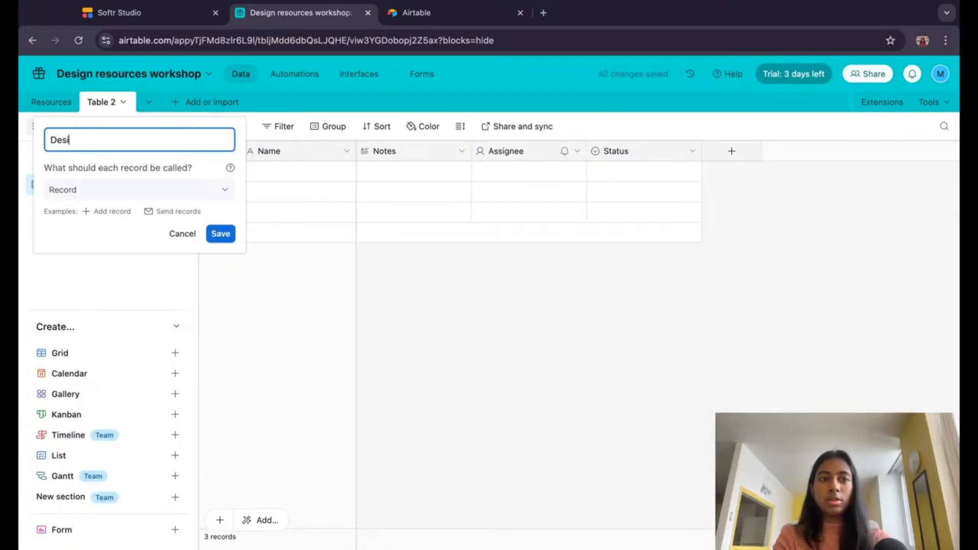
text(gn submission workshop)
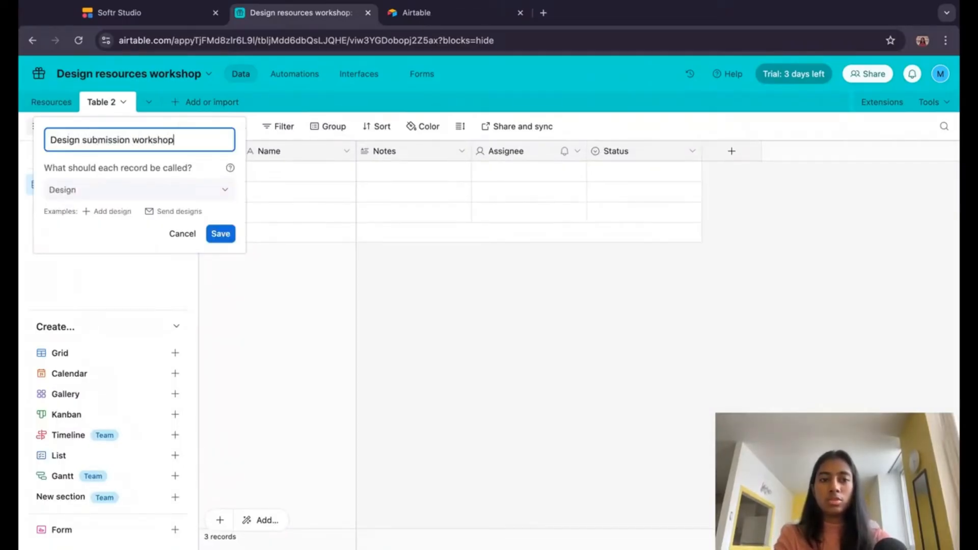
key(Return)
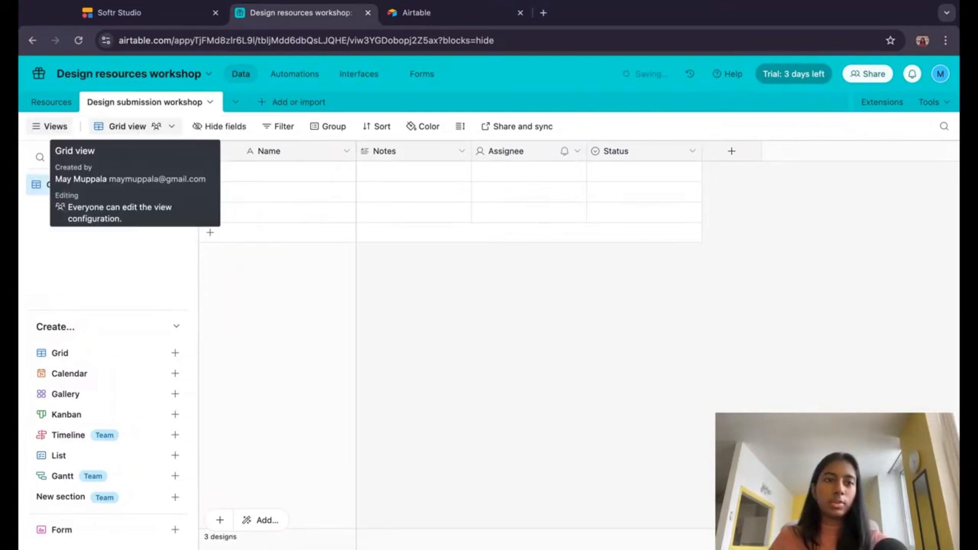
Step: Keep the Name field as single line text and rename the Notes field to Short description, with the type Long text
click(287, 158)
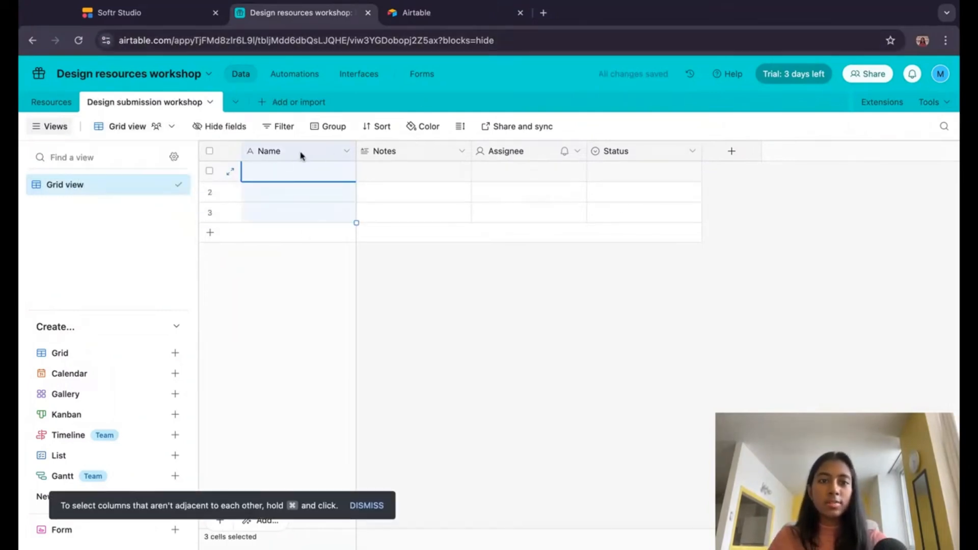
double_click(282, 152)
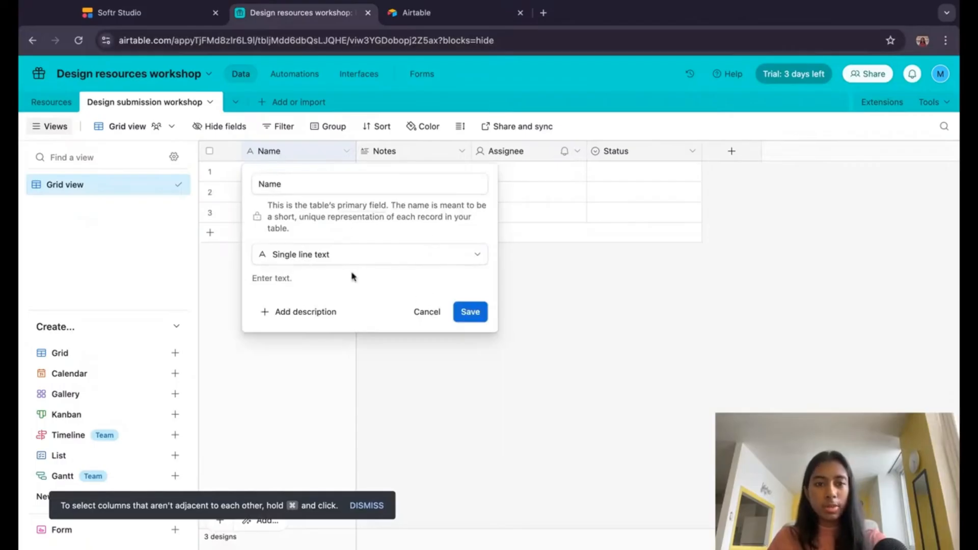
click(483, 315)
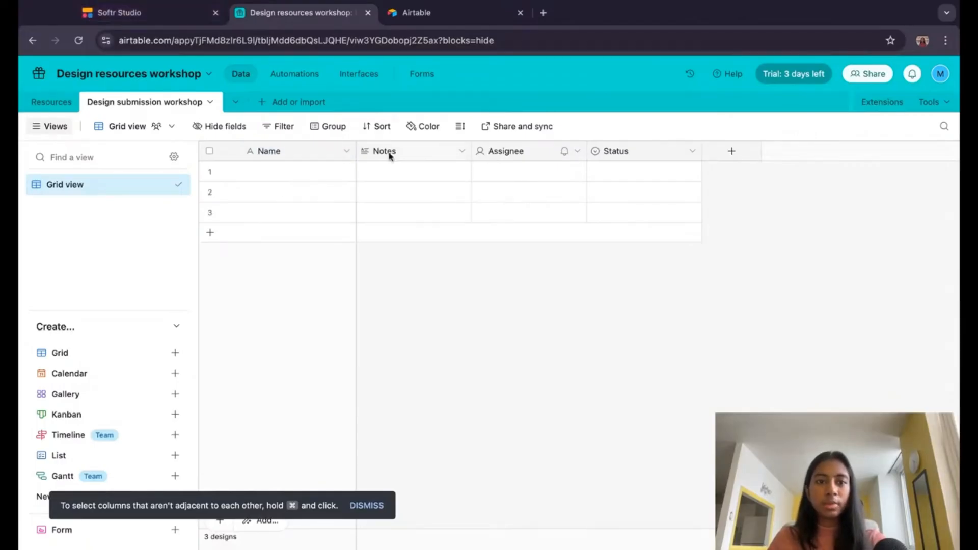
double_click(443, 150)
double_click(433, 185)
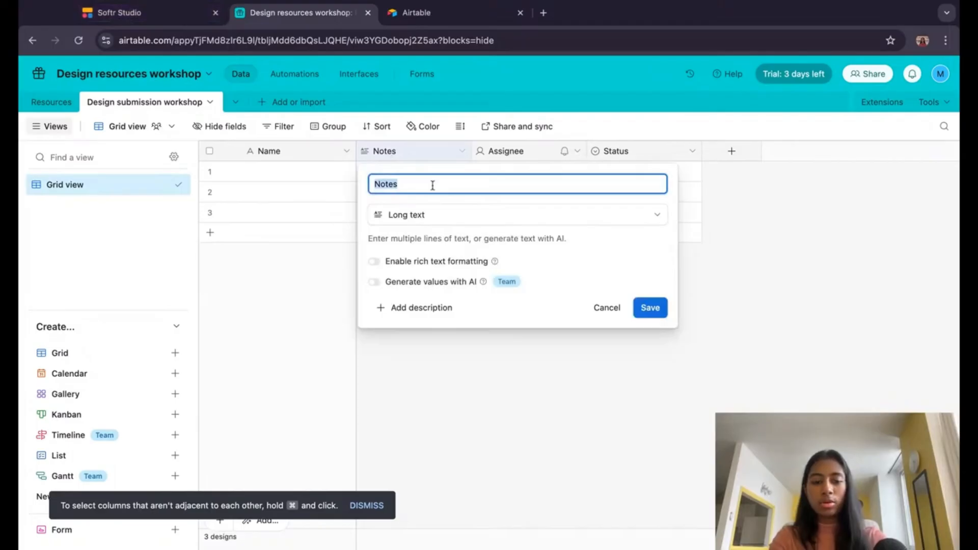
text(Short description)
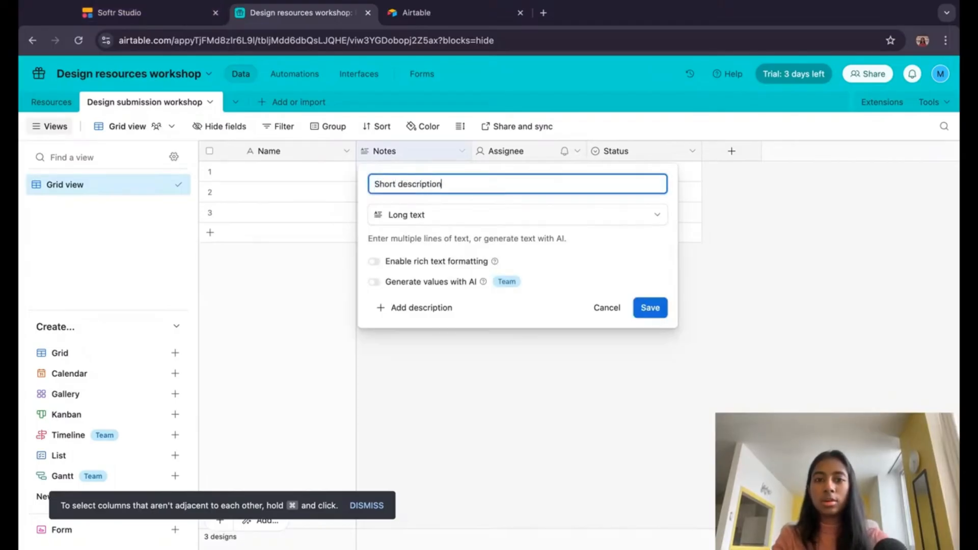
click(458, 215)
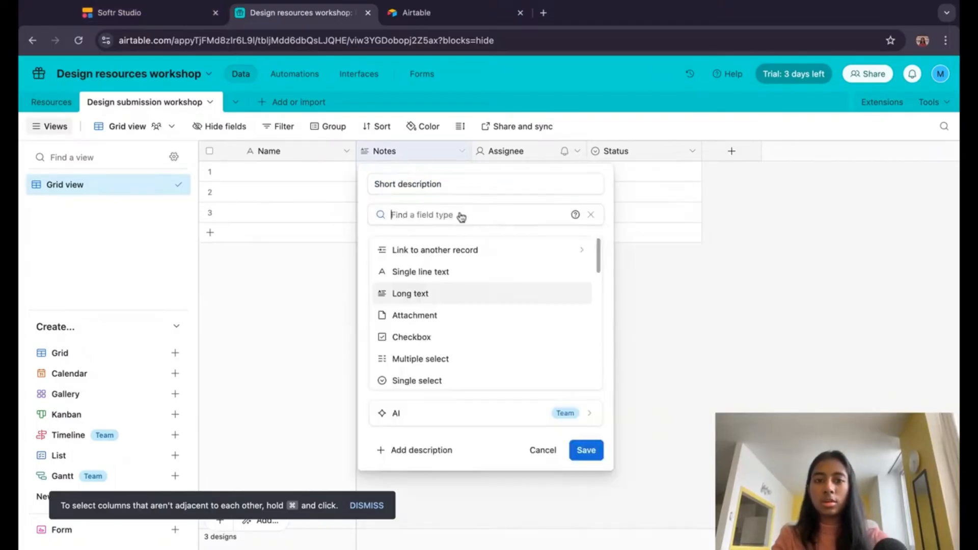
click(476, 289)
click(636, 311)
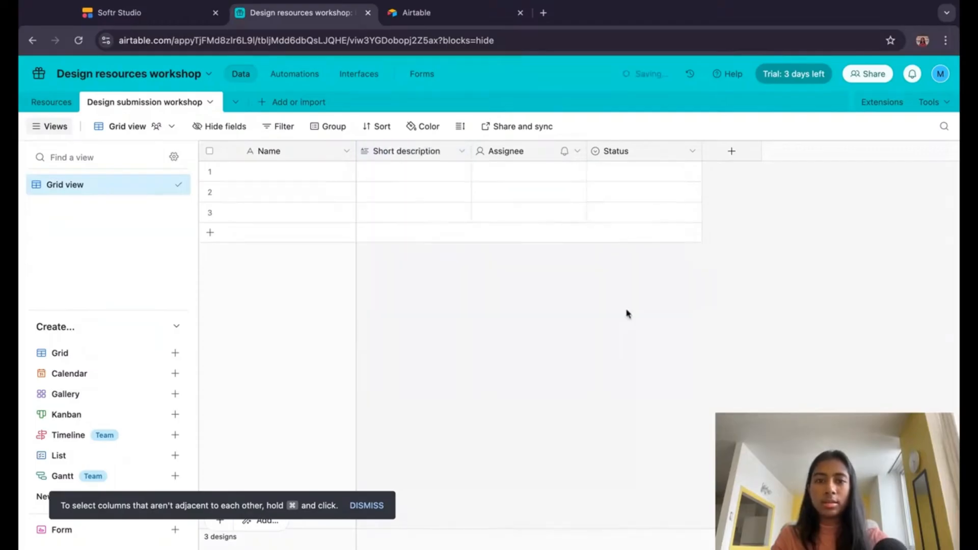
Step: Turn the Assignee field into an Attachment field named Image
click(510, 153)
double_click(515, 162)
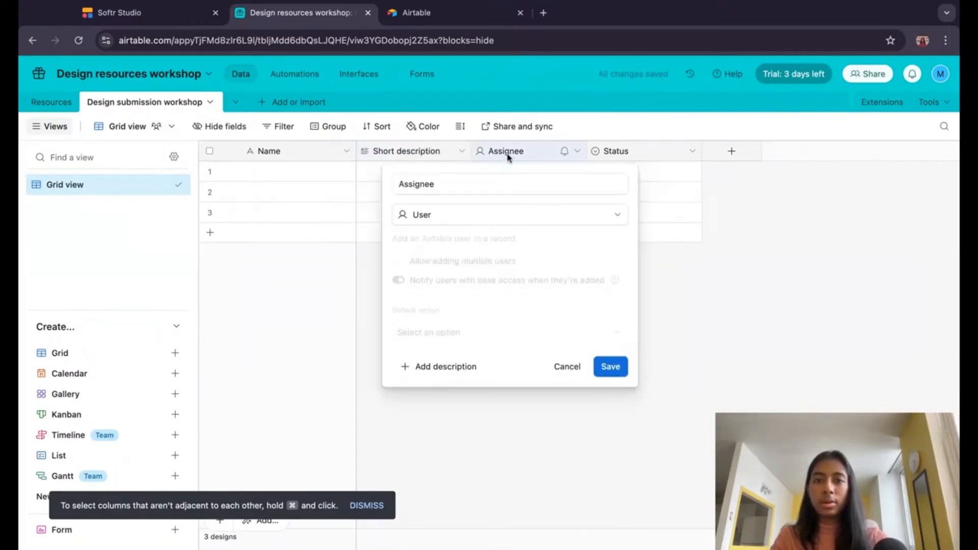
double_click(487, 181)
text(Imag)
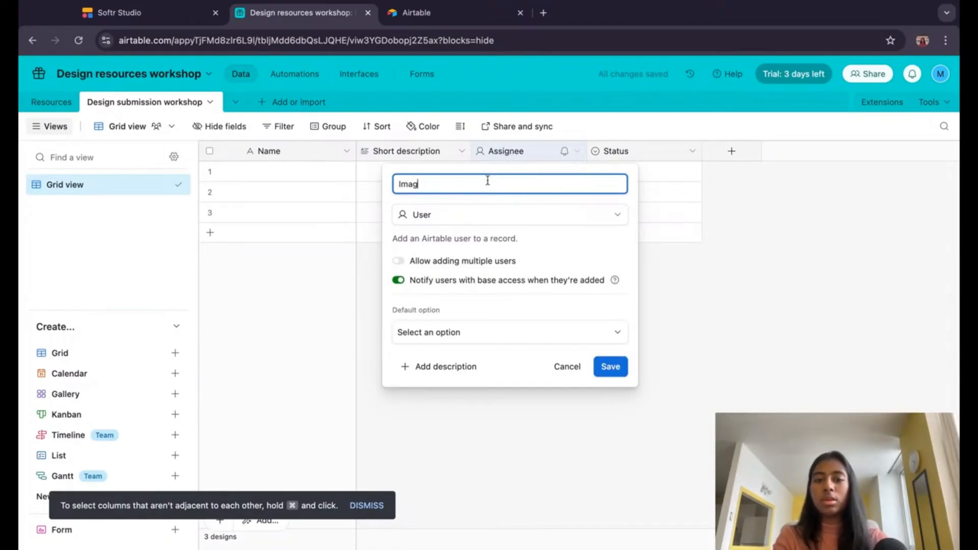
text(e)
click(458, 215)
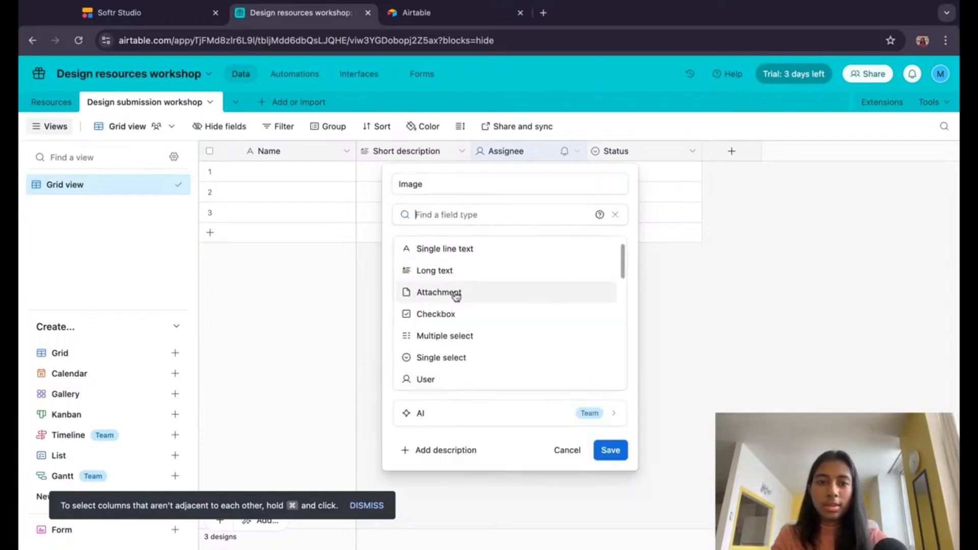
click(438, 293)
click(610, 282)
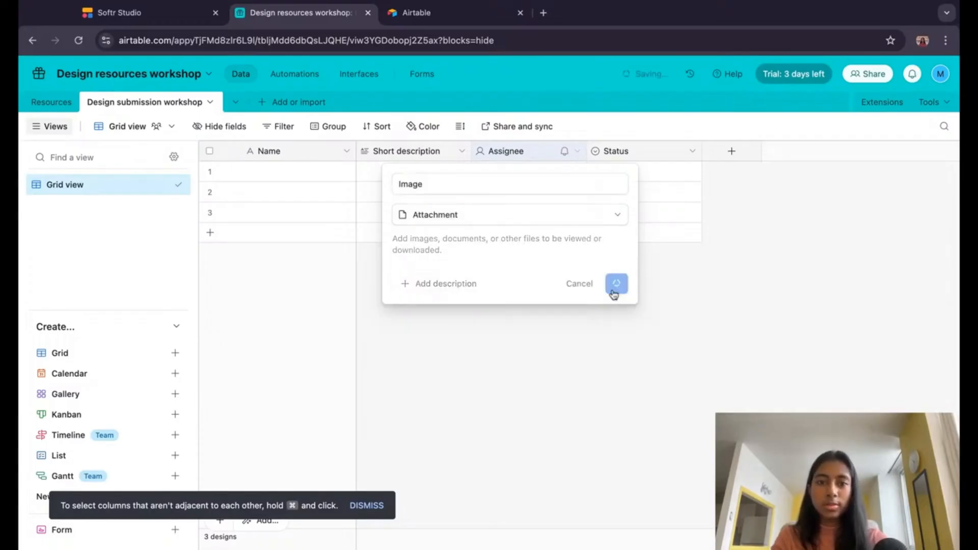
Step: Rename the Status field to Category and change its type to Multiple select
double_click(628, 157)
double_click(478, 188)
text(Category)
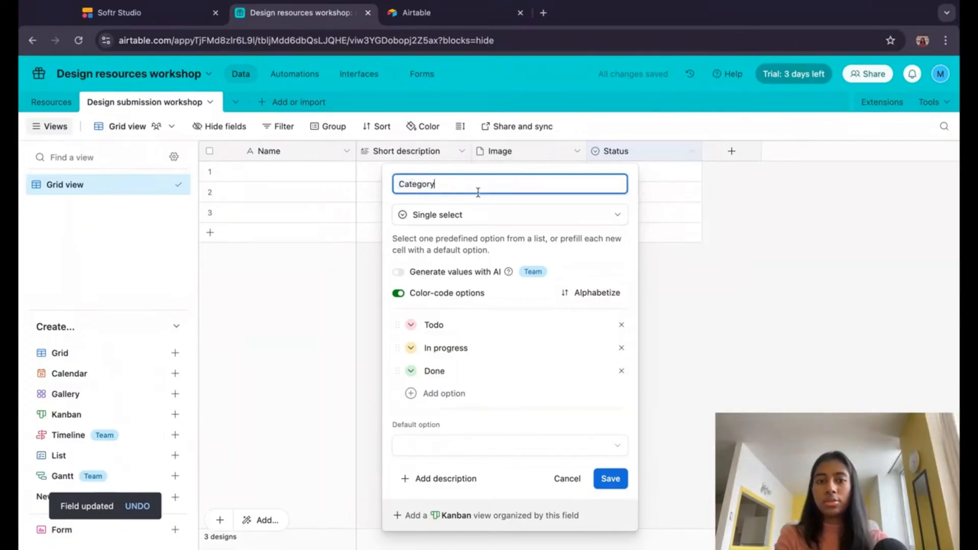
click(490, 216)
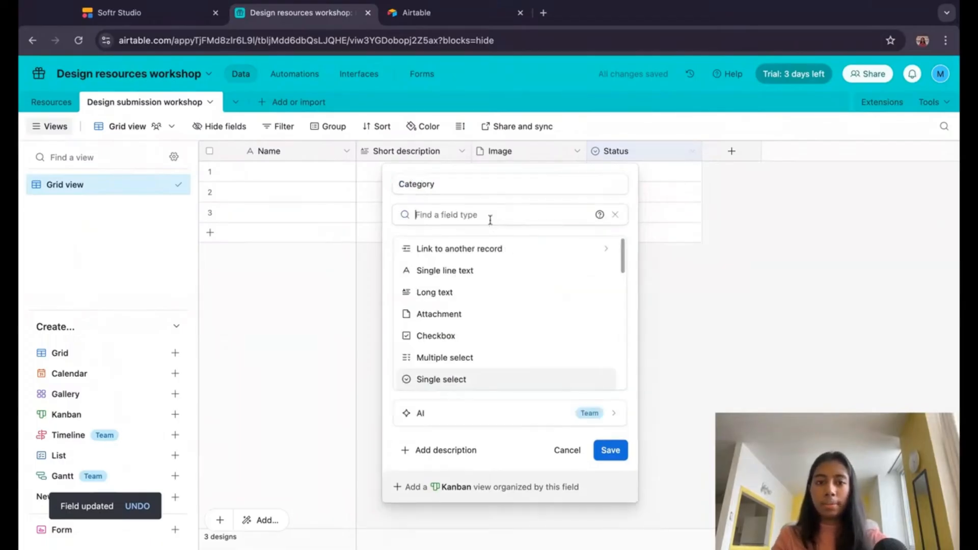
scroll(492, 374, down, 1)
click(481, 345)
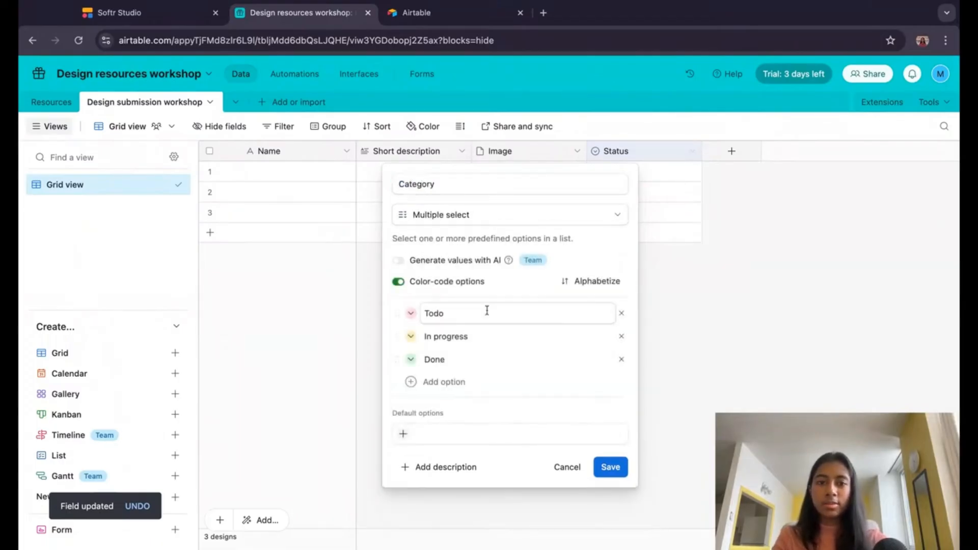
Step: Replace the Category options with Communities, Logo tools and Portfolio sites, add the option Other, and save the field
click(451, 316)
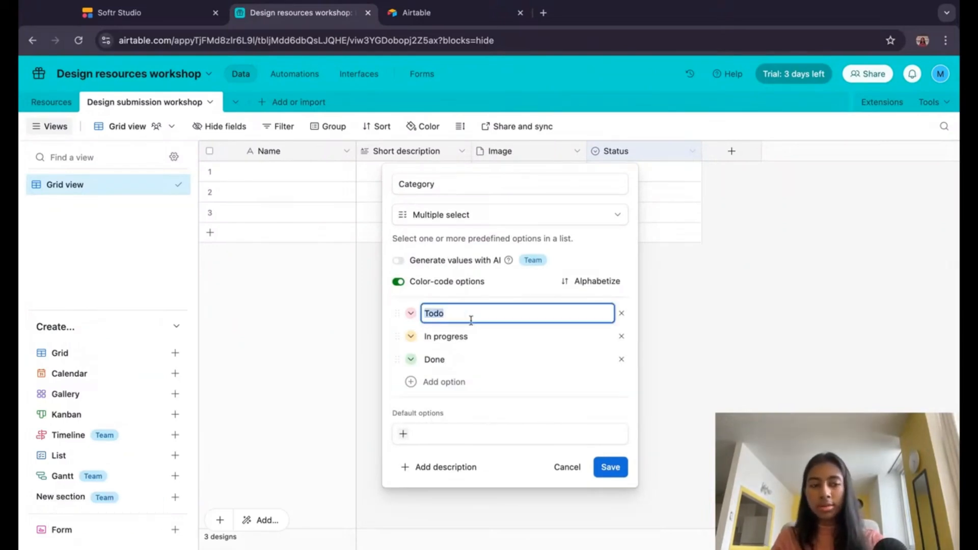
text(Commu)
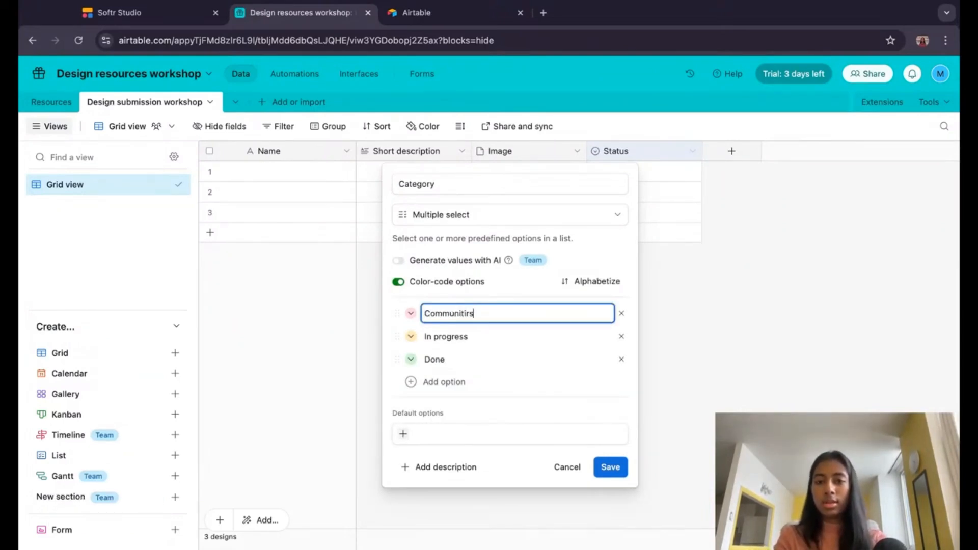
text(nities)
click(463, 340)
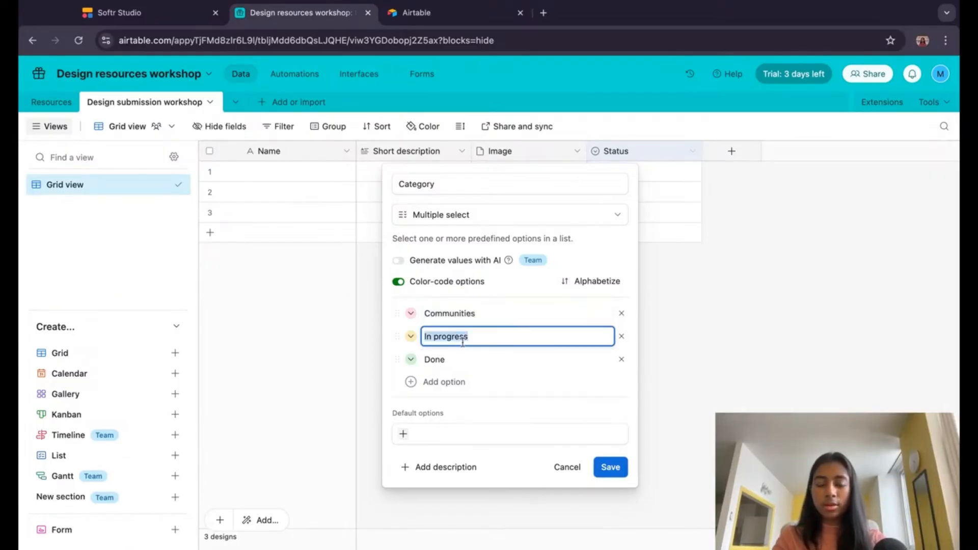
text(Logo tools)
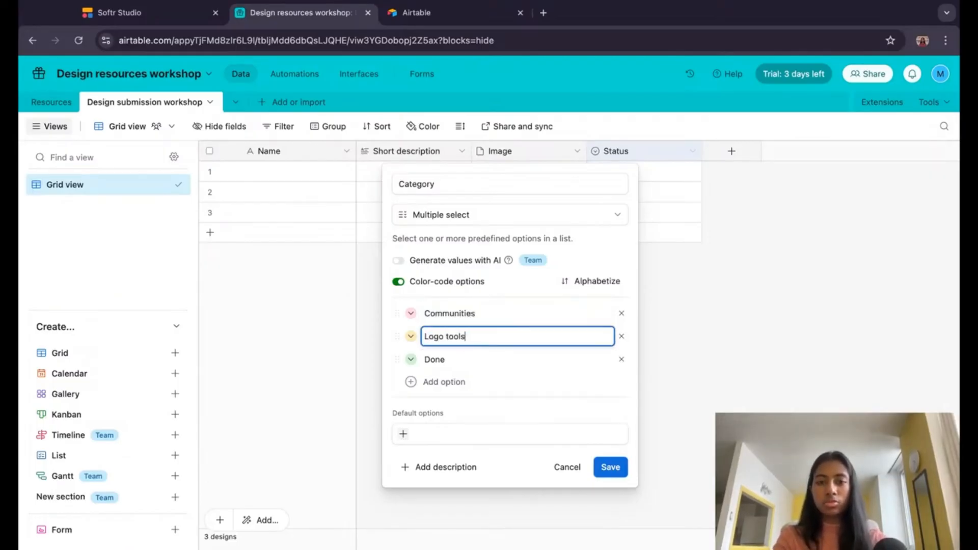
click(454, 361)
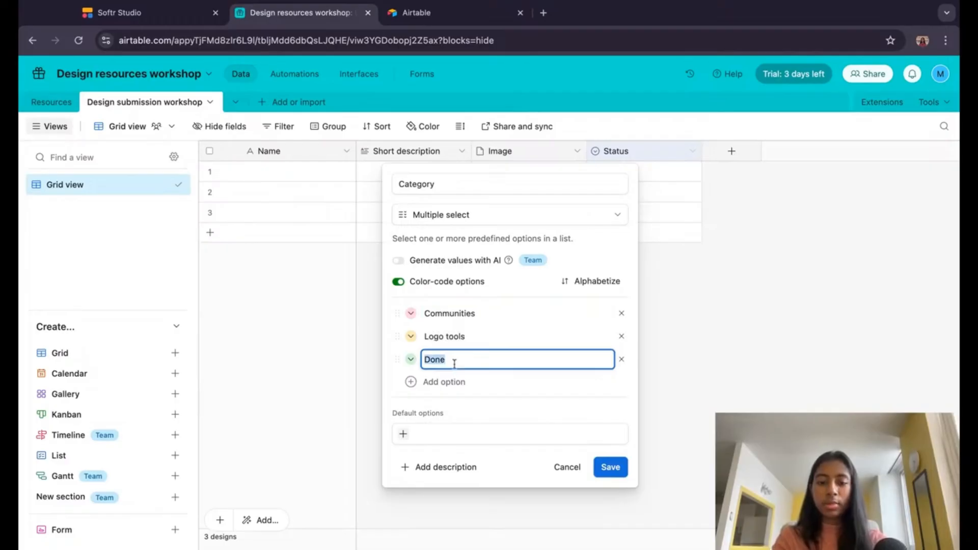
text(Portfolio sites)
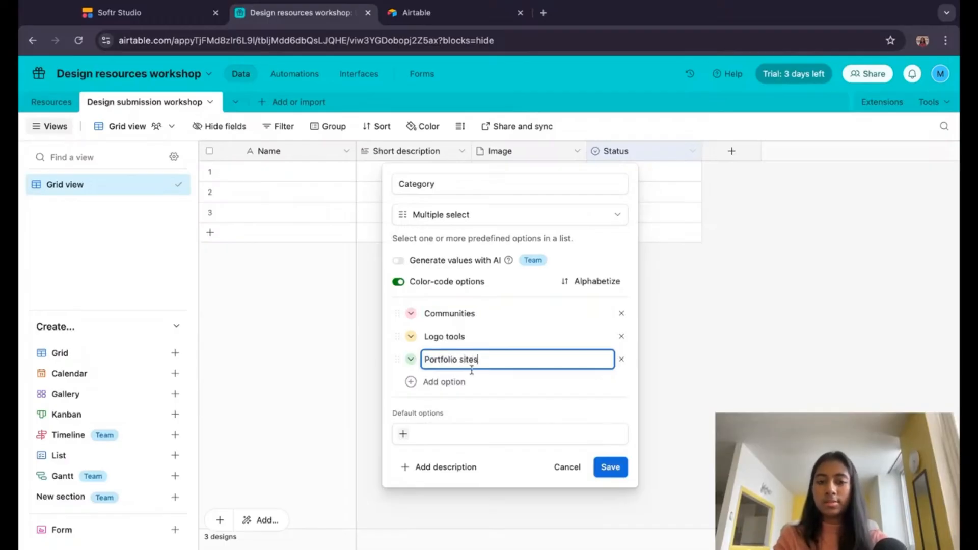
click(456, 382)
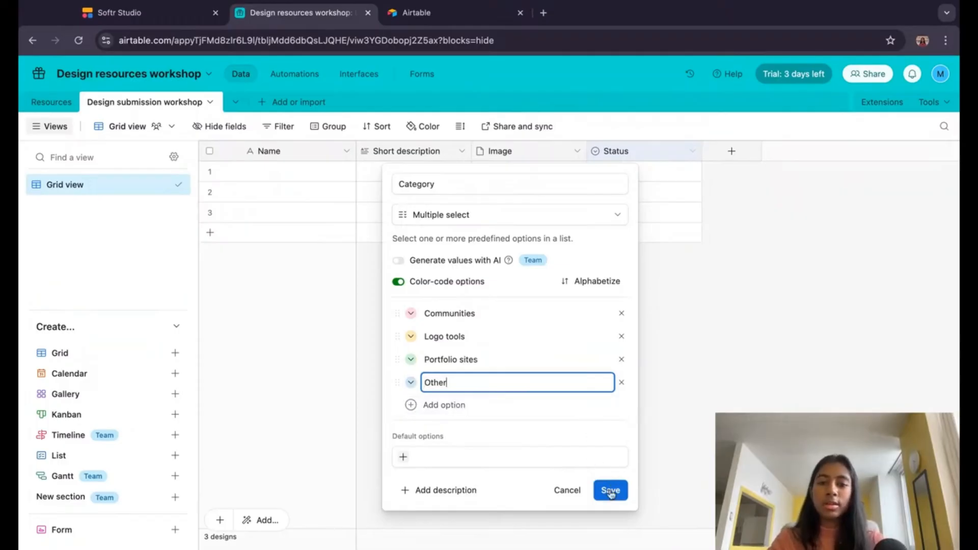
click(611, 489)
Step: Add a URL field named Link to the Design submission workshop table
click(732, 151)
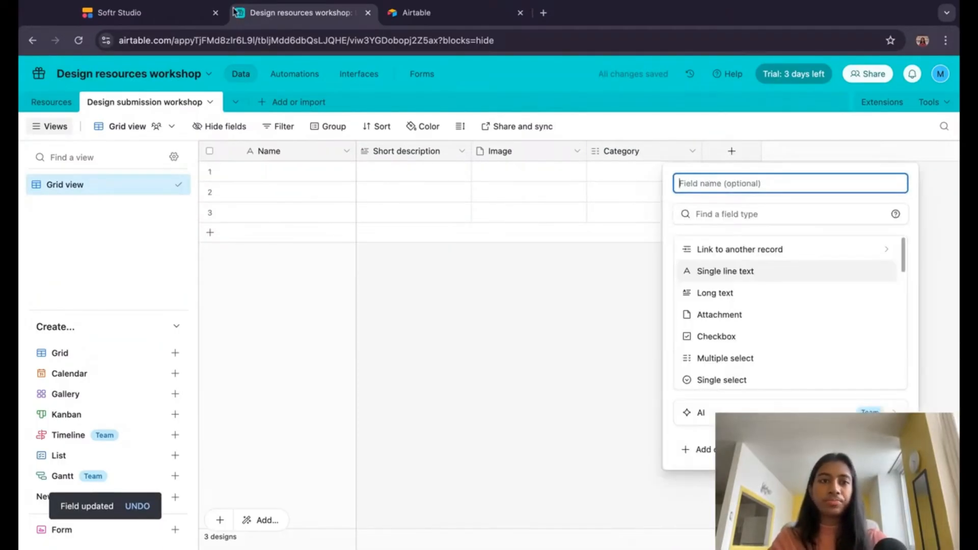
text(Link)
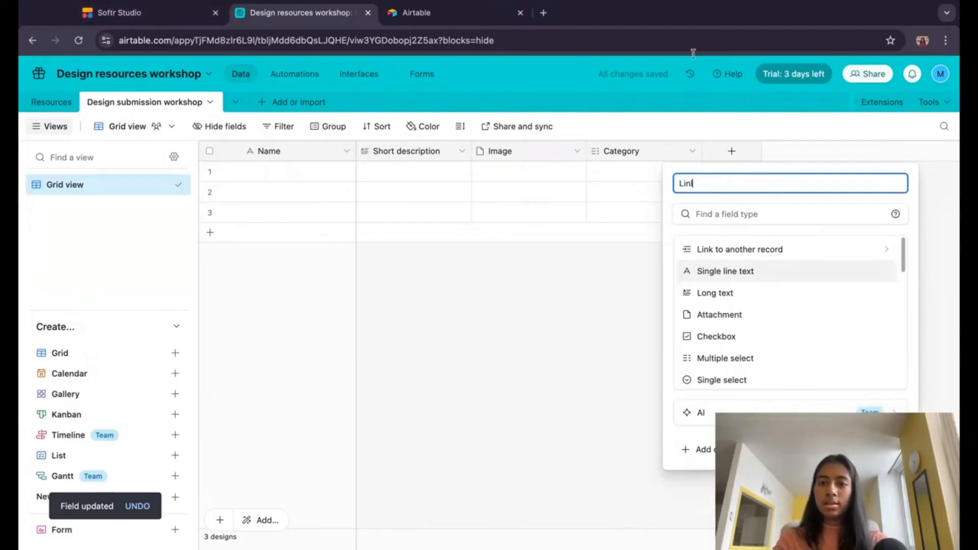
click(745, 213)
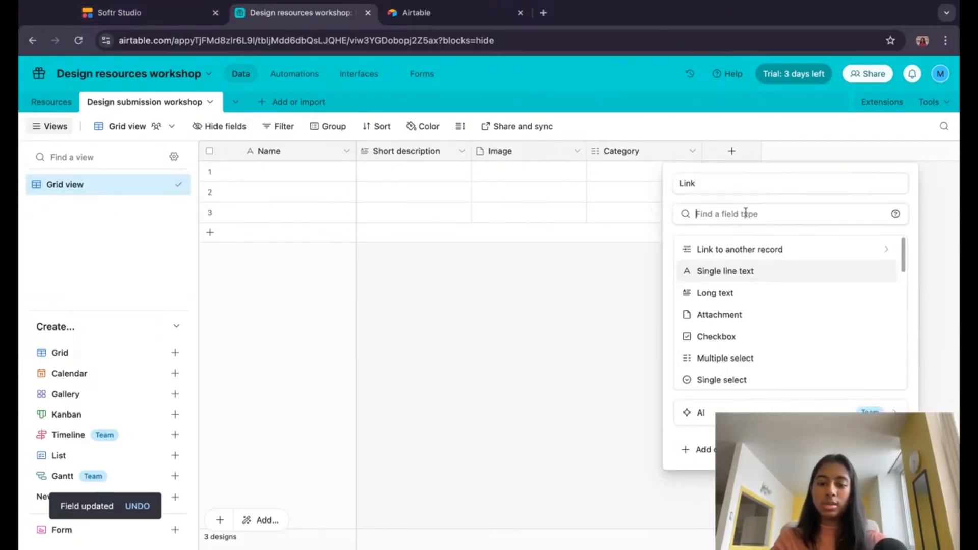
text(url)
click(753, 249)
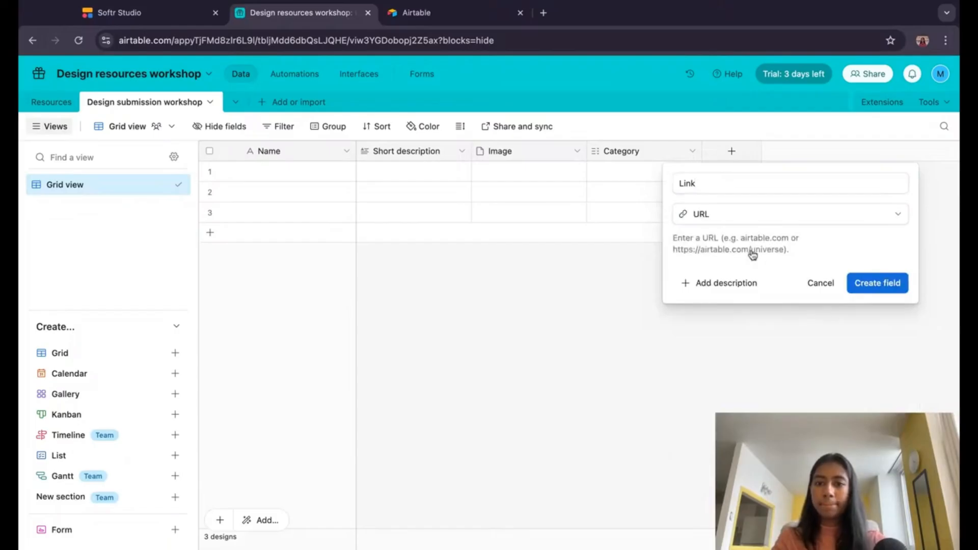
click(878, 284)
click(514, 152)
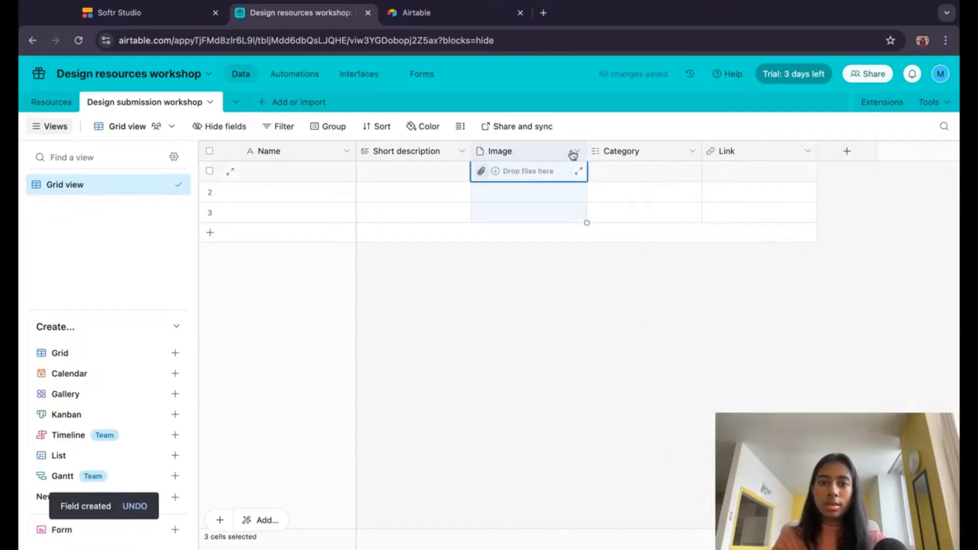
Step: Switch to Softr Studio, refresh the available bases, and send the form's responses to base Design resources workshop, table Design submission workshop
click(153, 17)
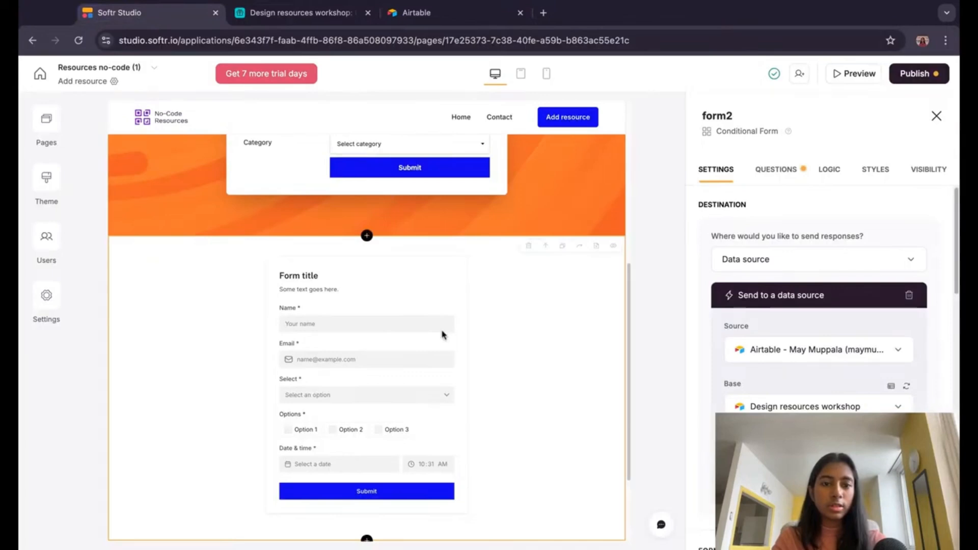
click(906, 385)
click(876, 406)
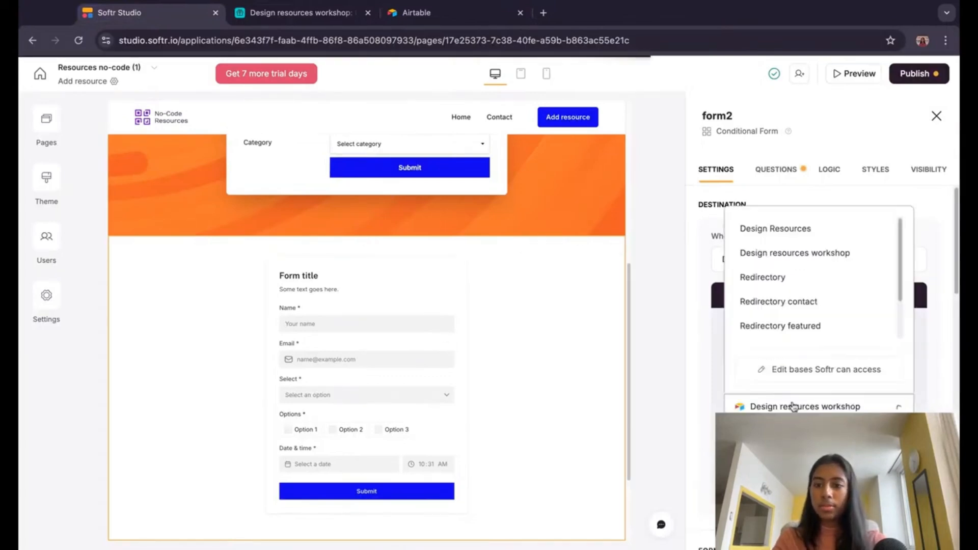
scroll(816, 263, down, 2)
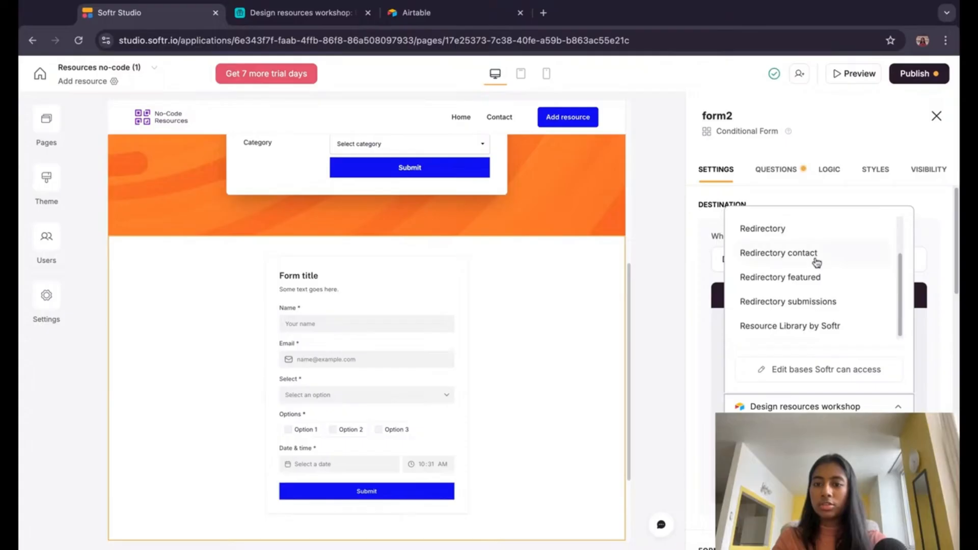
scroll(816, 304, up, 2)
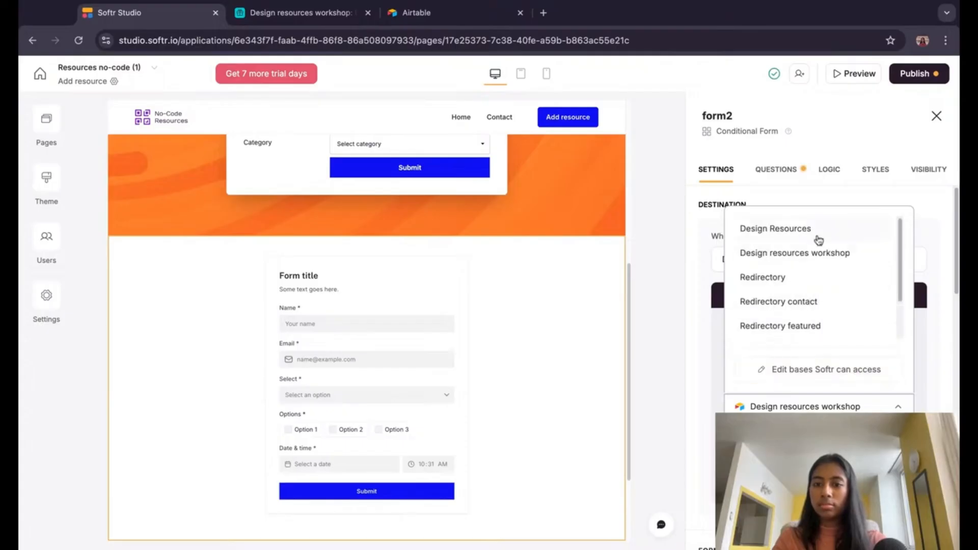
click(821, 253)
click(819, 464)
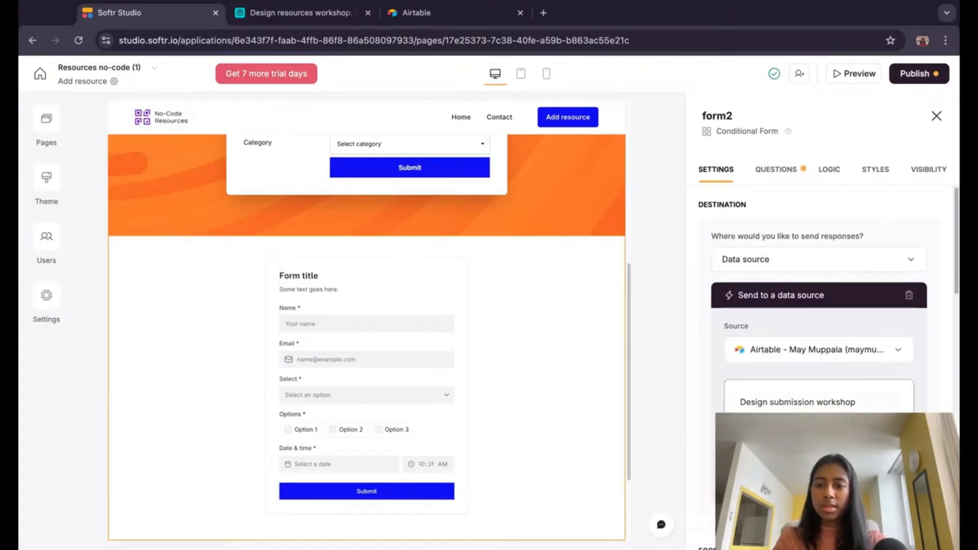
scroll(815, 357, down, 1)
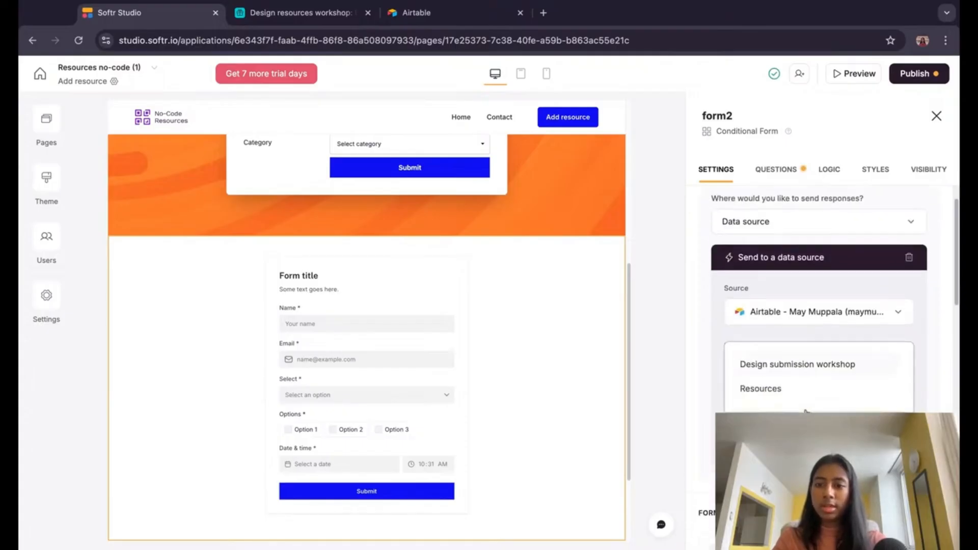
click(788, 361)
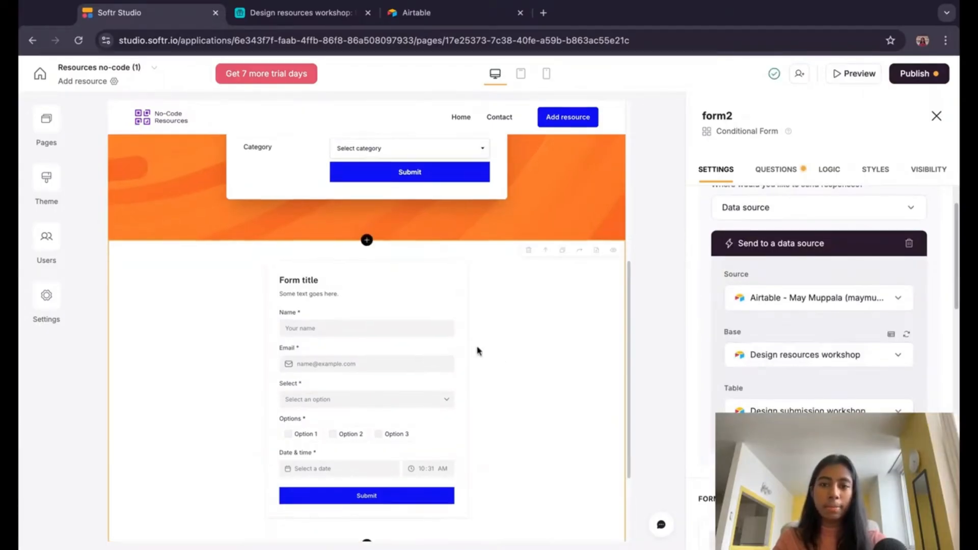
Step: Review the new form's layout and the Design submission workshop table's fields in Airtable, and return to Softr Studio
scroll(477, 349, down, 3)
click(300, 12)
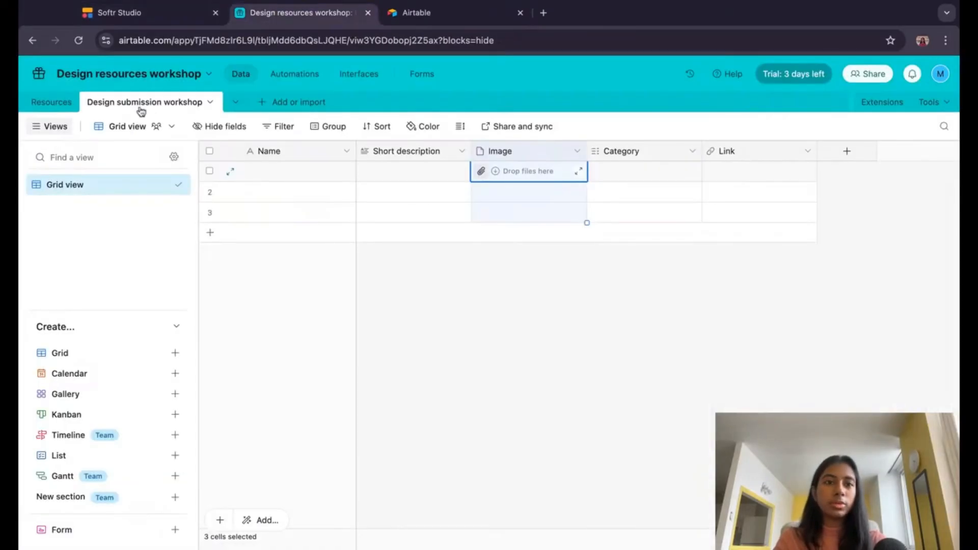
click(153, 21)
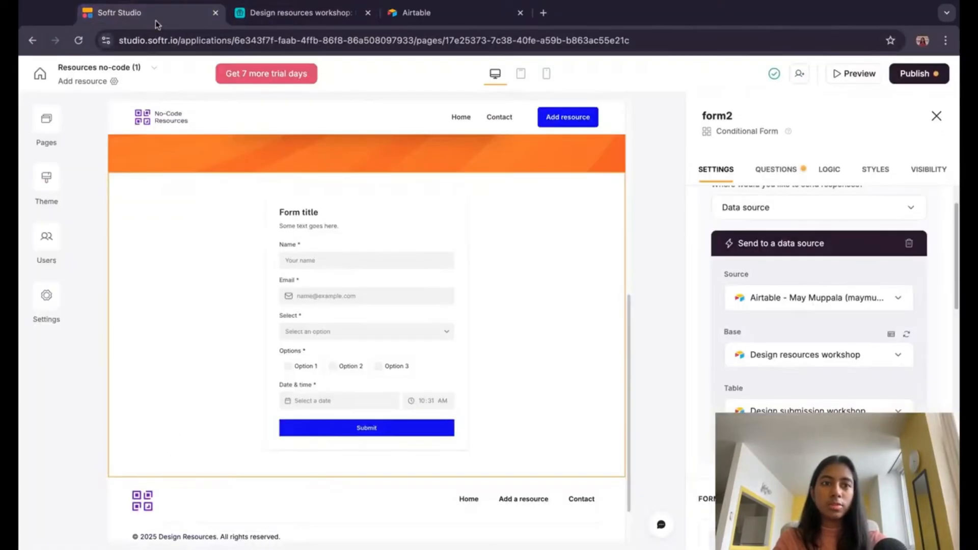
Step: Delete the Heading 1 and Text elements from Section 1 of the form's questions
scroll(741, 350, down, 3)
click(784, 171)
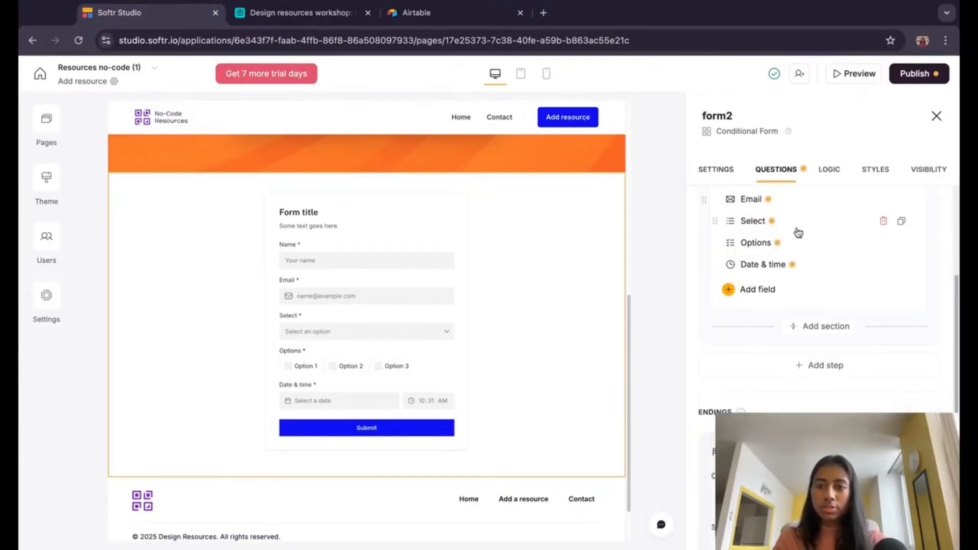
scroll(798, 325, up, 2)
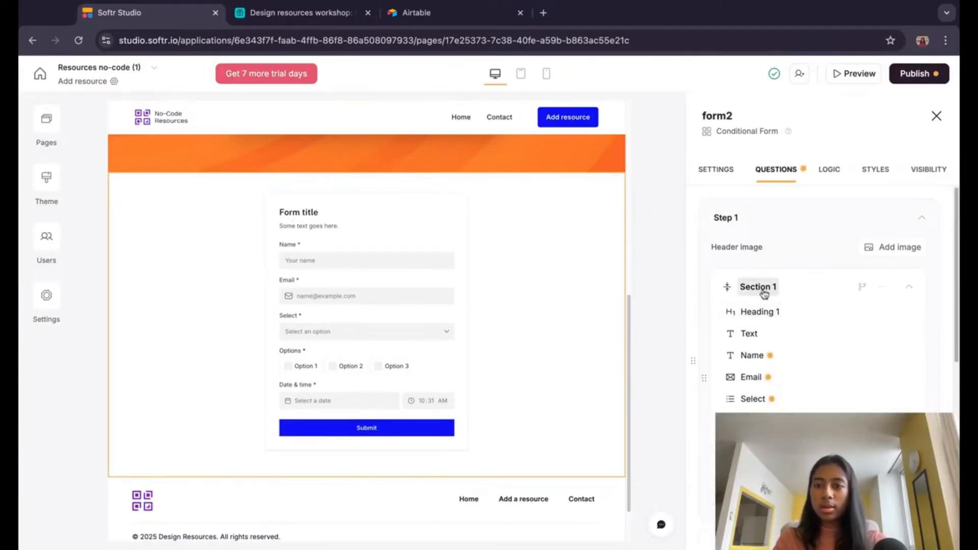
mouse_move(781, 312)
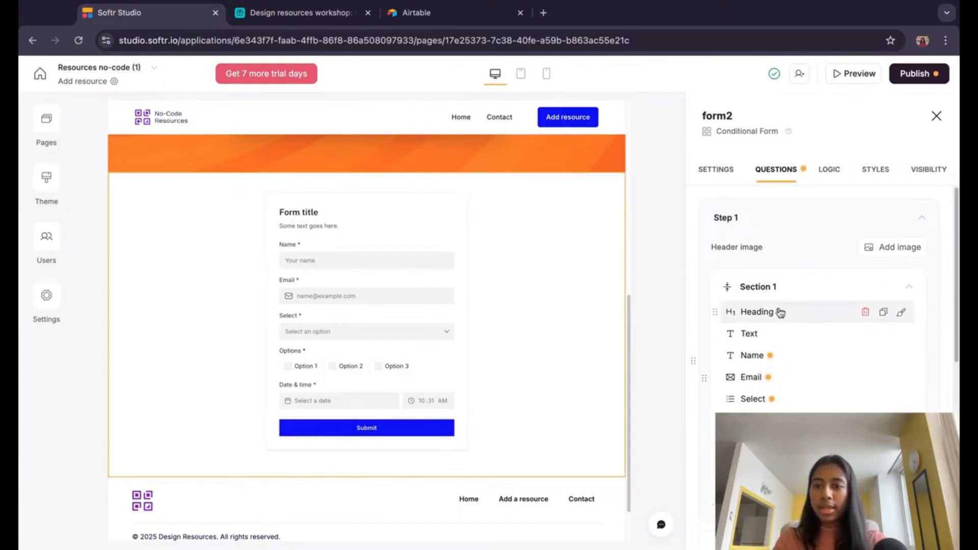
click(868, 317)
click(594, 337)
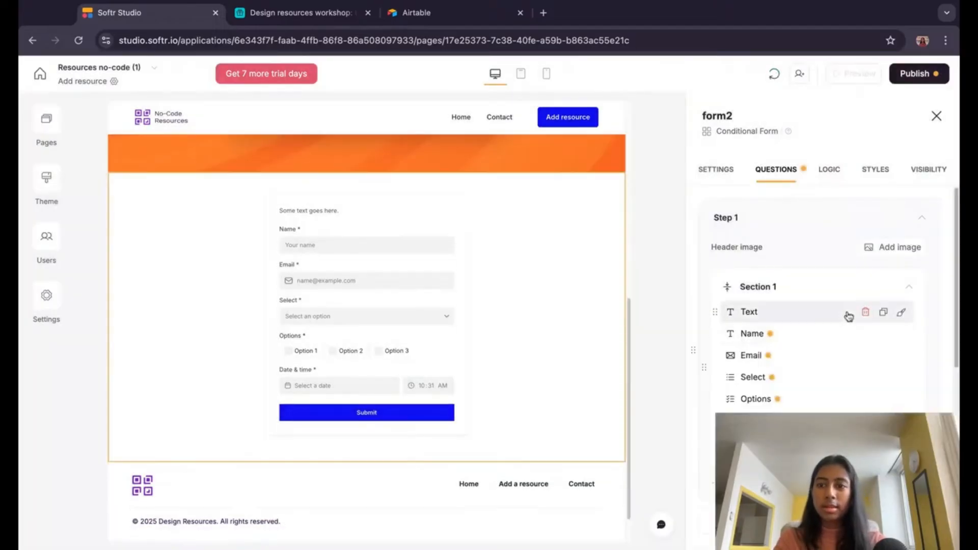
click(866, 313)
click(611, 338)
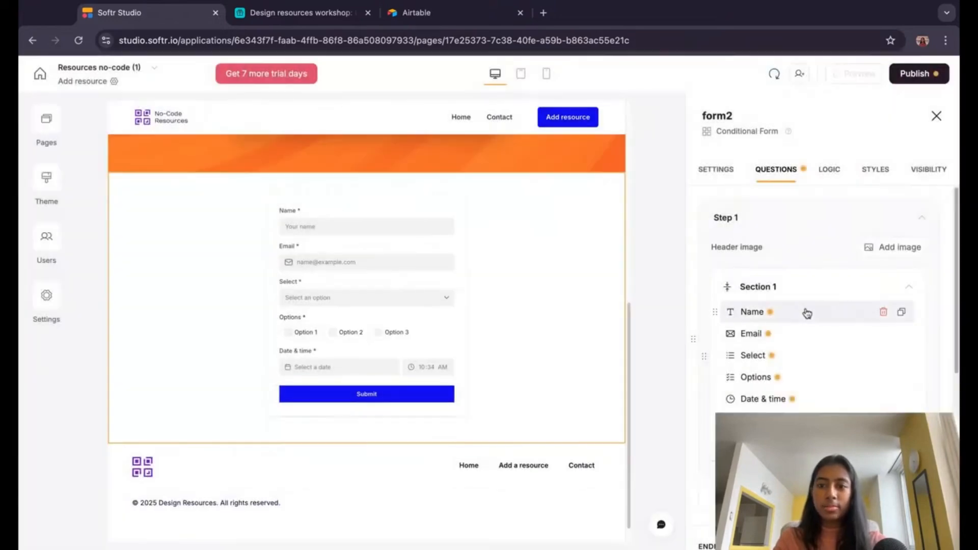
Step: Map the form's Name question to the Name field of the data source
click(776, 314)
click(606, 183)
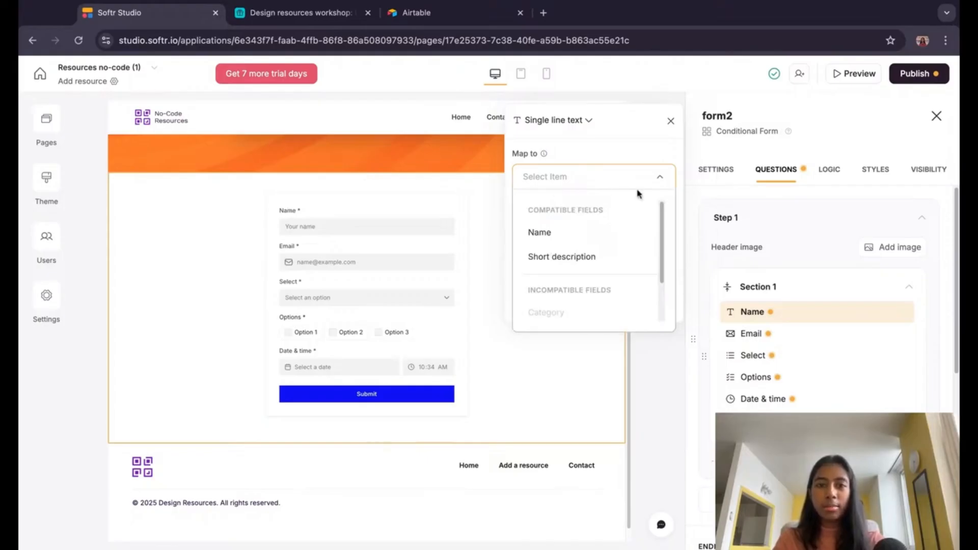
click(570, 238)
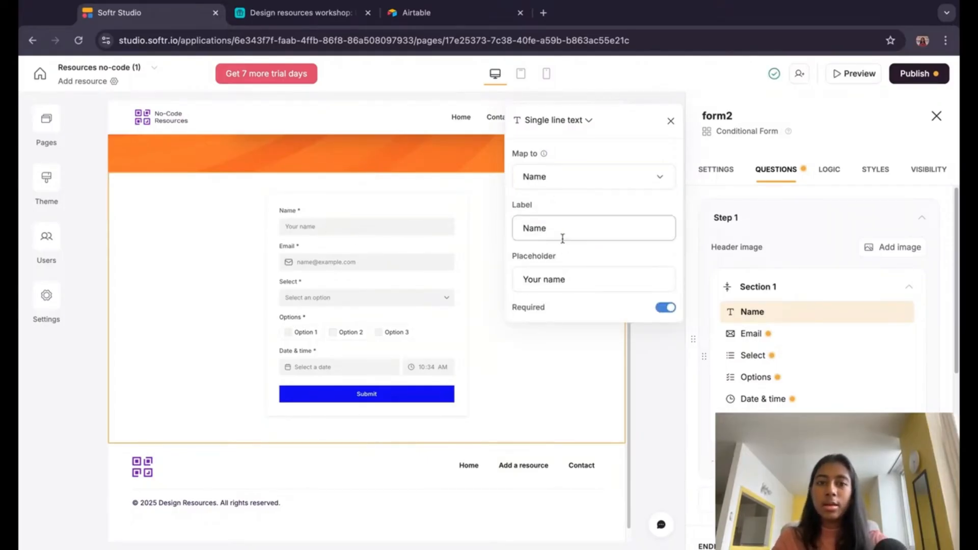
Step: Switch to Airtable to check the columns of the Design submission workshop table, and return to Softr Studio
click(316, 19)
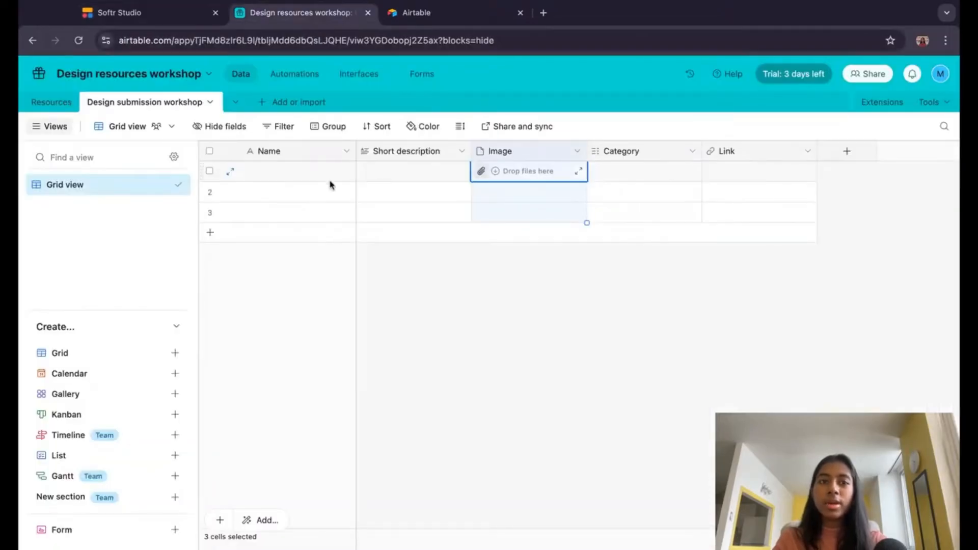
click(294, 174)
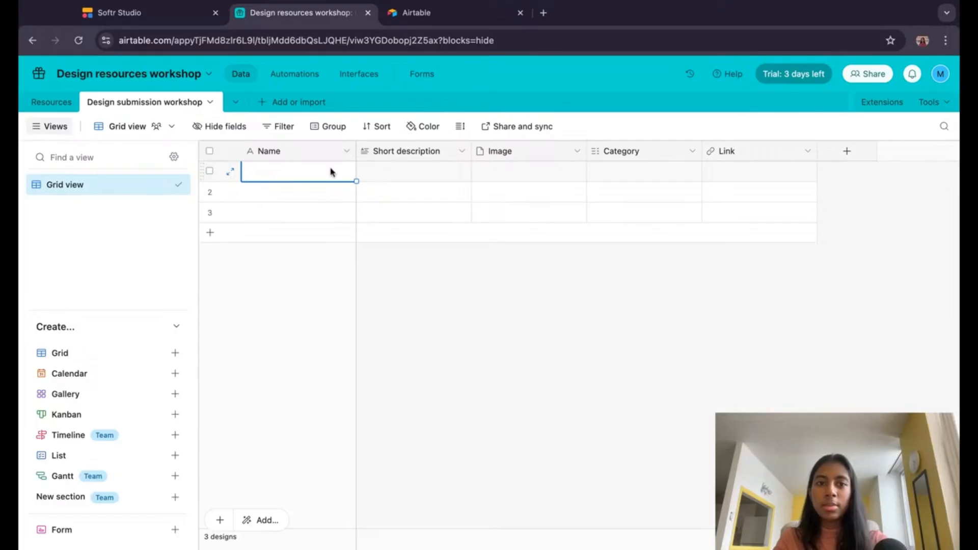
click(137, 13)
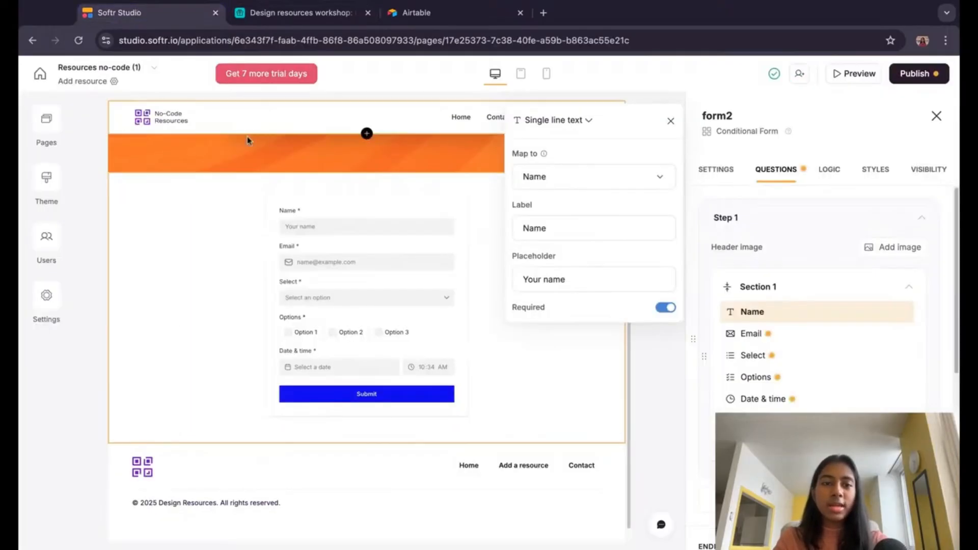
click(301, 15)
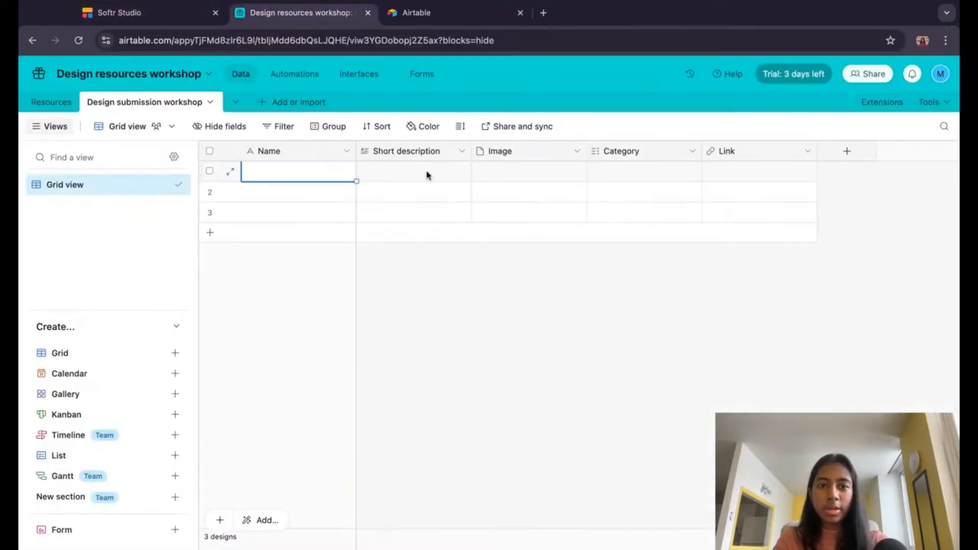
click(138, 13)
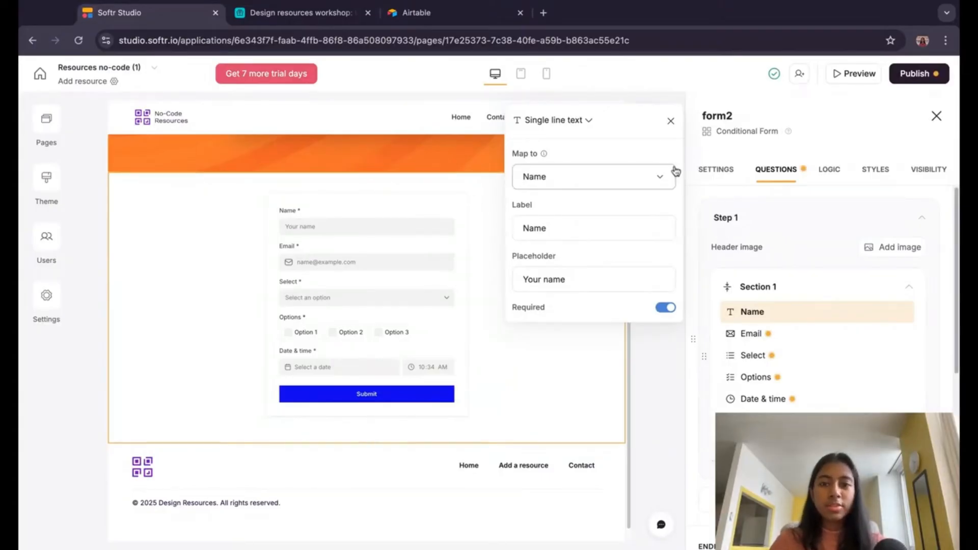
Step: Change the label of the Name question to "Name of the resource"
click(671, 123)
click(790, 314)
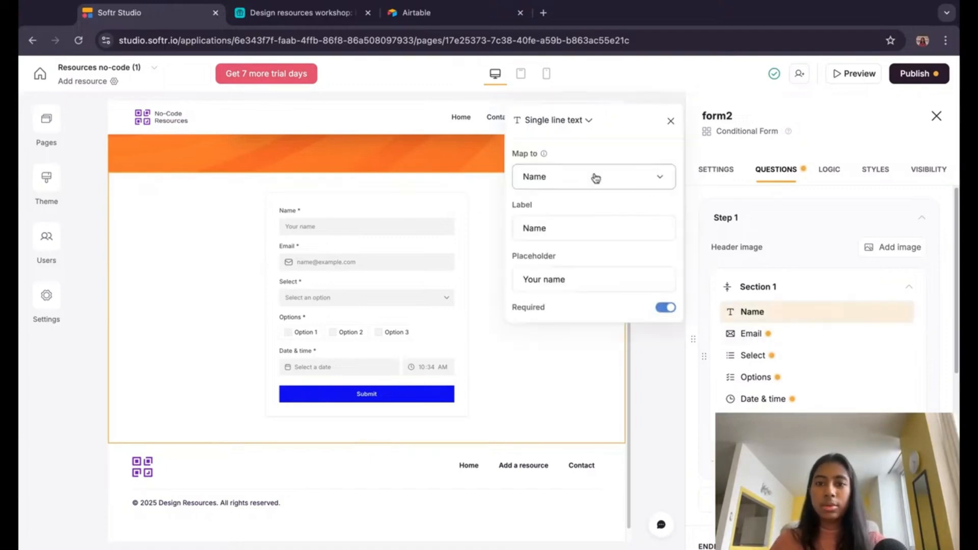
click(596, 178)
click(598, 181)
click(599, 229)
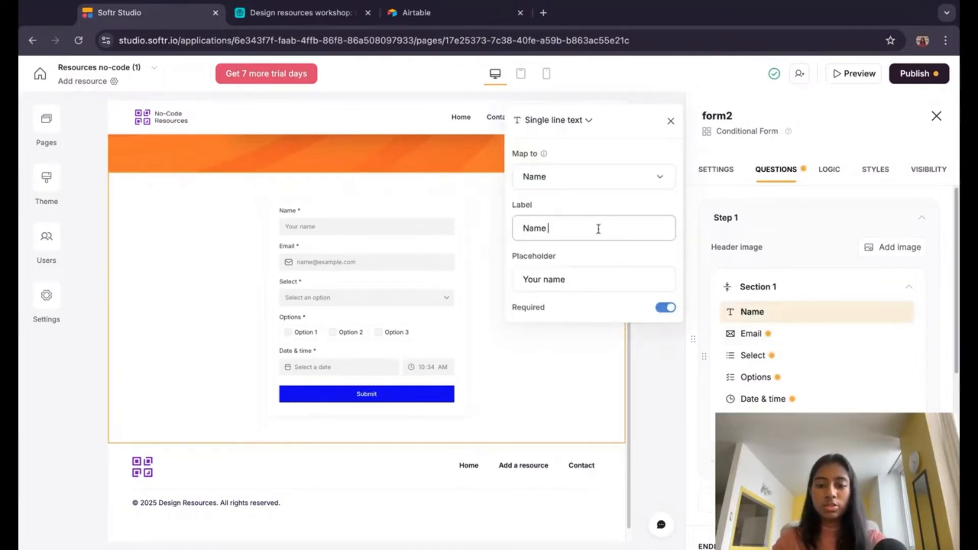
text(of the resource)
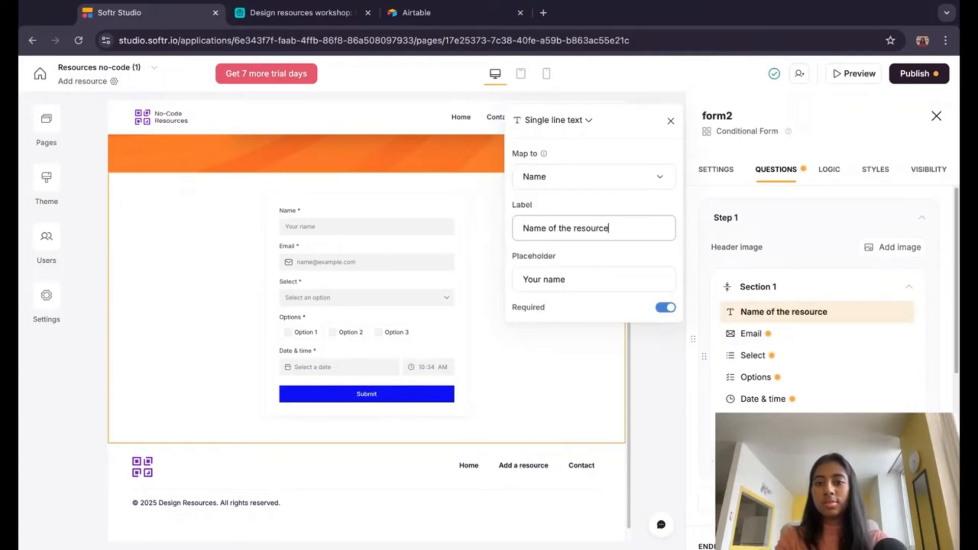
click(670, 120)
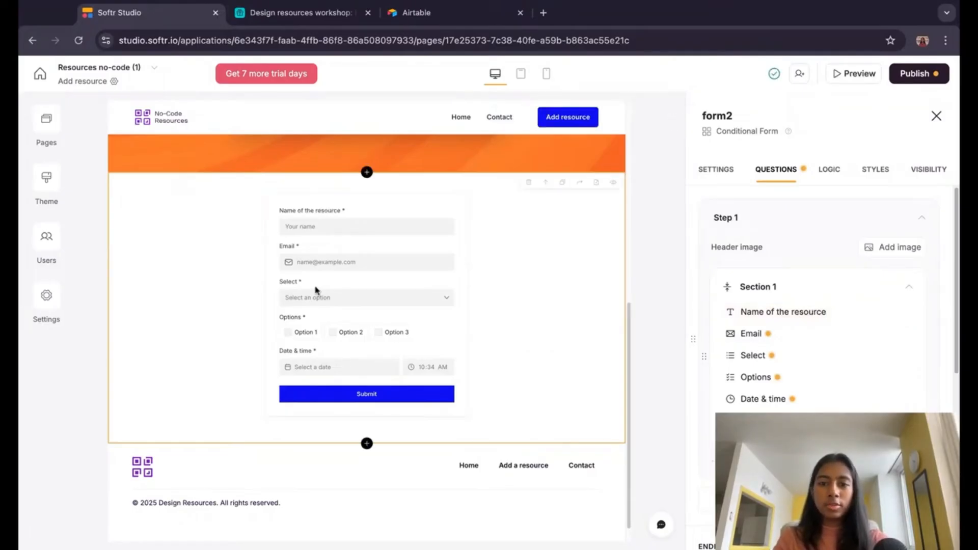
Step: Relabel the Email question as "Short description"
click(751, 335)
click(604, 198)
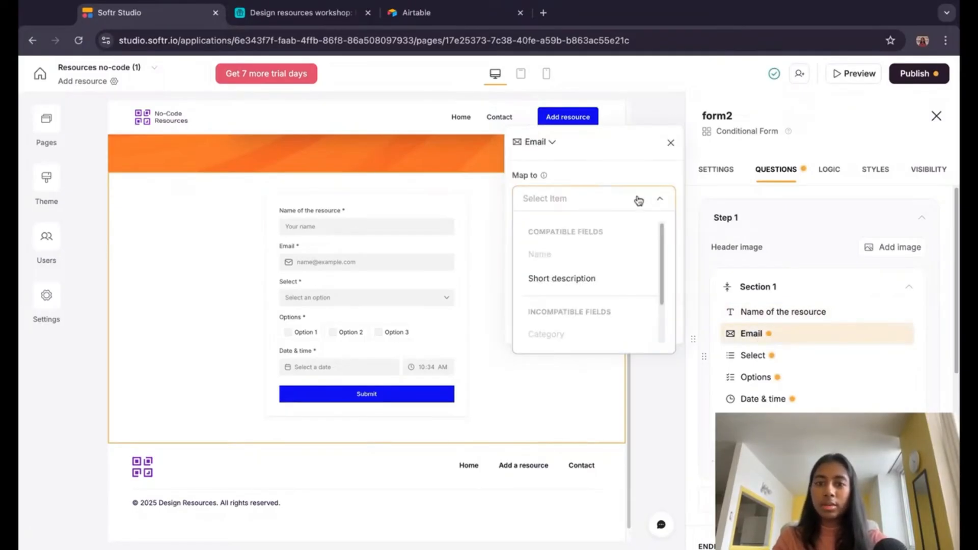
click(650, 196)
click(607, 247)
key(ctrl+a)
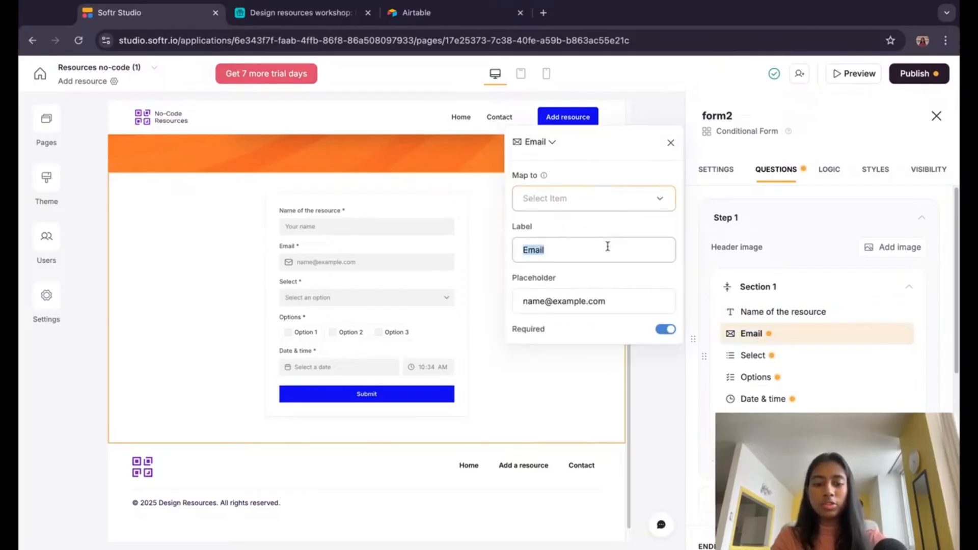
text(Des)
key(BackSpace)
key(BackSpace)
key(BackSpace)
text(Short)
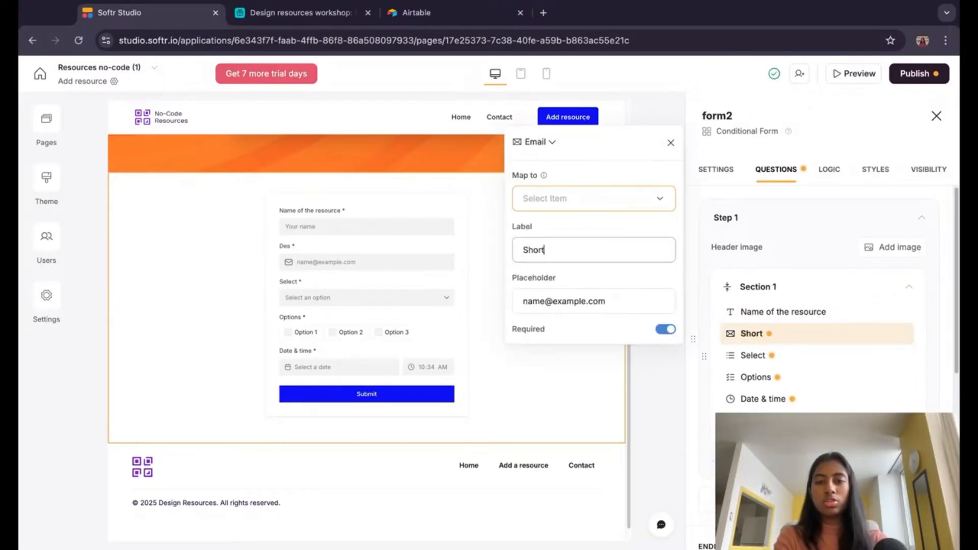
text( description)
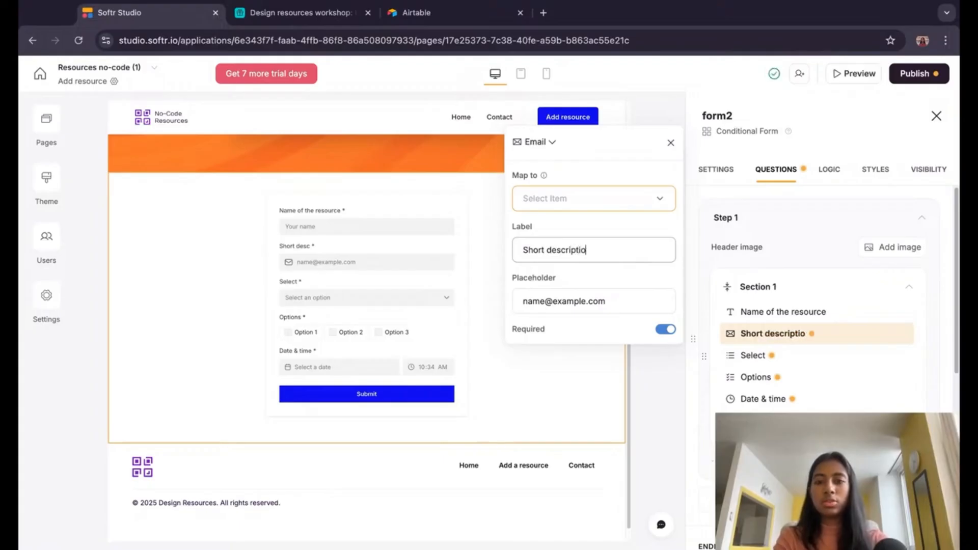
Step: Set the placeholder of the Short description question to "Enter a short desctiption"
key(Tab)
text(Enter a )
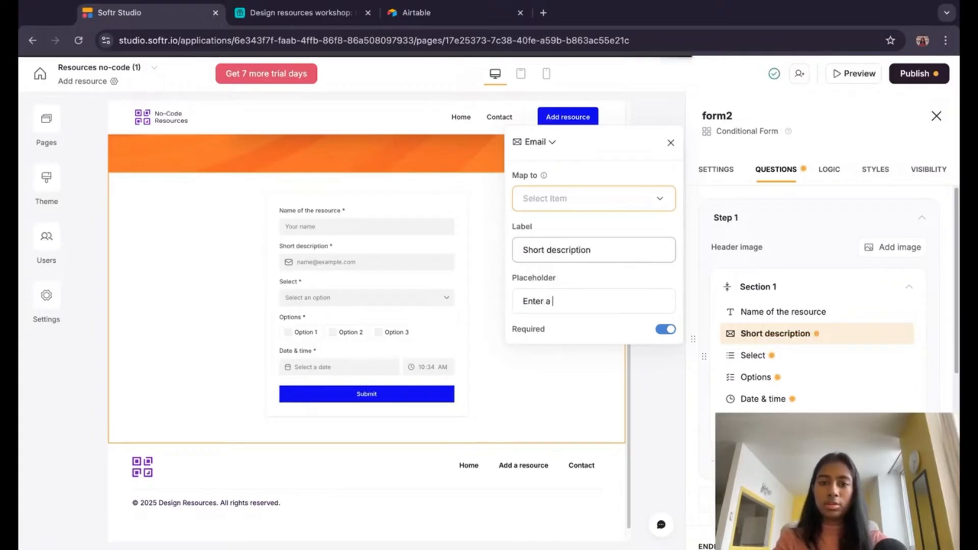
text(short desctiptio)
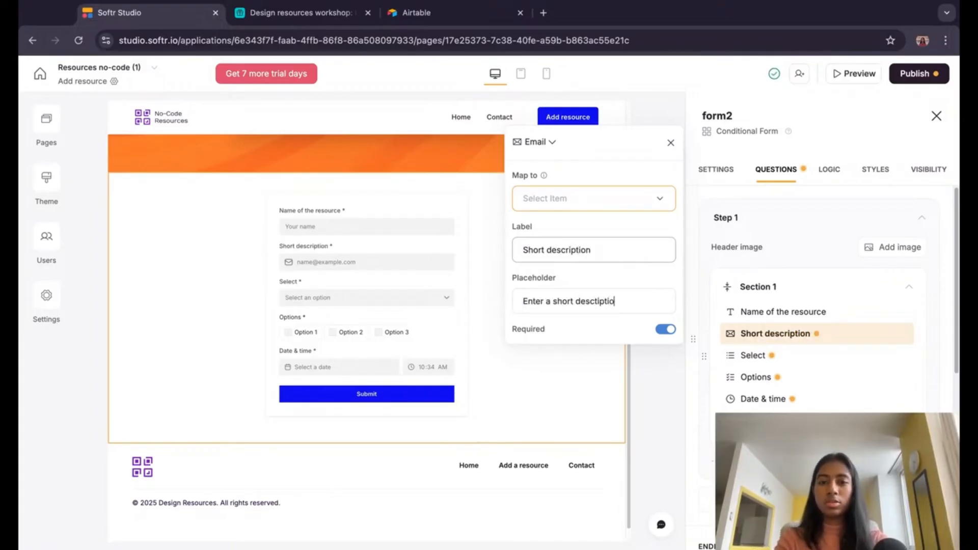
text(n)
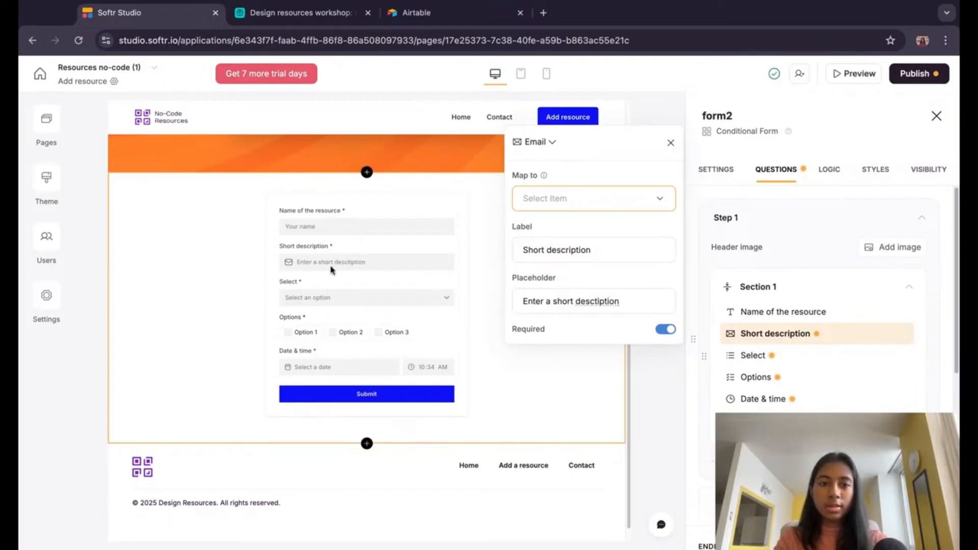
Step: Map the Short description question to the Short description field of the data source
click(647, 200)
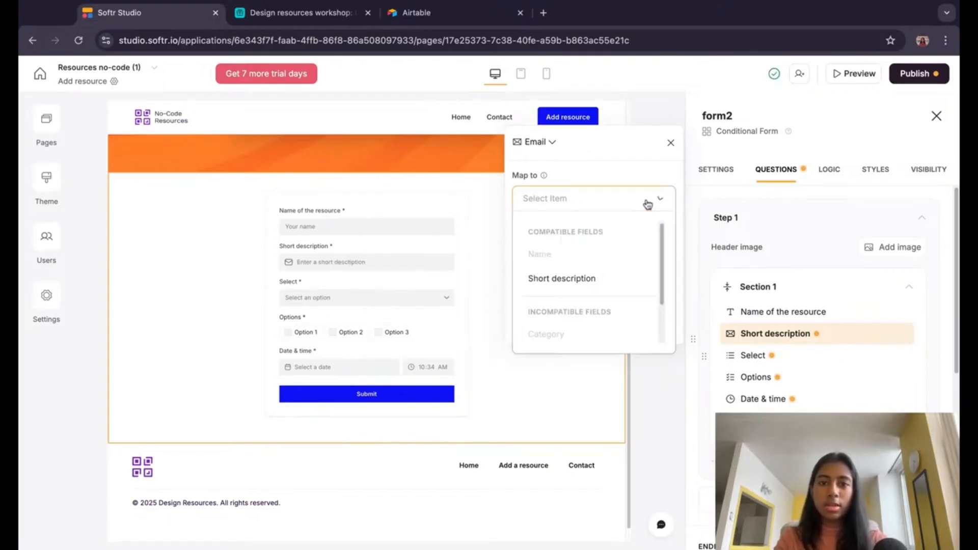
click(605, 282)
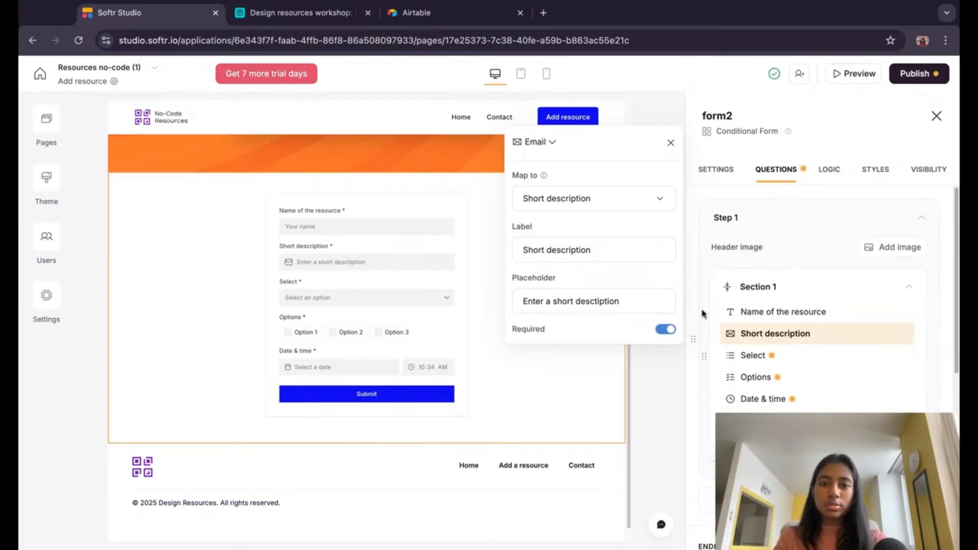
click(670, 143)
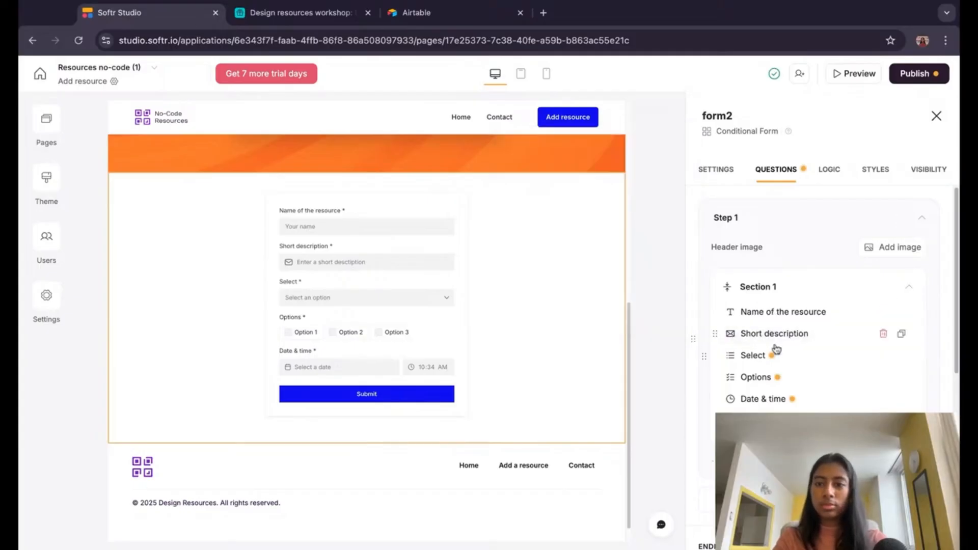
Step: Change the field type of the Short description question from Email to Long text
scroll(776, 351, down, 2)
scroll(776, 351, up, 2)
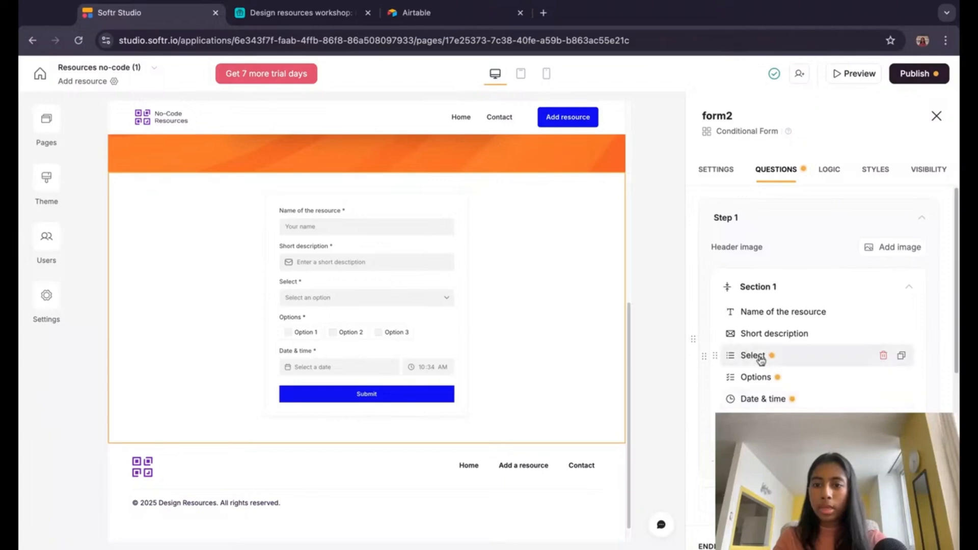
click(775, 335)
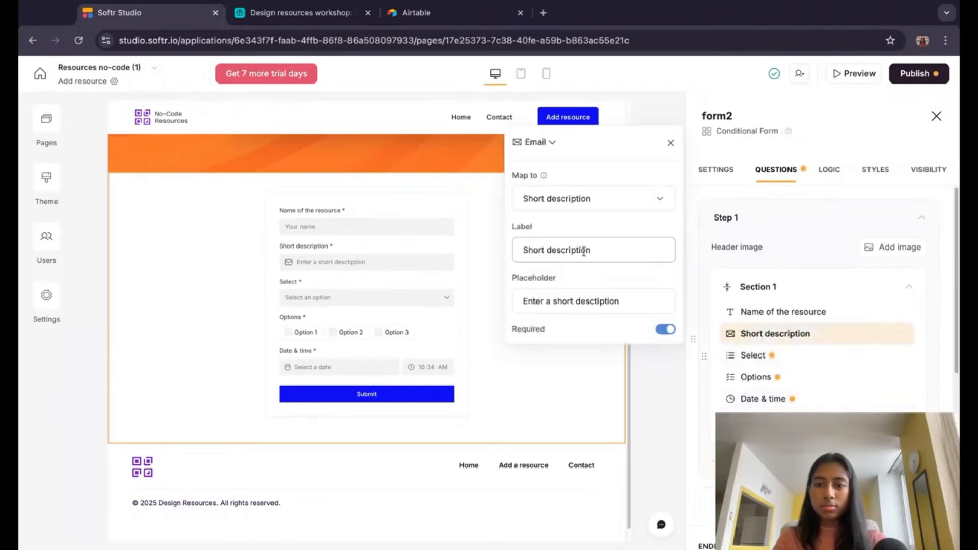
click(543, 143)
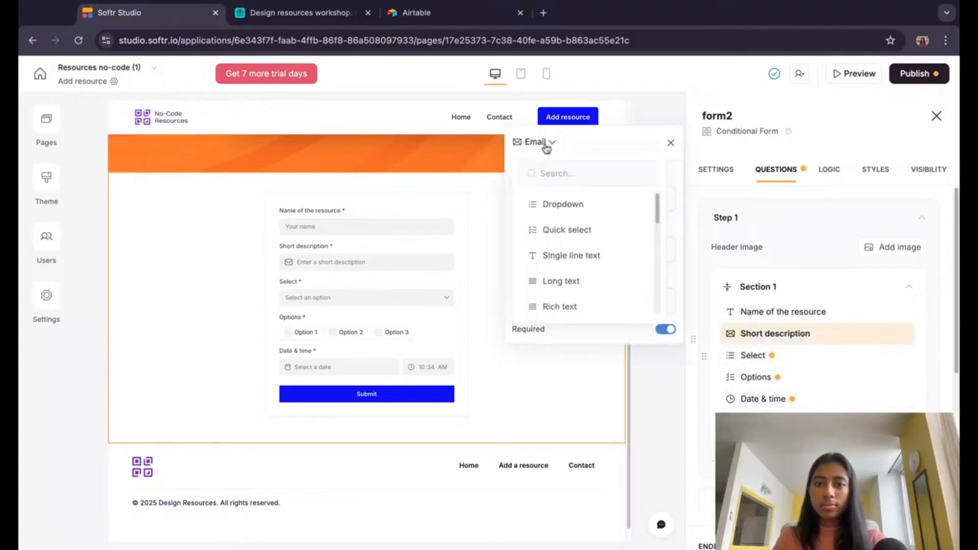
scroll(580, 232, down, 1)
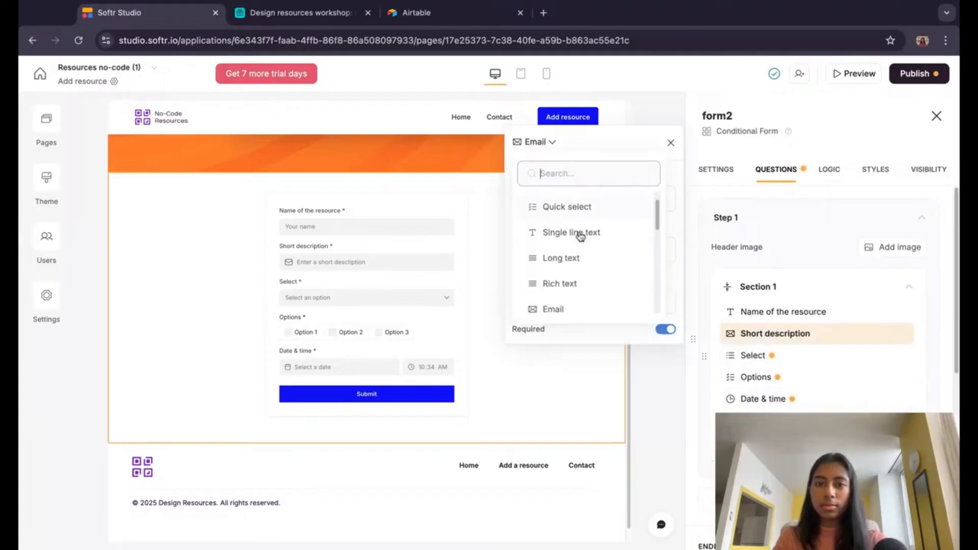
click(578, 256)
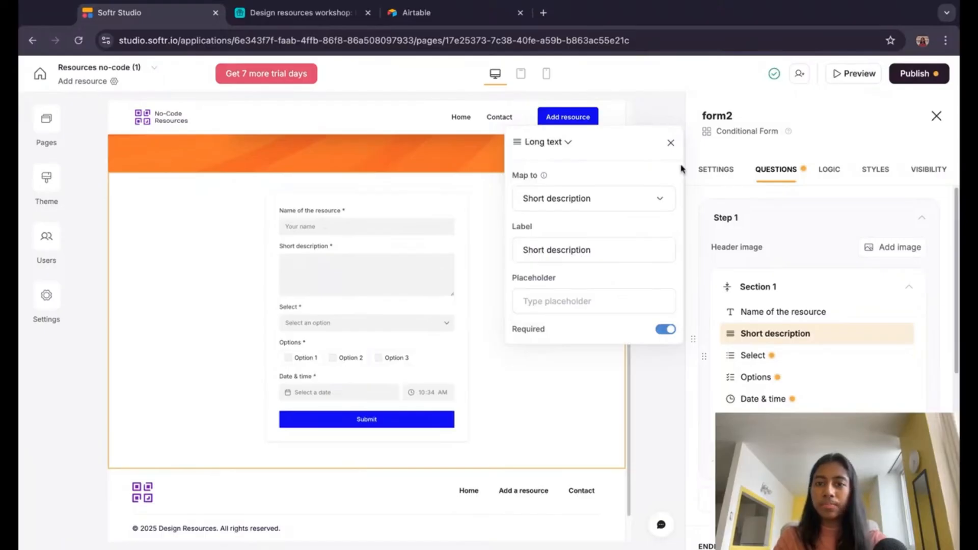
click(552, 143)
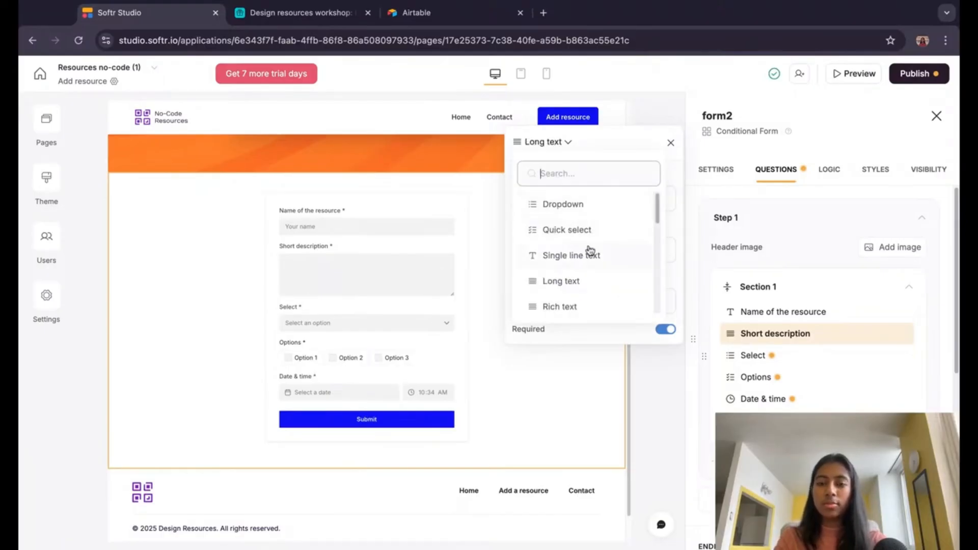
click(670, 143)
Step: Map the Select question to the Category field of the data source
click(748, 355)
click(564, 161)
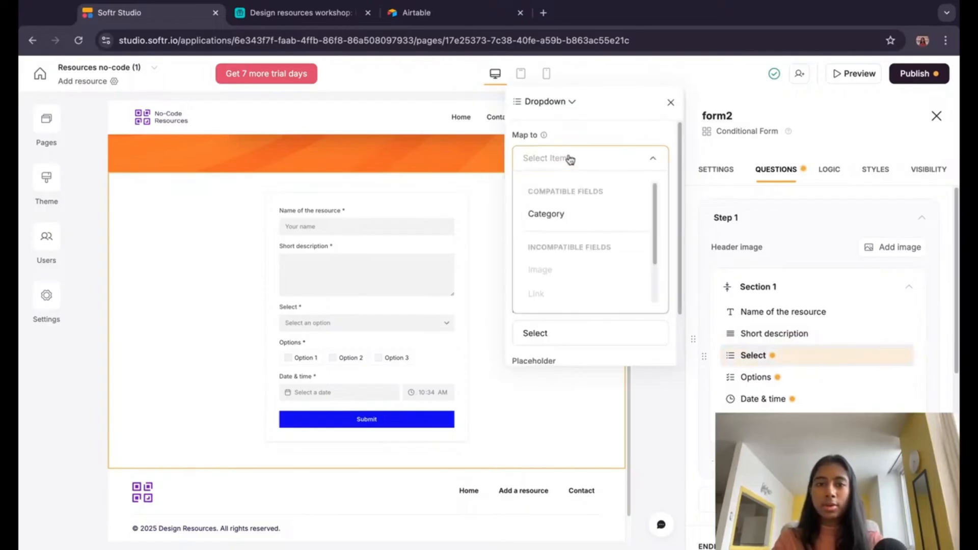
click(591, 220)
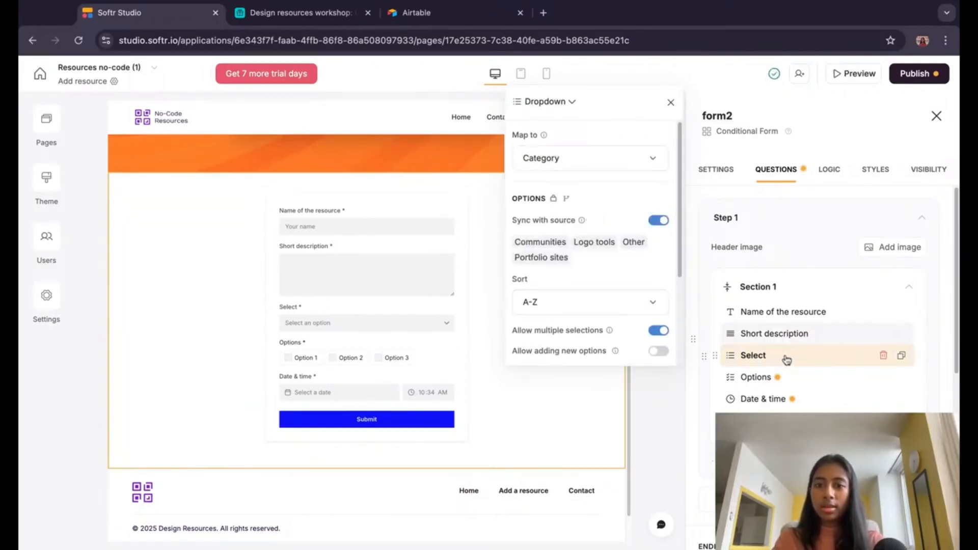
Step: Change the field type of the Select question from Dropdown to Quick select
scroll(563, 132, down, 2)
click(562, 106)
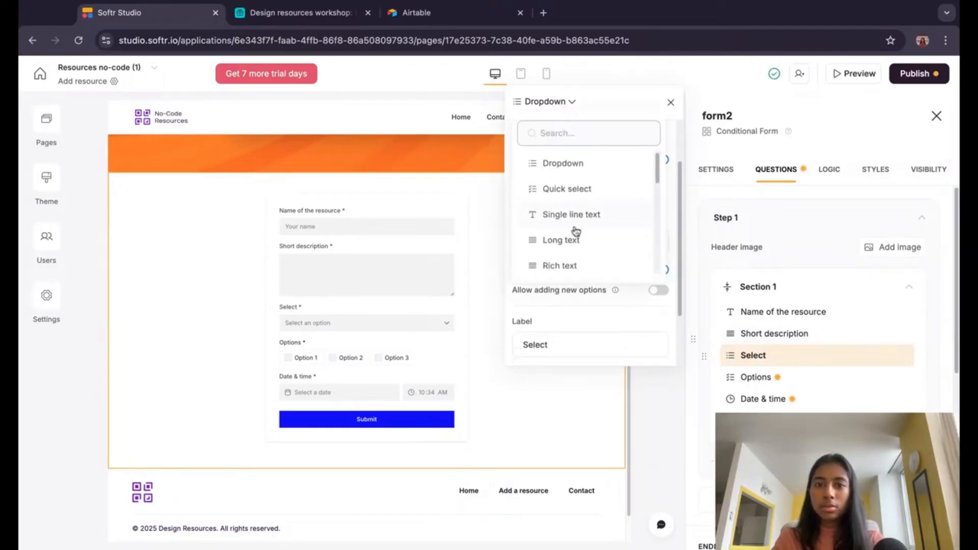
scroll(574, 227, down, 2)
scroll(576, 229, up, 2)
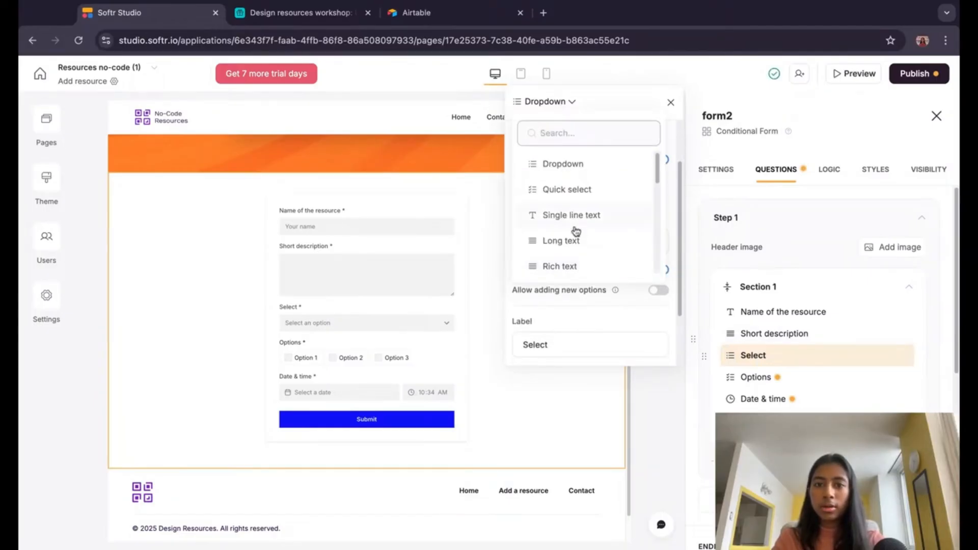
click(578, 191)
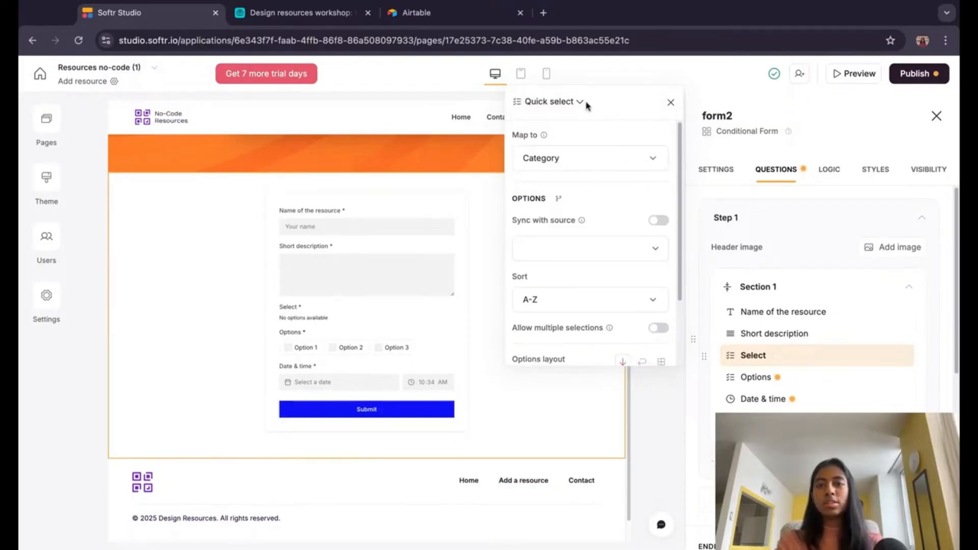
click(562, 104)
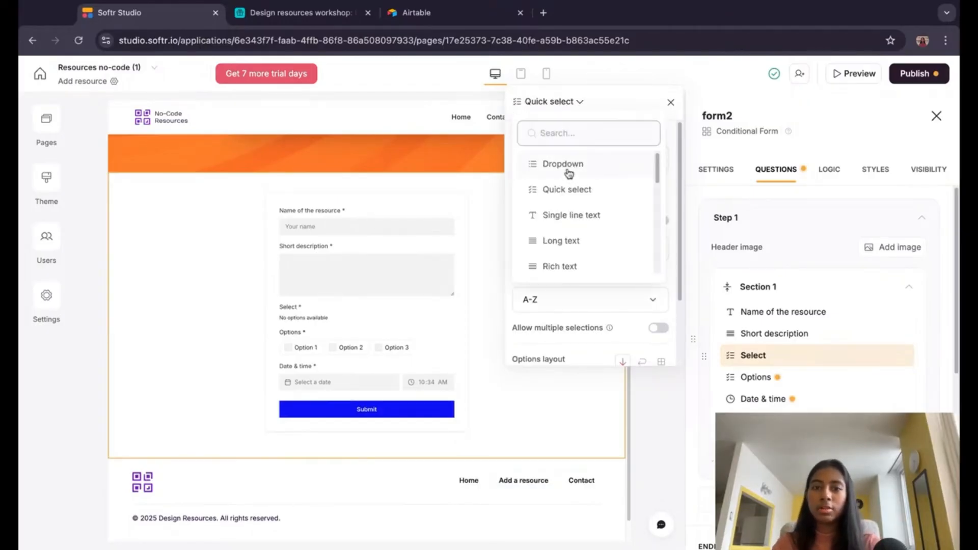
click(567, 195)
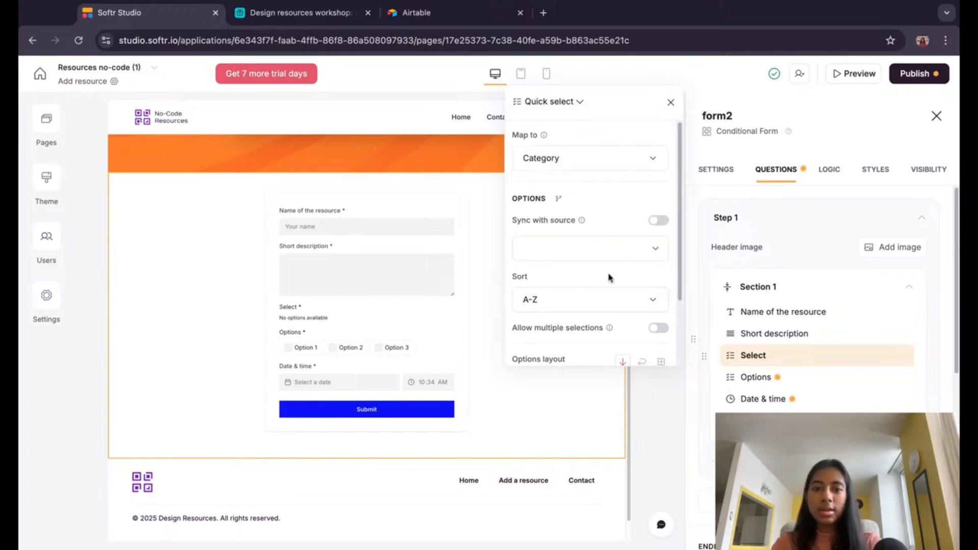
Step: Sync the Select question's options with the source, accepting the removal of custom values, and switch syncing off again
scroll(565, 206, down, 2)
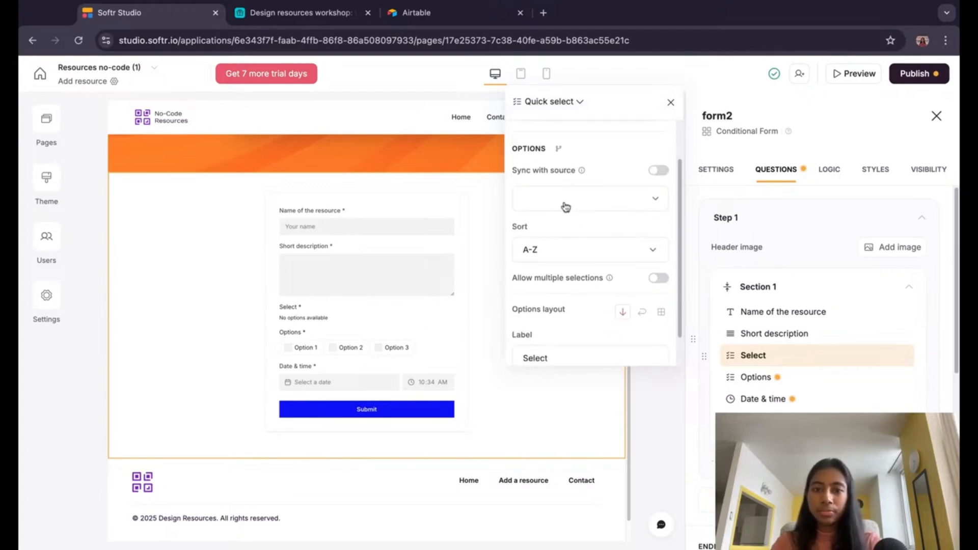
click(658, 171)
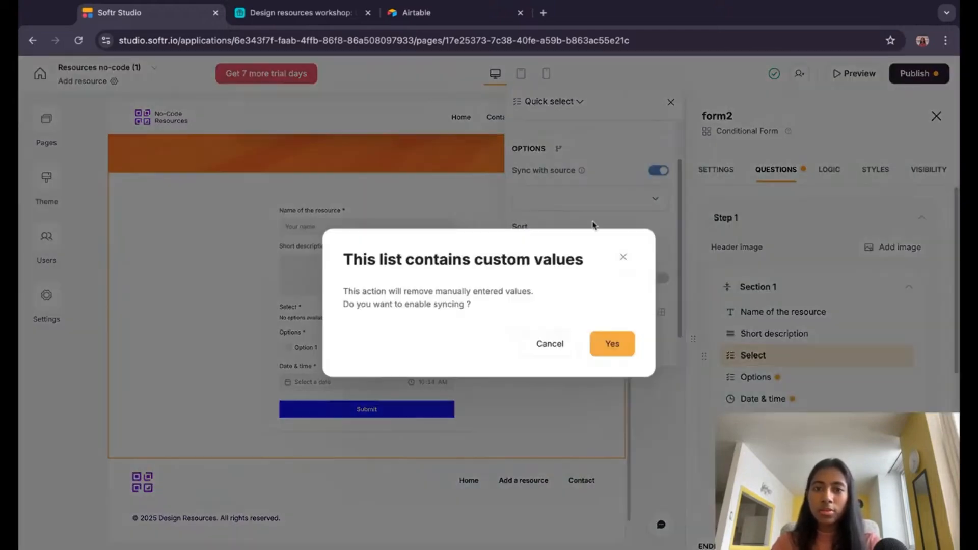
click(613, 344)
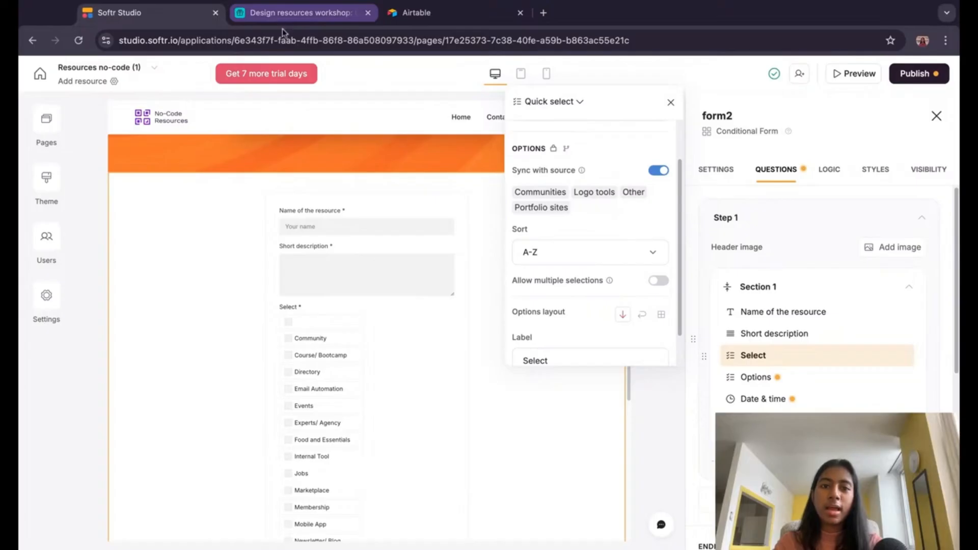
click(658, 170)
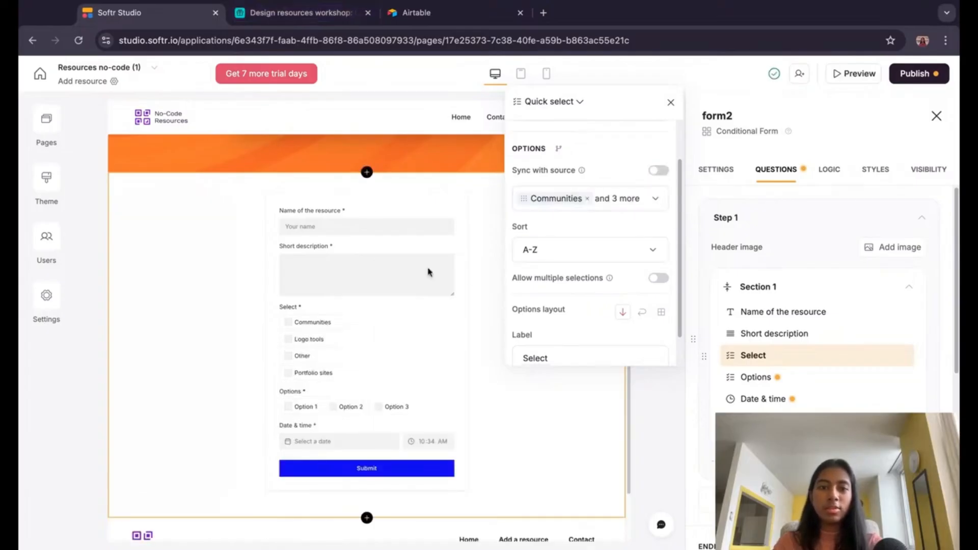
Step: Switch to Airtable, examine the Category field's type and options in the Design submission workshop table, and return to Softr
click(299, 13)
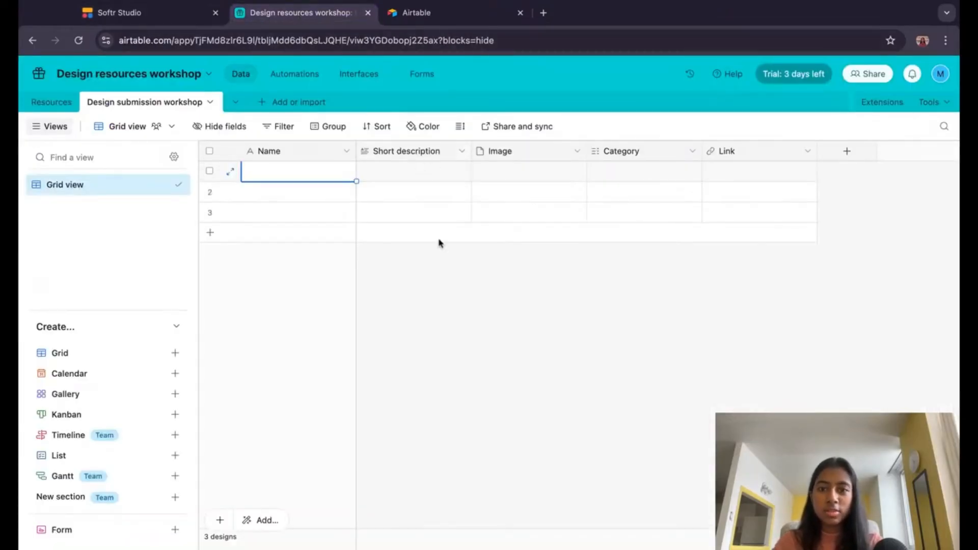
click(663, 160)
click(693, 153)
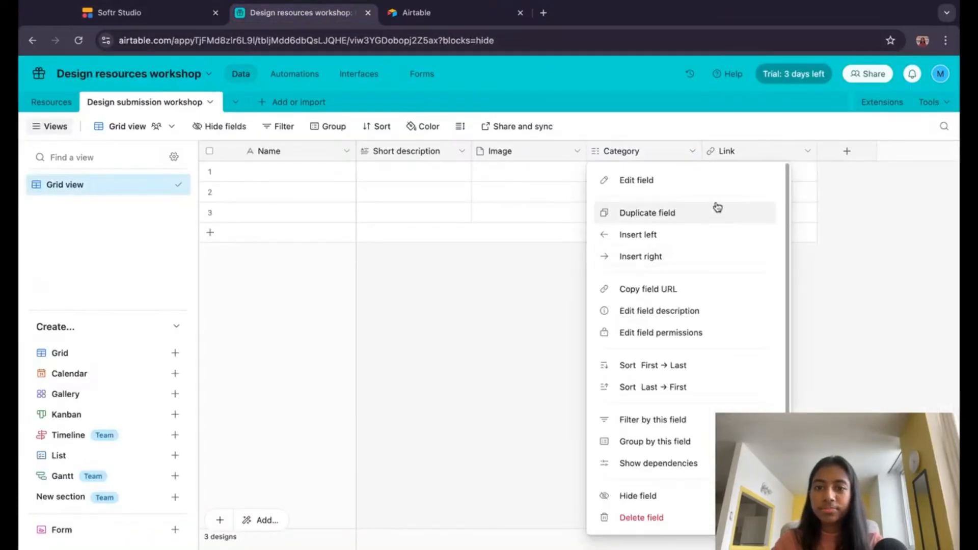
click(585, 173)
double_click(633, 155)
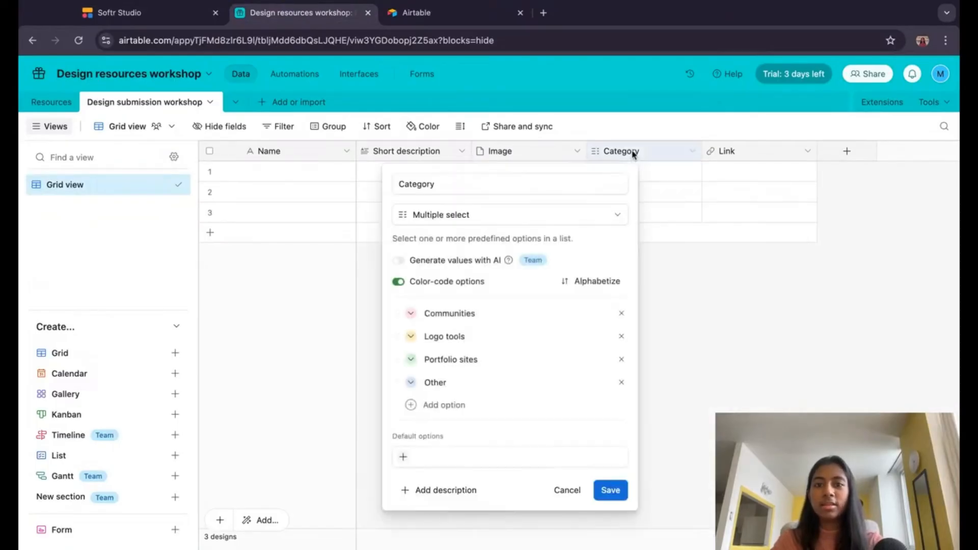
key(ctrl+shift+Tab)
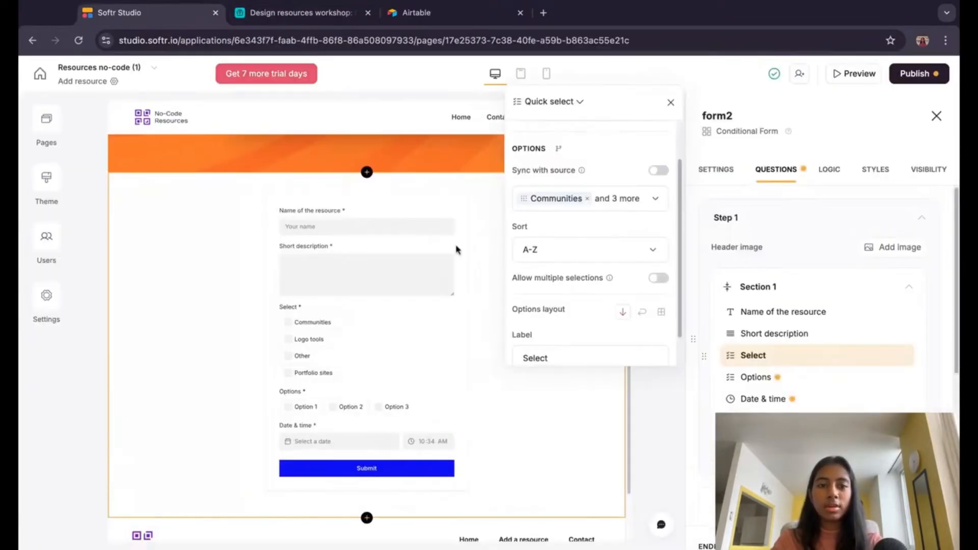
Step: Allow multiple selections for the Select question and relabel it "Select your category"
scroll(615, 283, down, 1)
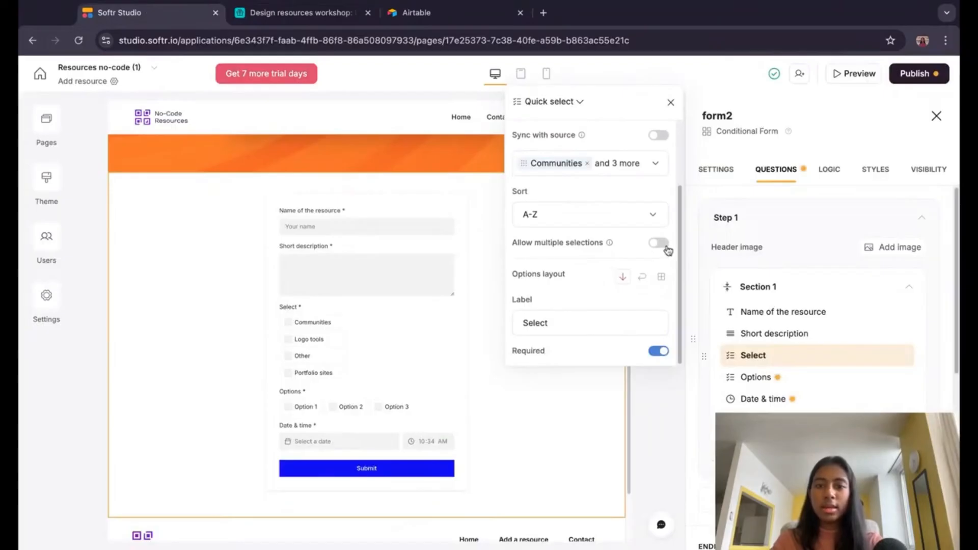
click(665, 246)
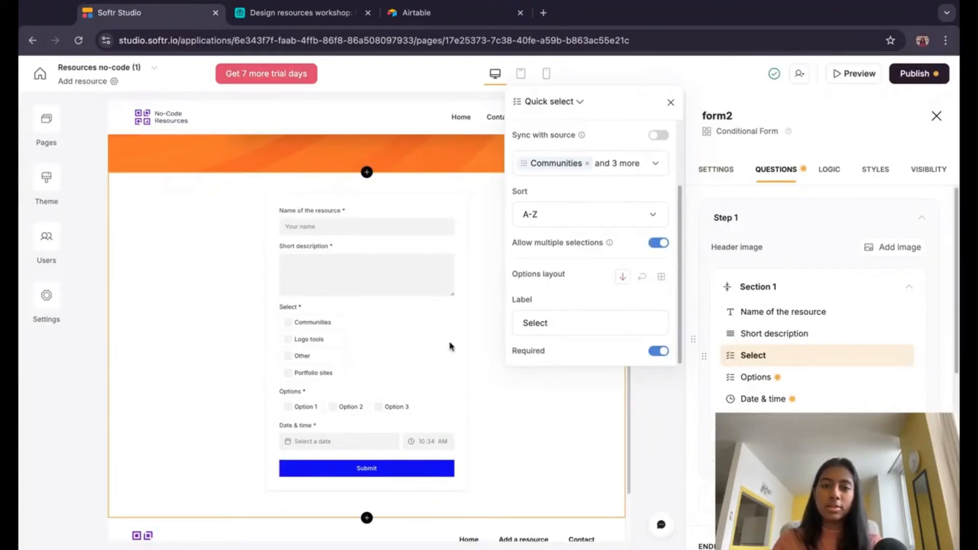
scroll(642, 188, up, 2)
scroll(437, 271, up, 3)
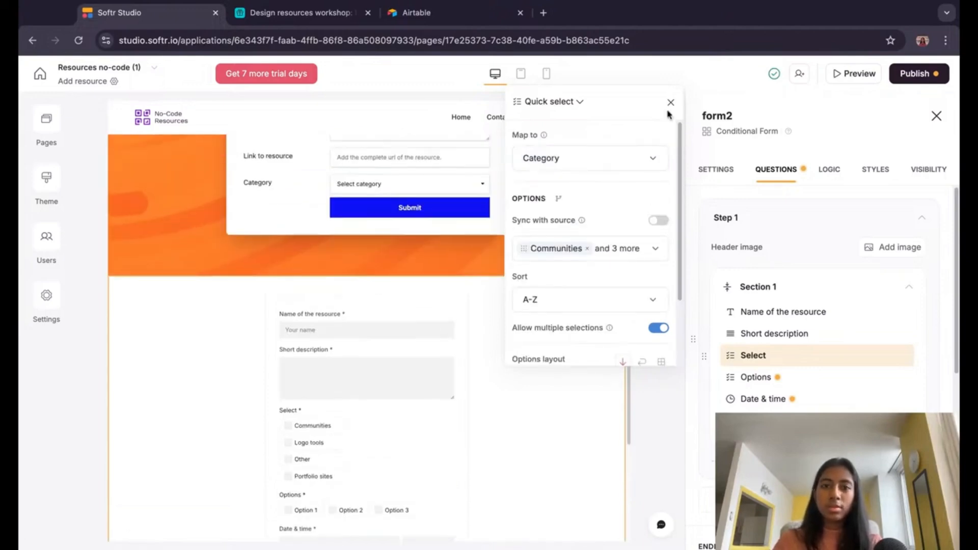
scroll(602, 255, down, 3)
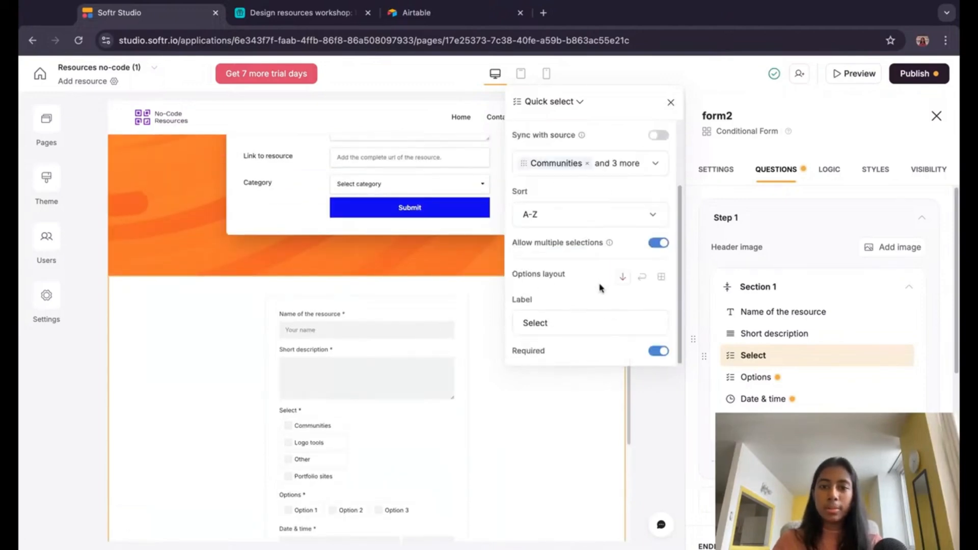
click(582, 322)
text(your category)
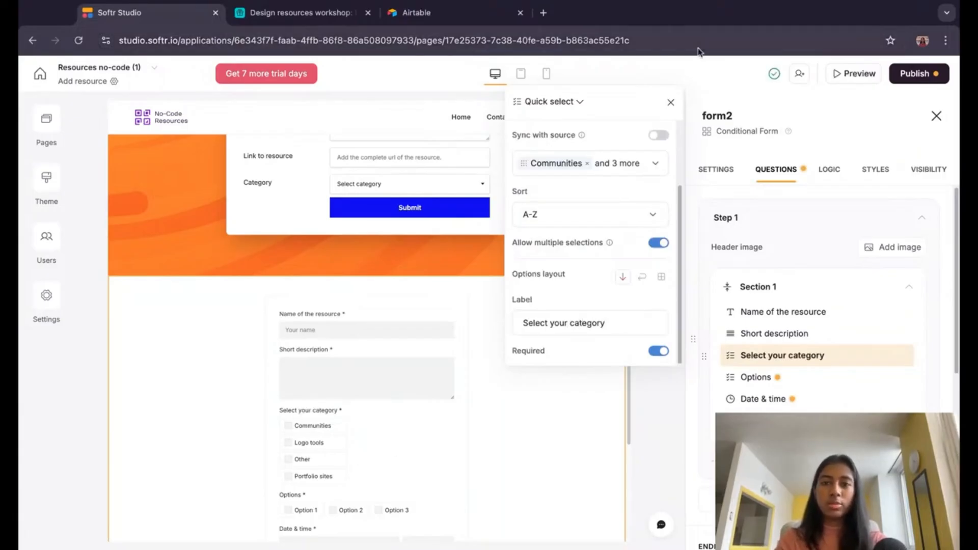
click(670, 103)
Step: Delete the Options and Date & time questions from Section 1 of the form
scroll(810, 347, down, 1)
scroll(811, 349, down, 3)
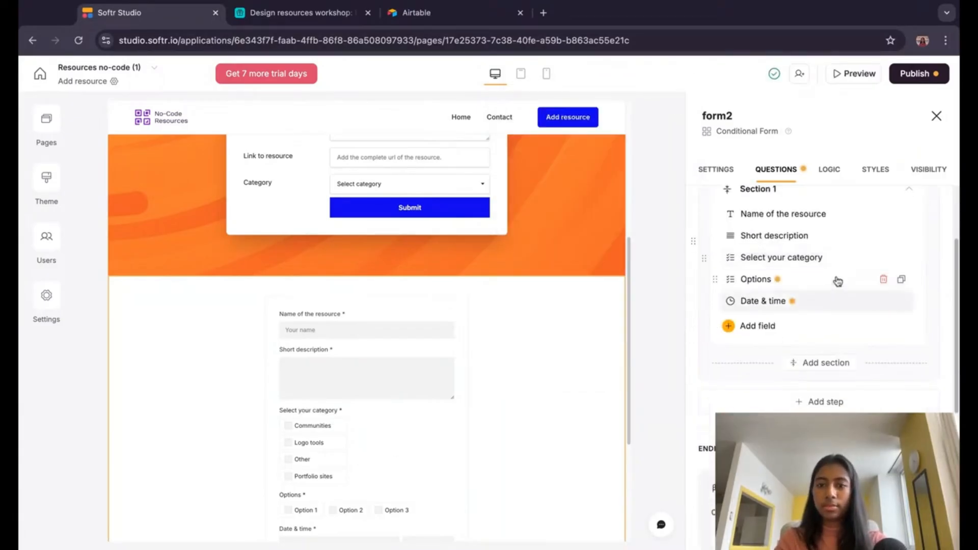
click(878, 280)
click(582, 337)
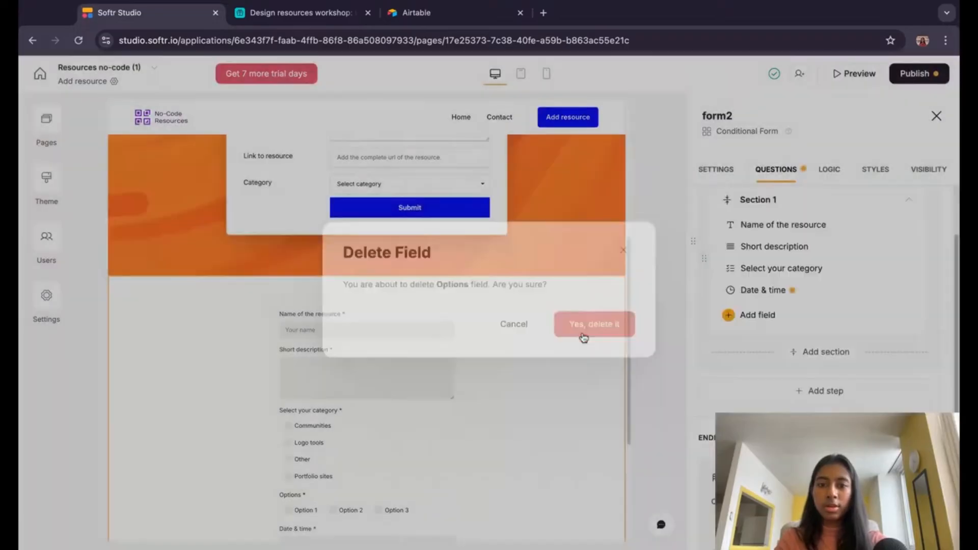
click(885, 292)
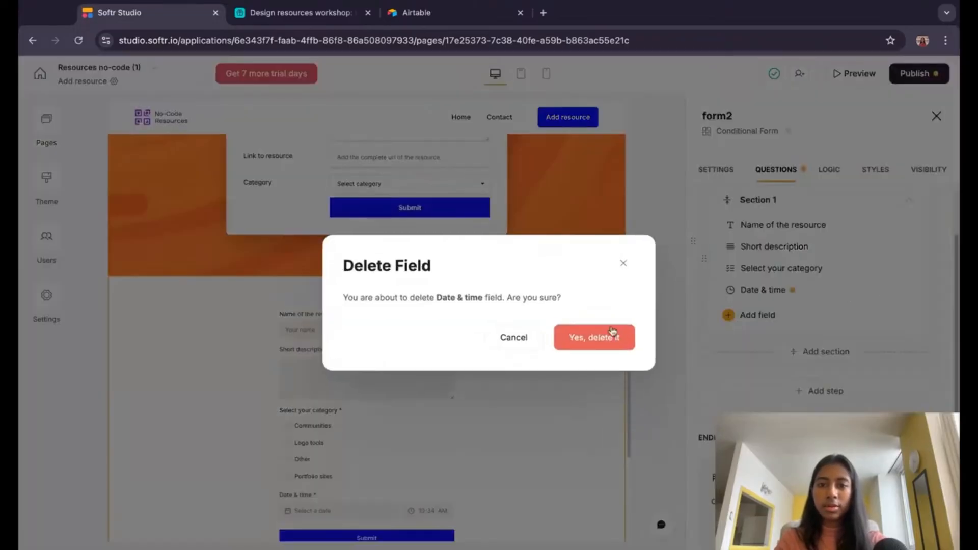
click(614, 334)
Step: Add the Image and Link fields of the data source as input questions in Section 1
click(759, 305)
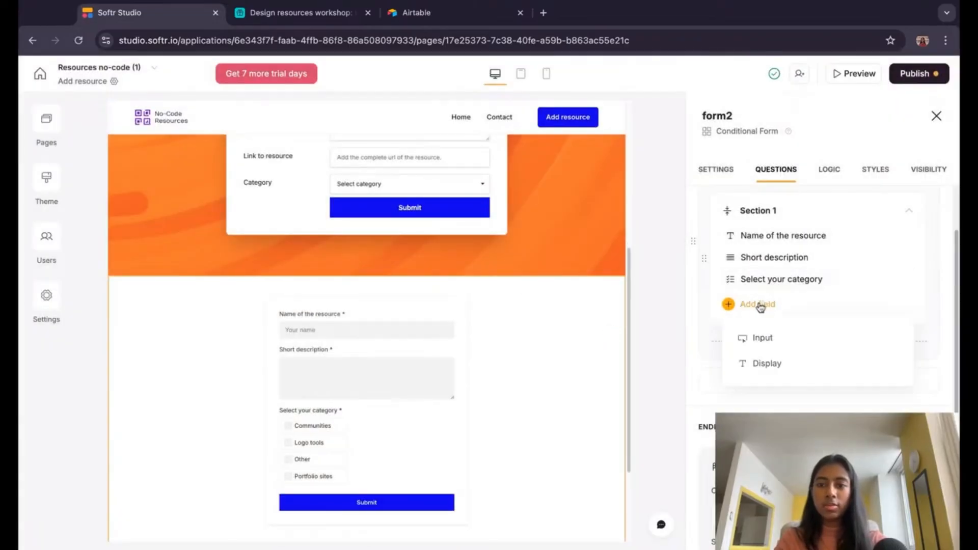
click(779, 340)
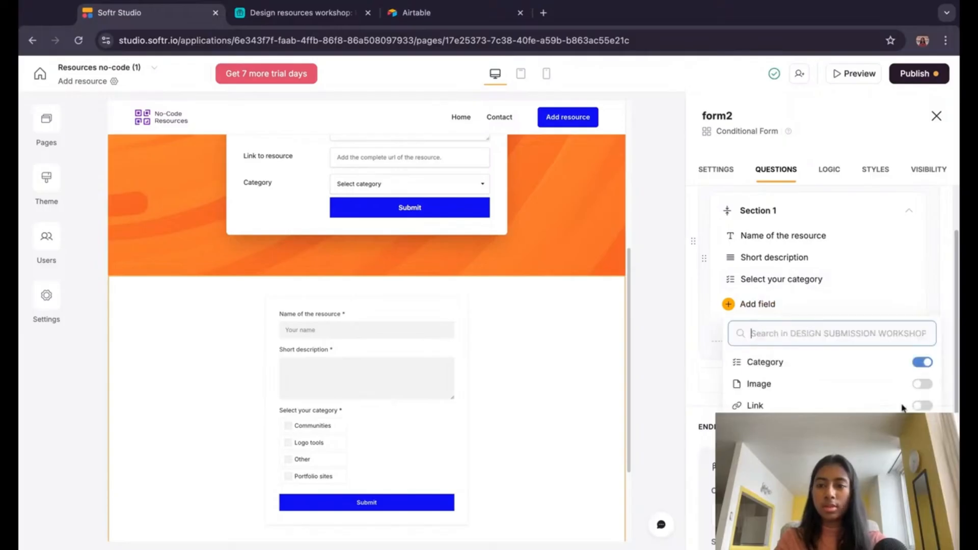
click(925, 386)
click(922, 415)
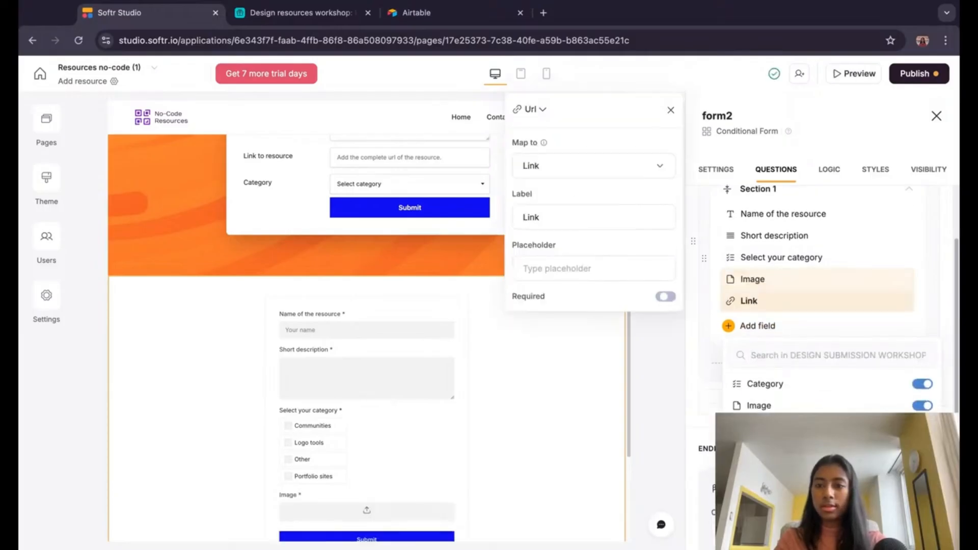
Step: Set the placeholder of the Image question to "Upload your logo"
click(756, 279)
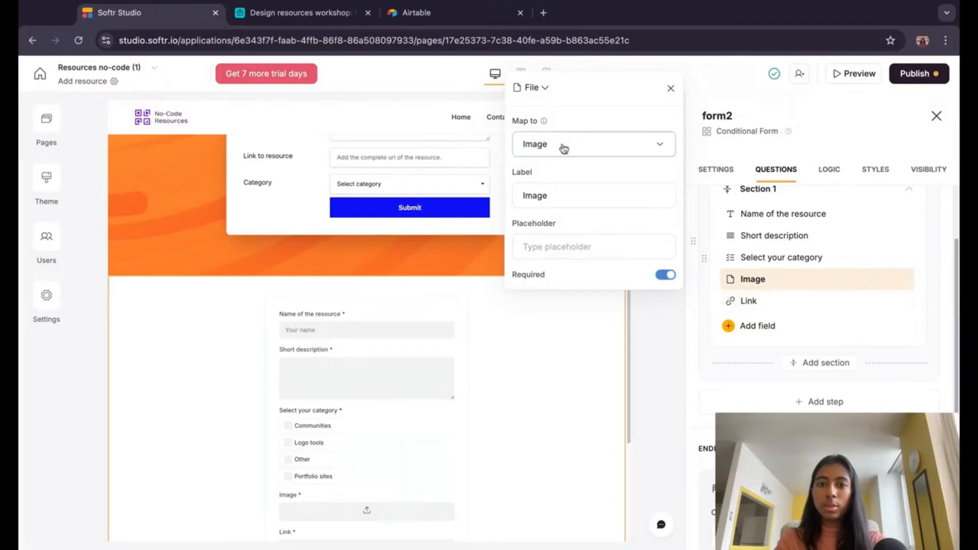
click(611, 240)
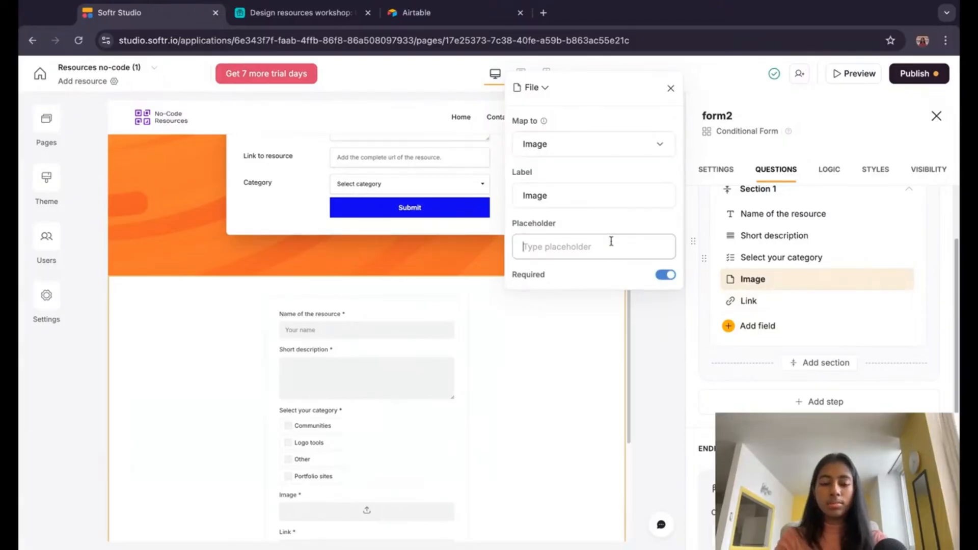
text(Upload your logo)
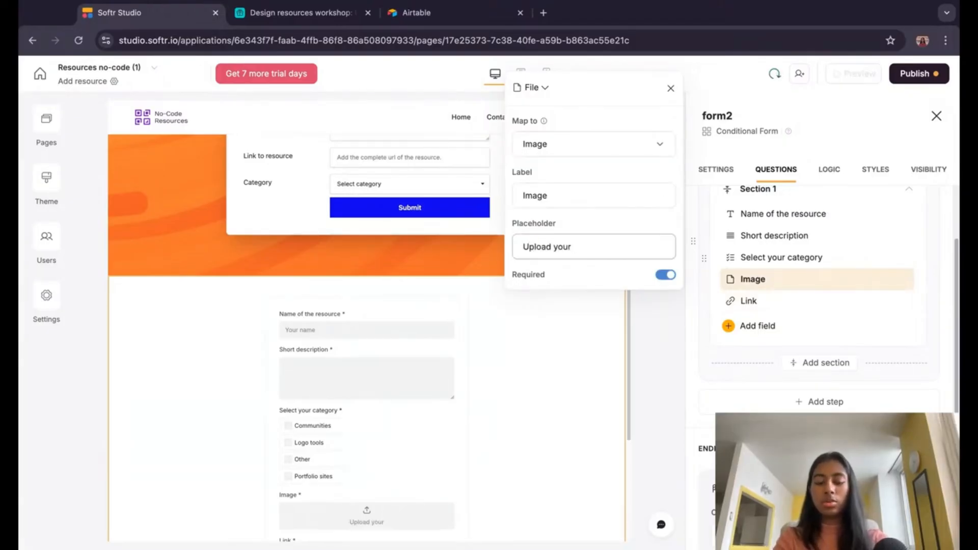
click(670, 88)
Step: Set the placeholder of the Link question to "Enter the link to your resource"
scroll(410, 436, down, 2)
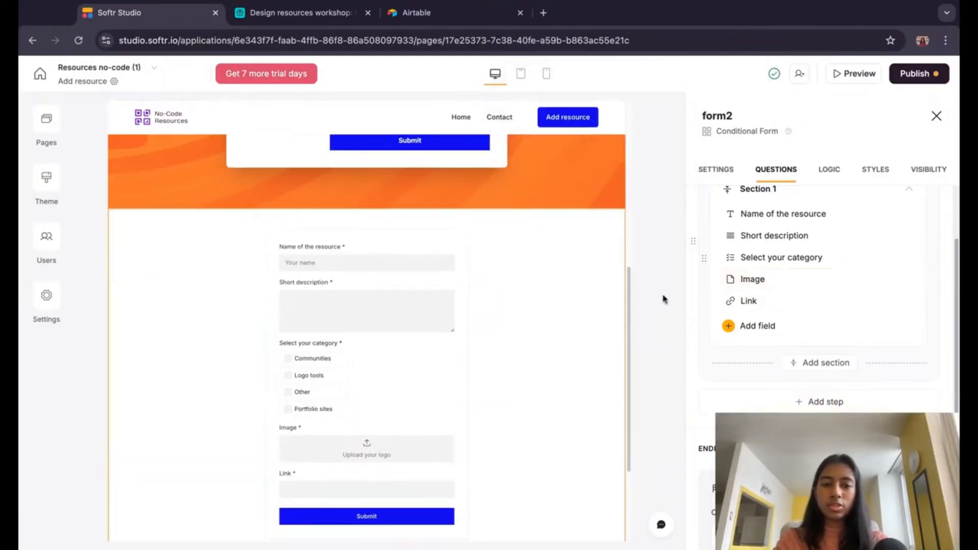
click(794, 301)
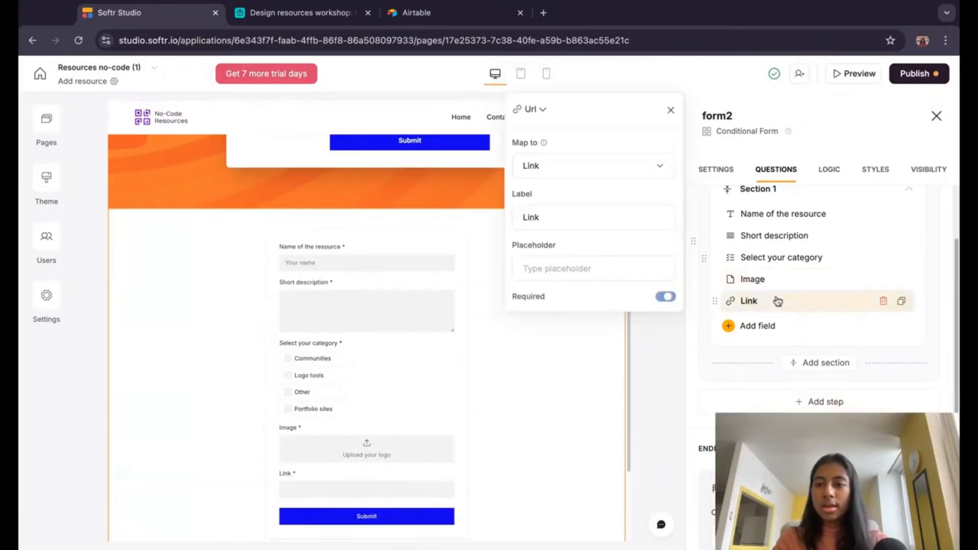
click(603, 267)
text(En)
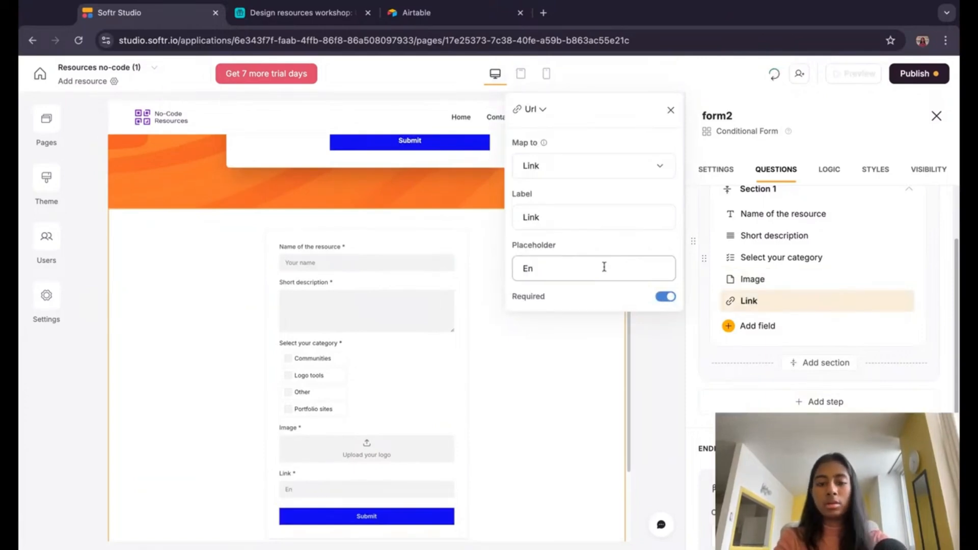
text(ter your)
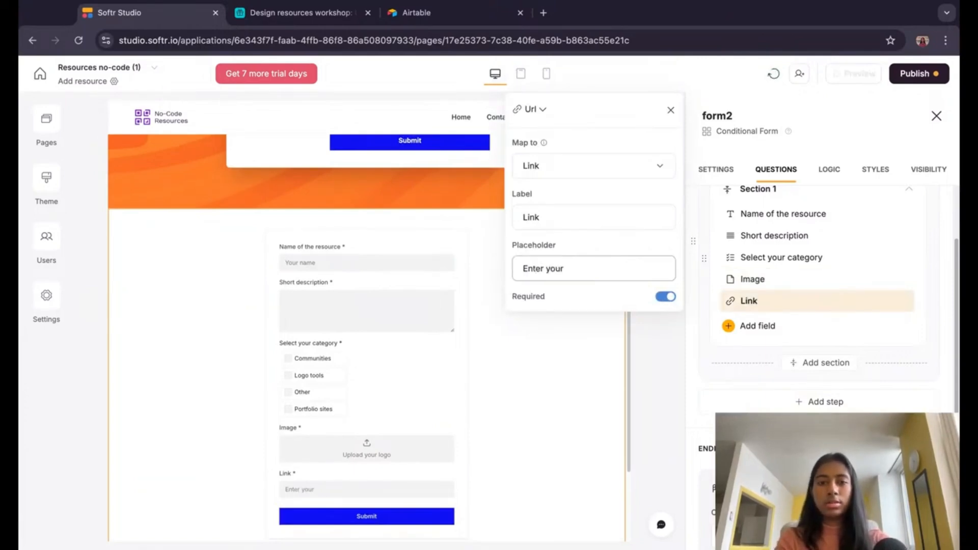
key(BackSpace)
key(BackSpace)
key(BackSpace)
key(BackSpace)
text(the link)
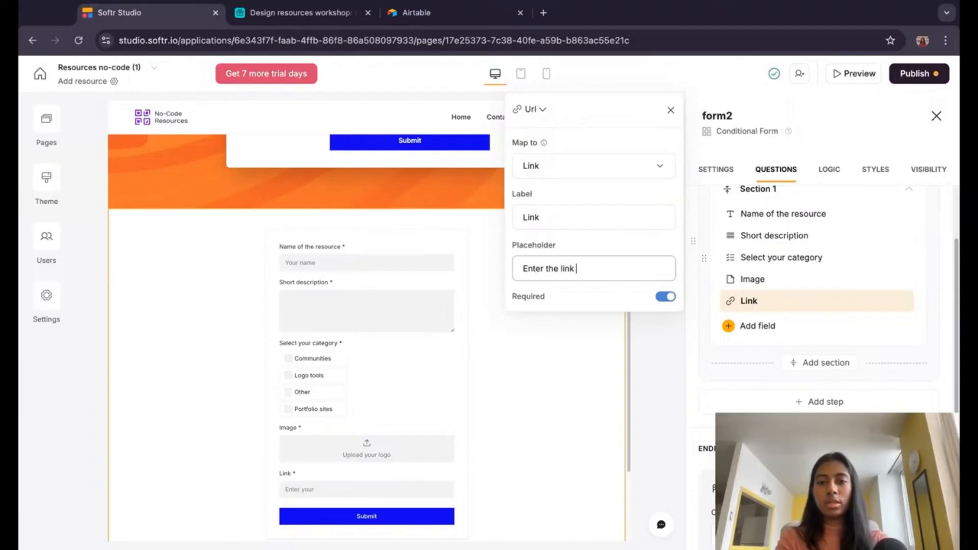
text( to your resource)
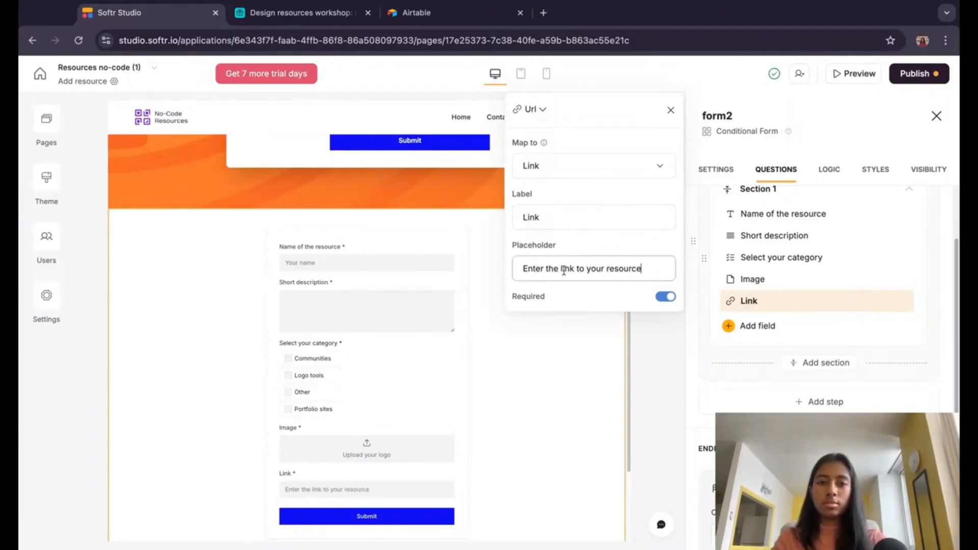
Step: Shorten the placeholder of the Link question to "Link to your resource"
drag(563, 271, 520, 269)
key(BackSpace)
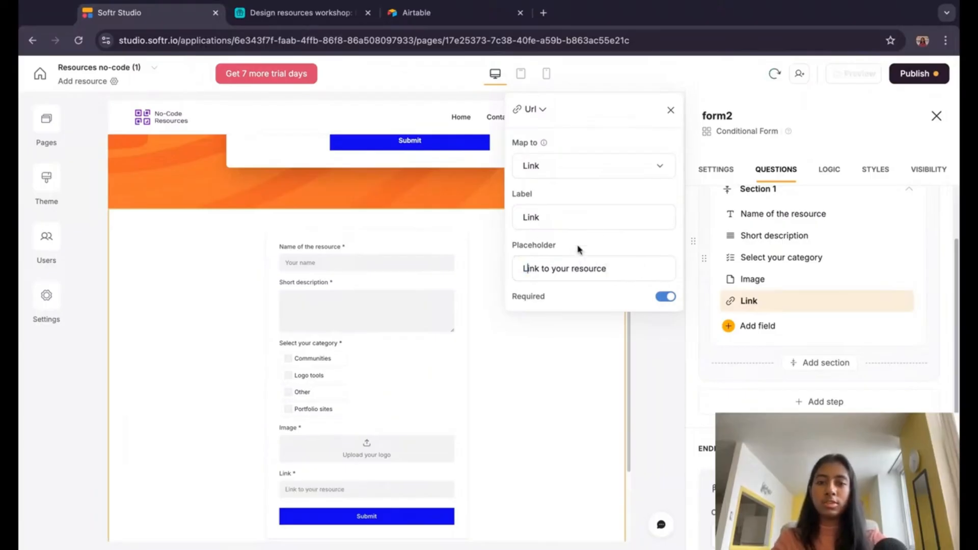
text(L)
click(670, 110)
scroll(414, 457, down, 2)
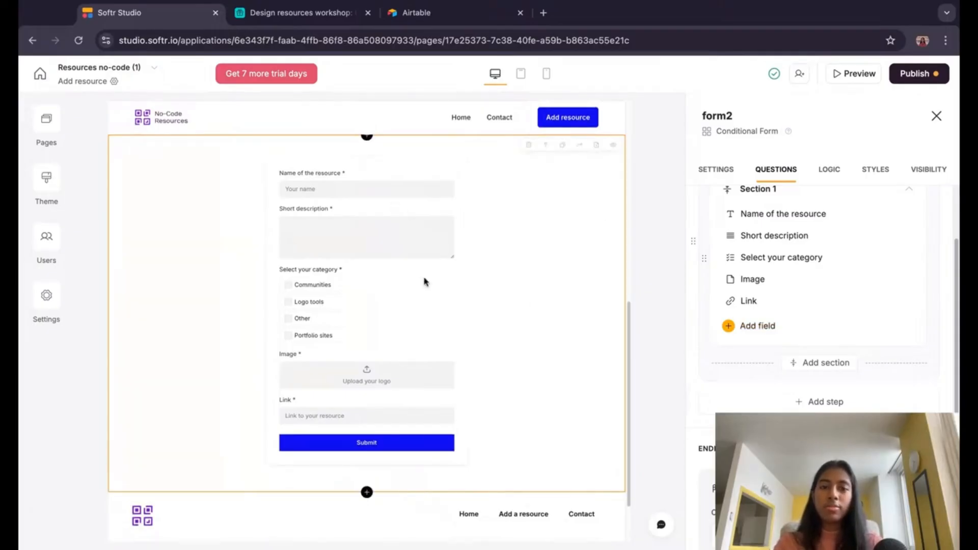
scroll(399, 275, up, 2)
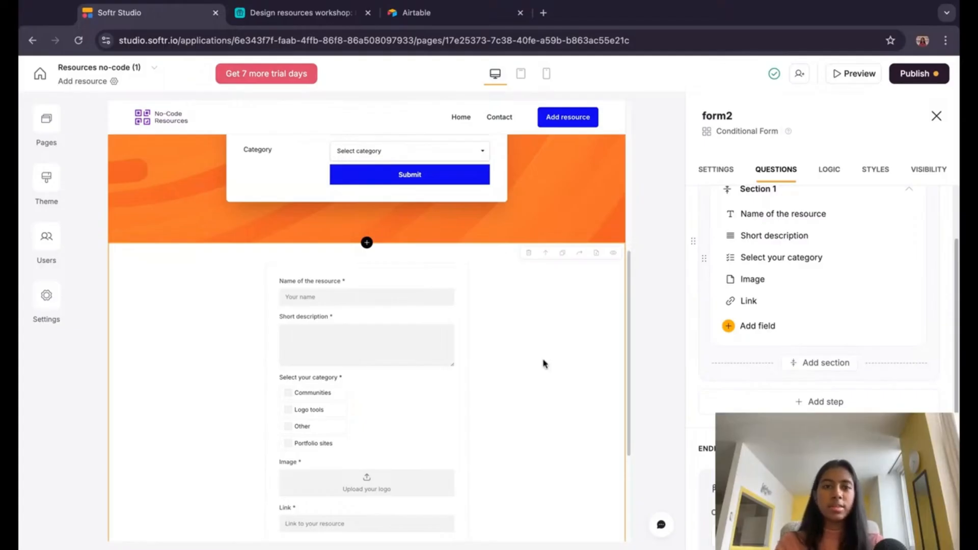
Step: Switch to Airtable and compare the Resources table, including its Approved column, with the Design submission workshop table
click(311, 14)
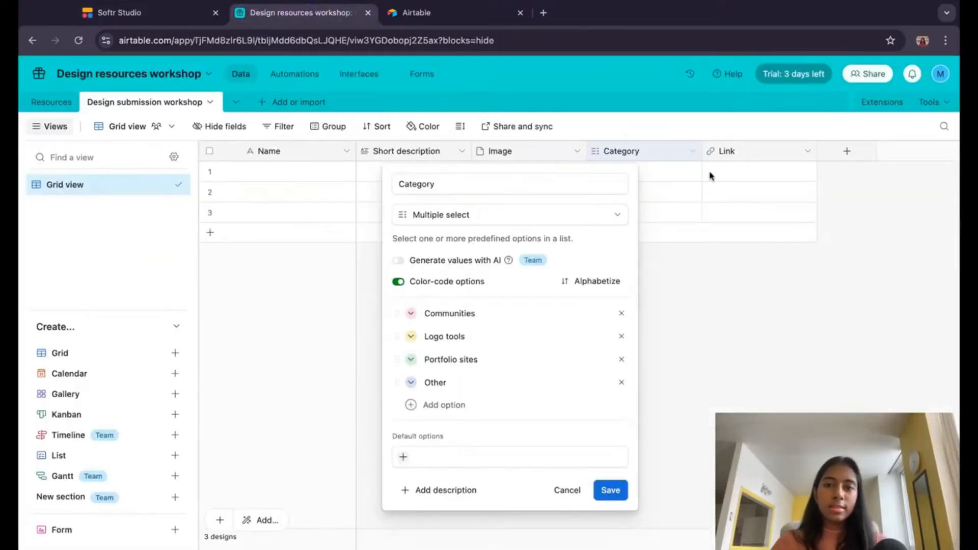
click(801, 295)
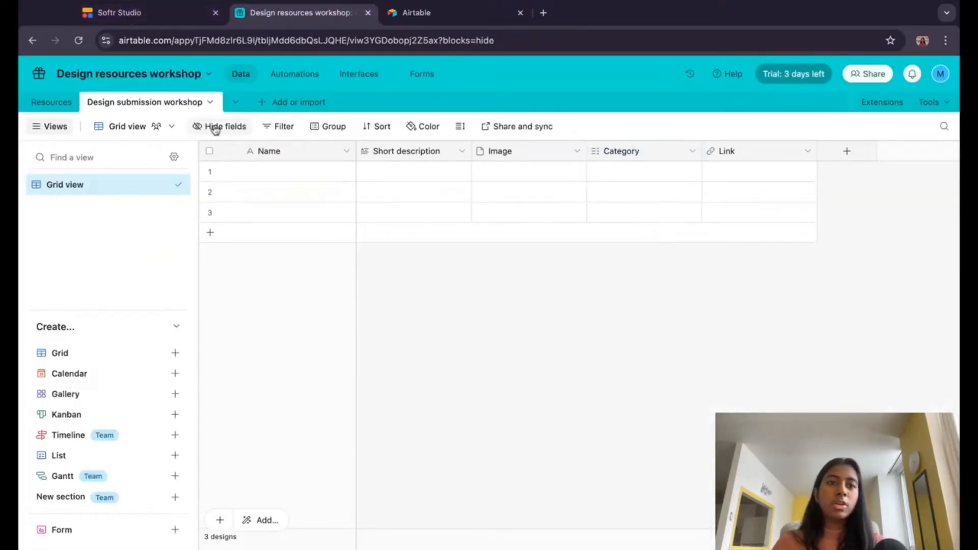
click(51, 101)
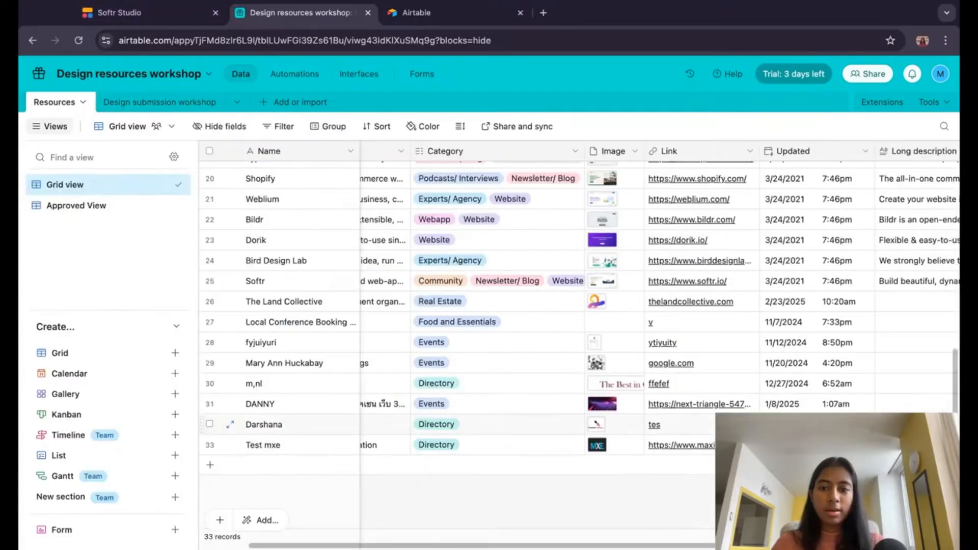
scroll(784, 395, right, 5)
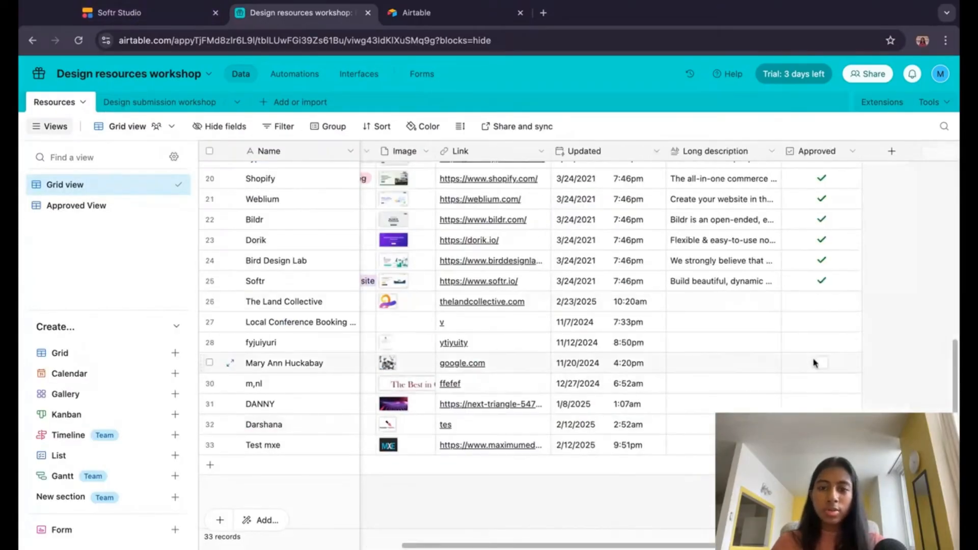
scroll(805, 354, left, 4)
scroll(804, 354, left, 2)
click(416, 12)
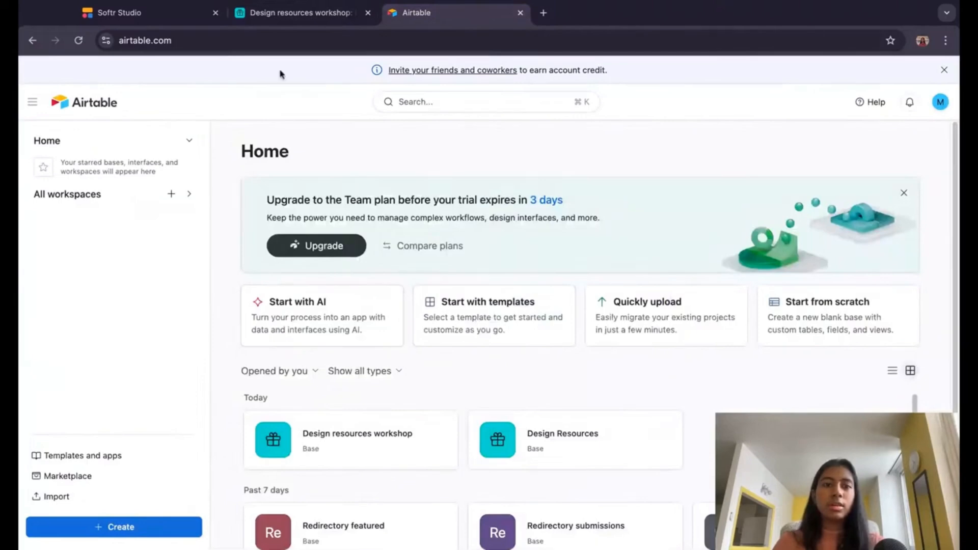
click(152, 18)
click(300, 12)
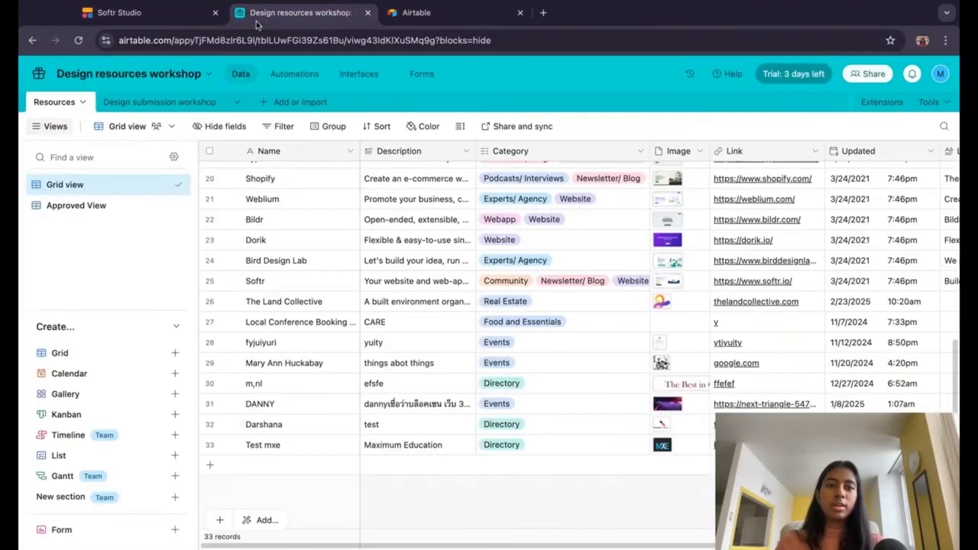
click(150, 104)
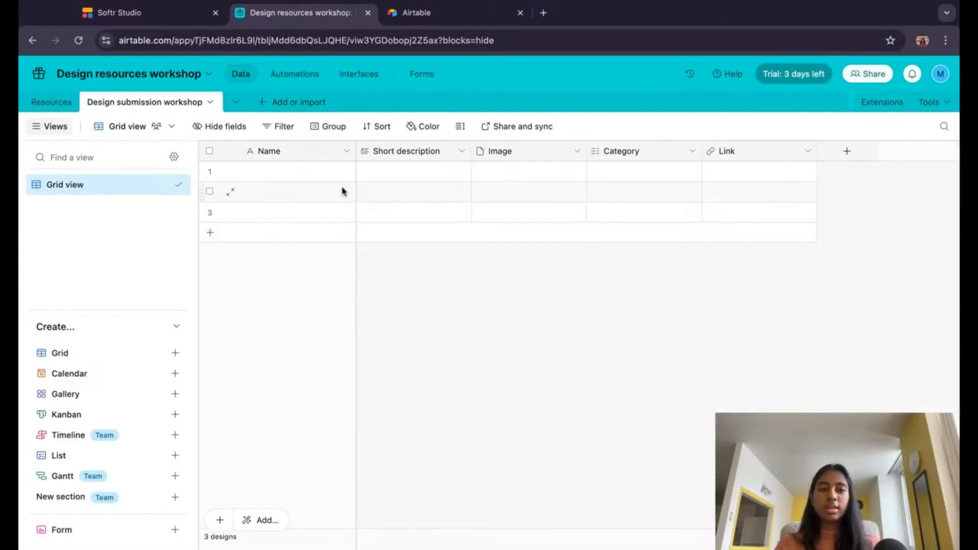
Step: Return to Softr Studio and delete the legacy "Add a no-code resource" form block from the page
click(128, 15)
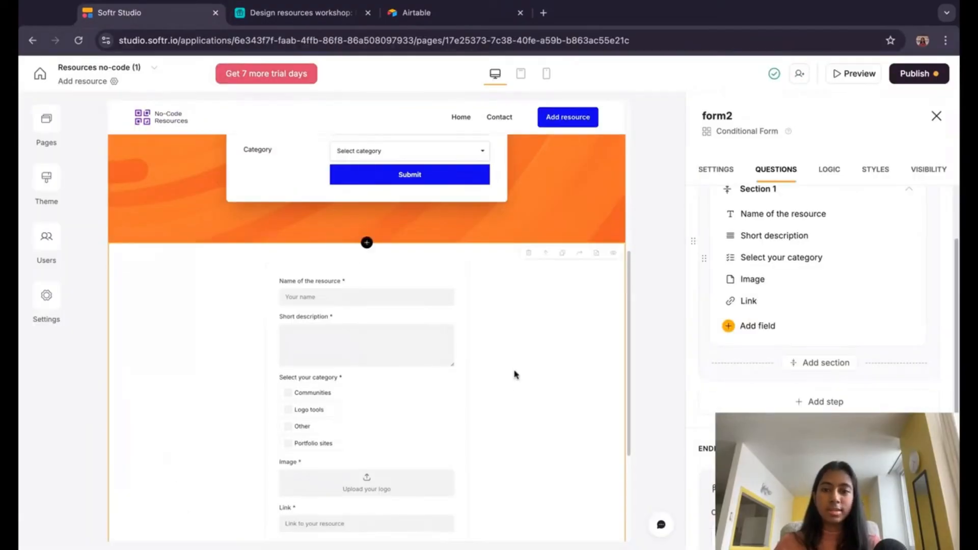
scroll(487, 417, up, 6)
click(504, 227)
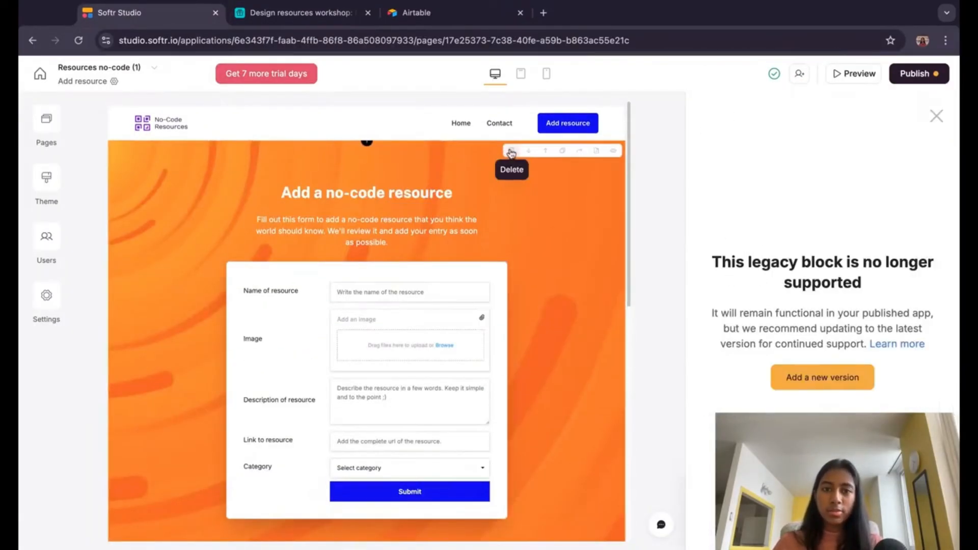
click(509, 151)
click(632, 341)
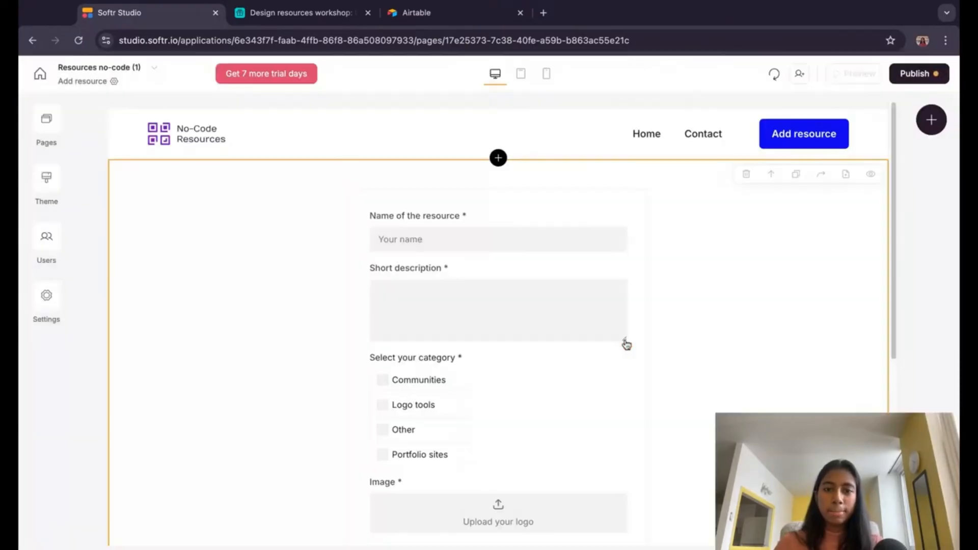
Step: Set the container roundness of the remaining conditional form to the medium option in its styles
click(600, 277)
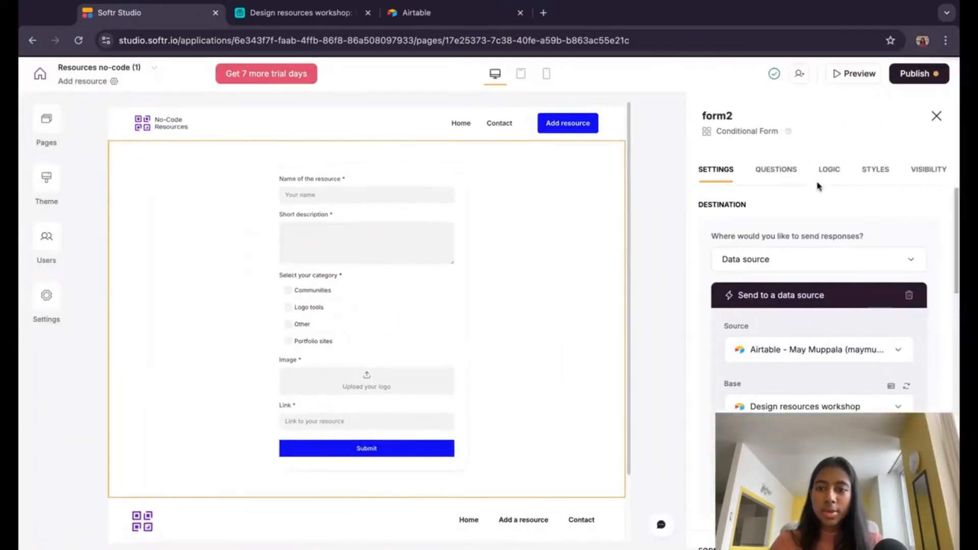
double_click(781, 175)
click(777, 173)
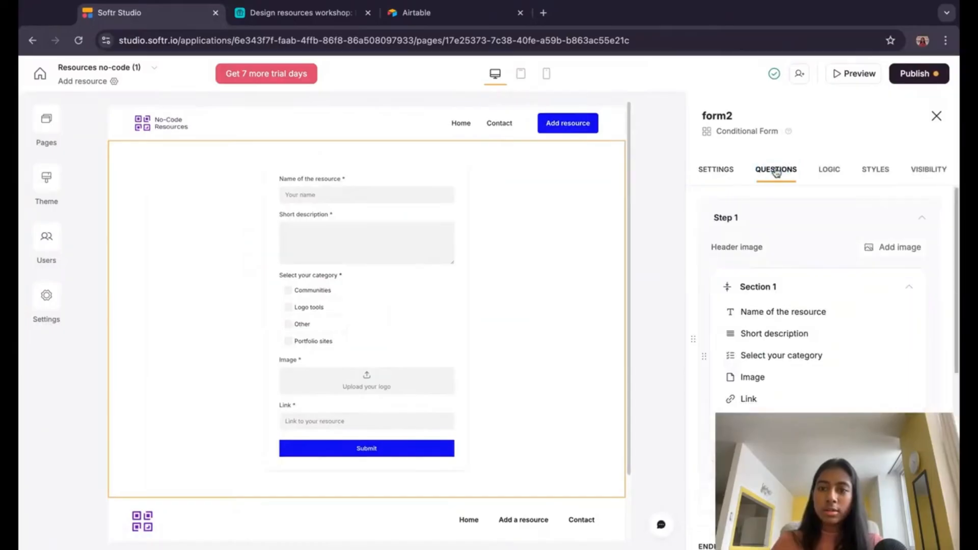
click(822, 170)
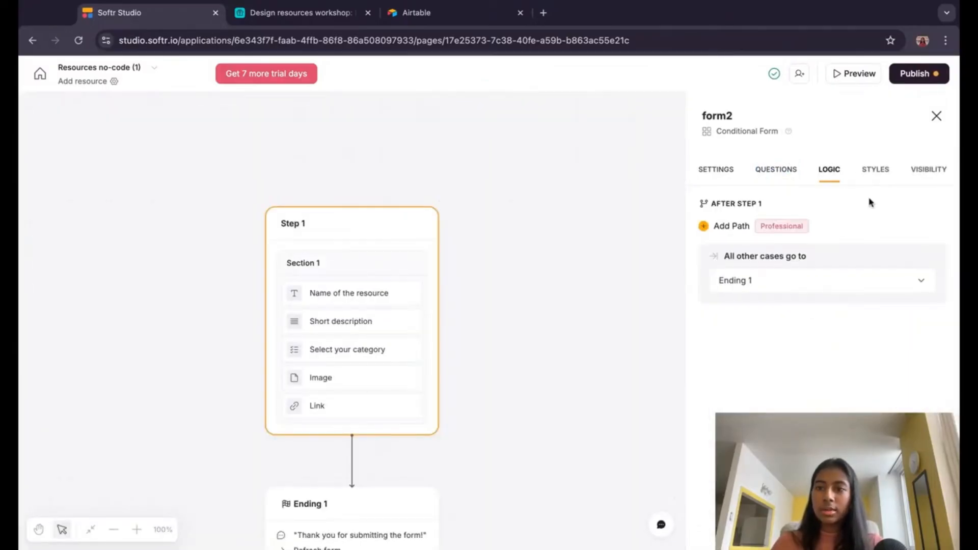
click(878, 175)
scroll(847, 316, down, 1)
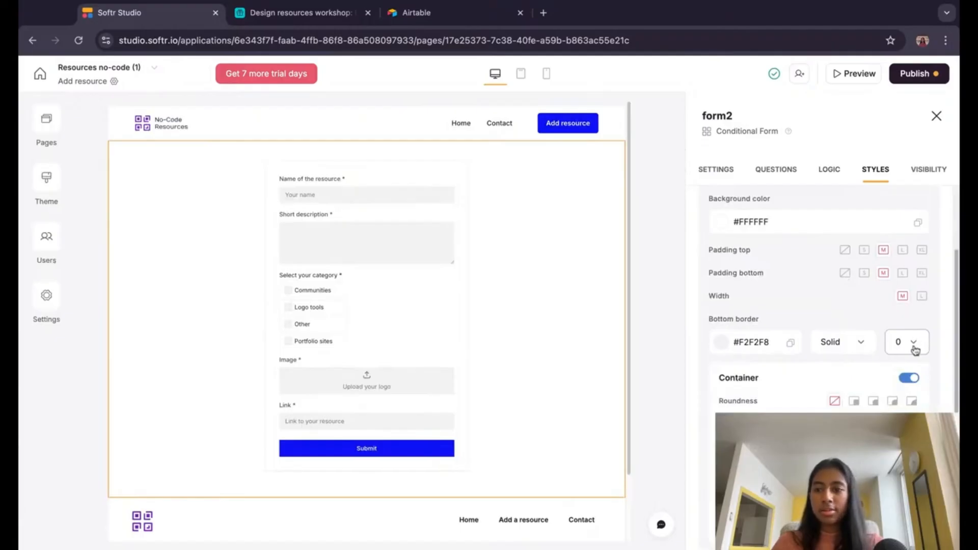
scroll(927, 342, down, 4)
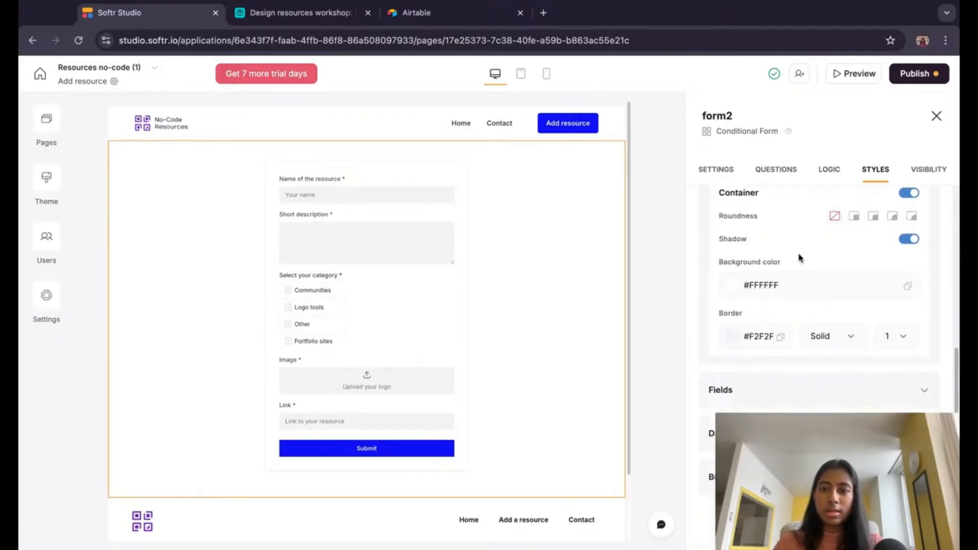
scroll(902, 262, up, 2)
click(872, 336)
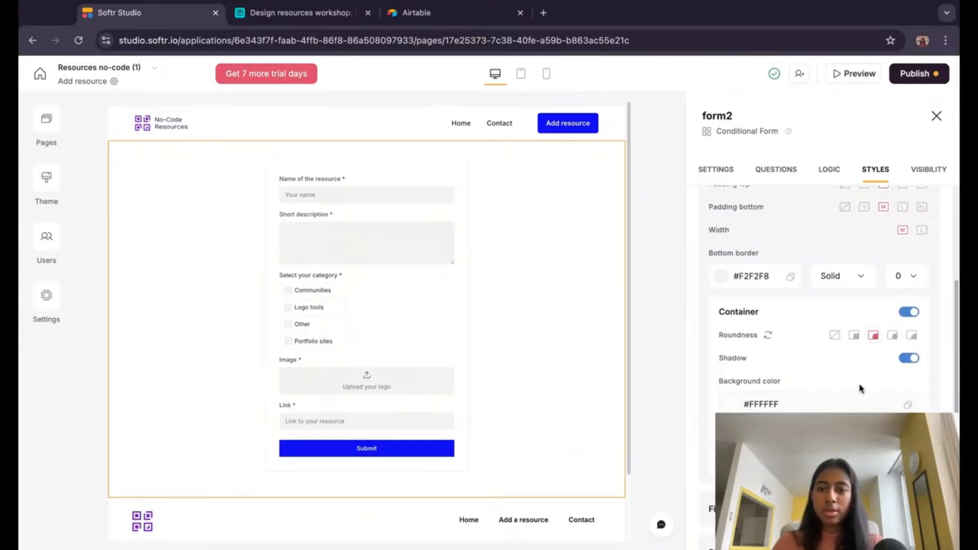
Step: Give the form container a bright blue solid border with a width of 2
scroll(860, 389, down, 3)
click(754, 335)
double_click(759, 335)
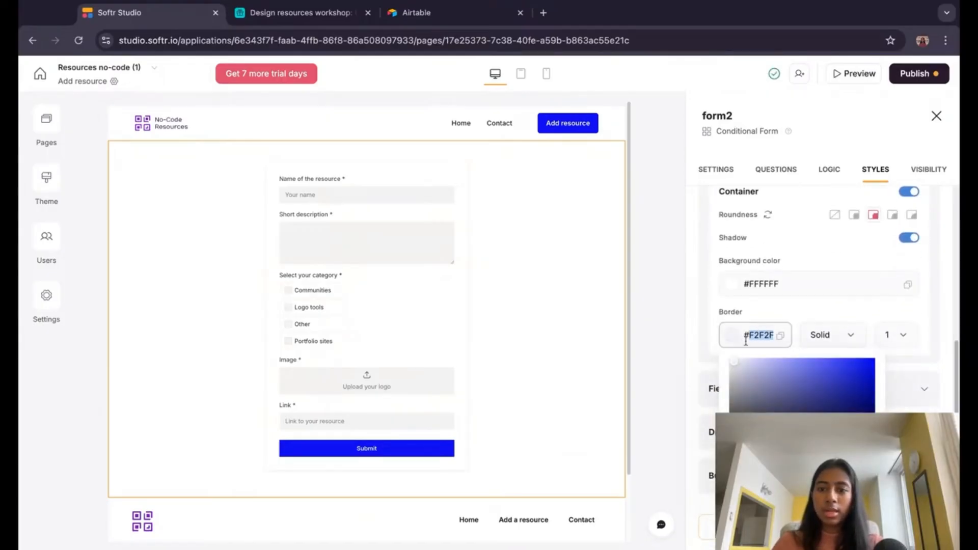
click(735, 339)
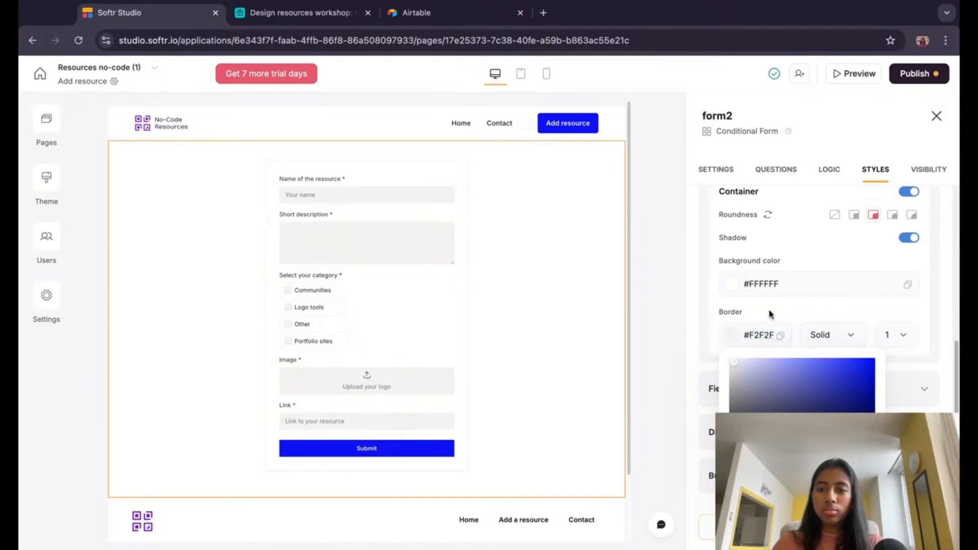
click(769, 314)
click(757, 335)
click(733, 336)
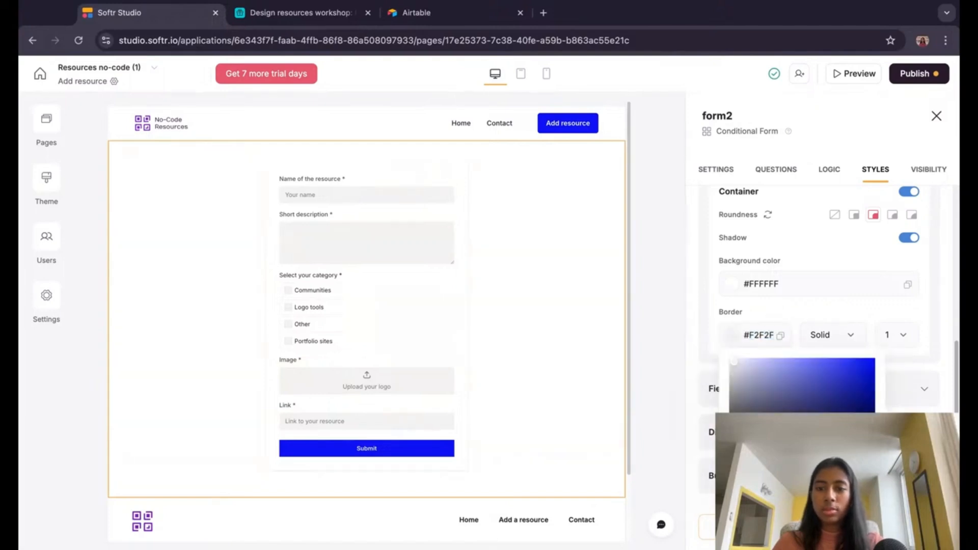
click(873, 362)
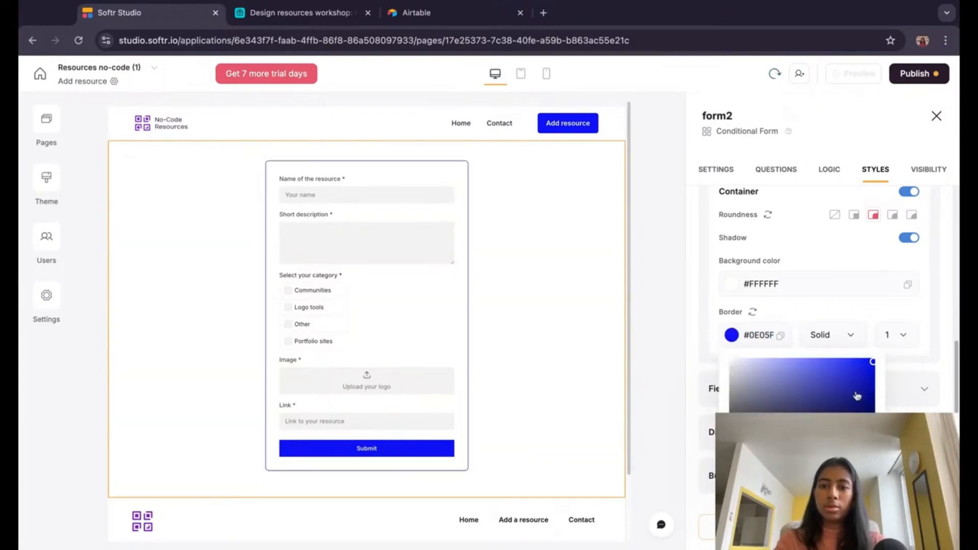
click(913, 333)
click(896, 377)
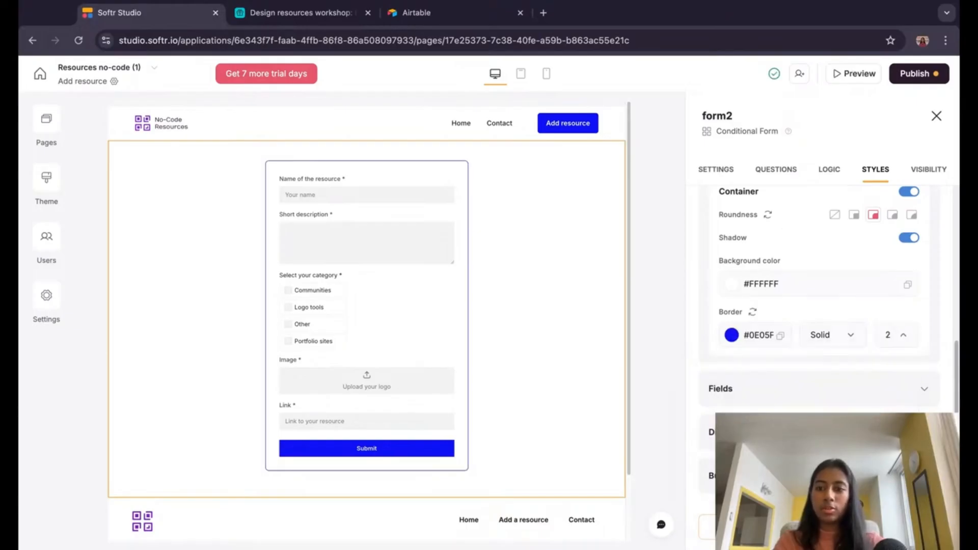
Step: Set the background color of the form's fields to #FFFFFF
scroll(774, 357, down, 1)
click(776, 347)
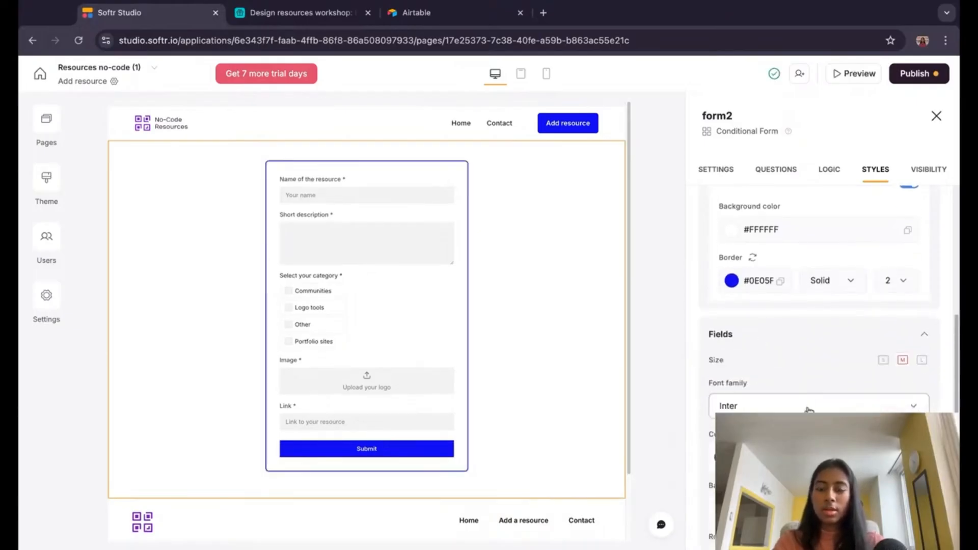
scroll(785, 338, down, 1)
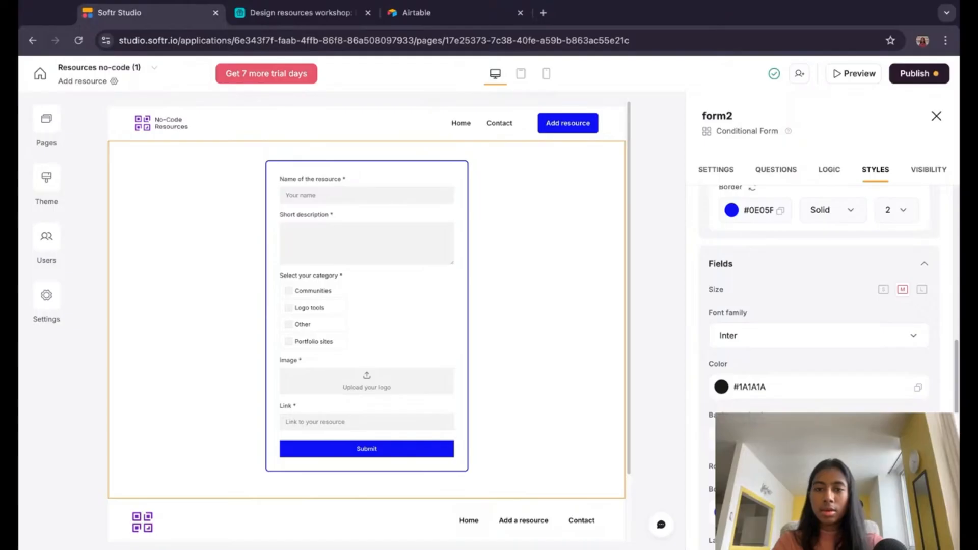
click(734, 438)
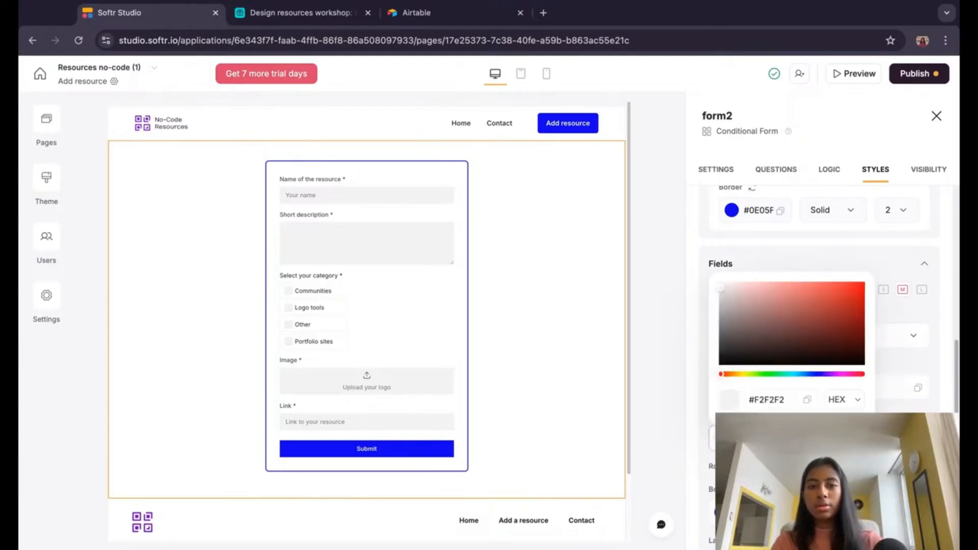
text(#FFFFFF)
Step: Set the border width of the form's fields to 1 and their roundness to the medium option
scroll(734, 438, down, 3)
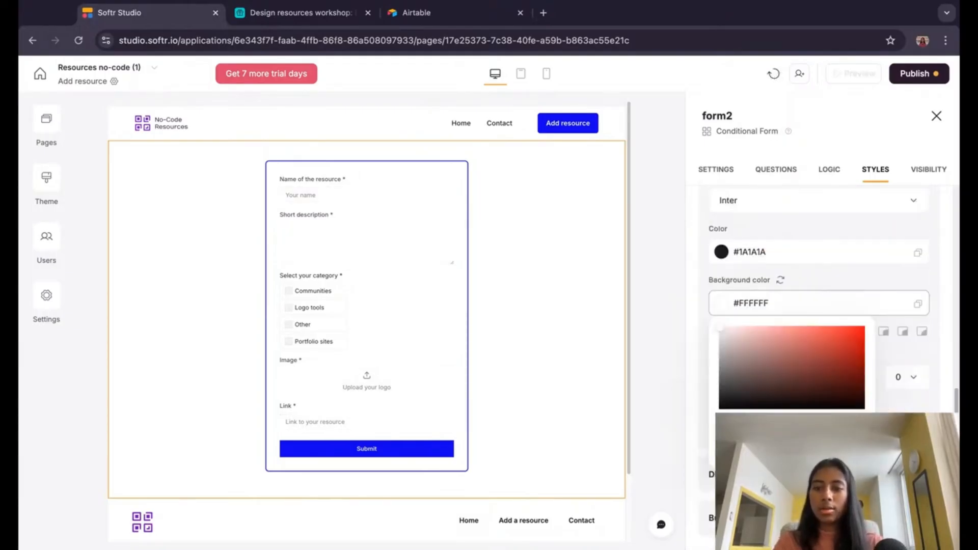
click(905, 377)
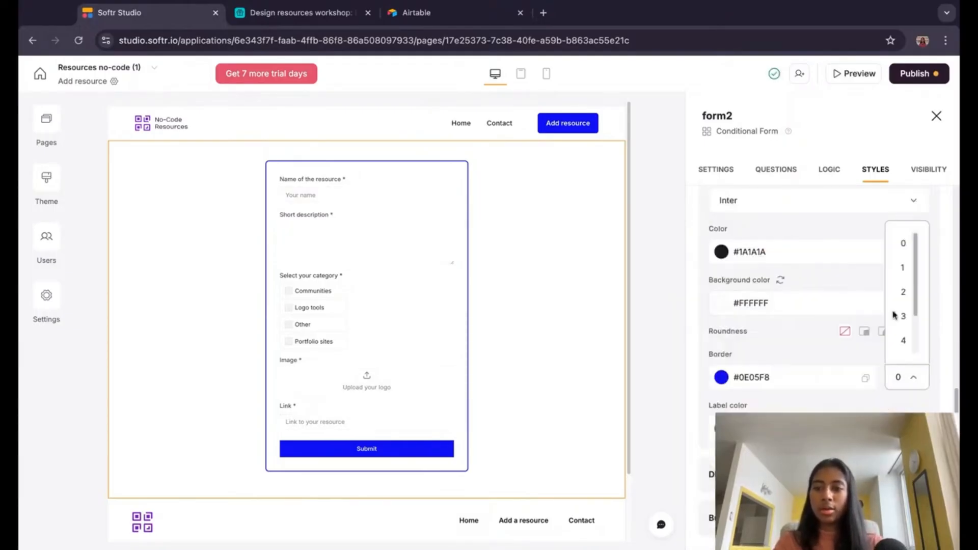
click(904, 270)
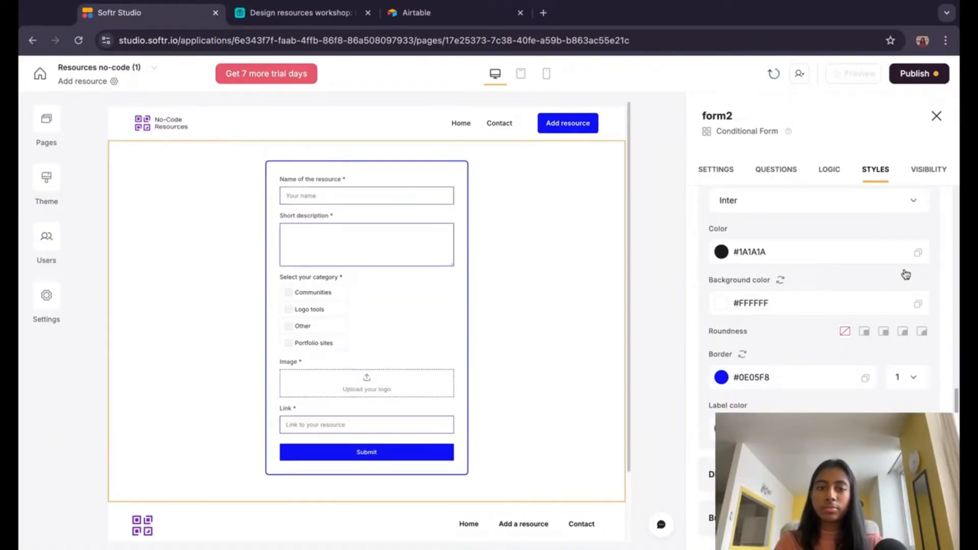
click(883, 331)
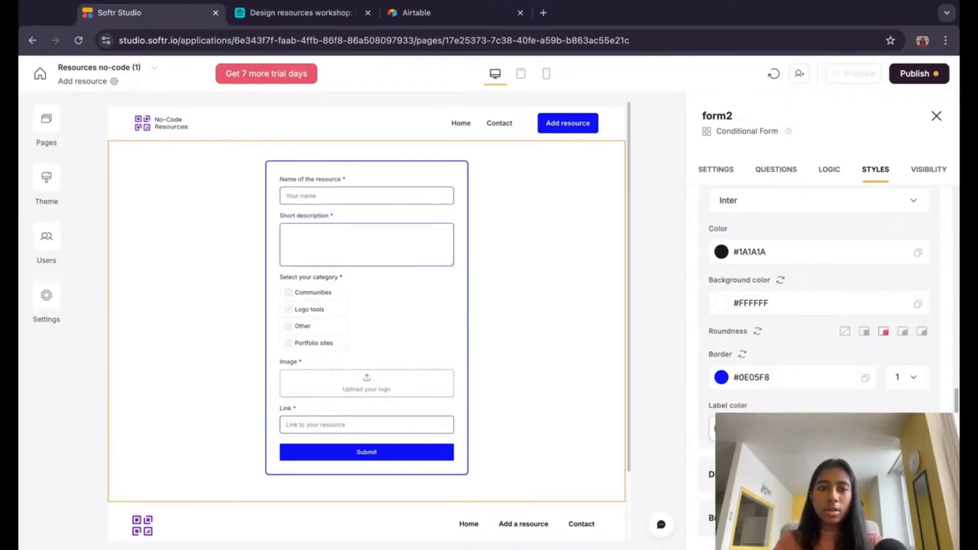
Step: Set the label color of the form's fields to #1A1A1A
scroll(787, 405, down, 2)
double_click(760, 369)
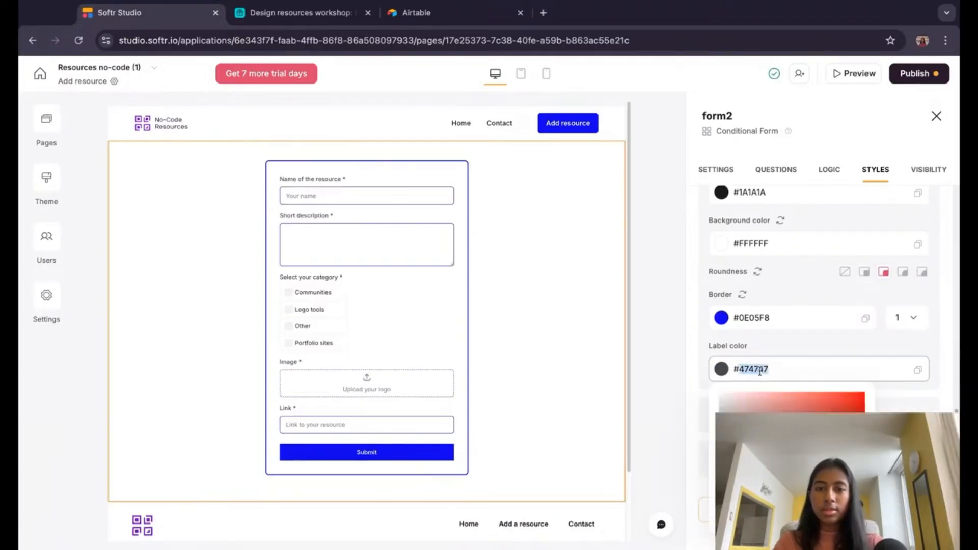
text(1a1a1a)
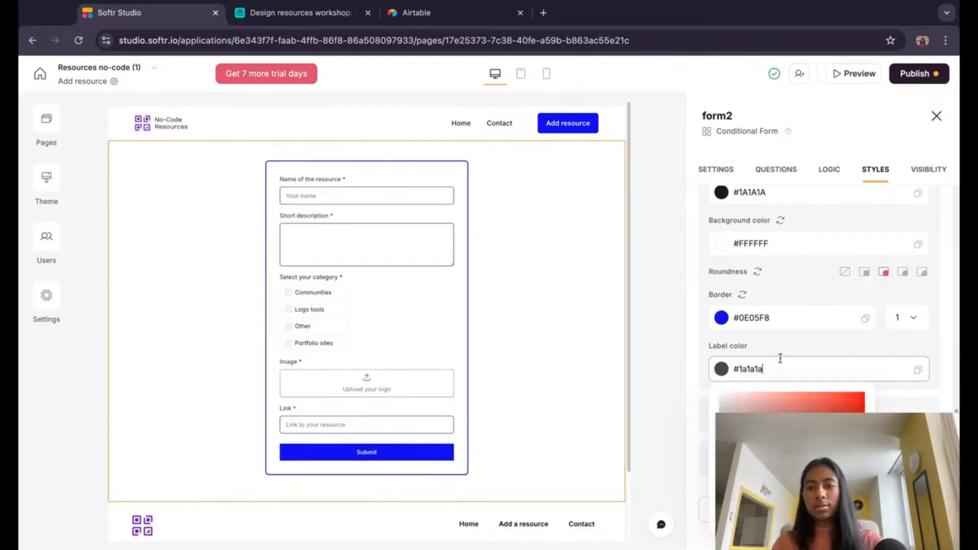
click(822, 343)
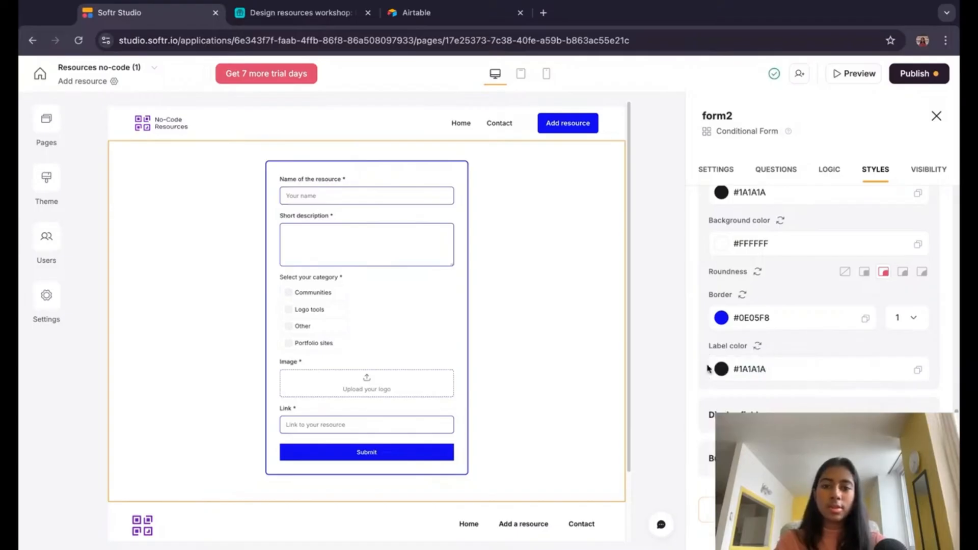
scroll(821, 367, down, 6)
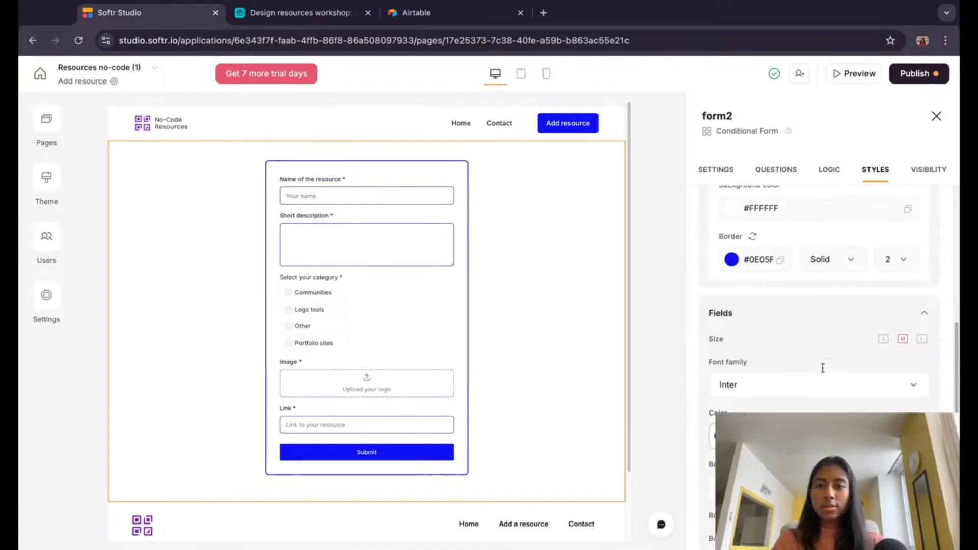
Step: Set the roundness of the form's buttons to the medium option
scroll(823, 367, up, 1)
scroll(823, 366, down, 2)
click(924, 259)
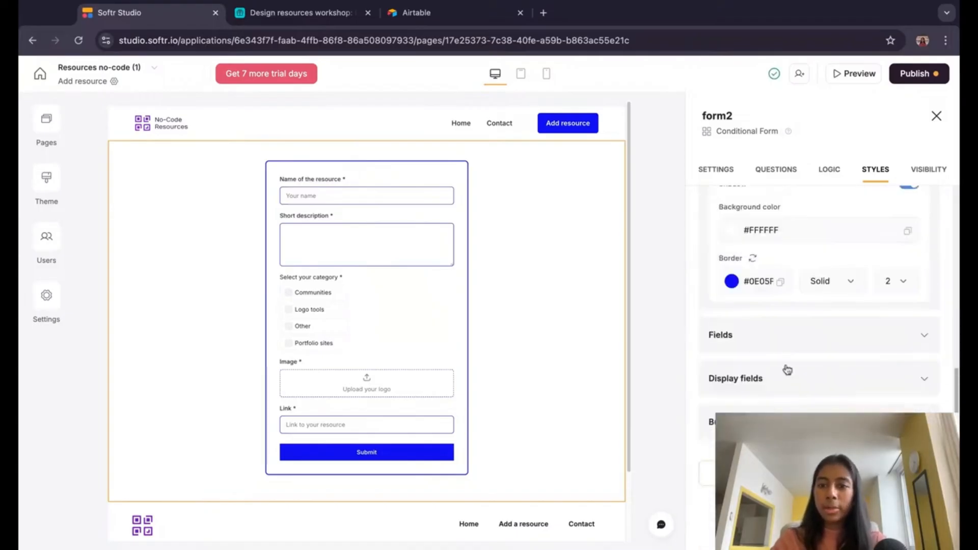
click(877, 379)
scroll(875, 377, down, 3)
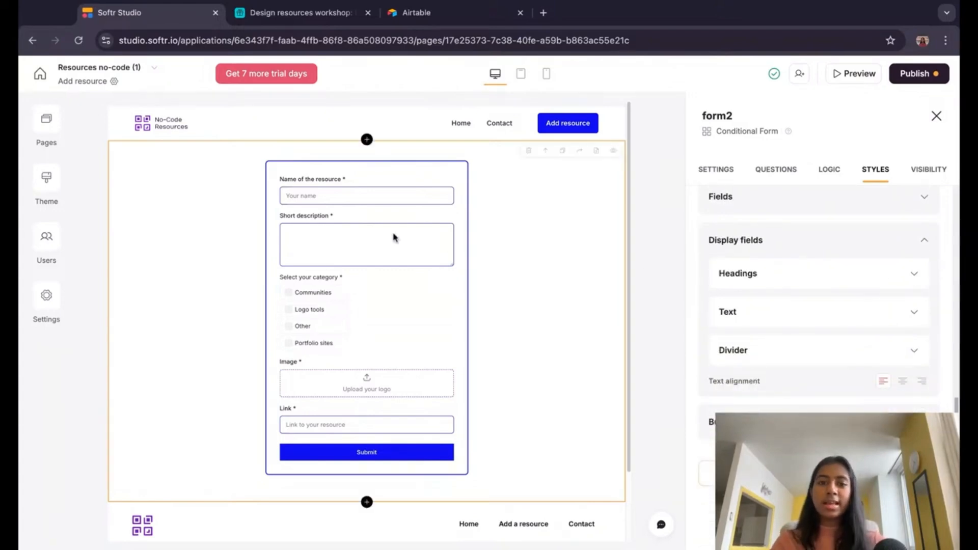
scroll(911, 245, up, 3)
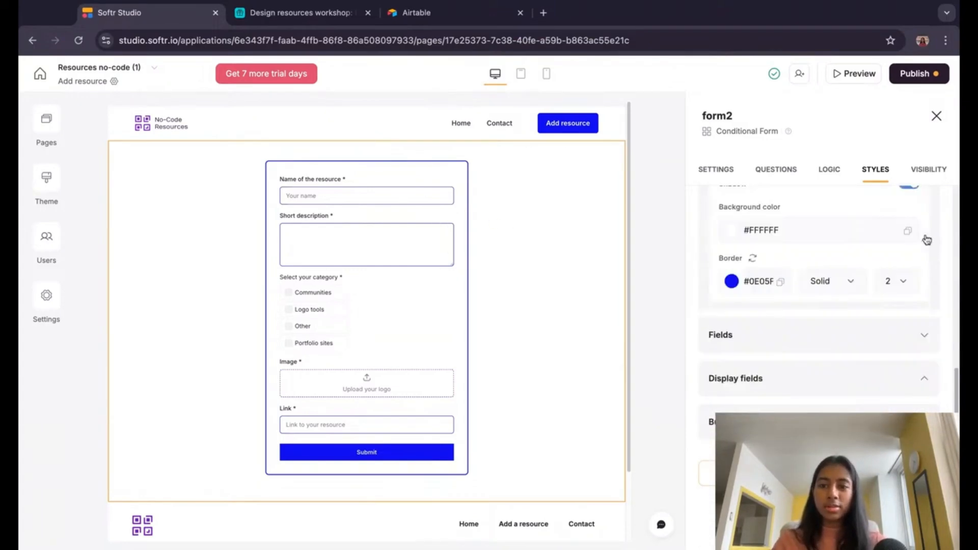
scroll(777, 395, down, 5)
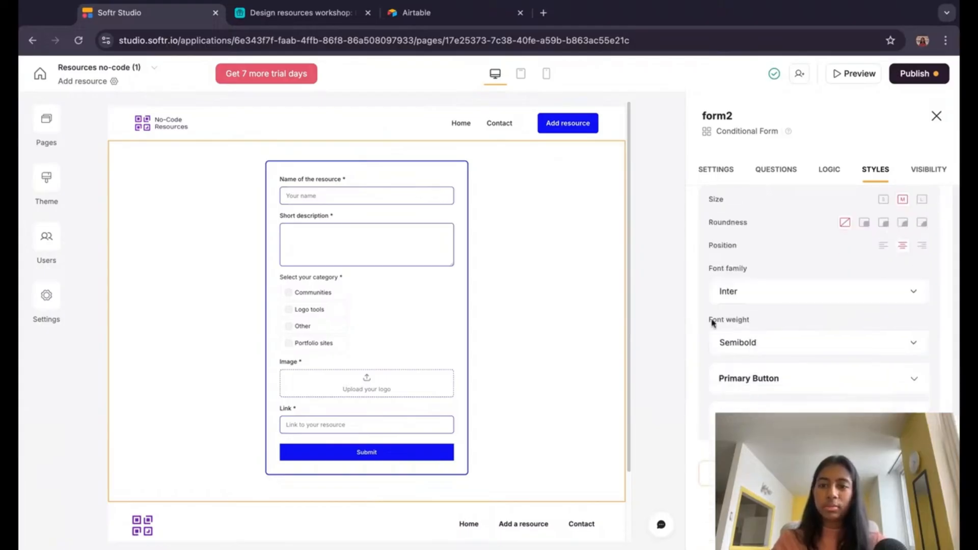
scroll(808, 343, up, 1)
click(884, 249)
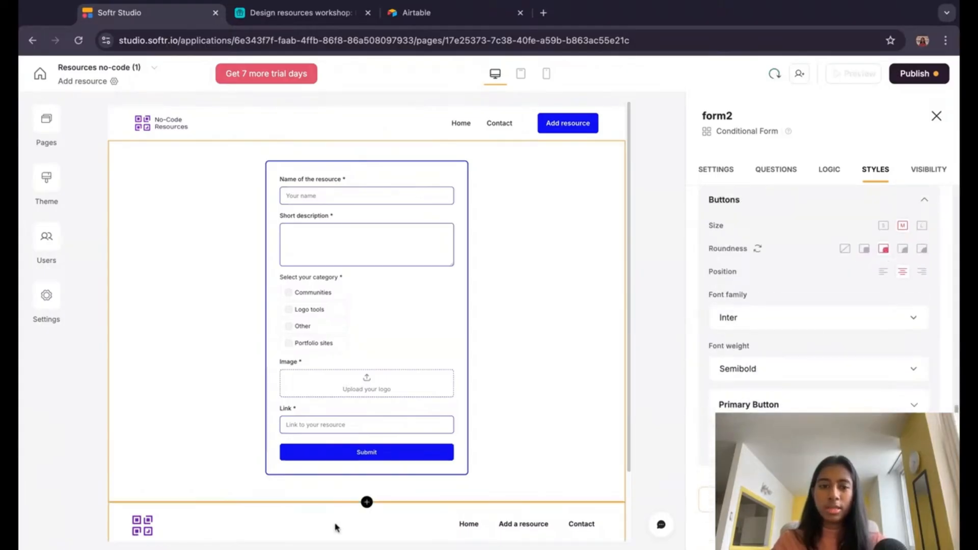
scroll(869, 325, up, 1)
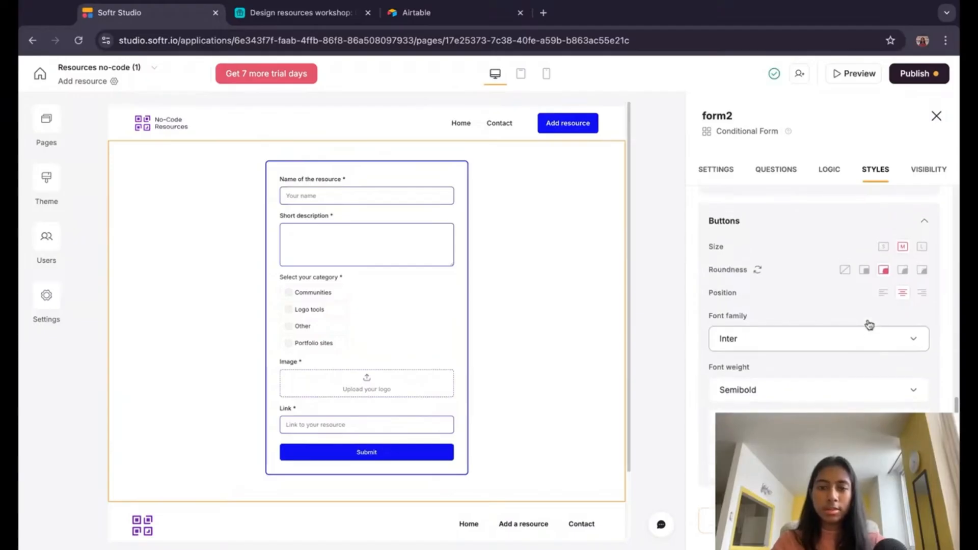
scroll(869, 325, down, 1)
scroll(815, 345, up, 4)
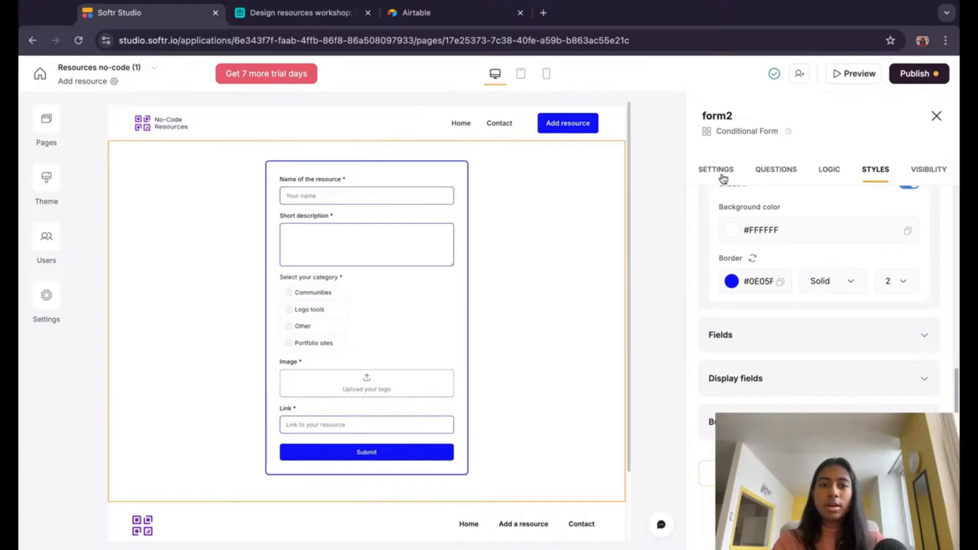
scroll(371, 255, down, 3)
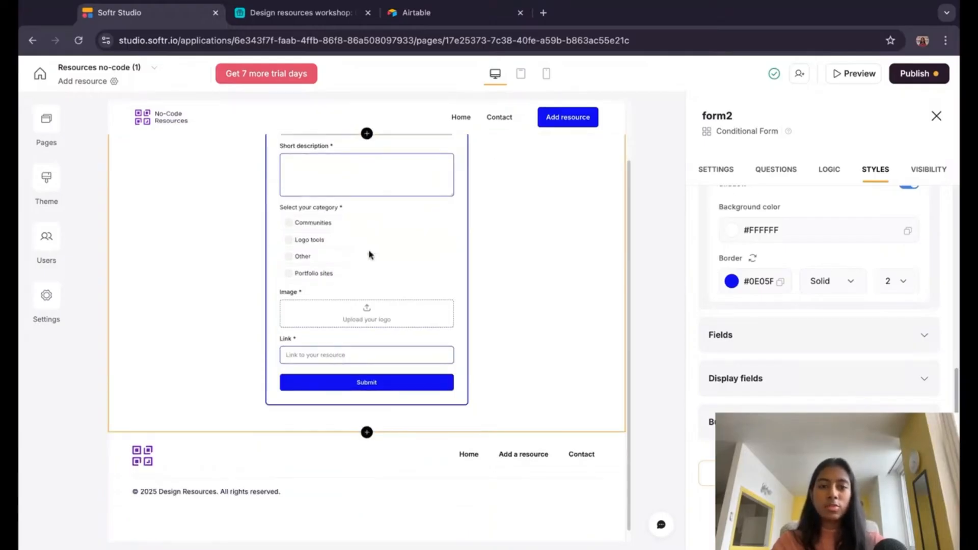
scroll(535, 300, up, 3)
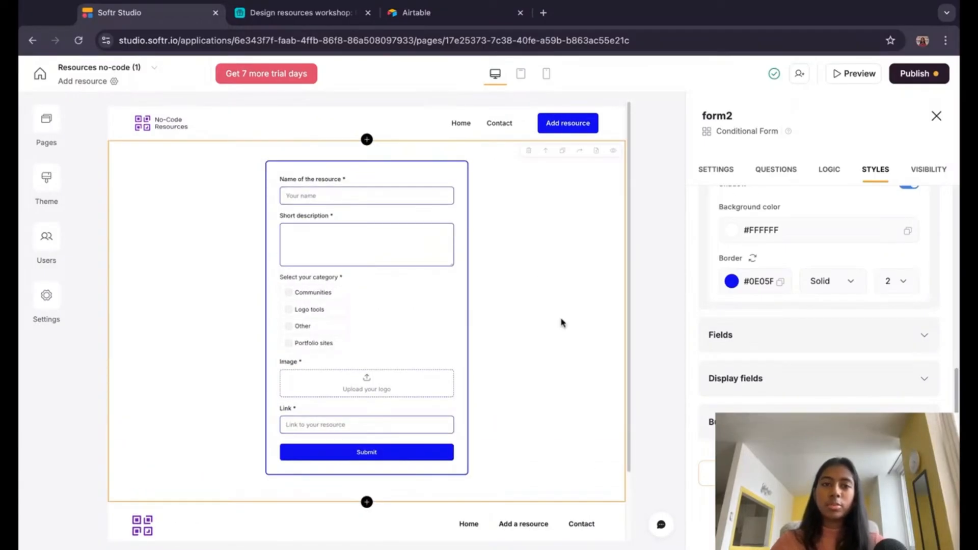
Step: Add a "Hero with call to action" block between the page header and the form
click(367, 139)
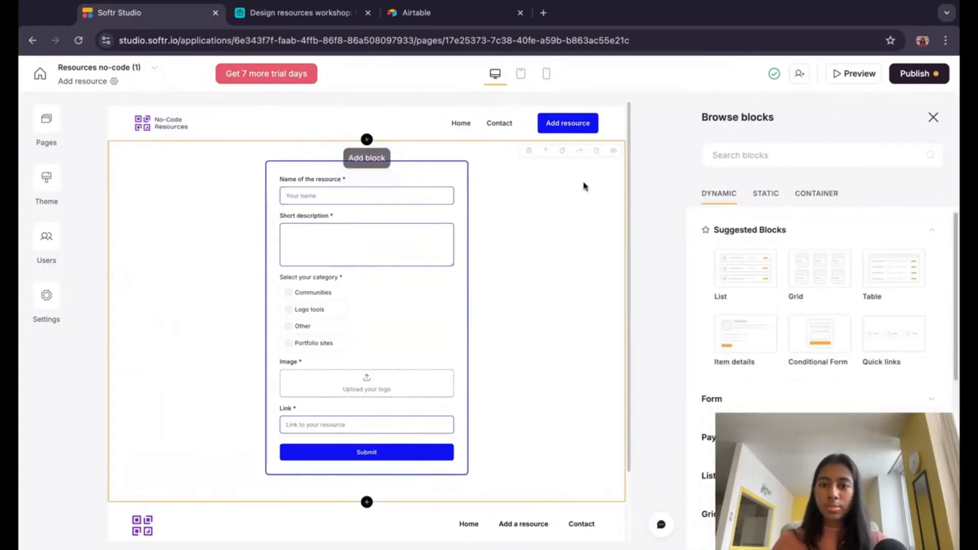
scroll(815, 265, down, 4)
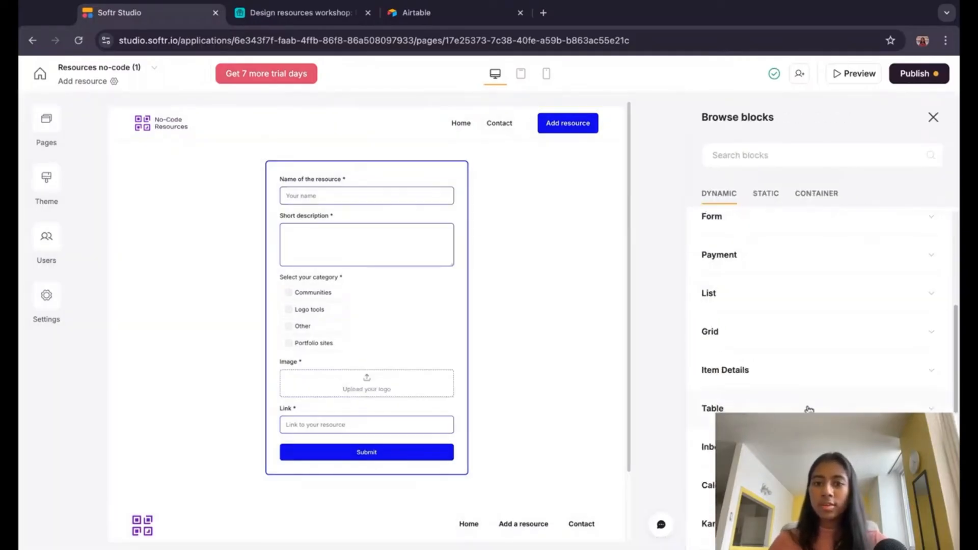
scroll(809, 409, down, 4)
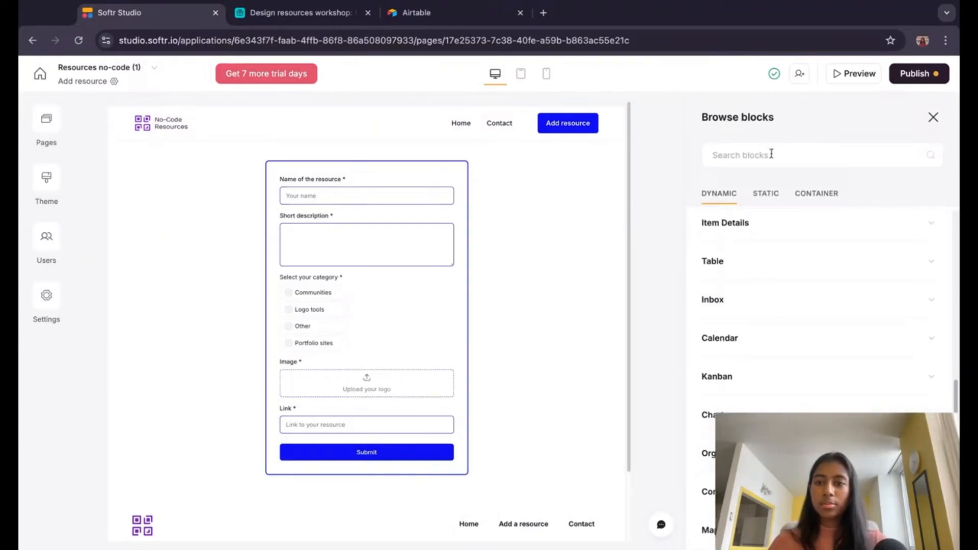
scroll(780, 342, up, 10)
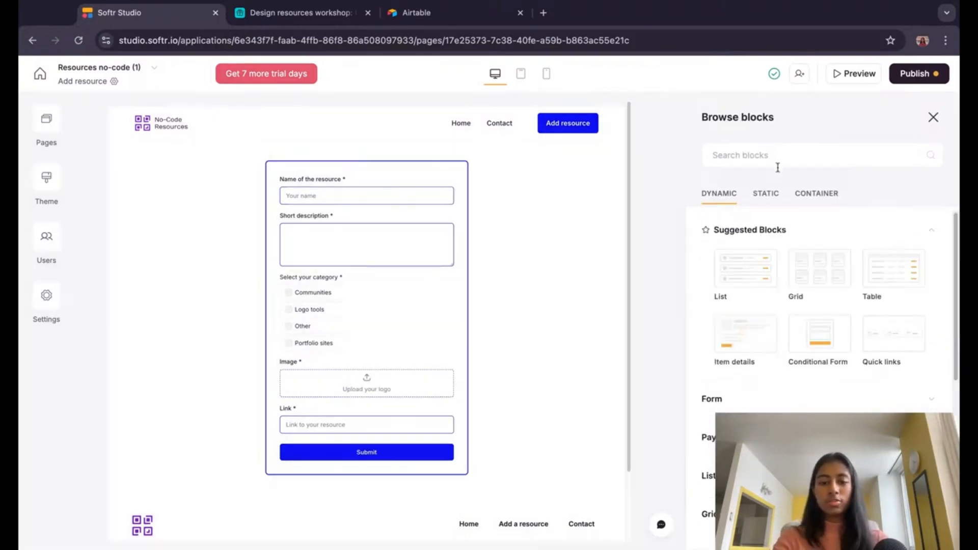
text(hger)
key(BackSpace)
key(BackSpace)
key(BackSpace)
text(ero)
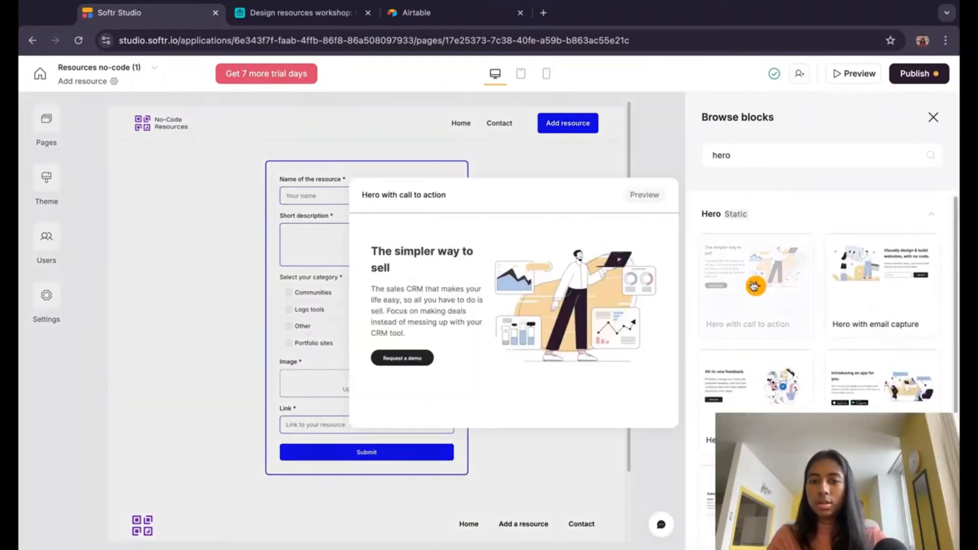
click(753, 283)
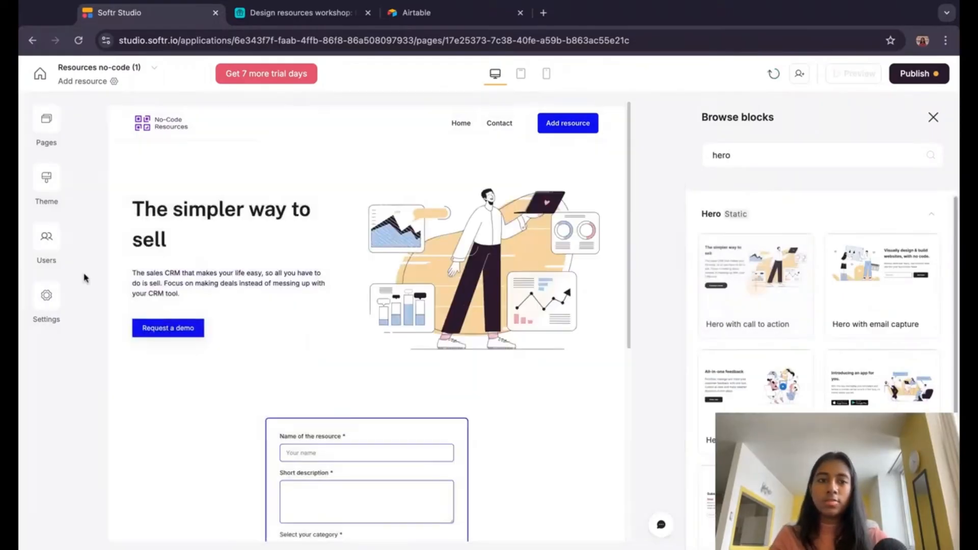
Step: Remove the default illustration from the hero block
scroll(892, 356, down, 2)
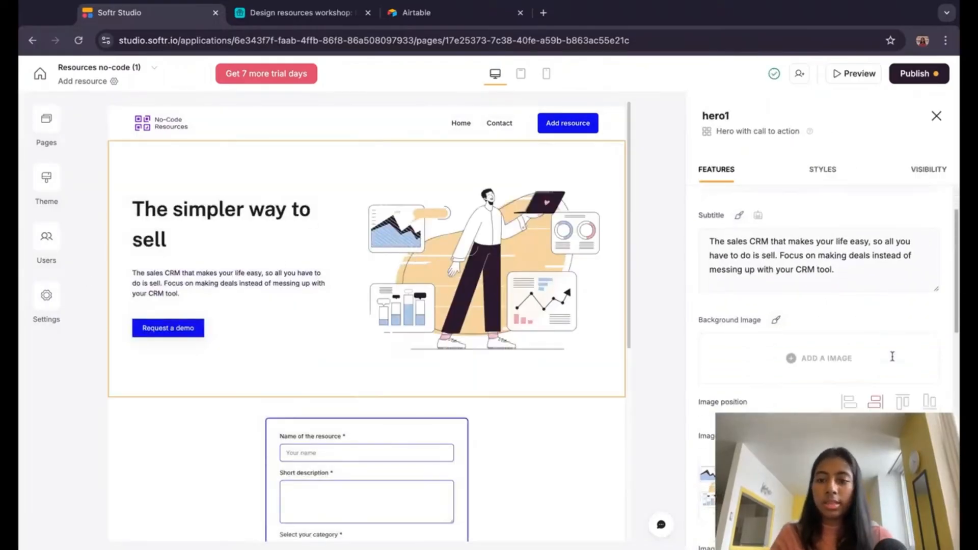
scroll(892, 357, down, 2)
click(768, 362)
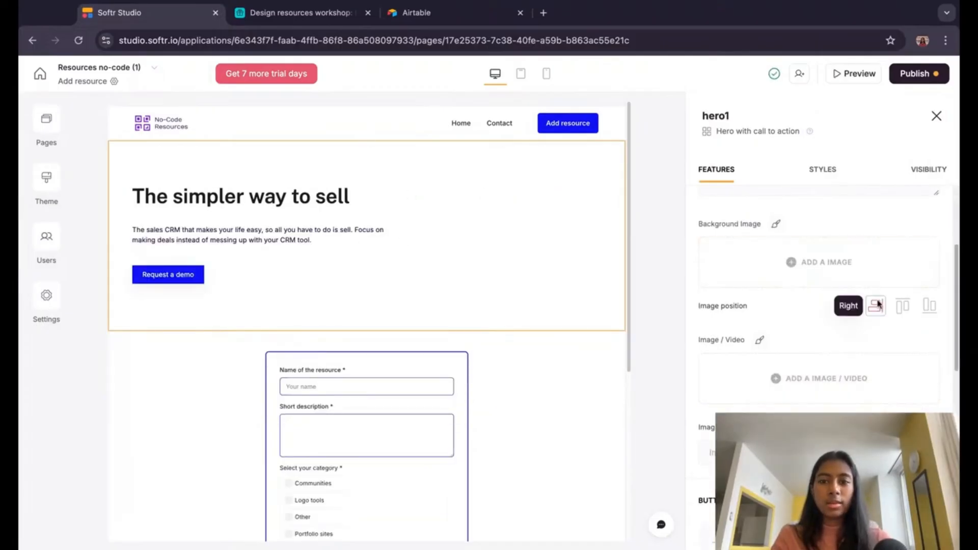
Step: Delete the hero's "Request a demo" button and set its image position to top so the text is centered
scroll(820, 306, up, 3)
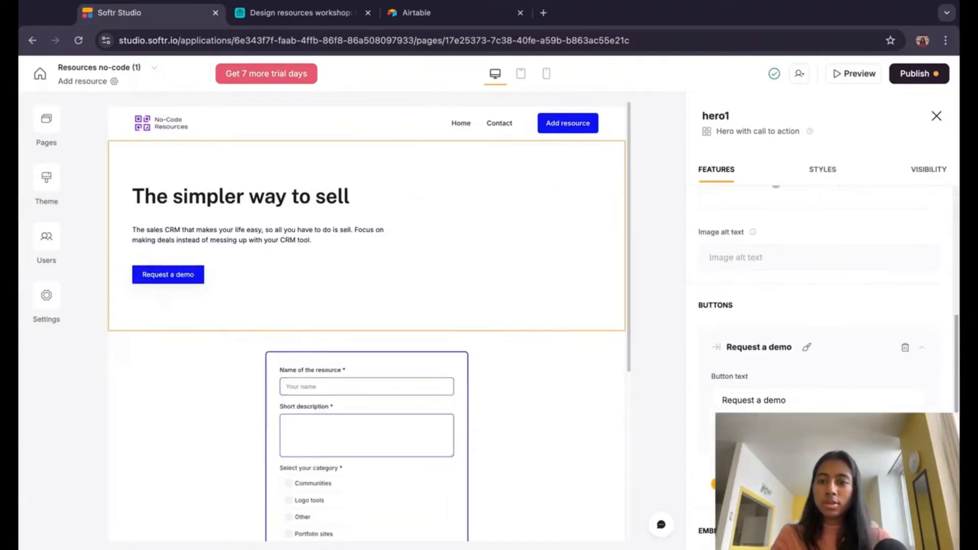
click(906, 347)
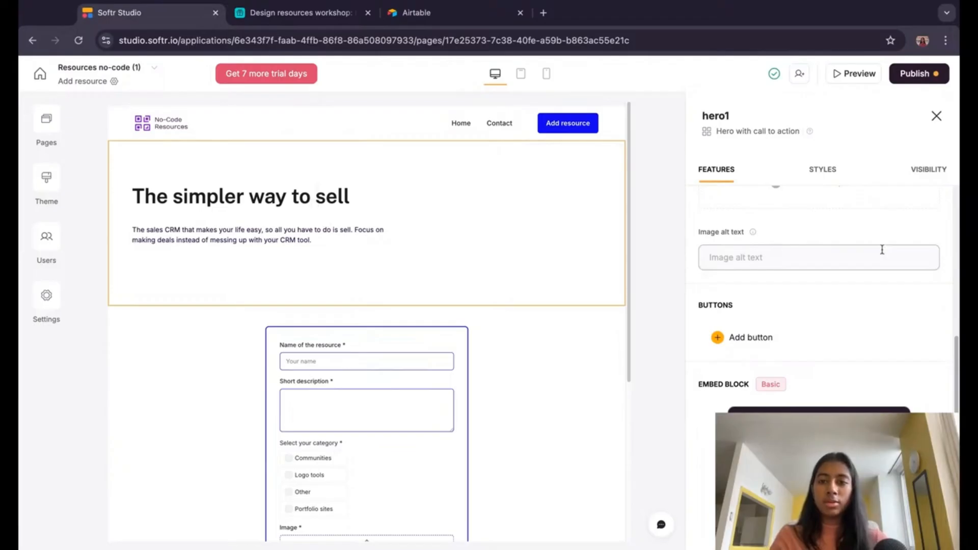
scroll(882, 249, up, 4)
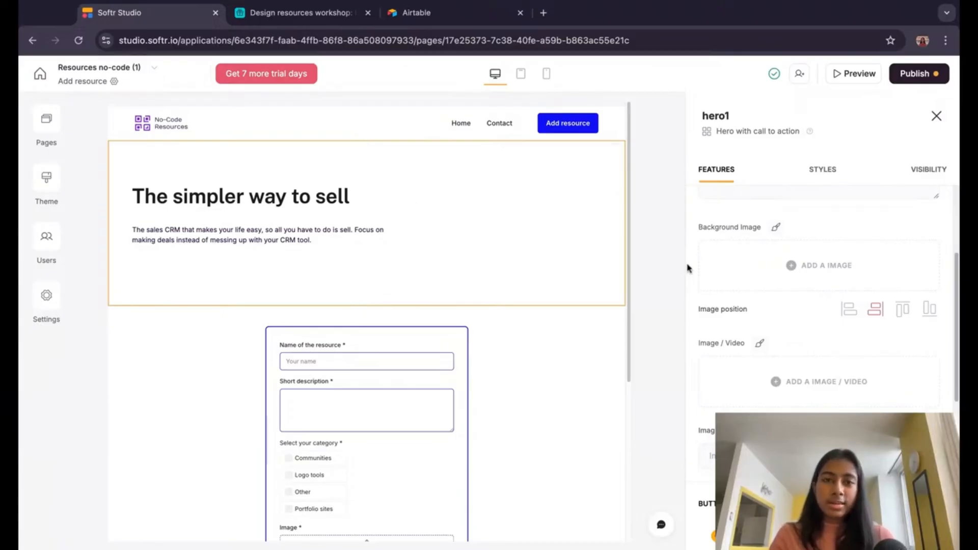
click(904, 312)
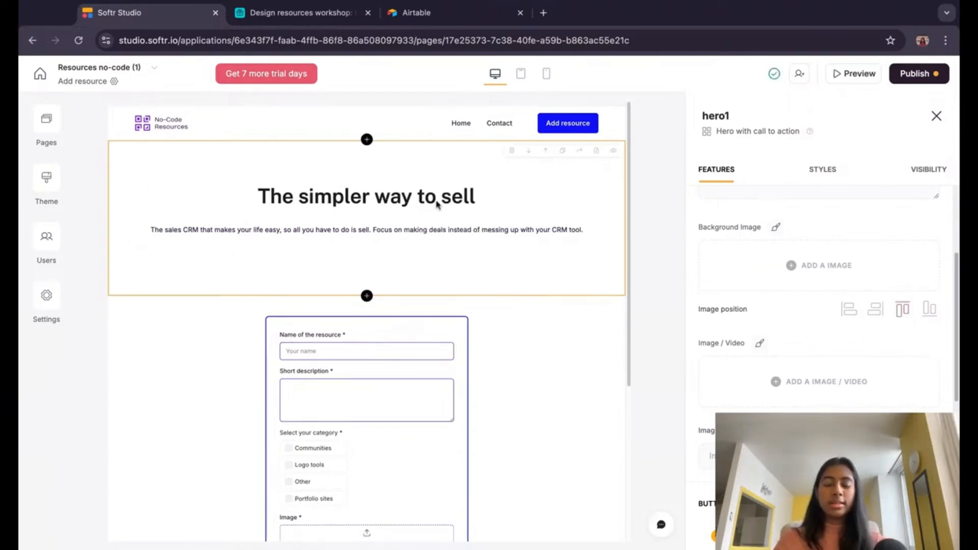
Step: Change the hero's title to "Submit your resource"
scroll(804, 299, down, 5)
scroll(803, 289, up, 5)
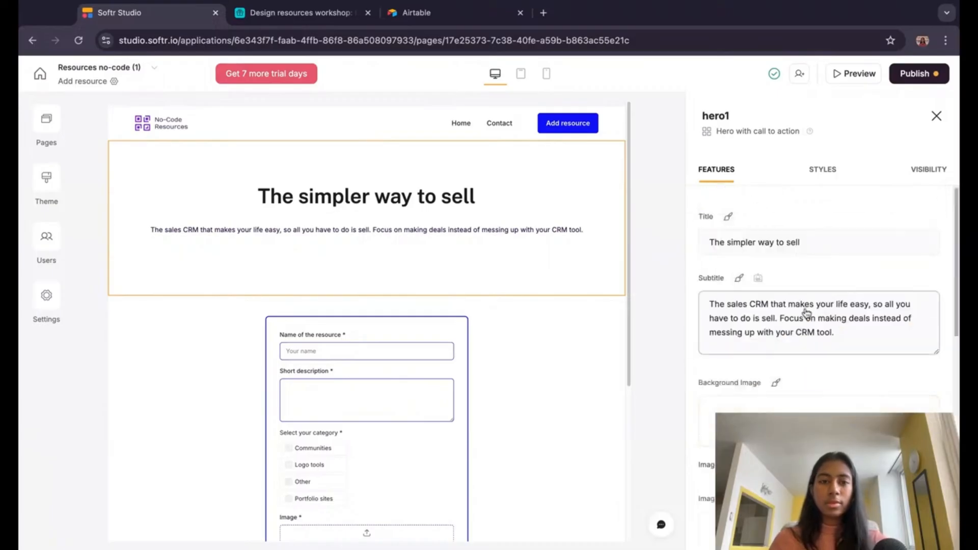
triple_click(767, 242)
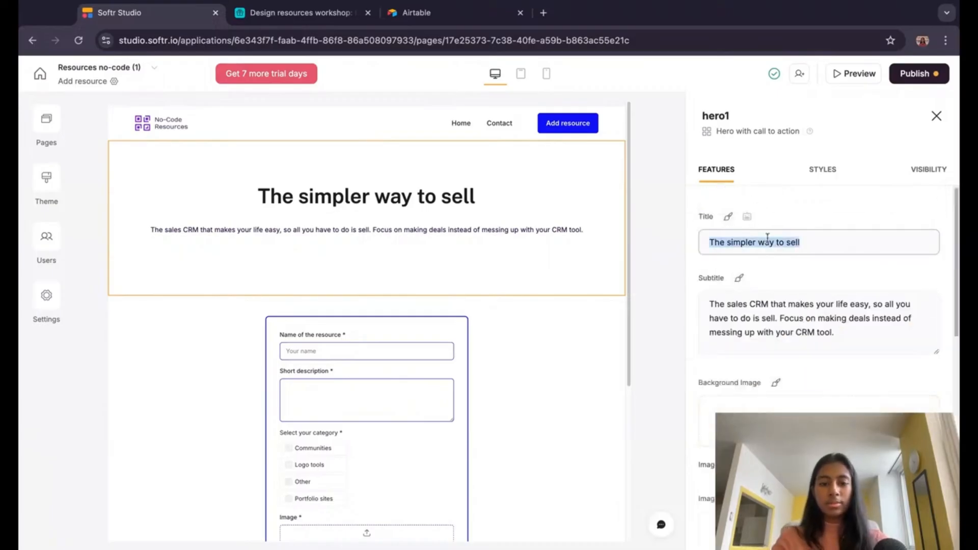
text(Submit your)
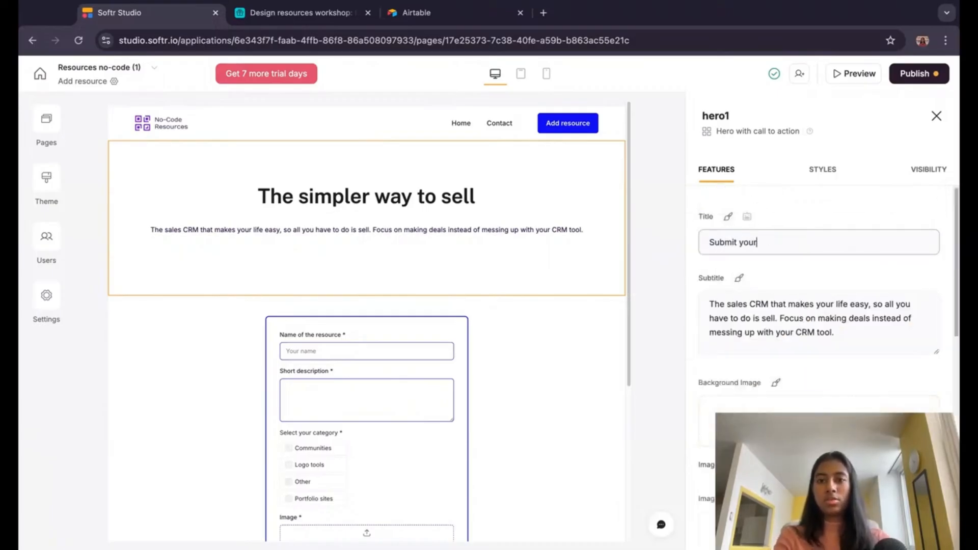
text( resource)
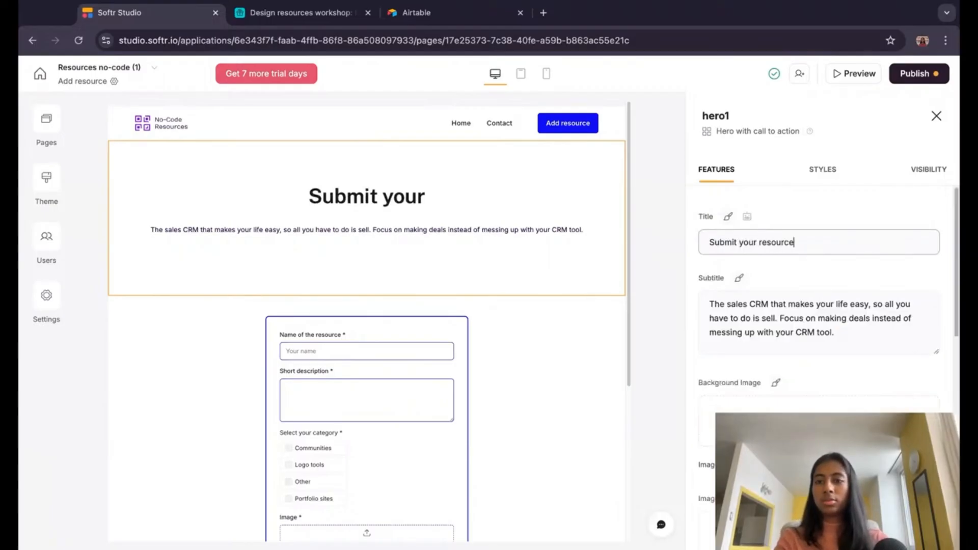
Step: Change the hero's subtitle to "Submit your resource using the form below and discover new ones on the home page"
click(803, 313)
triple_click(803, 313)
text(Submit your resou)
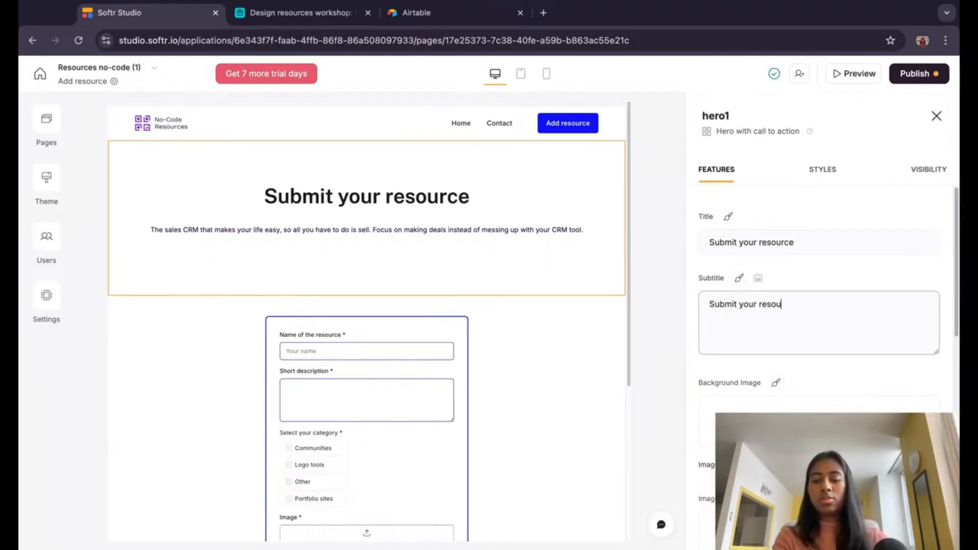
text(c)
key(BackSpace)
text(rce using the form below an)
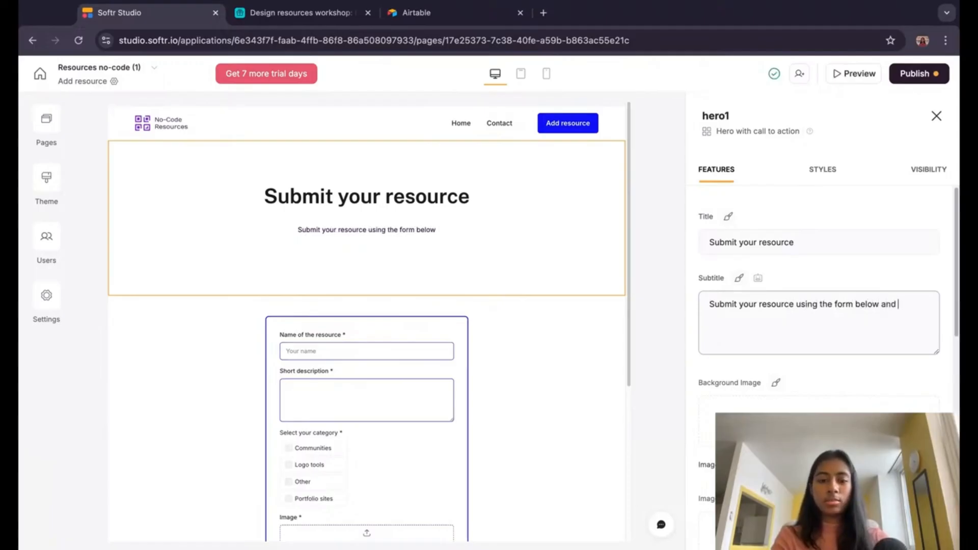
text(discover new ones on the home page)
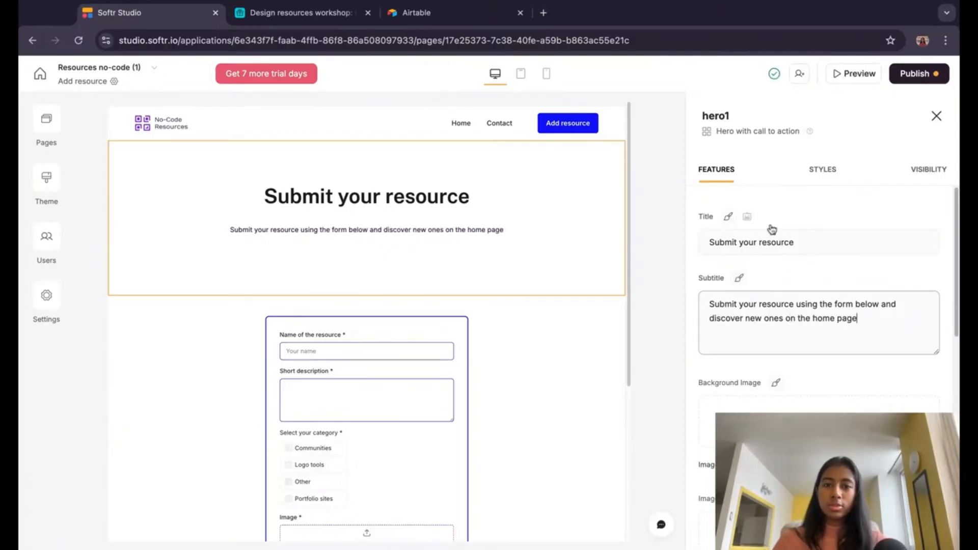
Step: Set the text size of the hero's title to 6XL
click(728, 216)
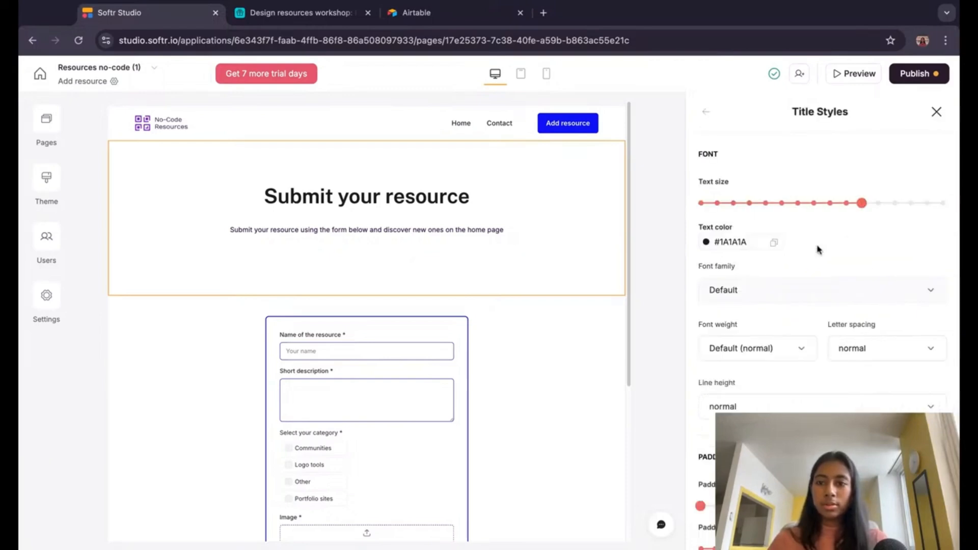
drag(861, 202, 877, 203)
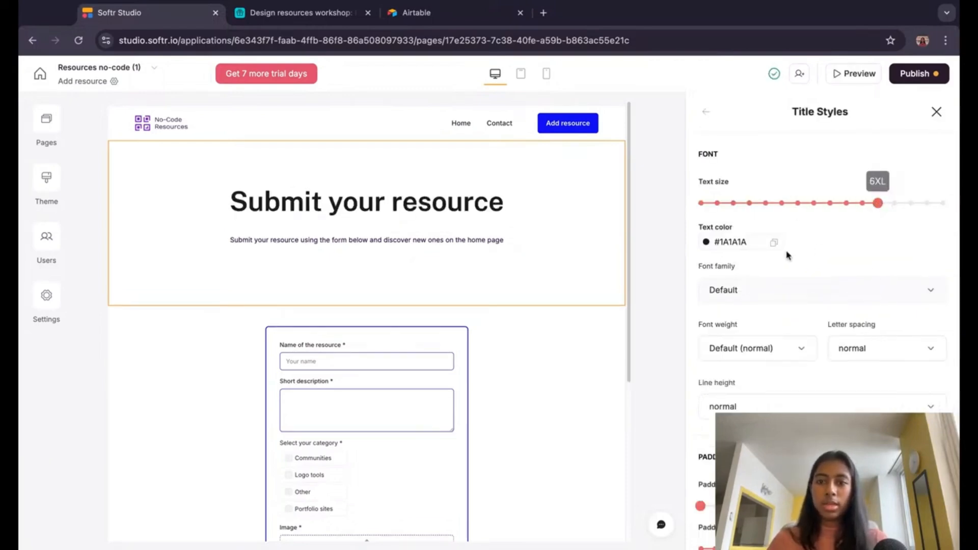
click(706, 111)
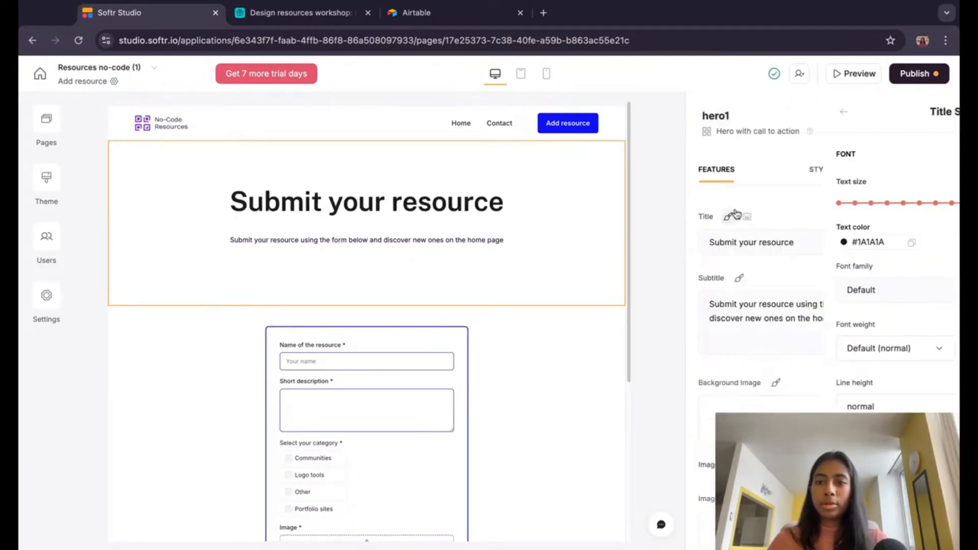
Step: Increase the text size of the hero's subtitle by one level
click(740, 278)
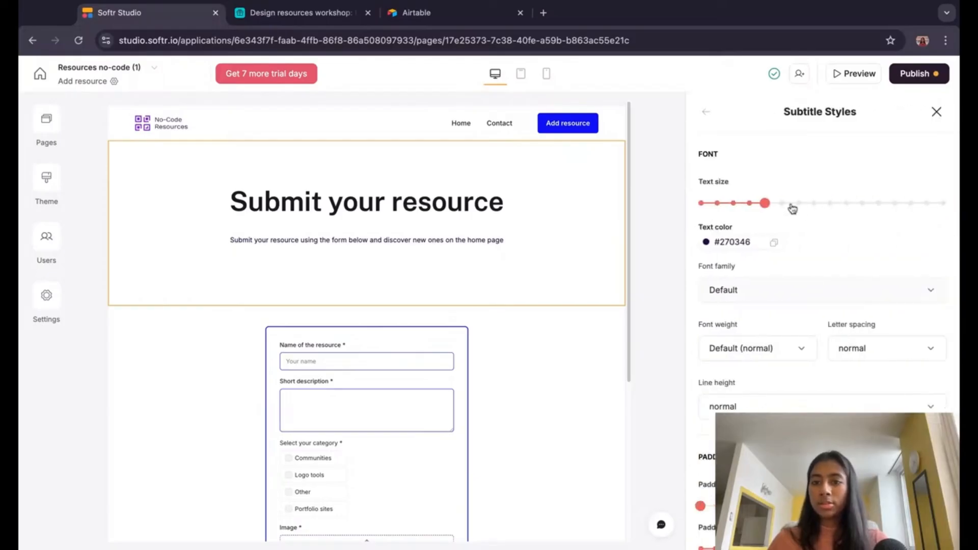
click(781, 203)
click(705, 111)
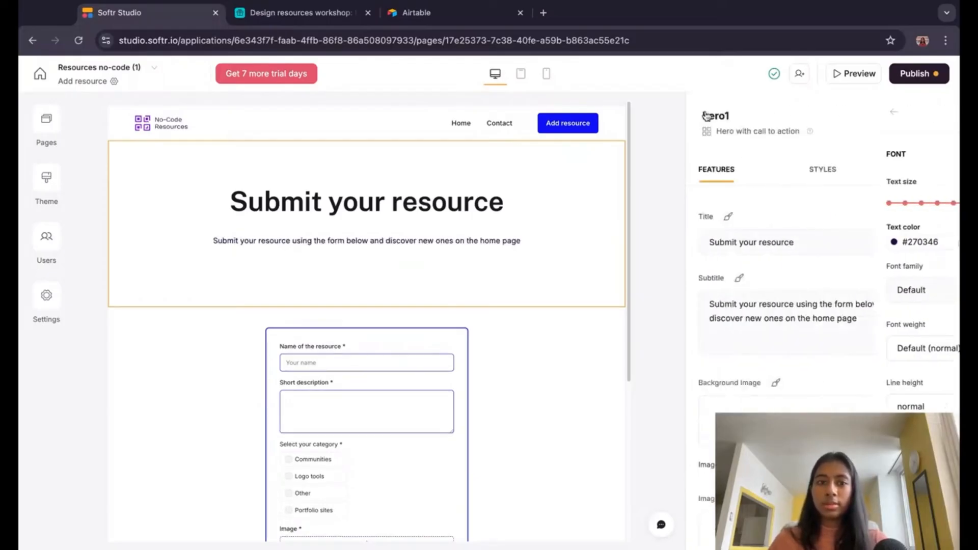
Step: Set the hero block's bottom padding to None
scroll(849, 345, down, 5)
click(832, 175)
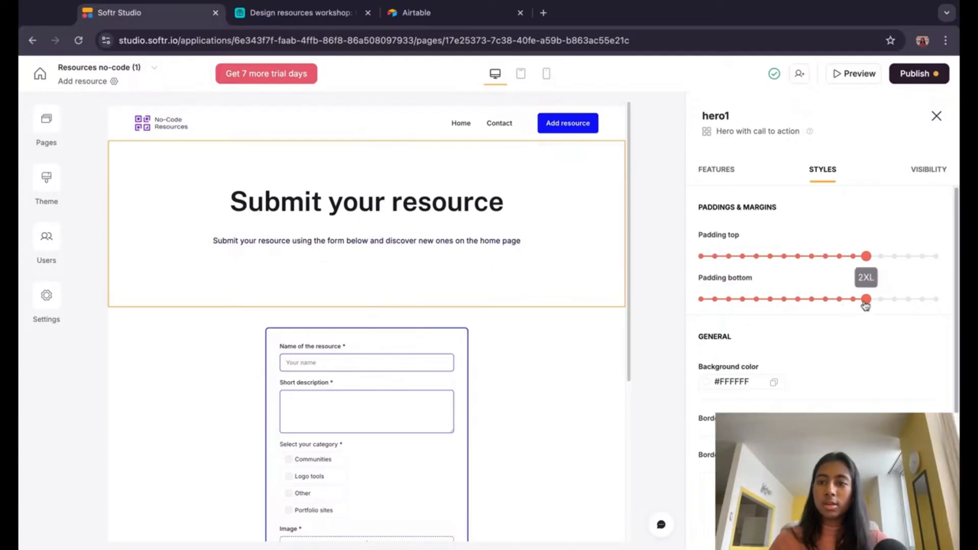
drag(867, 301, 700, 301)
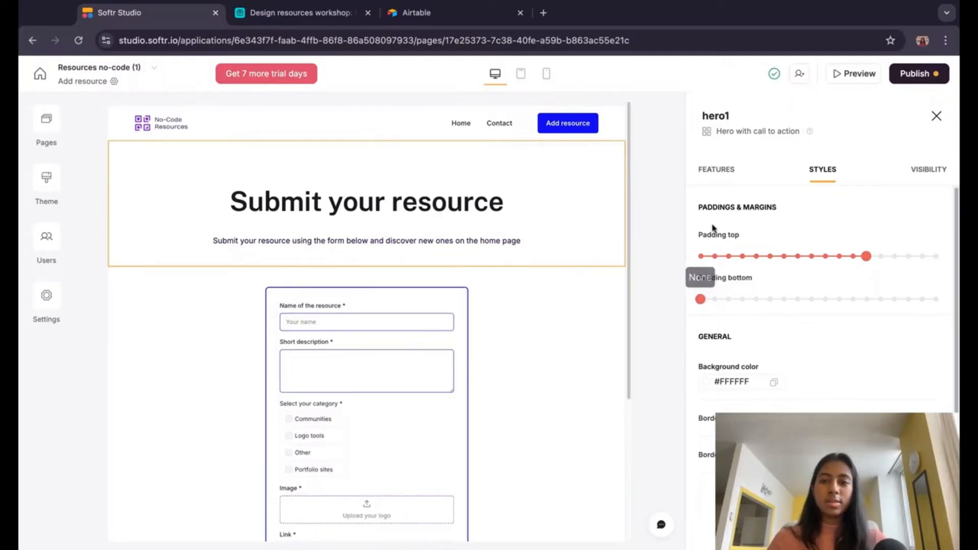
Step: Set the hero block's top padding to XL
drag(868, 262, 856, 262)
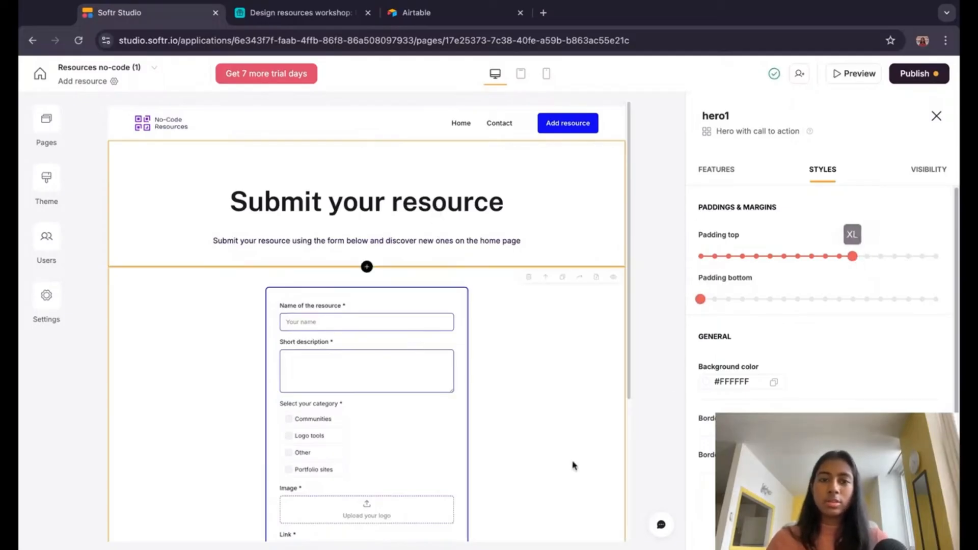
Step: Look through the resource form block's styles, questions and general settings for its spacing options
click(513, 321)
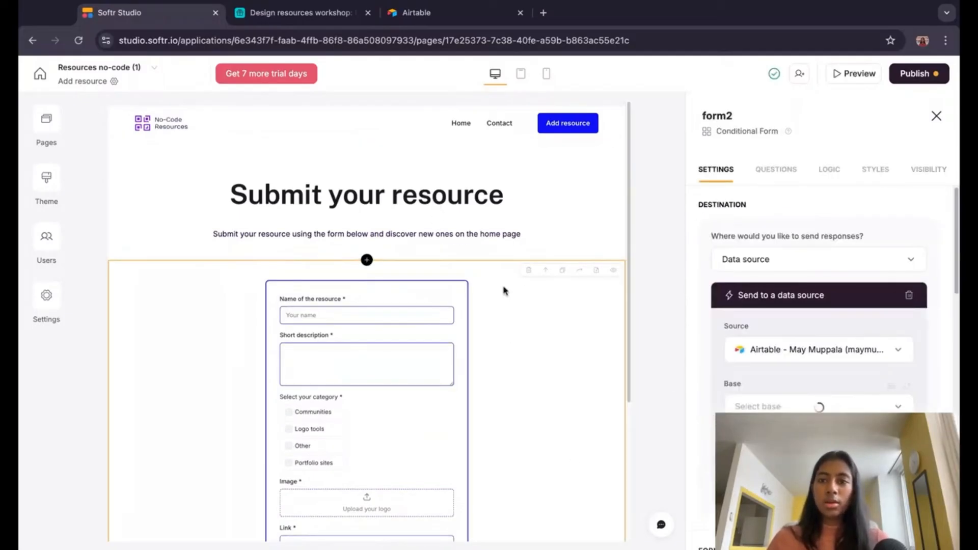
click(876, 170)
scroll(818, 389, down, 5)
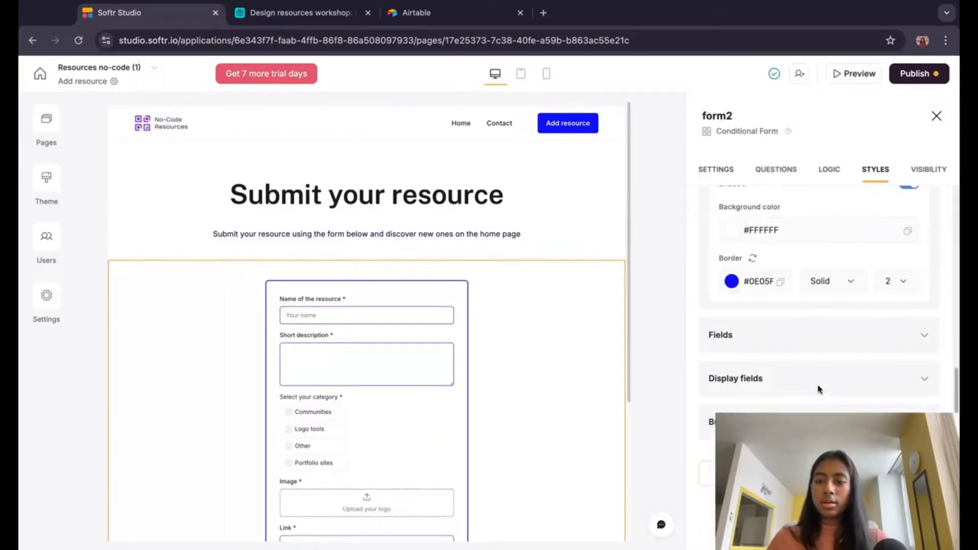
scroll(858, 265, up, 5)
click(920, 240)
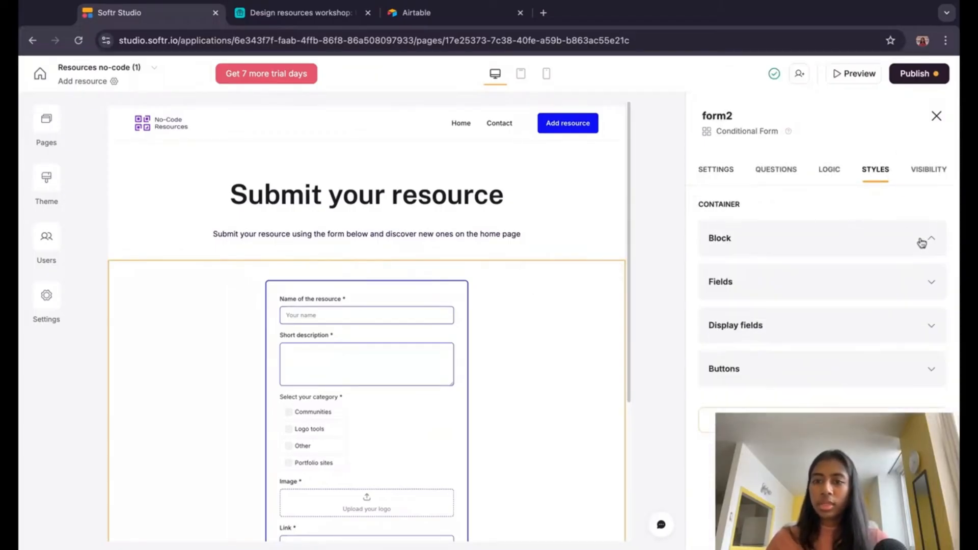
click(815, 238)
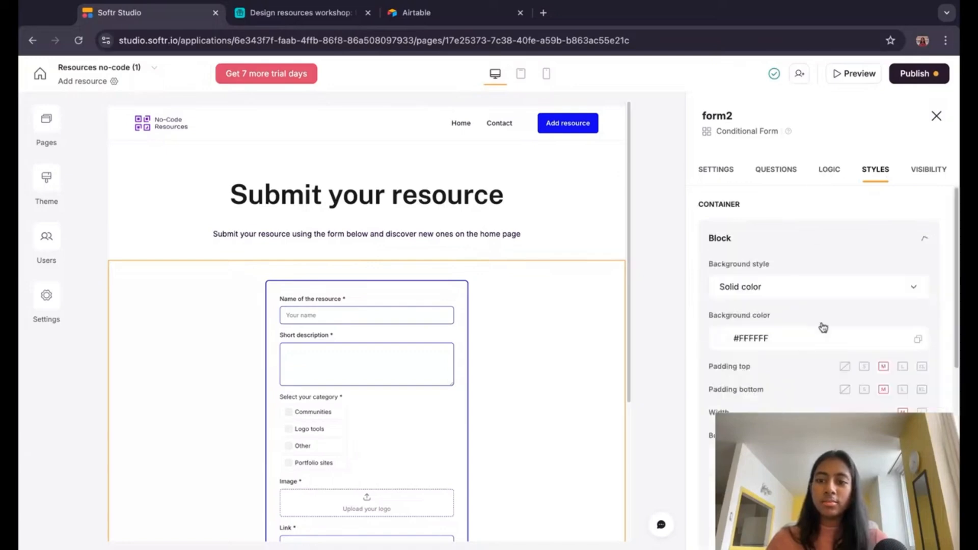
scroll(834, 384, down, 2)
scroll(834, 384, up, 2)
scroll(842, 387, down, 1)
scroll(838, 387, down, 3)
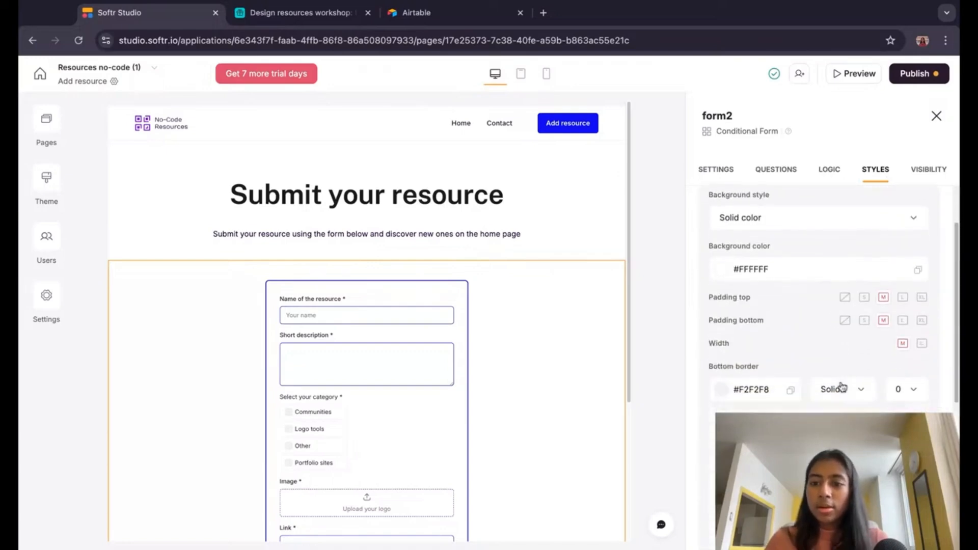
click(823, 173)
click(791, 174)
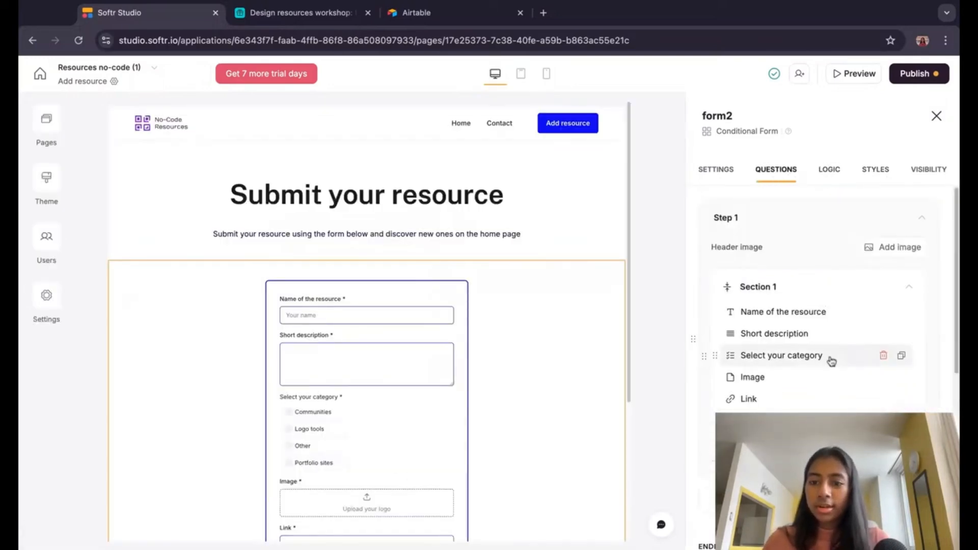
click(879, 176)
scroll(795, 356, down, 5)
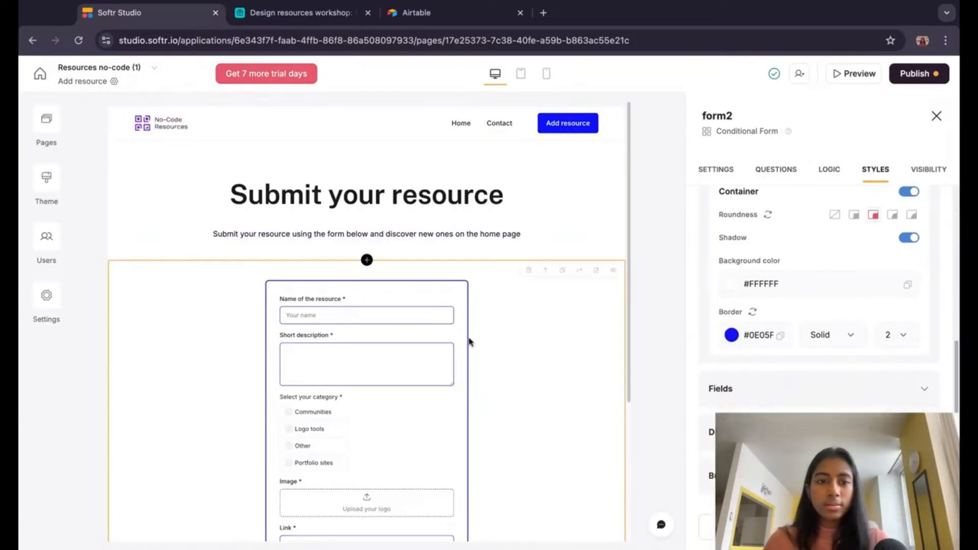
scroll(936, 280, down, 1)
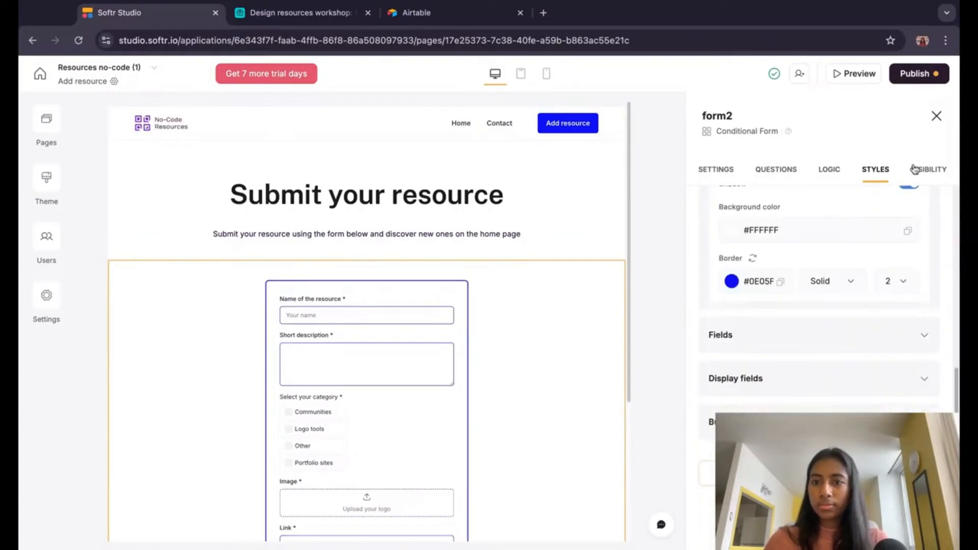
click(714, 173)
scroll(888, 386, down, 10)
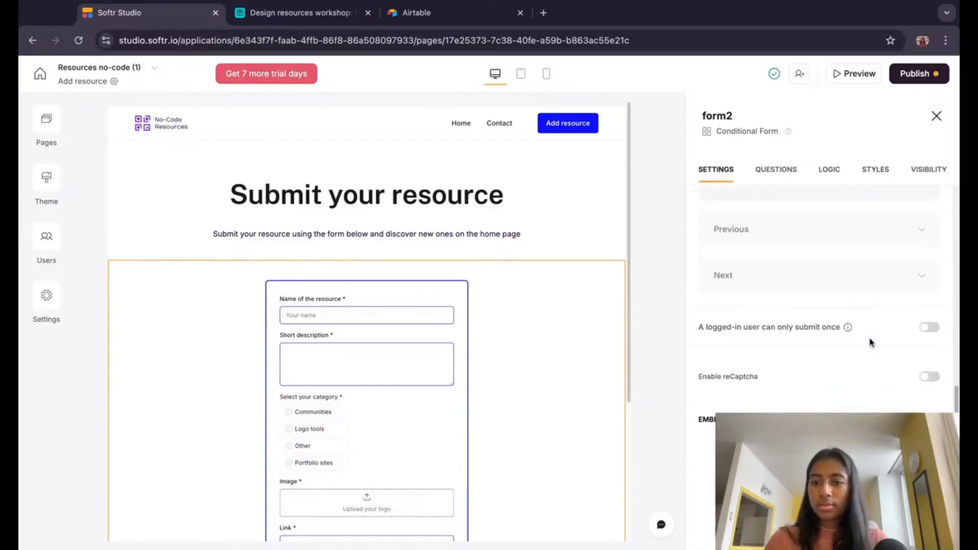
scroll(871, 342, down, 4)
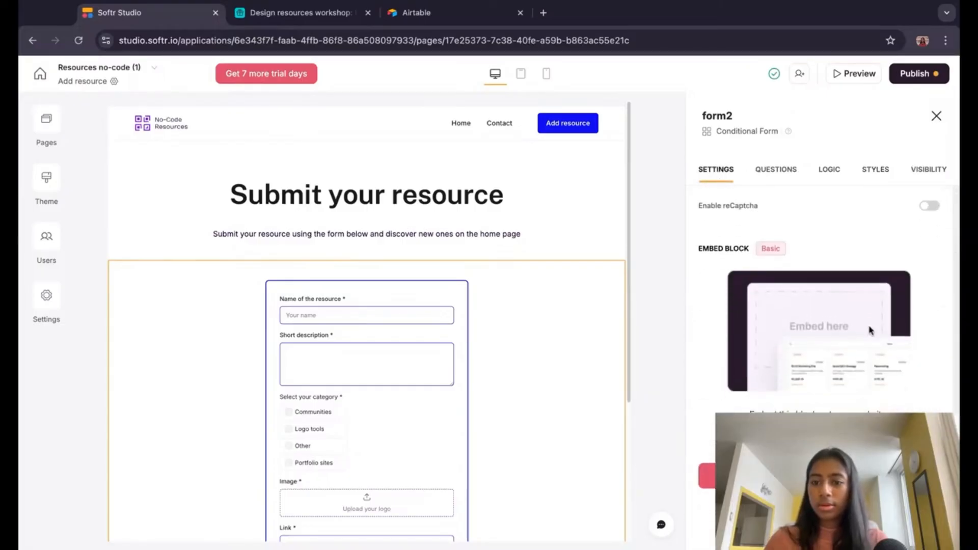
click(776, 171)
Step: Remove the form block's top padding in its block styles so it sits directly under the hero
click(874, 171)
scroll(826, 327, down, 1)
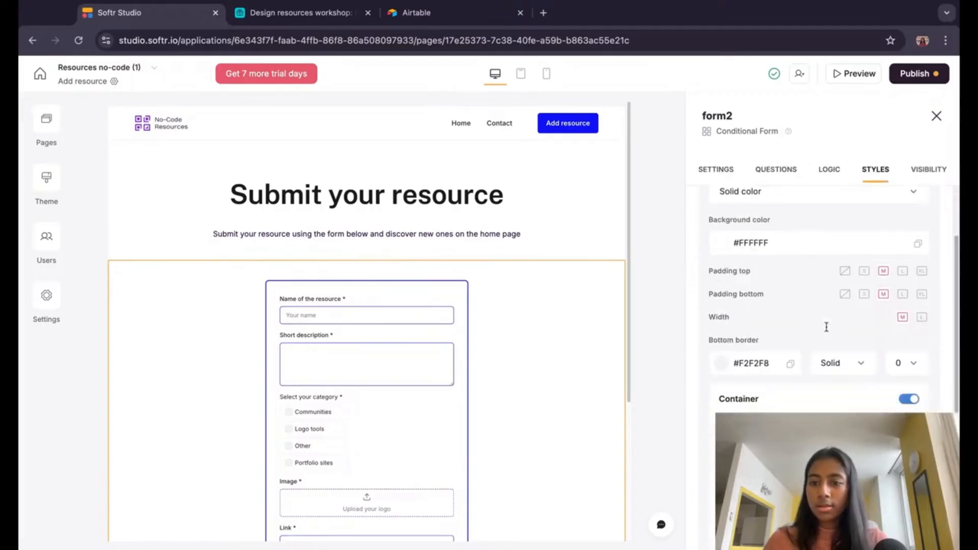
scroll(824, 325, down, 4)
scroll(794, 327, up, 3)
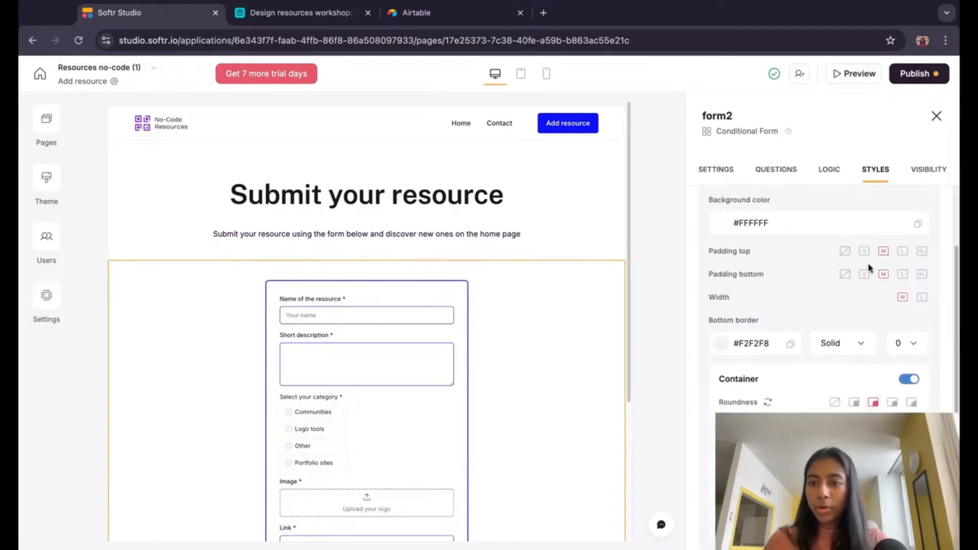
scroll(280, 326, down, 2)
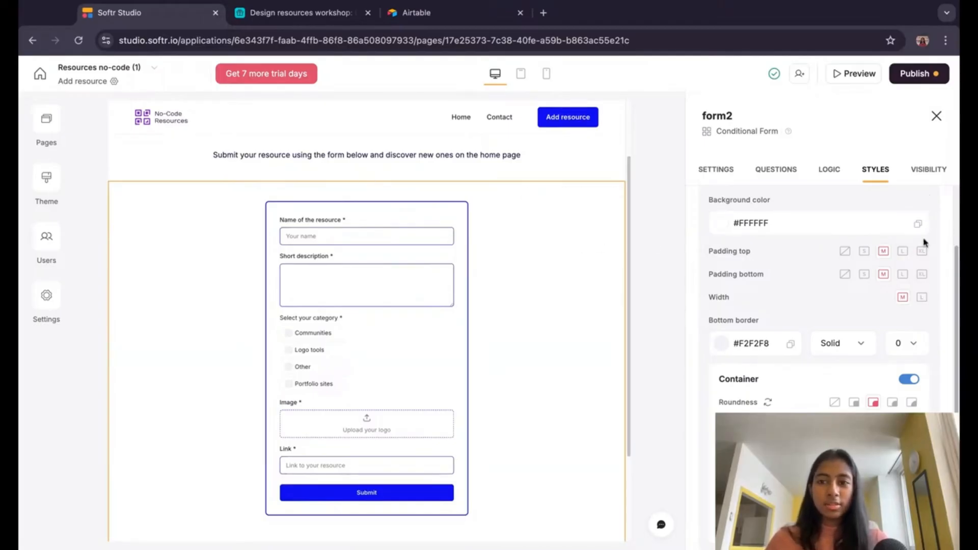
click(864, 251)
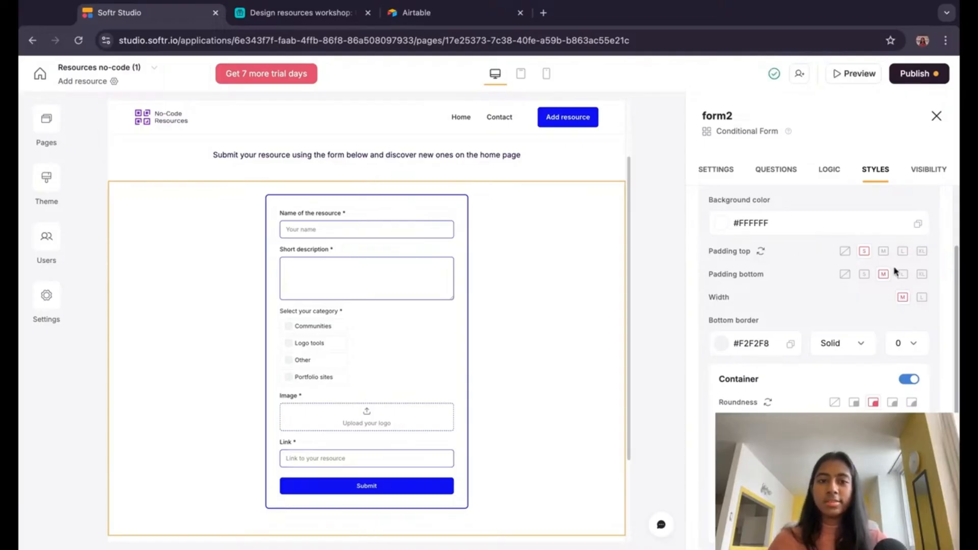
click(844, 251)
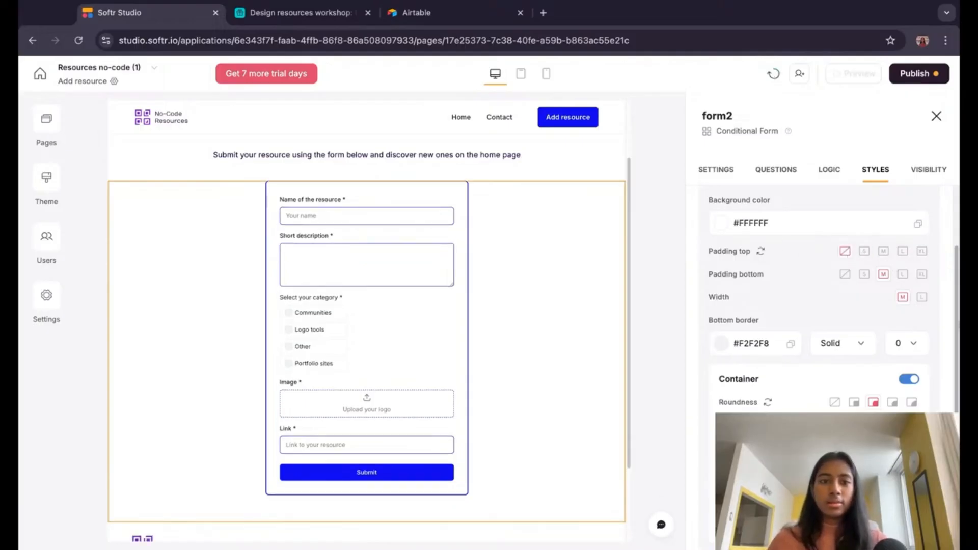
Step: Check the Add resource page in the mobile layout, return to the desktop layout and look over the page
click(566, 229)
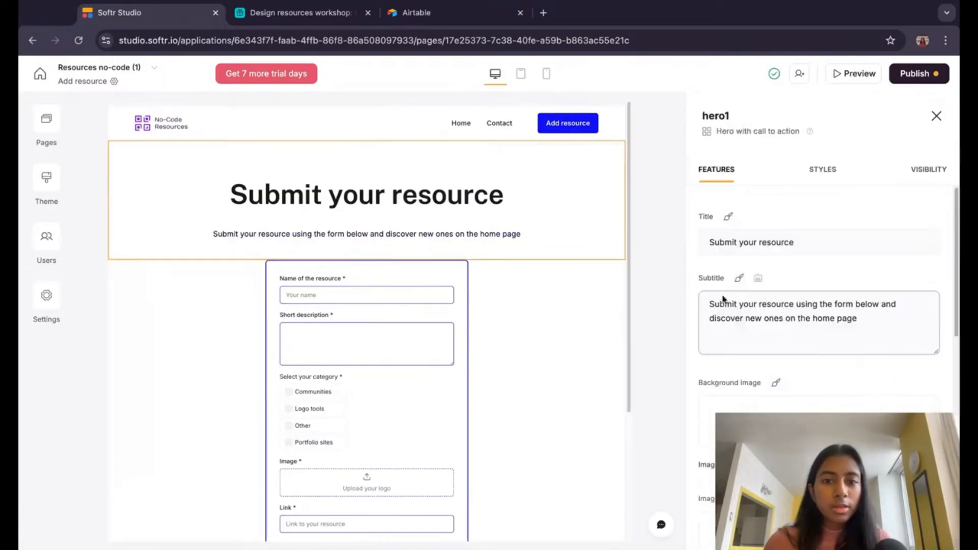
click(546, 73)
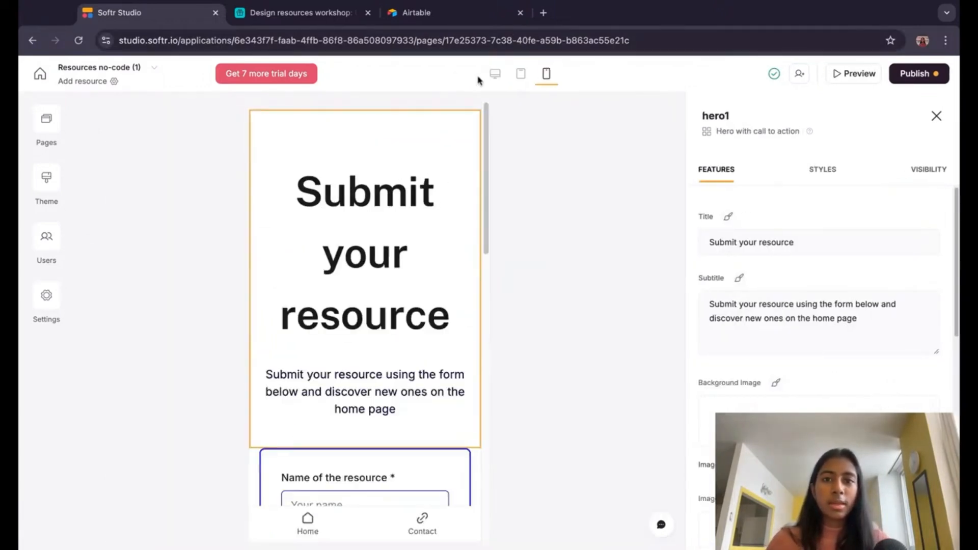
click(494, 74)
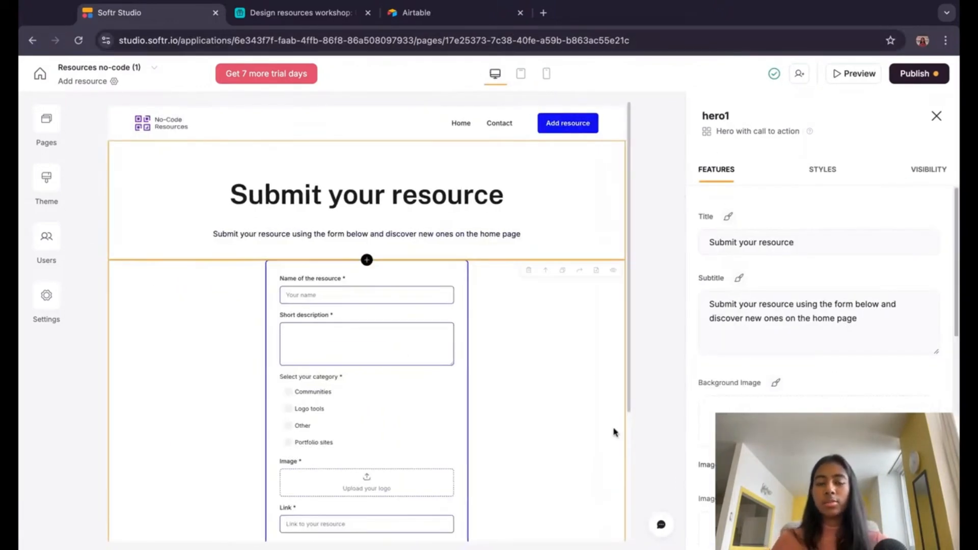
scroll(485, 245, down, 4)
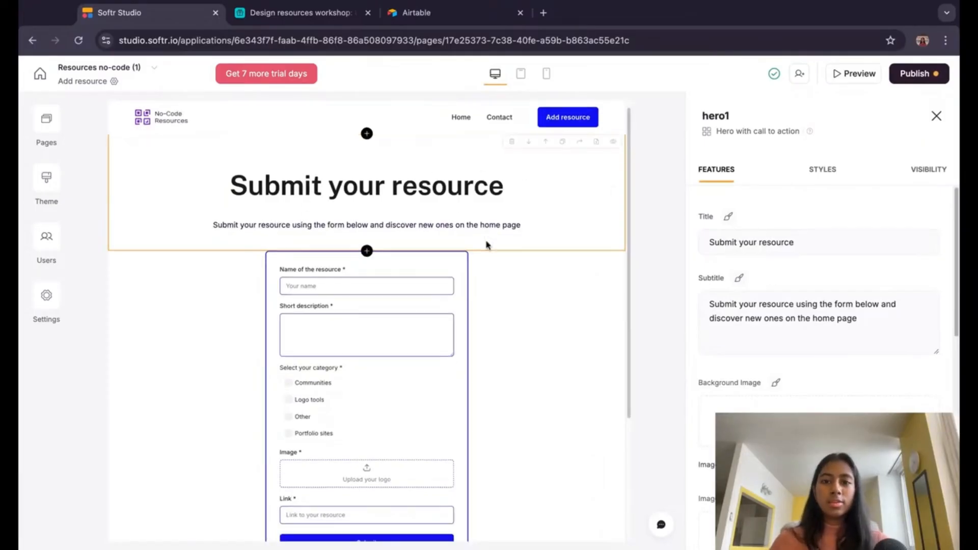
scroll(578, 287, up, 4)
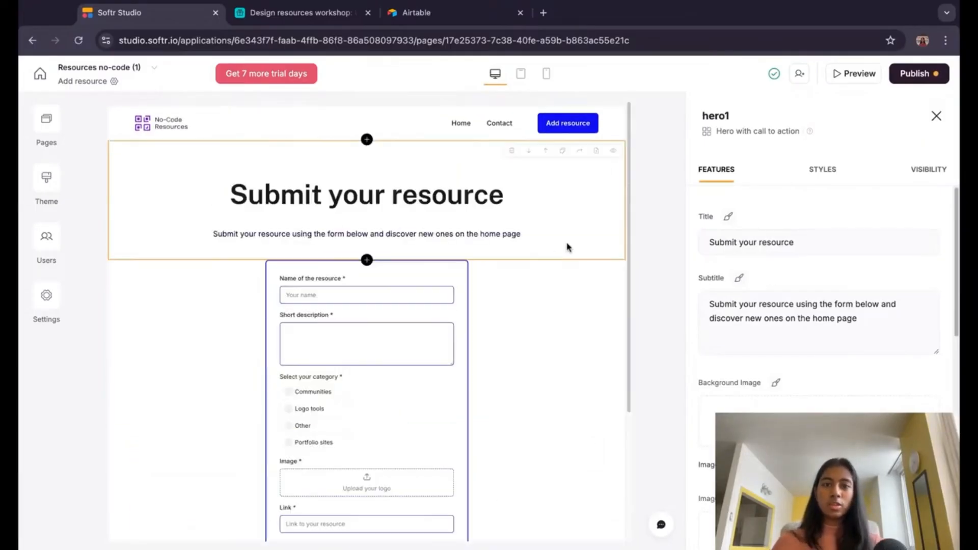
Step: Review the Home page from top to bottom, and return to the Add resource page to look it over
click(944, 116)
click(45, 125)
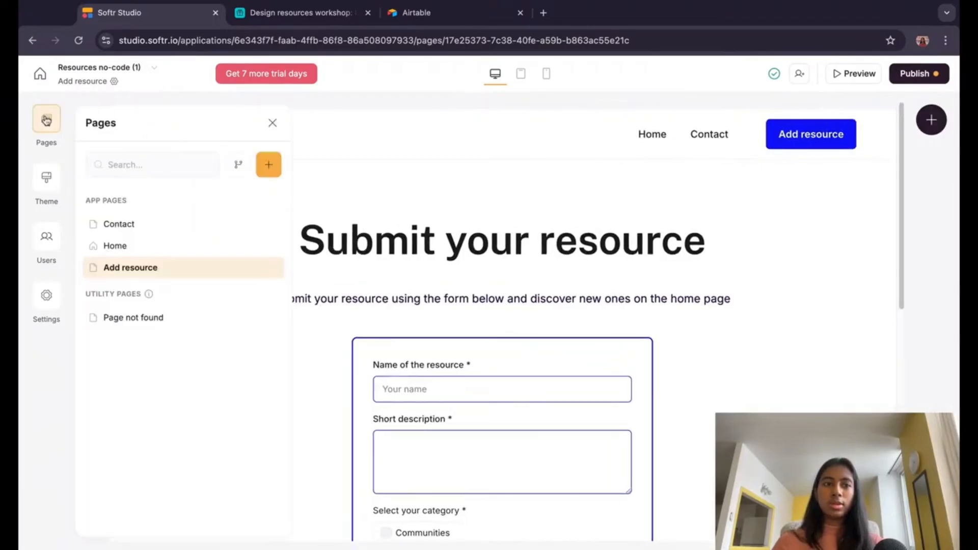
scroll(596, 277, down, 10)
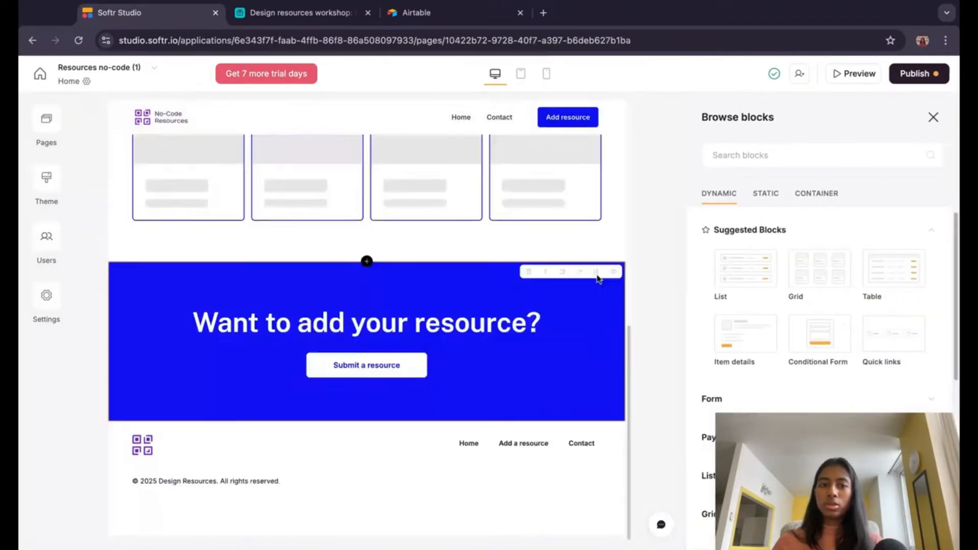
scroll(589, 228, up, 10)
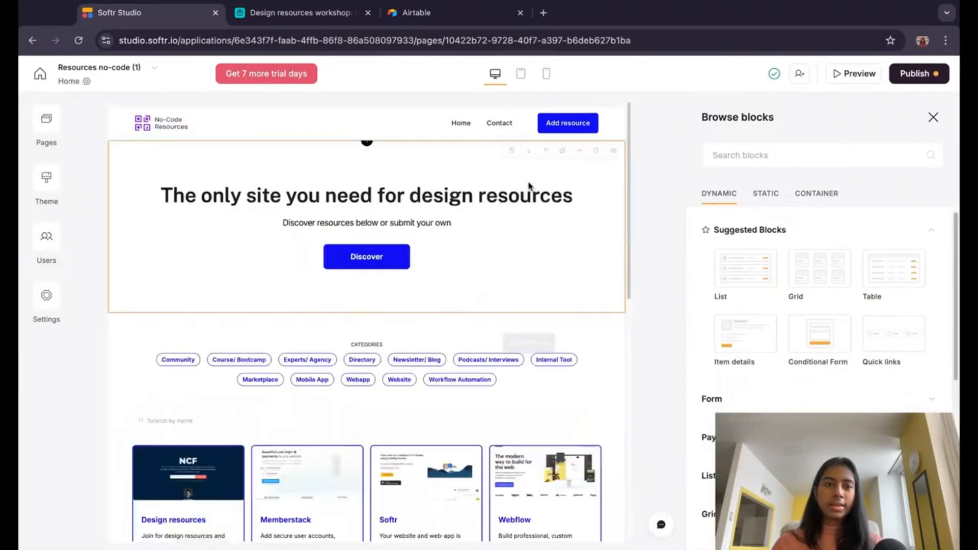
click(47, 121)
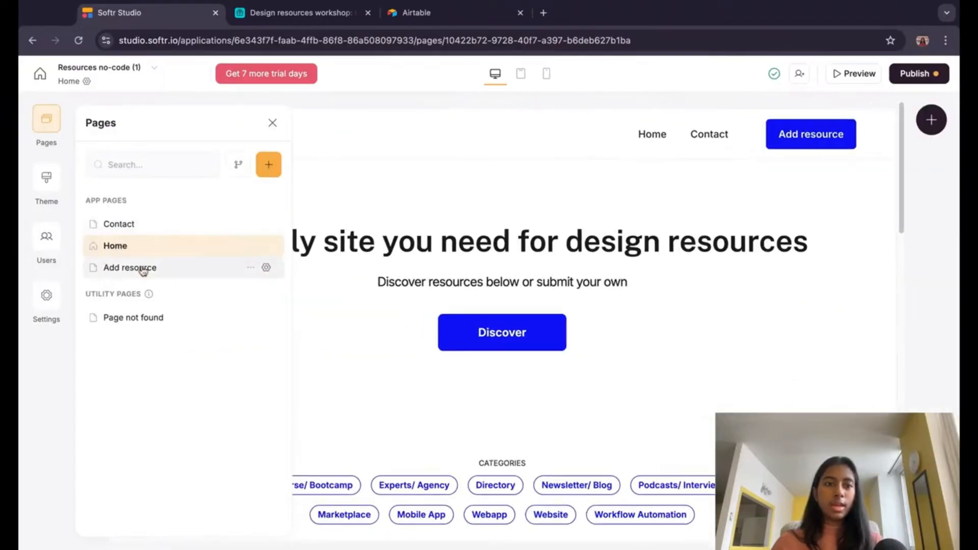
click(146, 269)
mouse_move(711, 277)
scroll(579, 278, down, 4)
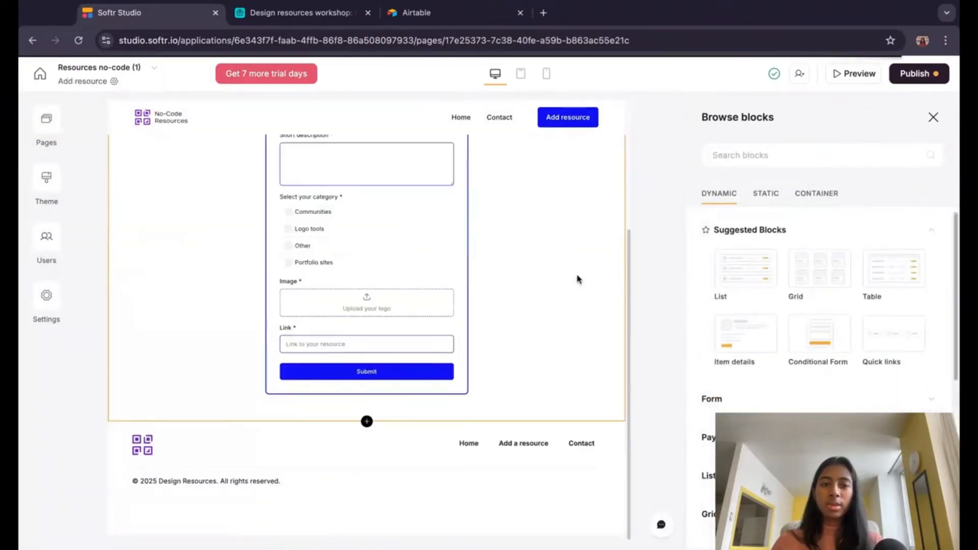
scroll(579, 278, up, 4)
Step: Open the Contact page and move it below Add resource in the list of app pages
click(45, 125)
click(181, 227)
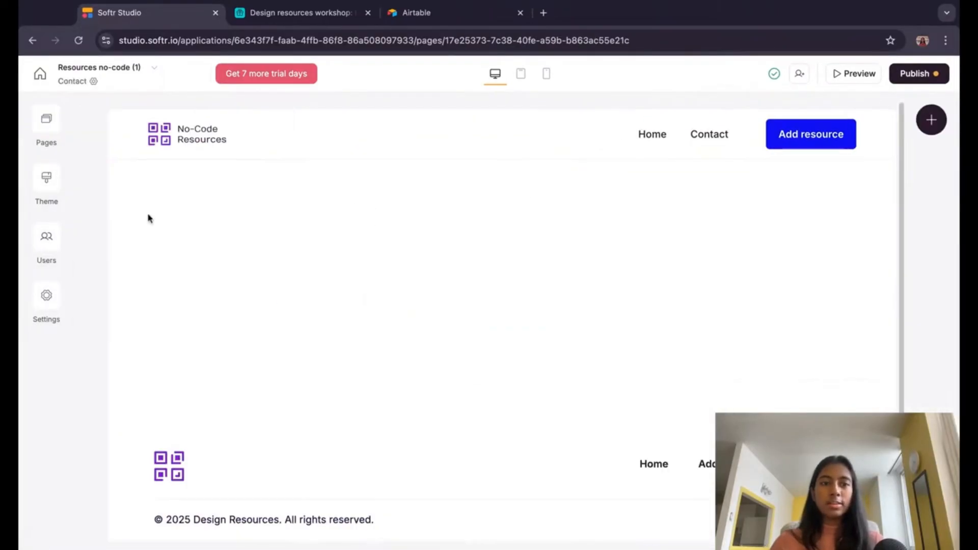
click(41, 131)
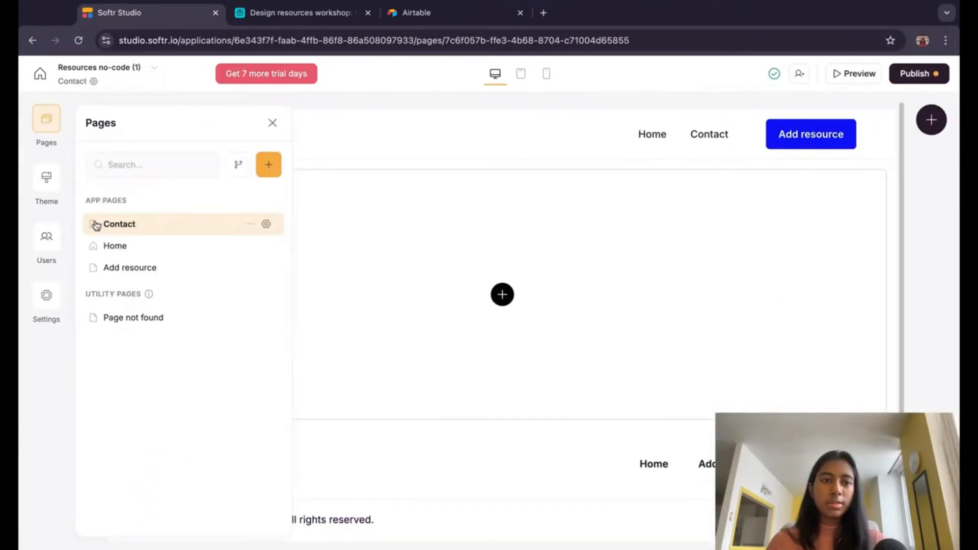
drag(96, 225, 99, 268)
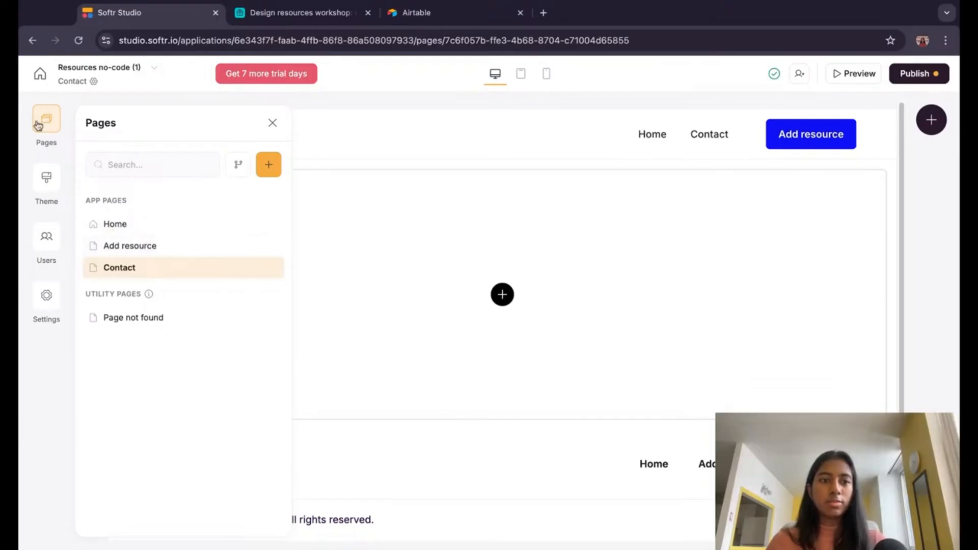
click(39, 125)
click(41, 130)
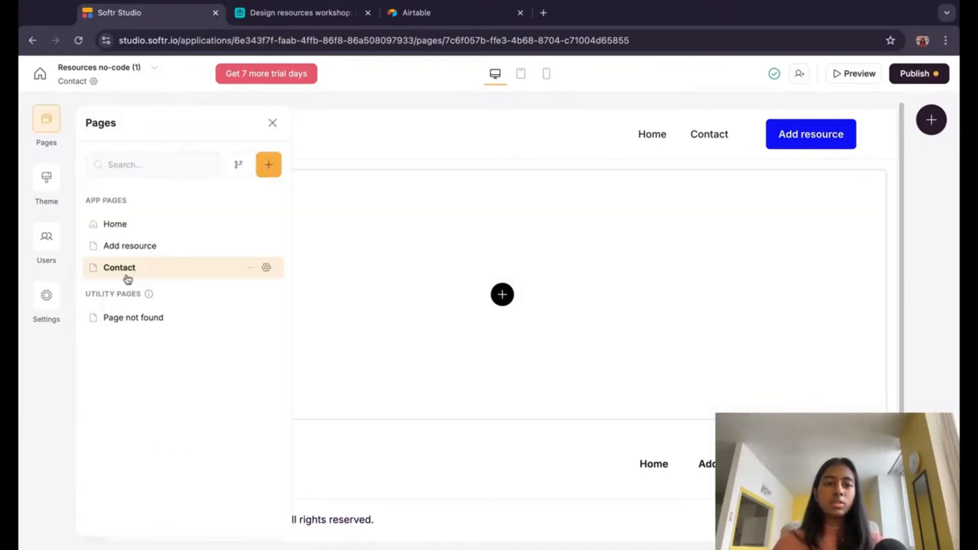
click(273, 124)
Step: Start adding a block to the empty Contact page and expand the Form category
click(503, 297)
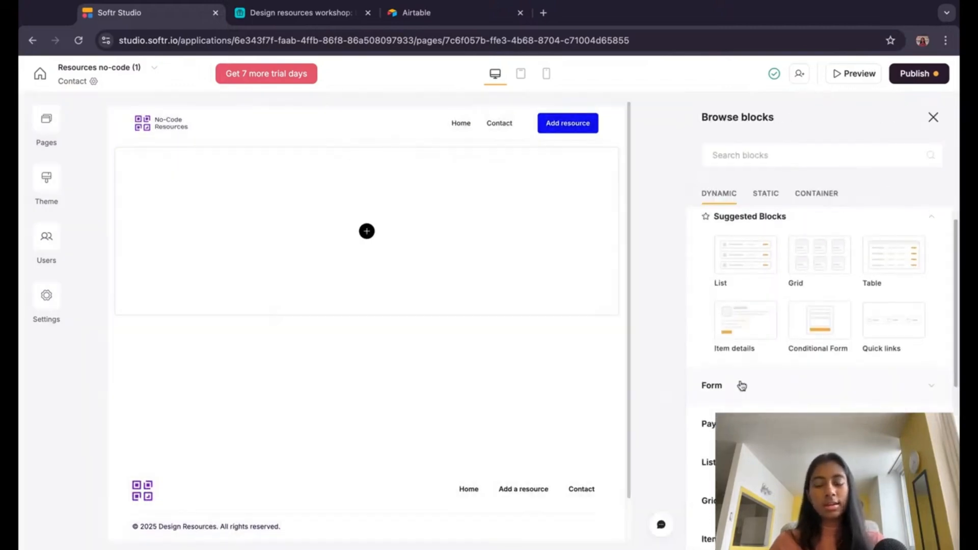
click(742, 386)
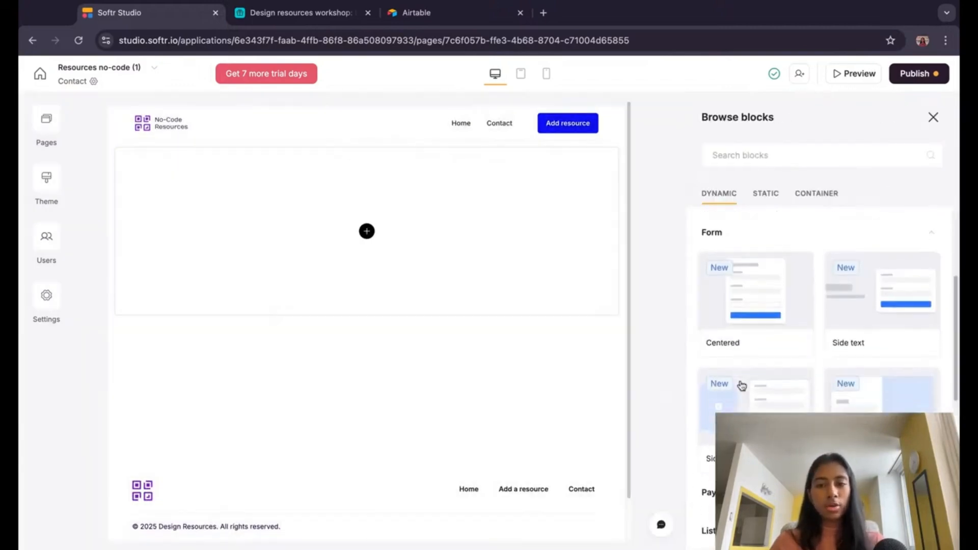
mouse_move(746, 295)
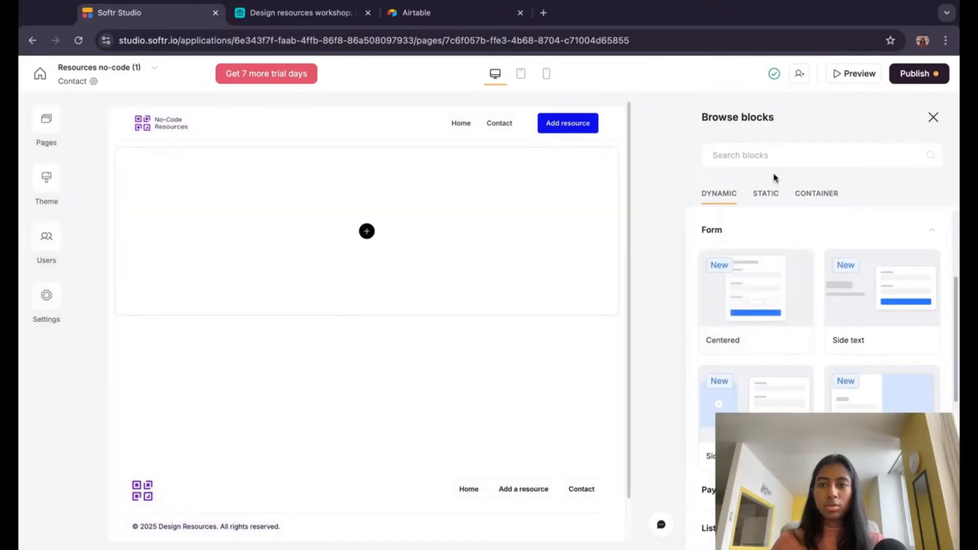
Step: Search the available blocks for a contact block, and clear the search
click(779, 151)
text(contac)
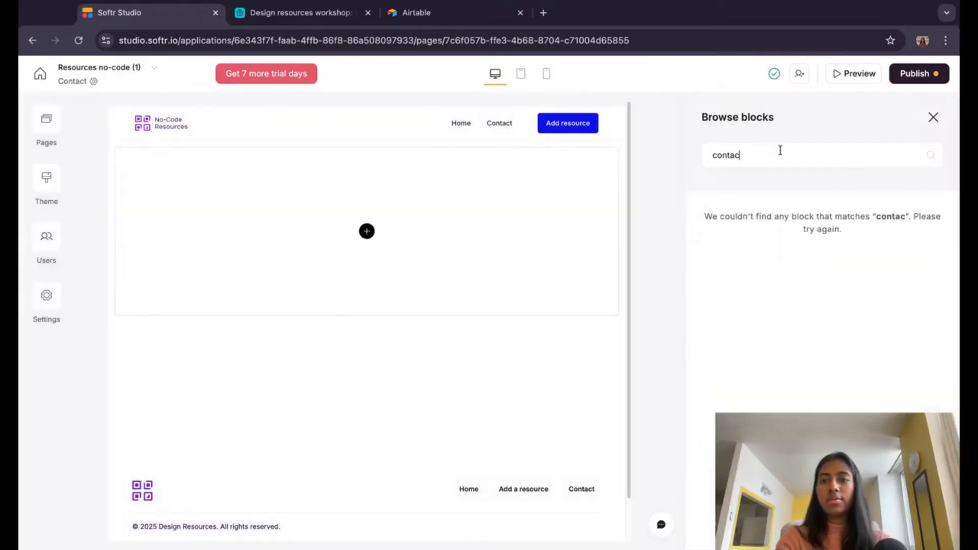
key(BackSpace)
key(BackSpace)
key(BackSpace)
key(BackSpace)
key(BackSpace)
key(BackSpace)
Step: Add the Side text form block to the Contact page and look over its destination settings
scroll(840, 293, down, 3)
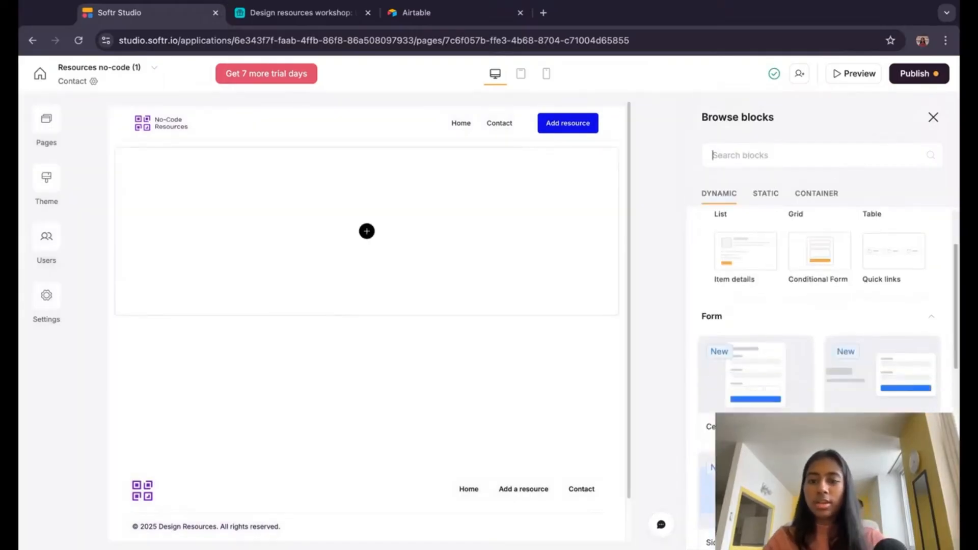
mouse_move(755, 334)
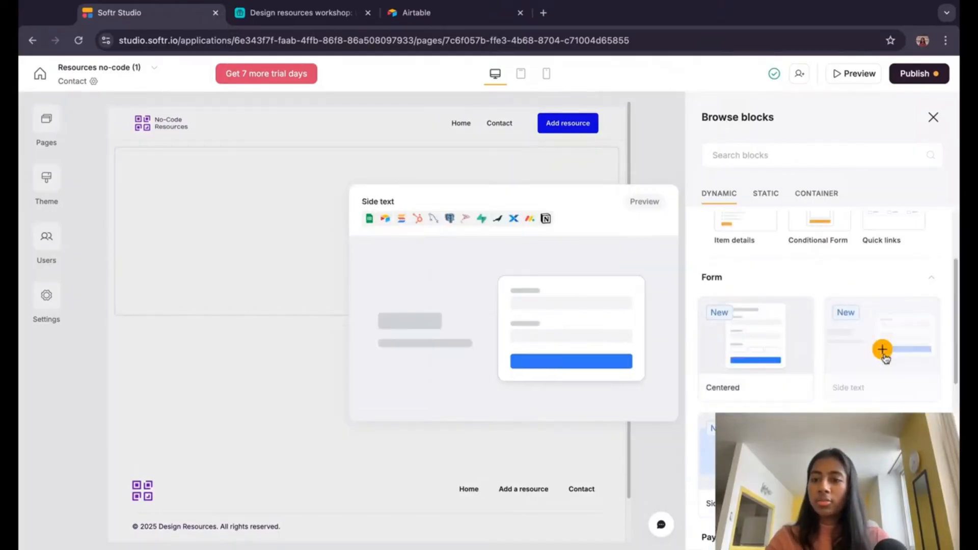
click(881, 350)
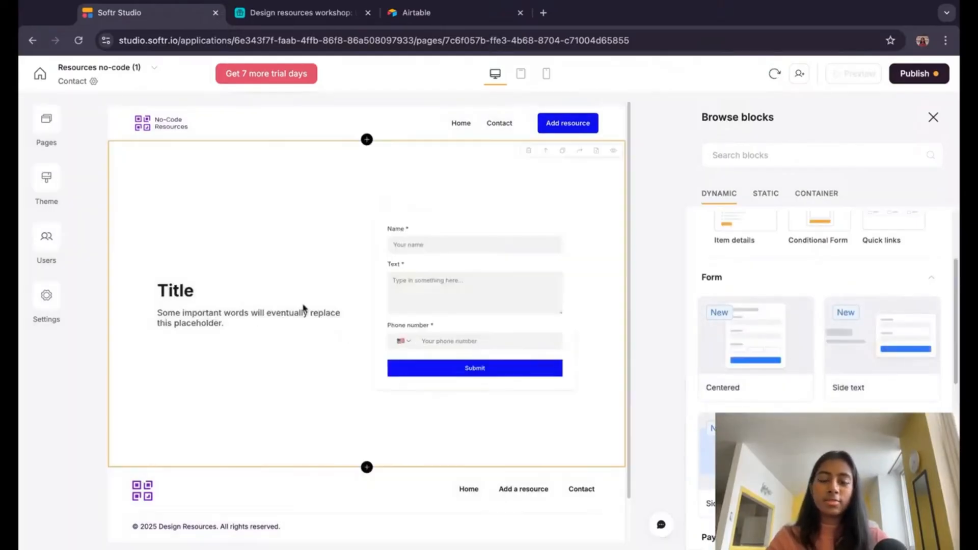
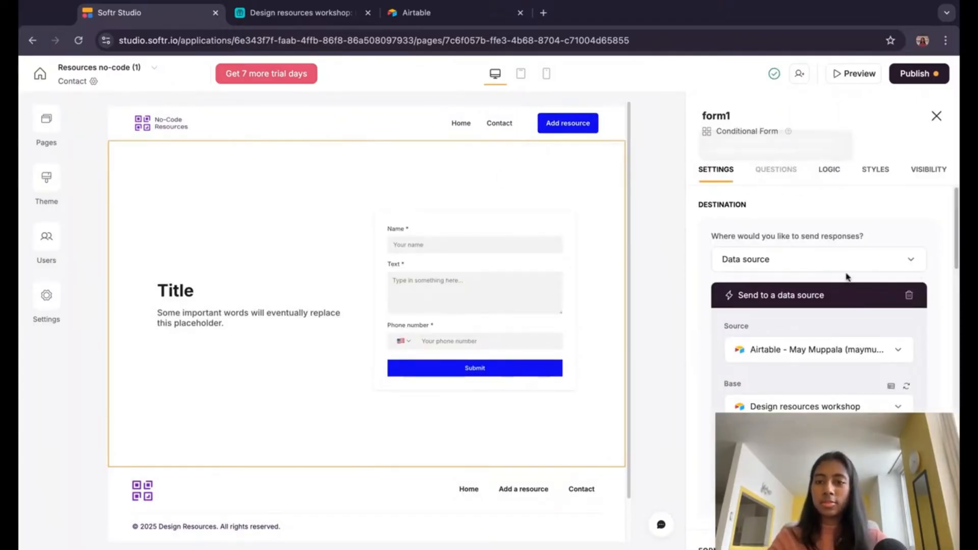
scroll(847, 276, down, 2)
scroll(785, 313, up, 2)
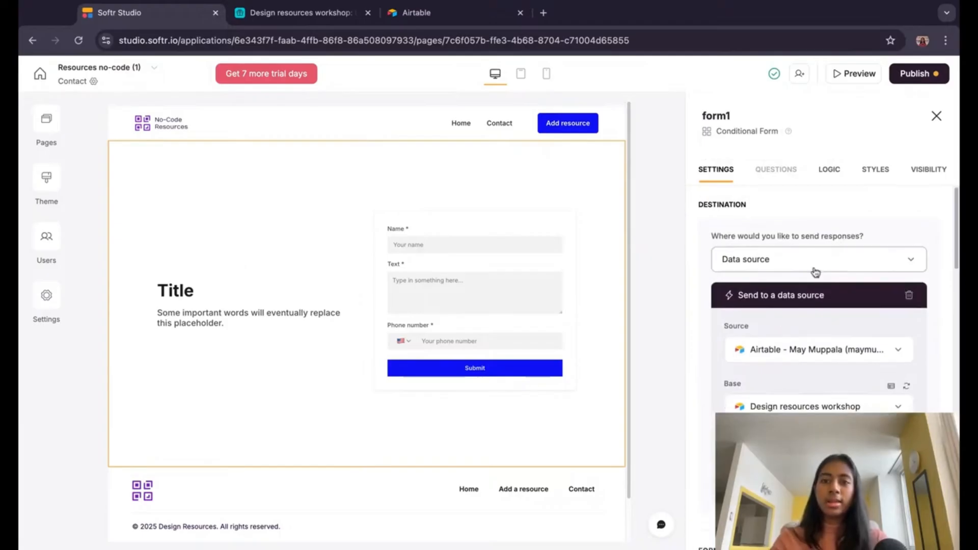
Step: Compare the tables in the Design resources workshop base in Airtable with the contact form's questions in Softr
click(326, 14)
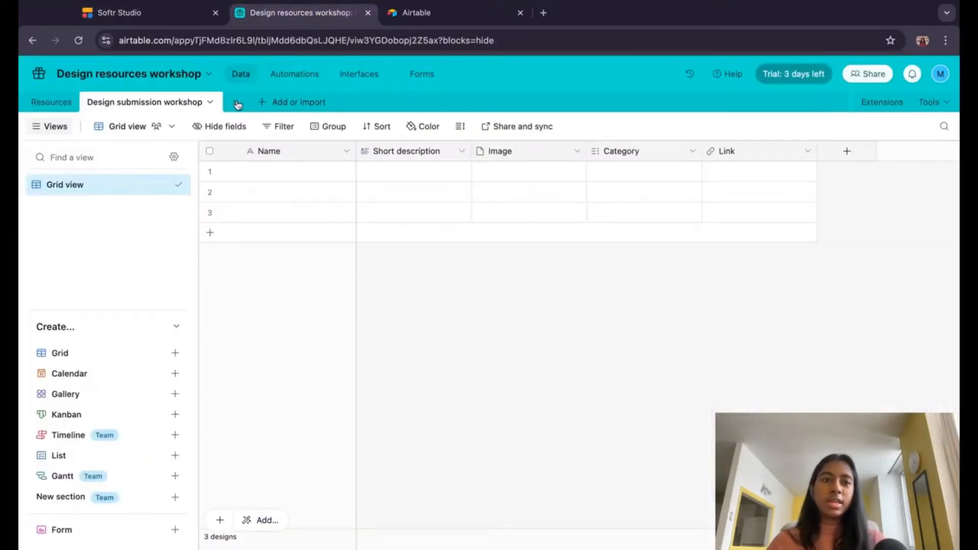
click(175, 13)
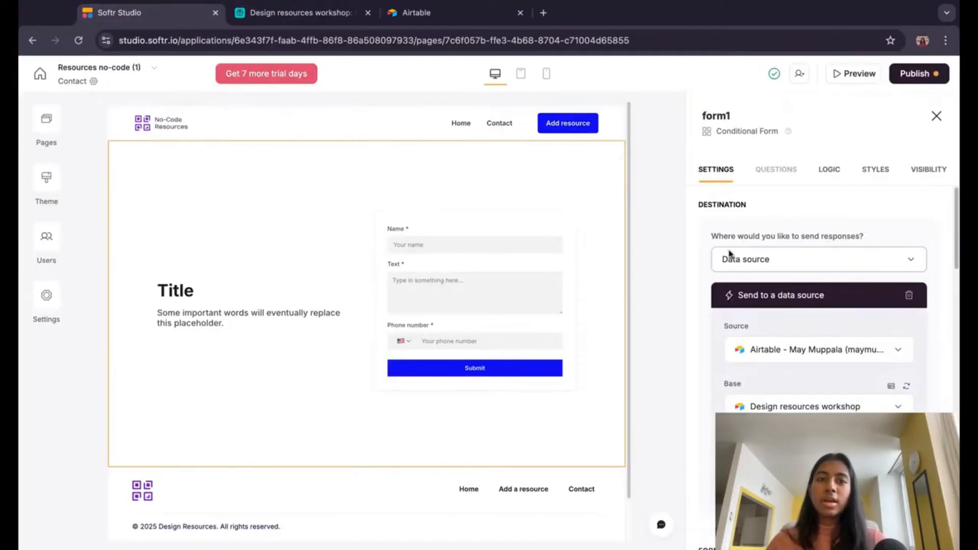
click(321, 19)
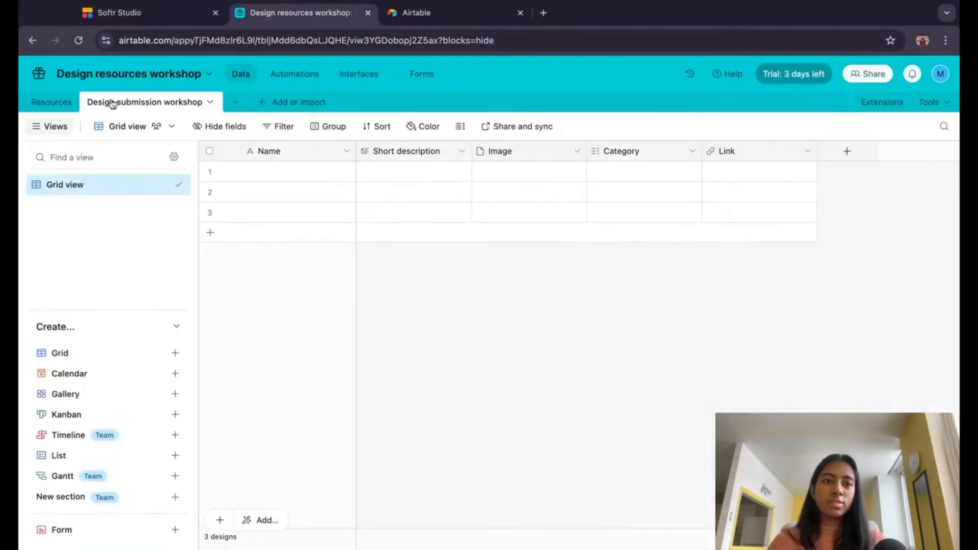
click(168, 15)
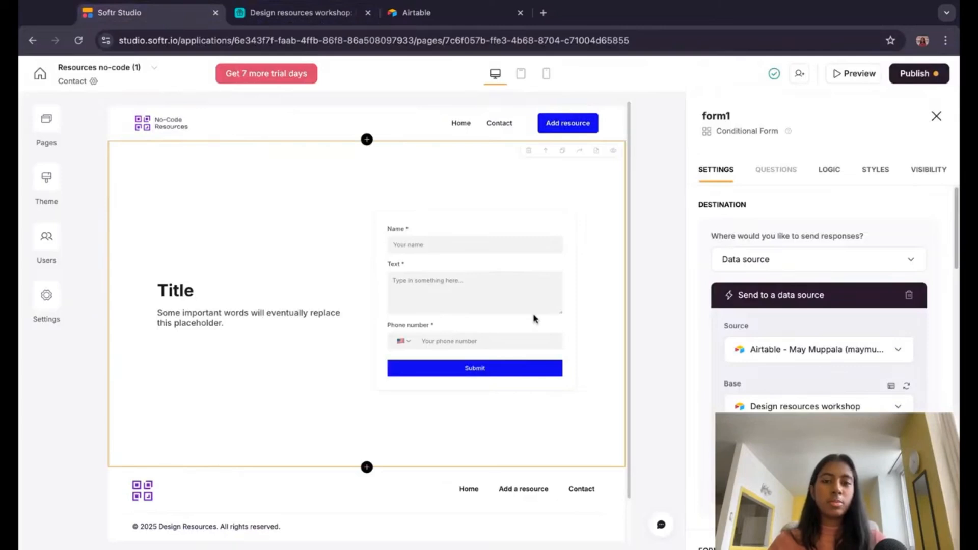
click(315, 18)
click(134, 12)
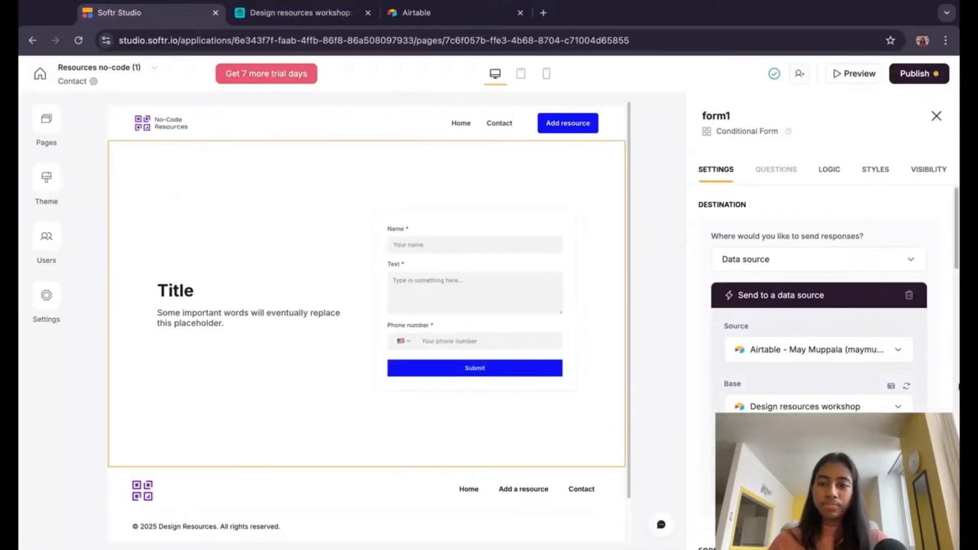
Step: Switch to Airtable and create a new table named "Contact submission workshop" in the Design resources workshop base
click(272, 22)
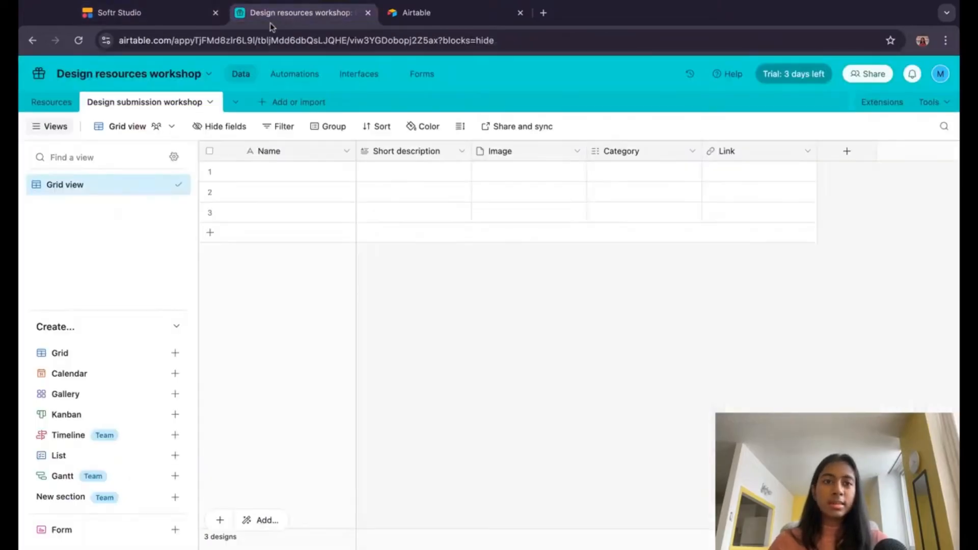
click(264, 104)
click(324, 155)
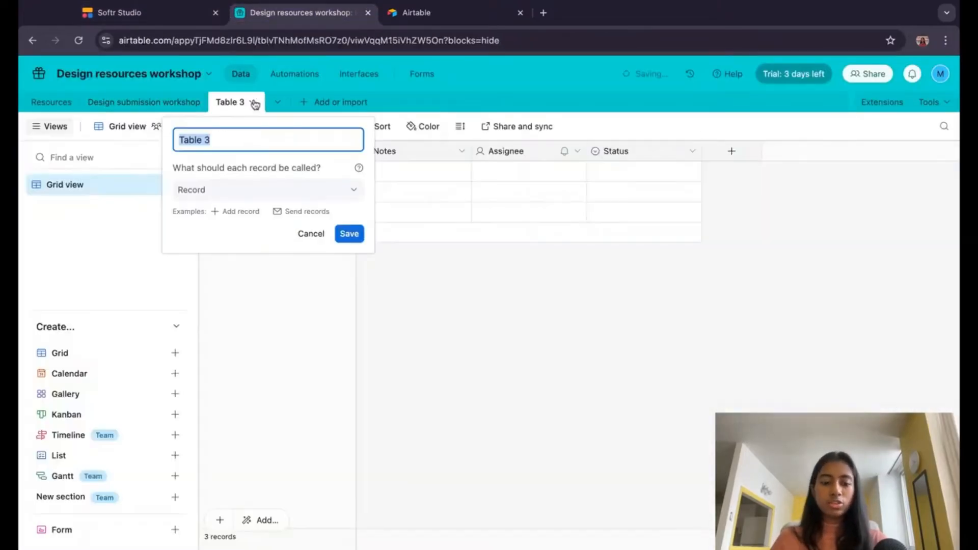
text(Contact submission wor)
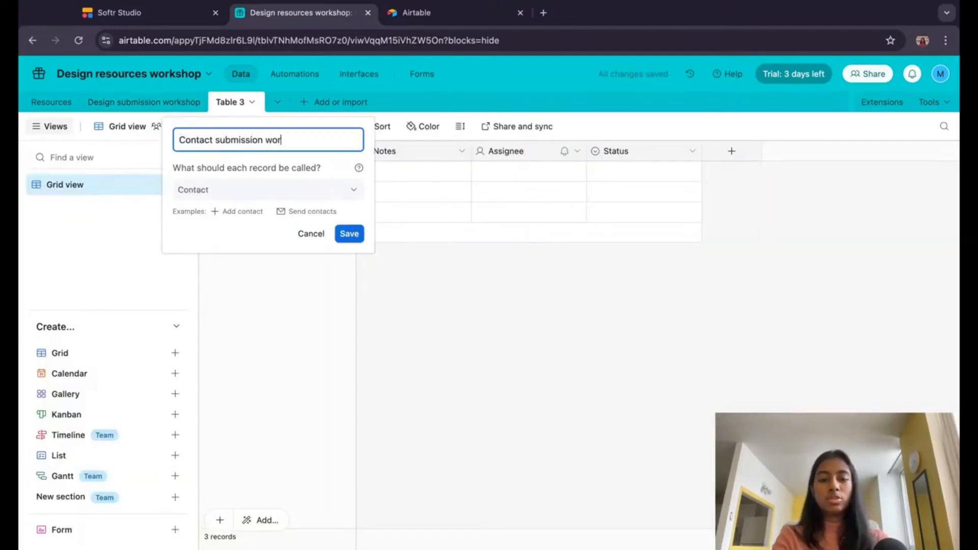
text(kshop)
key(Return)
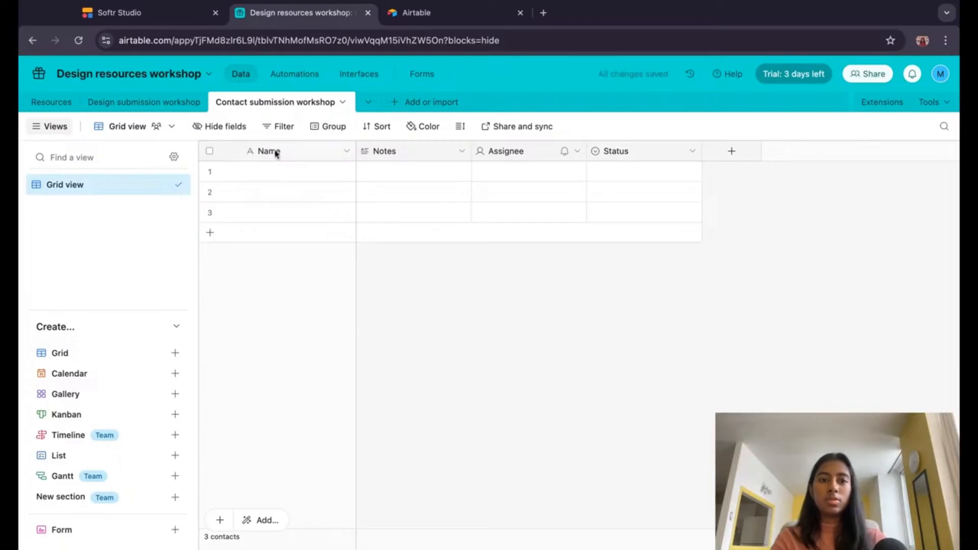
Step: Rename the Notes field of the new table as Email and change its field type to Email
double_click(294, 153)
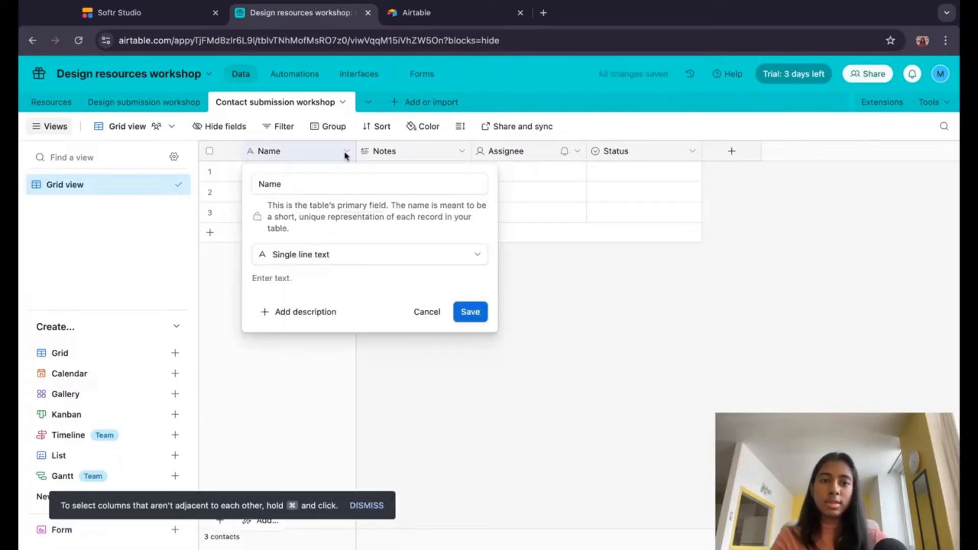
click(391, 151)
double_click(390, 151)
double_click(396, 182)
text(Email)
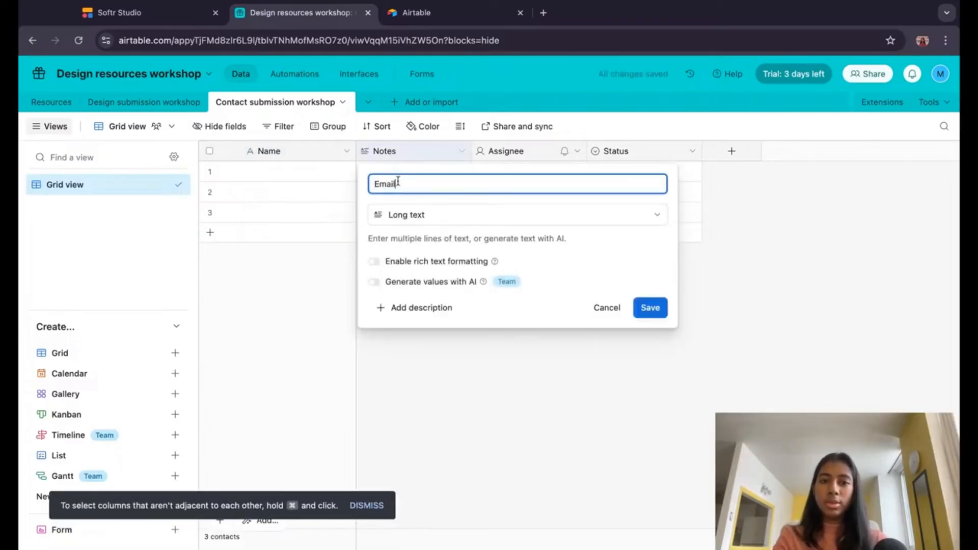
click(413, 217)
scroll(450, 288, down, 2)
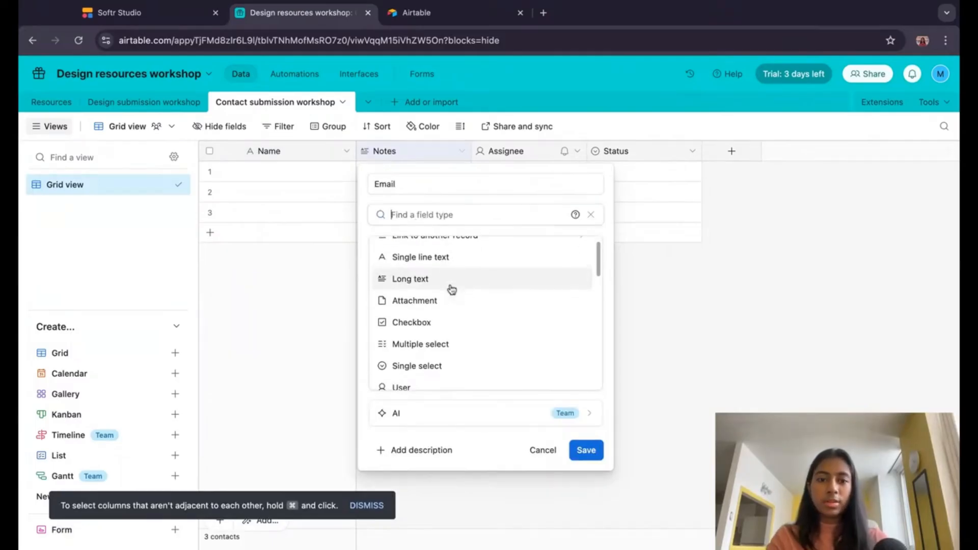
scroll(453, 352, down, 5)
text(emai)
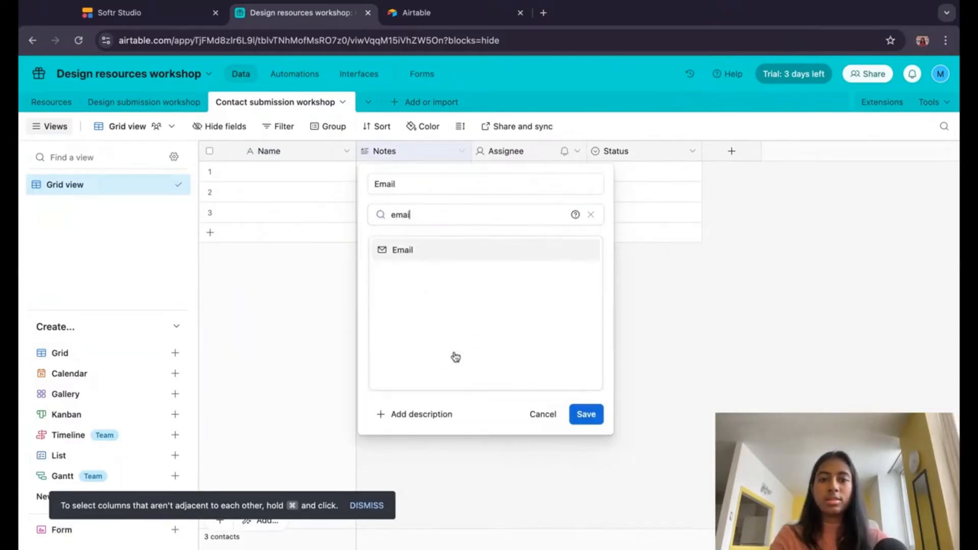
click(492, 257)
click(581, 273)
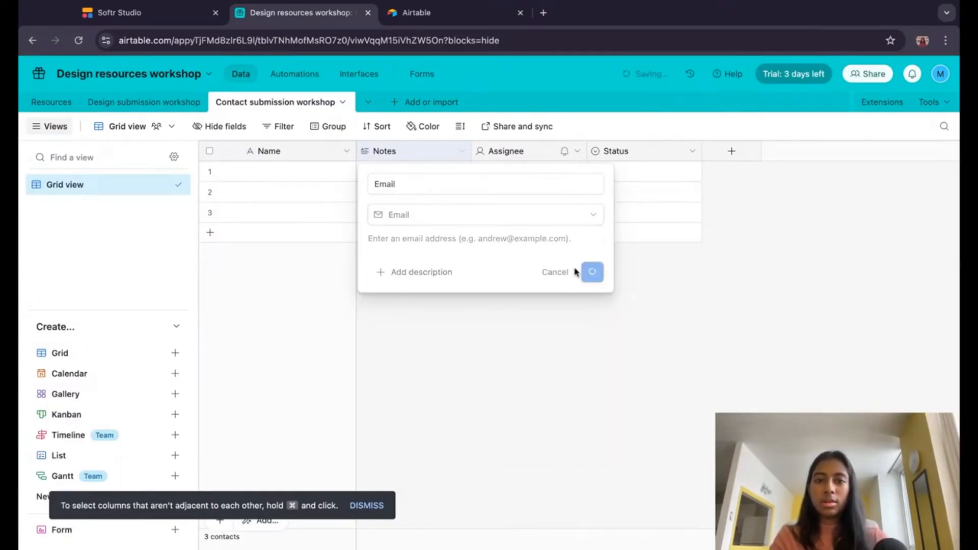
Step: Turn the Assignee field into a Long text field named Message, and delete the Status field
double_click(509, 151)
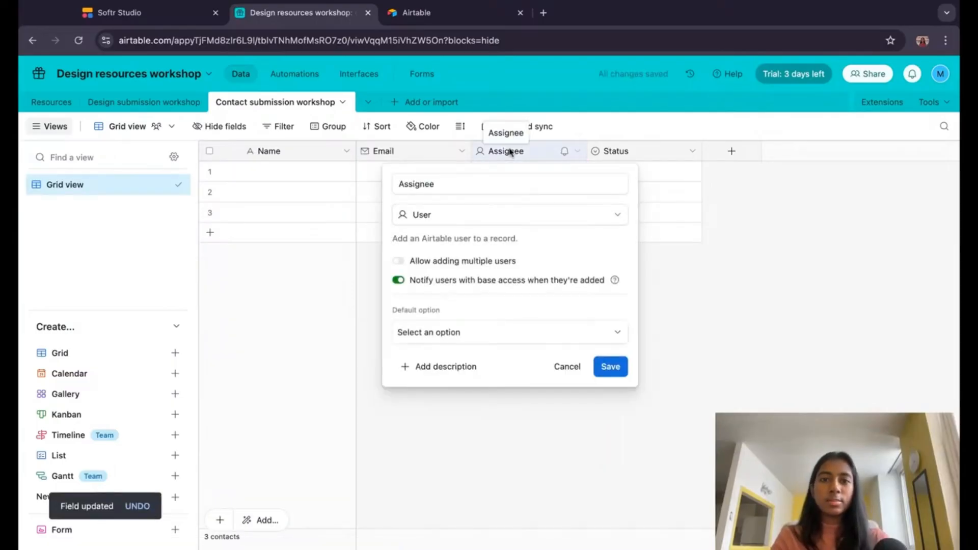
double_click(464, 184)
text(Messa)
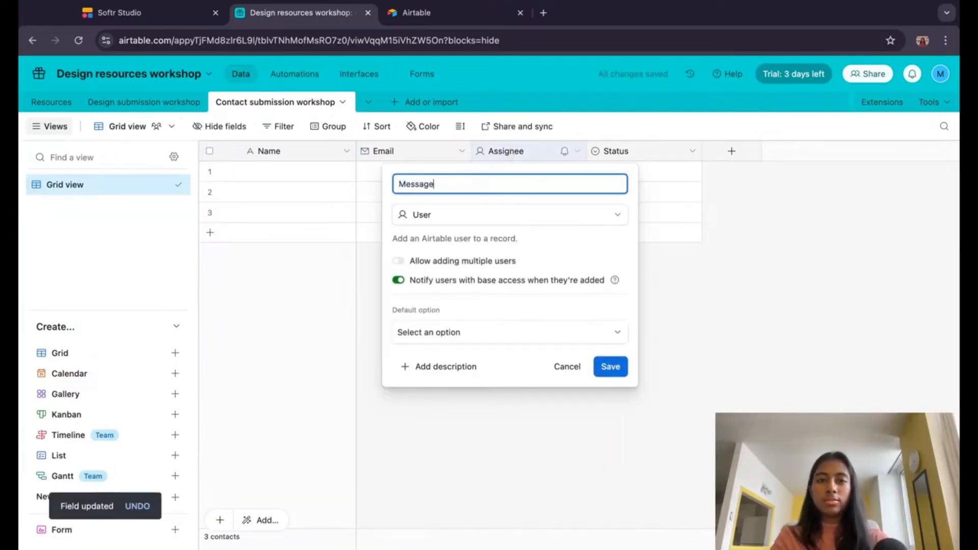
click(471, 215)
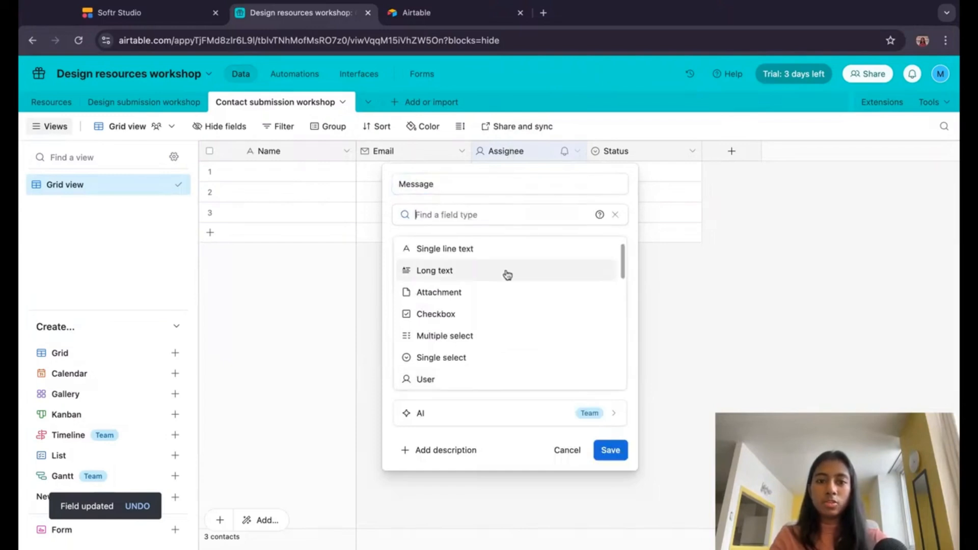
click(473, 274)
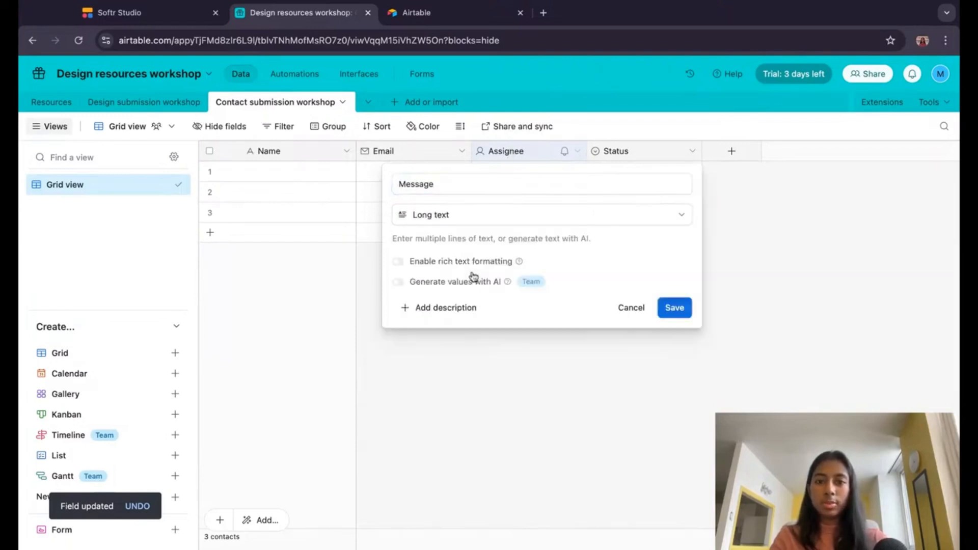
click(677, 309)
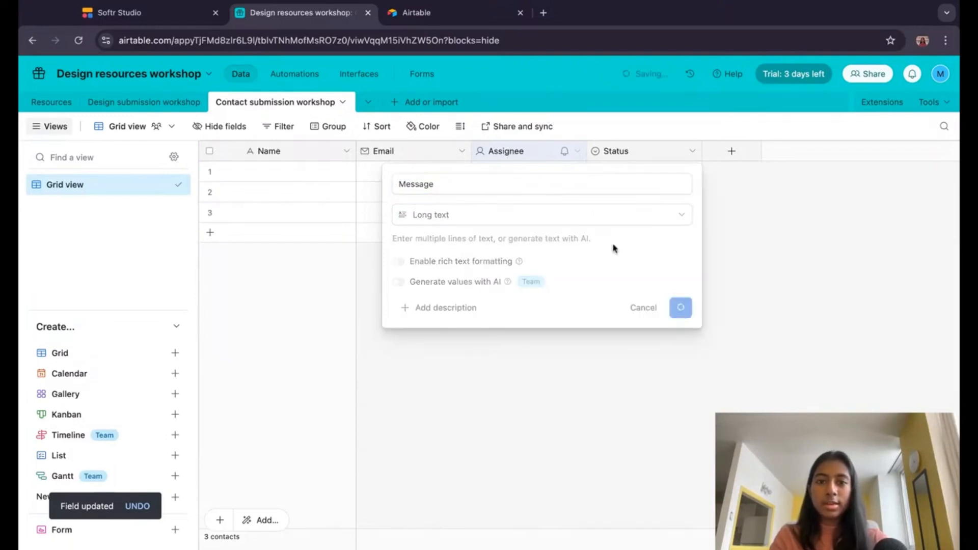
click(693, 151)
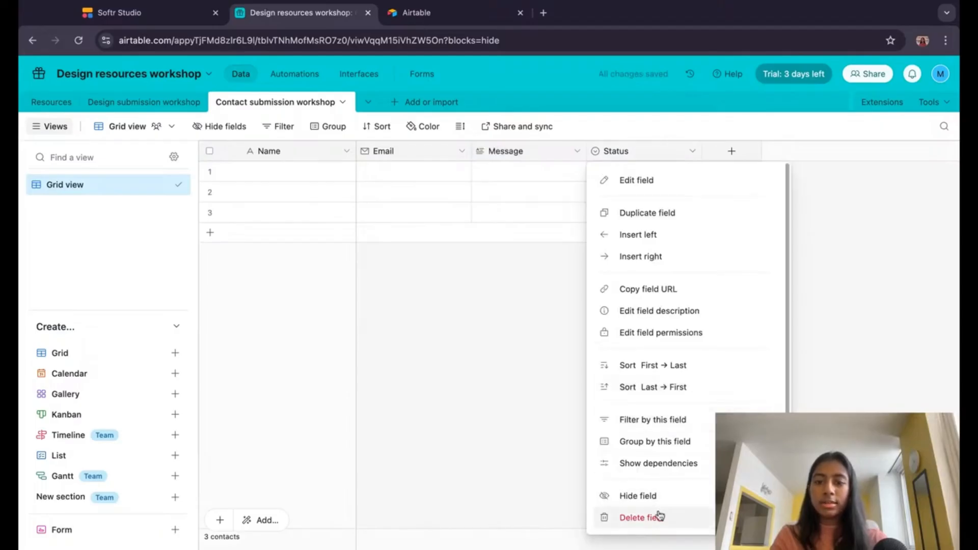
click(631, 517)
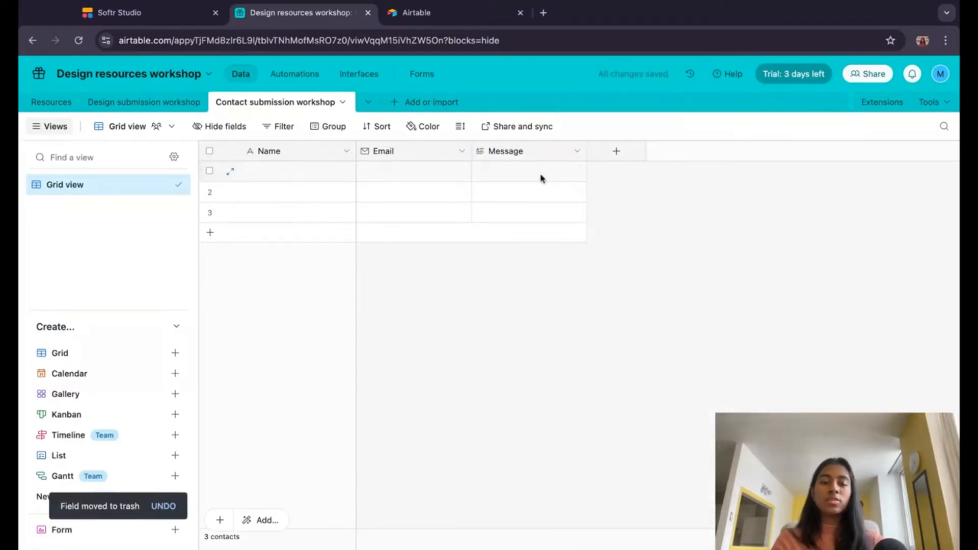
Step: Switch to Softr, refresh the Airtable data and send the form's responses to the Contact submission workshop table
click(147, 13)
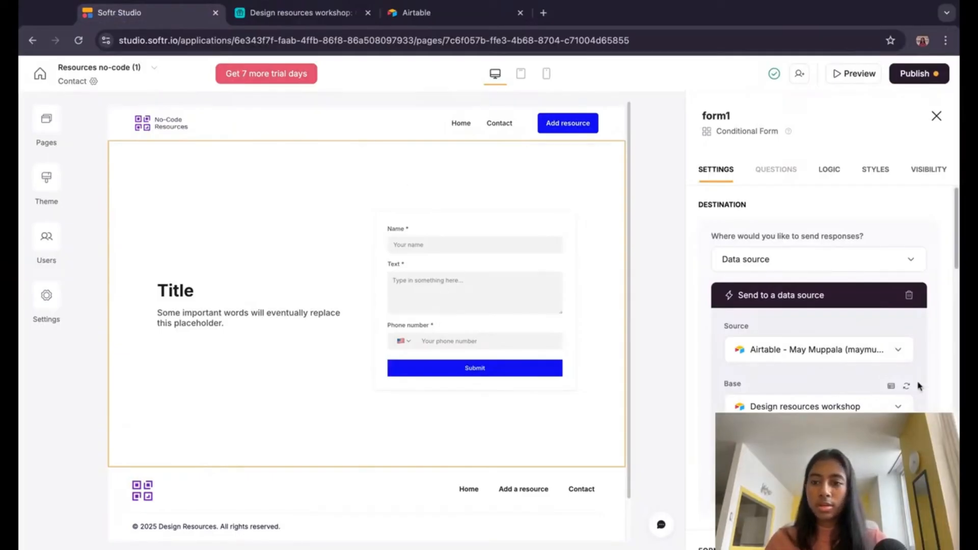
click(906, 386)
click(818, 406)
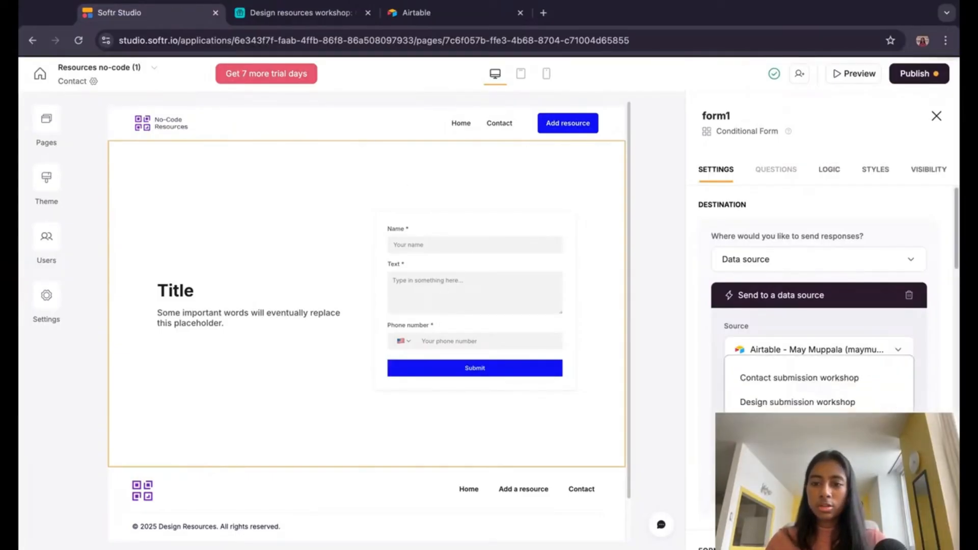
click(831, 383)
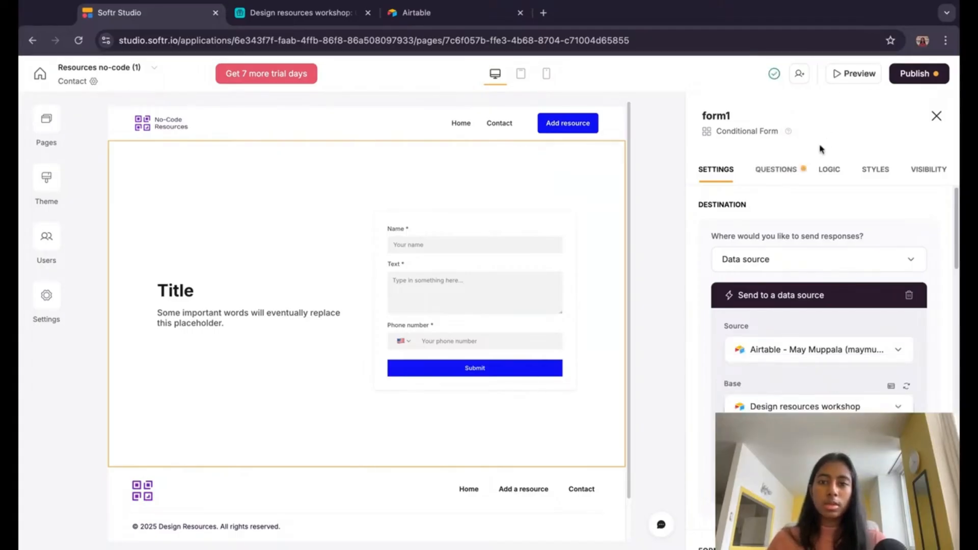
Step: Map the form's Name question to the Name field and its Text question to the Message field
click(789, 174)
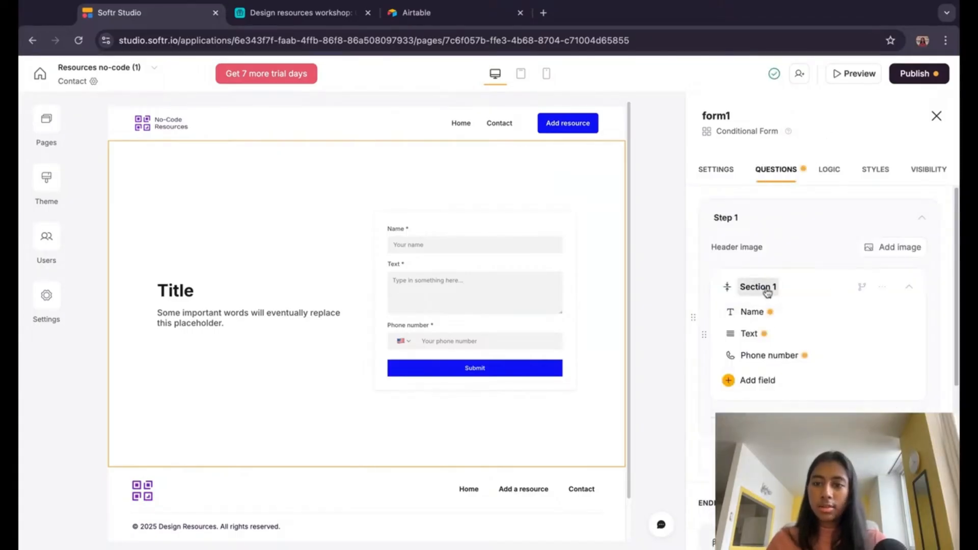
click(775, 314)
click(644, 190)
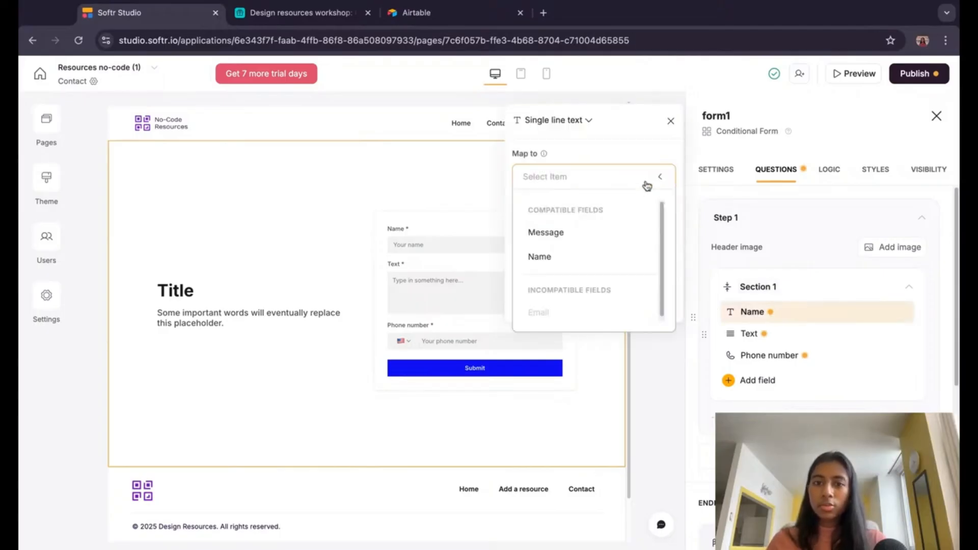
click(597, 263)
click(768, 354)
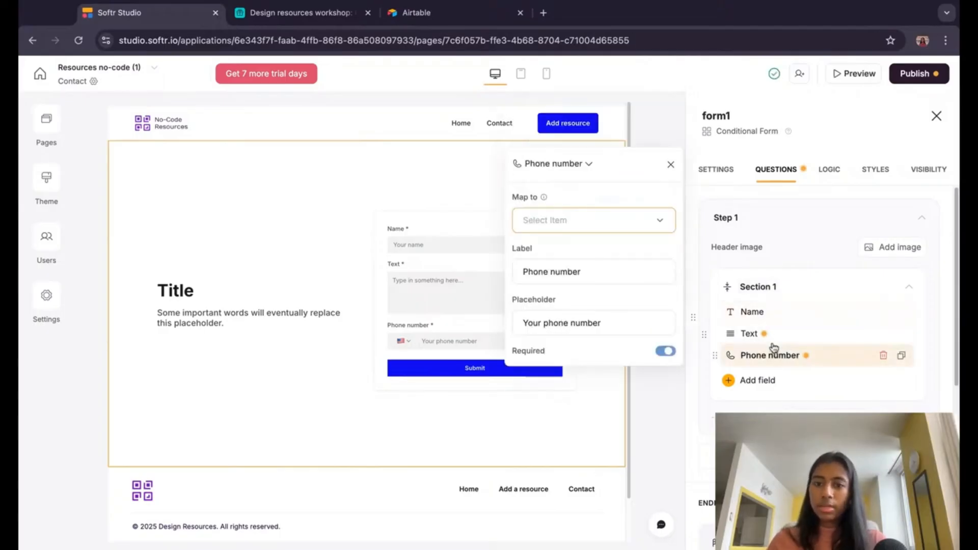
click(774, 334)
click(622, 210)
click(585, 258)
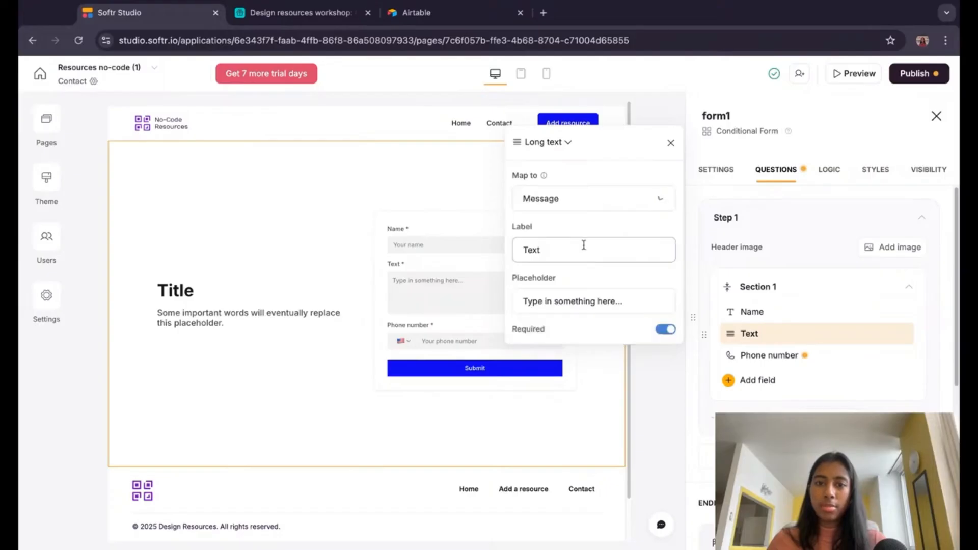
Step: Delete the form's Phone number question and add an Email question mapped to the Email field
click(791, 356)
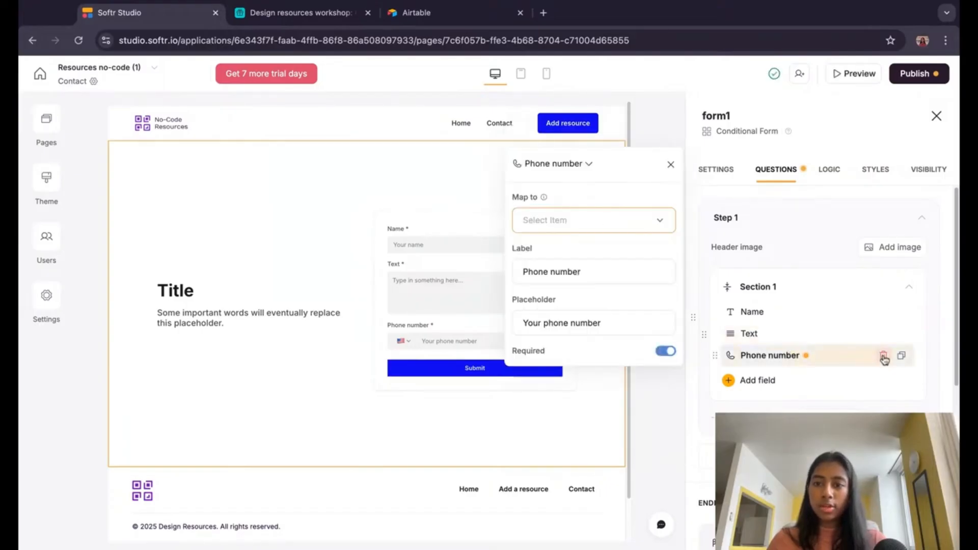
click(883, 355)
click(599, 340)
click(754, 359)
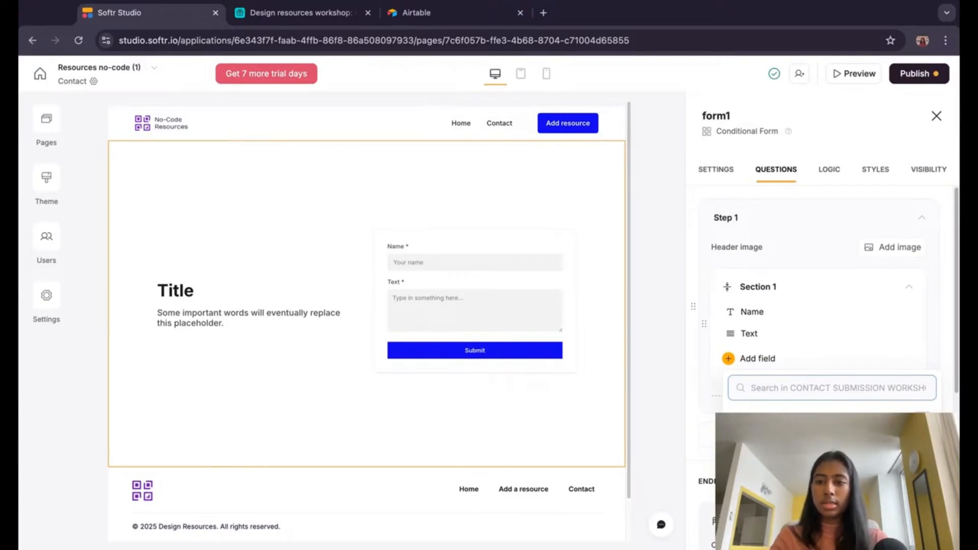
click(769, 444)
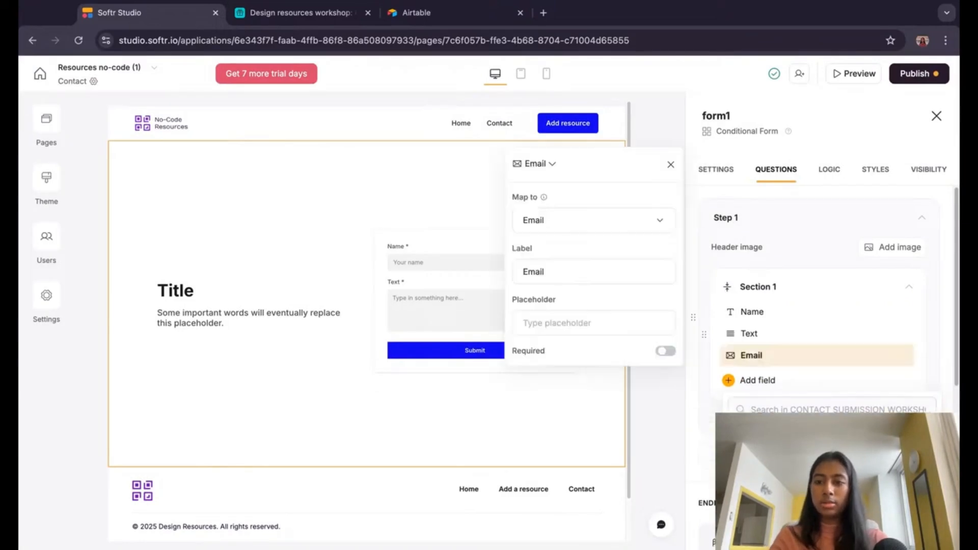
Step: Make the Email question required with the placeholder "Your email" and place it between Name and Text
click(597, 318)
text(Your ema)
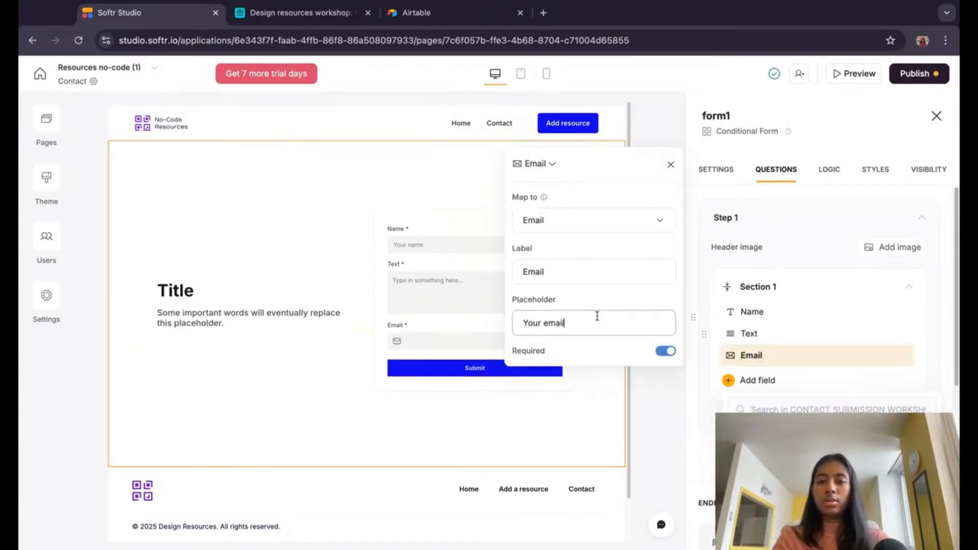
text(il)
click(671, 164)
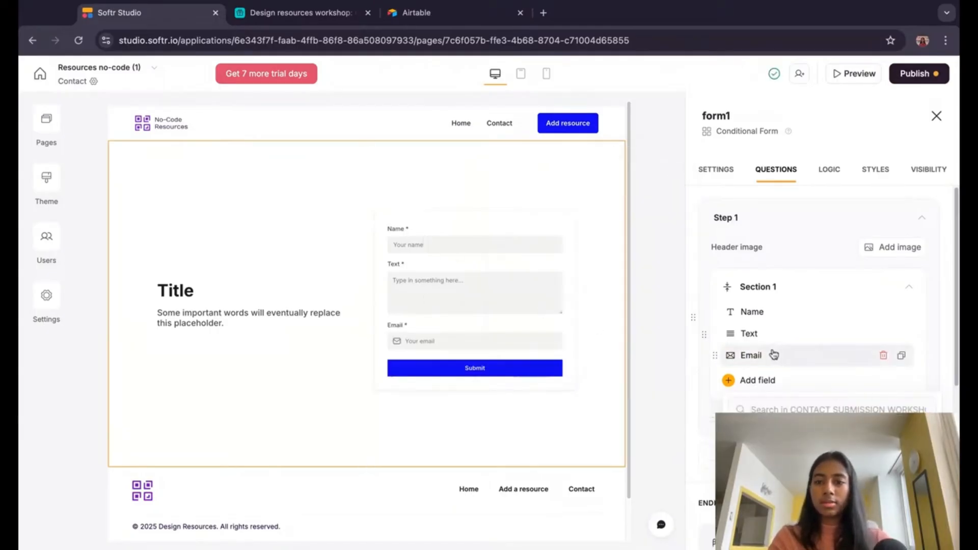
drag(718, 355, 718, 333)
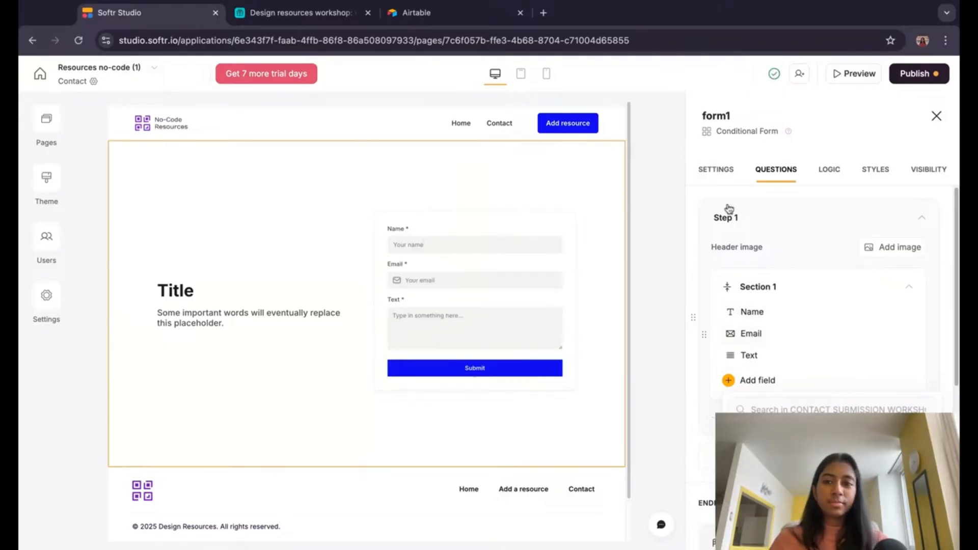
Step: Keep Show success message for Ending 1 and extend its text to "Thank you for submitting the form, we'll get back to you in a few hours!"
click(759, 218)
scroll(797, 372, down, 3)
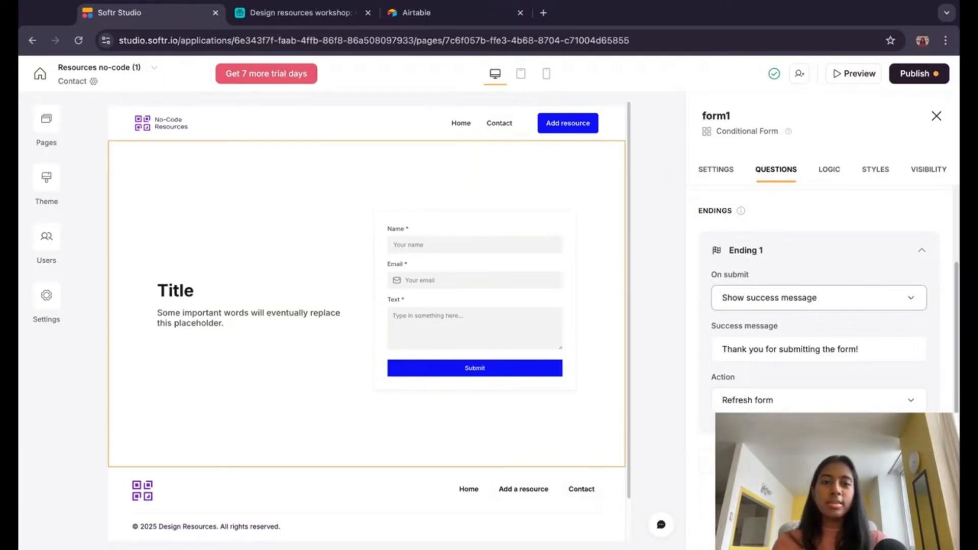
click(811, 301)
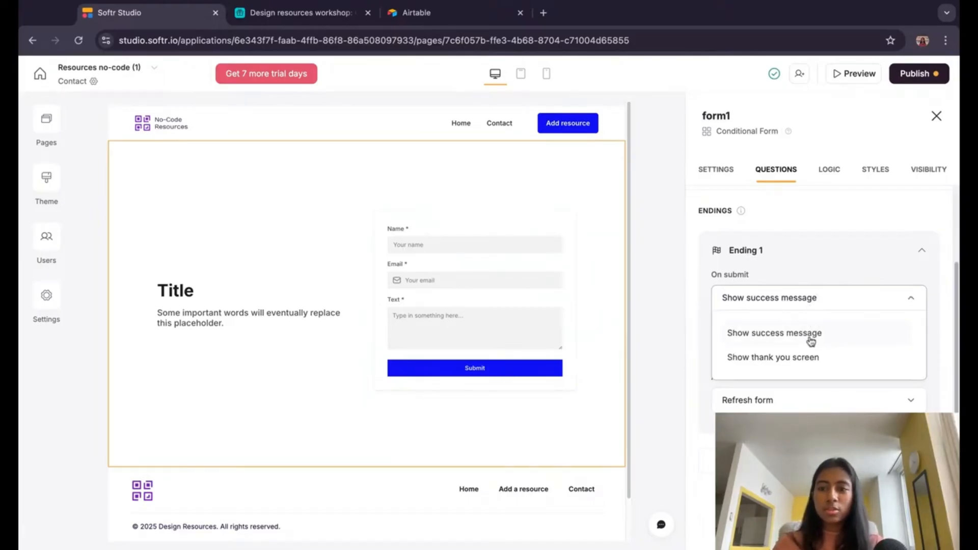
click(775, 333)
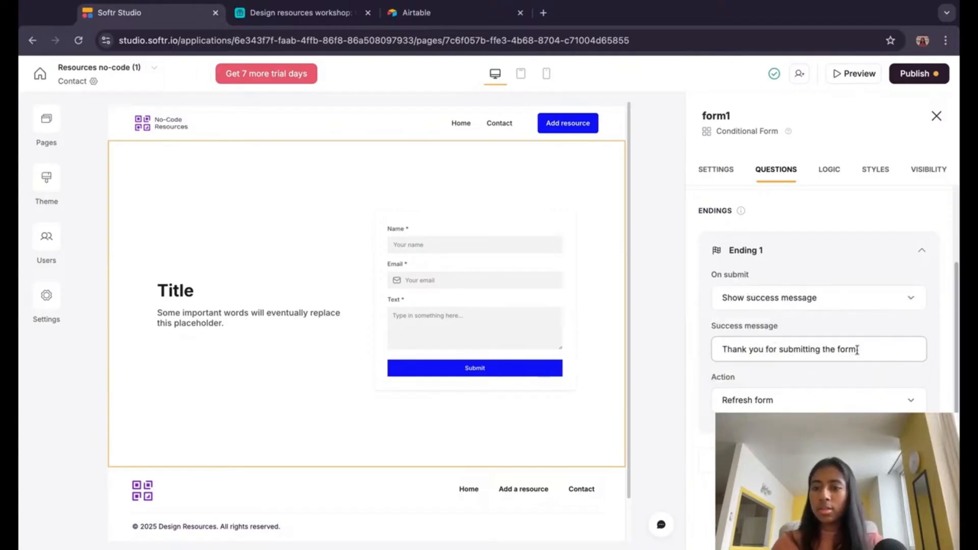
text(we'l)
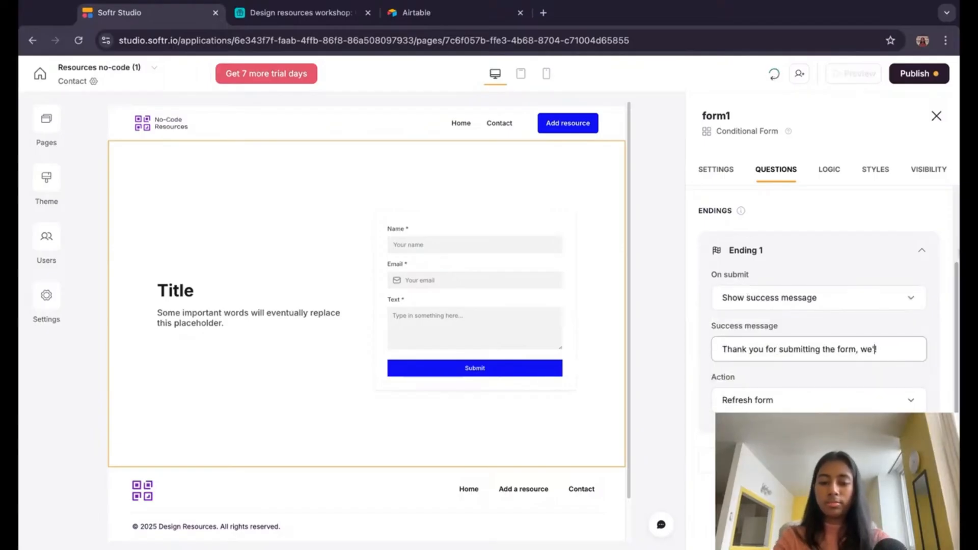
text(l get back t)
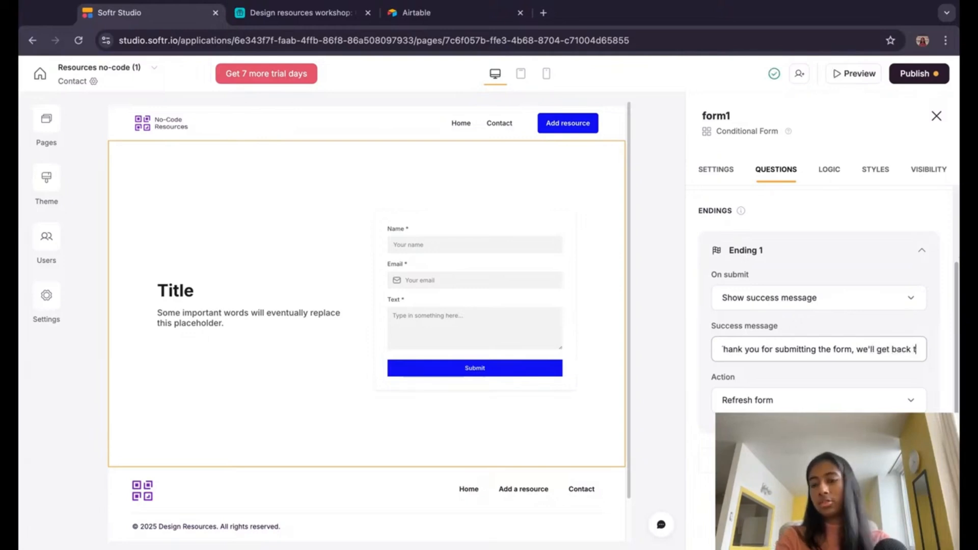
text(o you in a few hours)
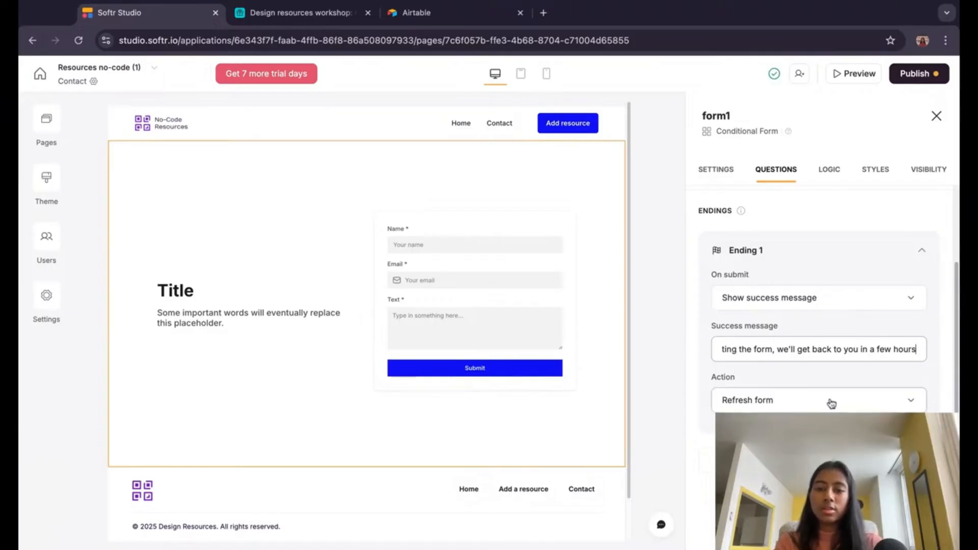
scroll(770, 323, up, 2)
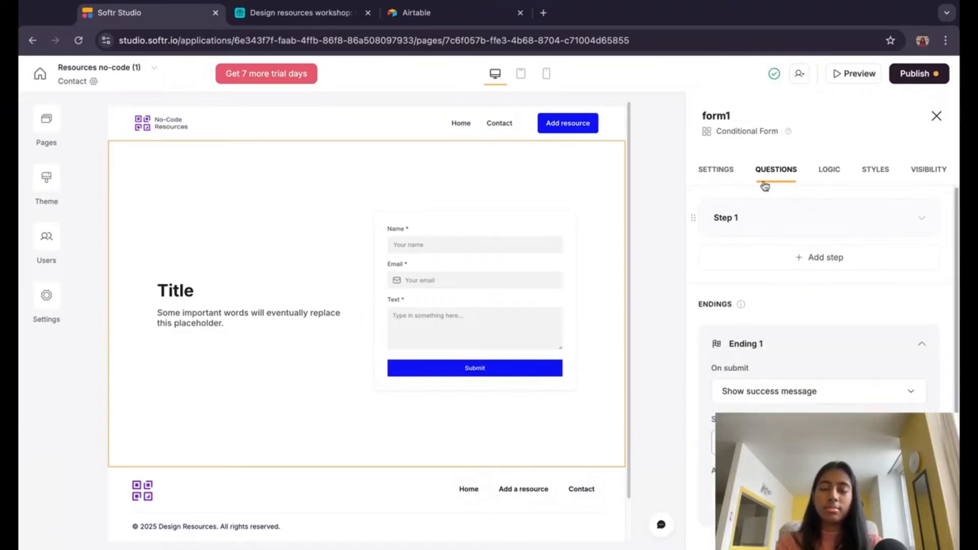
click(838, 178)
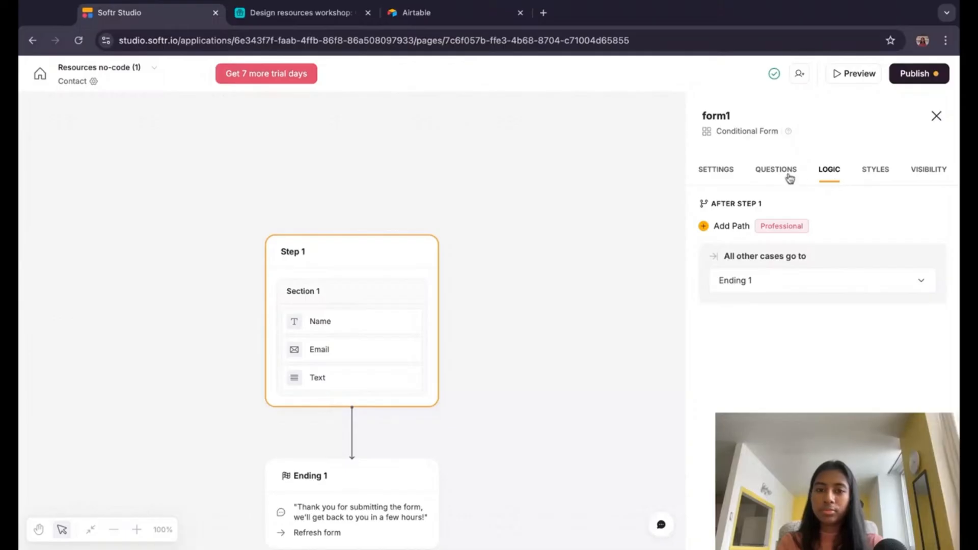
click(789, 177)
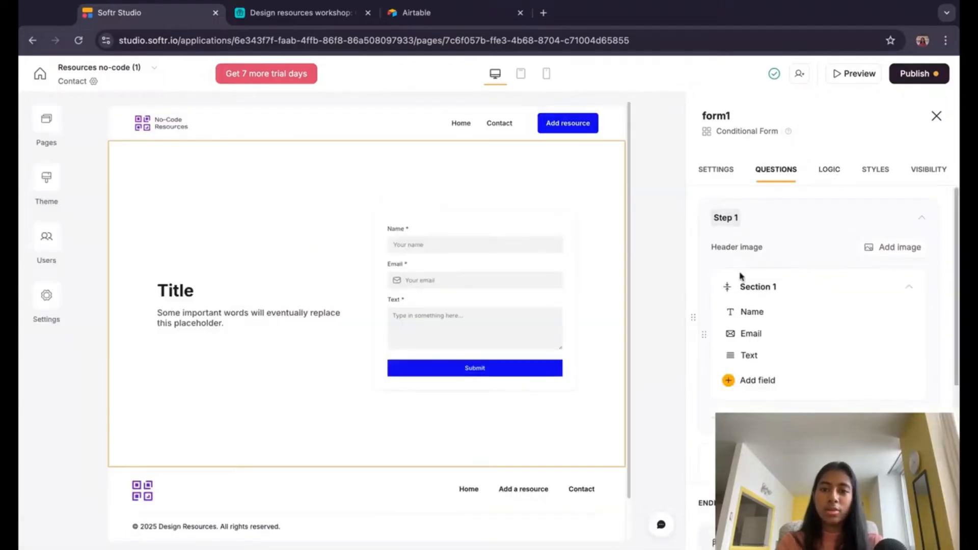
scroll(805, 353, down, 5)
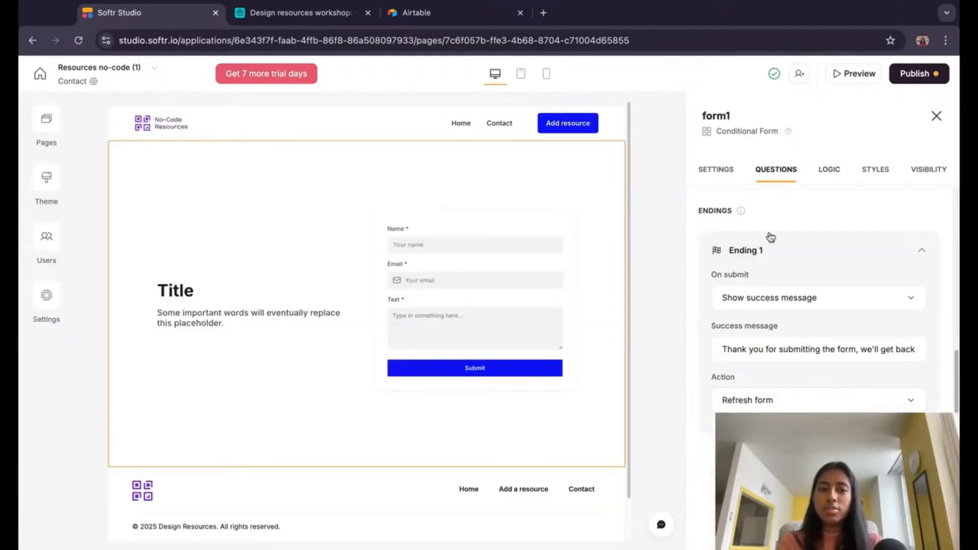
Step: Set the form block's title to "Contact us" in its settings
click(708, 174)
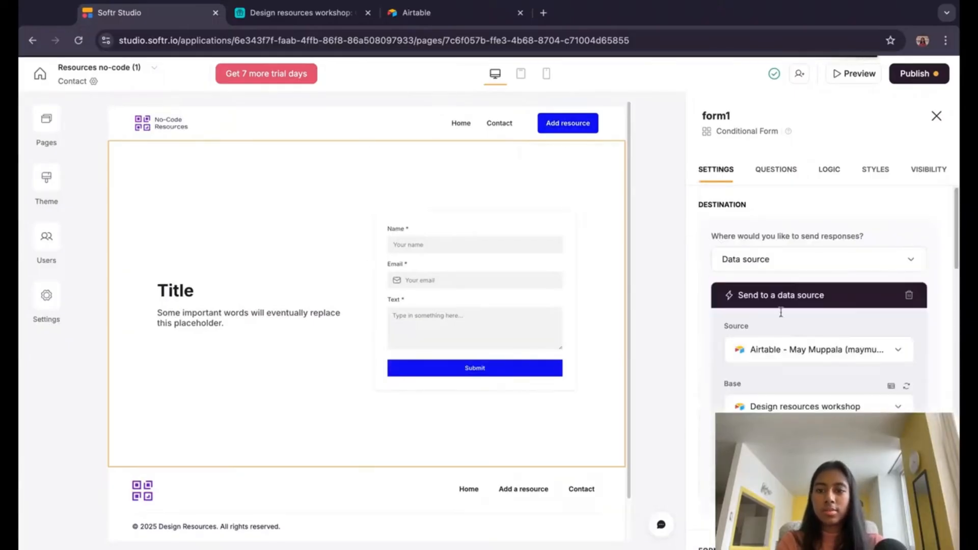
scroll(795, 310, down, 5)
scroll(796, 343, down, 1)
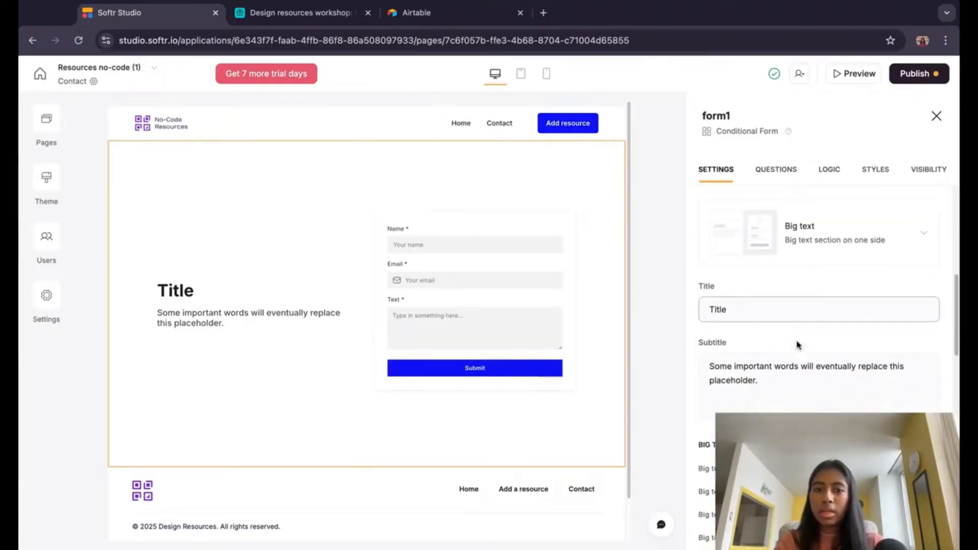
double_click(755, 304)
text(Con)
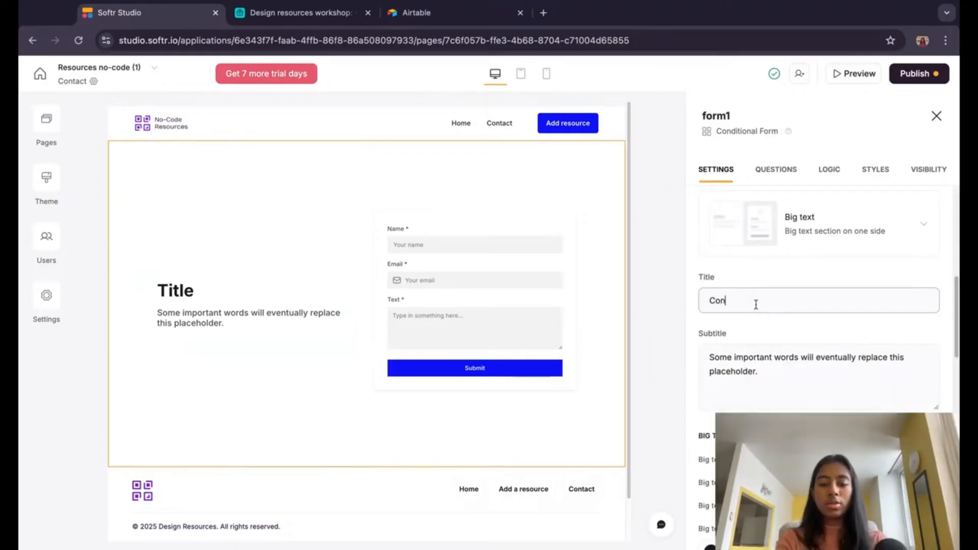
text(tact Us)
key(BackSpace)
key(BackSpace)
key(BackSpace)
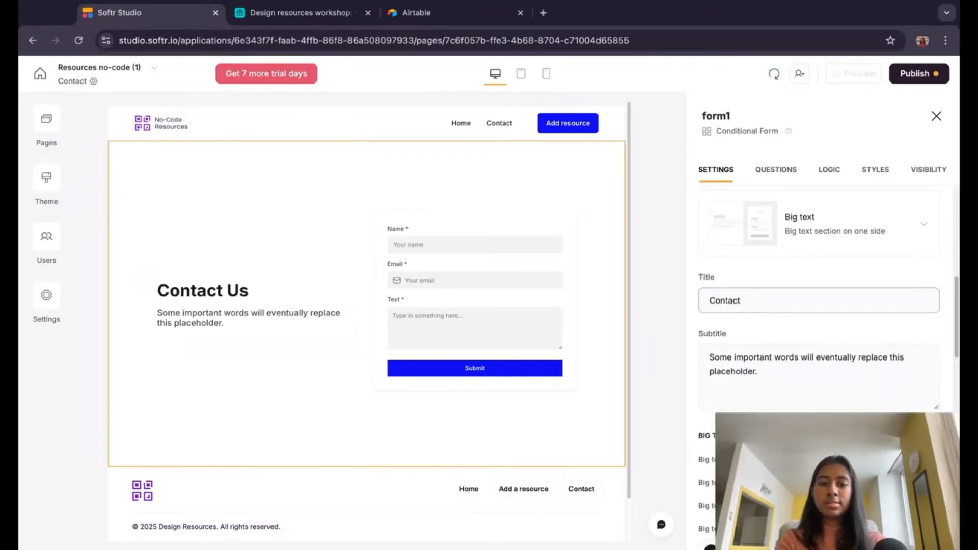
text(us)
Step: Replace the form block's placeholder subtitle with "Share feedback or get in touch"
click(759, 375)
key(ctrl+a)
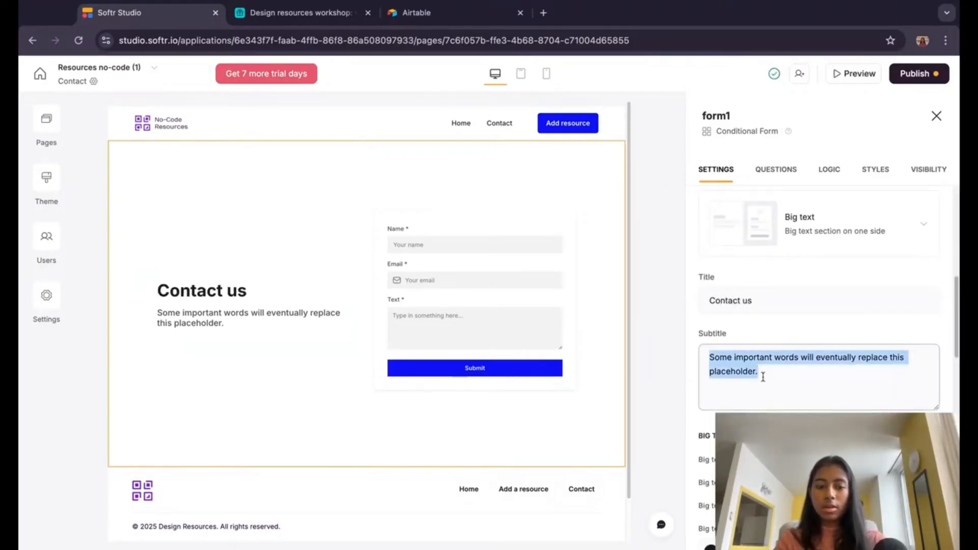
text(Shar)
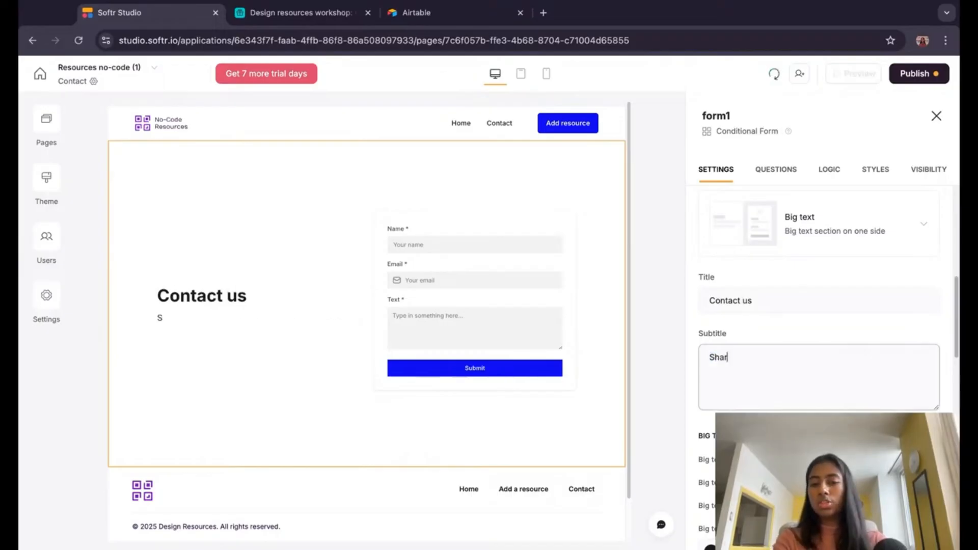
text(e feedback or get)
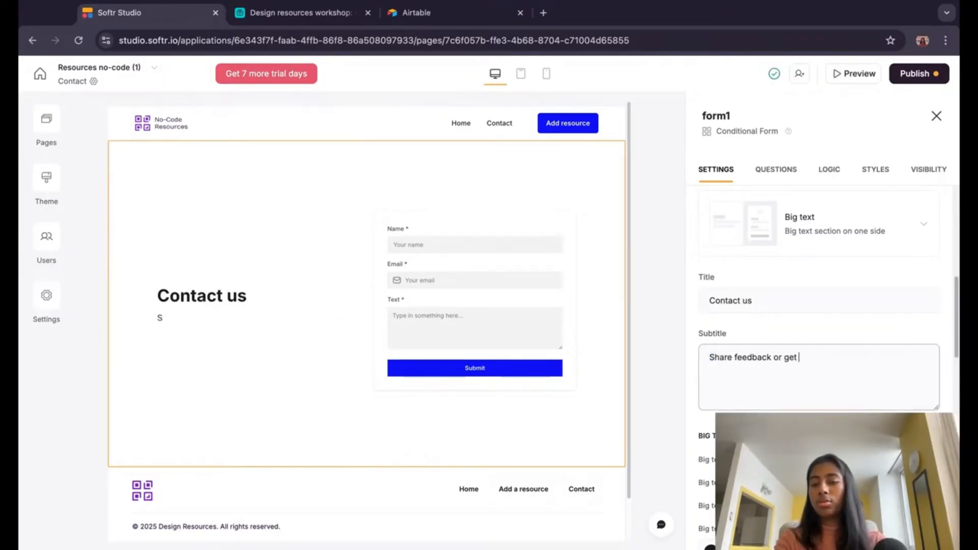
text( in touch.)
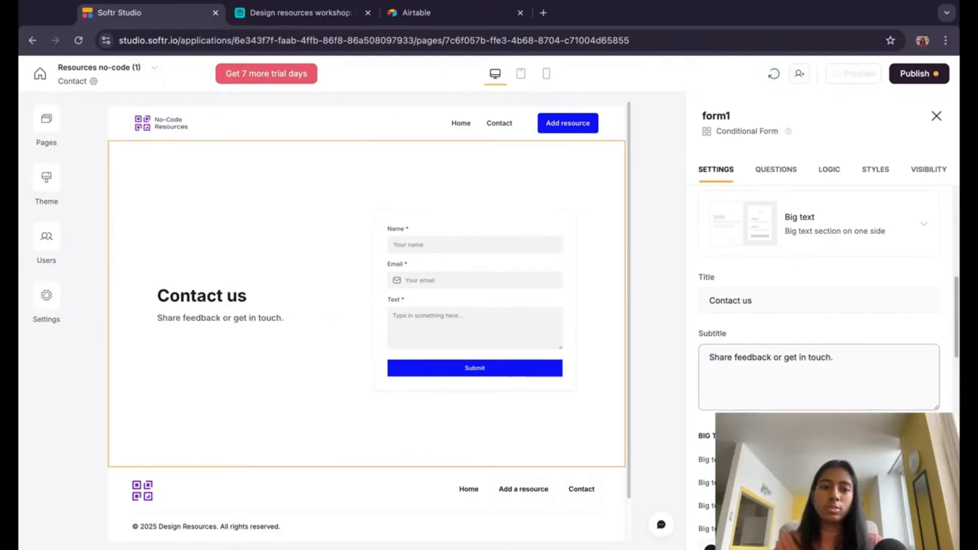
key(BackSpace)
Step: Set the big text subtitle colour to #1A1A1A
scroll(775, 376, down, 4)
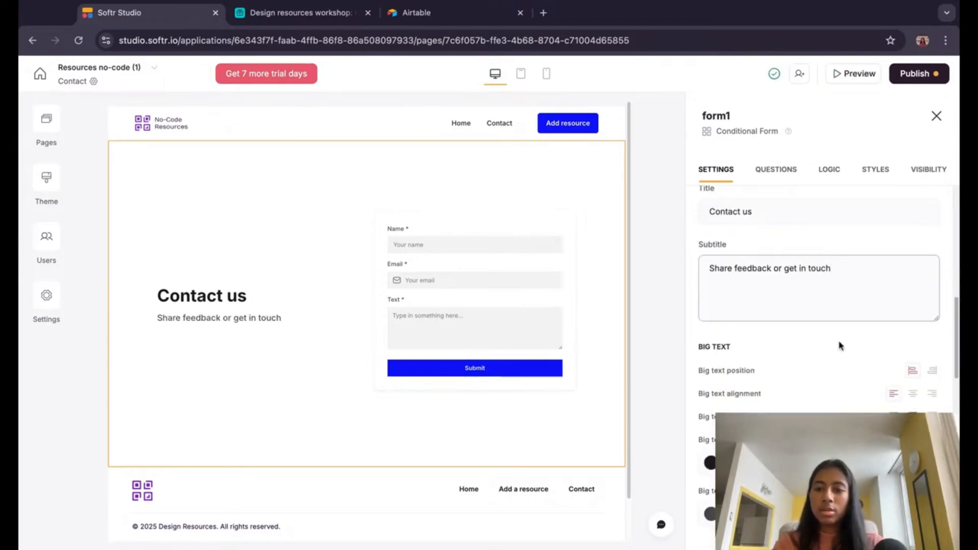
scroll(757, 408, down, 2)
double_click(743, 410)
text(1A1A1A)
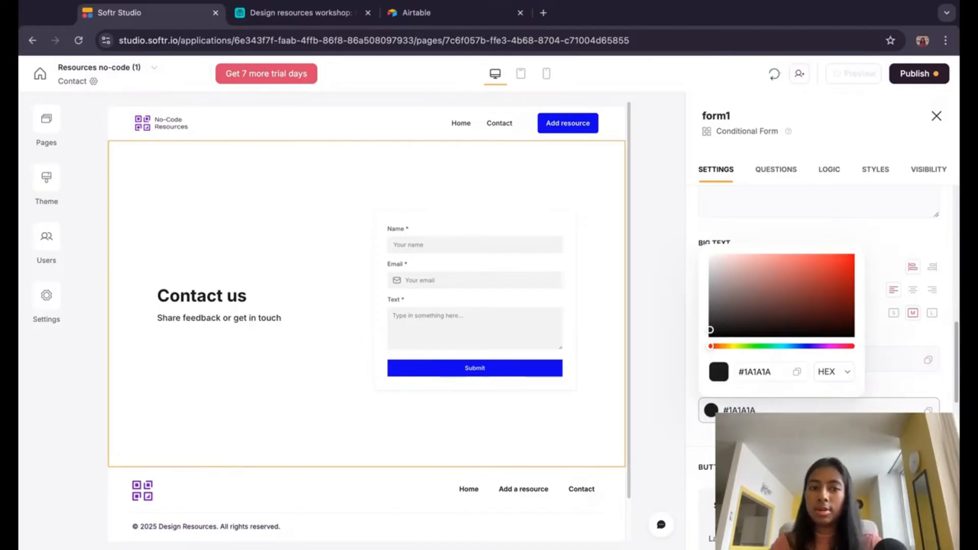
click(746, 434)
Step: Increase the big text size of the form block's title and subtitle to L
scroll(746, 434, down, 1)
scroll(736, 339, down, 10)
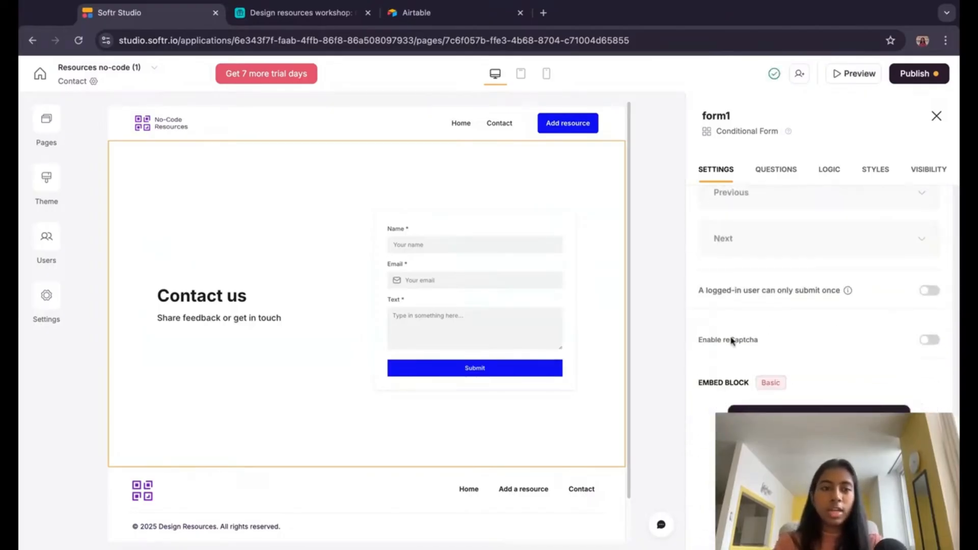
scroll(824, 317, up, 15)
scroll(823, 317, up, 2)
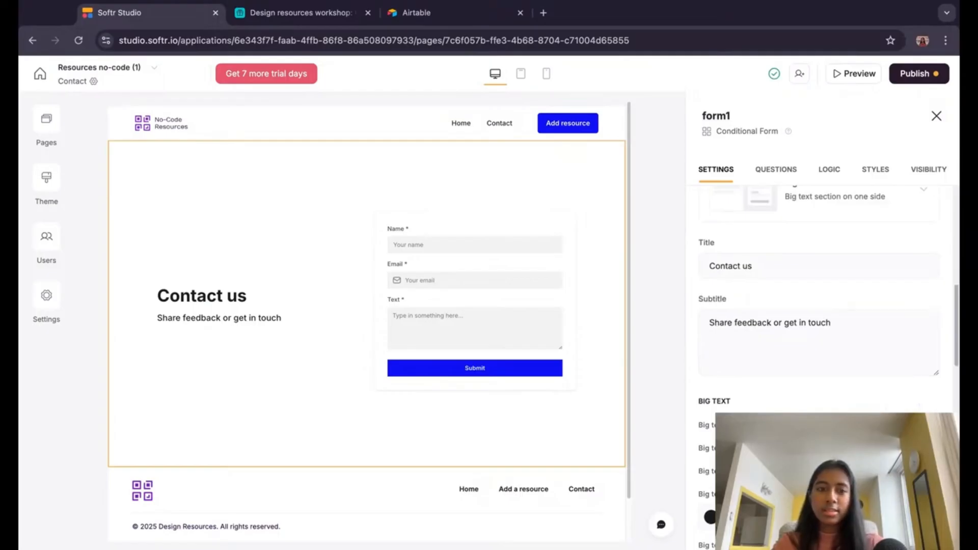
click(906, 448)
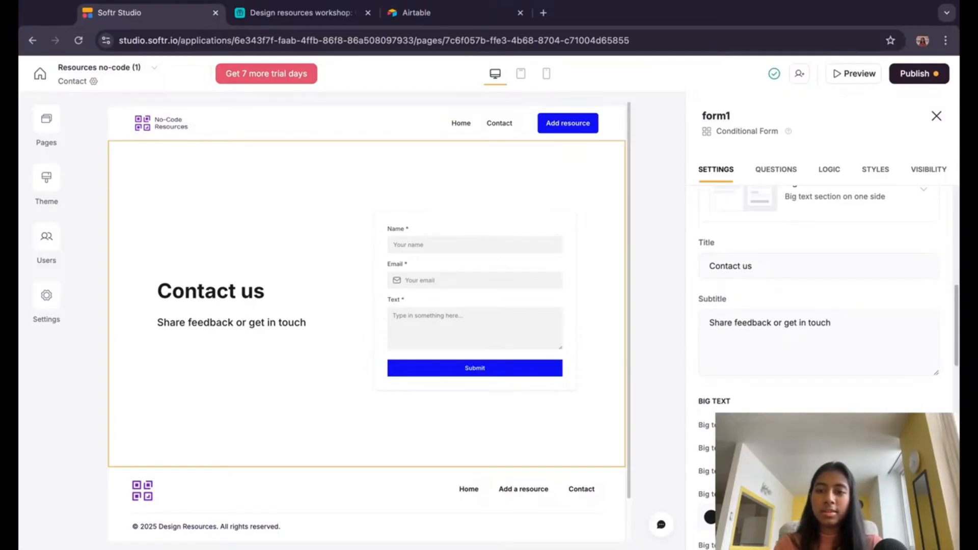
Step: Add a border around the form container in the style settings and colour it #0E05F8
scroll(792, 220, up, 5)
click(776, 171)
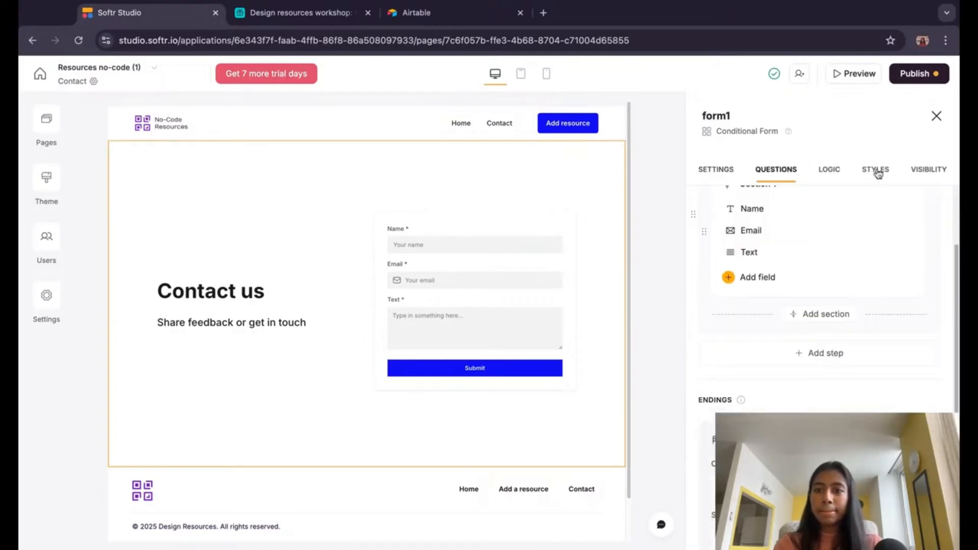
click(875, 171)
scroll(920, 264, down, 4)
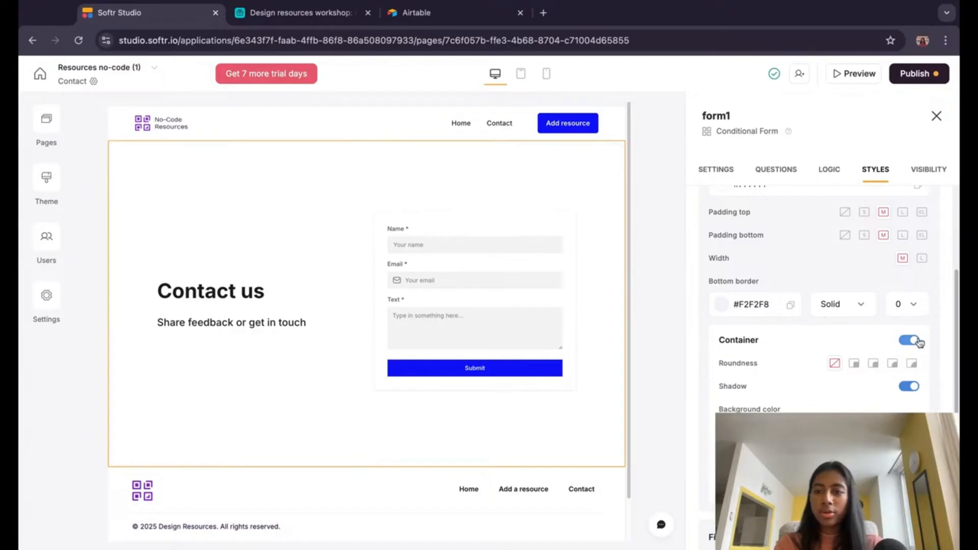
scroll(919, 342, down, 2)
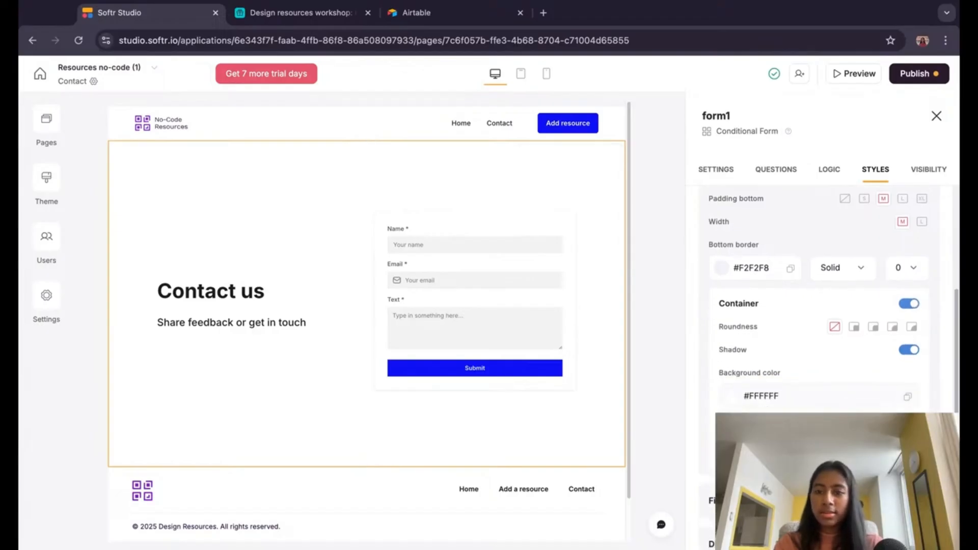
click(899, 443)
click(896, 363)
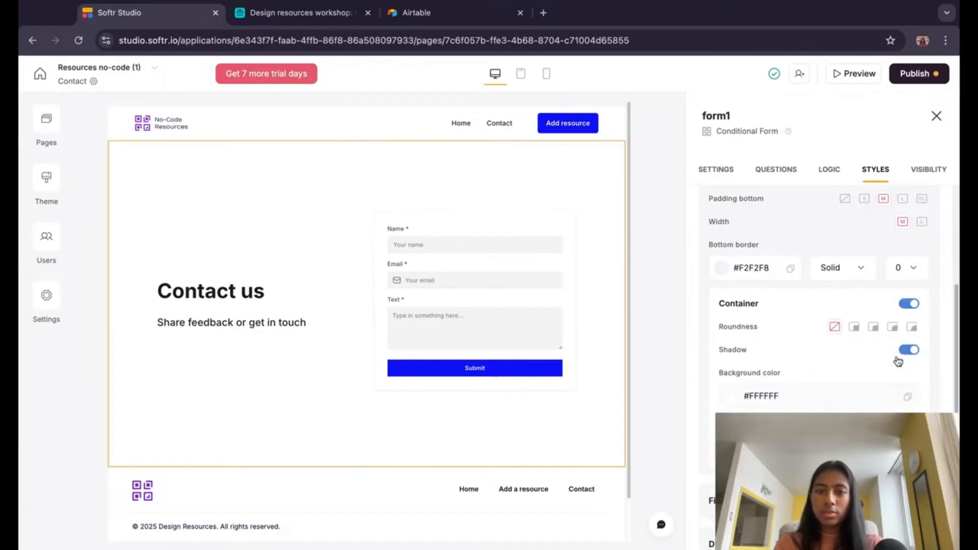
click(732, 443)
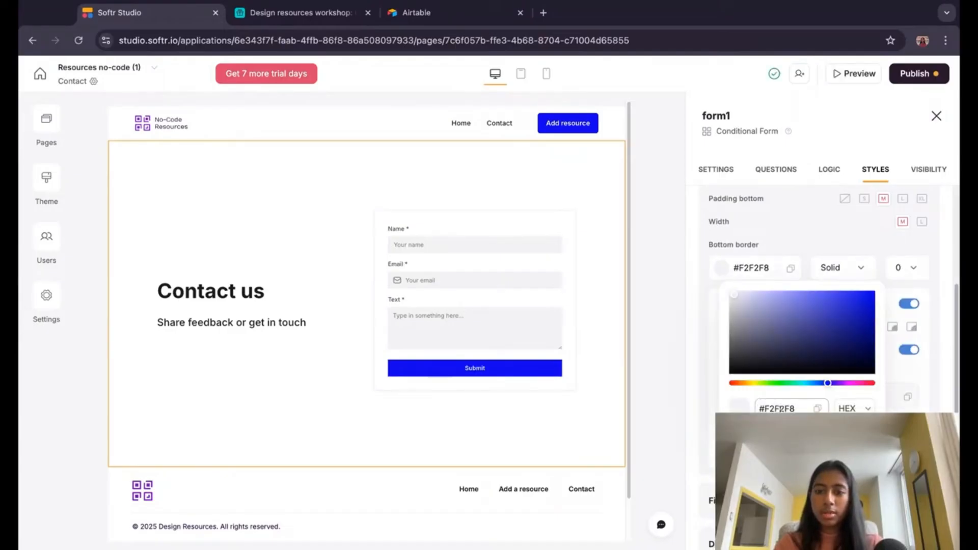
double_click(781, 409)
text(0E05F8)
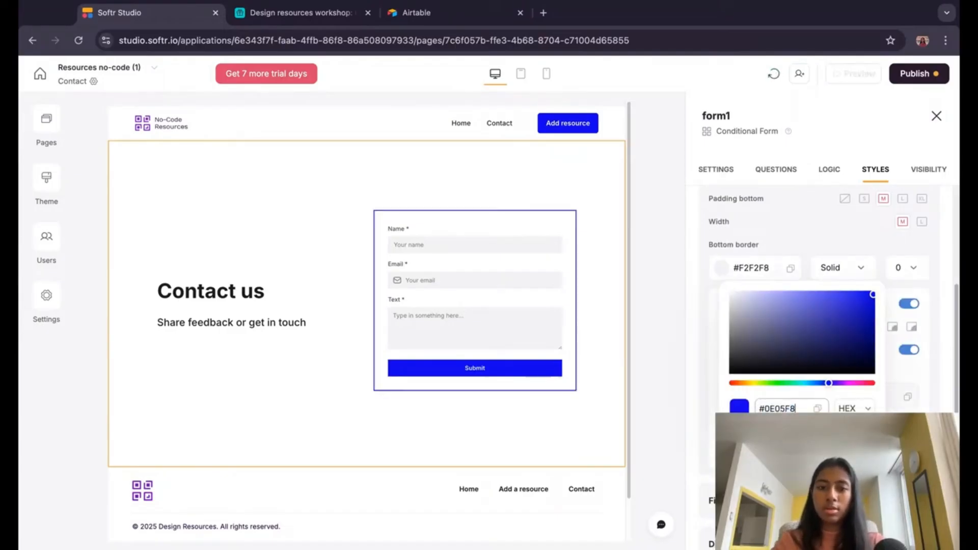
Step: Round the form container's corners to the medium level and turn off the container's shadow
click(943, 354)
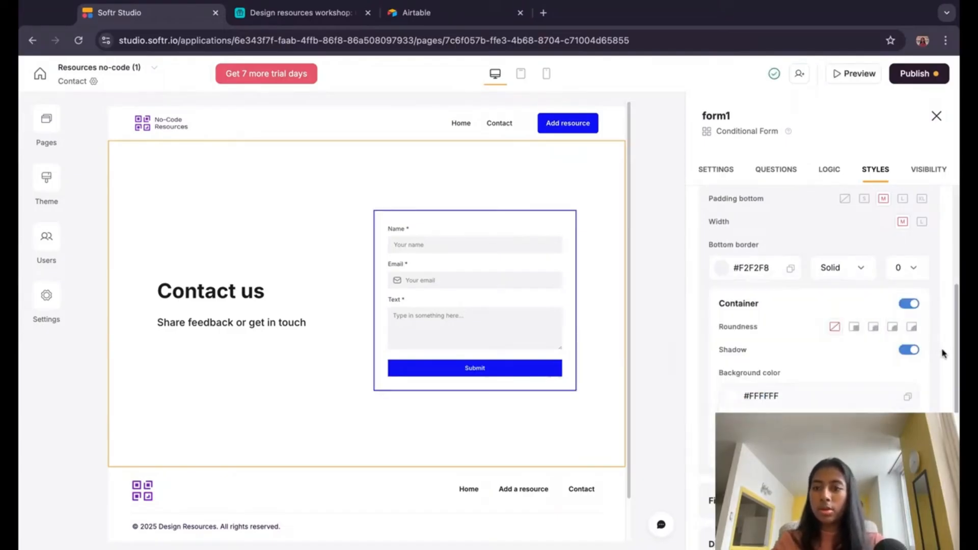
click(878, 330)
scroll(860, 387, down, 1)
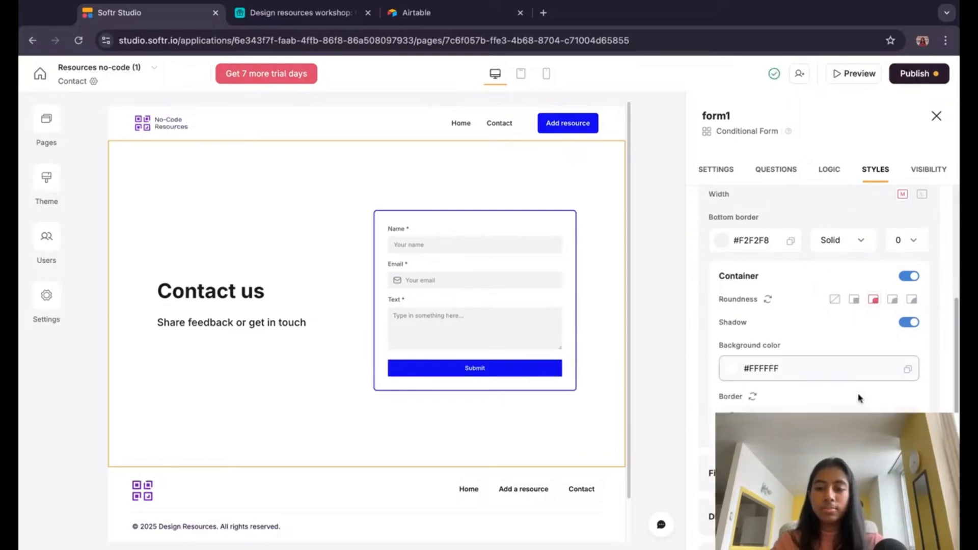
click(907, 323)
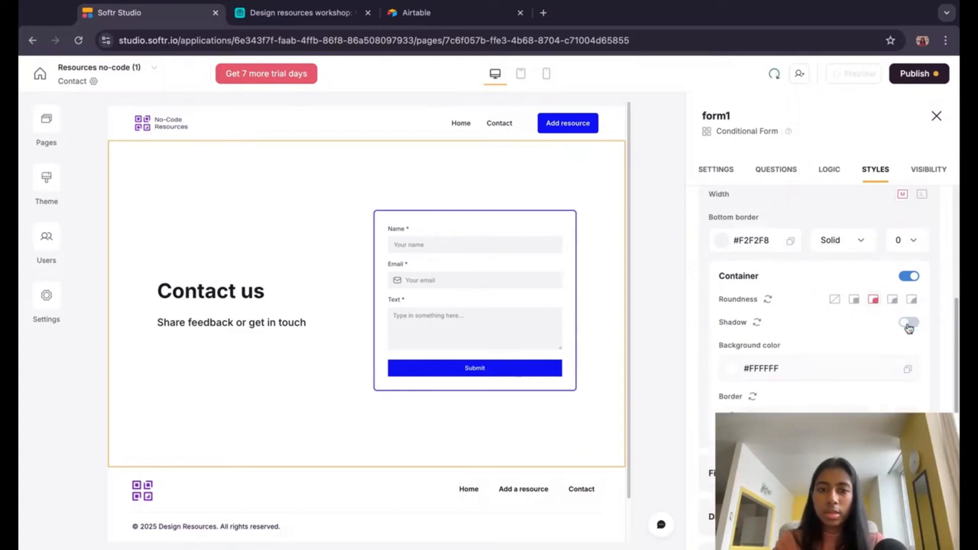
Step: Set the form fields' background colour to #FFFFFF and add a solid border around the fields
scroll(812, 332, down, 5)
click(823, 334)
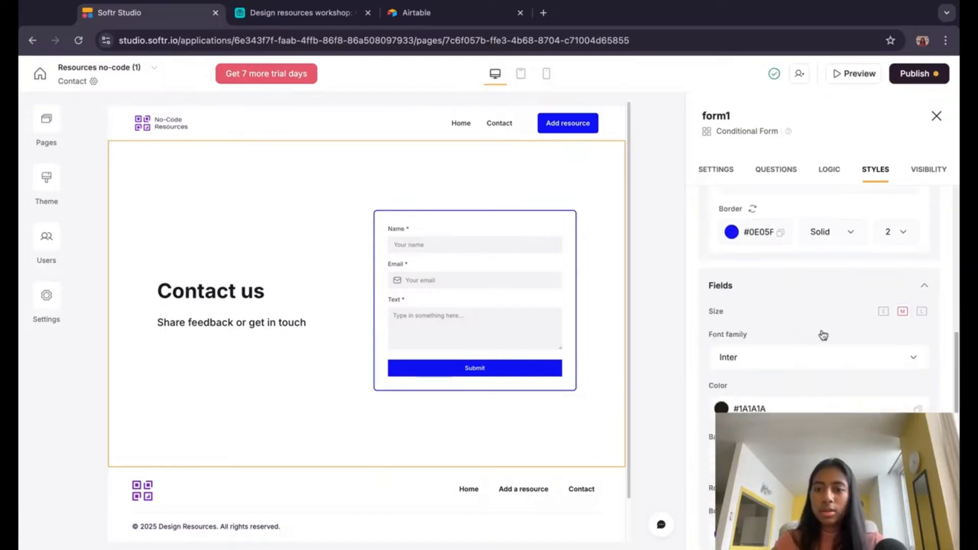
click(753, 366)
key(ctrl+a)
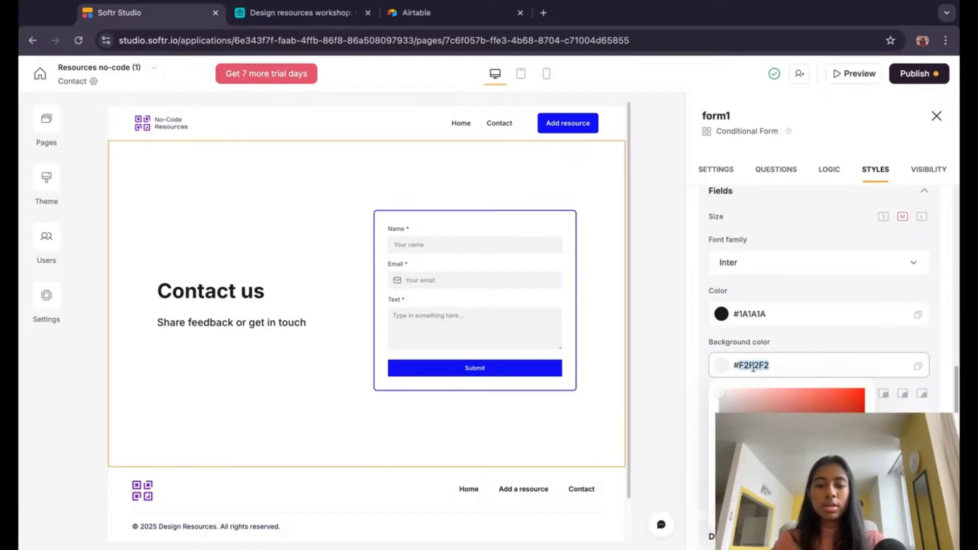
text(#ffffff)
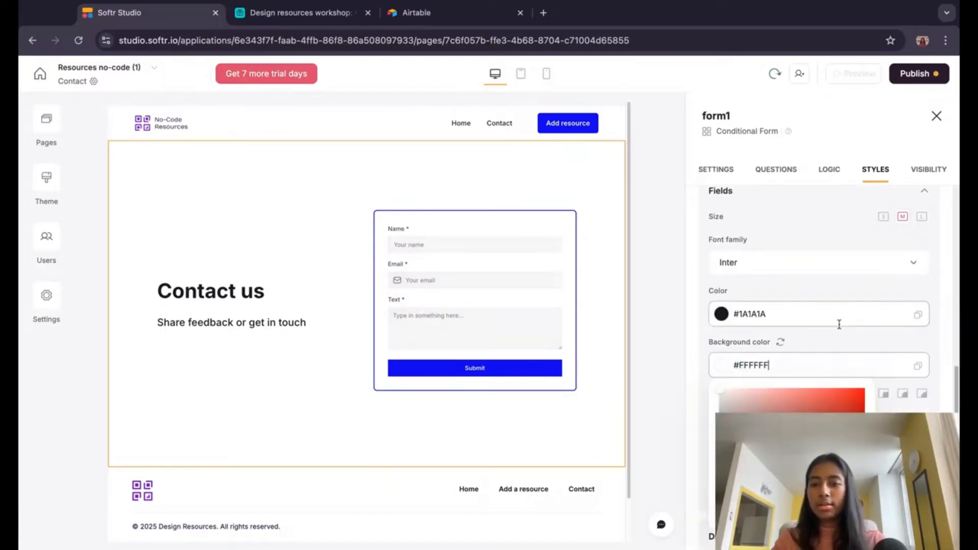
click(839, 343)
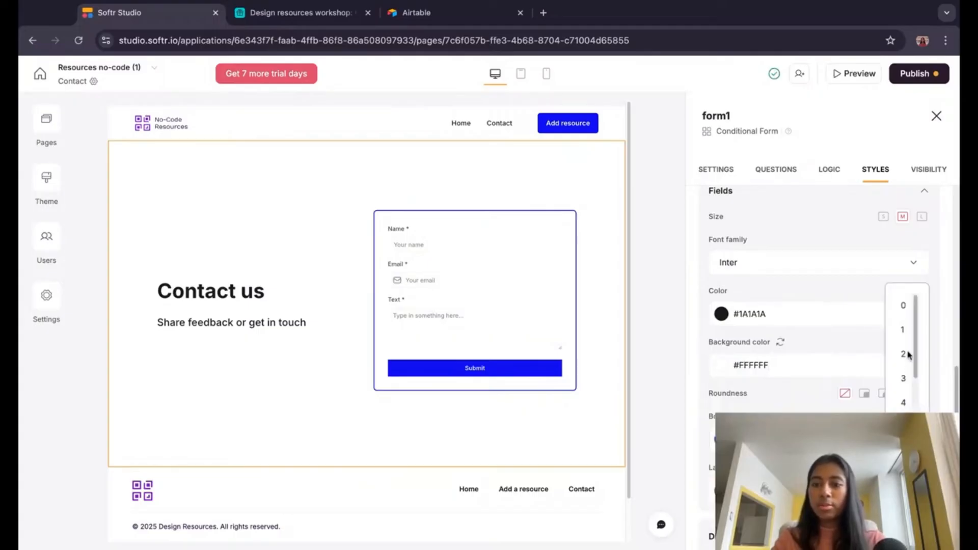
click(721, 315)
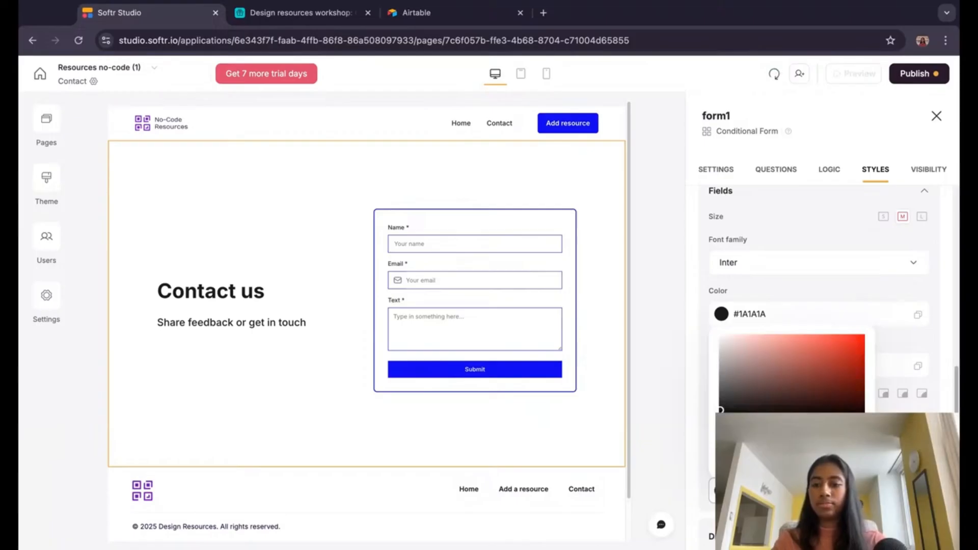
click(948, 355)
Step: Reduce the form block's top and bottom padding to S
scroll(949, 355, down, 3)
scroll(949, 355, up, 5)
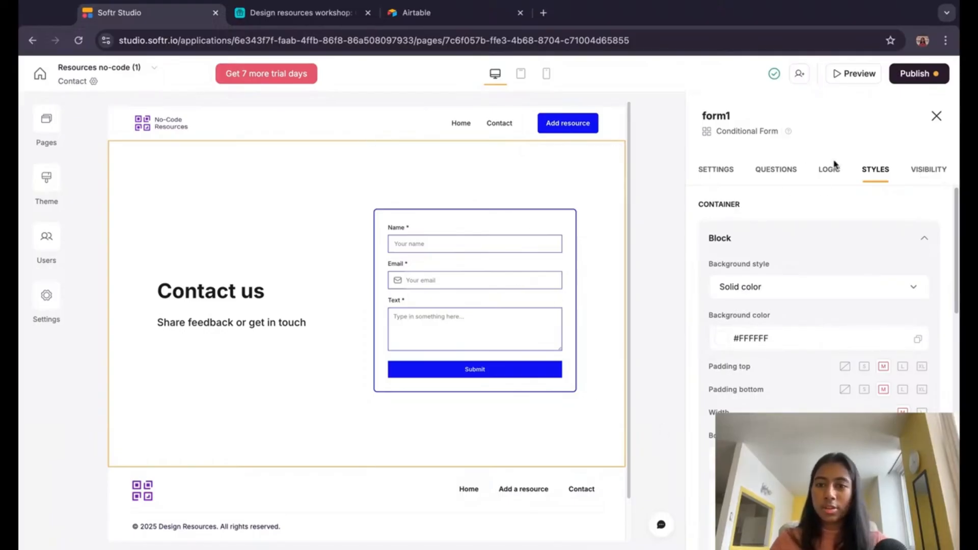
scroll(834, 328, down, 4)
scroll(798, 274, up, 2)
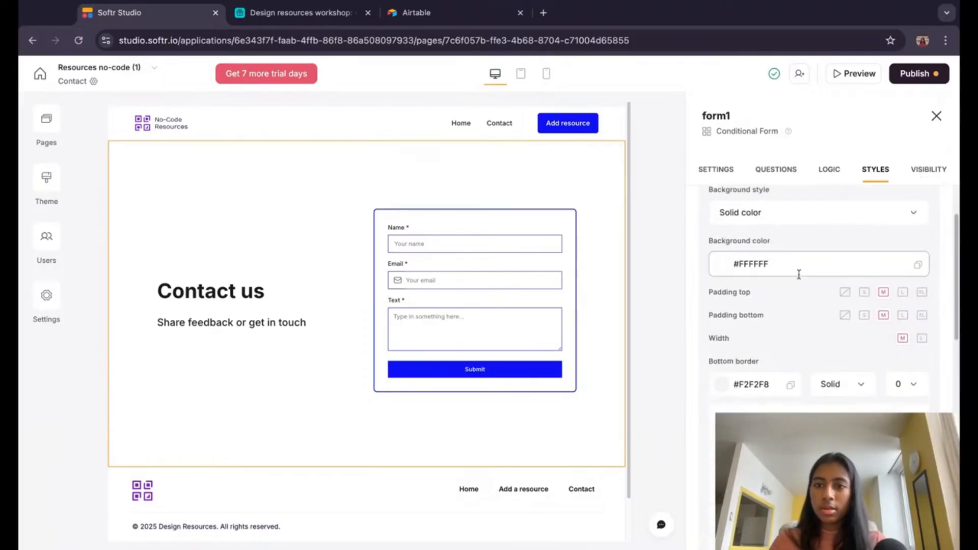
click(864, 298)
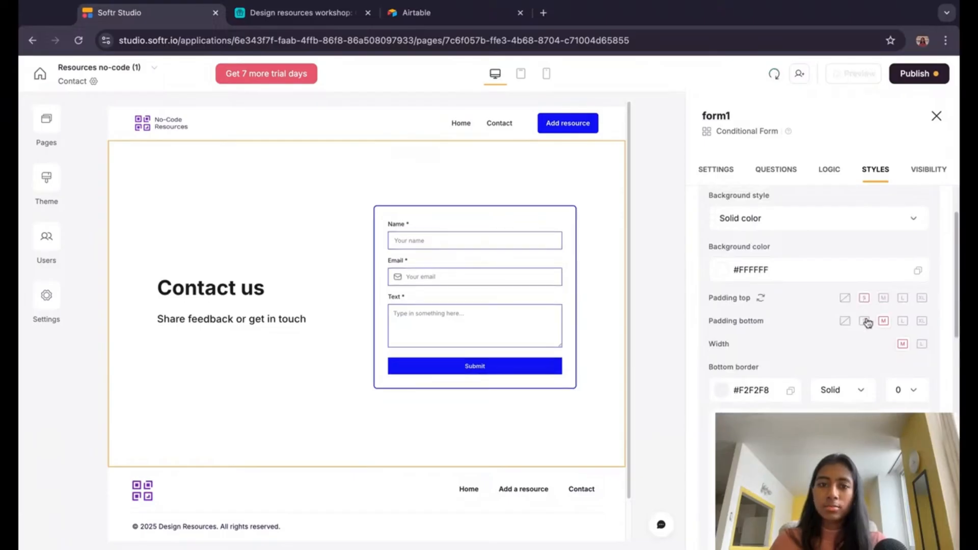
click(865, 321)
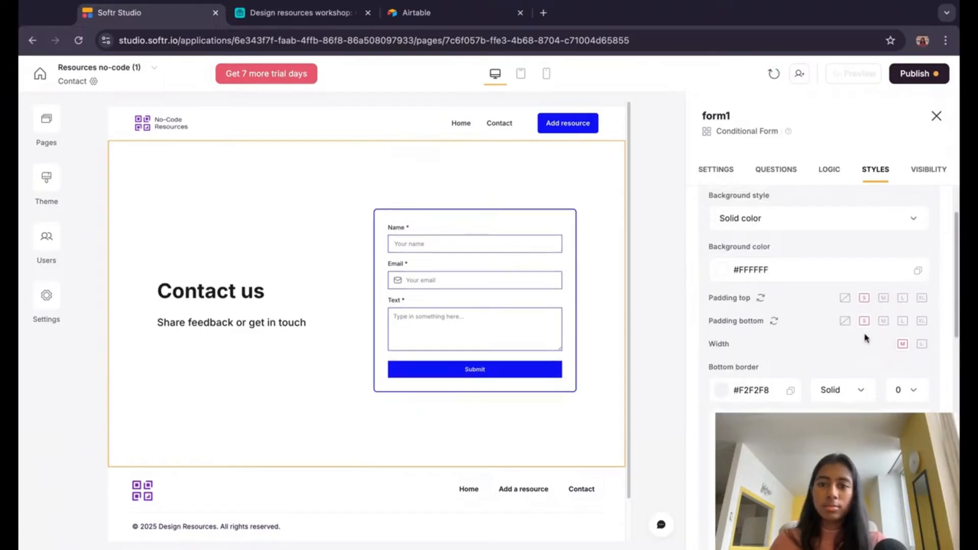
scroll(864, 338, up, 2)
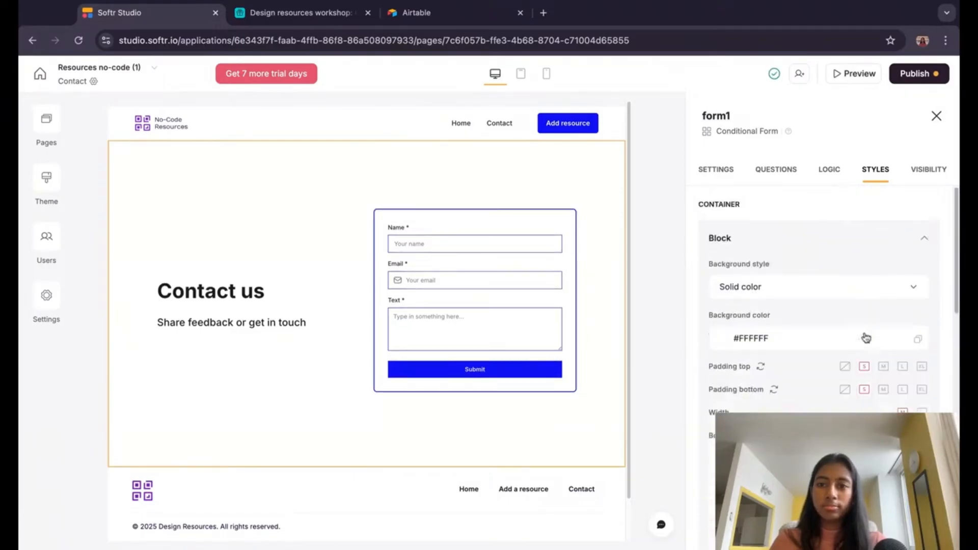
Step: Review the form block's remaining style groups and its logic settings
click(829, 169)
click(874, 170)
scroll(829, 337, down, 6)
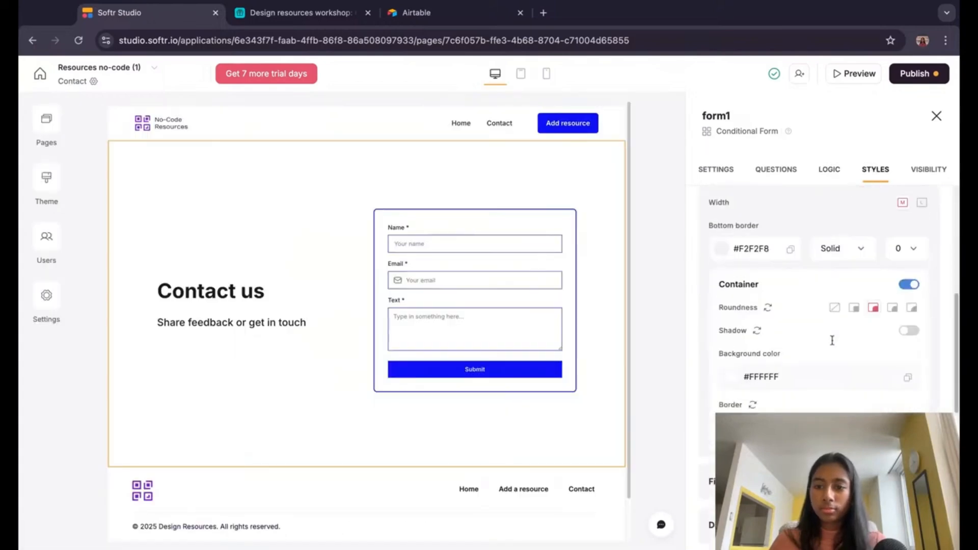
scroll(871, 385, down, 4)
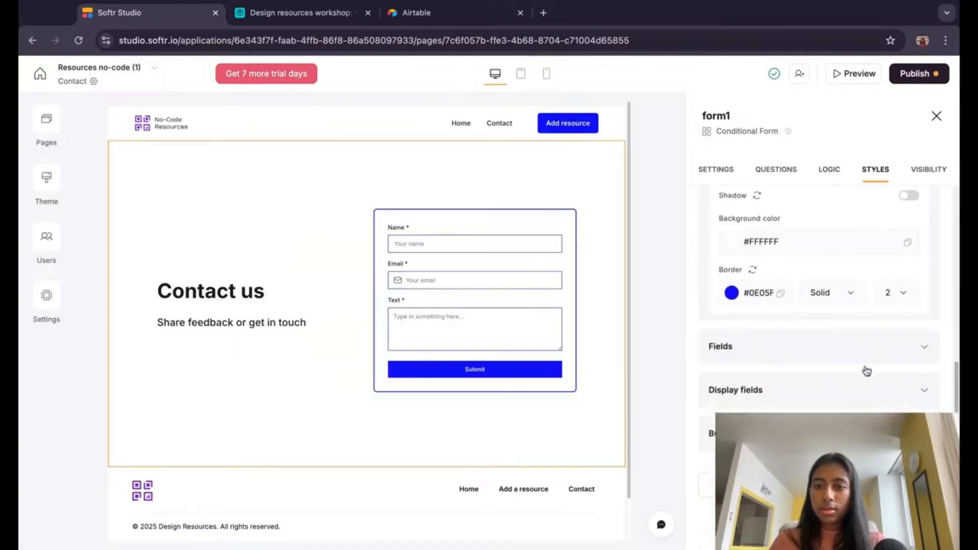
scroll(864, 371, down, 1)
click(879, 336)
scroll(879, 387, up, 10)
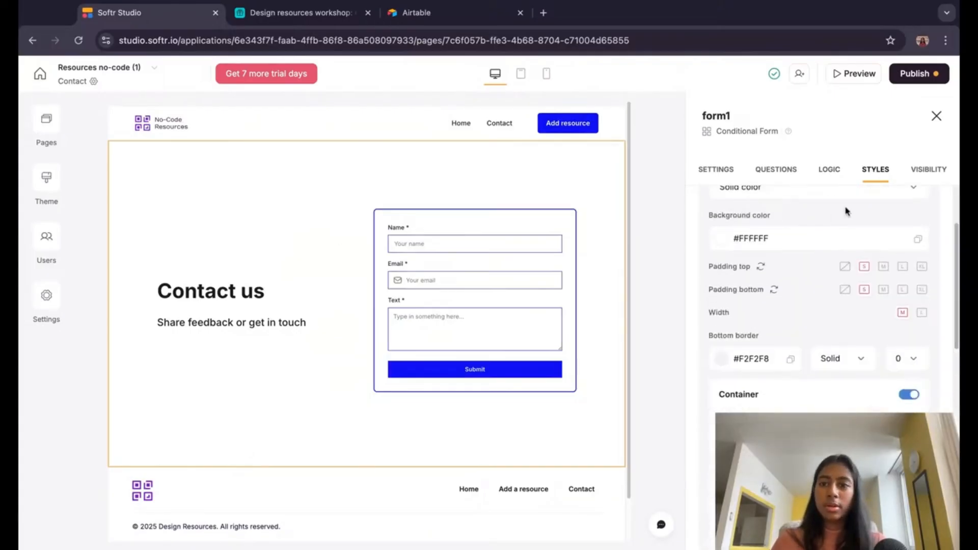
click(820, 171)
click(871, 173)
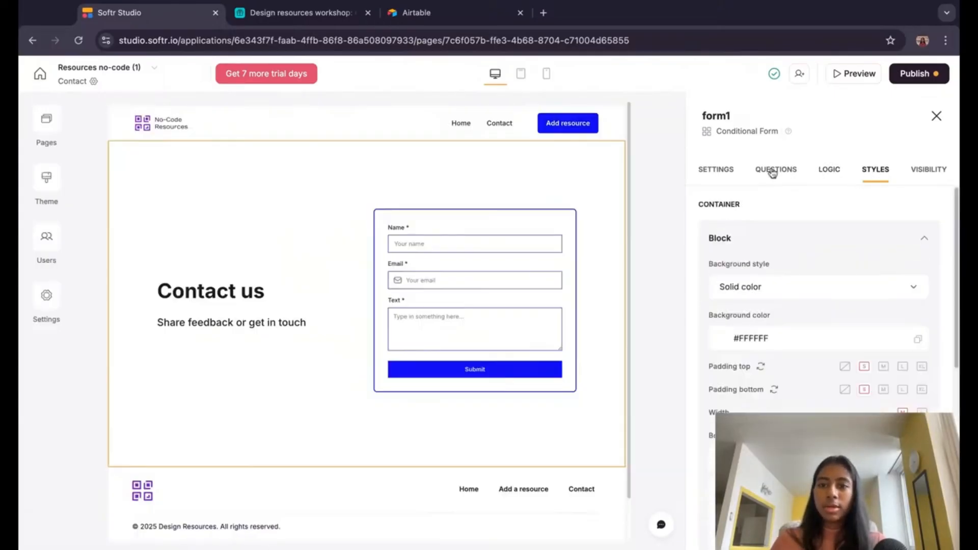
Step: Open the app's Home page for editing and check the options for publishing the app
click(45, 125)
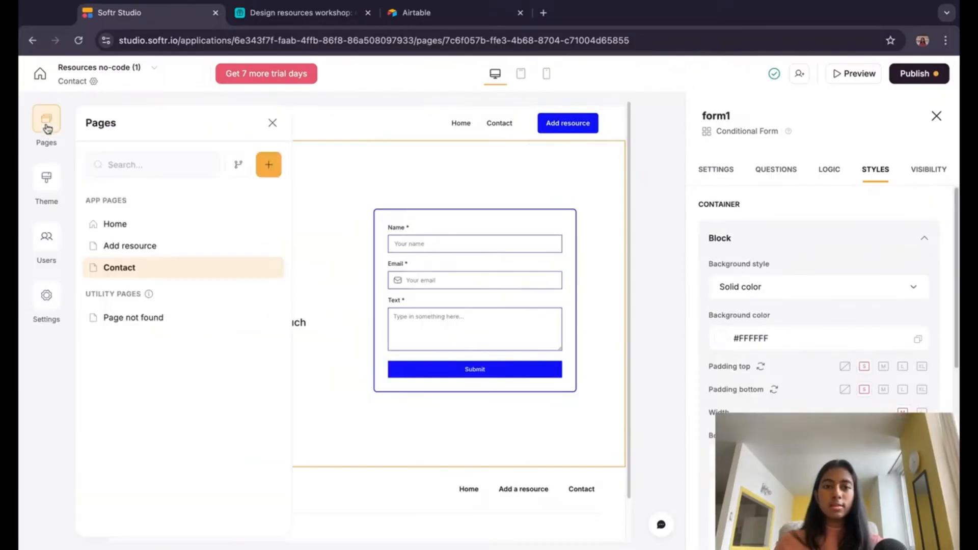
click(123, 232)
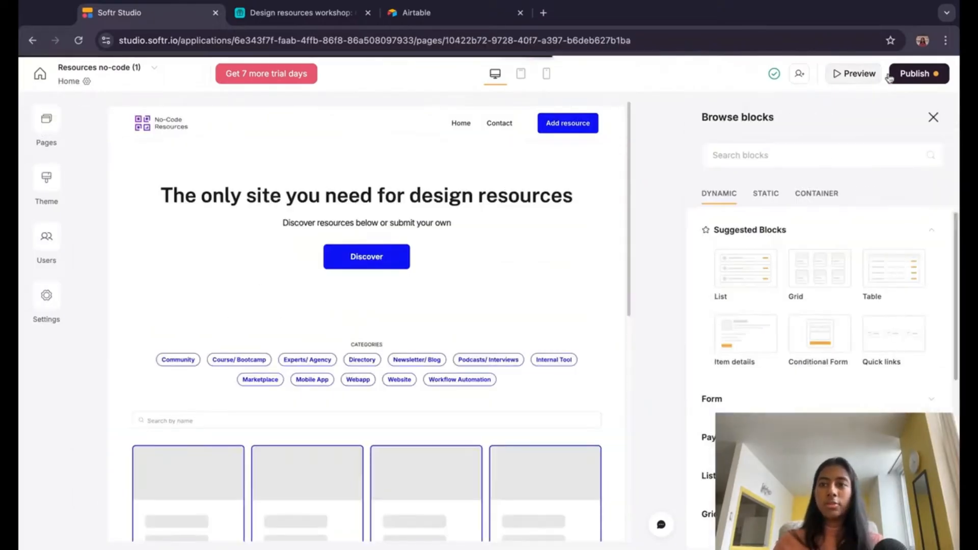
click(916, 75)
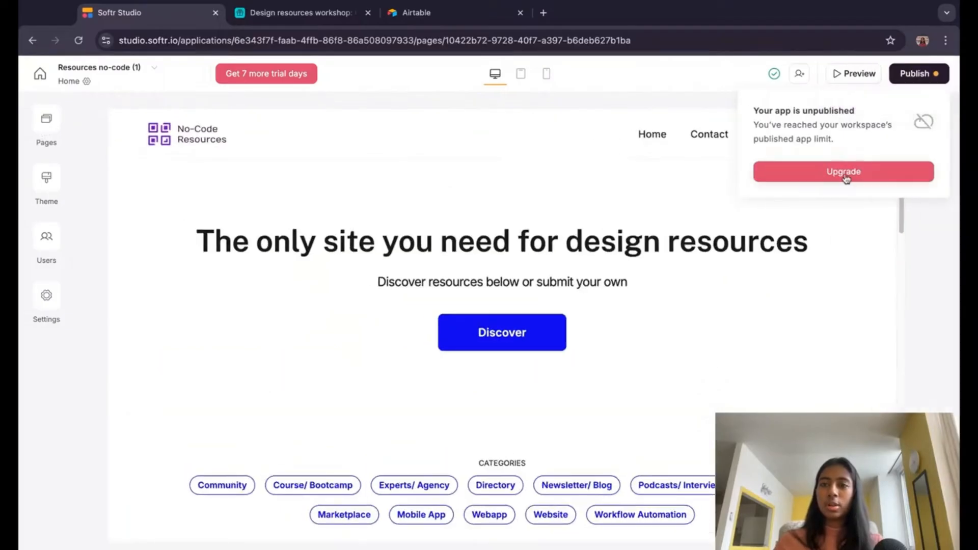
click(920, 76)
click(919, 77)
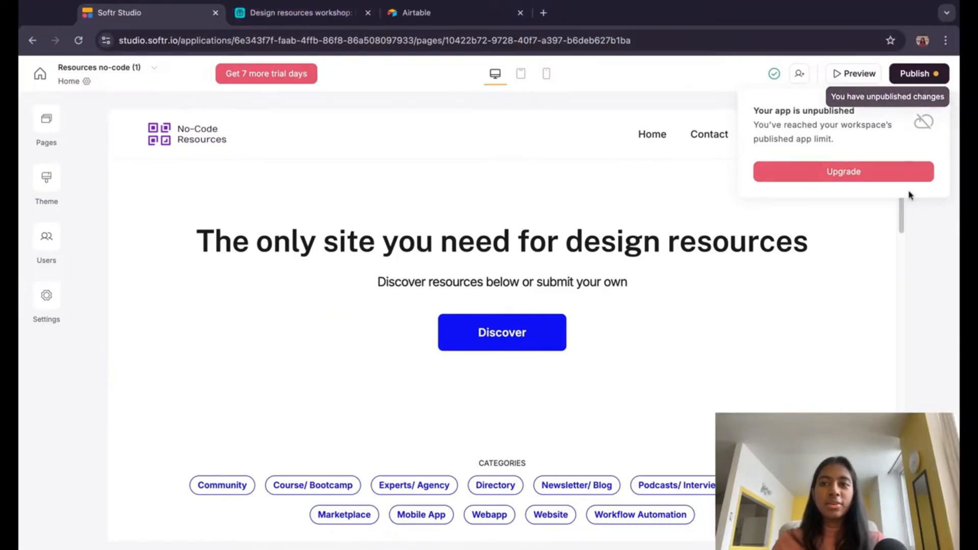
click(904, 68)
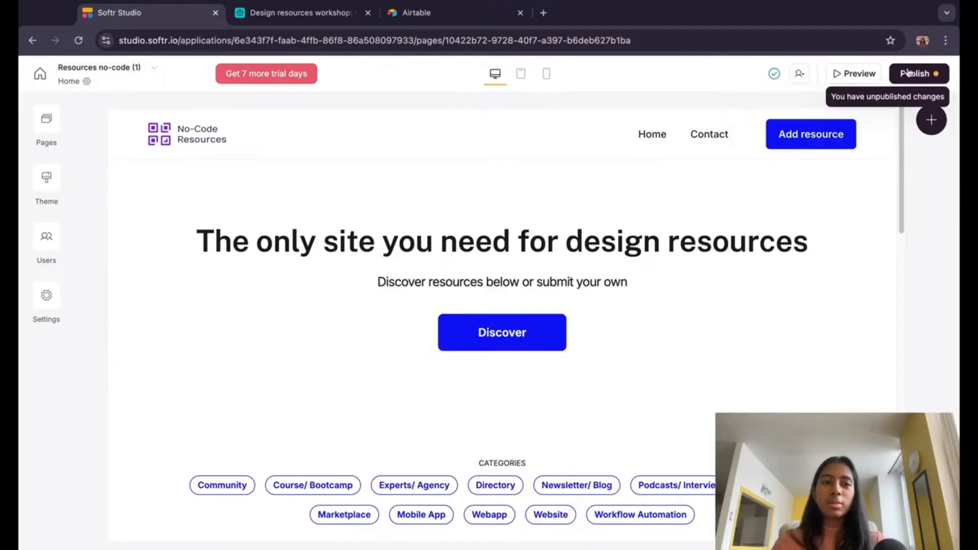
Step: View the custom domain options in the app settings without adding a domain
mouse_move(884, 172)
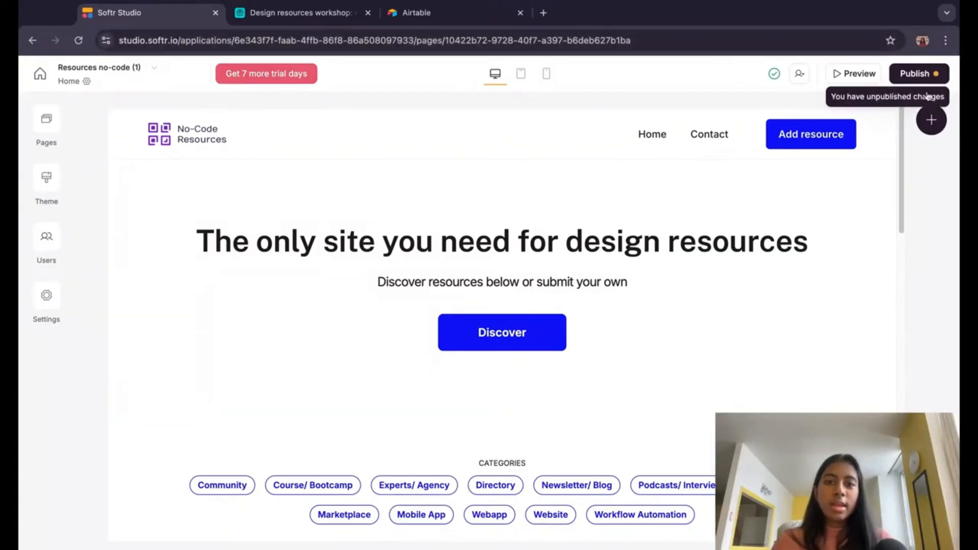
scroll(506, 262, down, 5)
scroll(509, 264, up, 5)
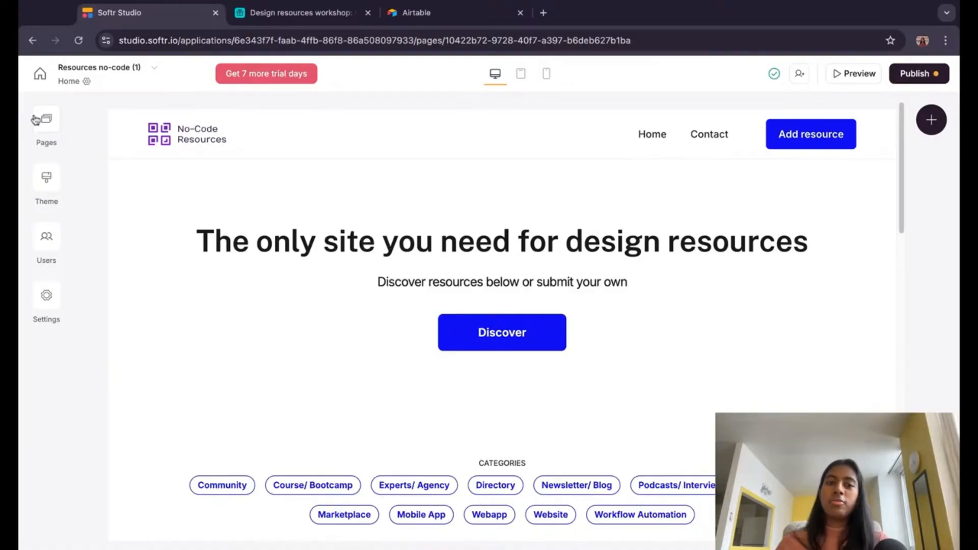
click(51, 293)
click(117, 237)
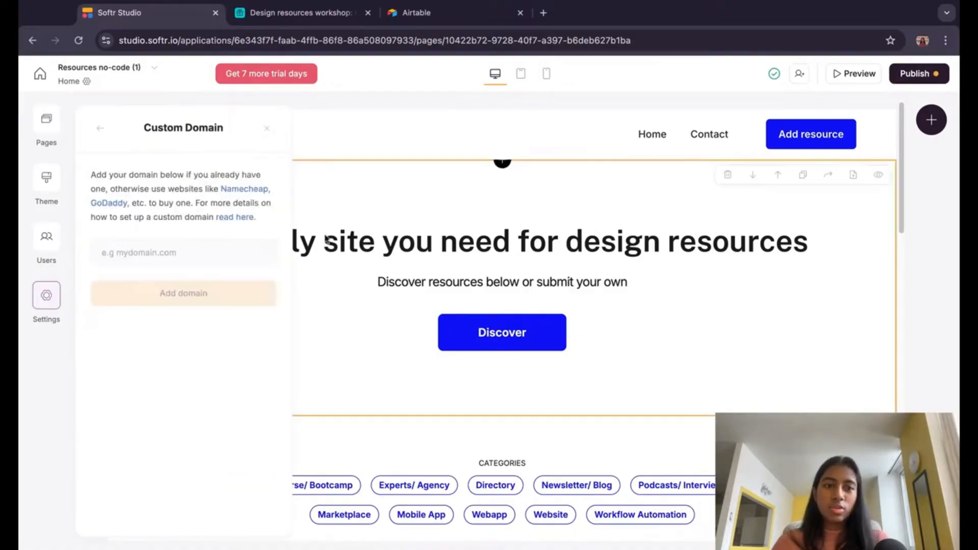
click(199, 257)
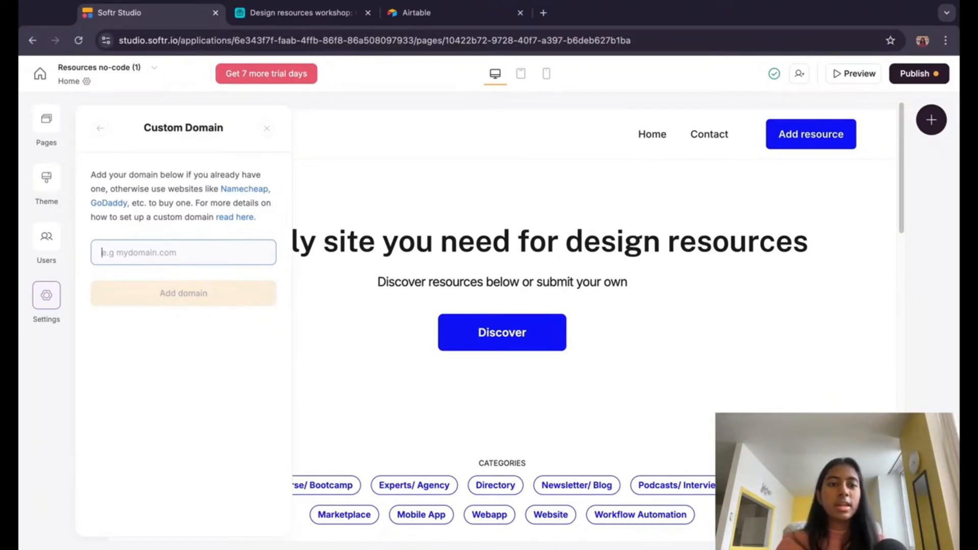
click(266, 128)
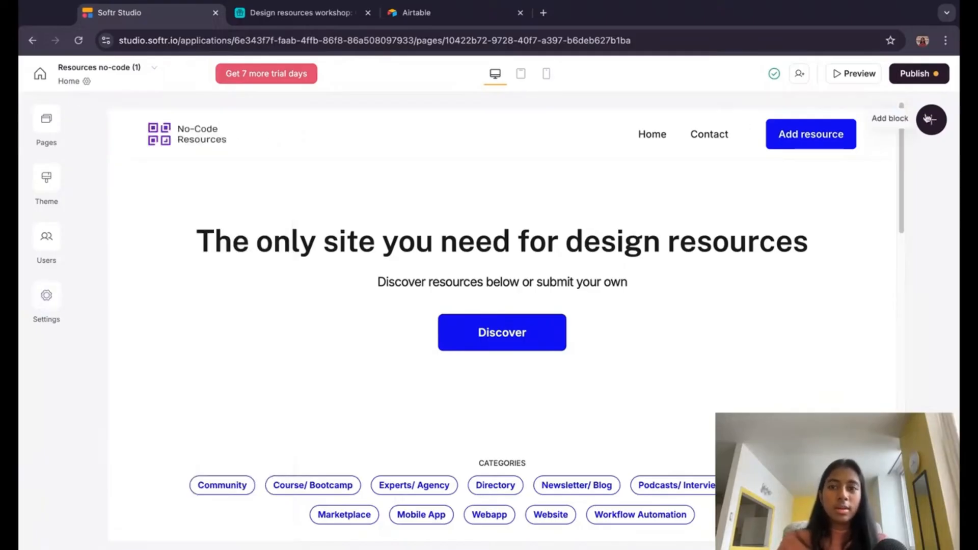
Step: Preview the app and look over the whole Home page down to its footer
click(850, 82)
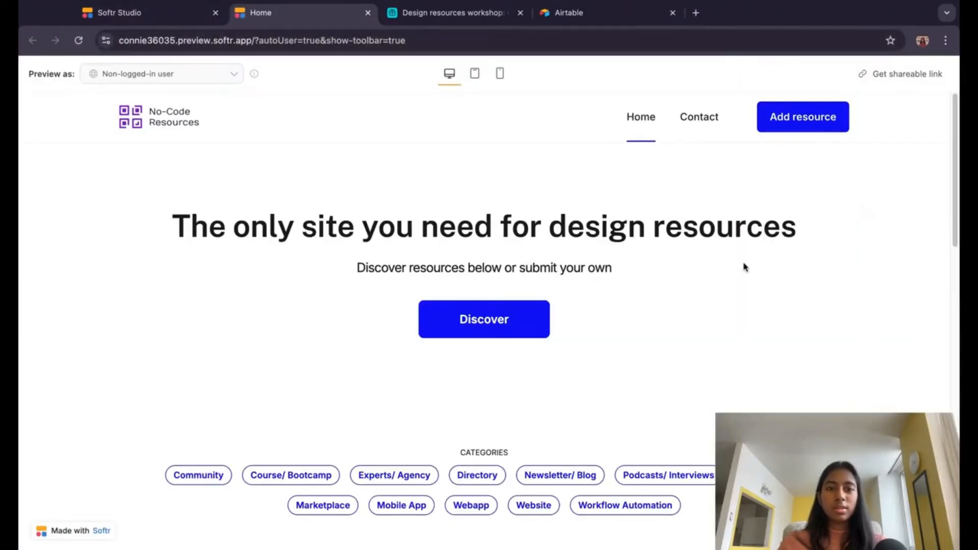
scroll(744, 267, down, 15)
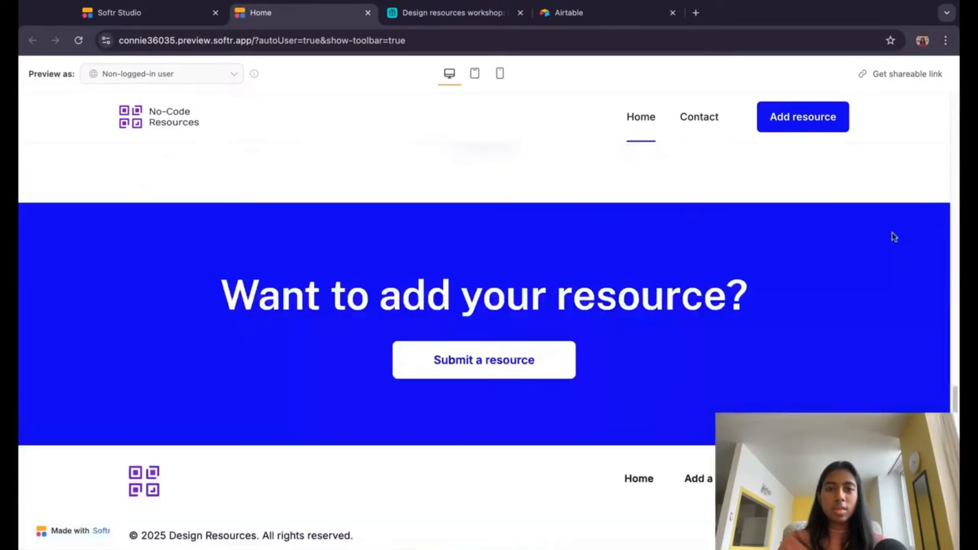
scroll(893, 237, up, 15)
Step: Test the Design resources card's link in the previewed resource grid and close the linked site
scroll(893, 240, down, 10)
scroll(528, 280, up, 4)
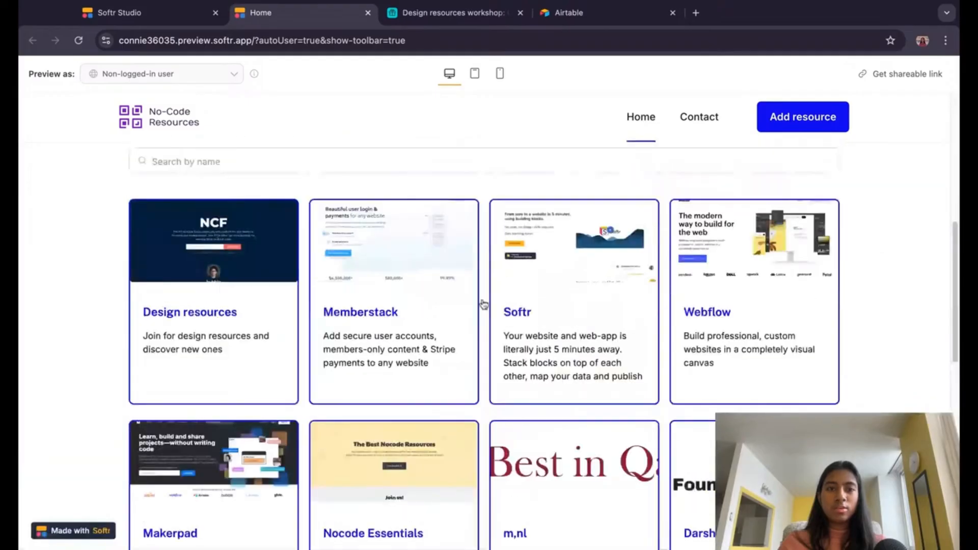
scroll(357, 336, up, 1)
click(202, 370)
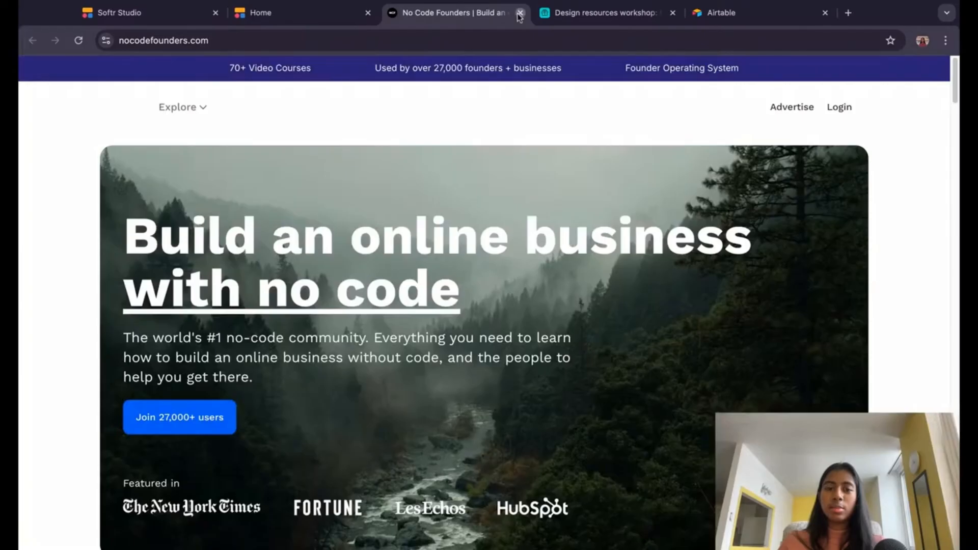
click(519, 13)
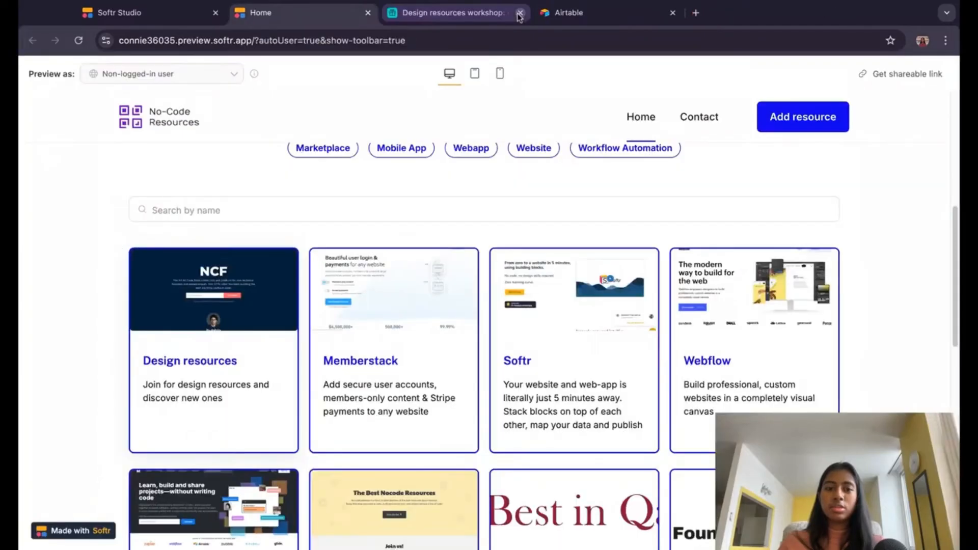
Step: Check the Add resource and Contact pages with their forms in the preview
click(803, 117)
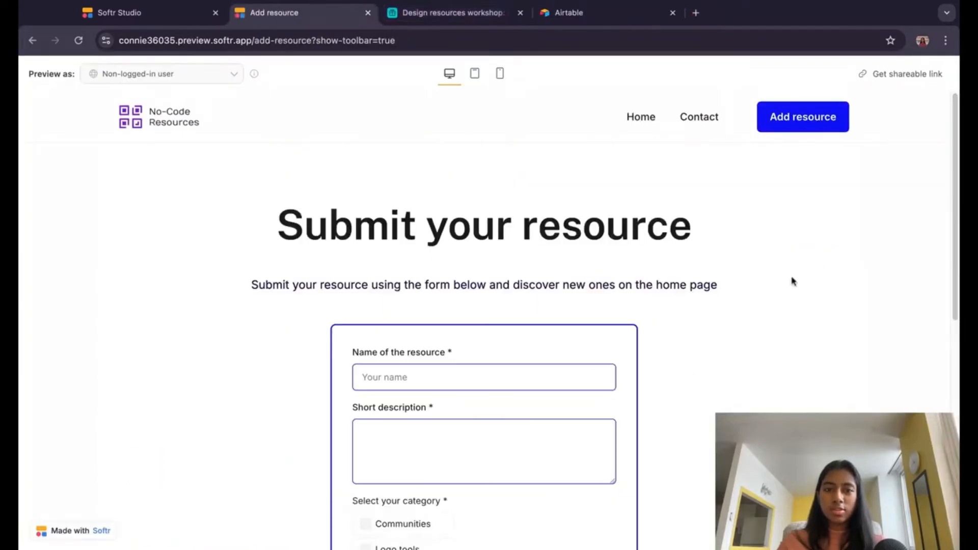
scroll(794, 281, down, 10)
scroll(795, 306, down, 3)
click(796, 406)
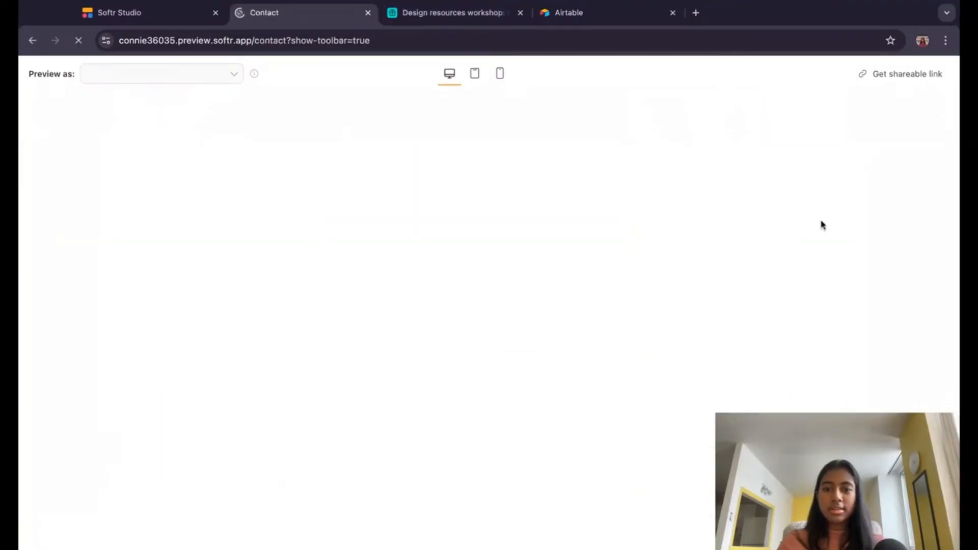
scroll(866, 306, down, 3)
scroll(865, 295, up, 3)
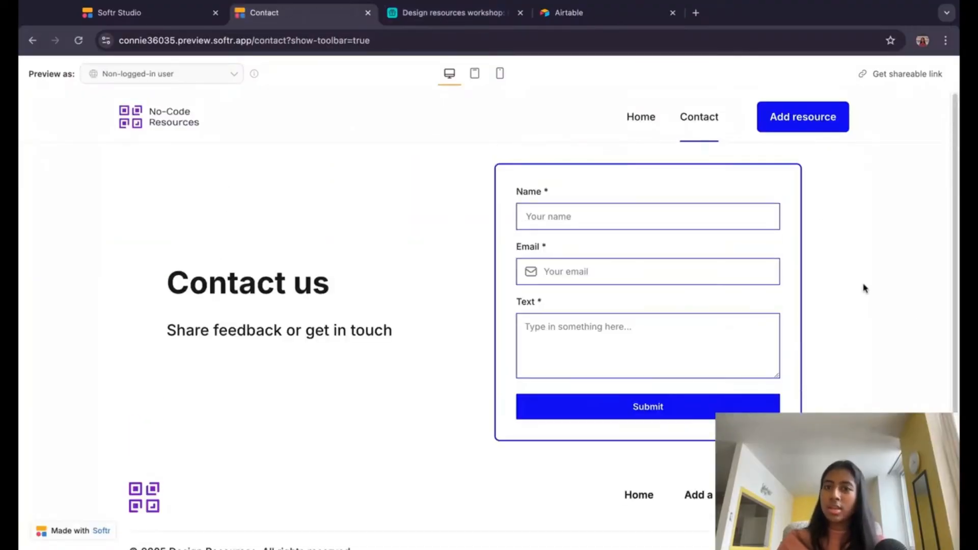
Step: Return to the Home page through the preview's logo, close the preview and go back to the app editor
click(143, 132)
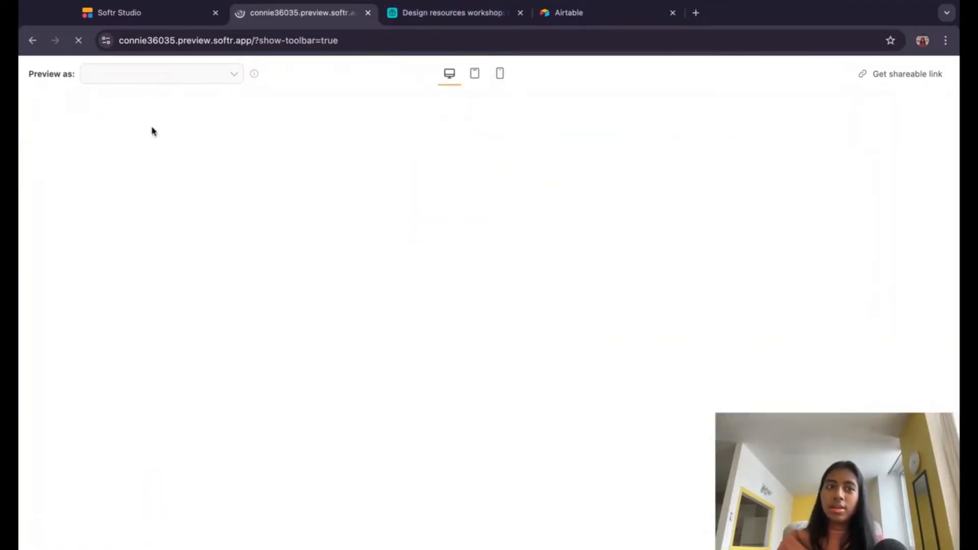
click(227, 81)
click(254, 74)
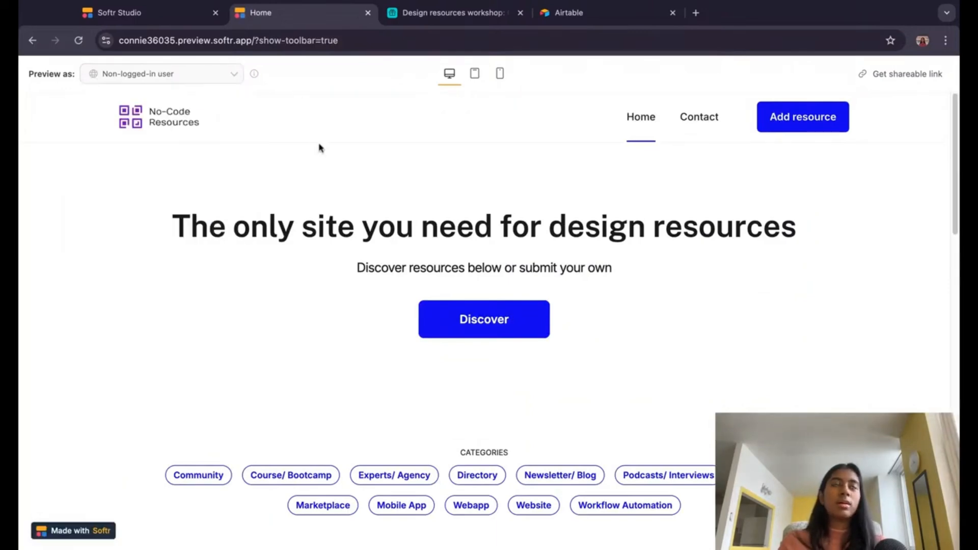
click(368, 13)
click(189, 20)
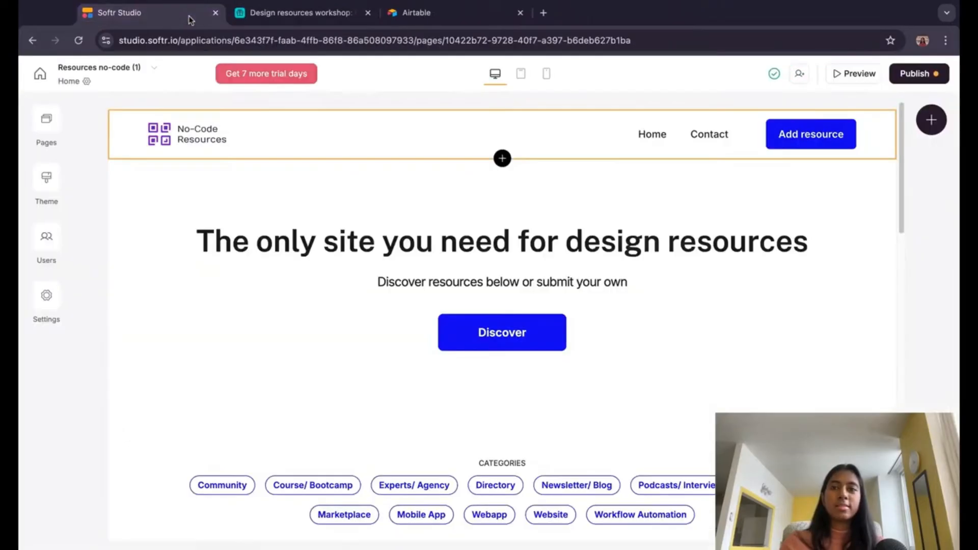